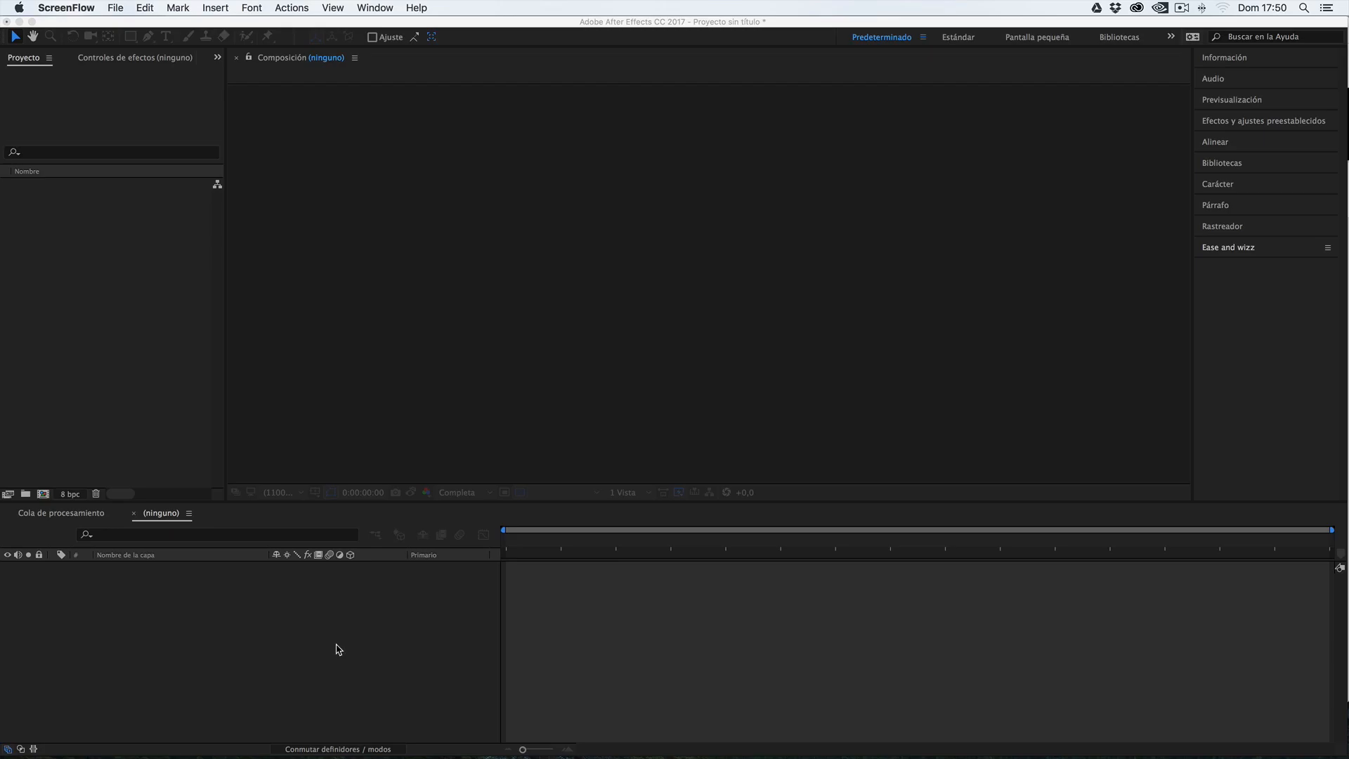
# - Import "45 Ampliación de tiempo.mp4" from the Finder folder into the After Effects project and create a composition from it
pyautogui.click(314, 728)
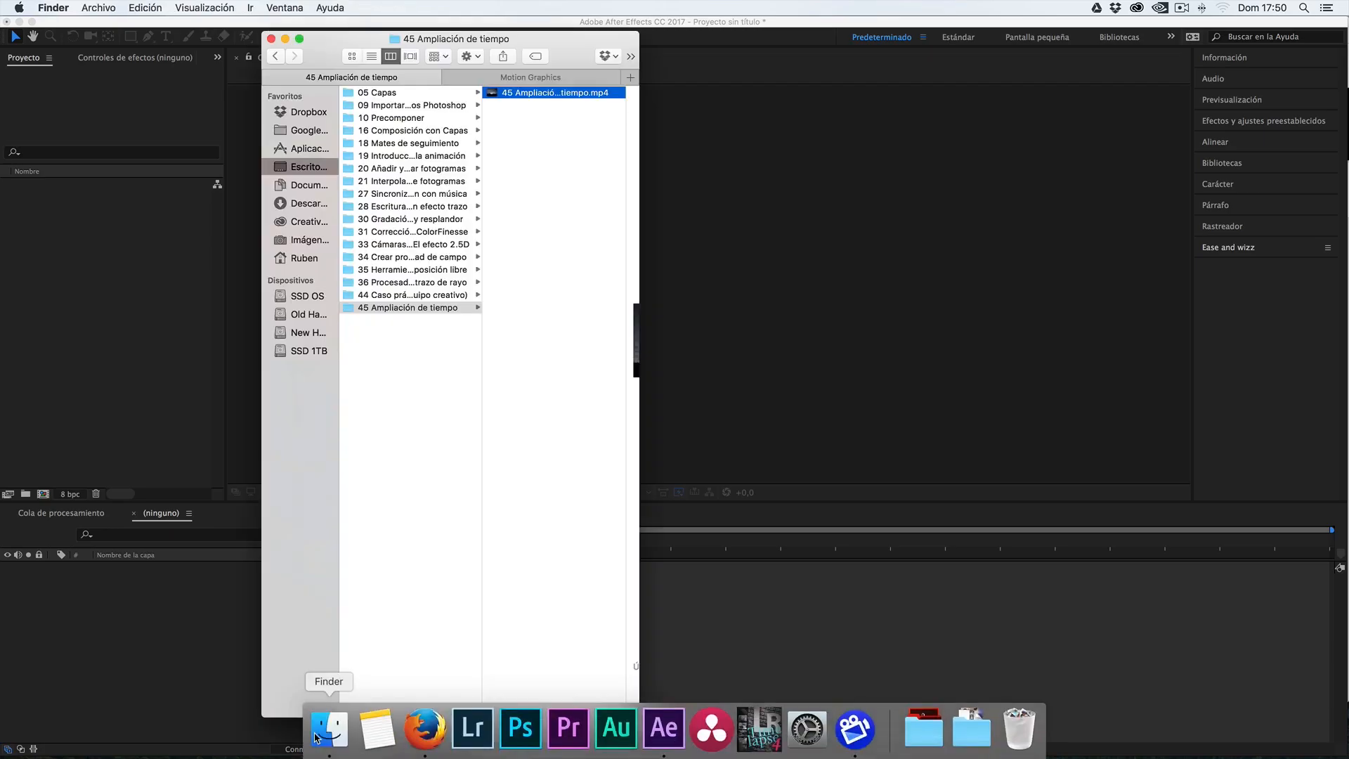
pyautogui.moveTo(555, 92); pyautogui.dragTo(127, 273)
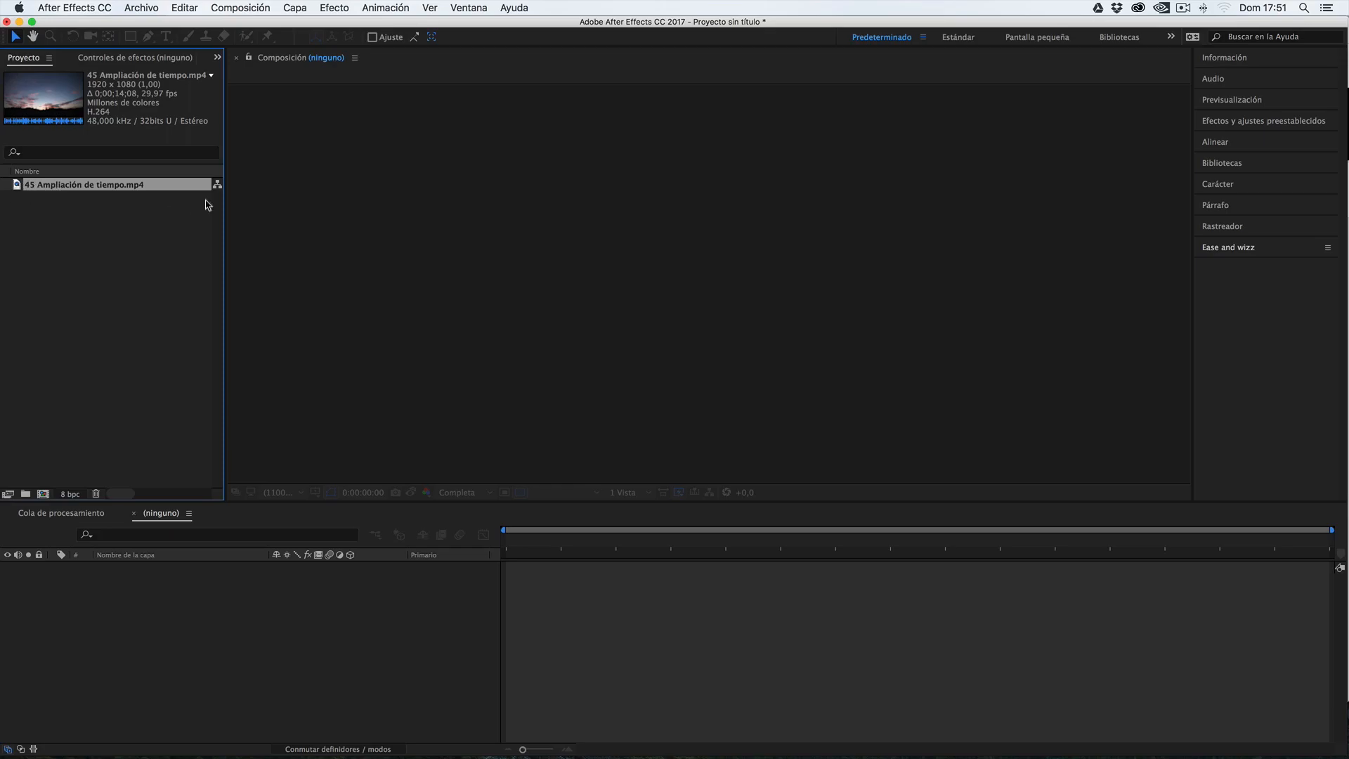
pyautogui.moveTo(26, 189); pyautogui.dragTo(115, 614)
# - Preview the cyclist footage in the composition from 0;00;02;00
pyautogui.moveTo(513, 545); pyautogui.dragTo(621, 546)
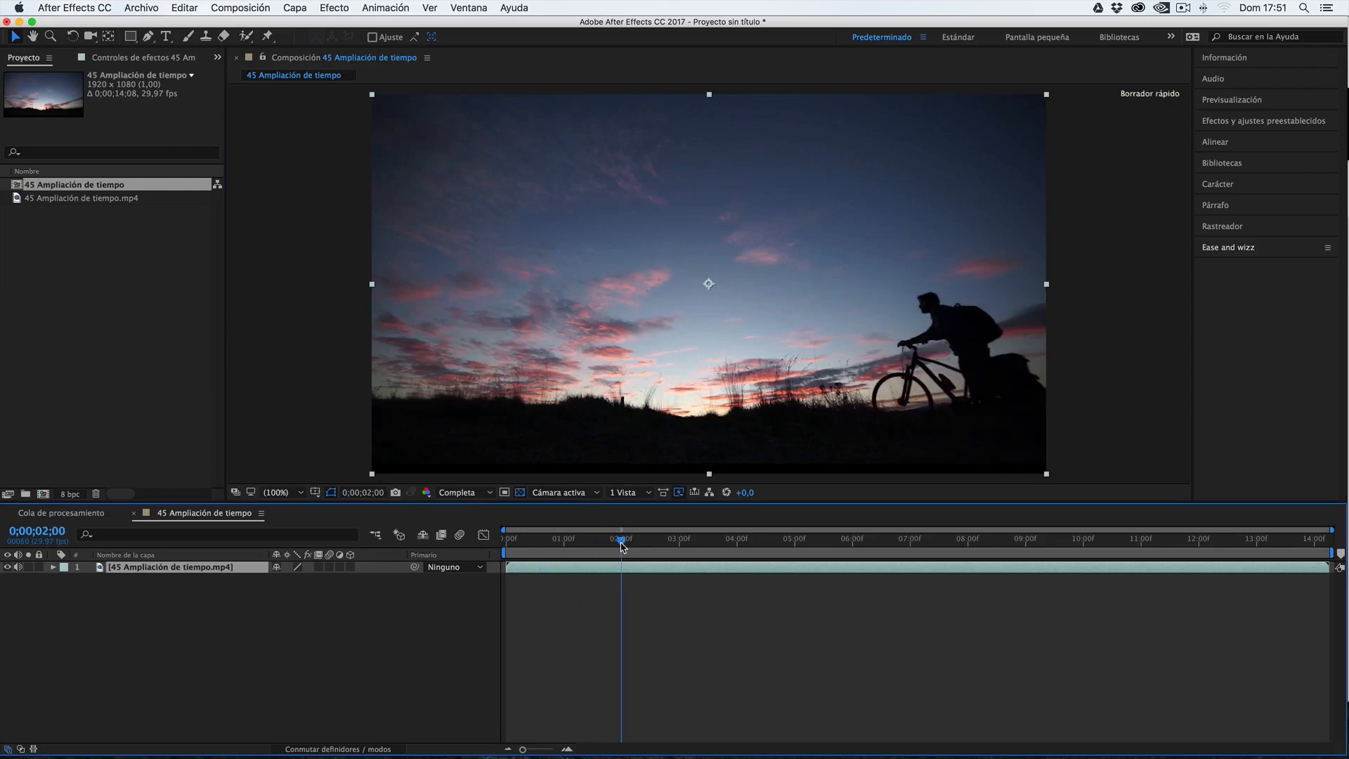
pyautogui.press('space')
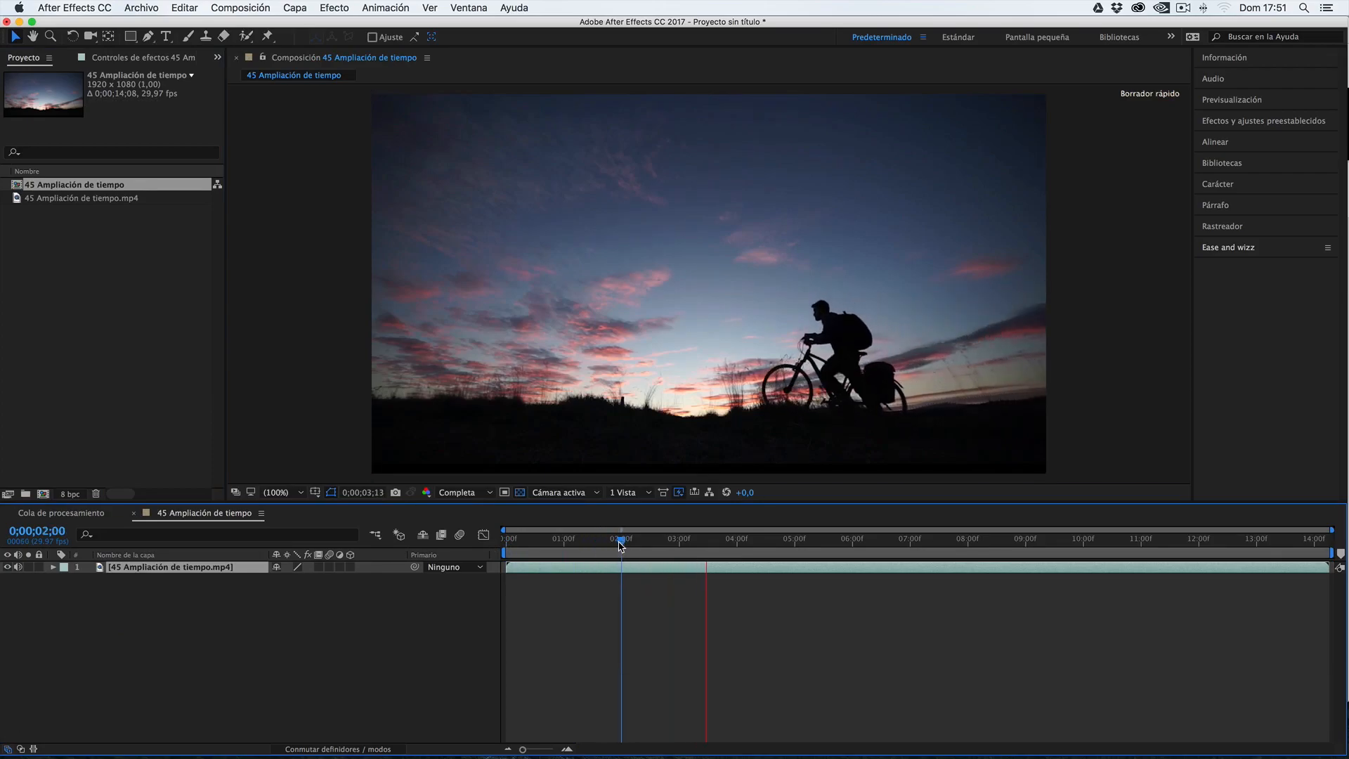
pyautogui.press('space')
pyautogui.click(703, 543)
# - Limit the work area to the range from 0;00;02;22 to 0;00;06;26
pyautogui.moveTo(705, 545); pyautogui.dragTo(665, 546)
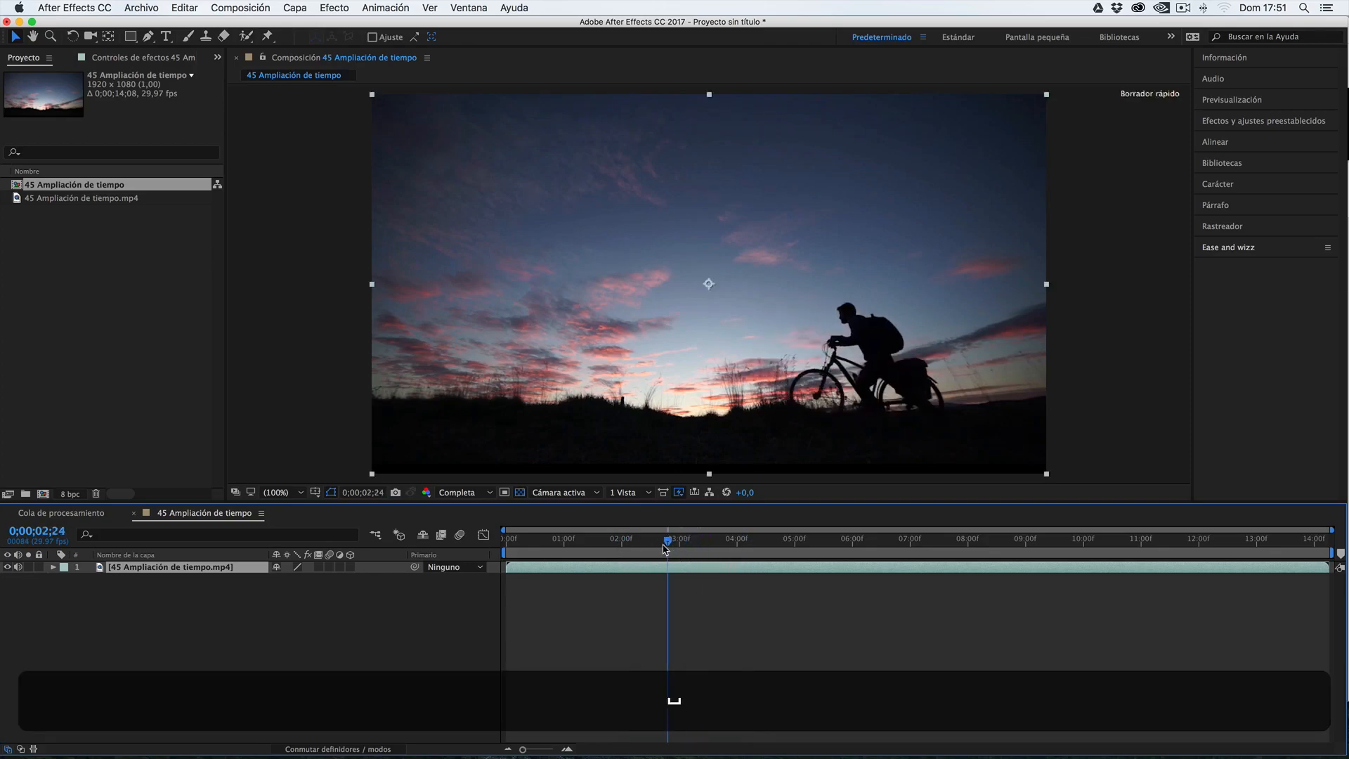
pyautogui.press('b')
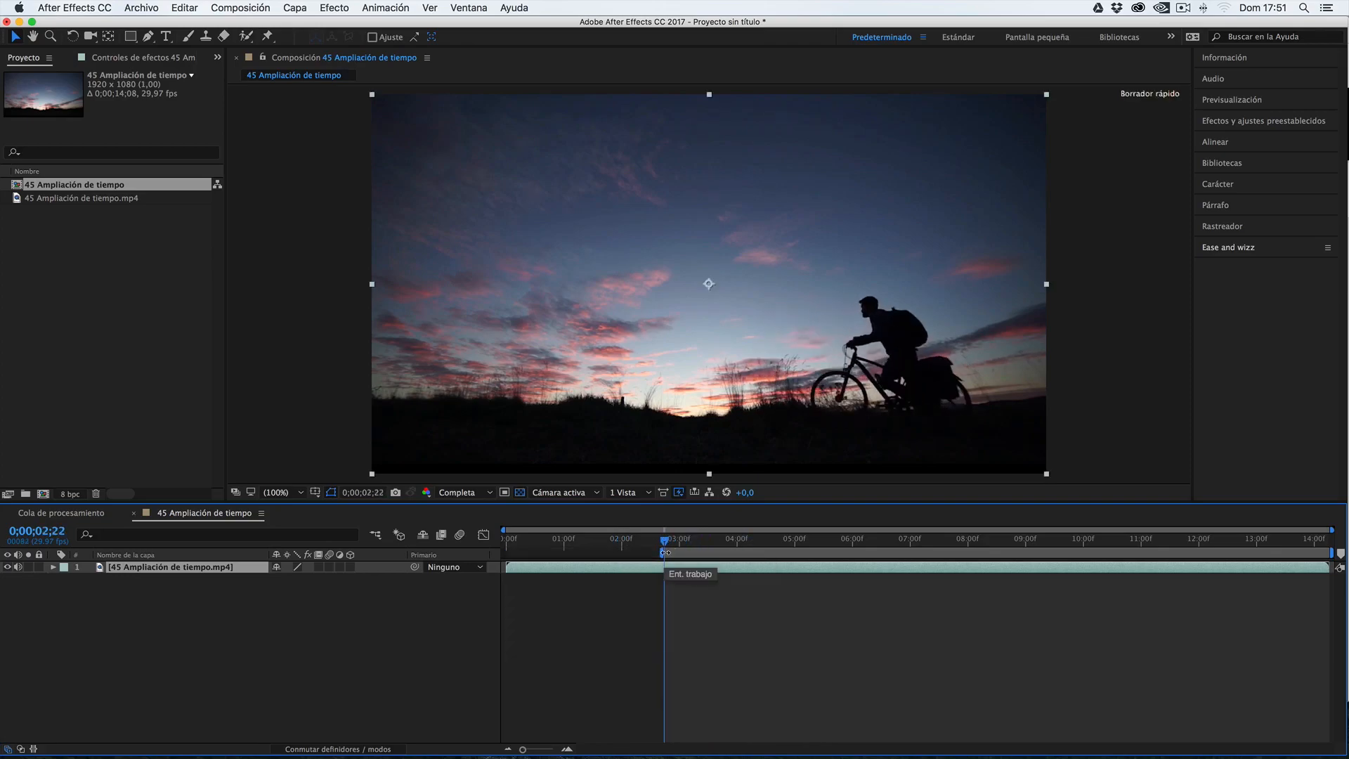
pyautogui.moveTo(665, 543); pyautogui.dragTo(904, 544)
pyautogui.press('n')
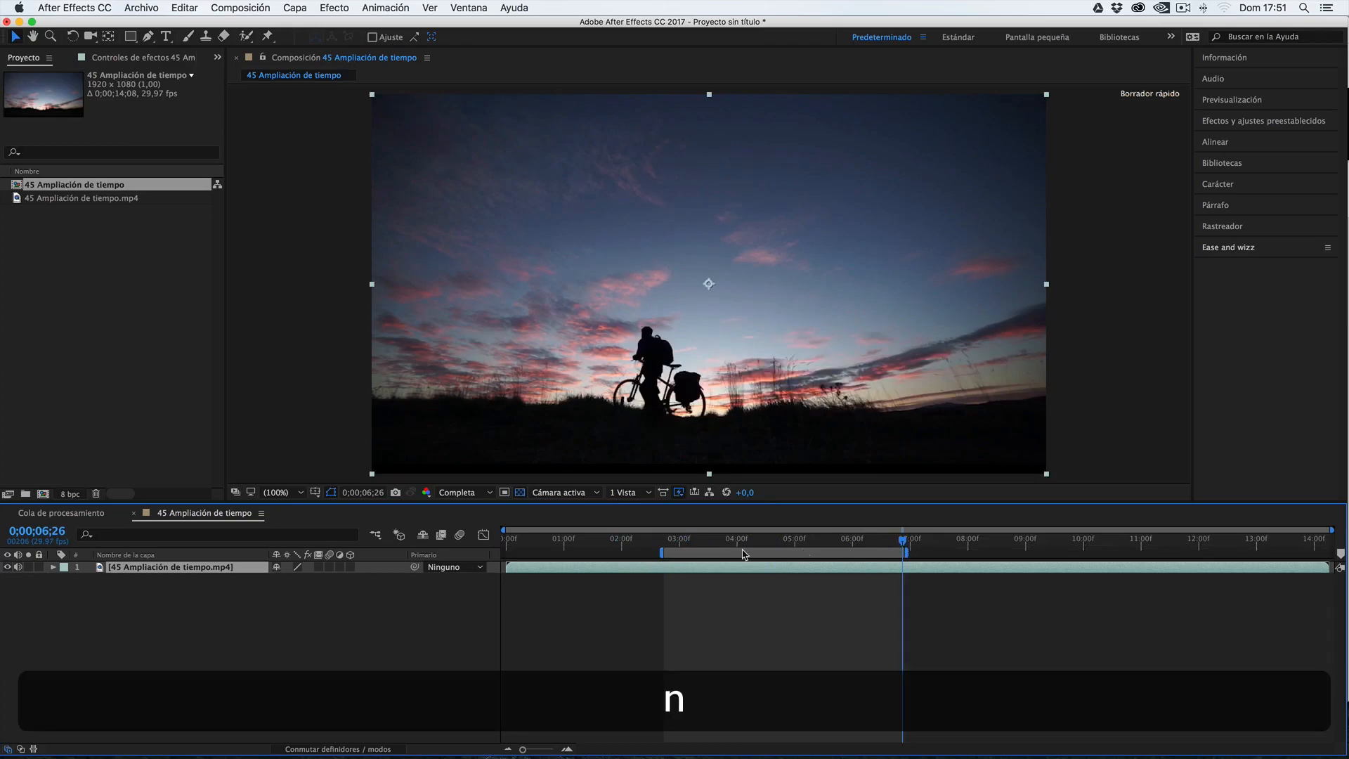
# - Preview the shortened work area and extend it back to the composition's full length
pyautogui.click(673, 545)
pyautogui.press('space')
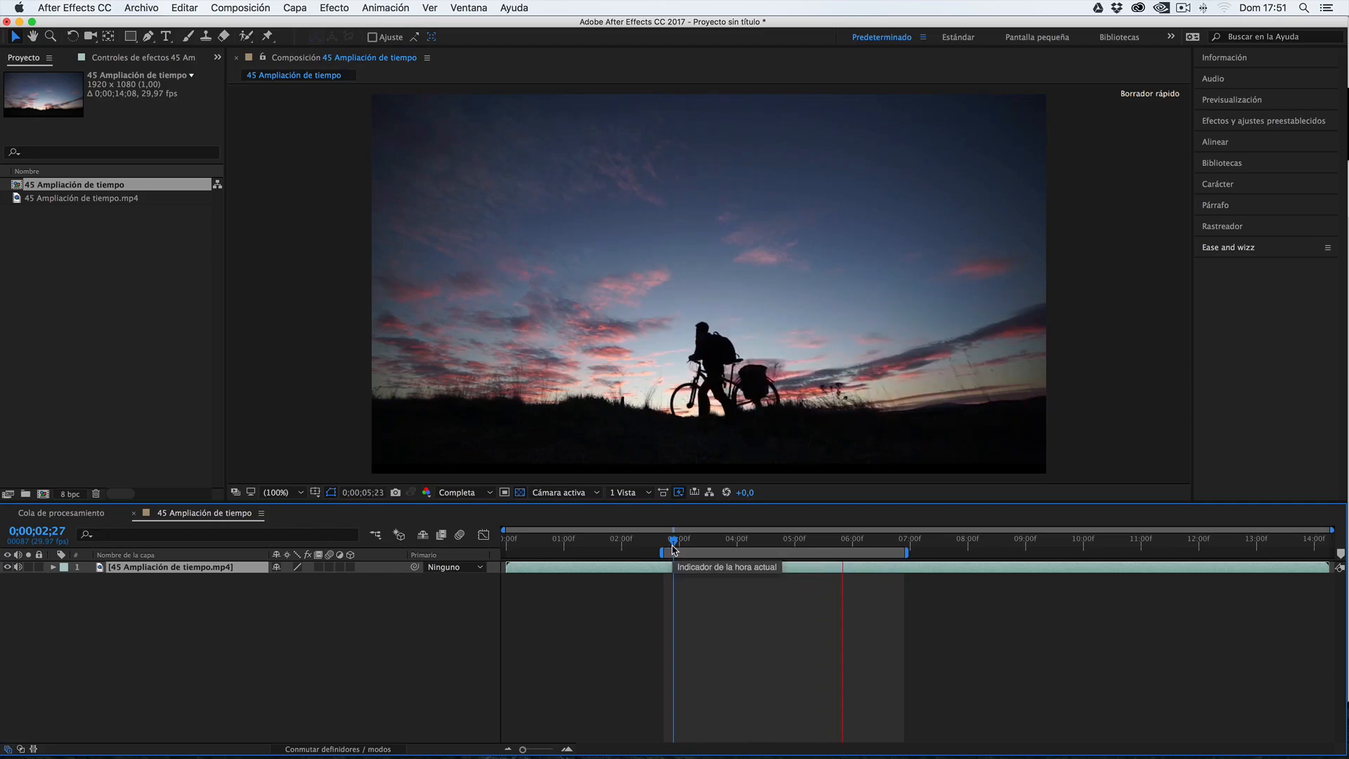
pyautogui.press('space')
pyautogui.moveTo(690, 547); pyautogui.dragTo(419, 563)
pyautogui.moveTo(906, 553); pyautogui.dragTo(1335, 558)
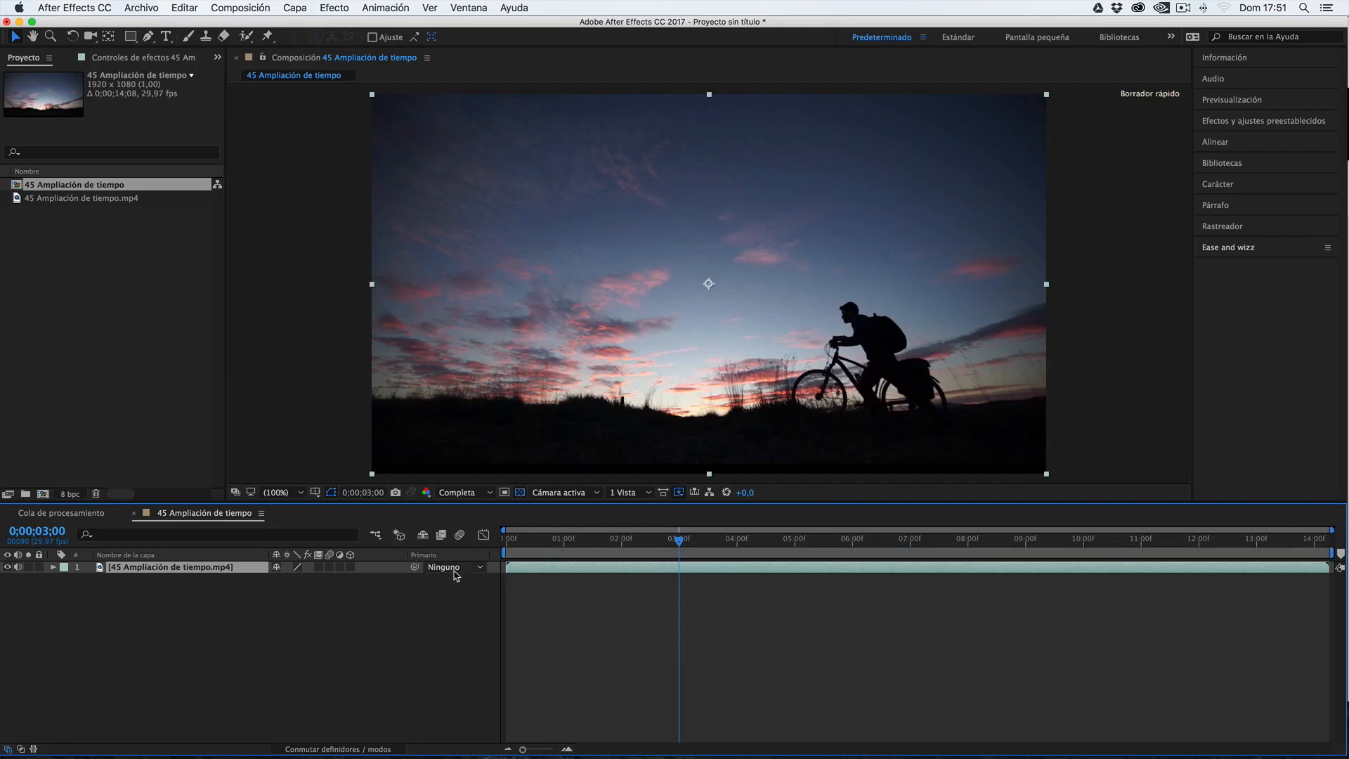
# - Enable time remapping on the clip layer and examine its keyframes at the start and end of the layer
pyautogui.rightClick(225, 571)
pyautogui.moveTo(350, 313)
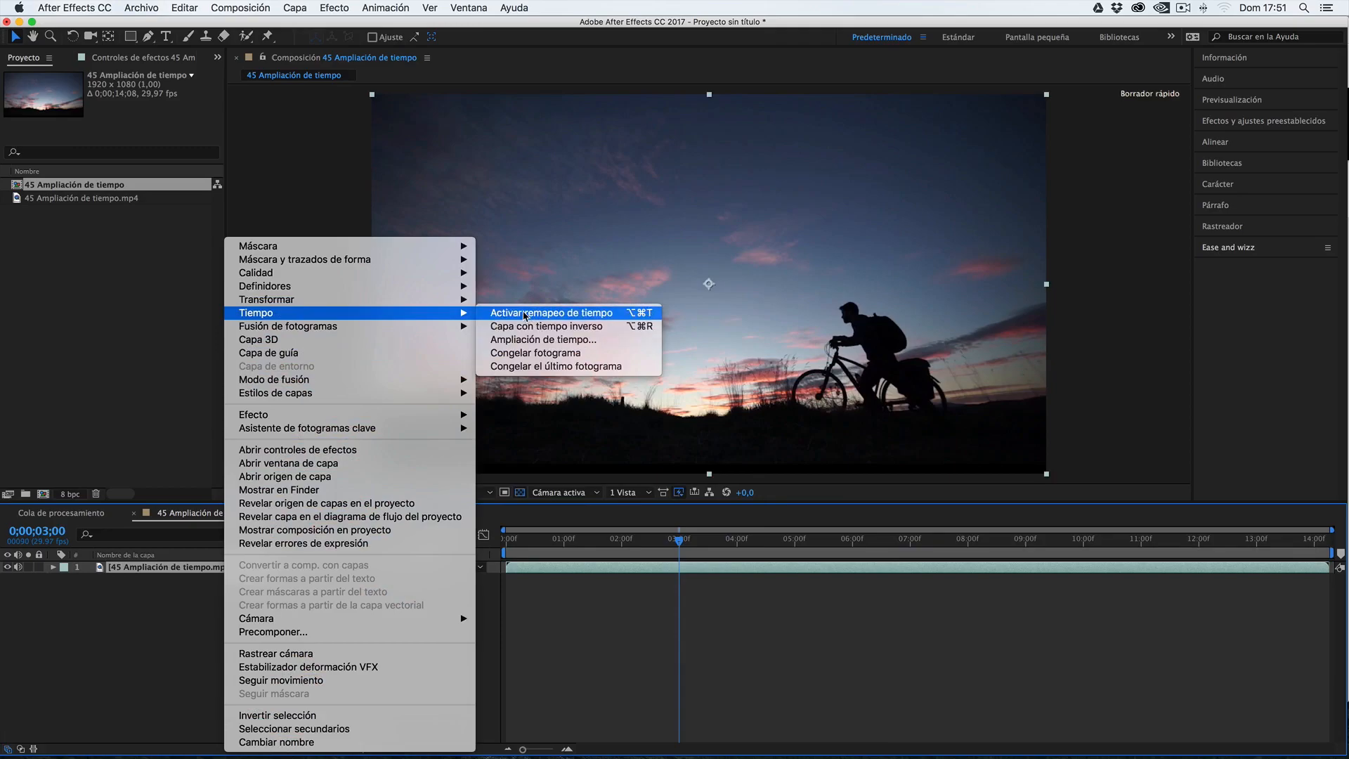
pyautogui.click(524, 312)
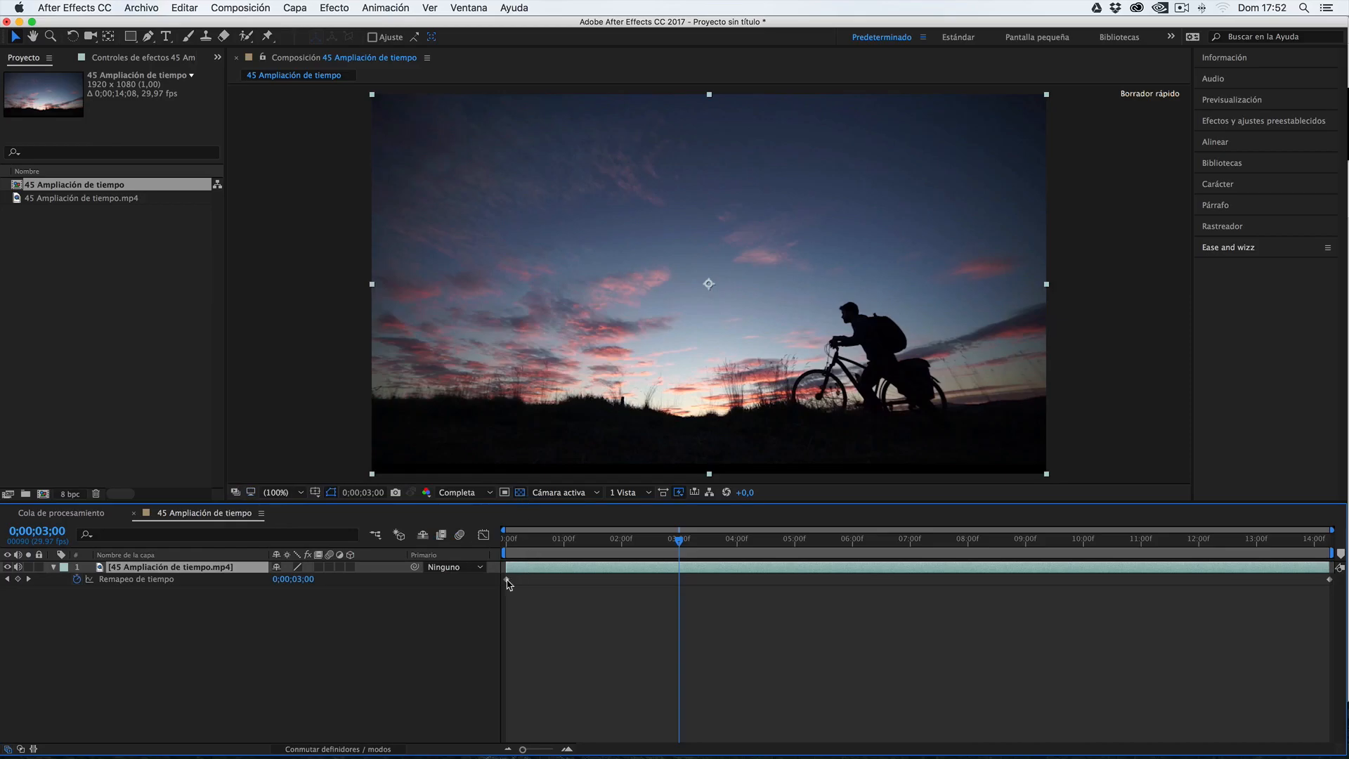
pyautogui.click(506, 581)
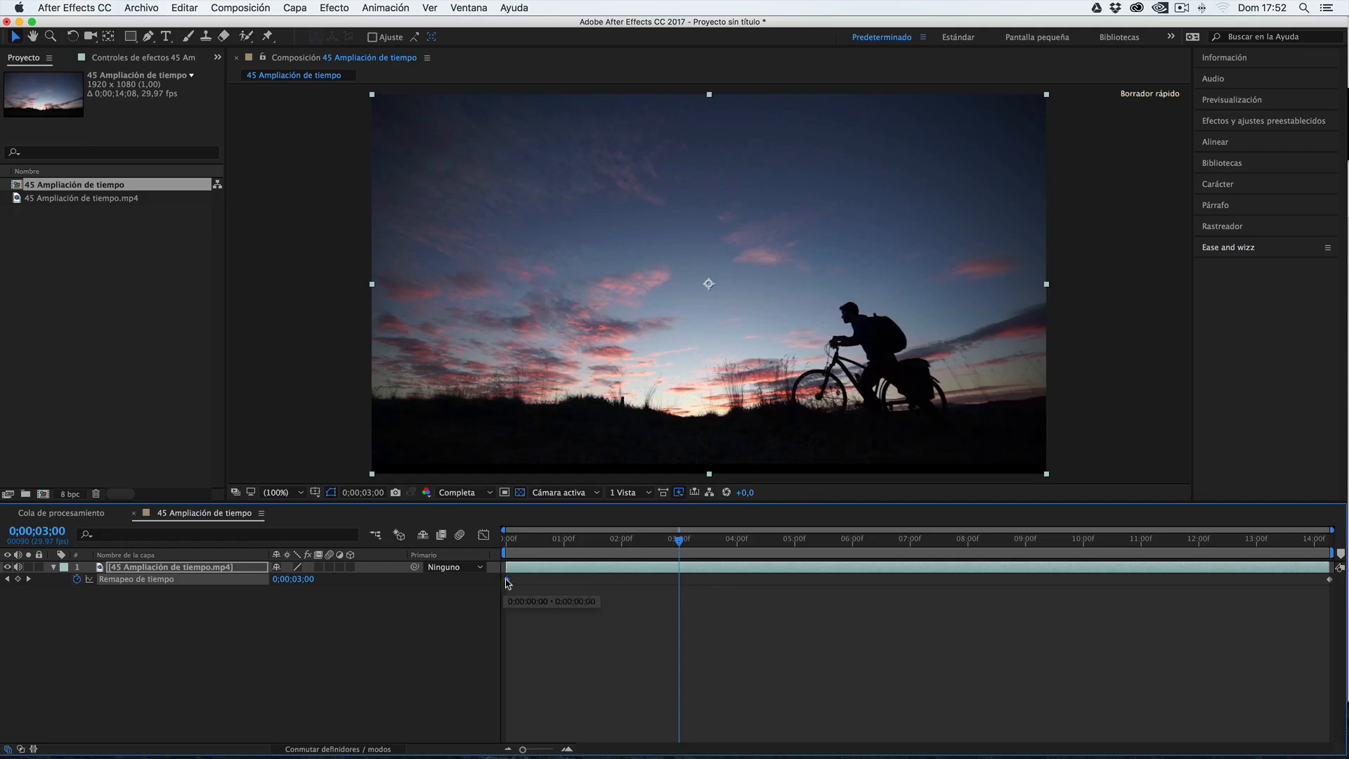
pyautogui.moveTo(1322, 544)
pyautogui.mouseDown()
pyautogui.moveTo(1293, 543)
pyautogui.moveTo(1339, 542)
pyautogui.mouseUp()
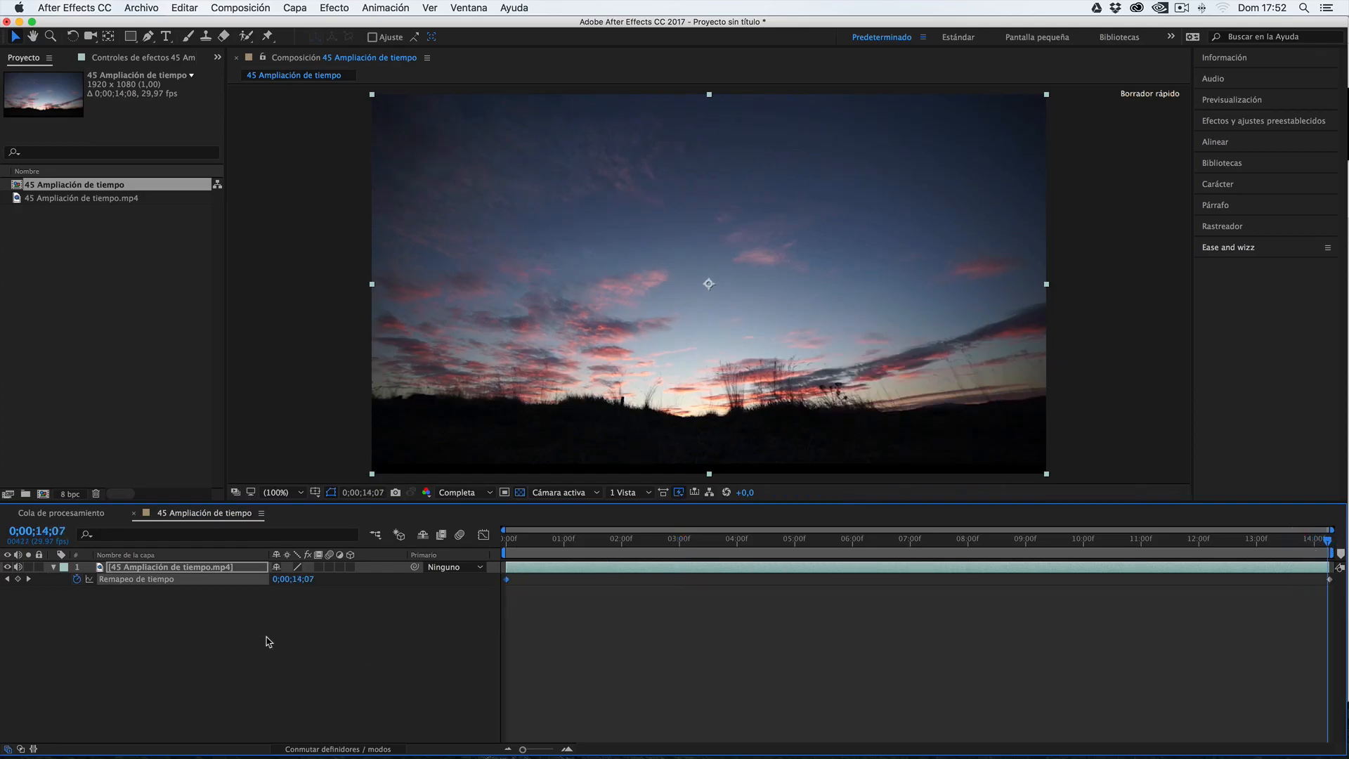
# - Add time-remap keyframes at 0;00;04;19 and 0;00;07;01, and move the second one earlier to 0;00;05;23
pyautogui.click(664, 545)
pyautogui.moveTo(673, 544); pyautogui.dragTo(774, 543)
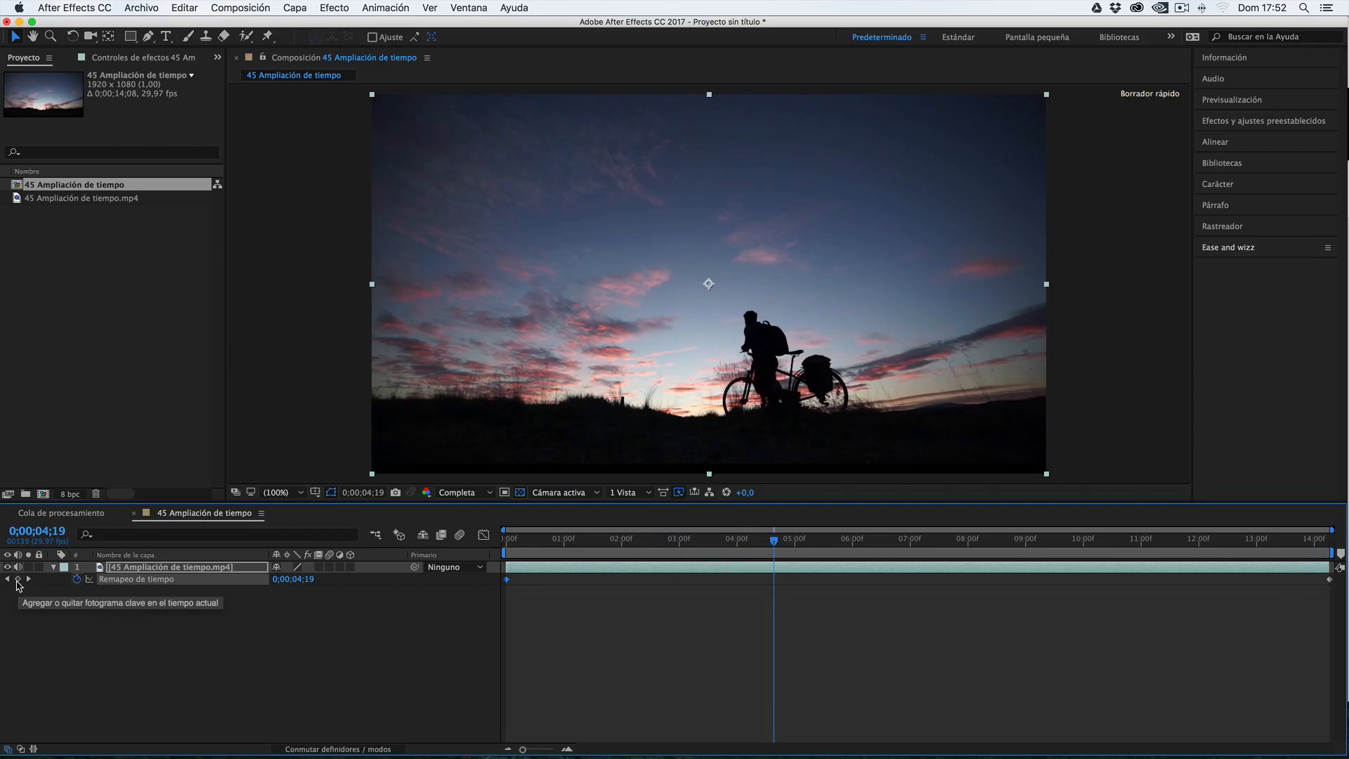
pyautogui.click(17, 579)
pyautogui.moveTo(776, 541); pyautogui.dragTo(917, 539)
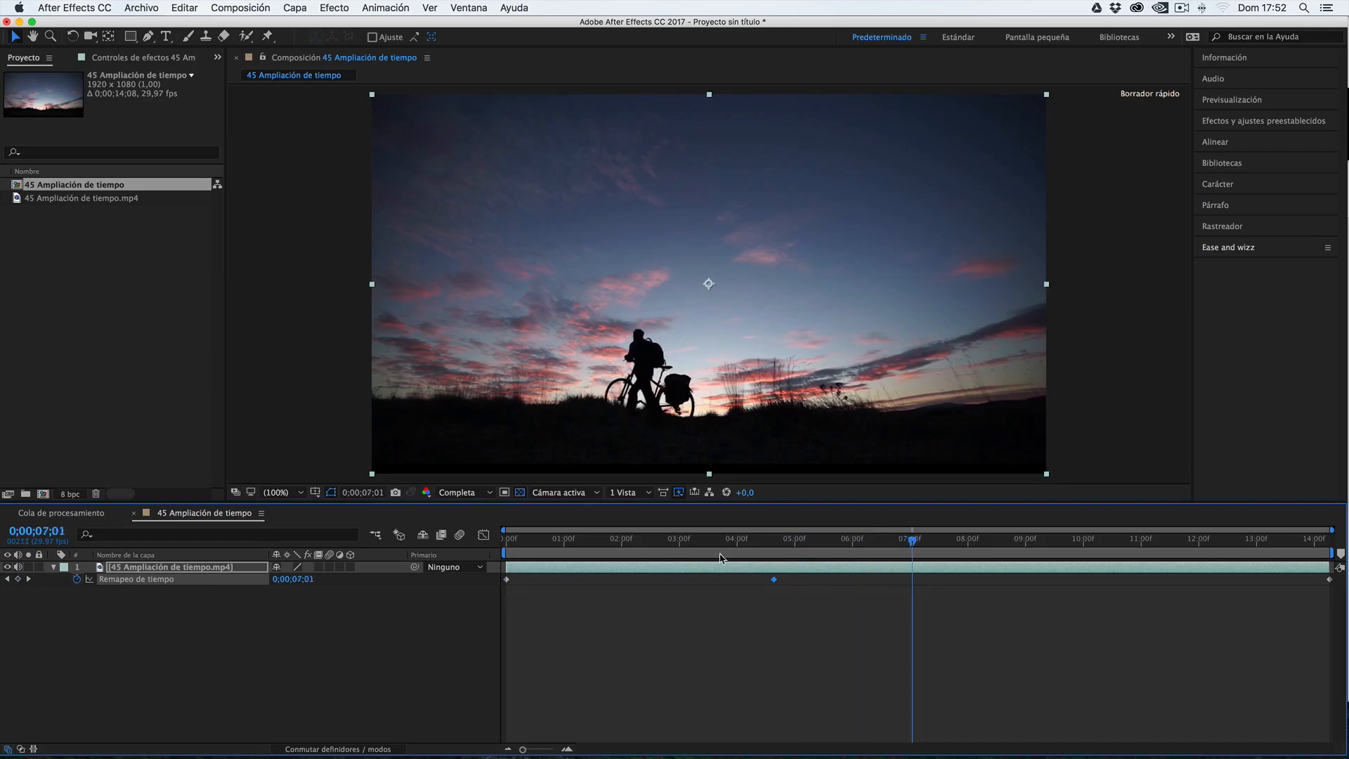
pyautogui.click(18, 580)
pyautogui.moveTo(915, 584); pyautogui.dragTo(840, 584)
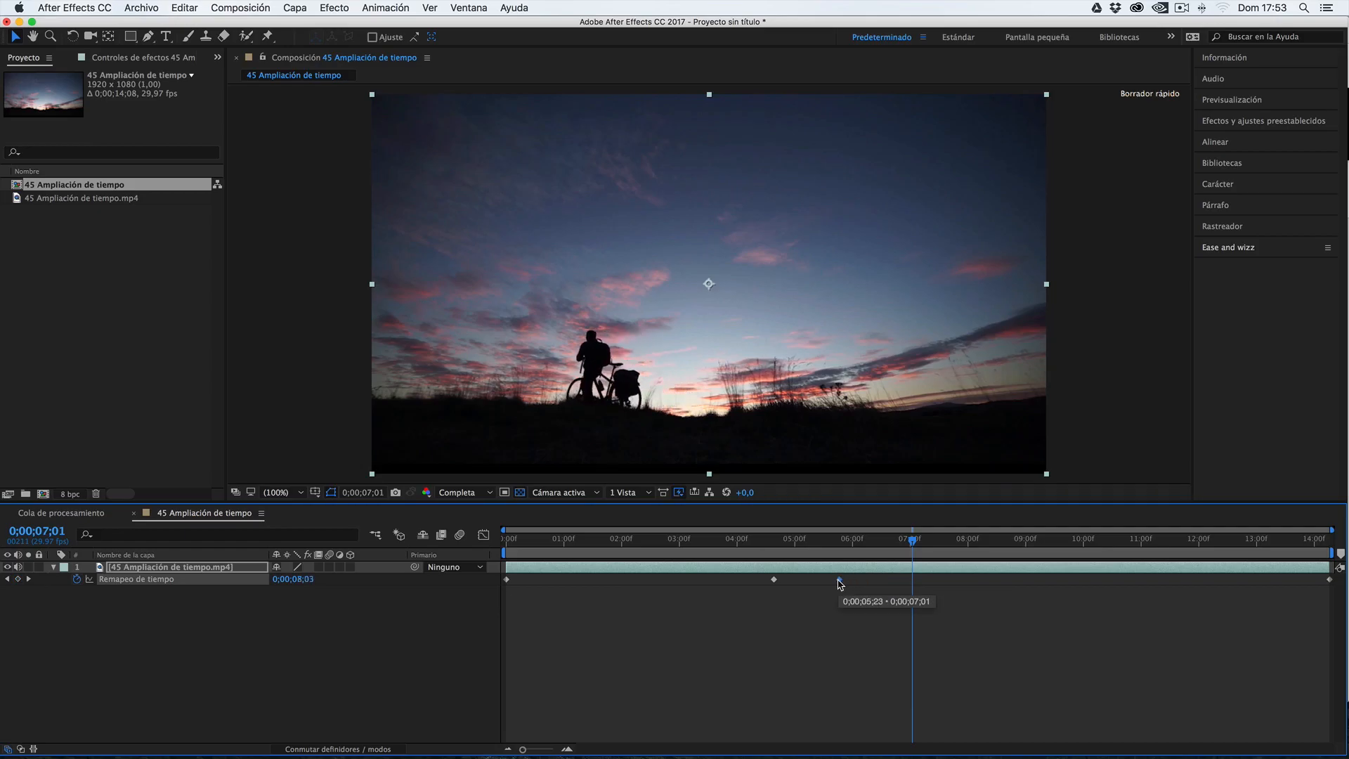
# - Set the work area from 0;00;03;20 to 0;00;06;26 and preview the speed change between the two middle keyframes
pyautogui.click(773, 540)
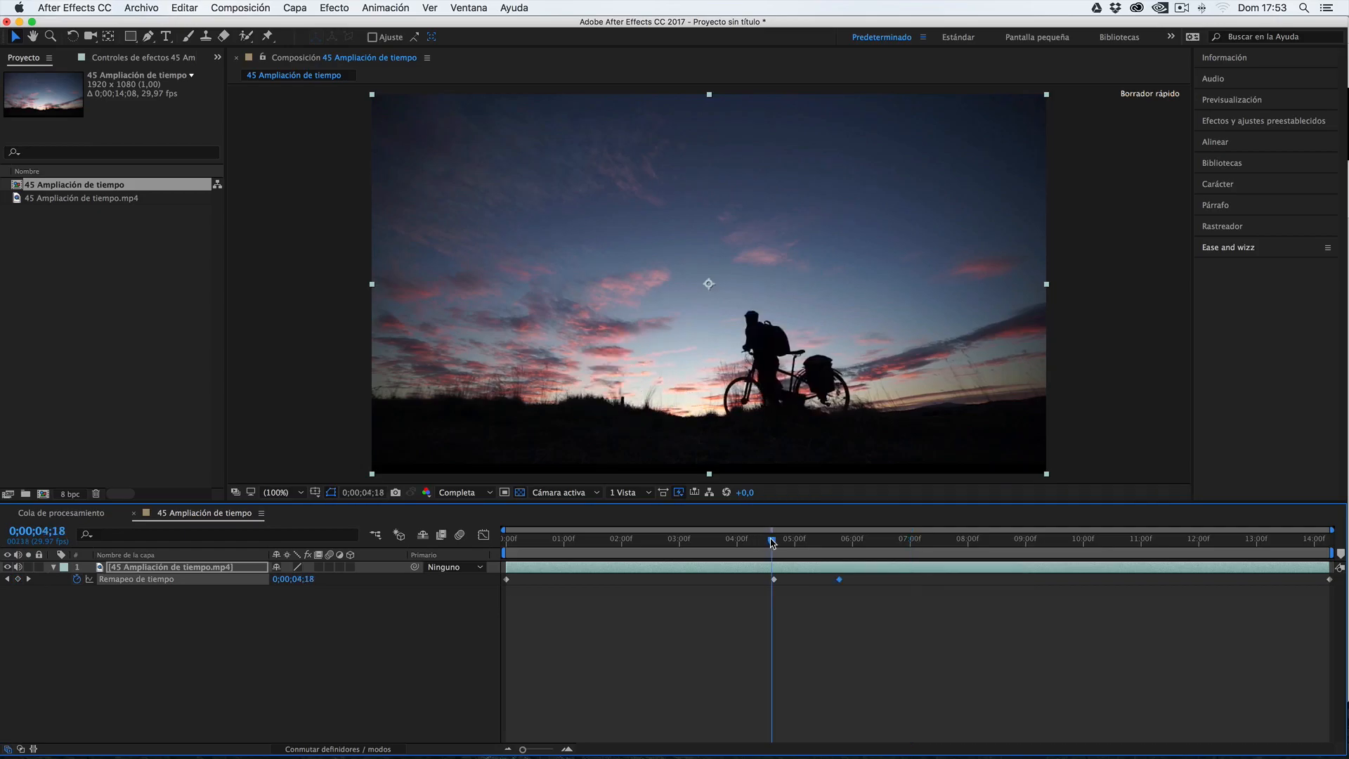
pyautogui.moveTo(773, 540); pyautogui.dragTo(821, 542)
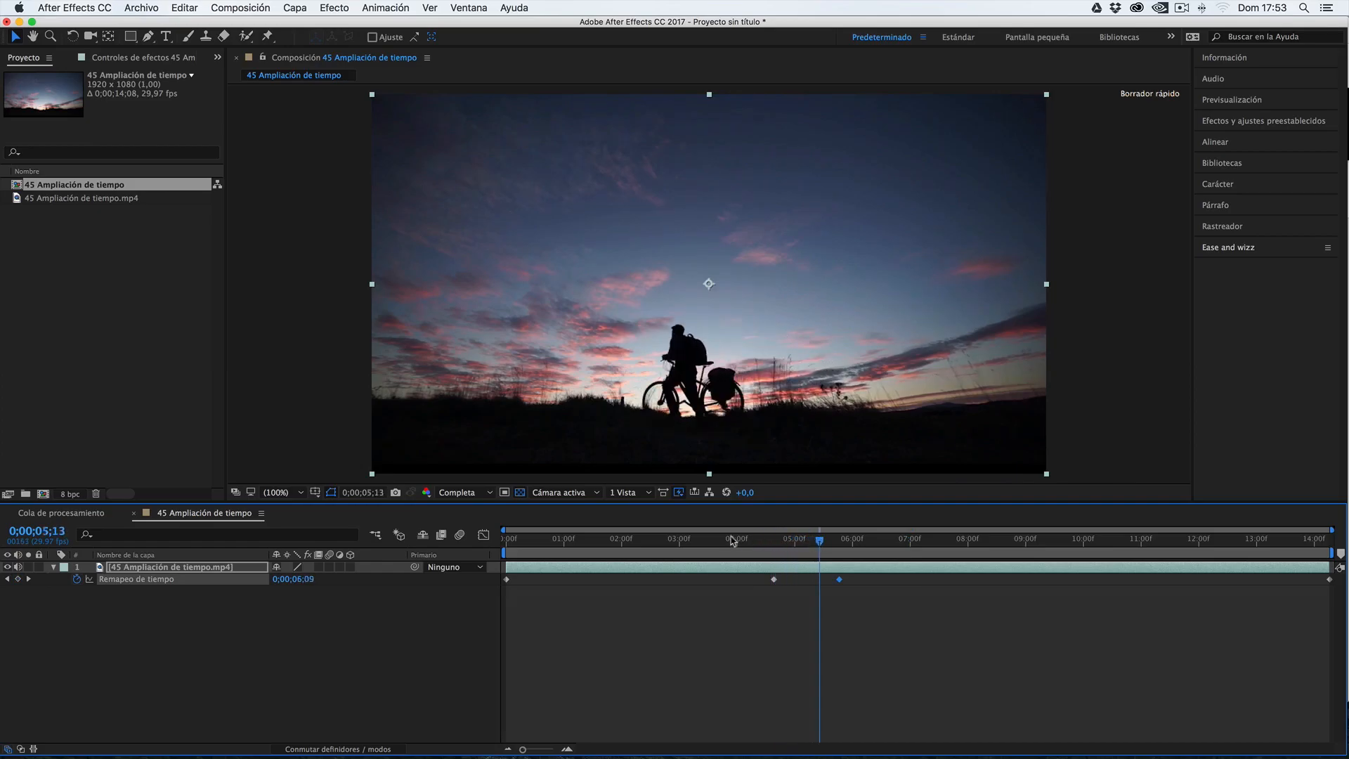
pyautogui.moveTo(734, 540); pyautogui.dragTo(718, 540)
pyautogui.press('b')
pyautogui.click(903, 541)
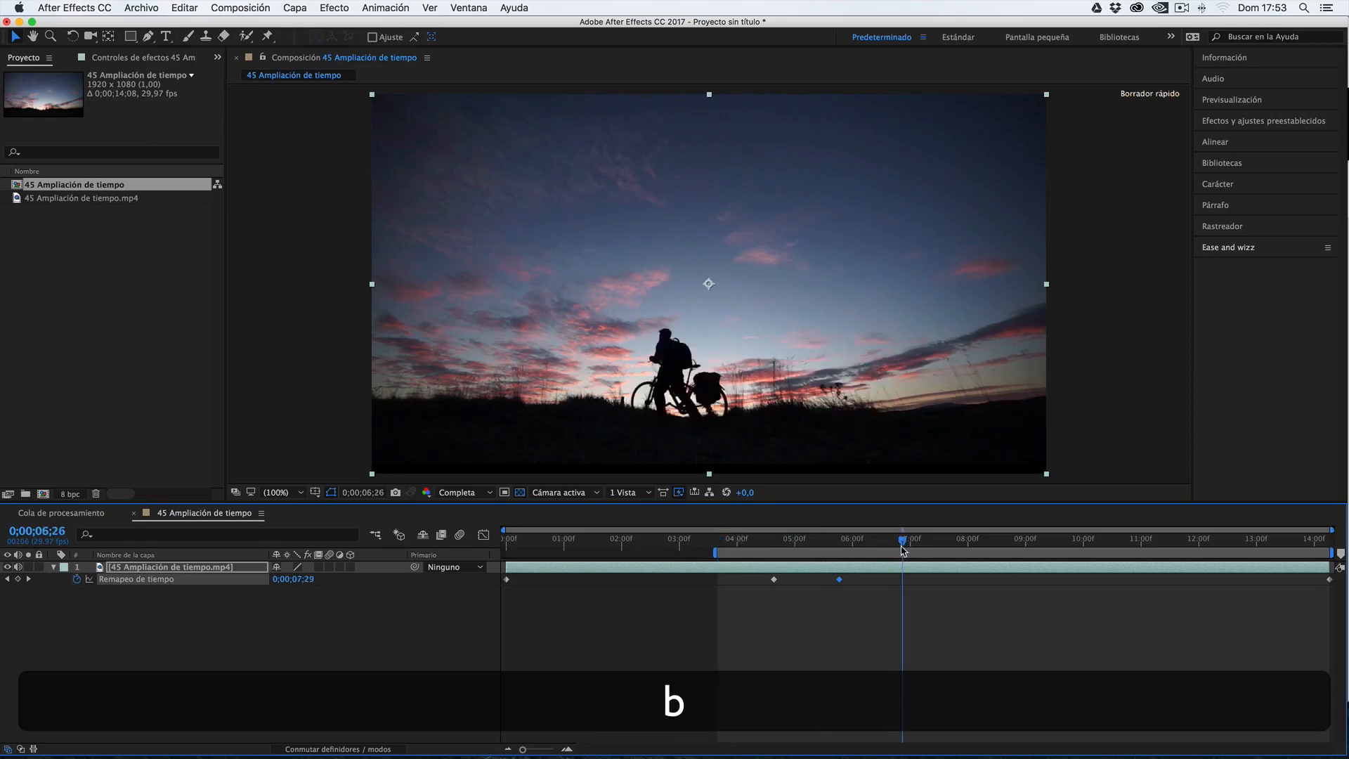
pyautogui.press('n')
pyautogui.press('space')
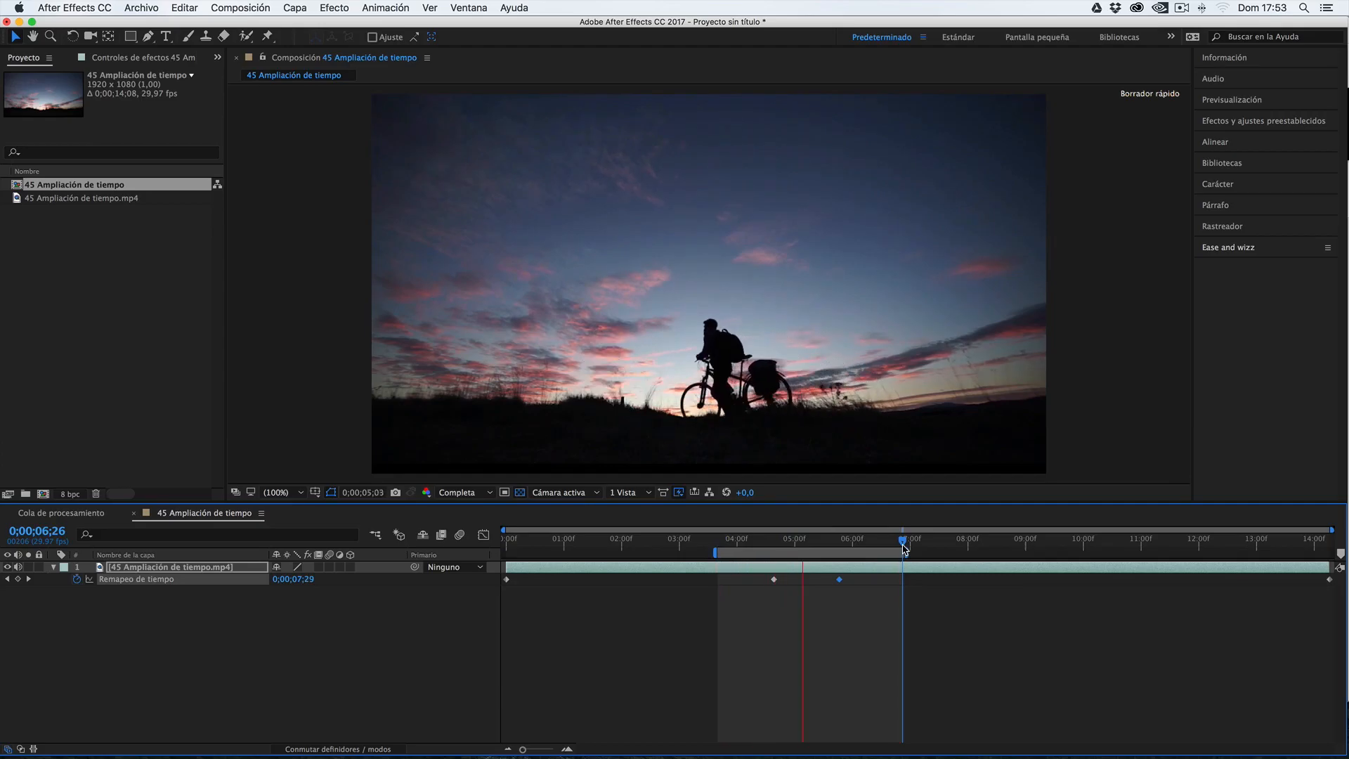
pyautogui.press('space')
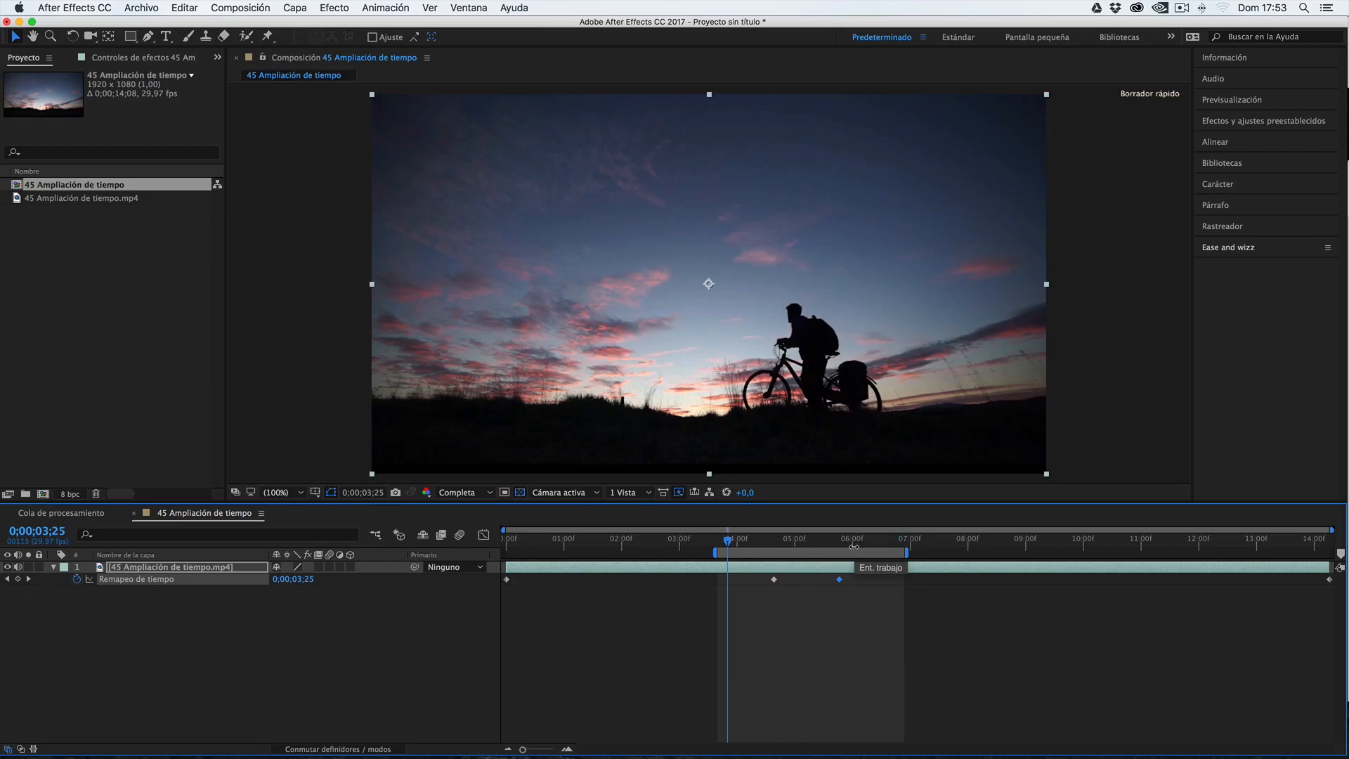
# - Undo the work area limits and the two added time-remap keyframes
pyautogui.press('super+z')
pyautogui.press('super+z')
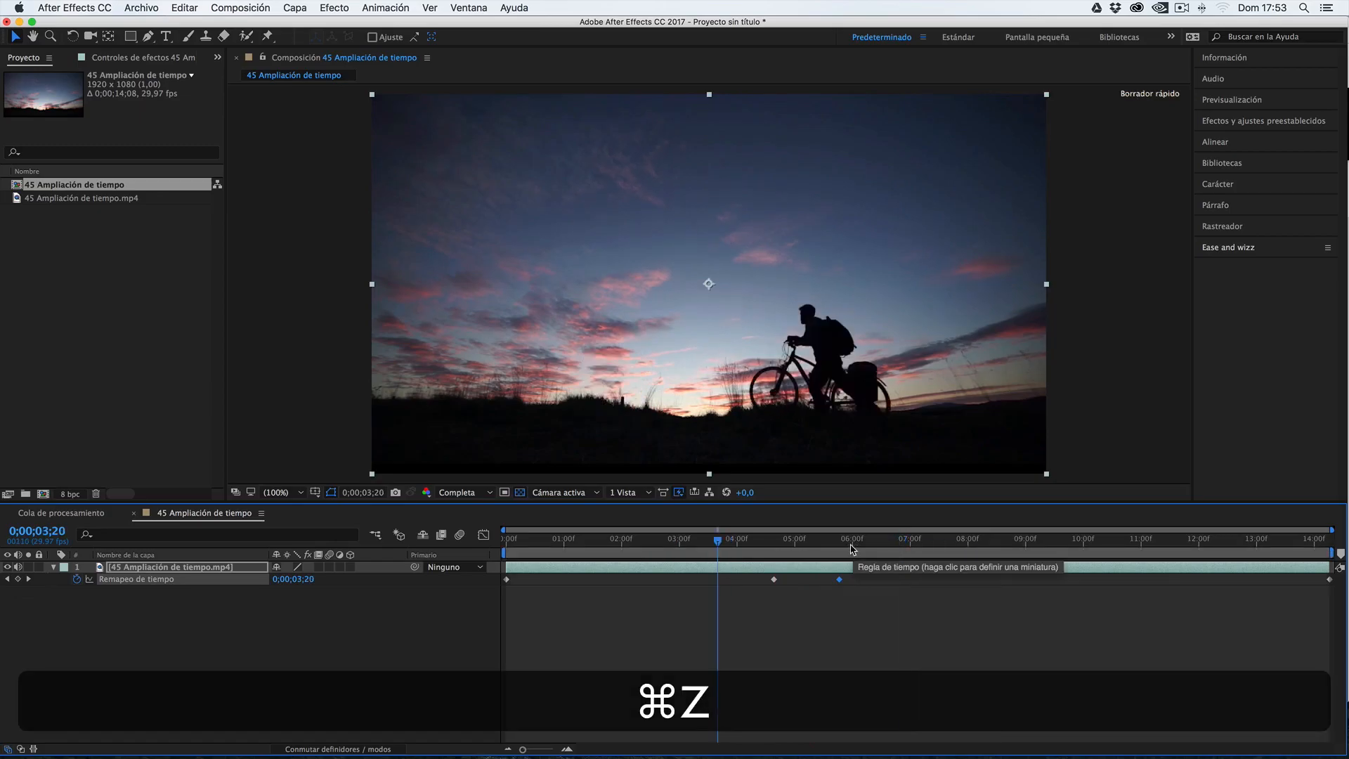
pyautogui.press('super+z')
pyautogui.press('super+z')
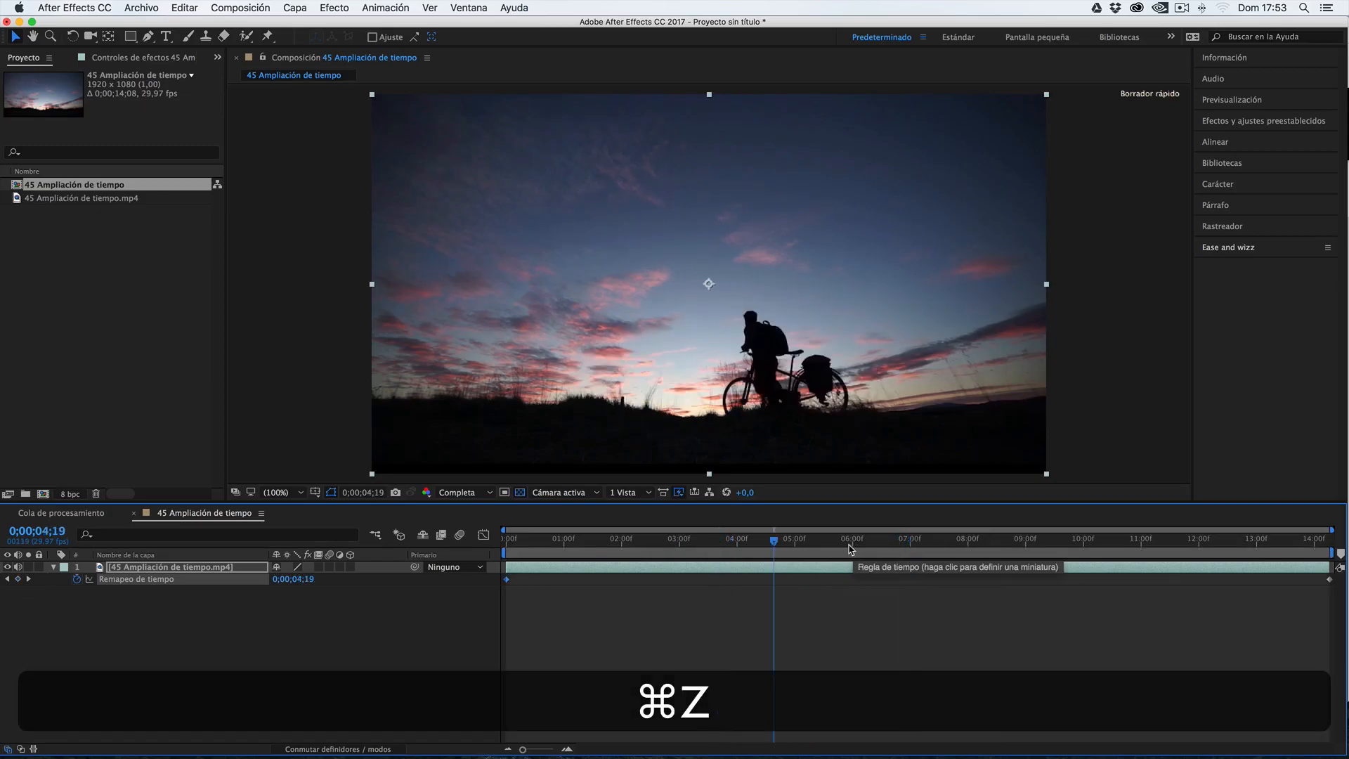
# - Try moving the start and end time-remap keyframes close together around the 6-second mark, and undo the moves
pyautogui.click(506, 580)
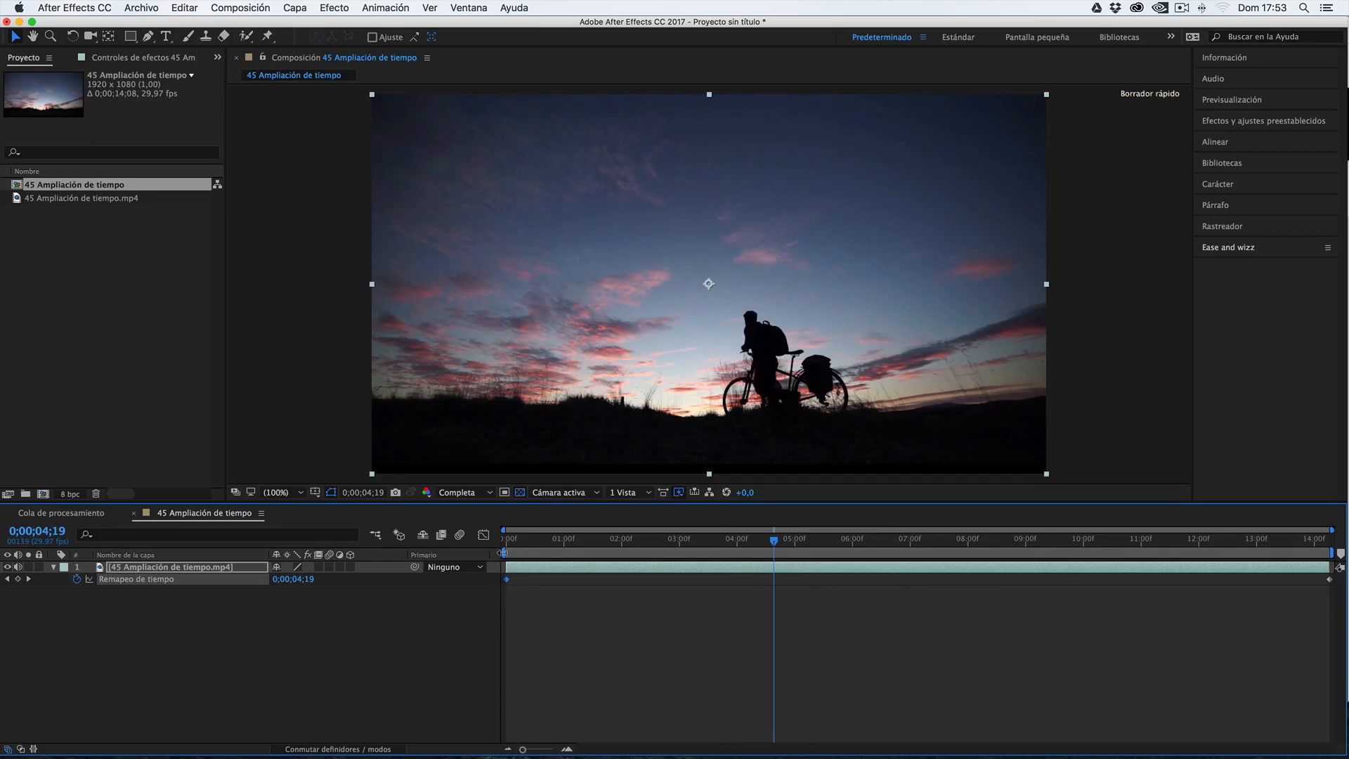
pyautogui.click(505, 543)
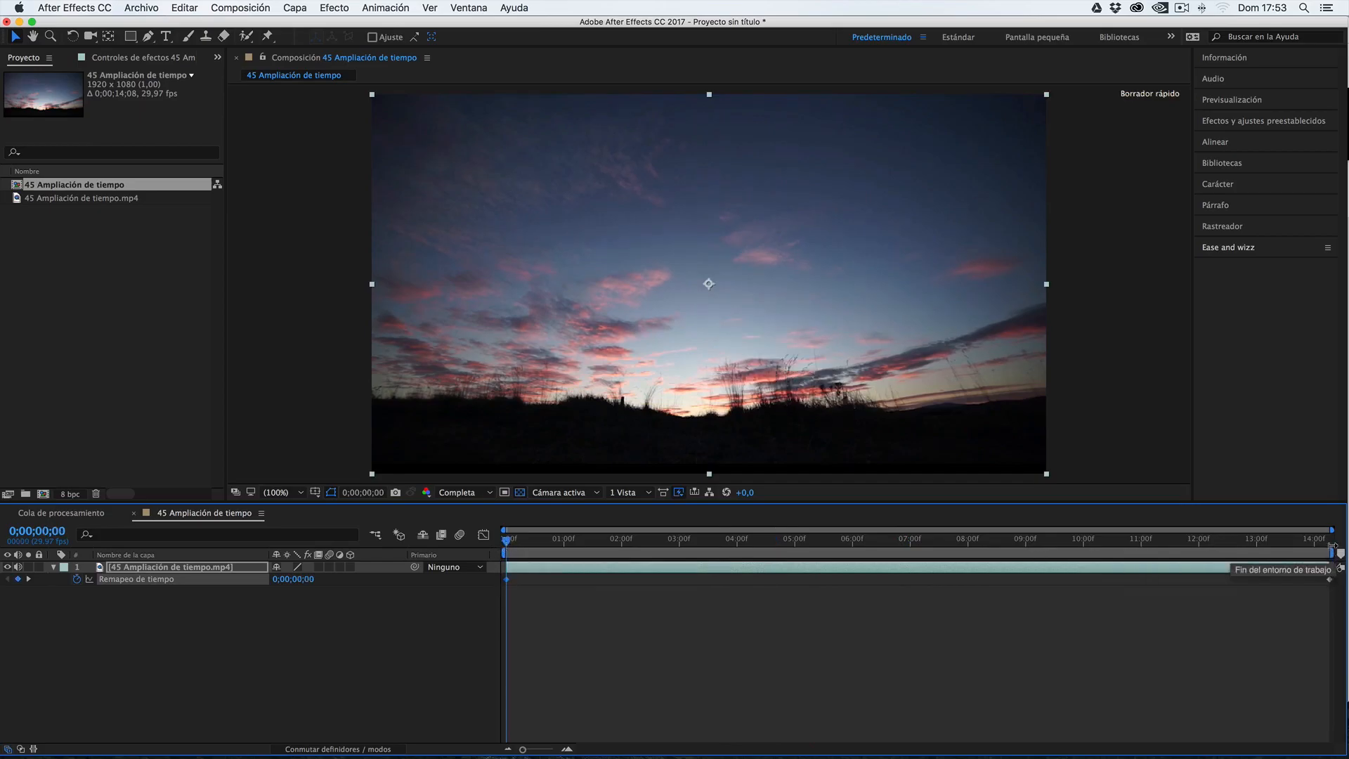
pyautogui.moveTo(507, 579); pyautogui.dragTo(884, 581)
pyautogui.moveTo(1329, 580); pyautogui.dragTo(1114, 585)
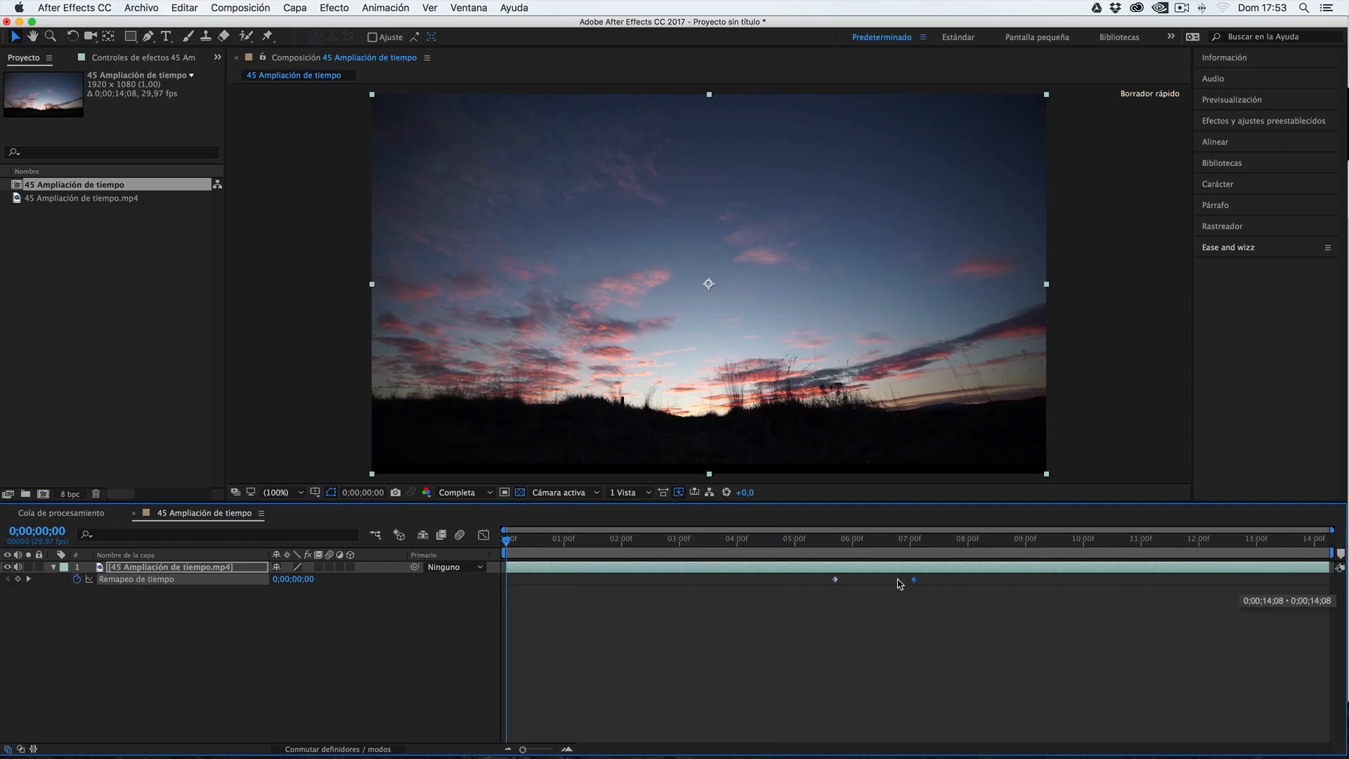
pyautogui.moveTo(900, 583); pyautogui.dragTo(879, 580)
pyautogui.moveTo(833, 538); pyautogui.dragTo(845, 539)
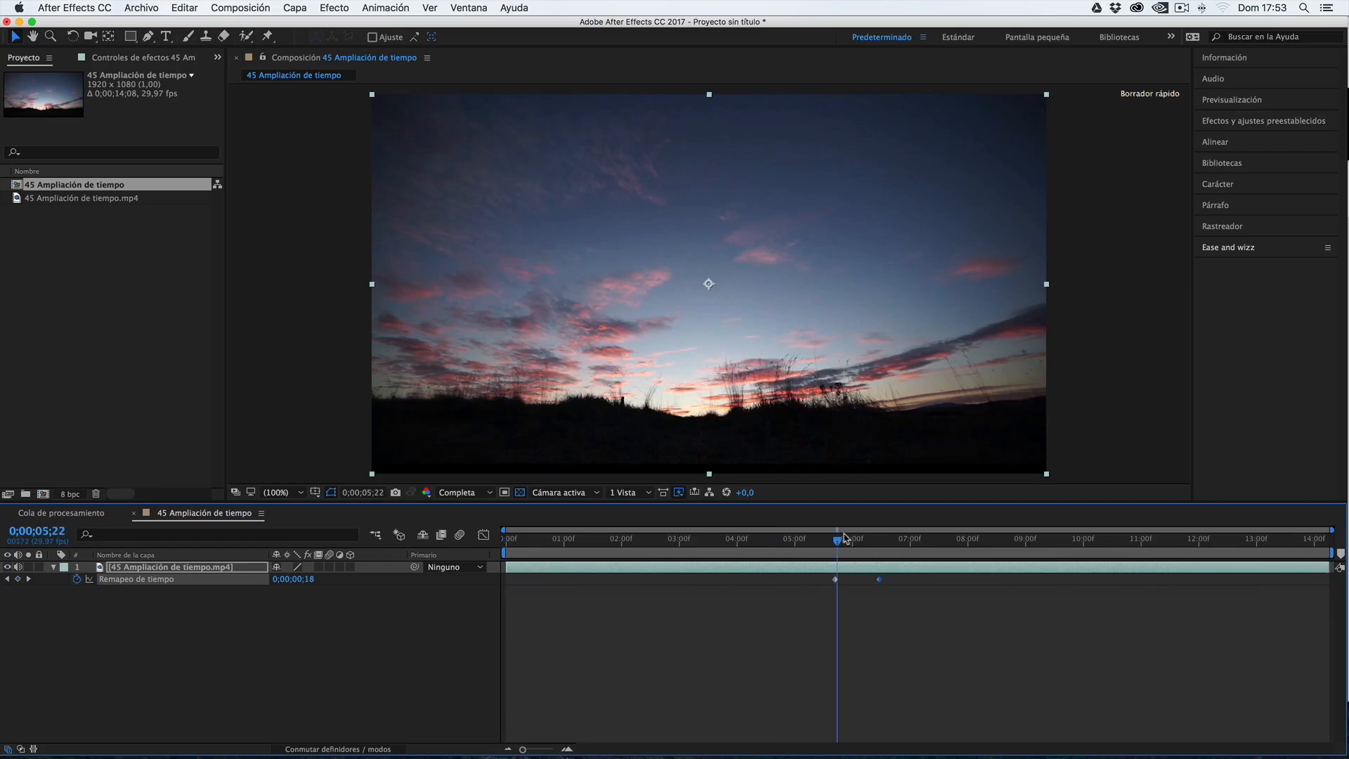
pyautogui.press('super+z')
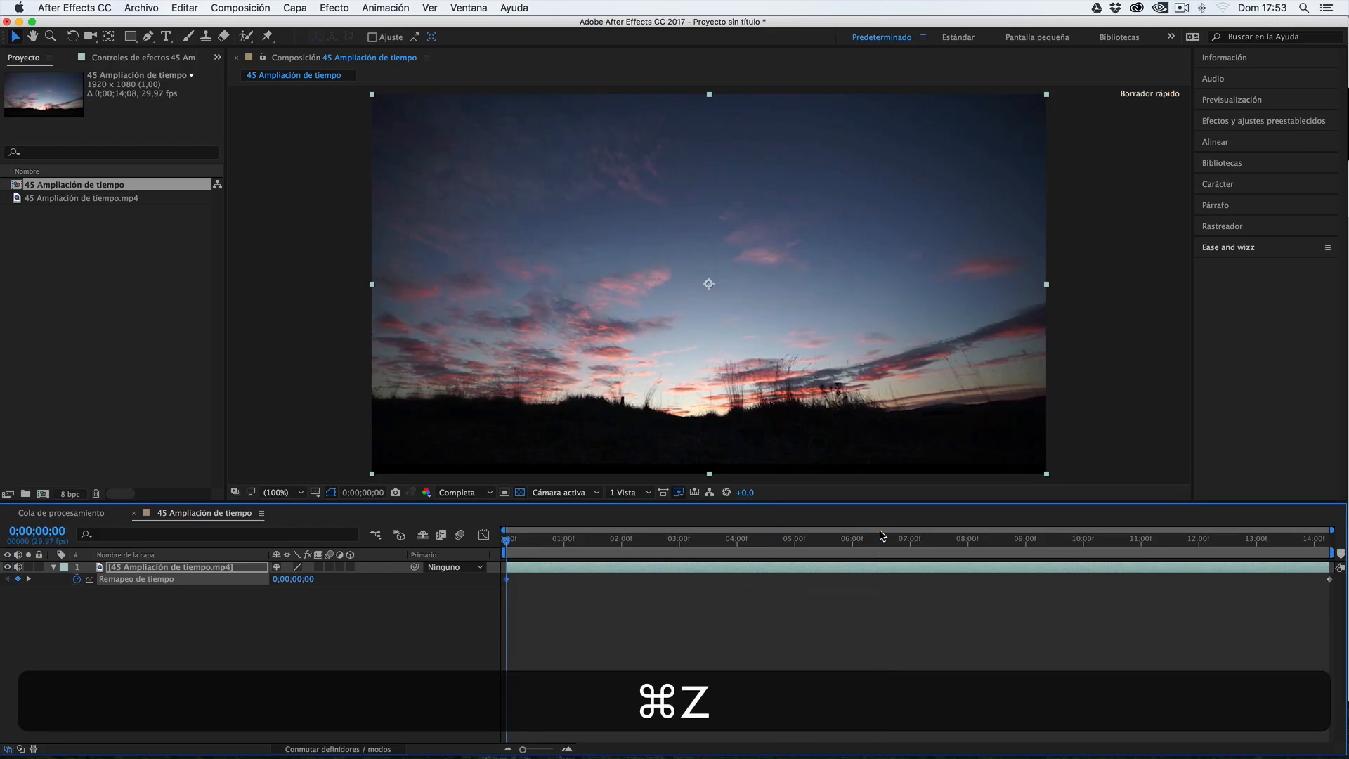
# - Add time-remap keyframes at 0;00;04;18 and 0;00;07;00
pyautogui.click(772, 539)
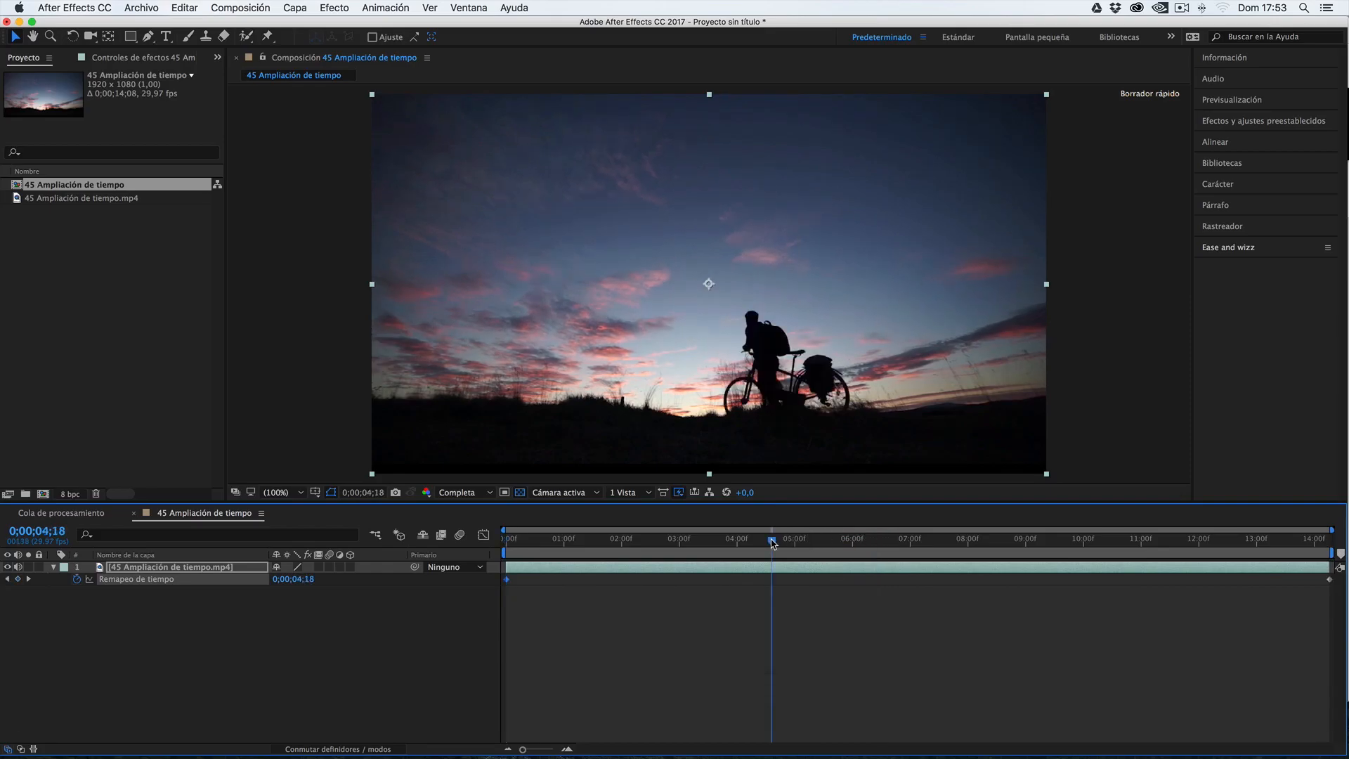
pyautogui.click(17, 579)
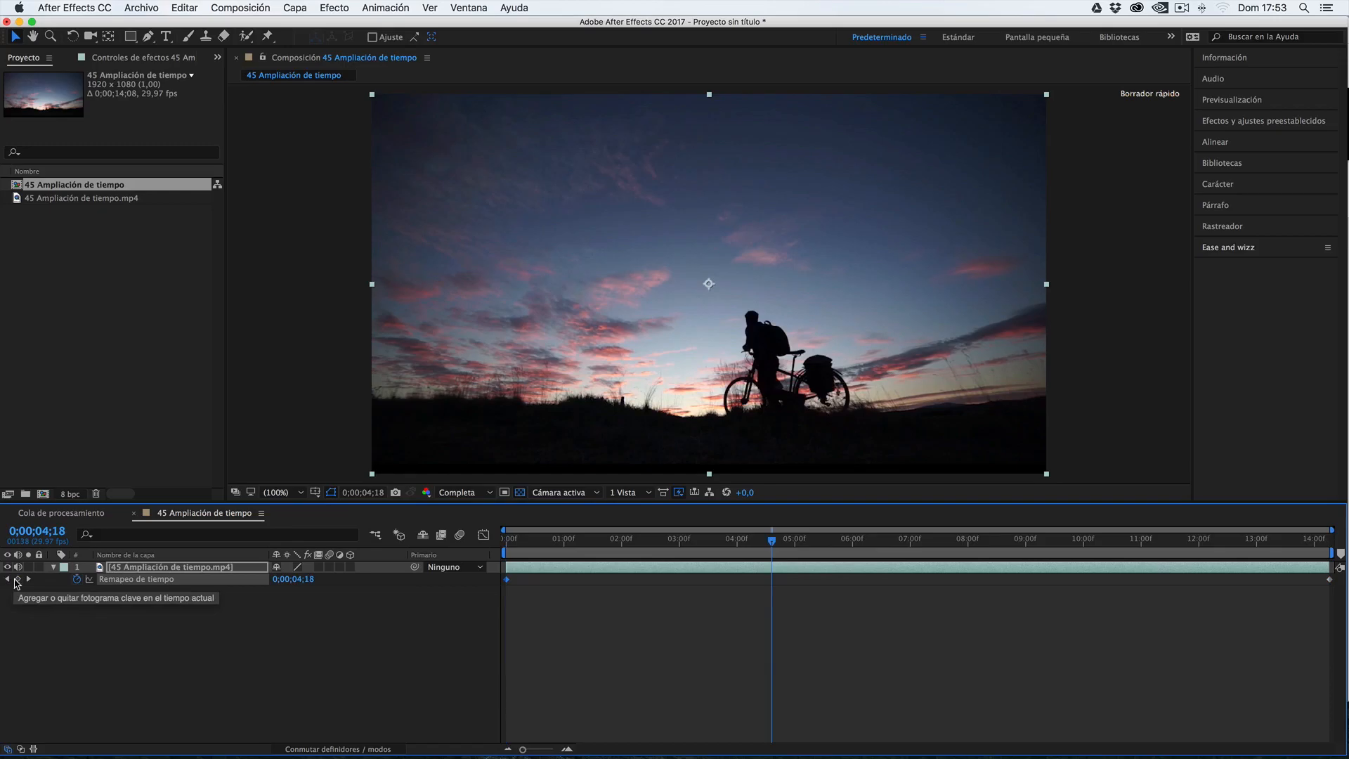
pyautogui.moveTo(829, 542); pyautogui.dragTo(910, 541)
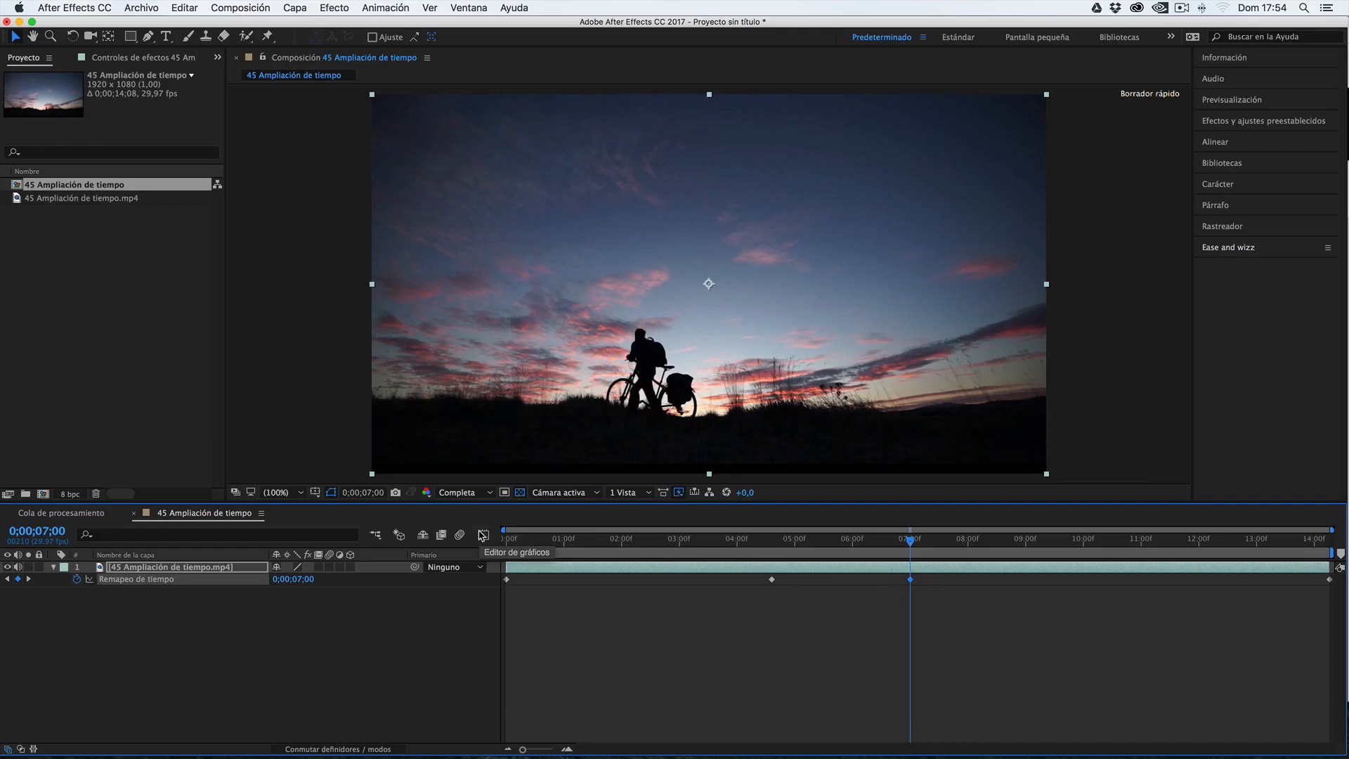
# - Show the time remap's speed graph in the Graph Editor and select its first keyframe
pyautogui.click(483, 535)
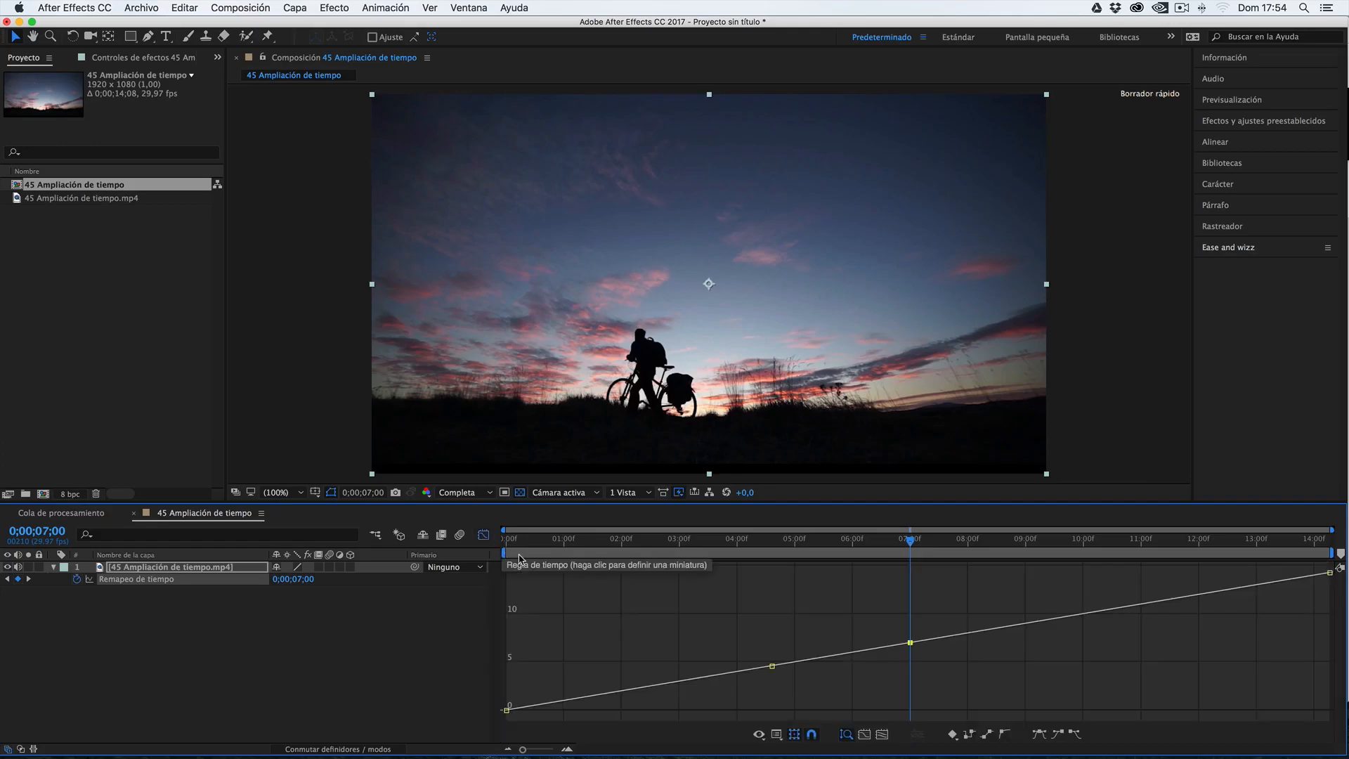
pyautogui.click(763, 735)
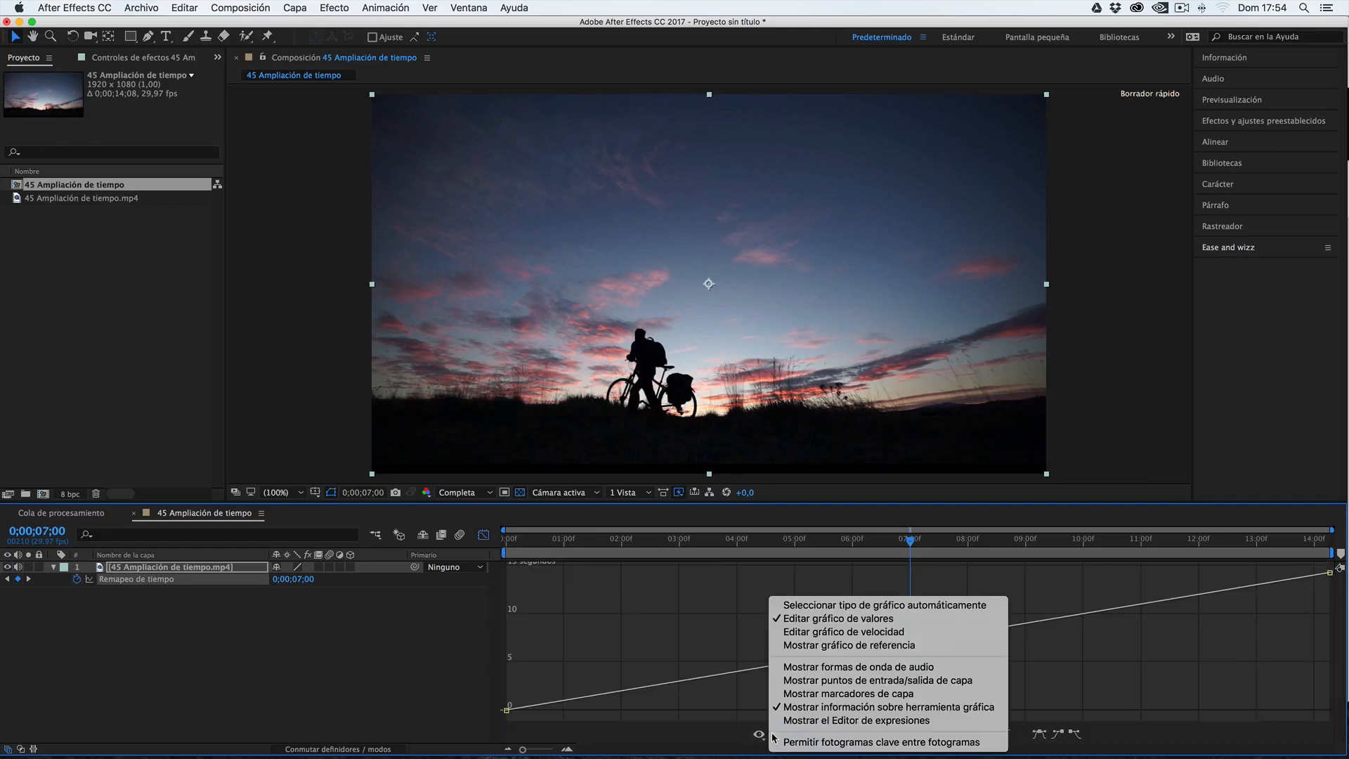
pyautogui.click(826, 632)
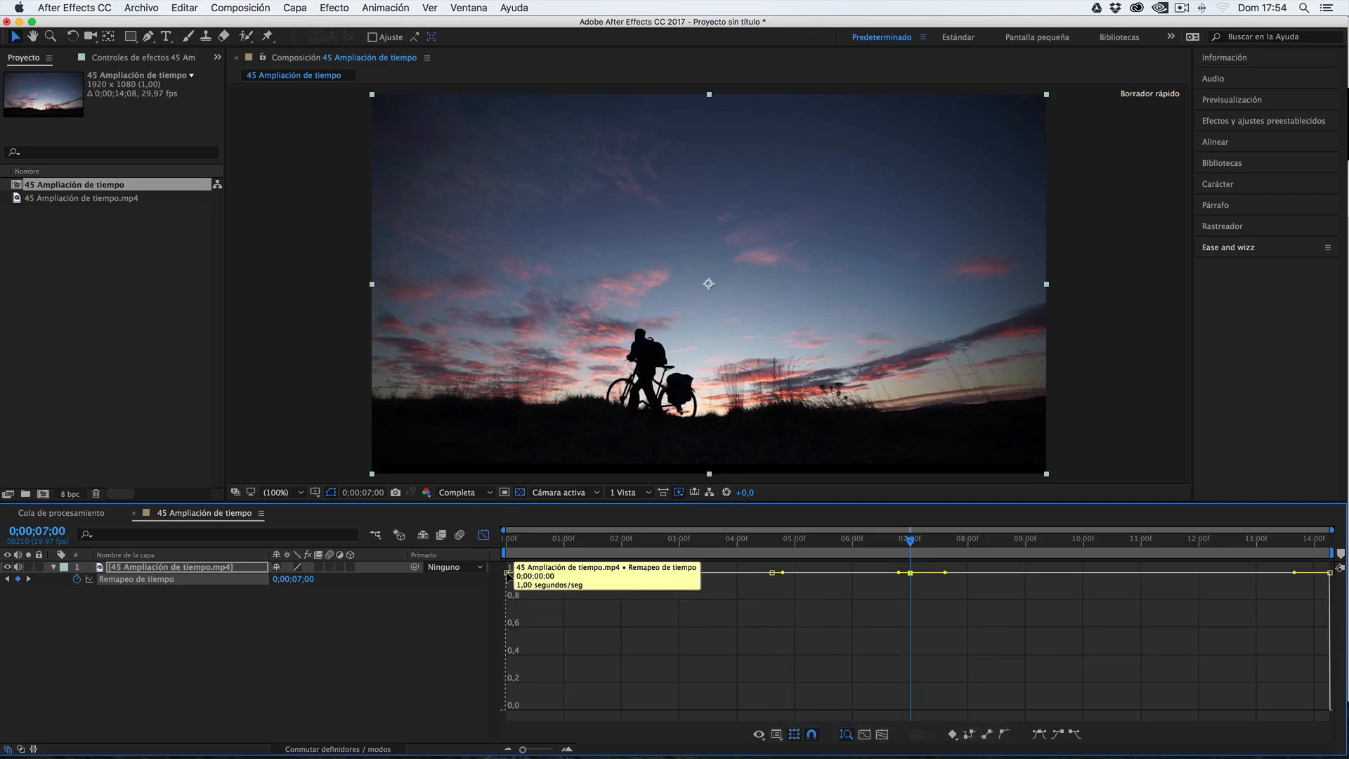
pyautogui.click(507, 574)
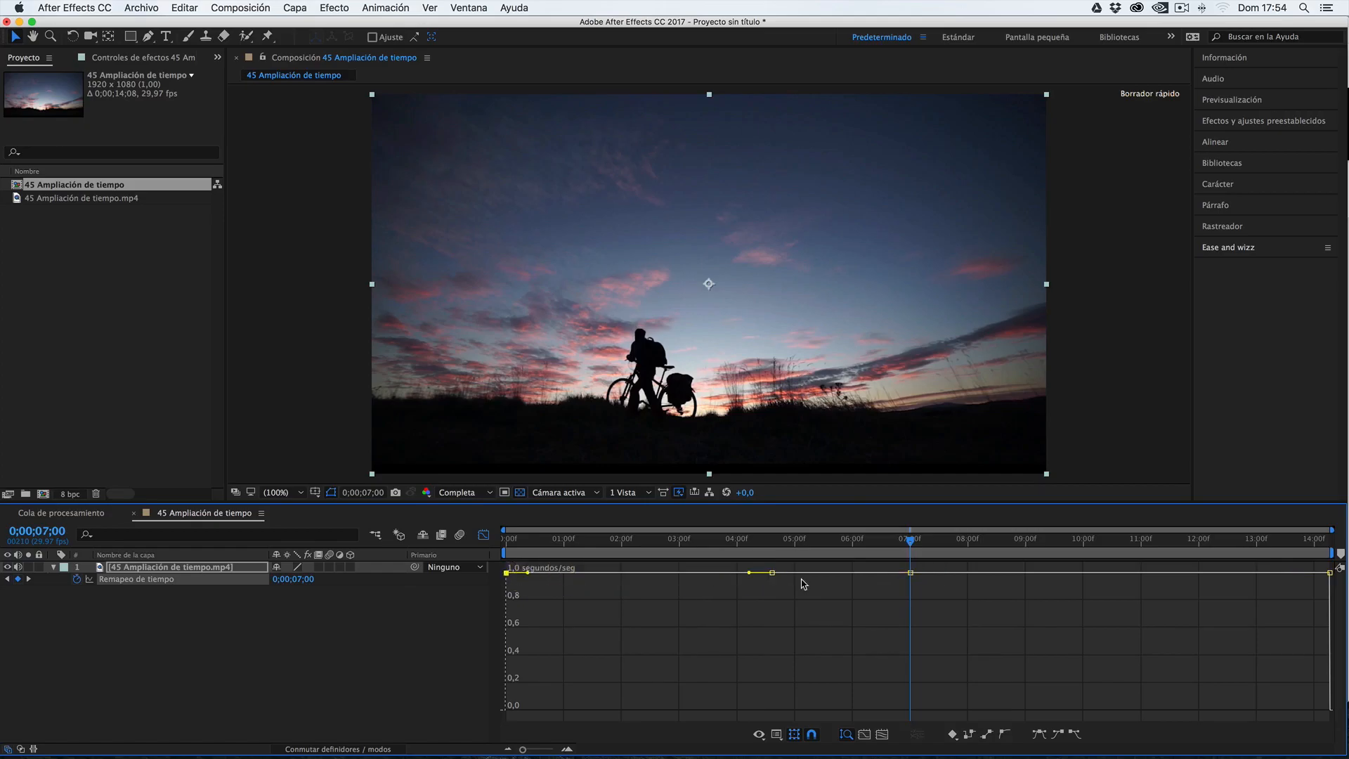
# - Move the time-remap keyframe at 0;00;07;00 back to 0;00;05;20 in the layer view and show its speed graph again
pyautogui.click(772, 573)
pyautogui.click(483, 535)
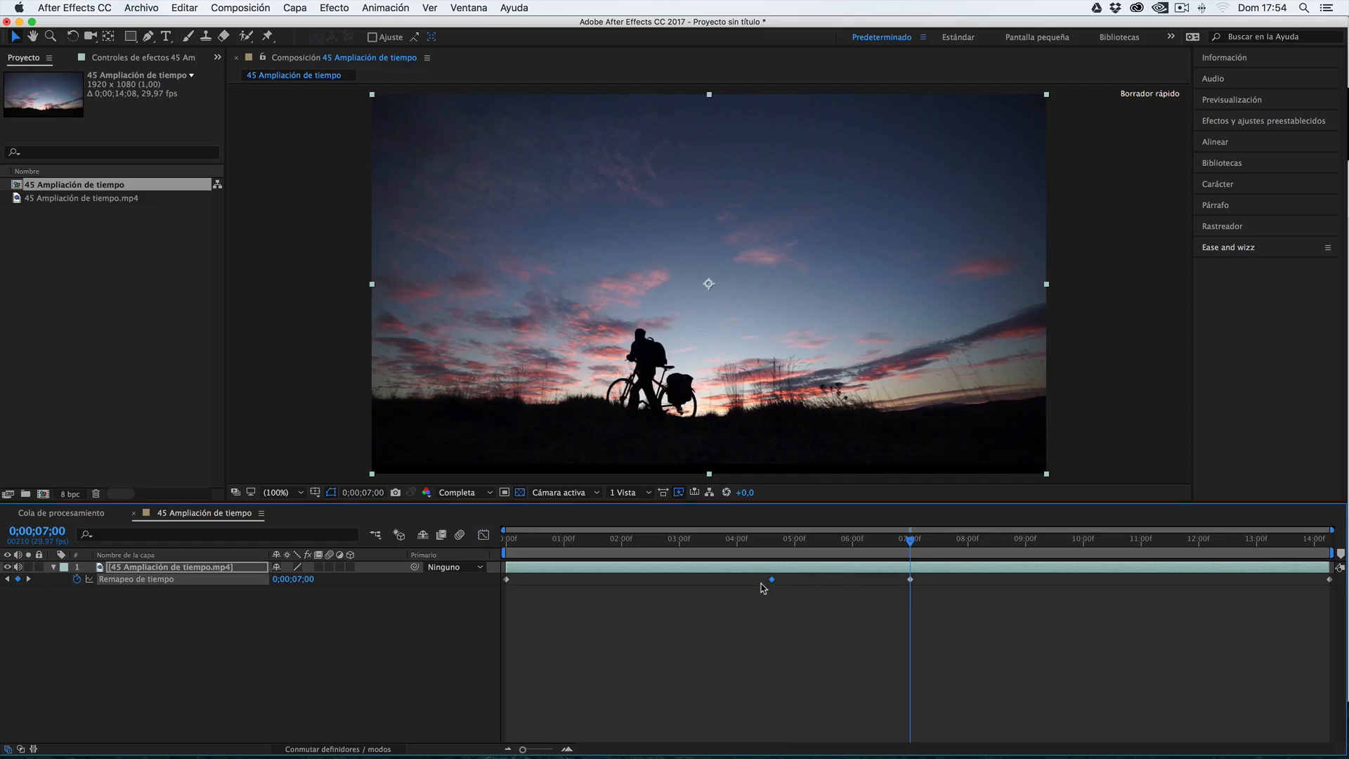
pyautogui.moveTo(909, 581); pyautogui.dragTo(834, 581)
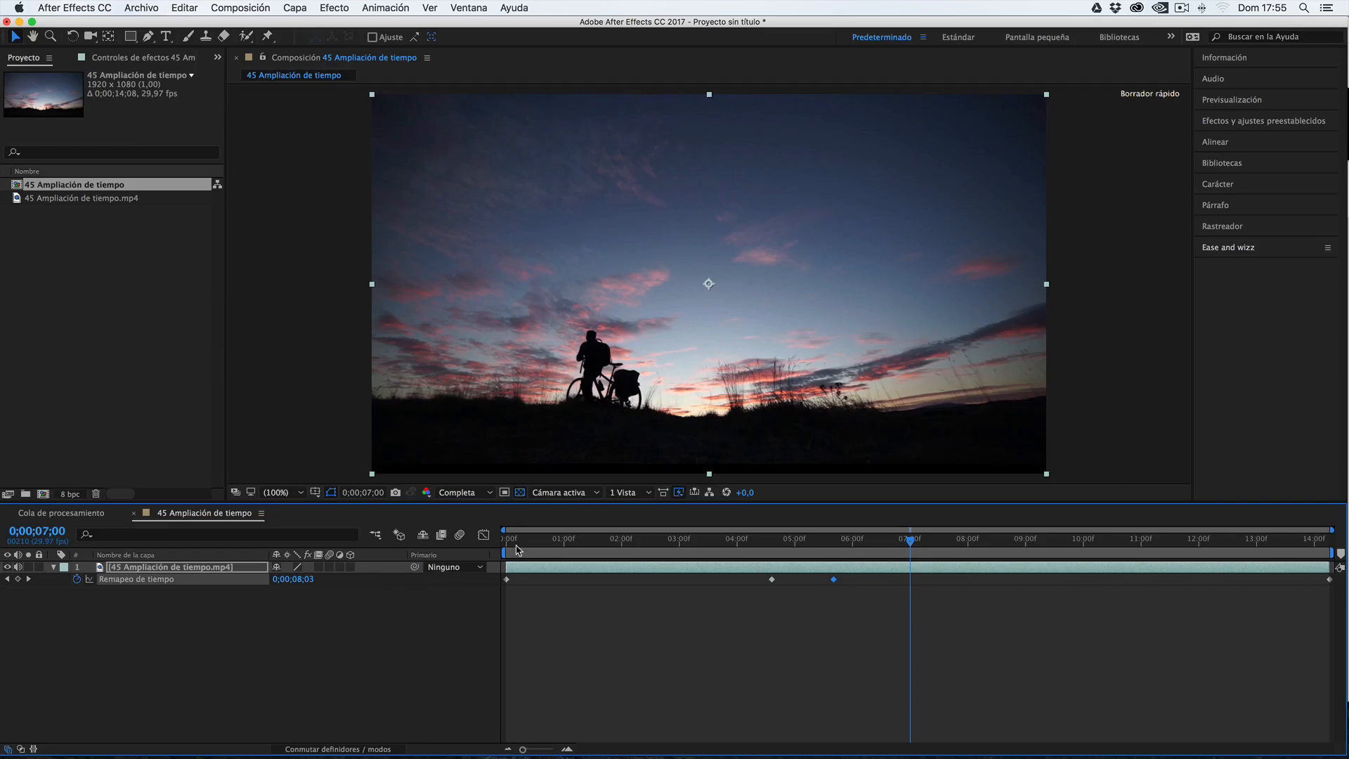
pyautogui.click(485, 537)
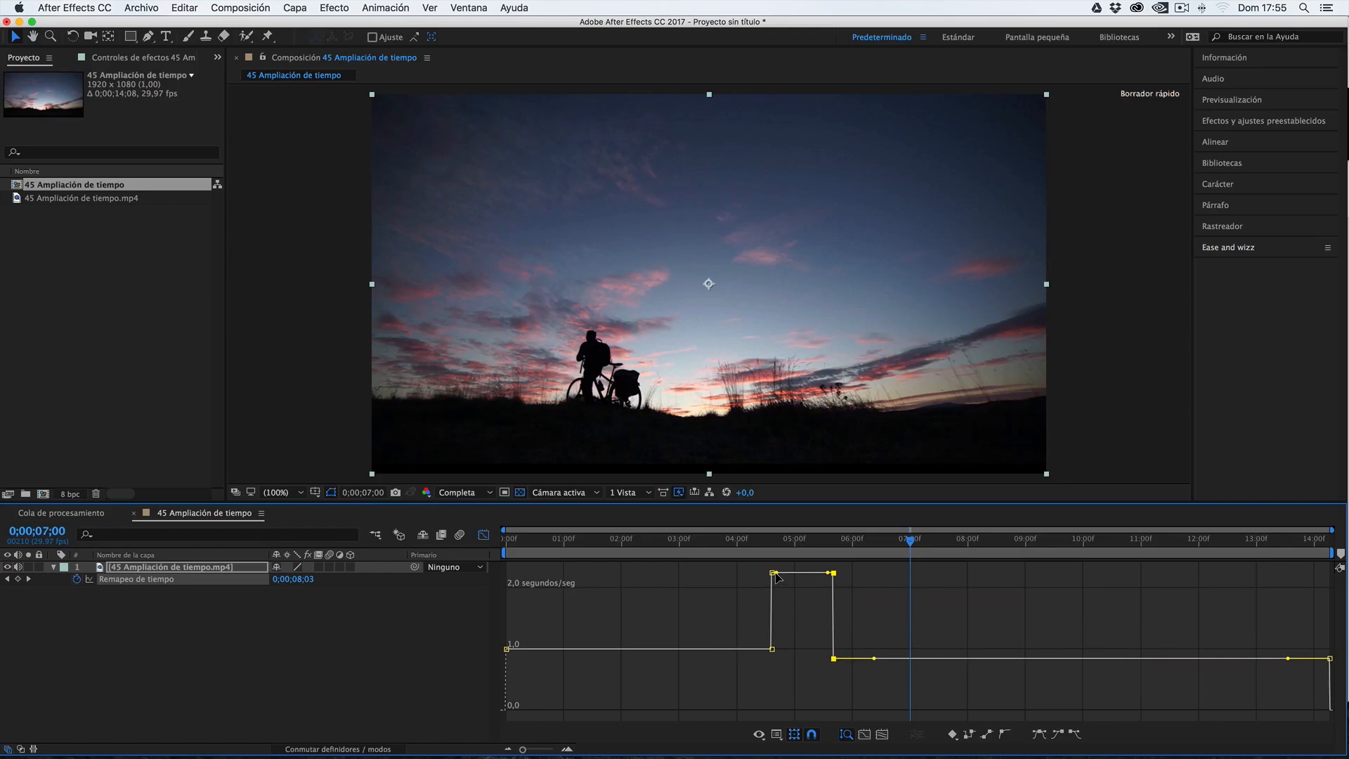
# - Switch the Graph Editor to the value graph and apply Easy Ease to the keyframes at 0;00;04;18 and 0;00;05;20
pyautogui.click(776, 735)
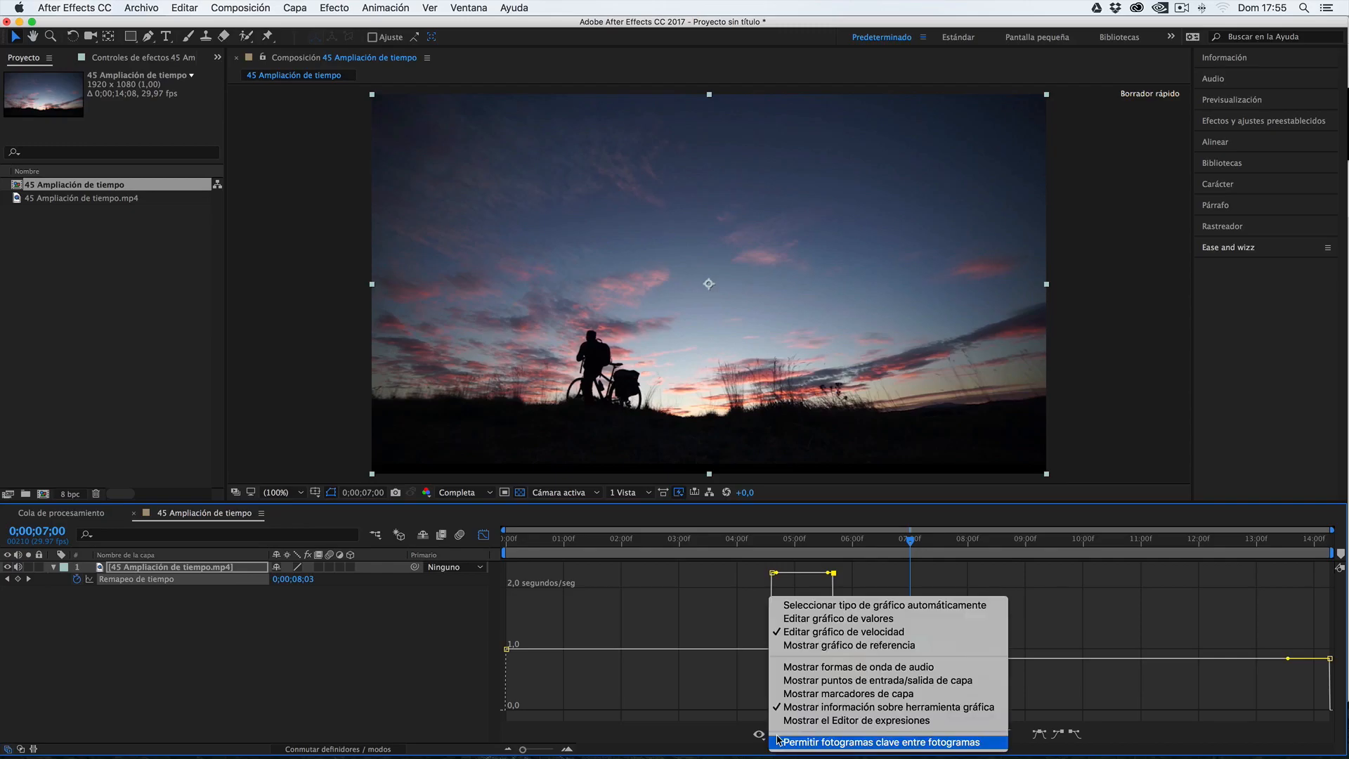
pyautogui.click(812, 622)
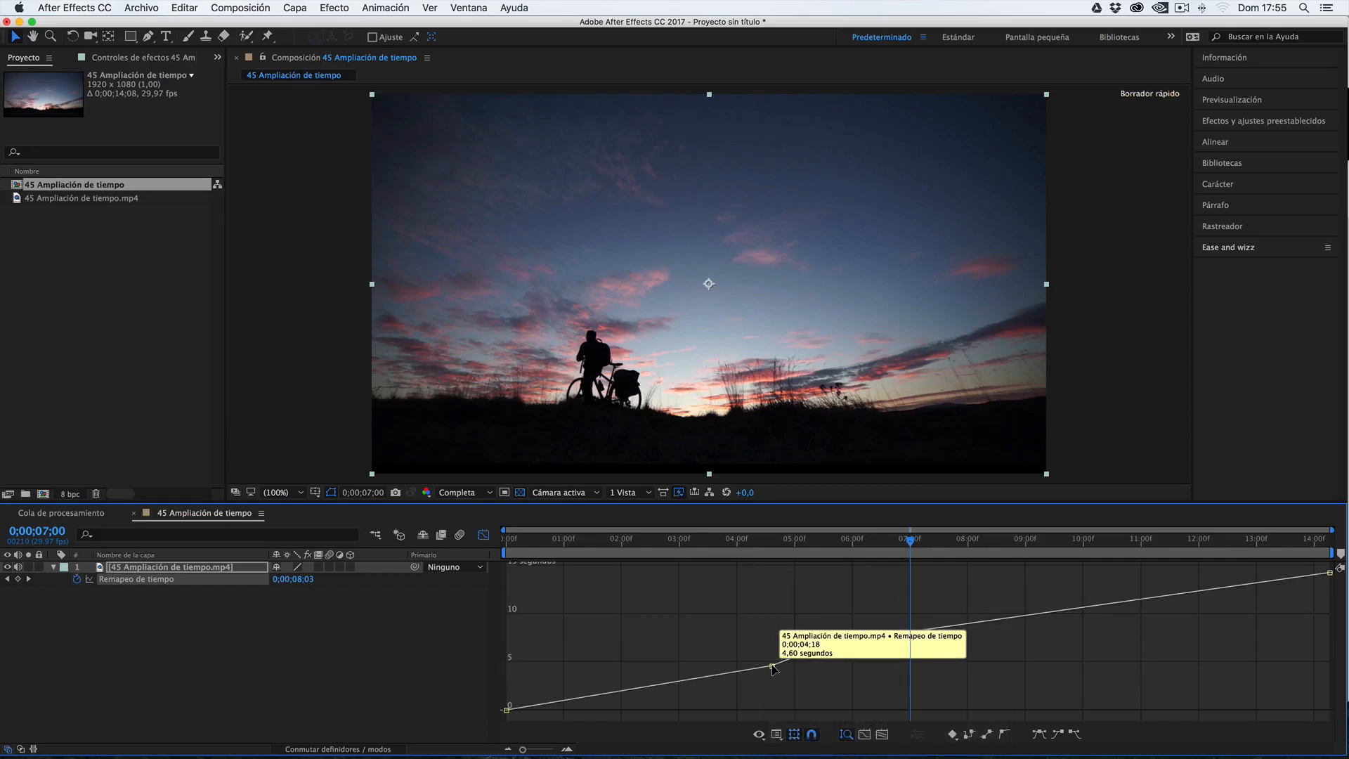
pyautogui.click(772, 667)
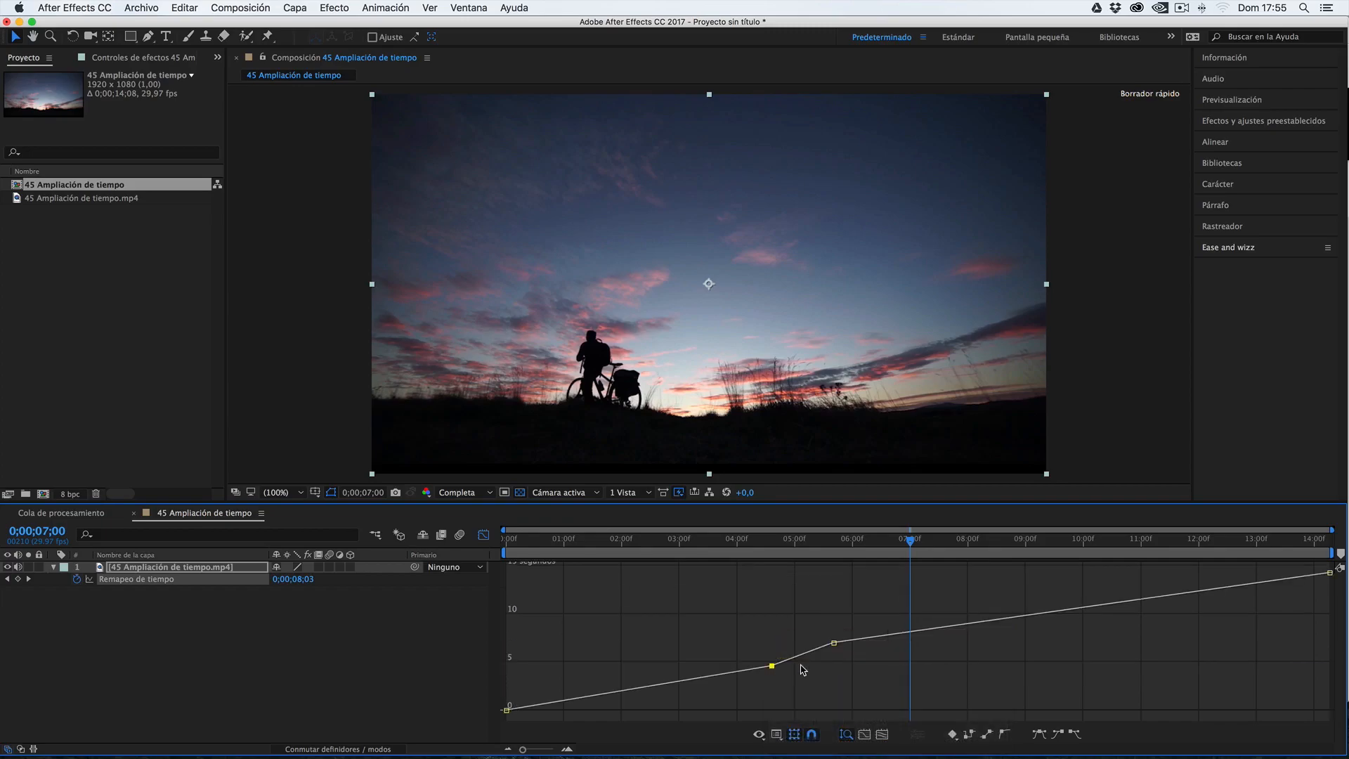
pyautogui.click(834, 643)
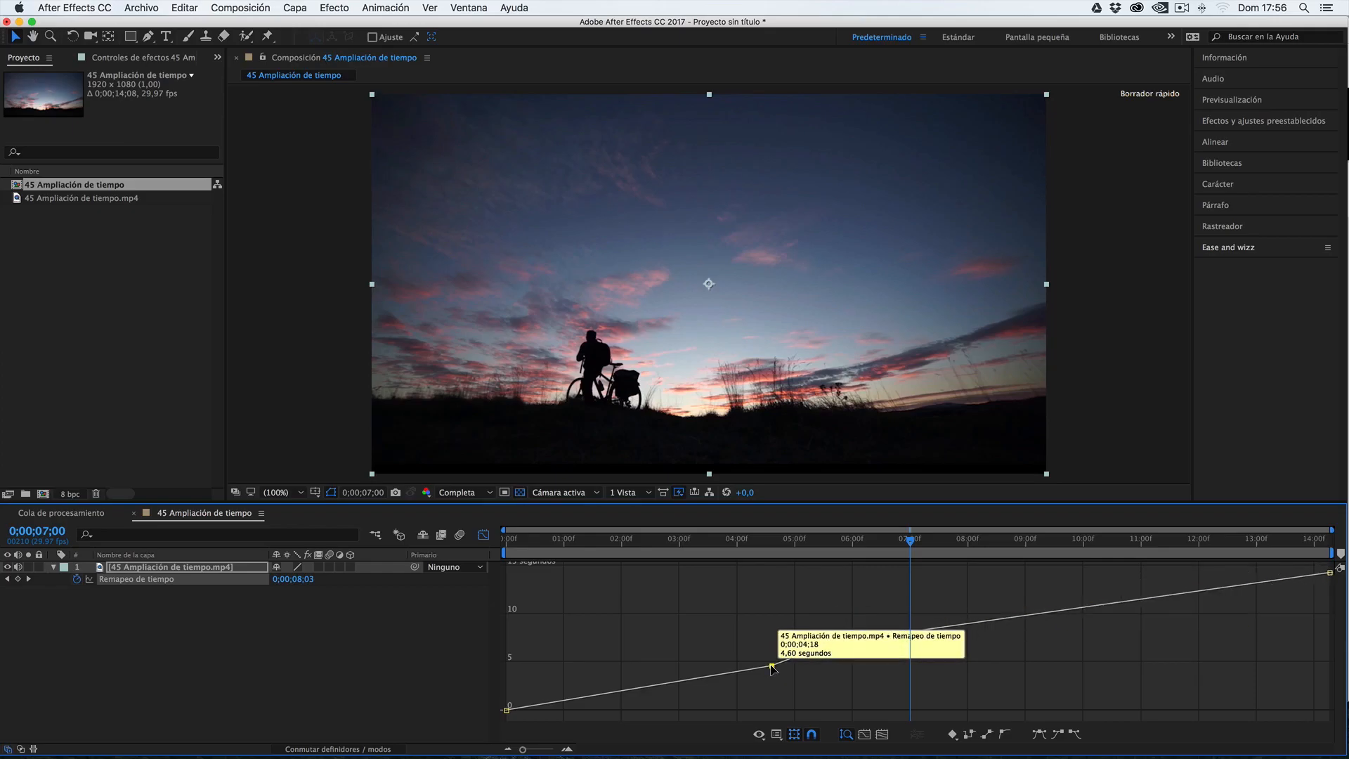
pyautogui.click(772, 667)
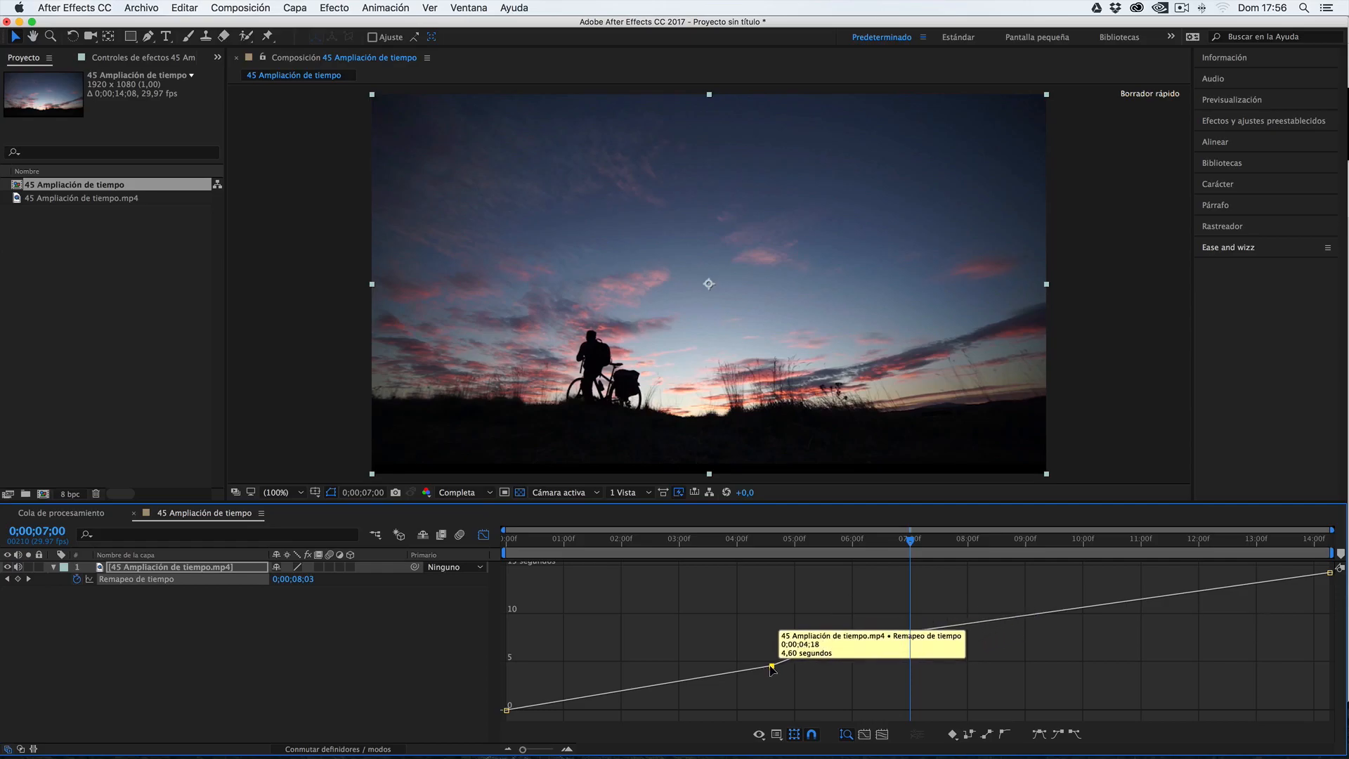
pyautogui.click(1041, 735)
pyautogui.click(834, 643)
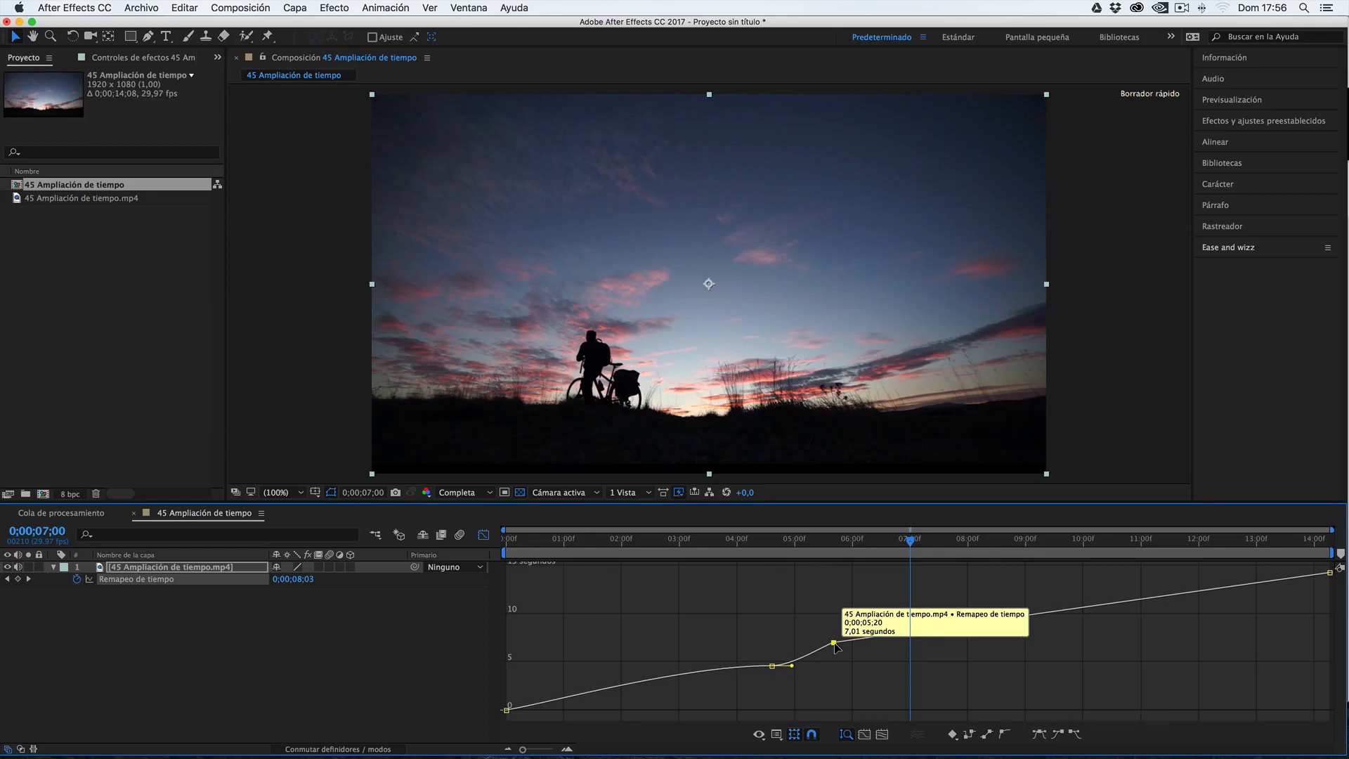
pyautogui.click(1041, 735)
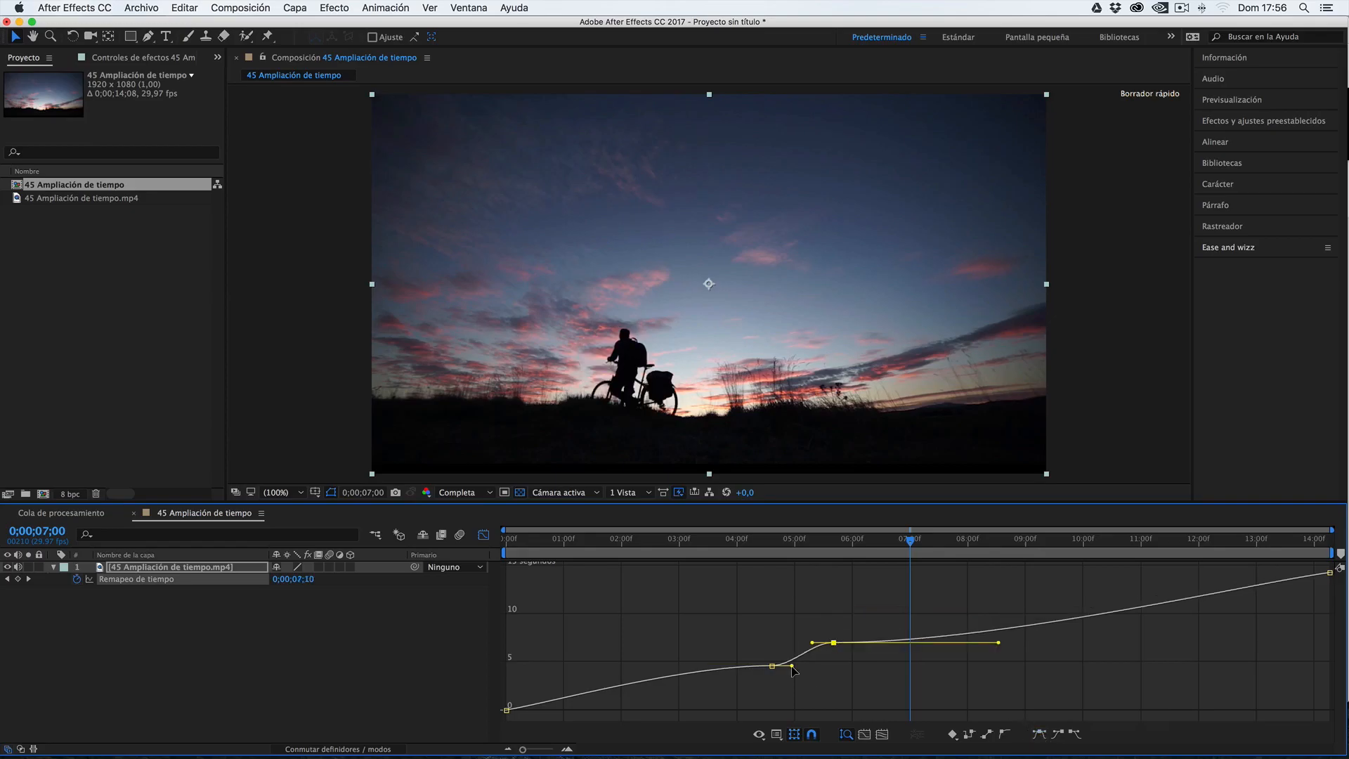
# - Limit the work area to 0;00;03;17 through 0;00;06;20 and preview the eased speed change
pyautogui.click(712, 541)
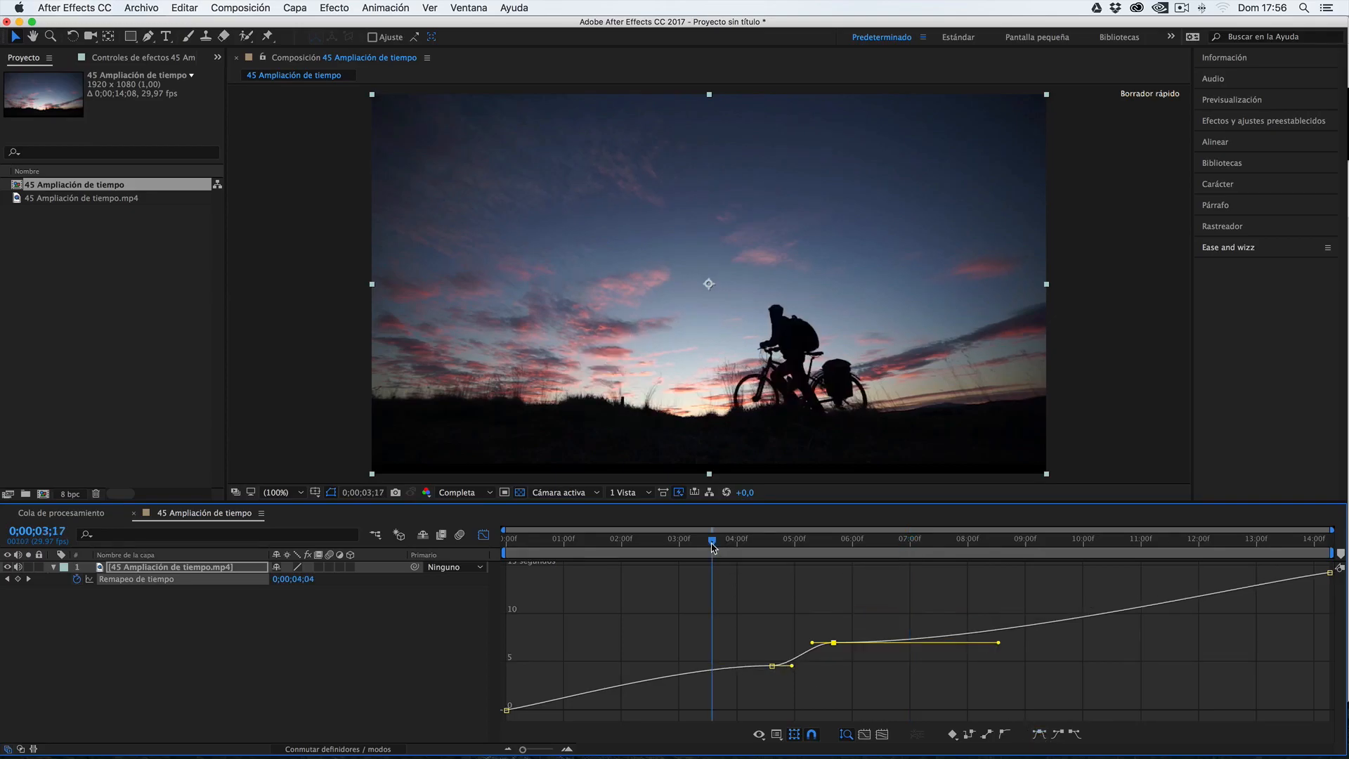
pyautogui.press('b')
pyautogui.moveTo(745, 544); pyautogui.dragTo(891, 542)
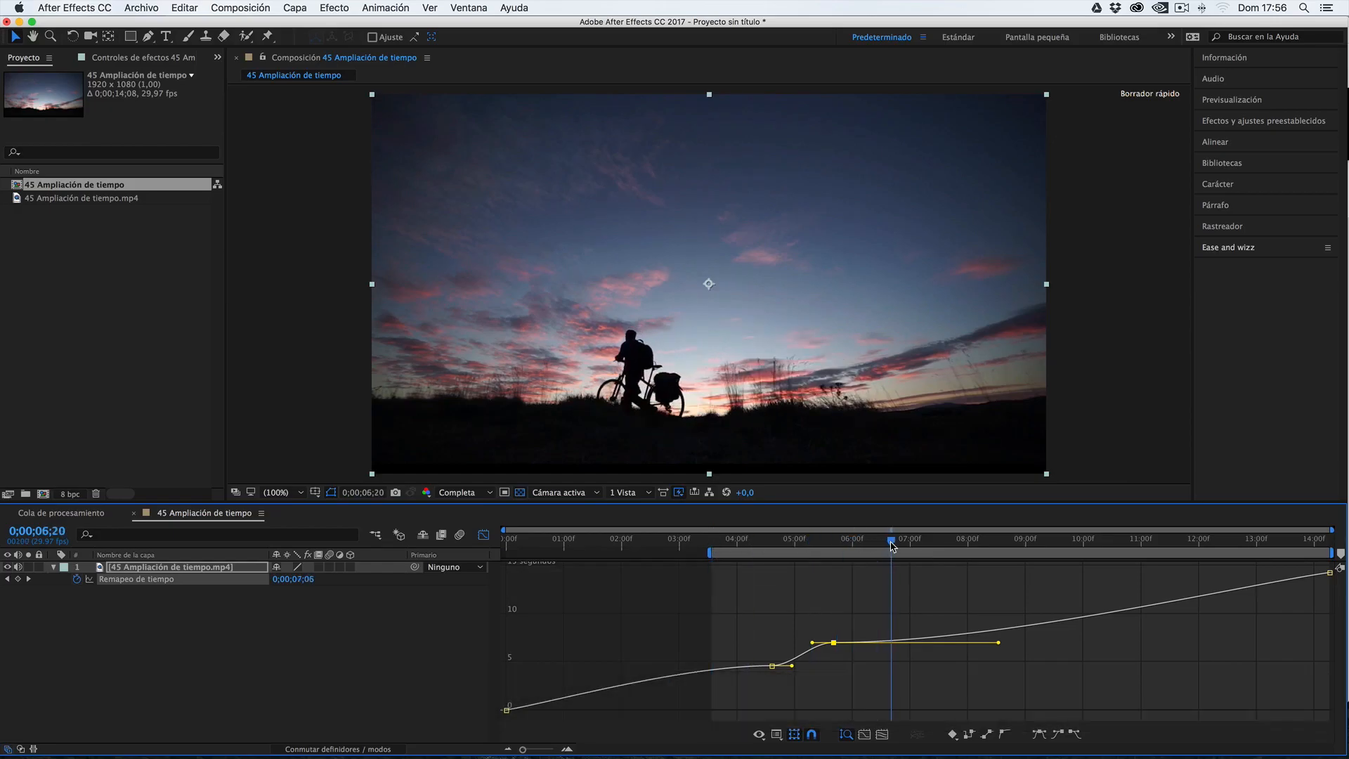
pyautogui.press('n')
pyautogui.press('space')
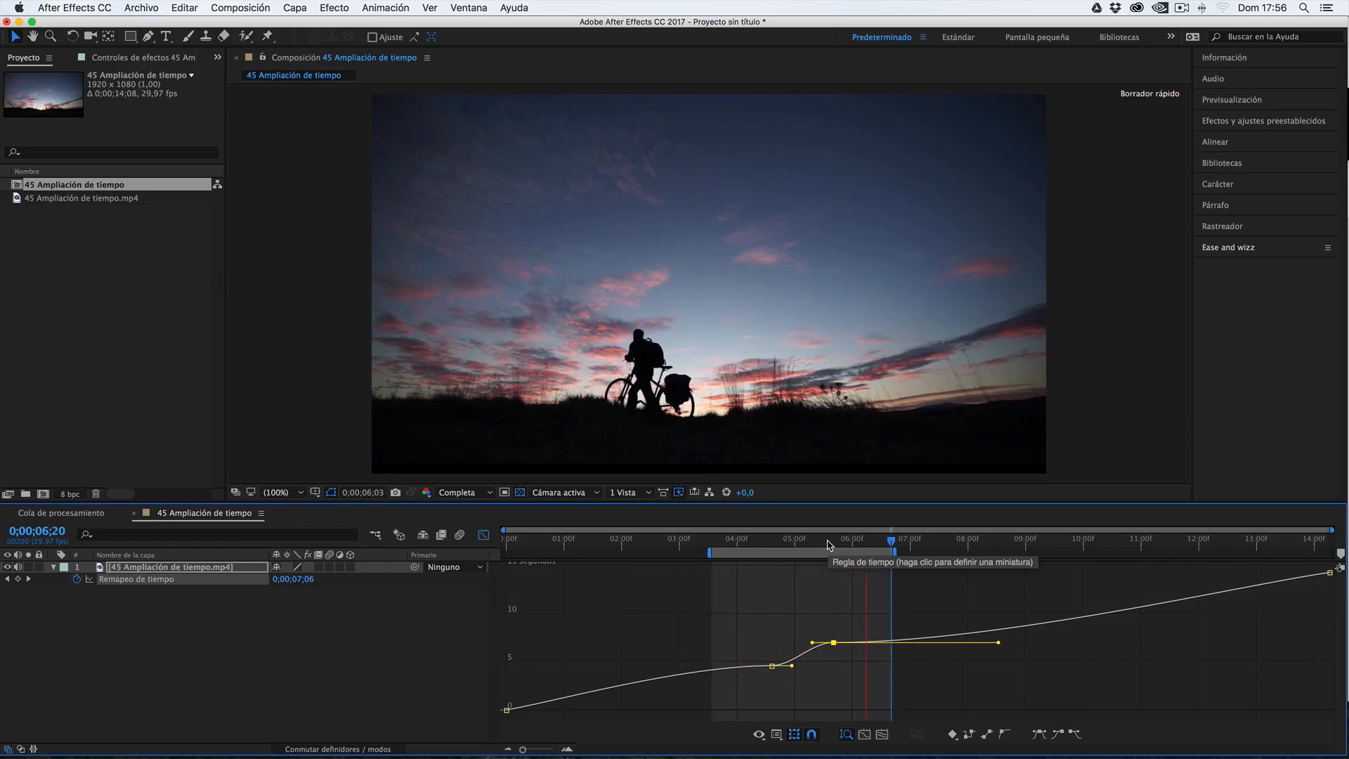
# - Lengthen the 0;00;04;18 keyframe's outgoing handle and pull the 0;00;05;20 keyframe's outgoing handle down so the curve dips after it
pyautogui.click(778, 545)
pyautogui.moveTo(777, 544); pyautogui.dragTo(798, 544)
pyautogui.moveTo(792, 668); pyautogui.dragTo(1000, 700)
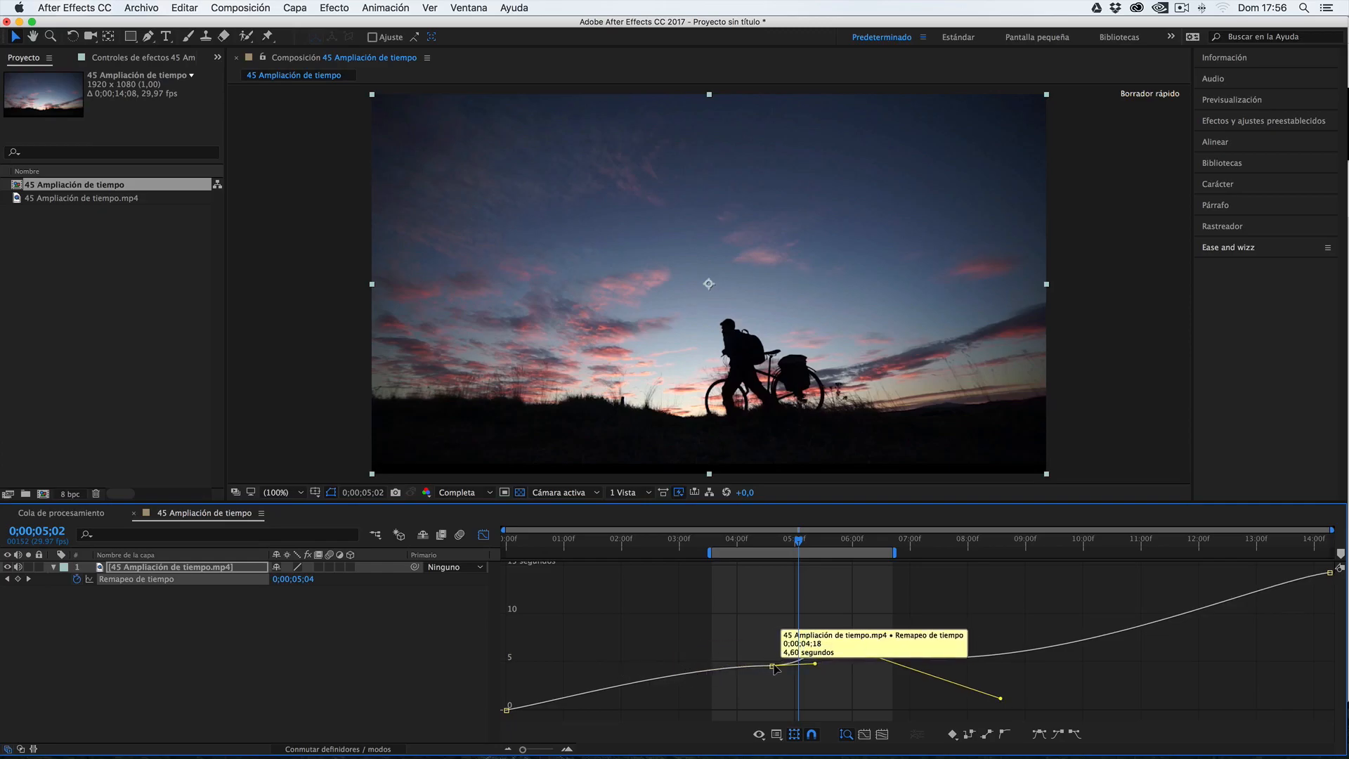
pyautogui.moveTo(794, 665); pyautogui.dragTo(854, 654)
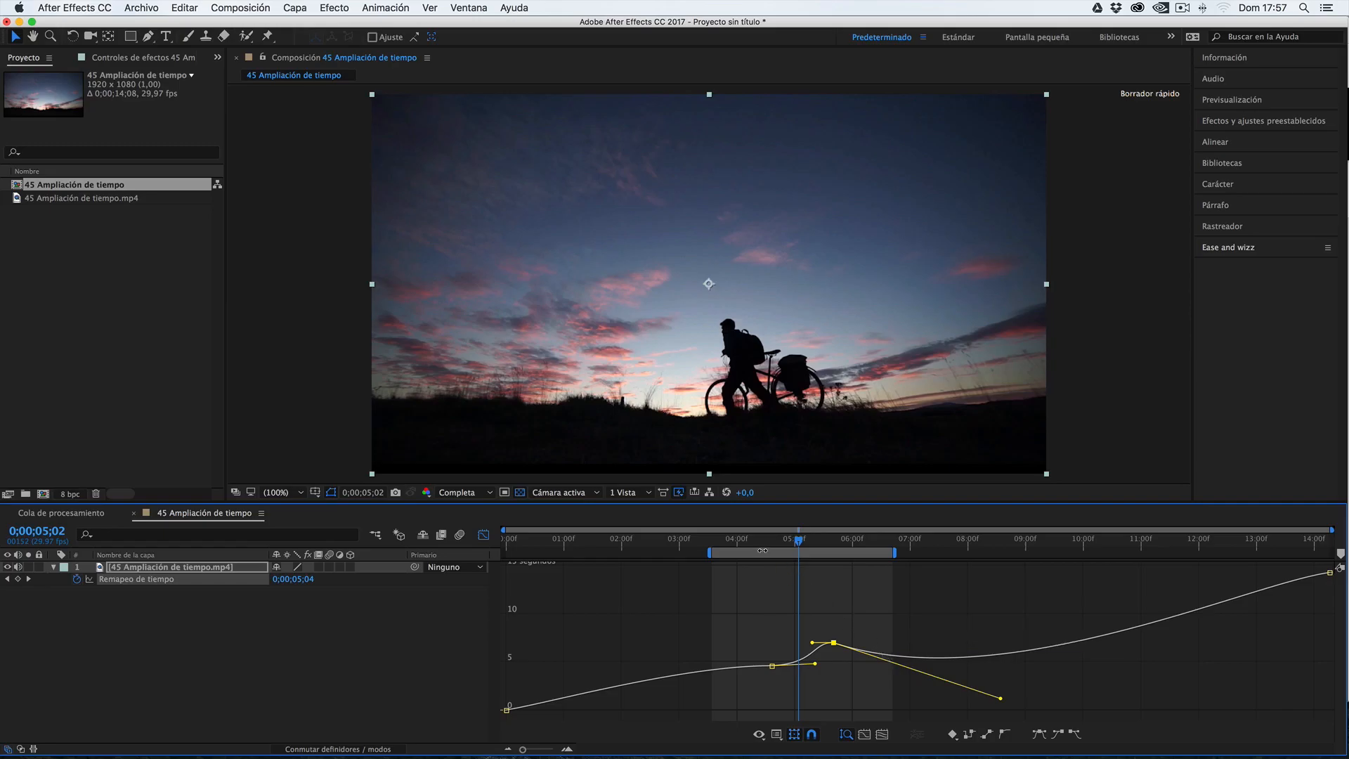
# - Preview the reshaped time remap and extend the work area's end to about 11 seconds to play the reversed section
pyautogui.press('space')
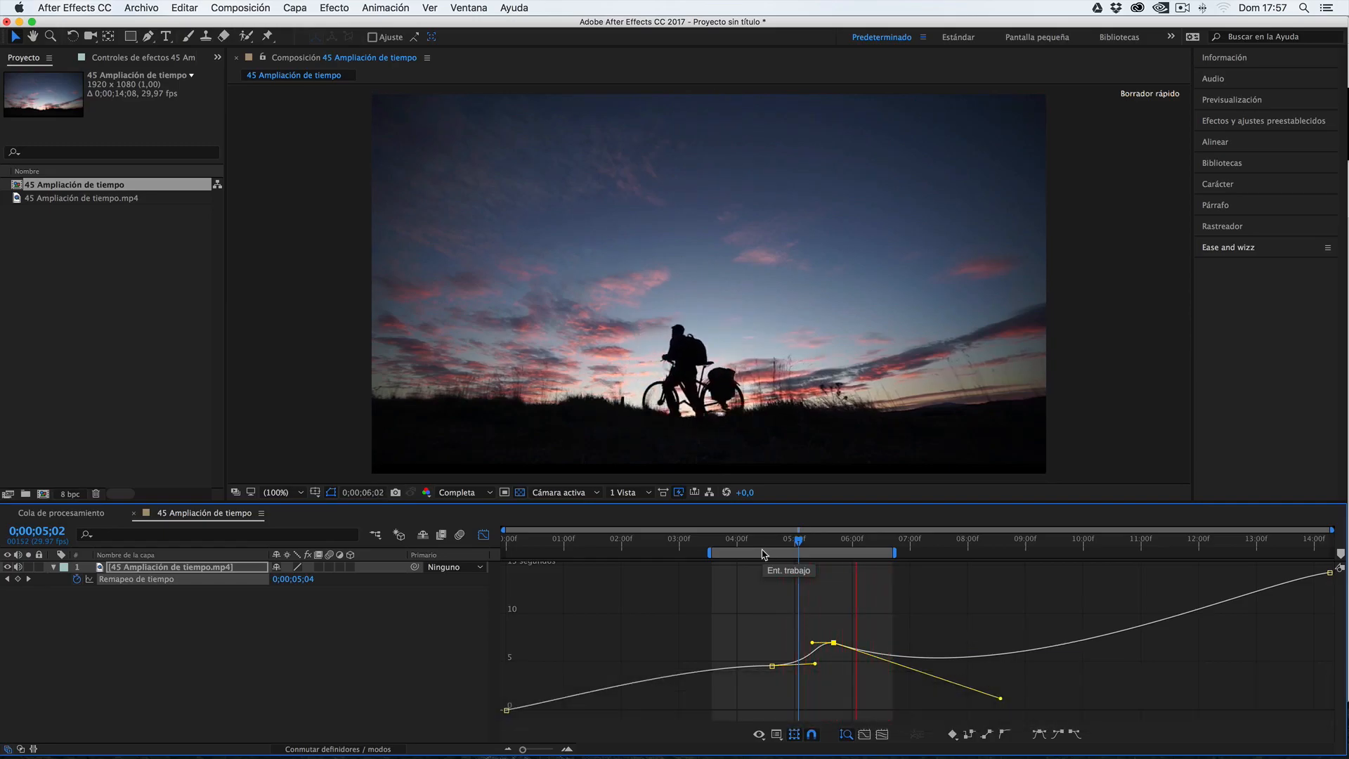
pyautogui.press('space')
pyautogui.moveTo(895, 553); pyautogui.dragTo(1165, 554)
pyautogui.press('space')
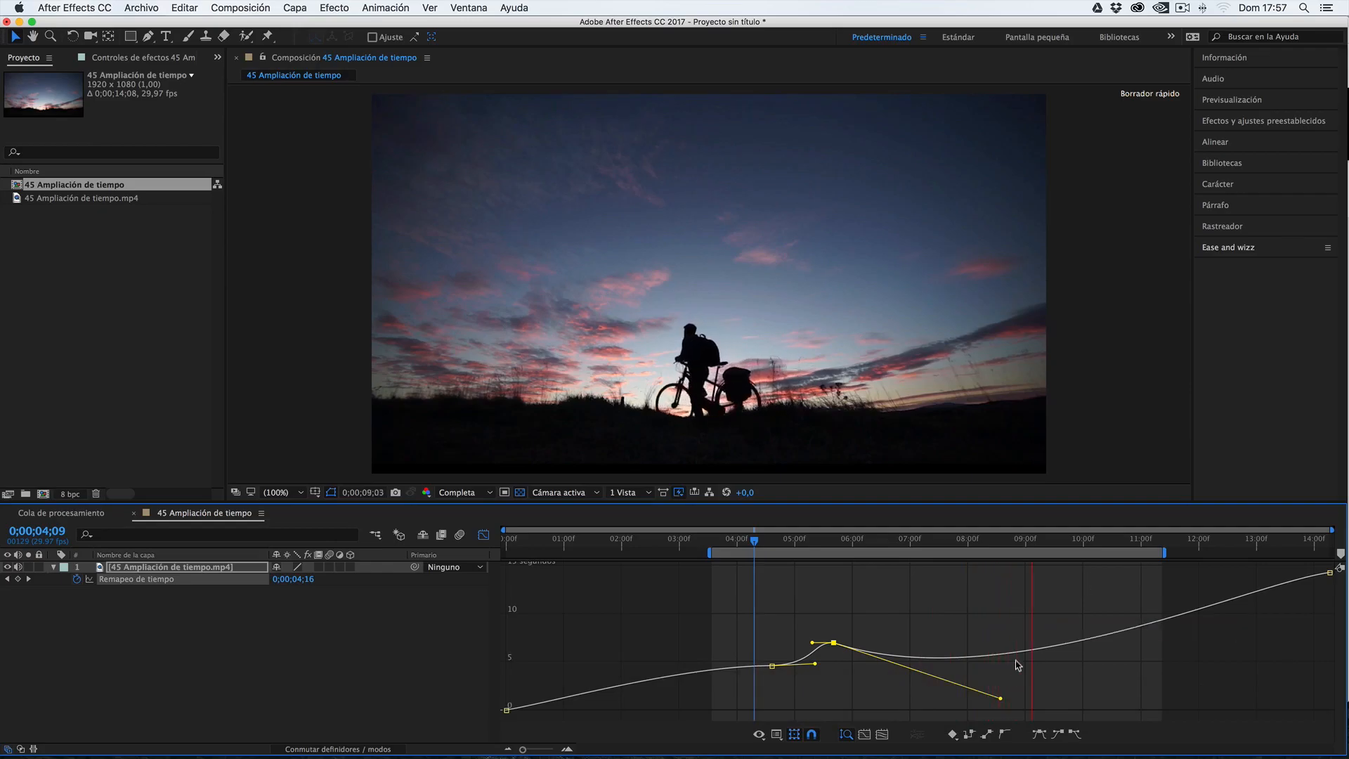
pyautogui.press('space')
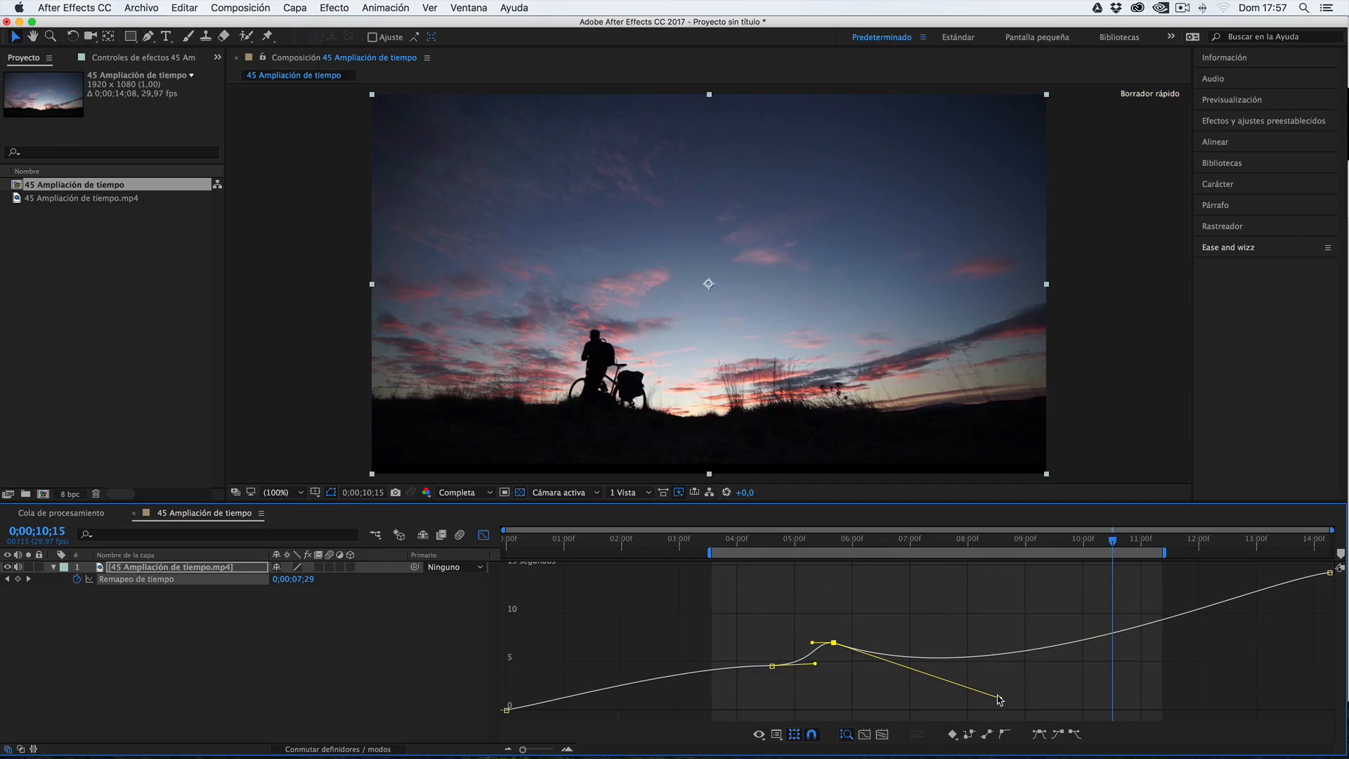
# - Raise the 0;00;05;20 keyframe's outgoing handle to a gentle upward slope, close the Graph Editor and cycle the layer's frame blending mode
pyautogui.moveTo(1001, 701); pyautogui.dragTo(967, 636)
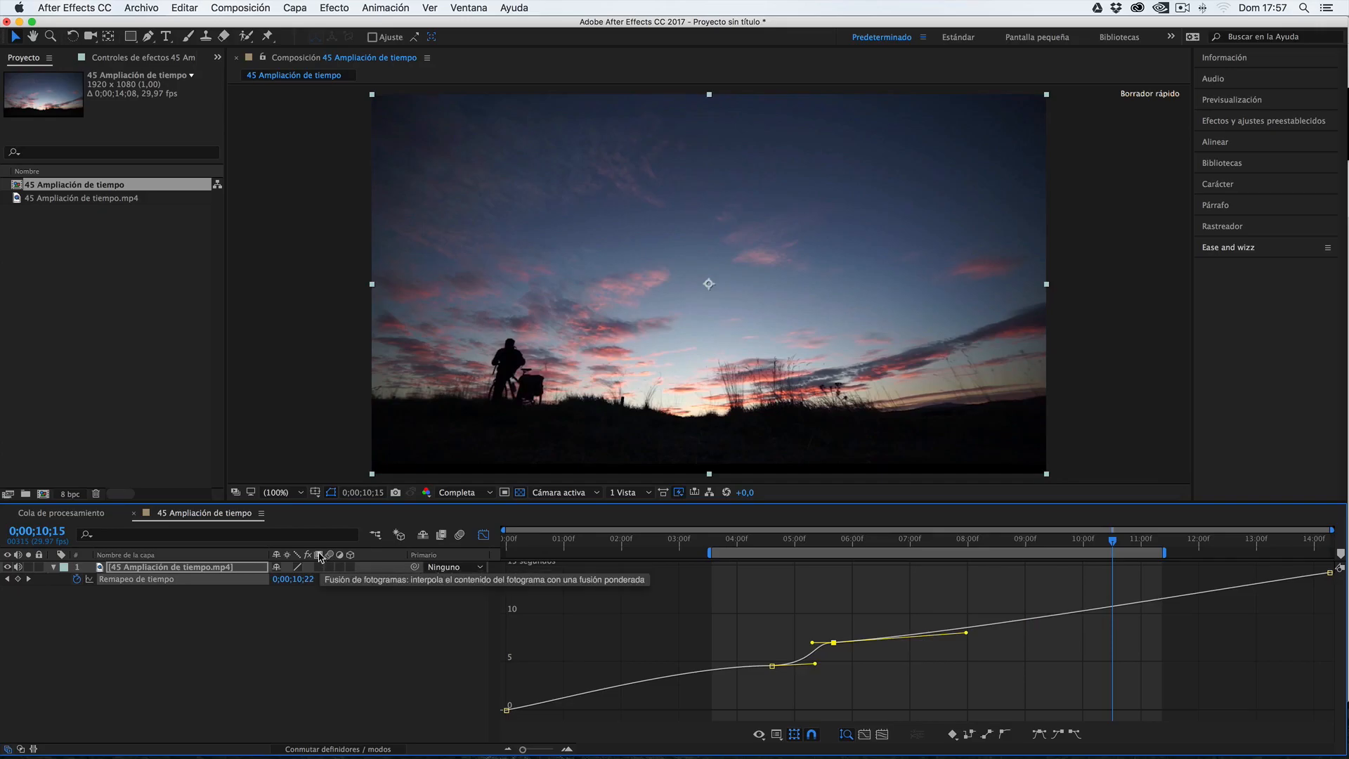
pyautogui.click(484, 535)
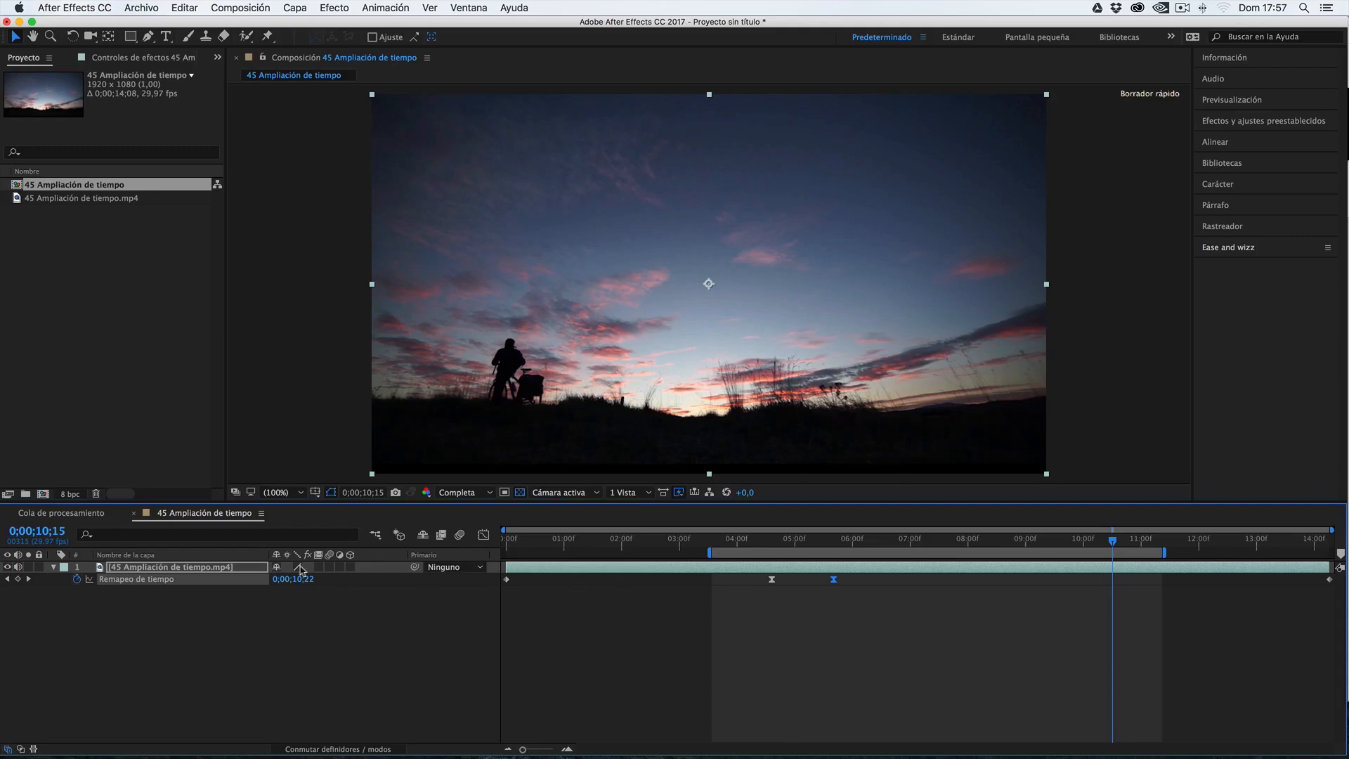
pyautogui.click(319, 567)
pyautogui.click(319, 567)
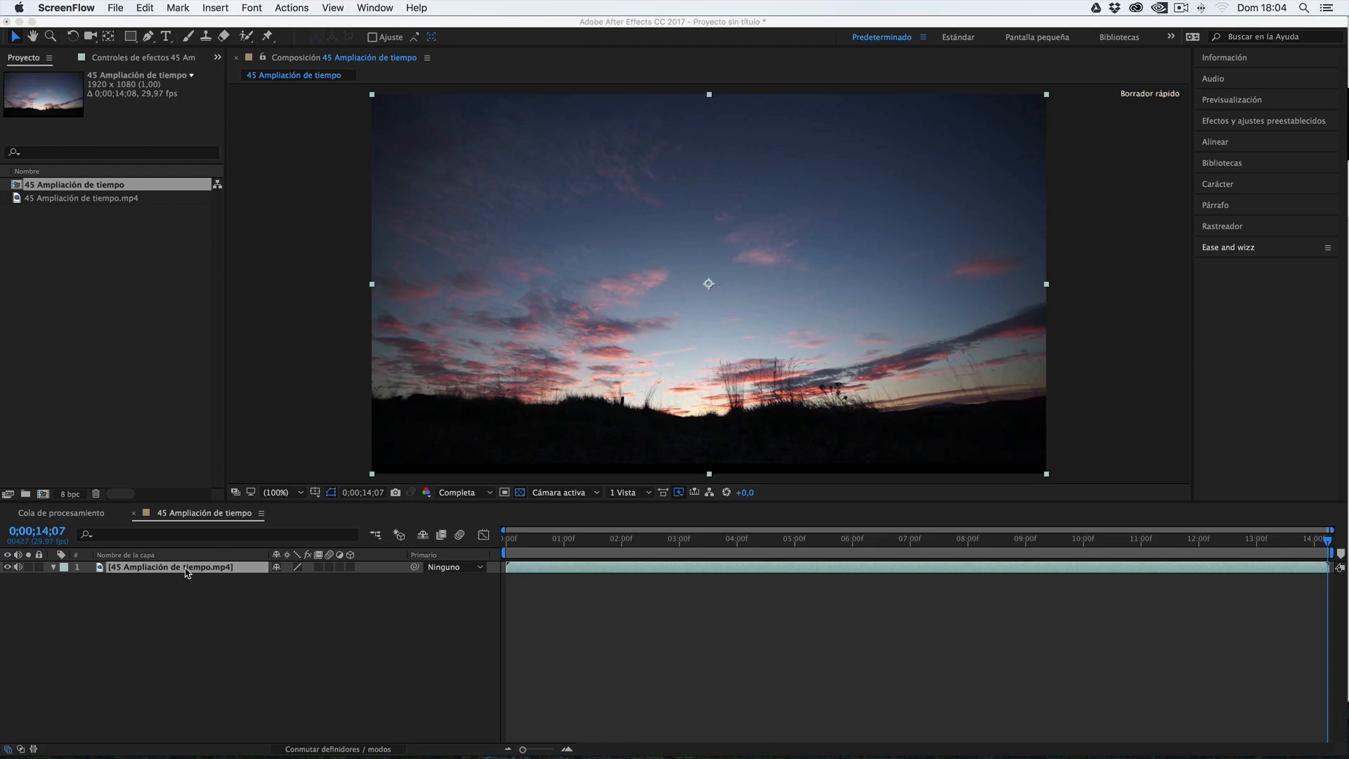
# - Apply the Deformación de tiempo effect to the cyclist layer with the playhead at 0;00;03;21
pyautogui.click(146, 597)
pyautogui.click(141, 572)
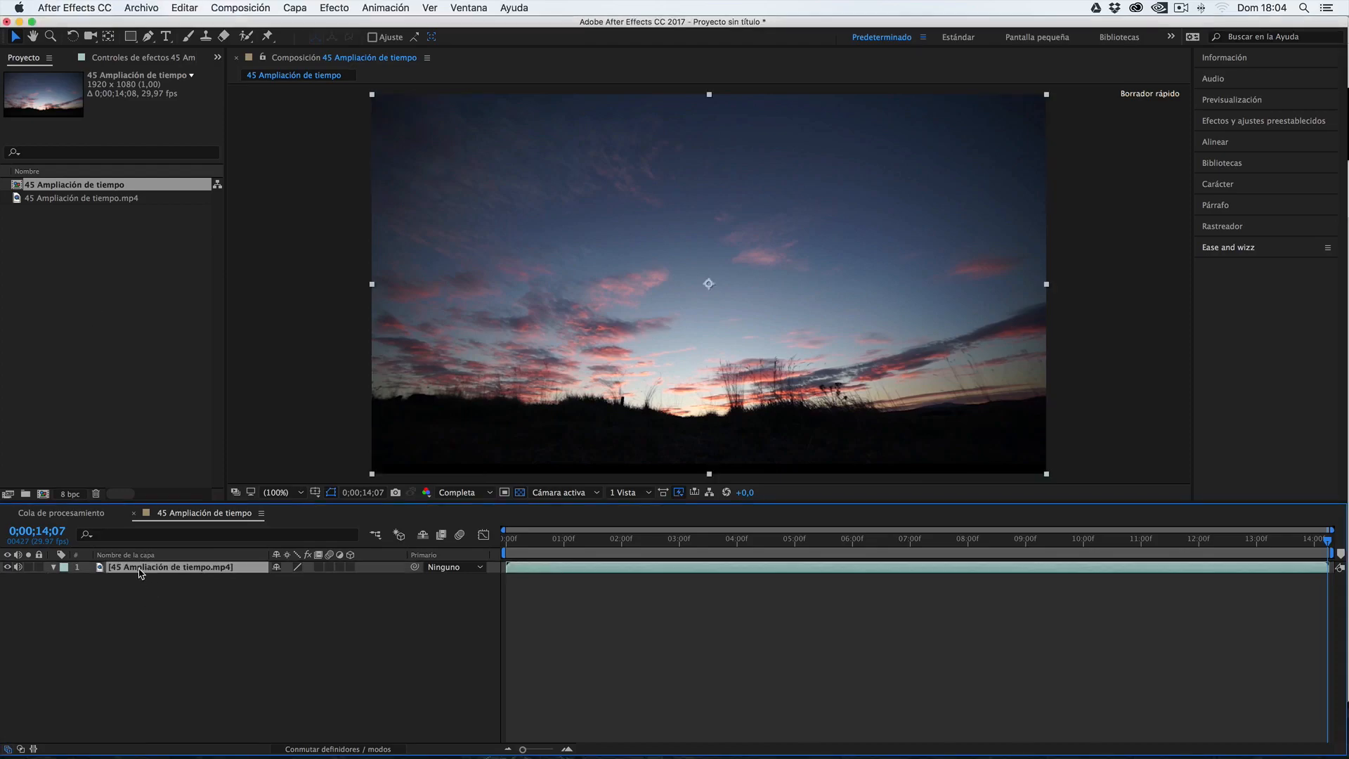
pyautogui.moveTo(597, 543); pyautogui.dragTo(720, 541)
pyautogui.rightClick(184, 567)
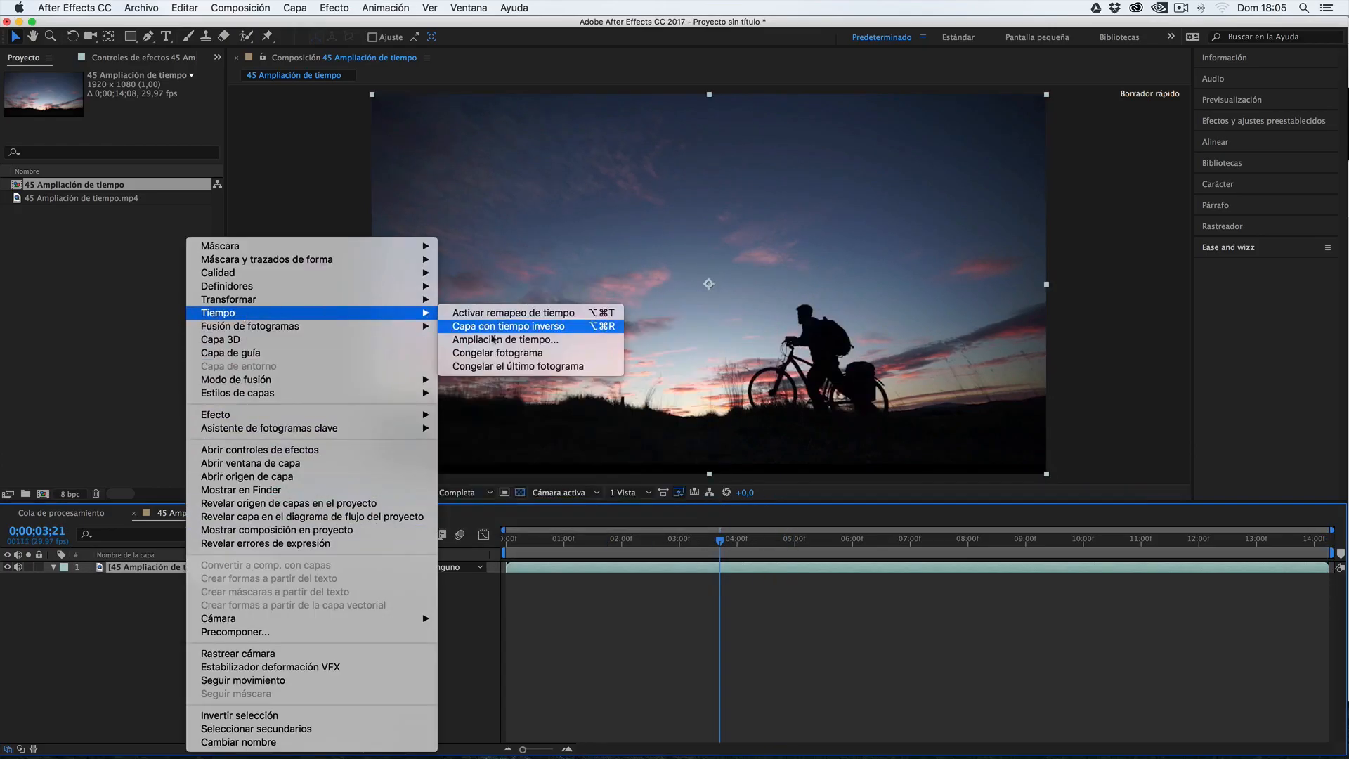
pyautogui.click(97, 656)
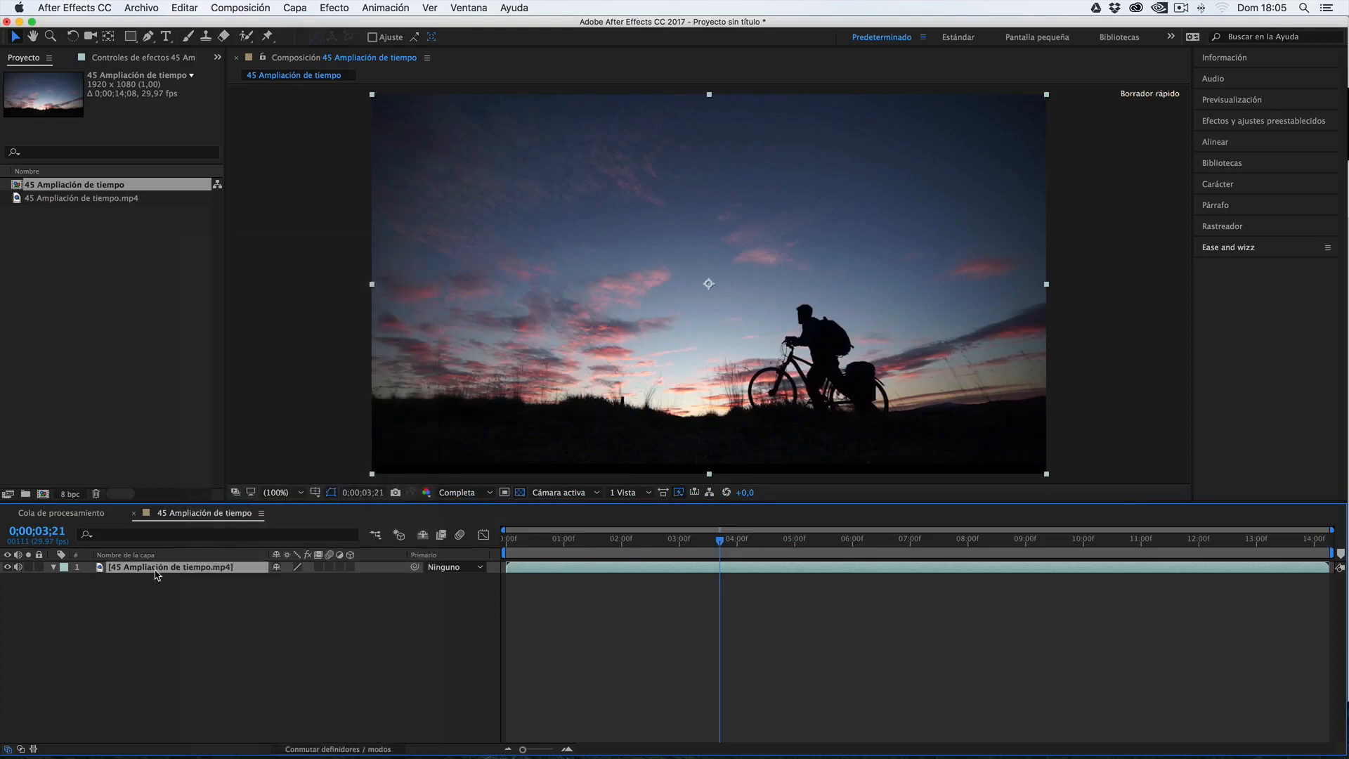
pyautogui.click(334, 7)
pyautogui.moveTo(345, 318)
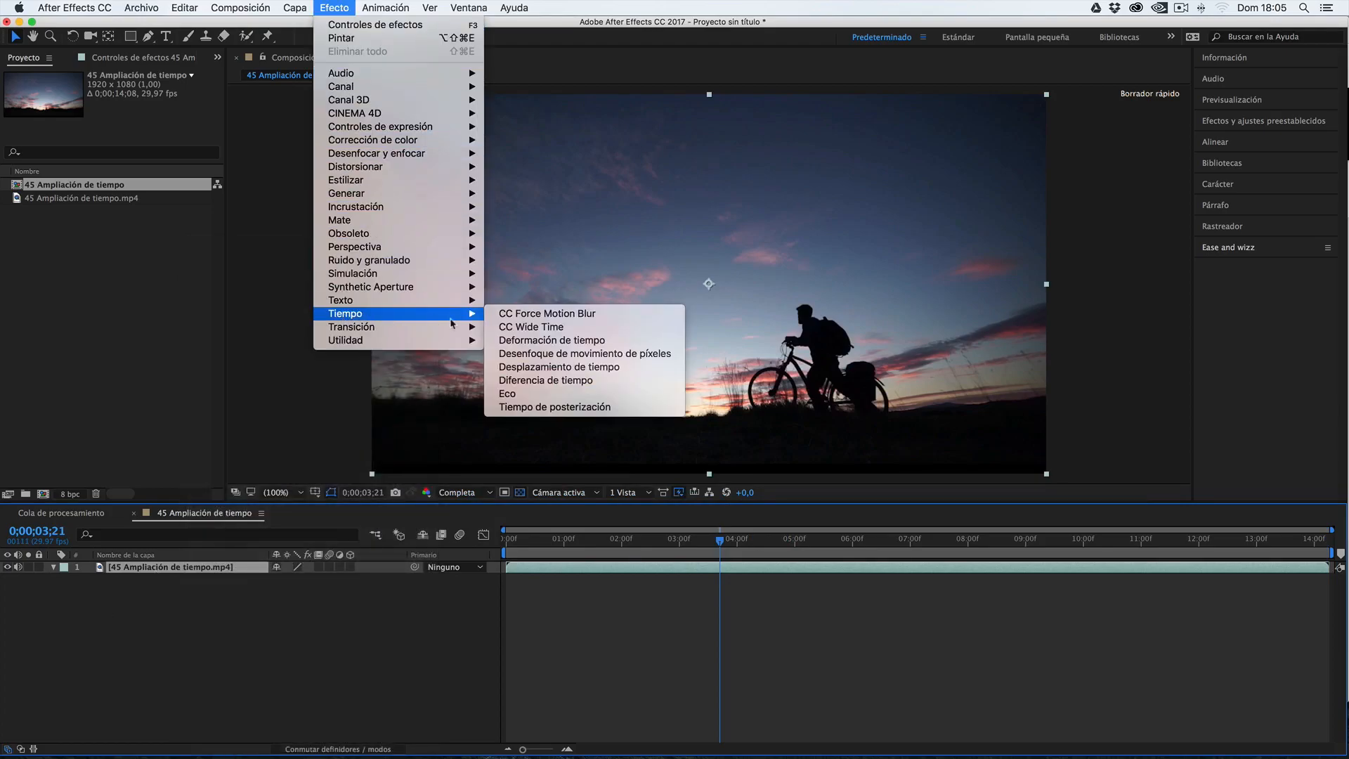
pyautogui.click(509, 342)
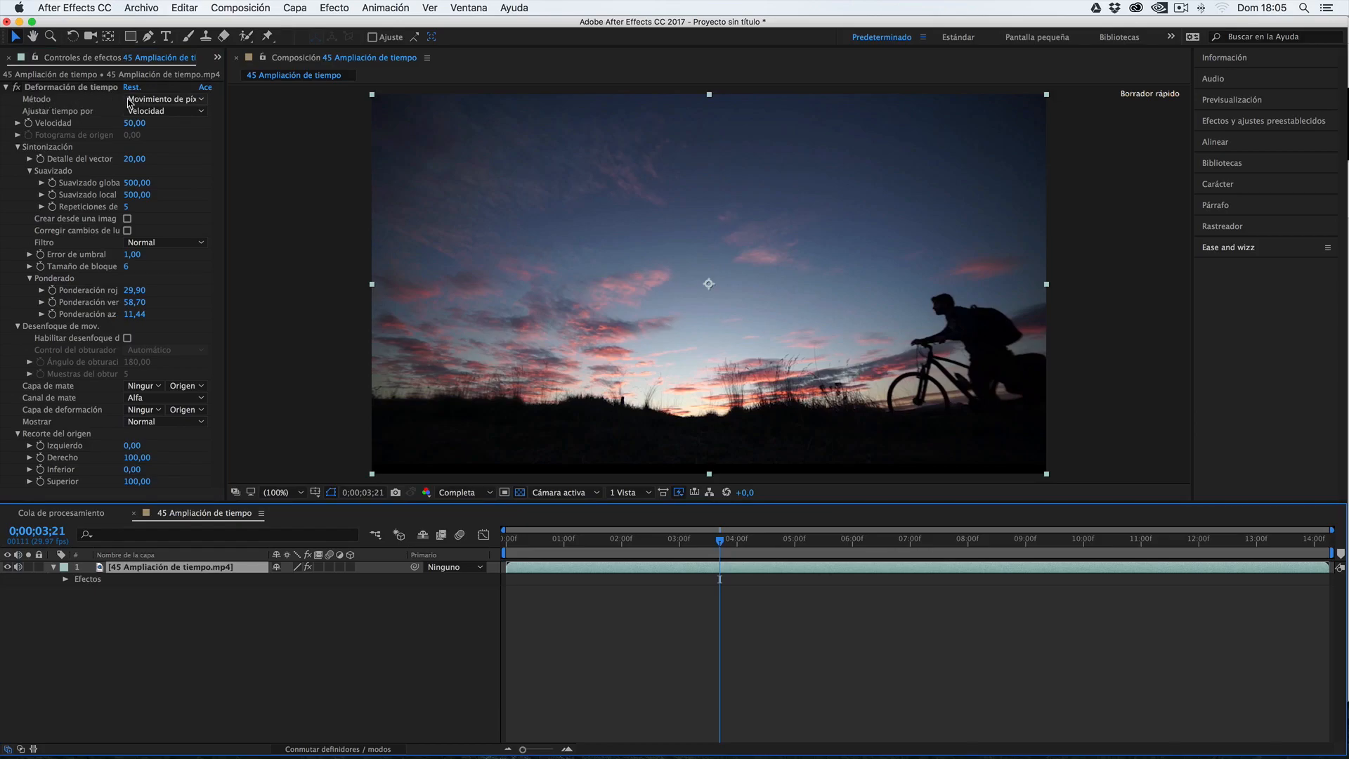
# - Review the effect's Método and Ajustar tiempo por options, keeping Movimiento de píxel and Velocidad selected
pyautogui.click(131, 100)
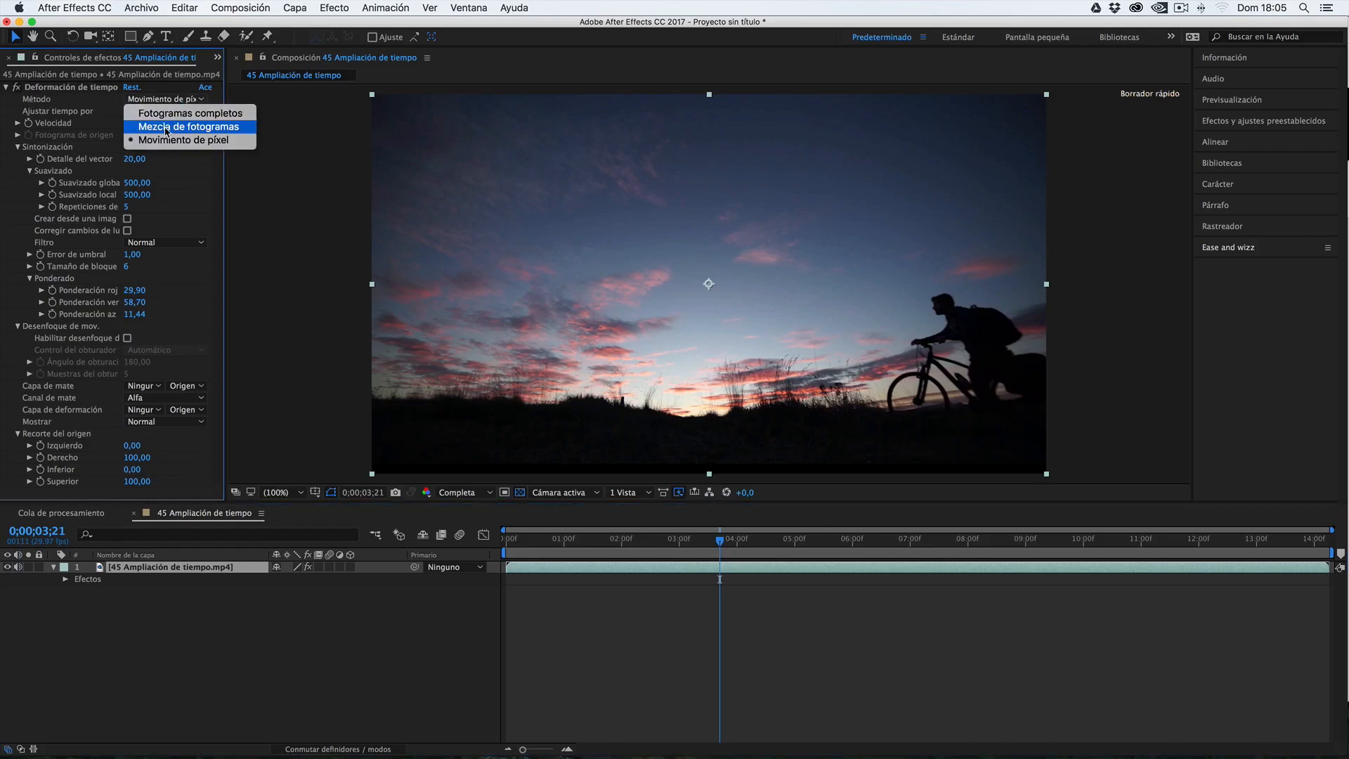
pyautogui.click(317, 558)
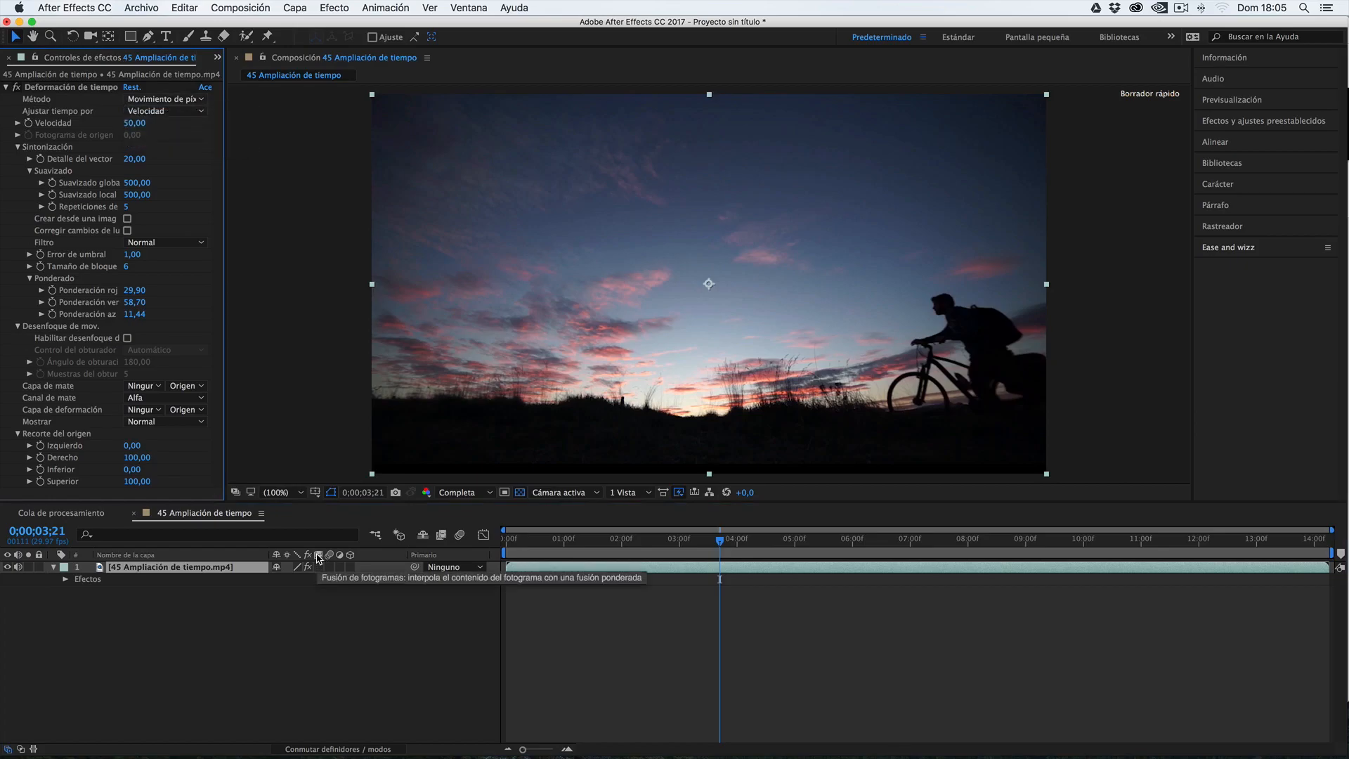
pyautogui.click(169, 99)
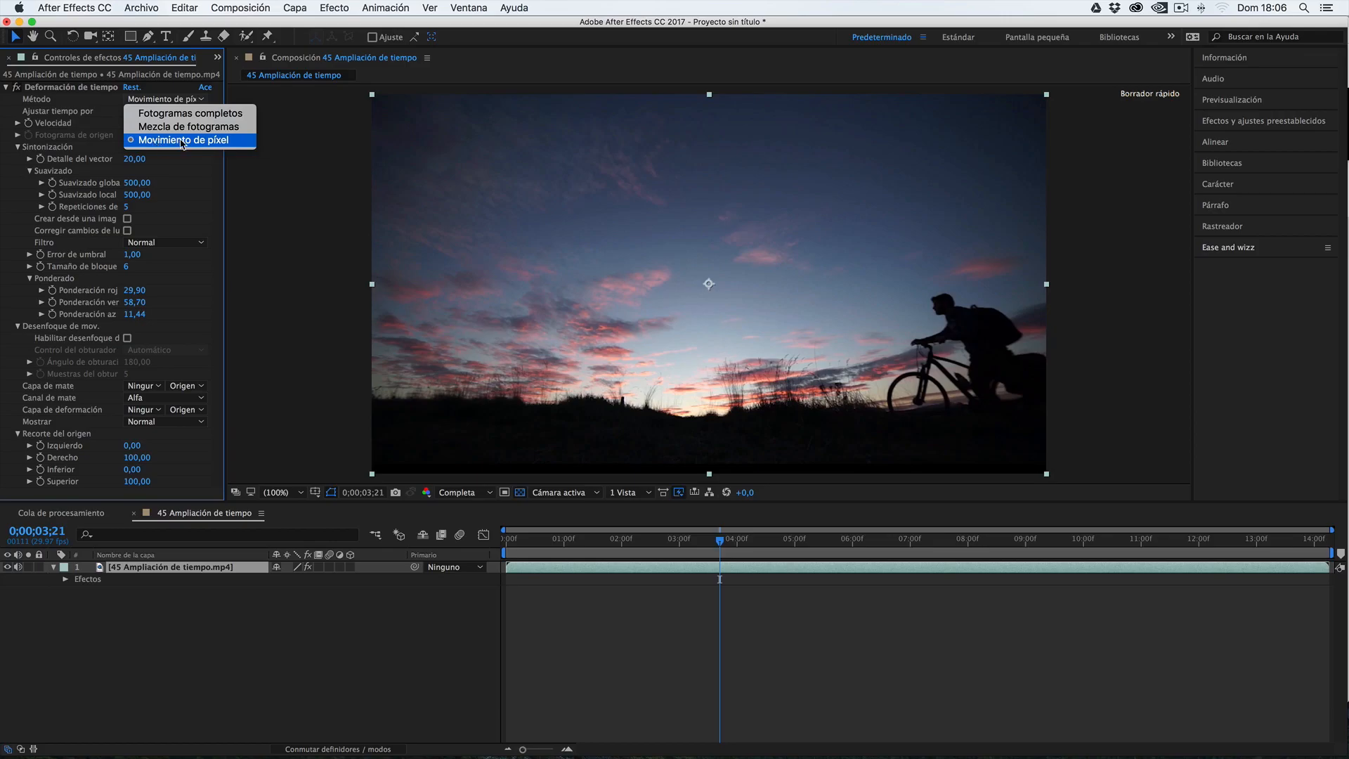
pyautogui.click(182, 141)
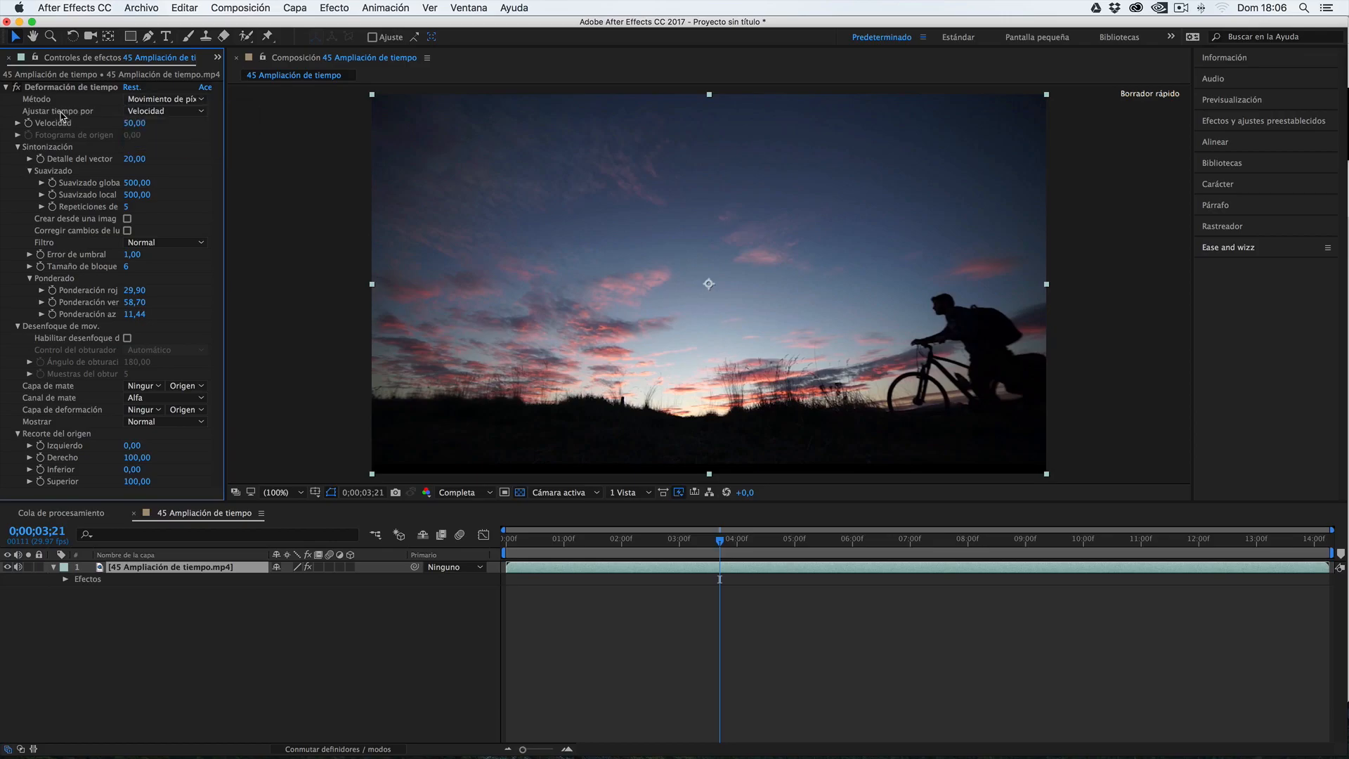
pyautogui.click(158, 114)
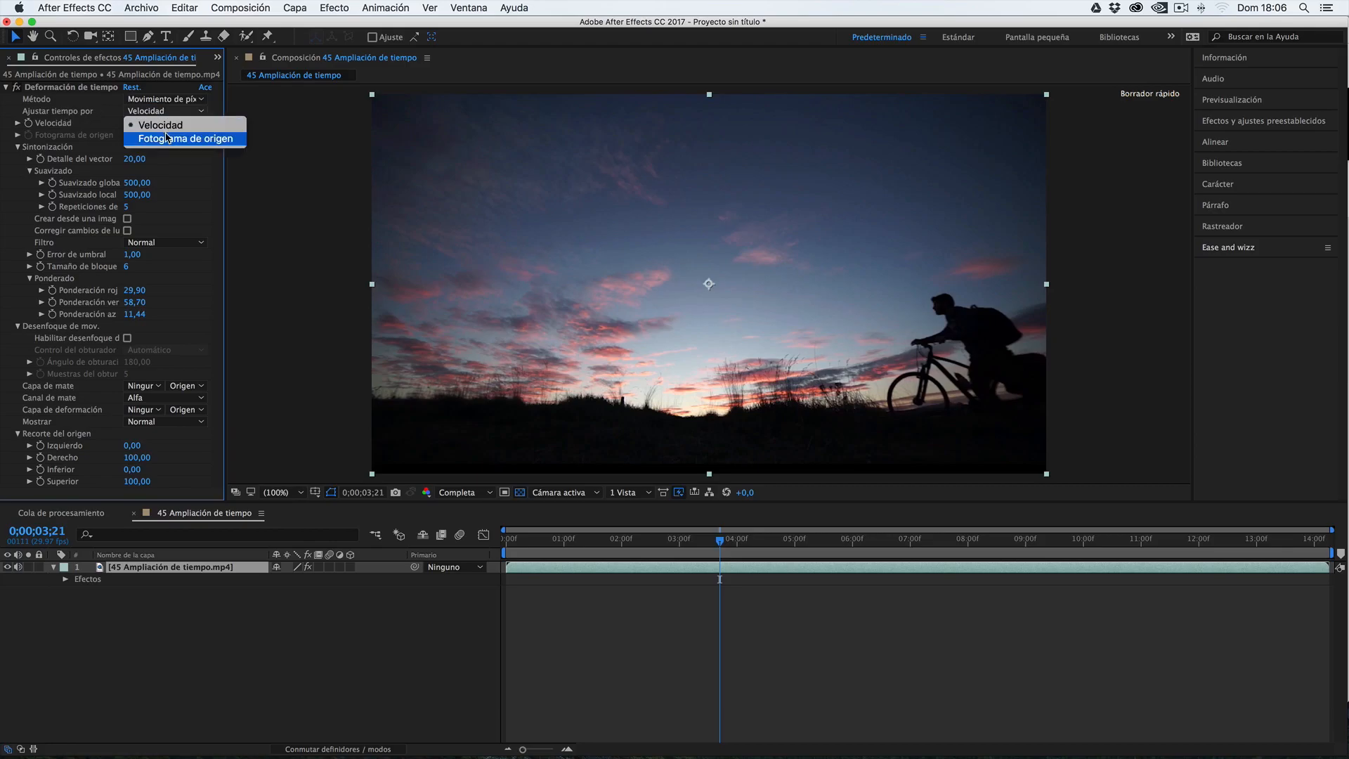
pyautogui.click(168, 127)
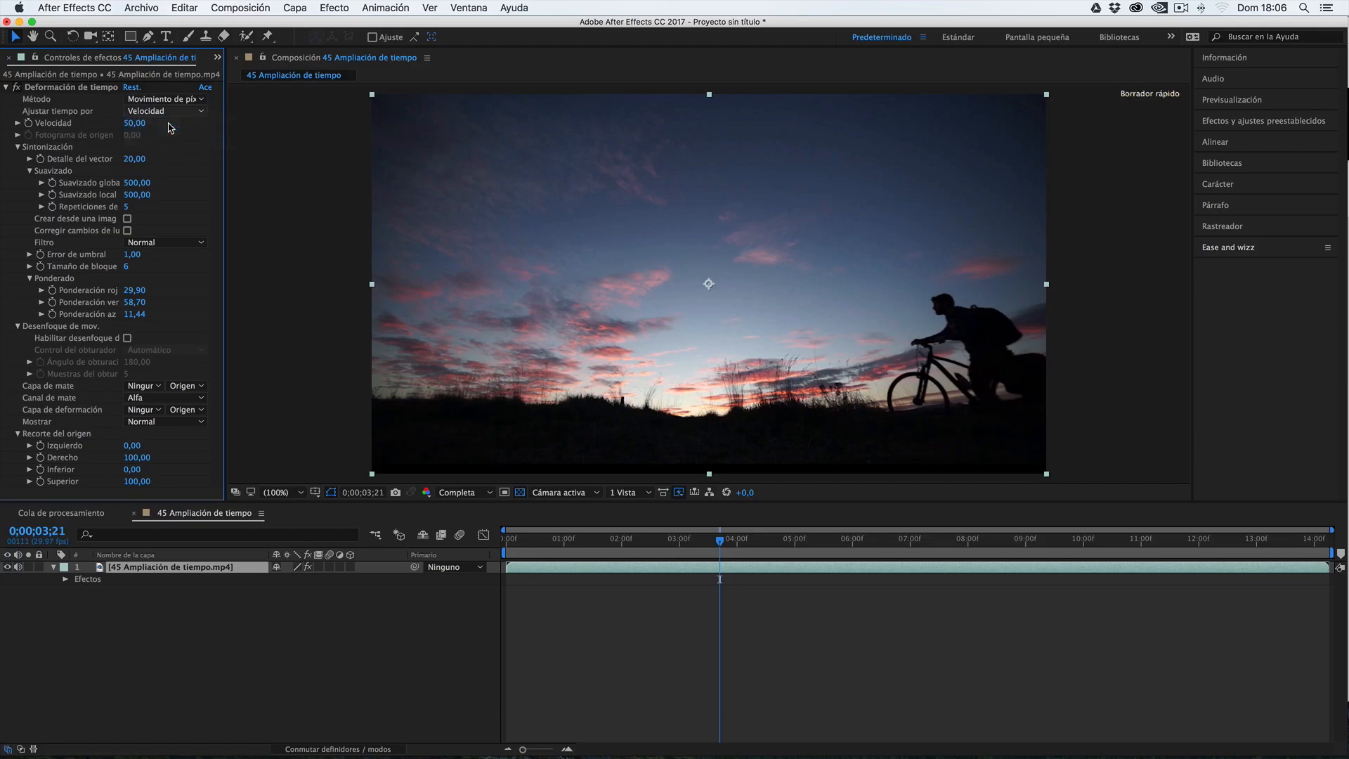
# - Try a Velocidad of 245 in the Deformación de tiempo effect, undo it, and set Velocidad to 100
pyautogui.moveTo(134, 123); pyautogui.dragTo(272, 127)
pyautogui.press('super+z')
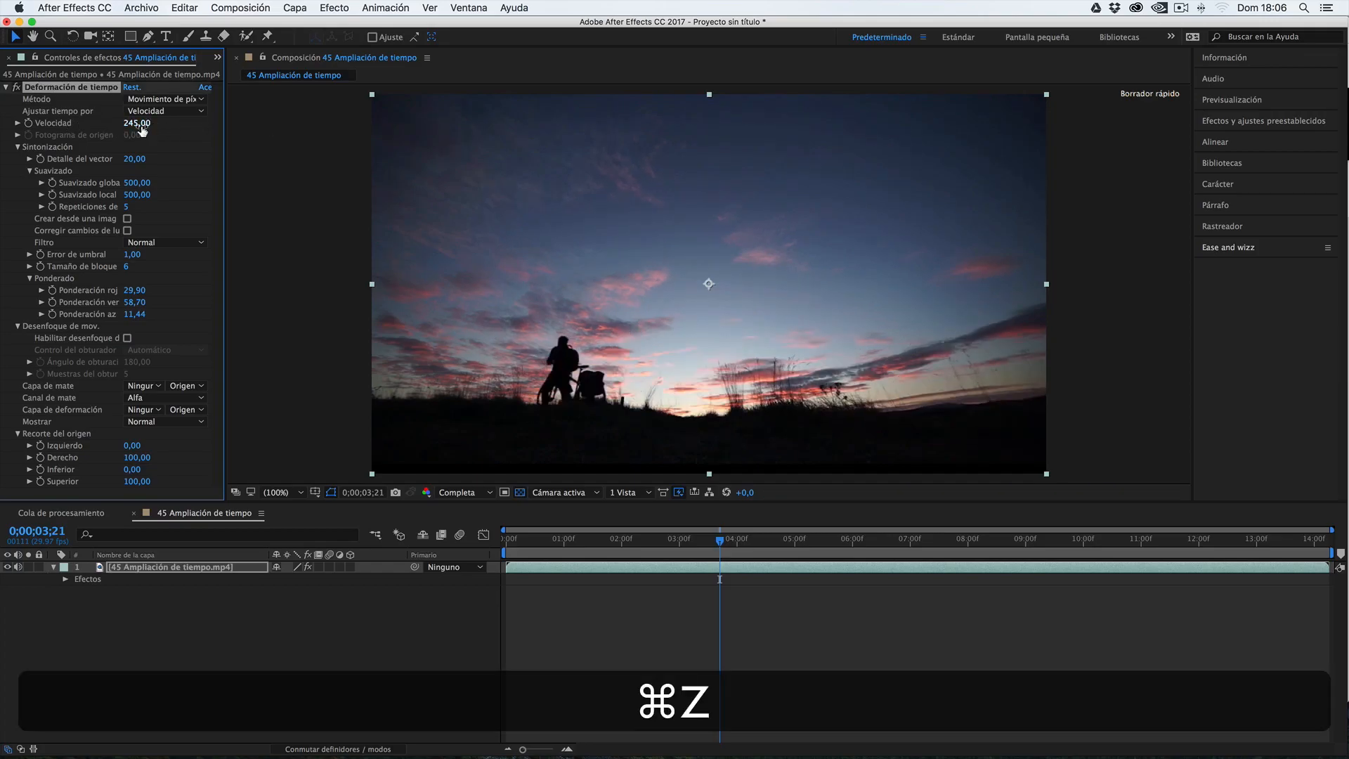
pyautogui.click(138, 125)
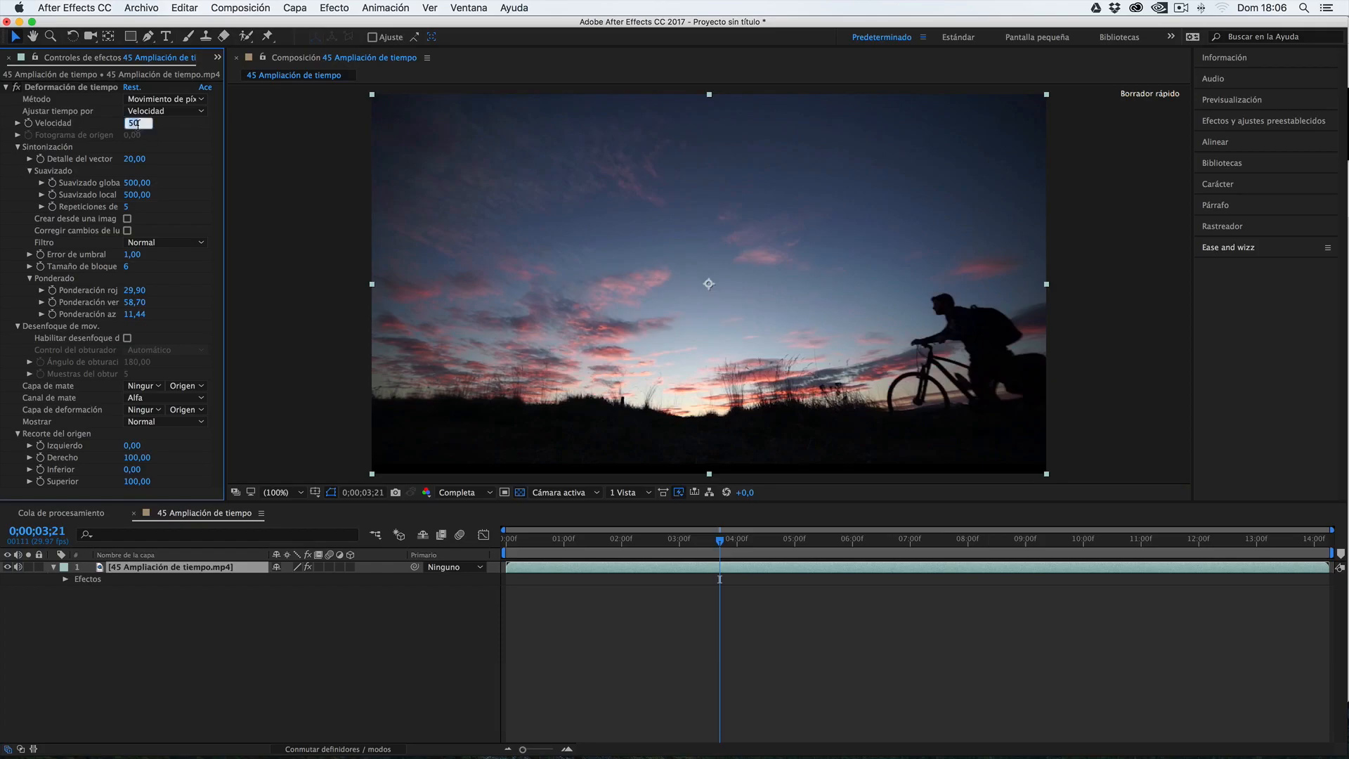
pyautogui.write('100')
pyautogui.press('Return')
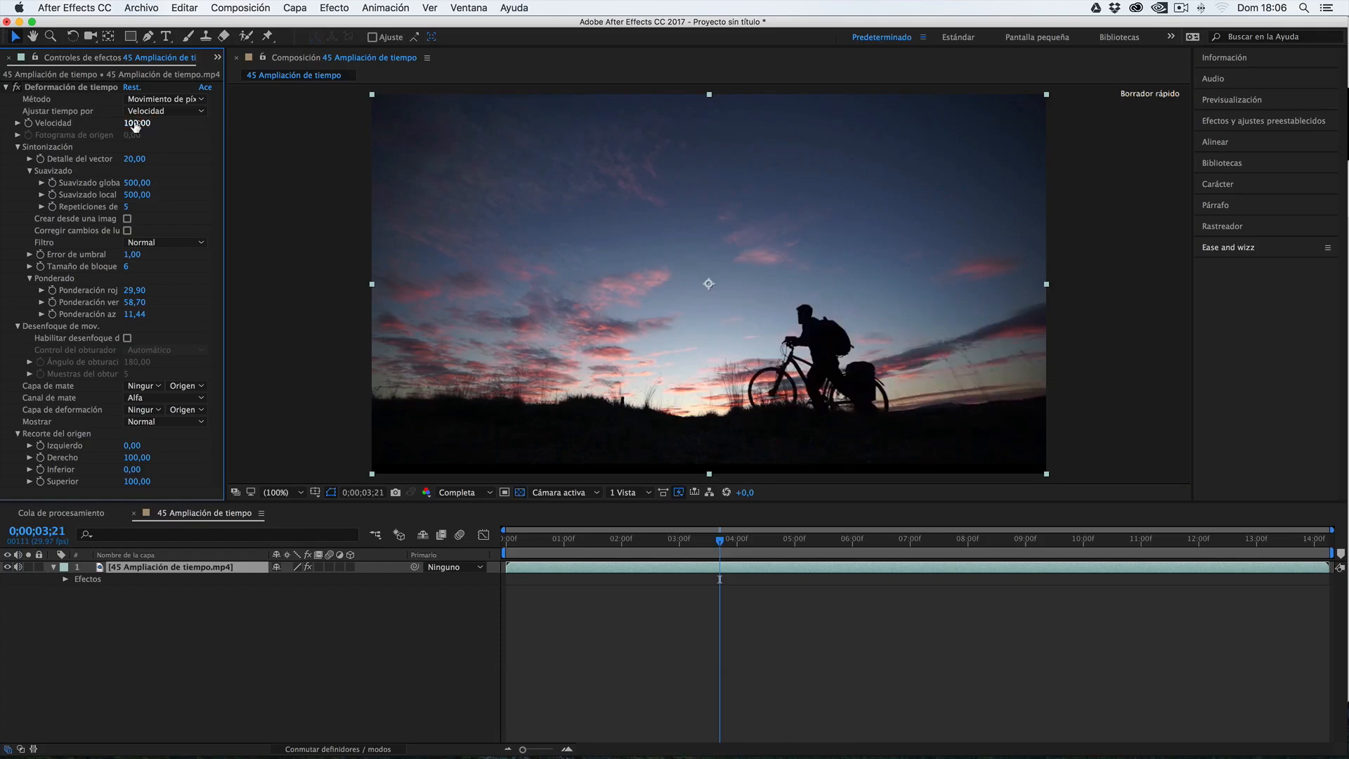
# - Undo the last Velocidad change and set Ajustar tiempo por to Fotograma de origen in the Deformación de tiempo effect
pyautogui.press('super+z')
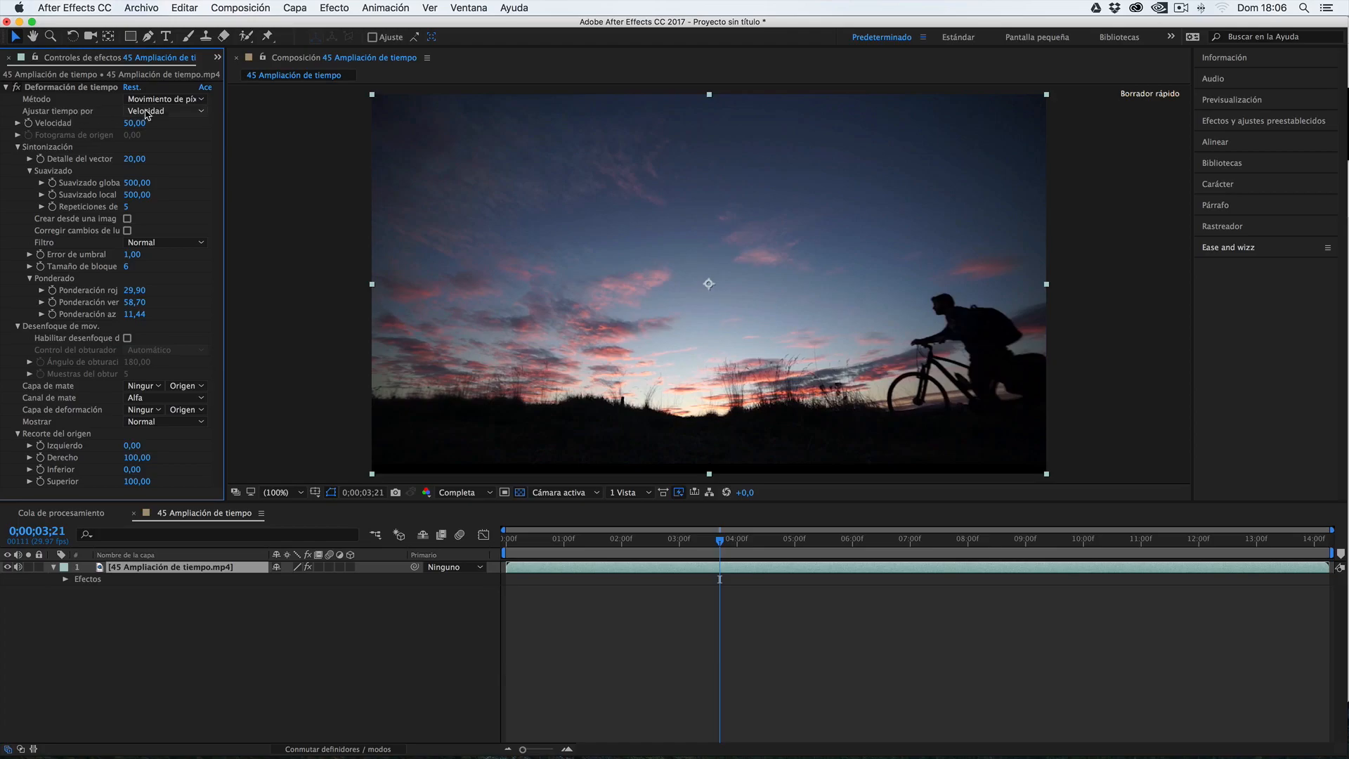
pyautogui.click(146, 111)
pyautogui.click(168, 136)
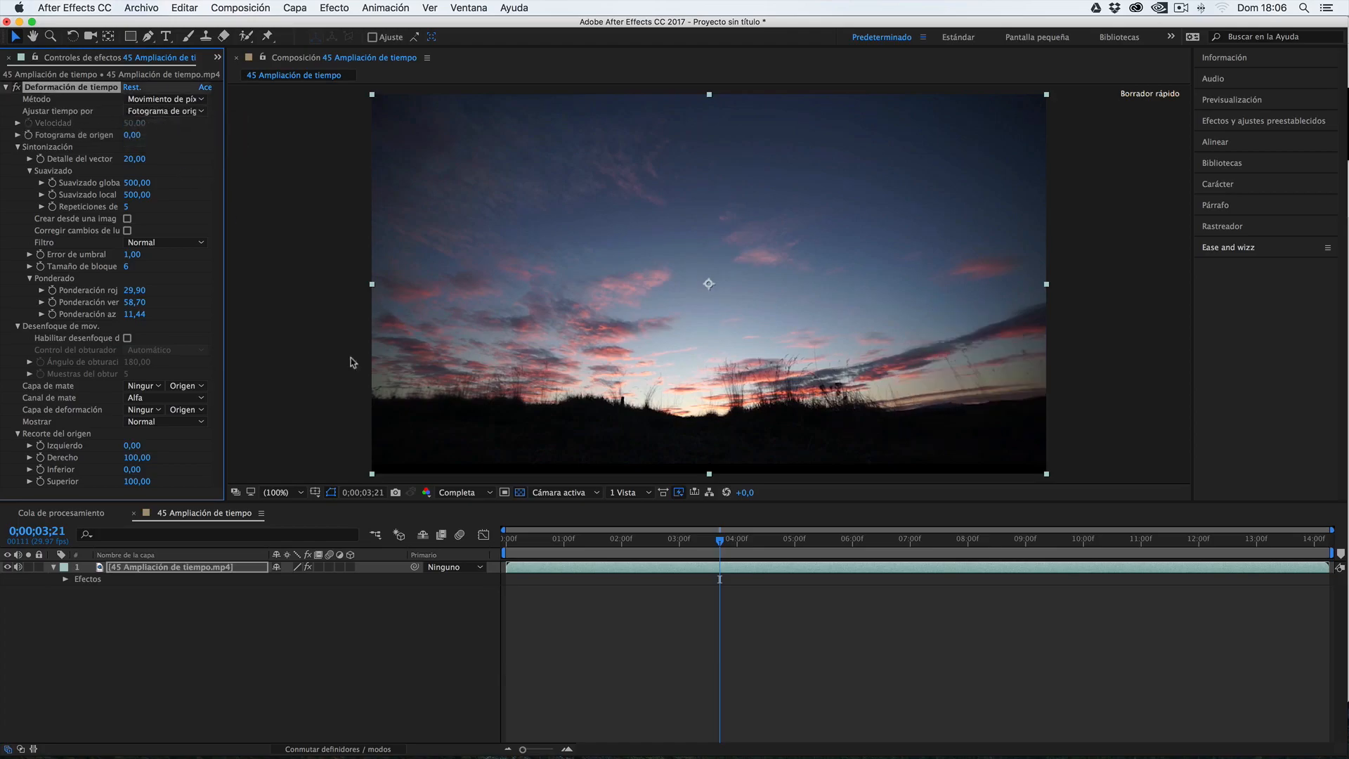
# - Enable keyframing for Fotograma de origen on the cyclist layer at 0;00;00;00, with a value of 0
pyautogui.moveTo(524, 539); pyautogui.dragTo(503, 541)
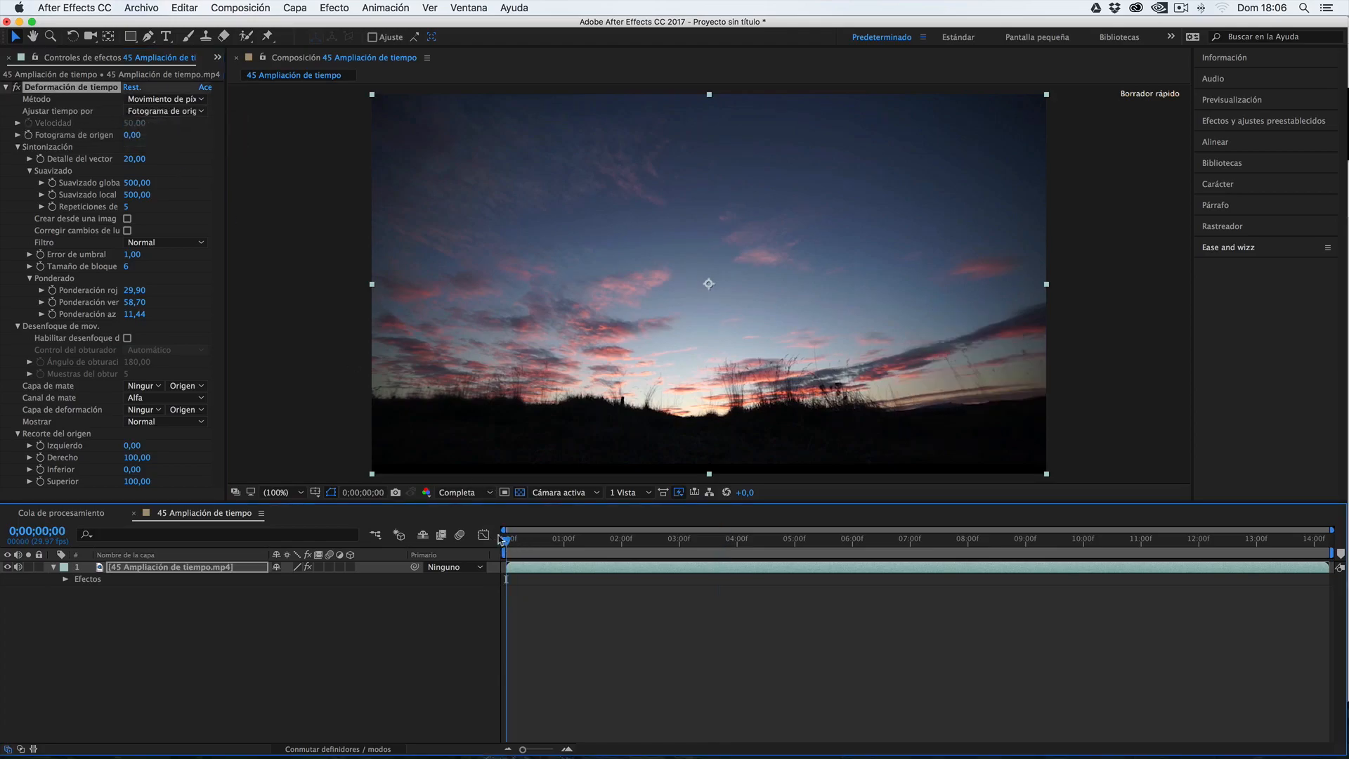
pyautogui.click(520, 569)
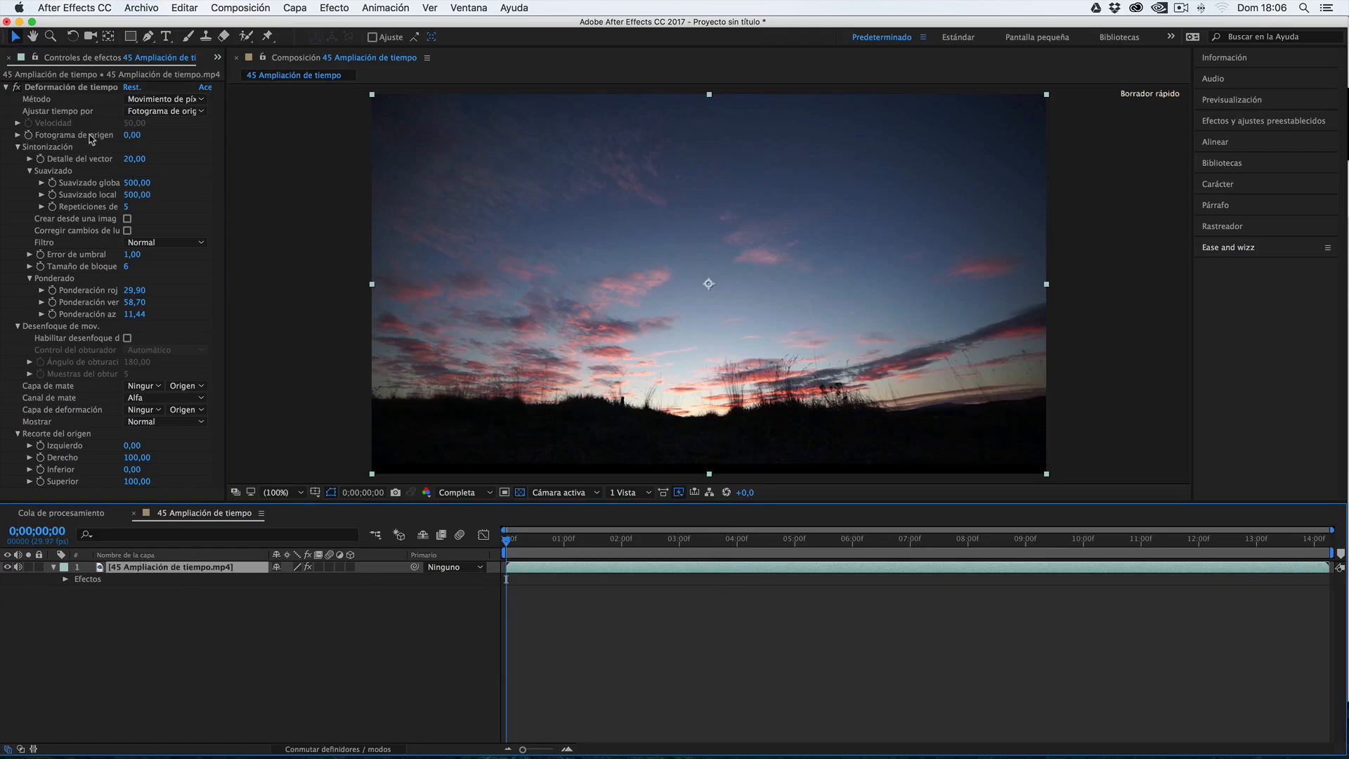
pyautogui.click(28, 135)
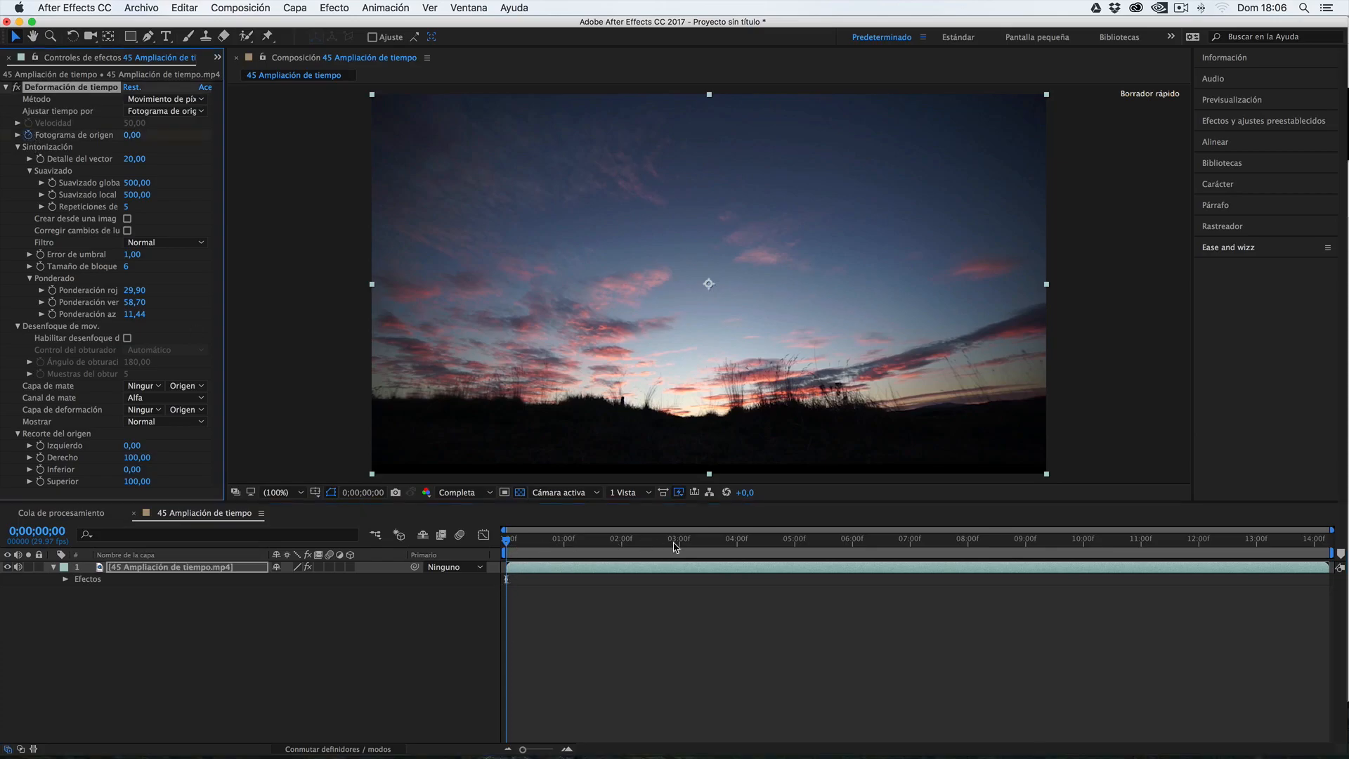
# - Place the playhead at 0;00;14;07 and set Fotograma de origen to 427 there
pyautogui.moveTo(859, 542); pyautogui.dragTo(775, 546)
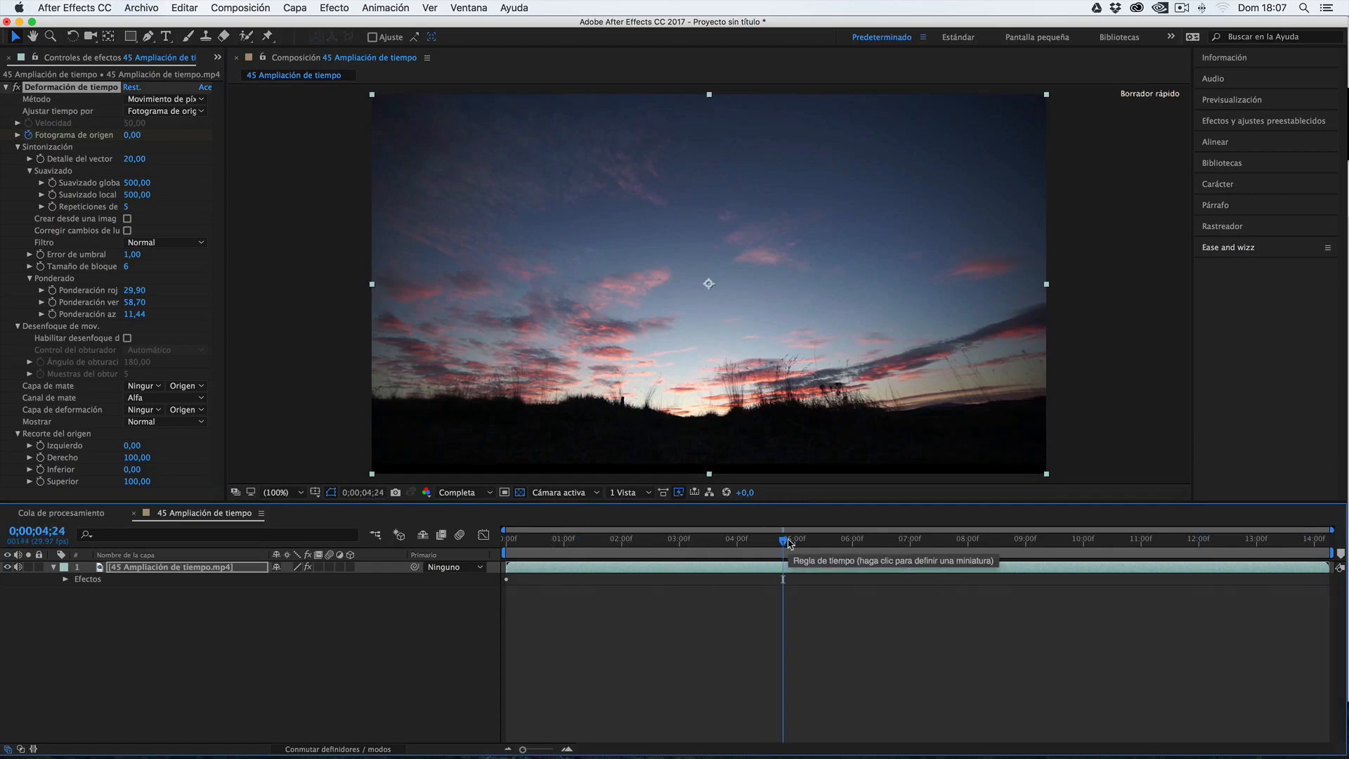
pyautogui.moveTo(789, 542); pyautogui.dragTo(720, 542)
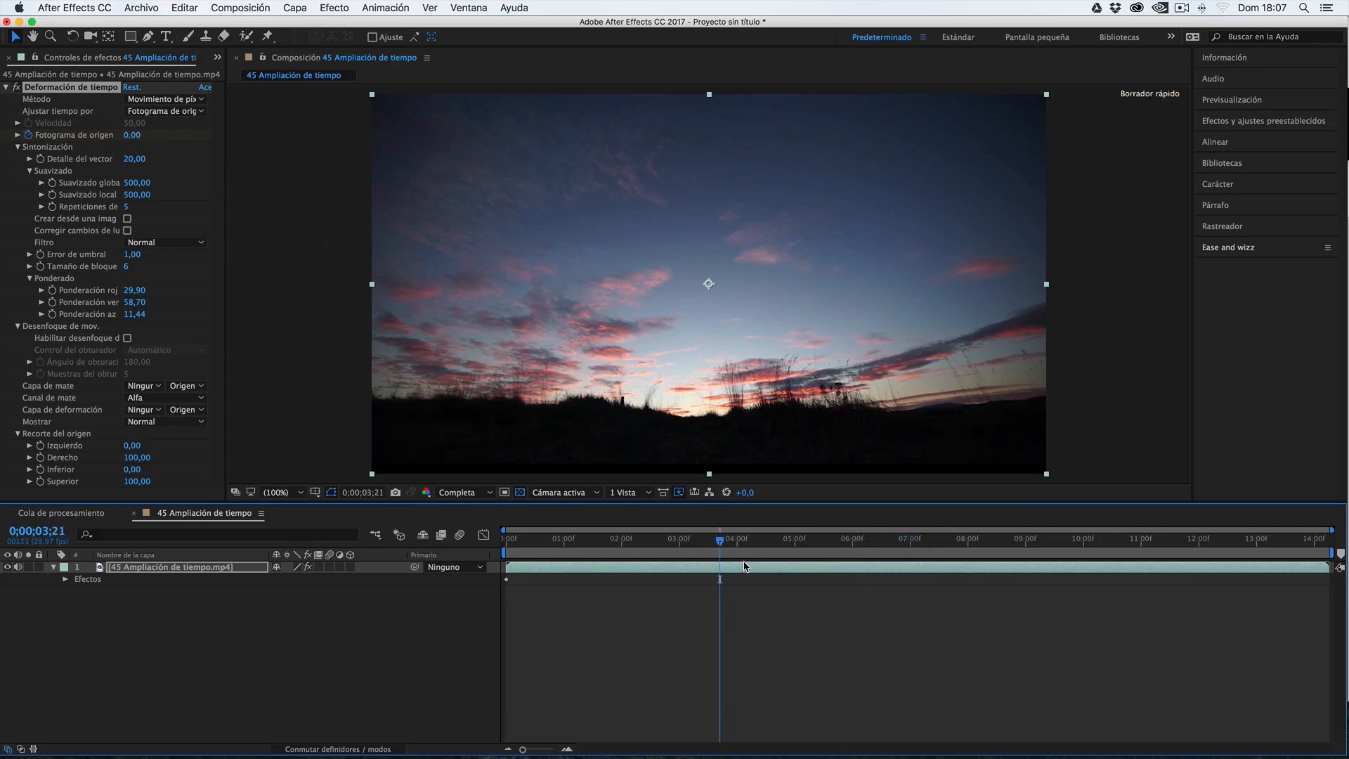
pyautogui.moveTo(736, 547); pyautogui.dragTo(1327, 542)
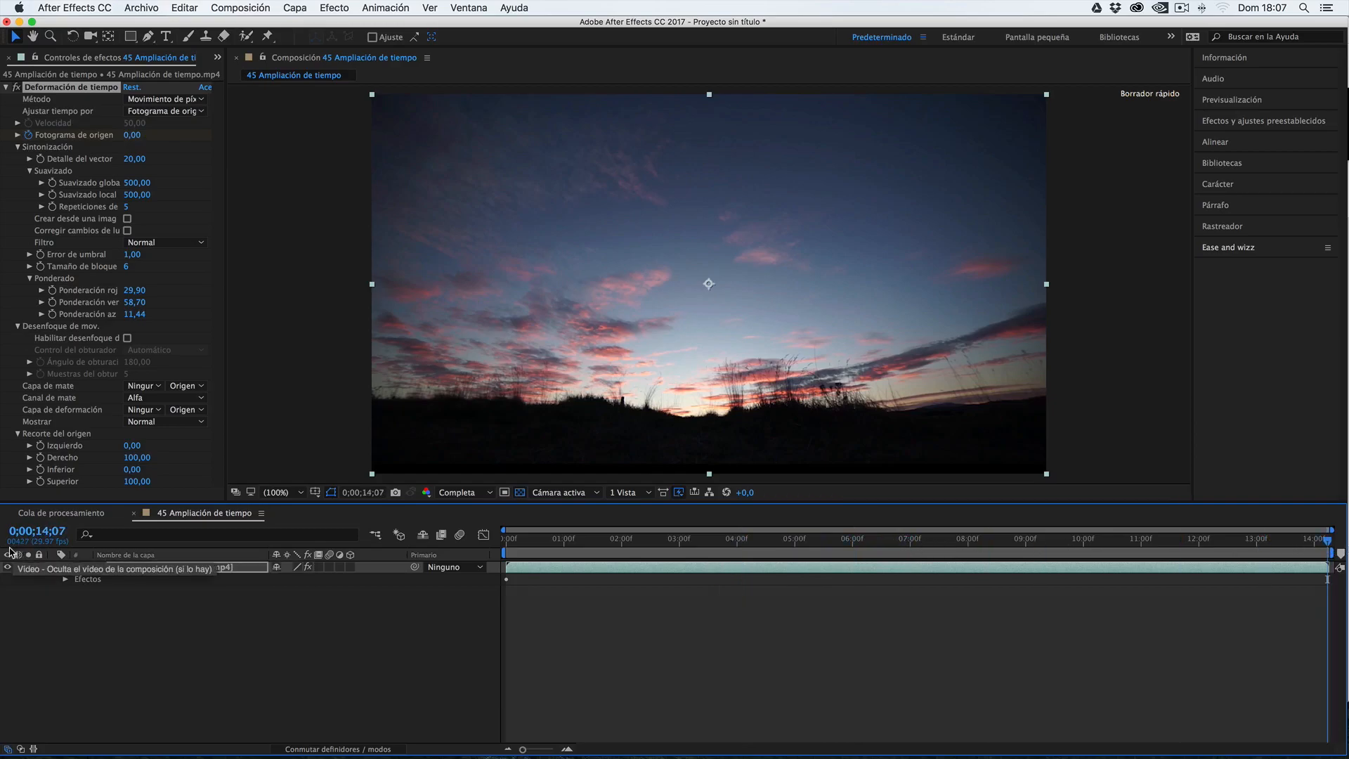
pyautogui.click(131, 135)
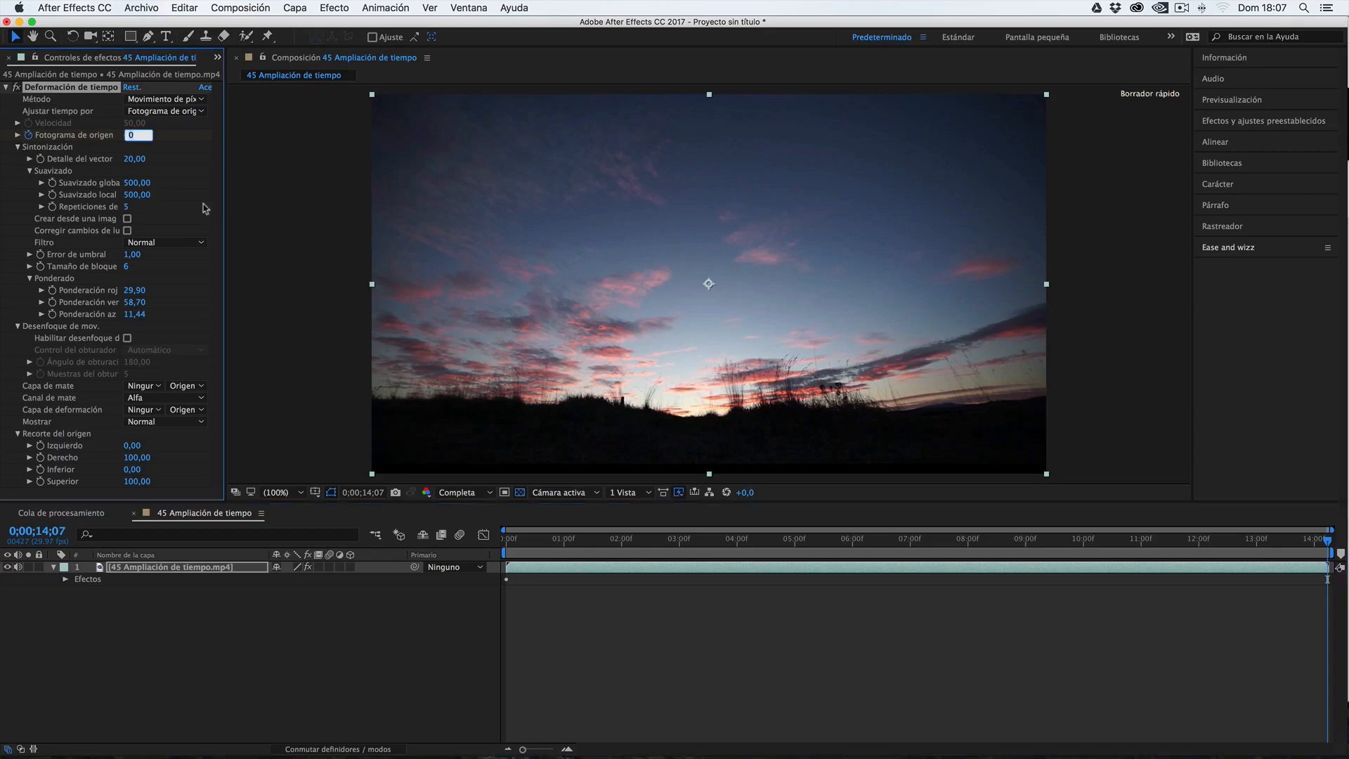
pyautogui.write('427')
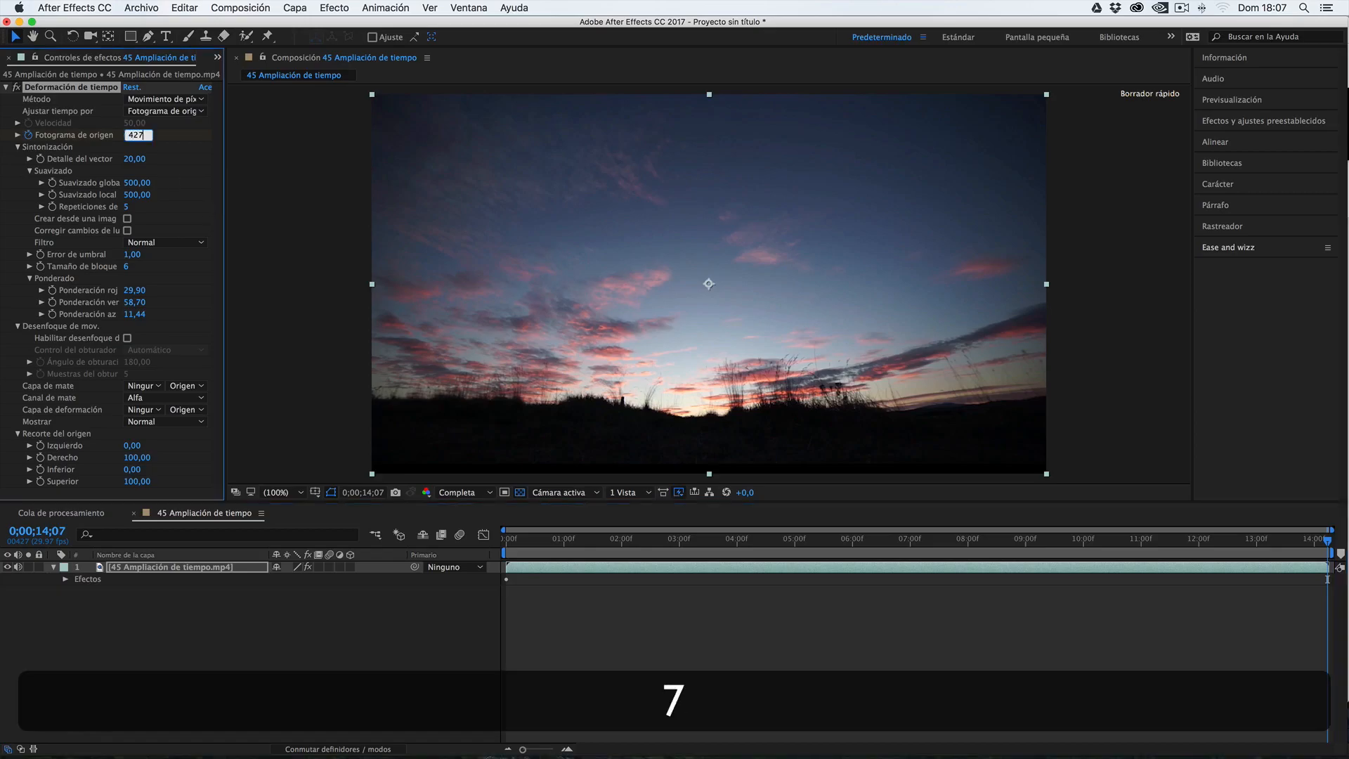
pyautogui.press('Return')
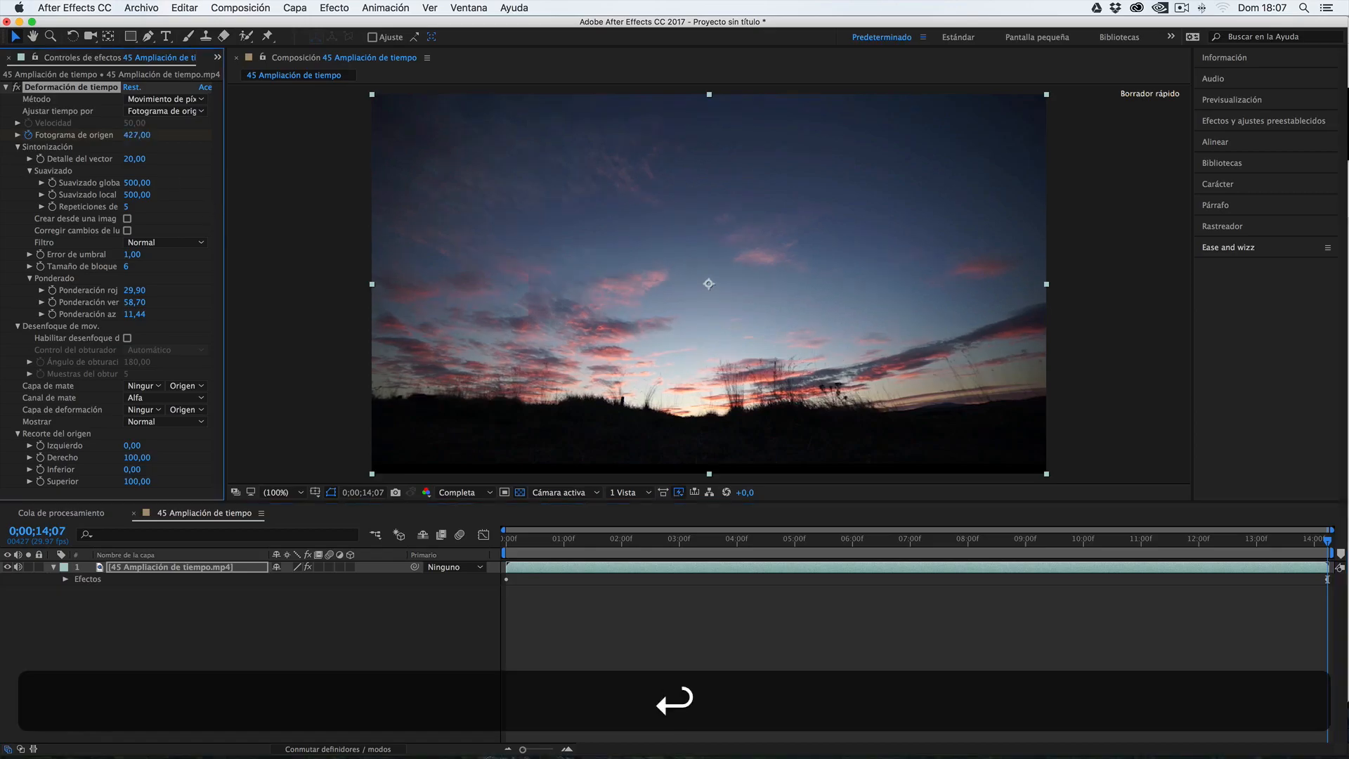
# - Reveal the cyclist layer's keyframes, move the final Fotograma de origen keyframe to just past 5 seconds, and preview from 0;00;02;22
pyautogui.click(510, 589)
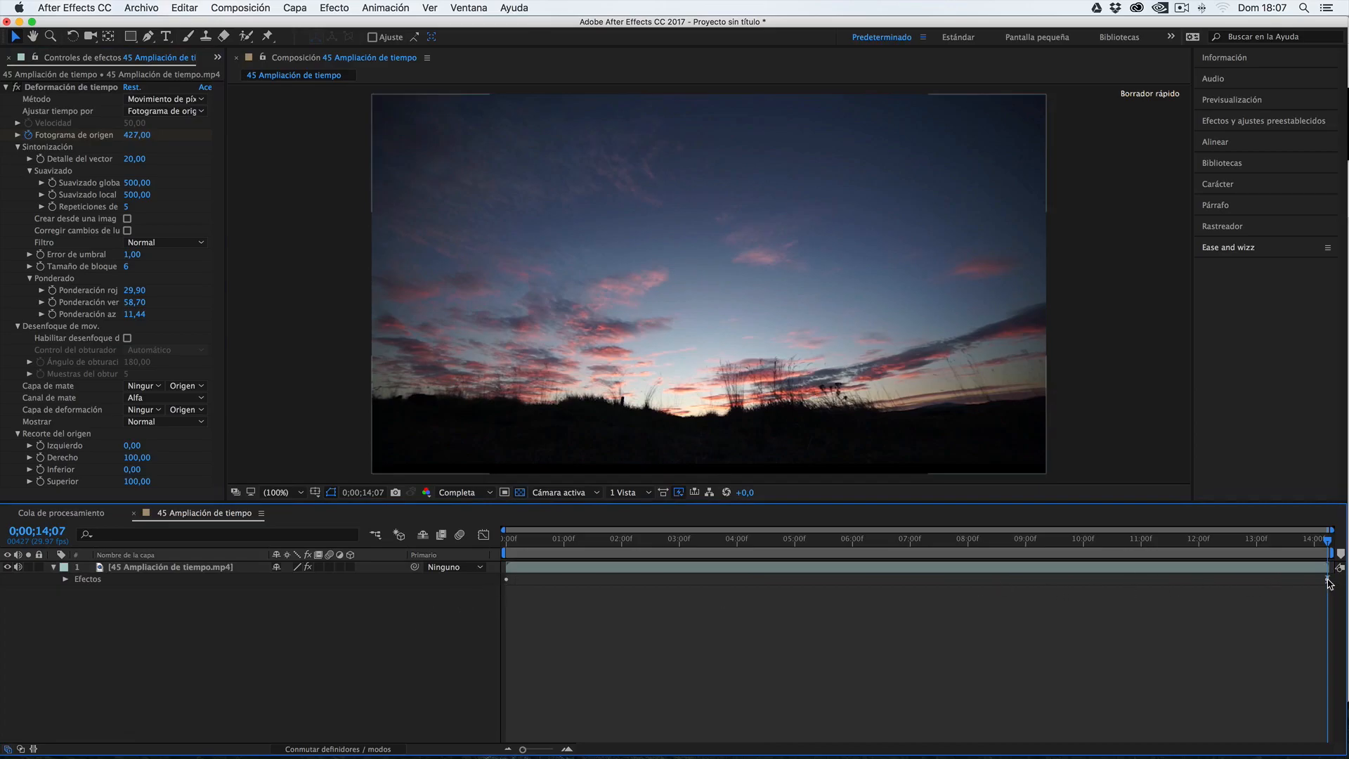
pyautogui.click(238, 568)
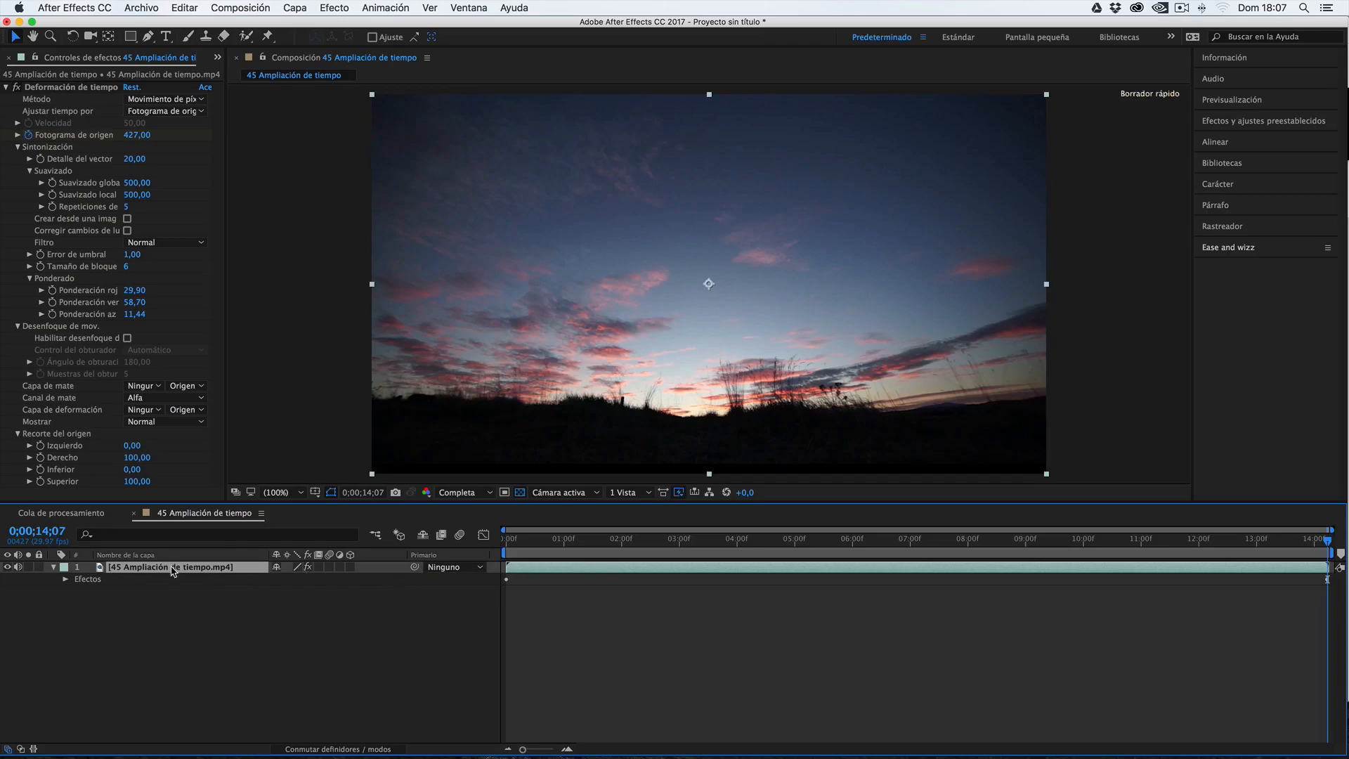
pyautogui.press('u')
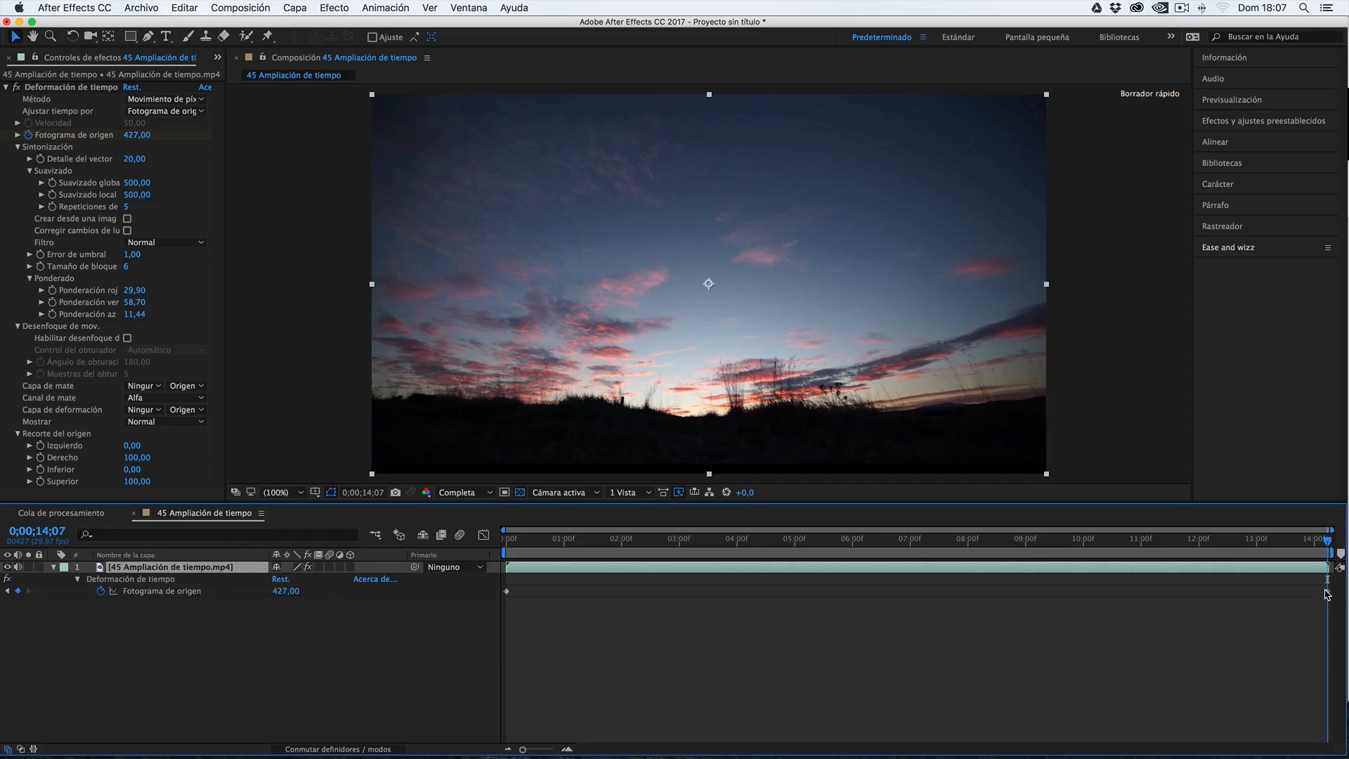
pyautogui.moveTo(1324, 593); pyautogui.dragTo(800, 591)
pyautogui.click(664, 540)
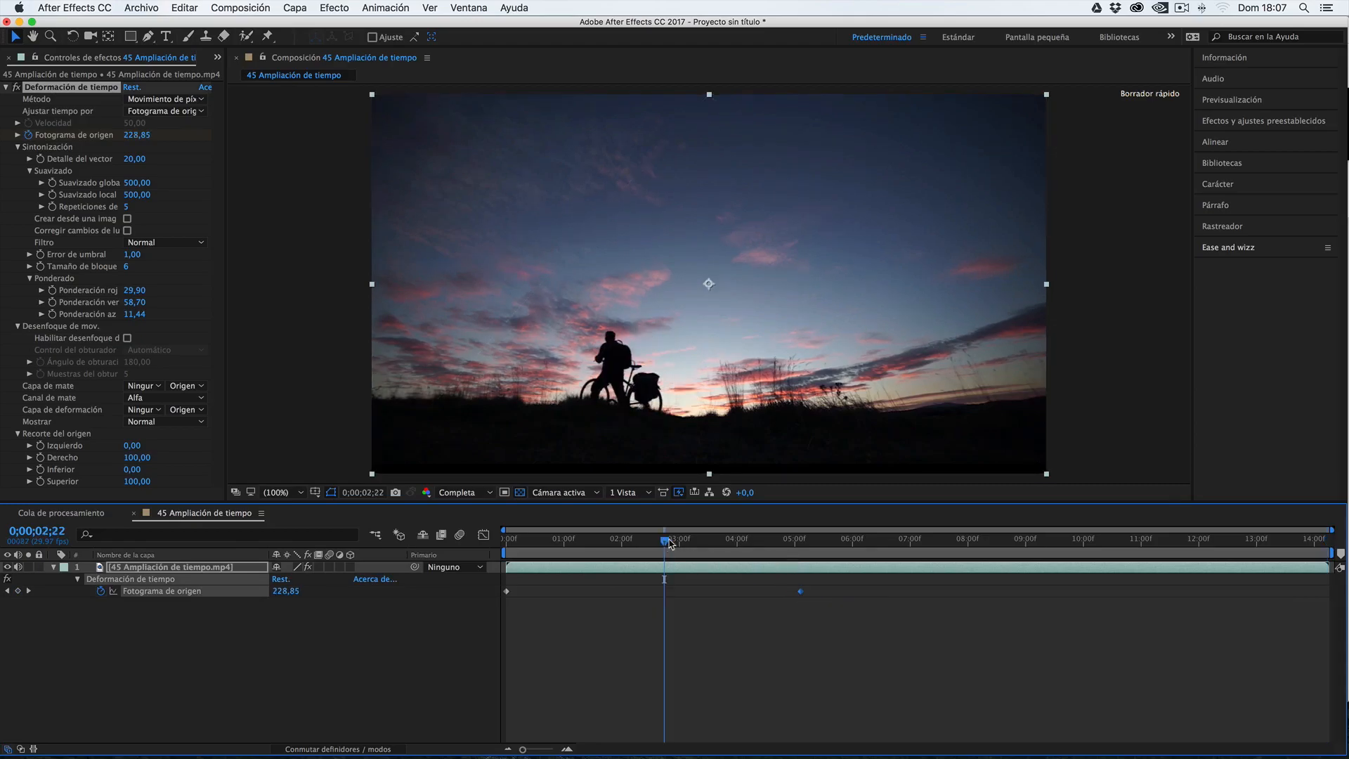
pyautogui.press('space')
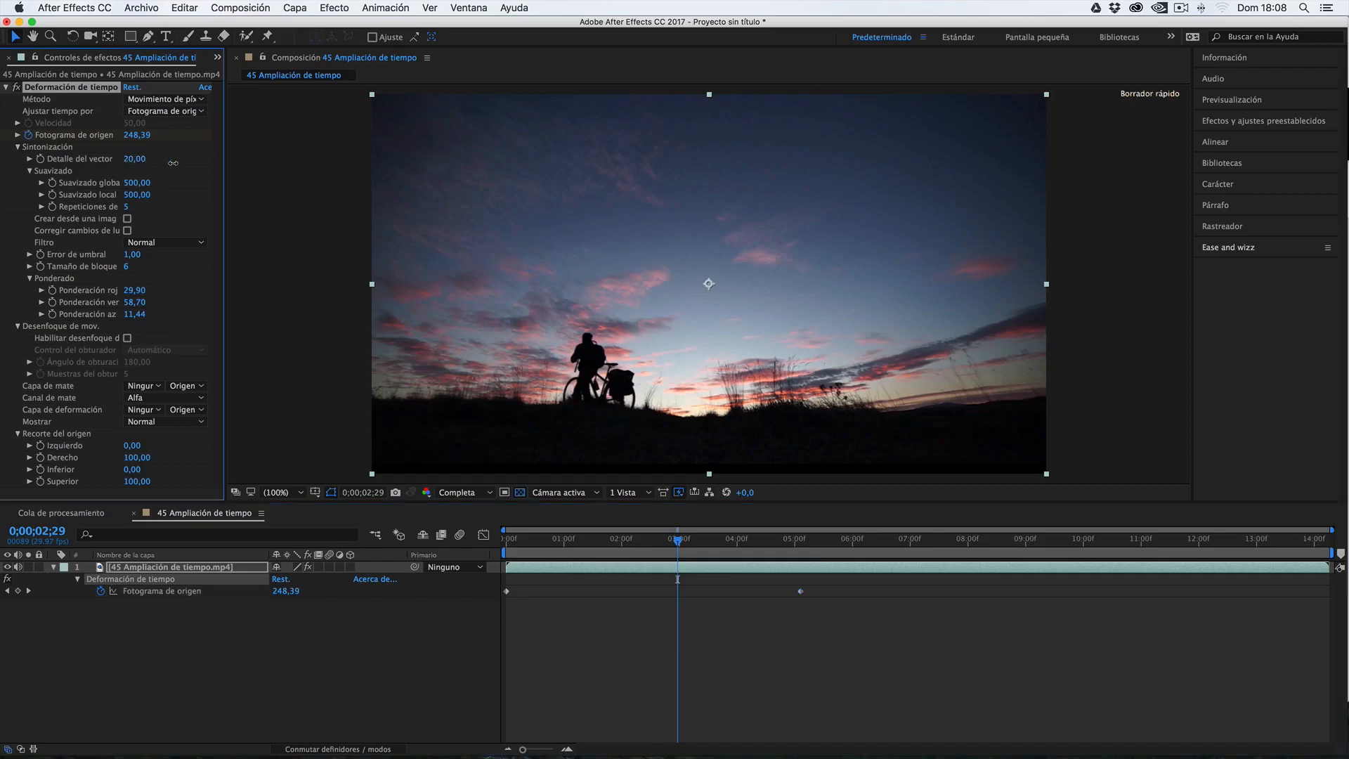
# - Set the Deformación de tiempo effect's Detalle del vector to 100
pyautogui.moveTo(450, 206); pyautogui.dragTo(937, 293)
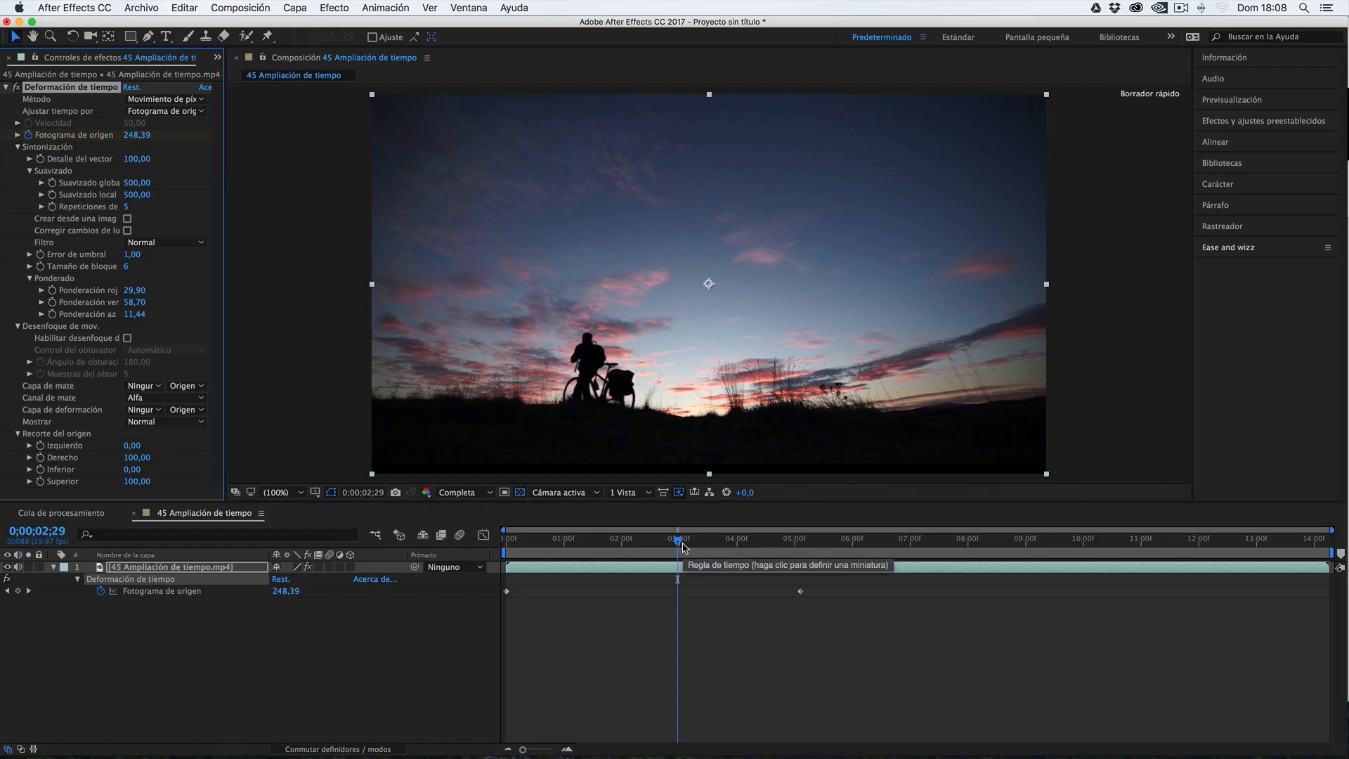
pyautogui.moveTo(678, 542); pyautogui.dragTo(680, 542)
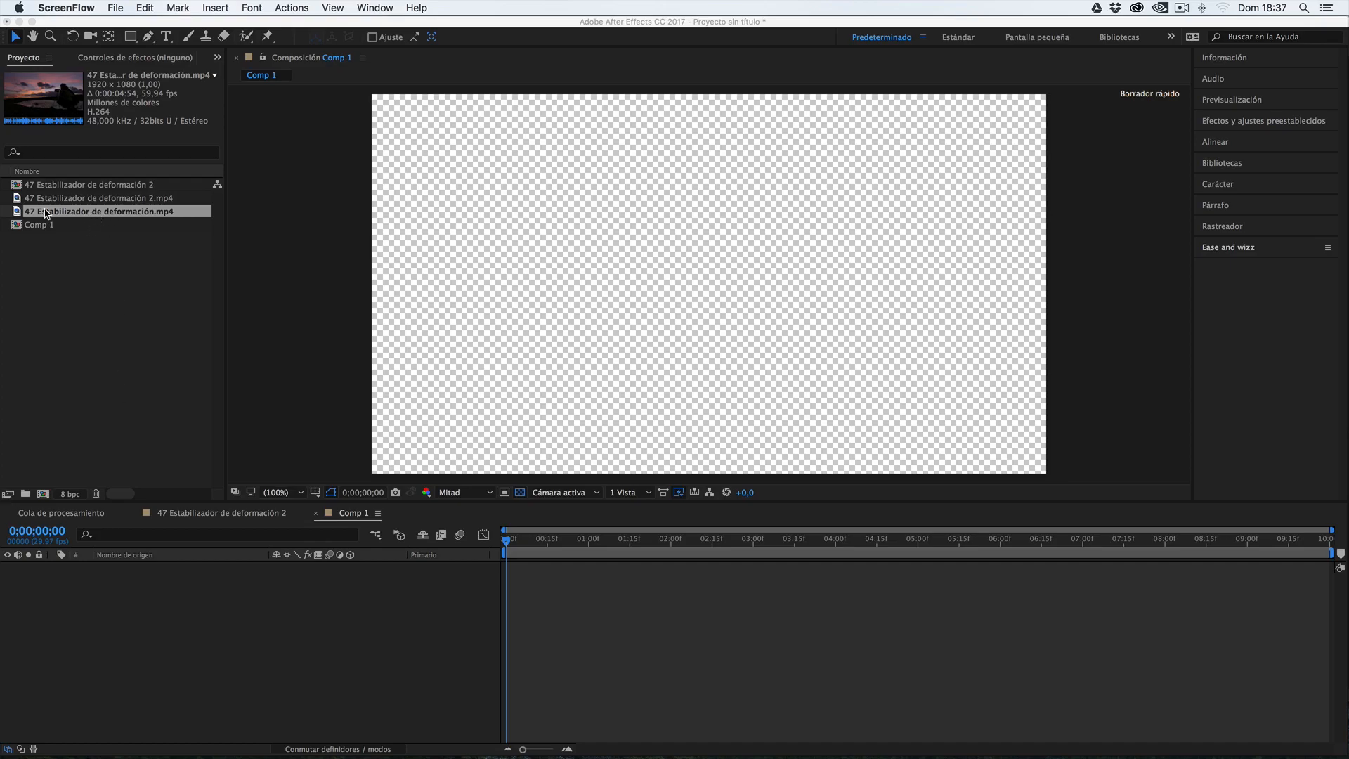
# - Check the Estabilizador de deformación clips in the project and their source folder "48 Estilizador de deformación" in Finder
pyautogui.click(54, 103)
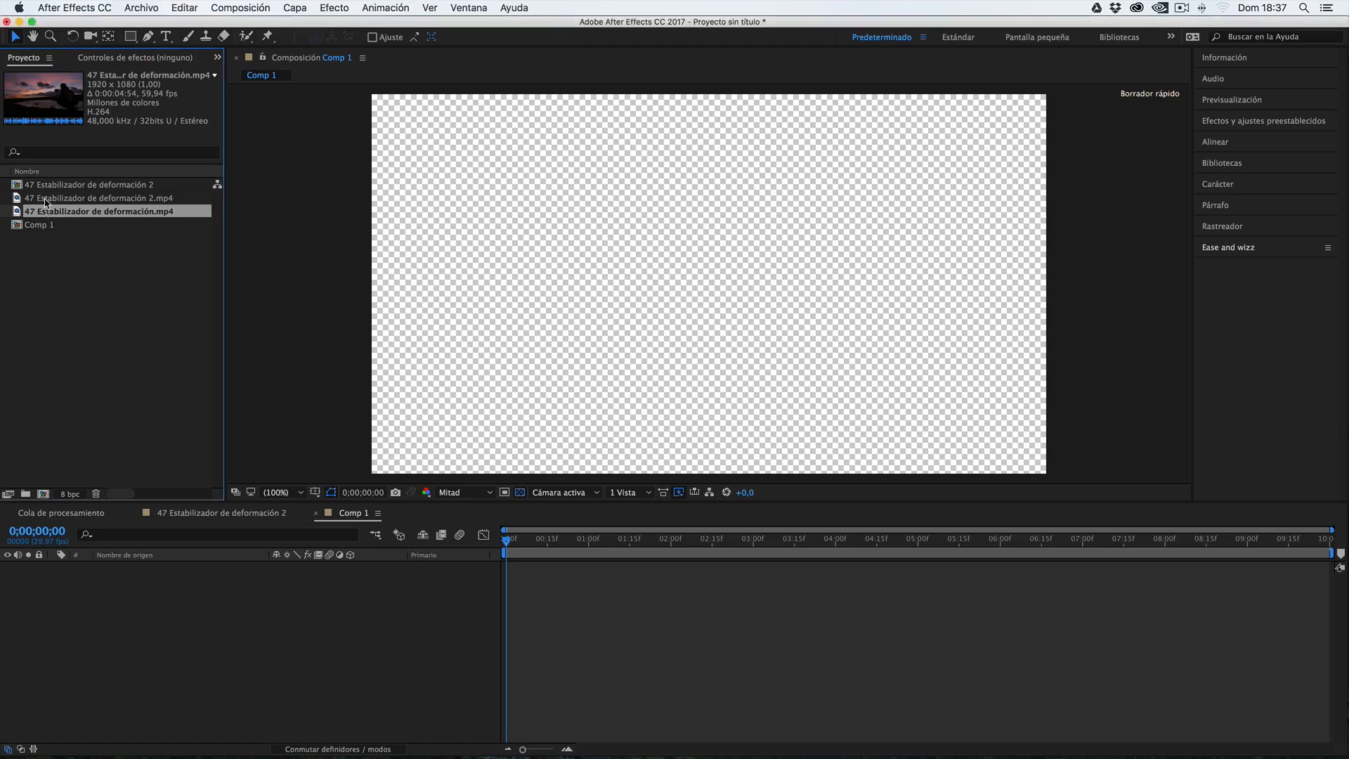
pyautogui.click(46, 200)
pyautogui.click(41, 213)
pyautogui.moveTo(171, 756)
pyautogui.click(326, 731)
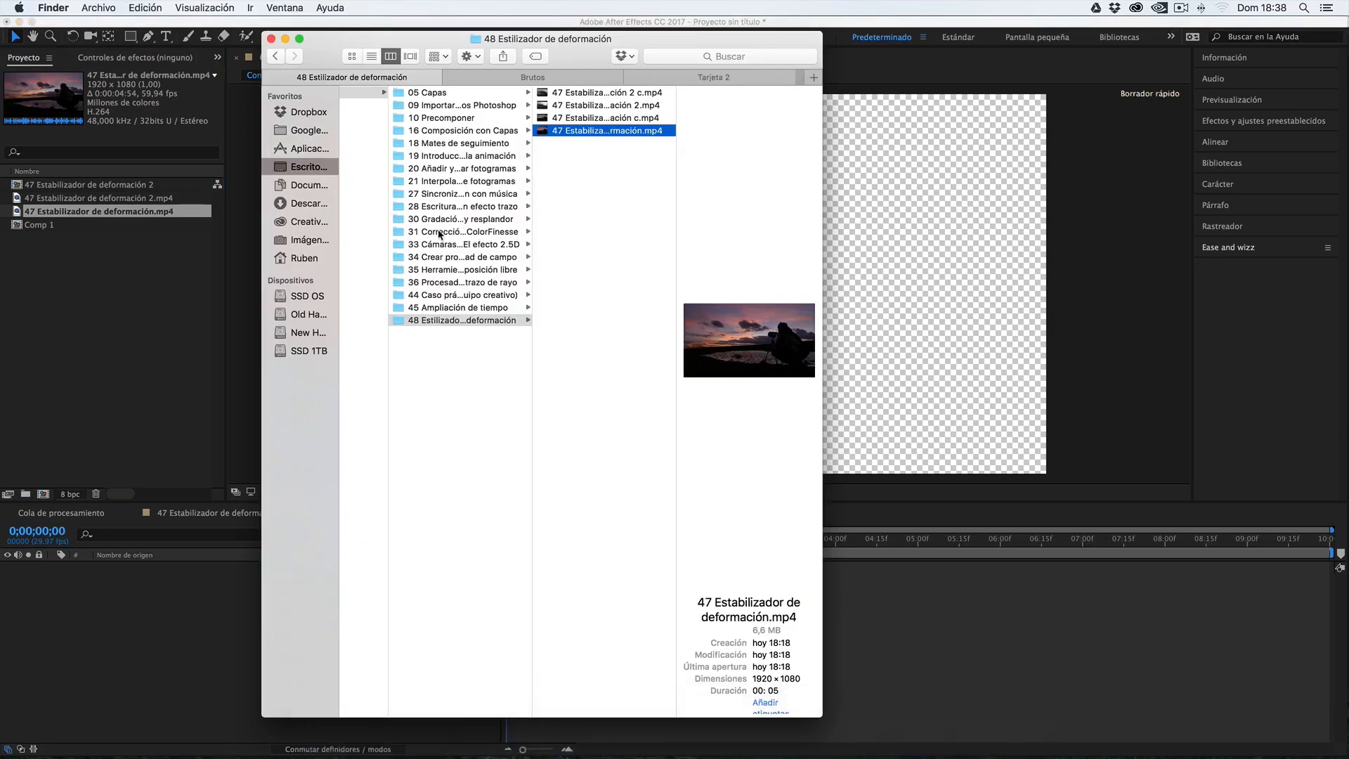
pyautogui.click(449, 320)
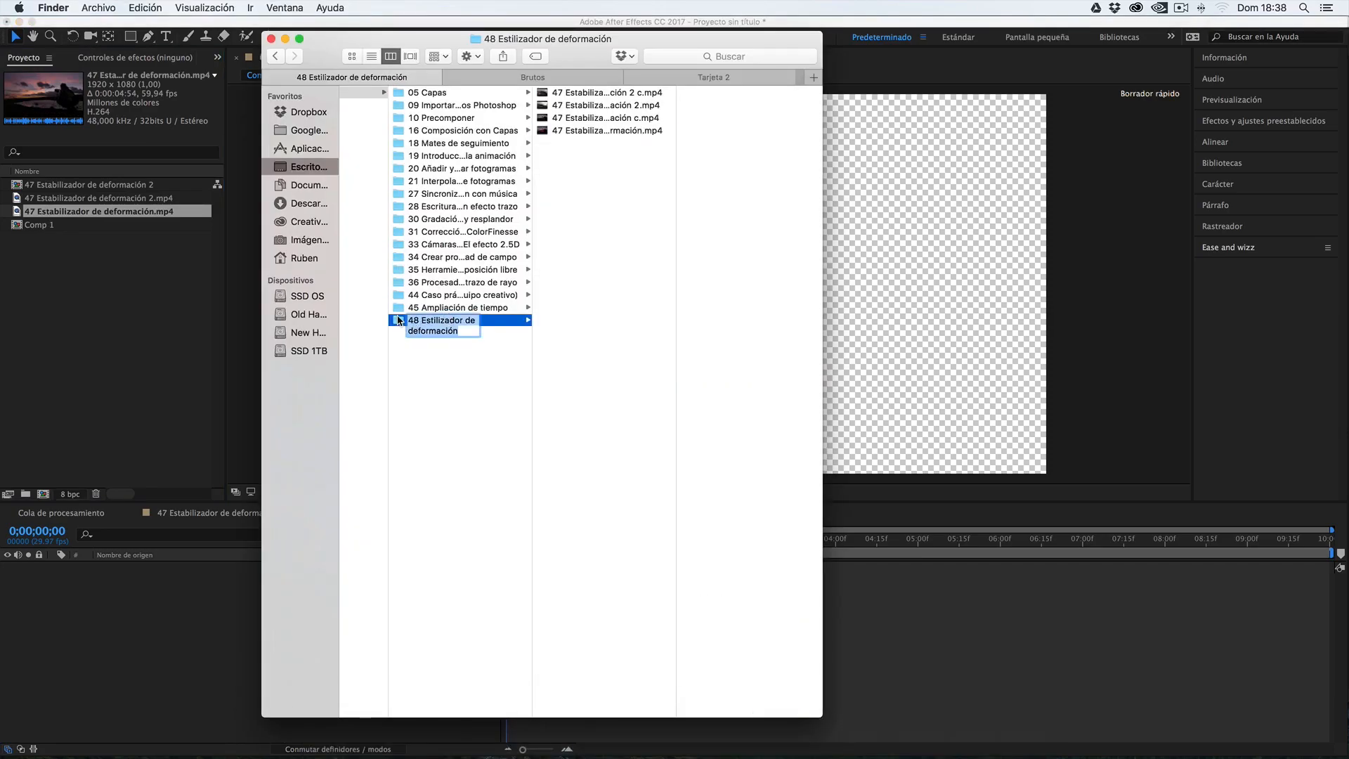
pyautogui.click(398, 320)
pyautogui.click(134, 308)
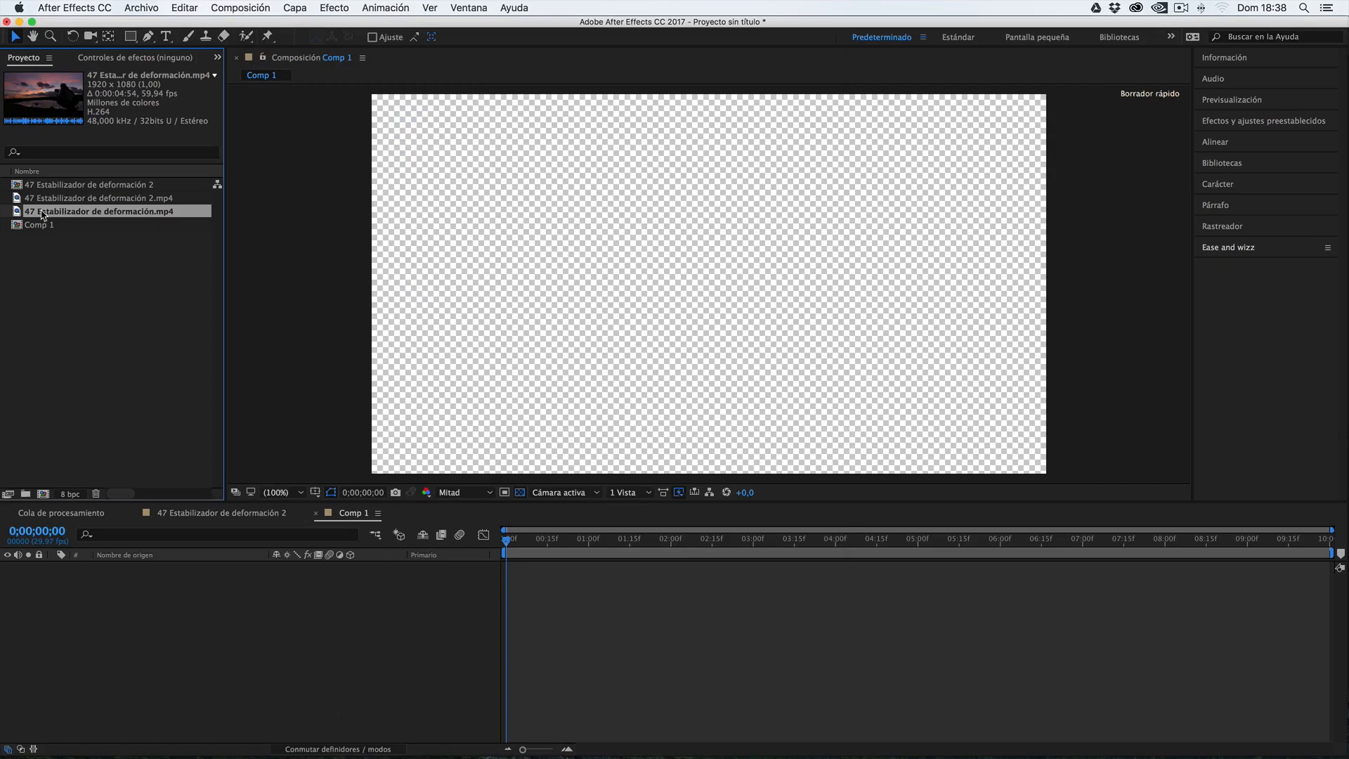
# - Add the clip "47 Estabilizador de deformación.mp4" to Comp 1 and preview its playback
pyautogui.moveTo(29, 214); pyautogui.dragTo(167, 610)
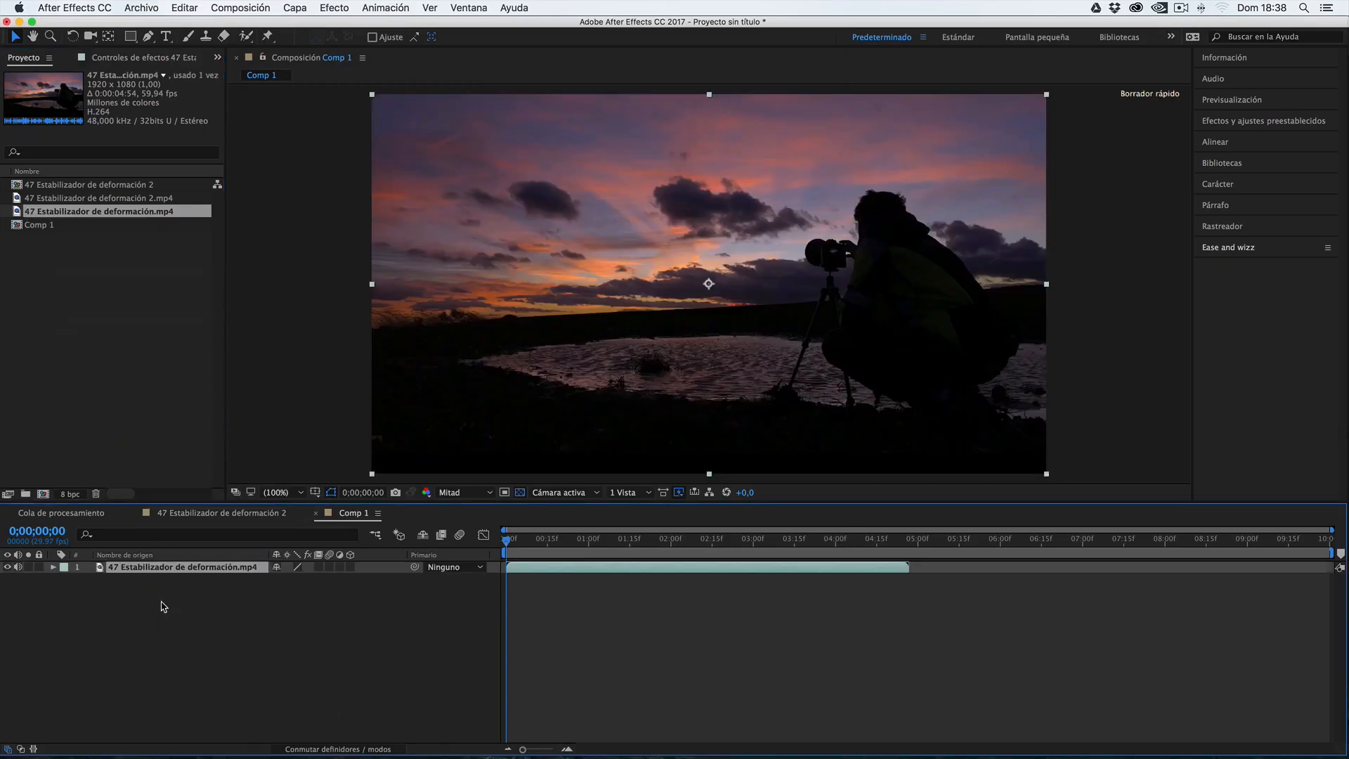
pyautogui.press('space')
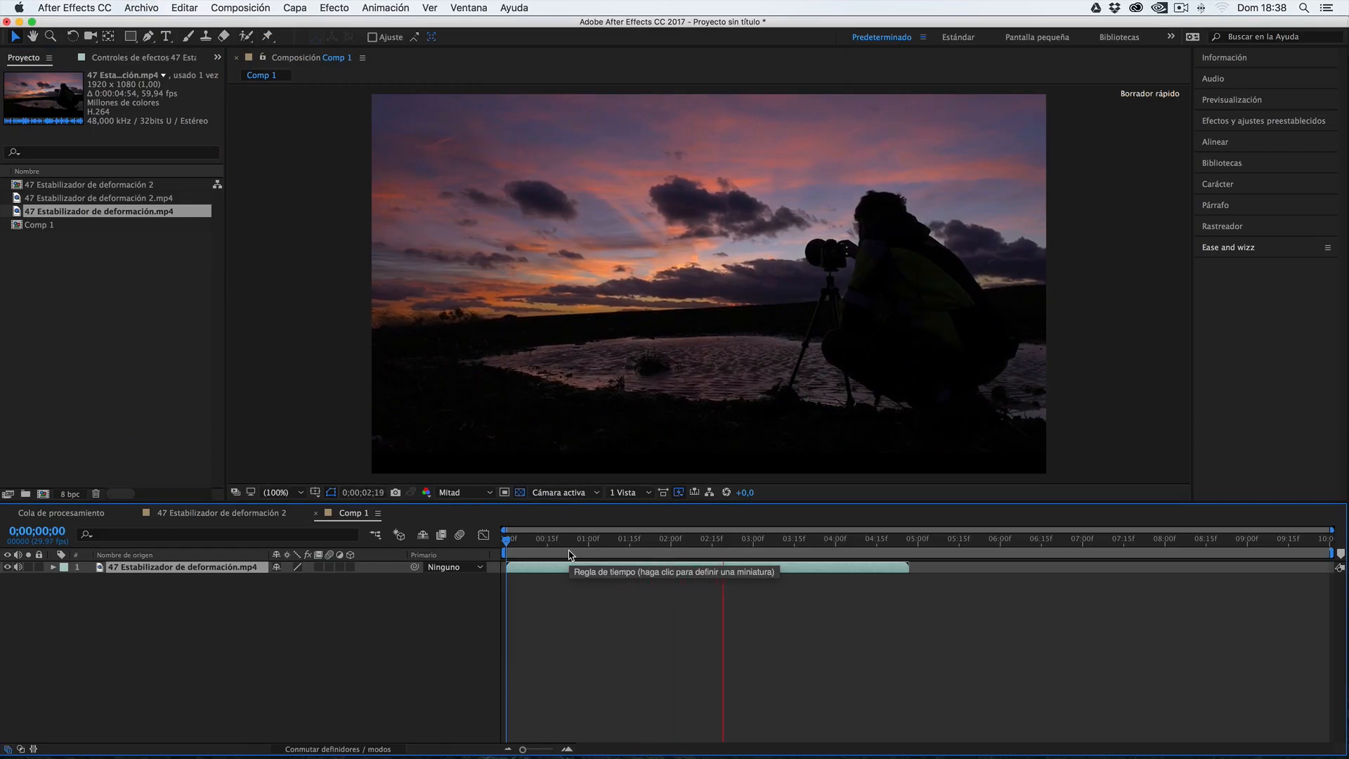
pyautogui.press('space')
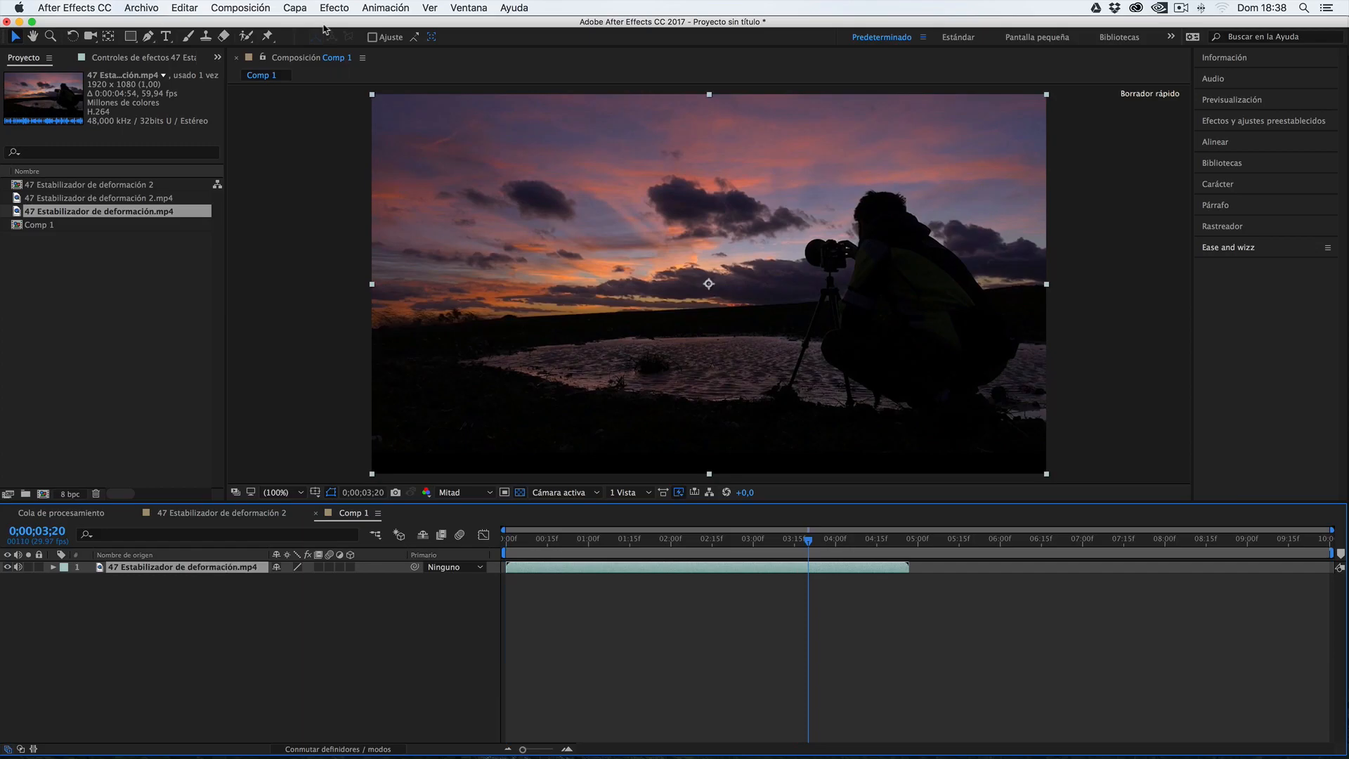
# - Apply Estabilizador deformación VFX to the photographer clip and enable Análisis detallado in its Avanzadas settings
pyautogui.click(385, 7)
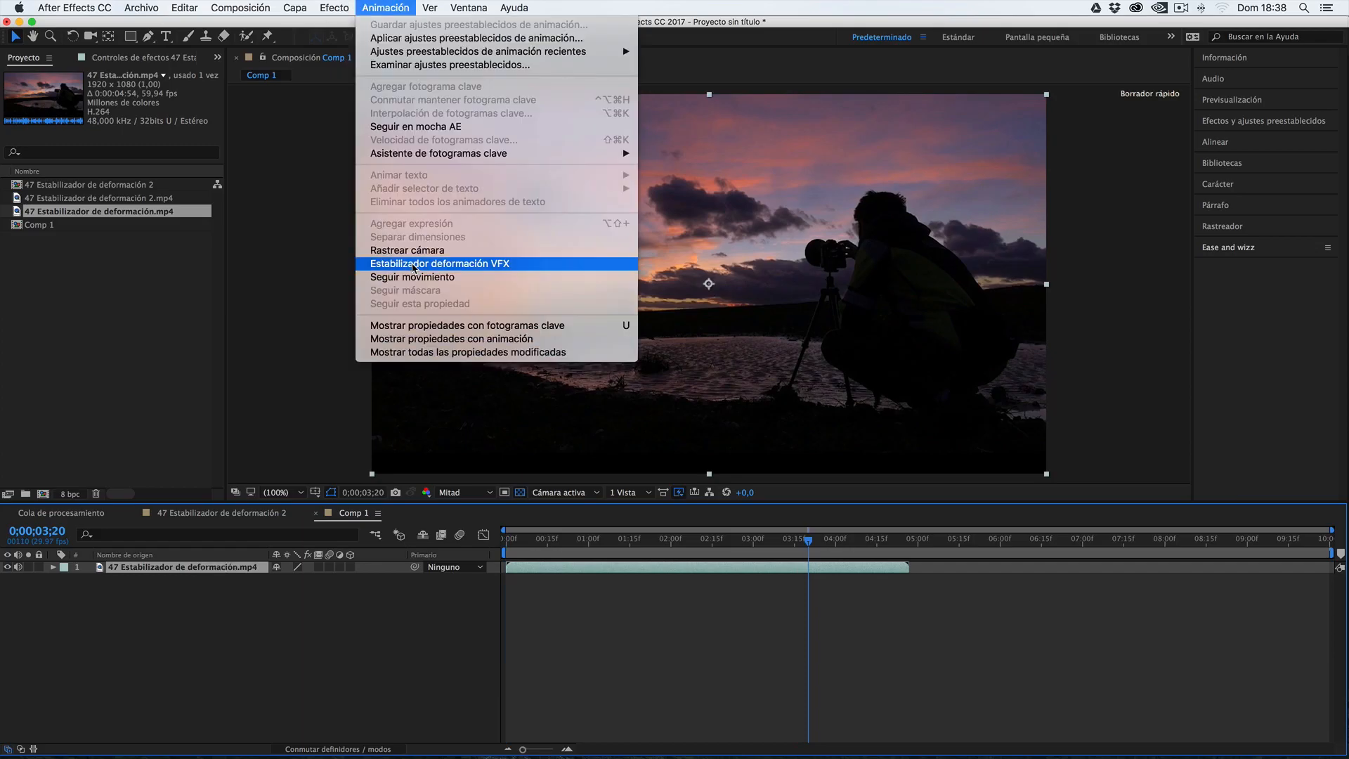
pyautogui.click(507, 269)
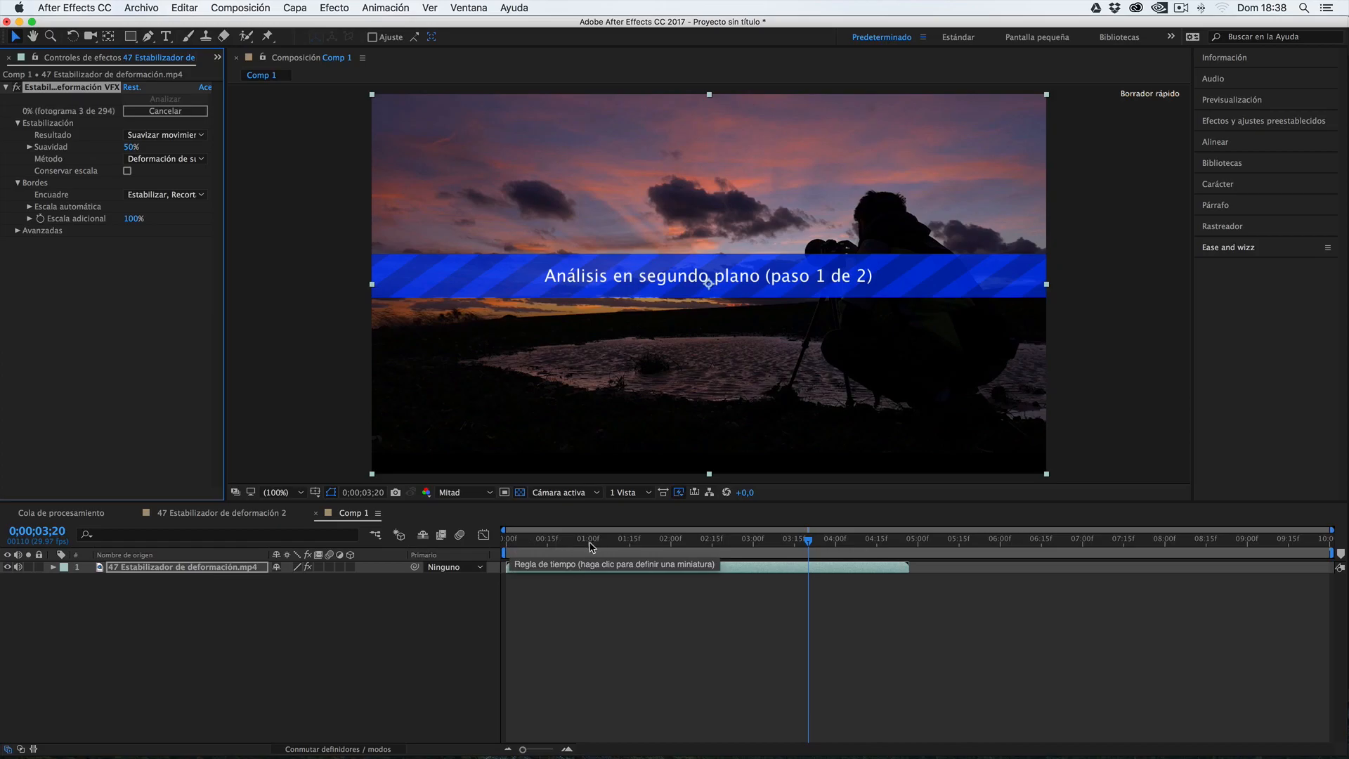
pyautogui.click(19, 232)
pyautogui.click(127, 242)
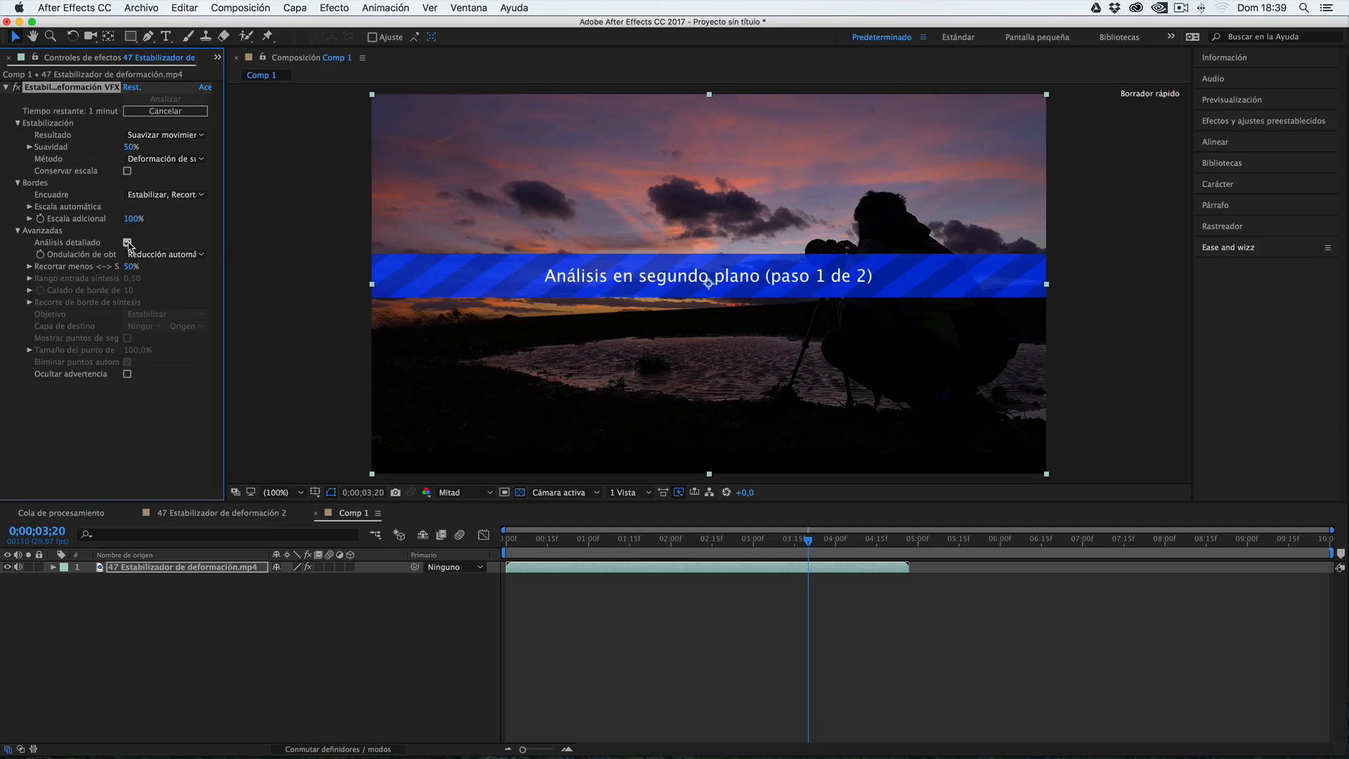
pyautogui.click(18, 231)
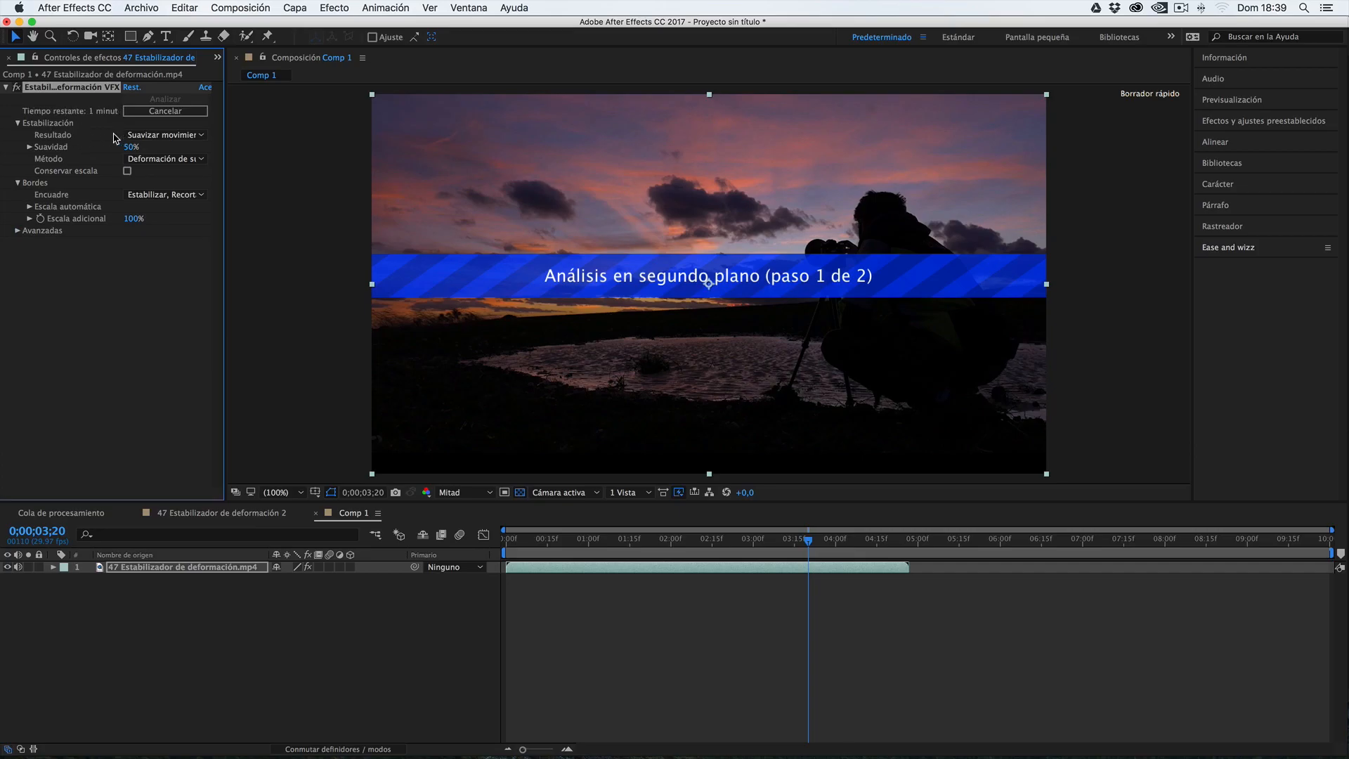
# - Set the stabilizer's Resultado to Sin movimiento and Encuadre to Sólo estabilizar, keeping Método at Deformación de subespacio
pyautogui.click(146, 135)
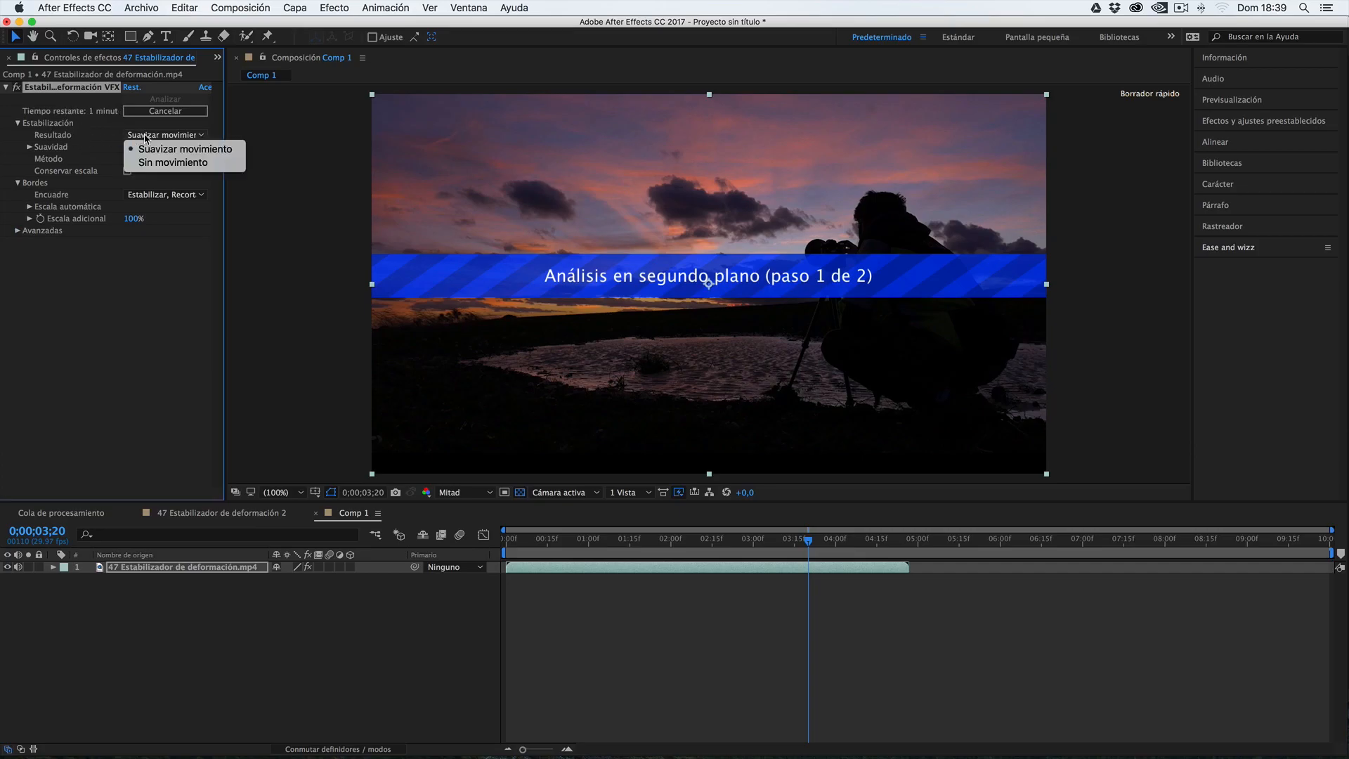
pyautogui.click(165, 169)
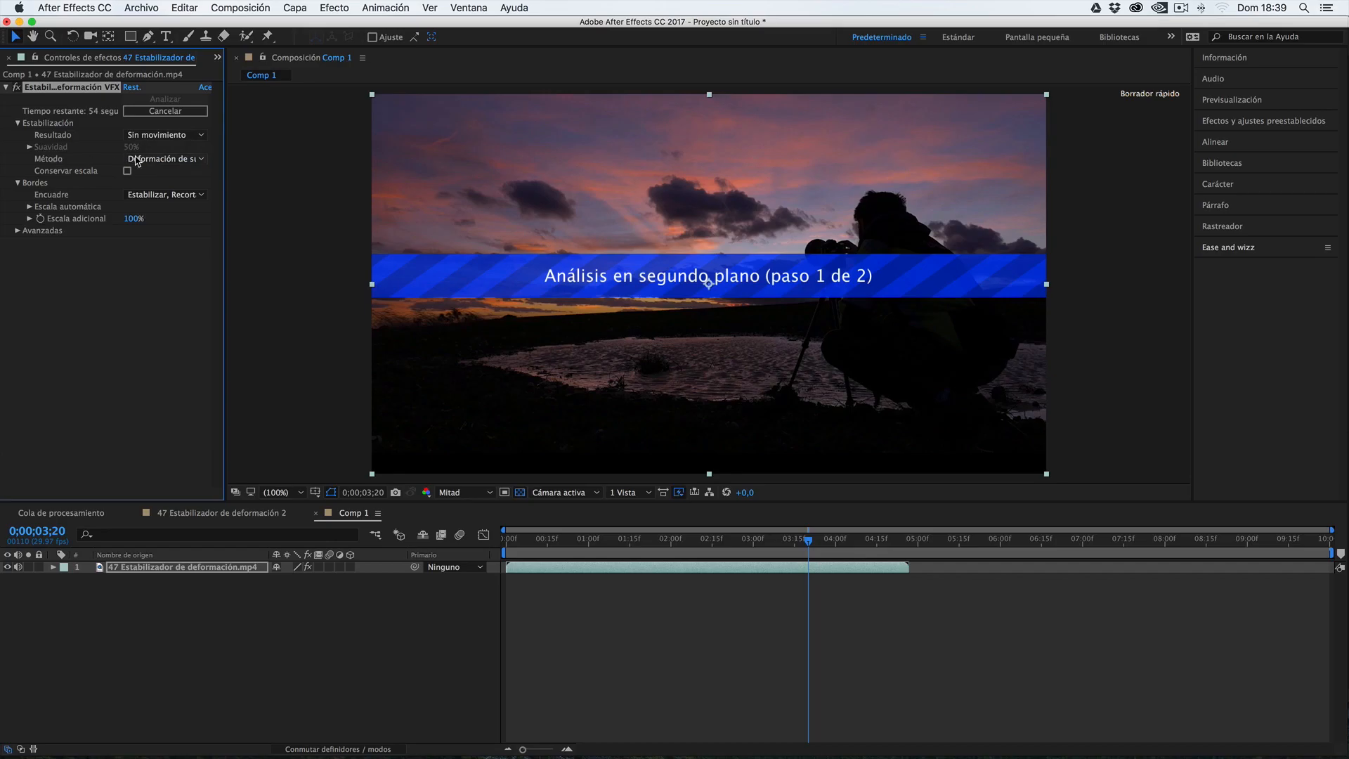
pyautogui.click(135, 159)
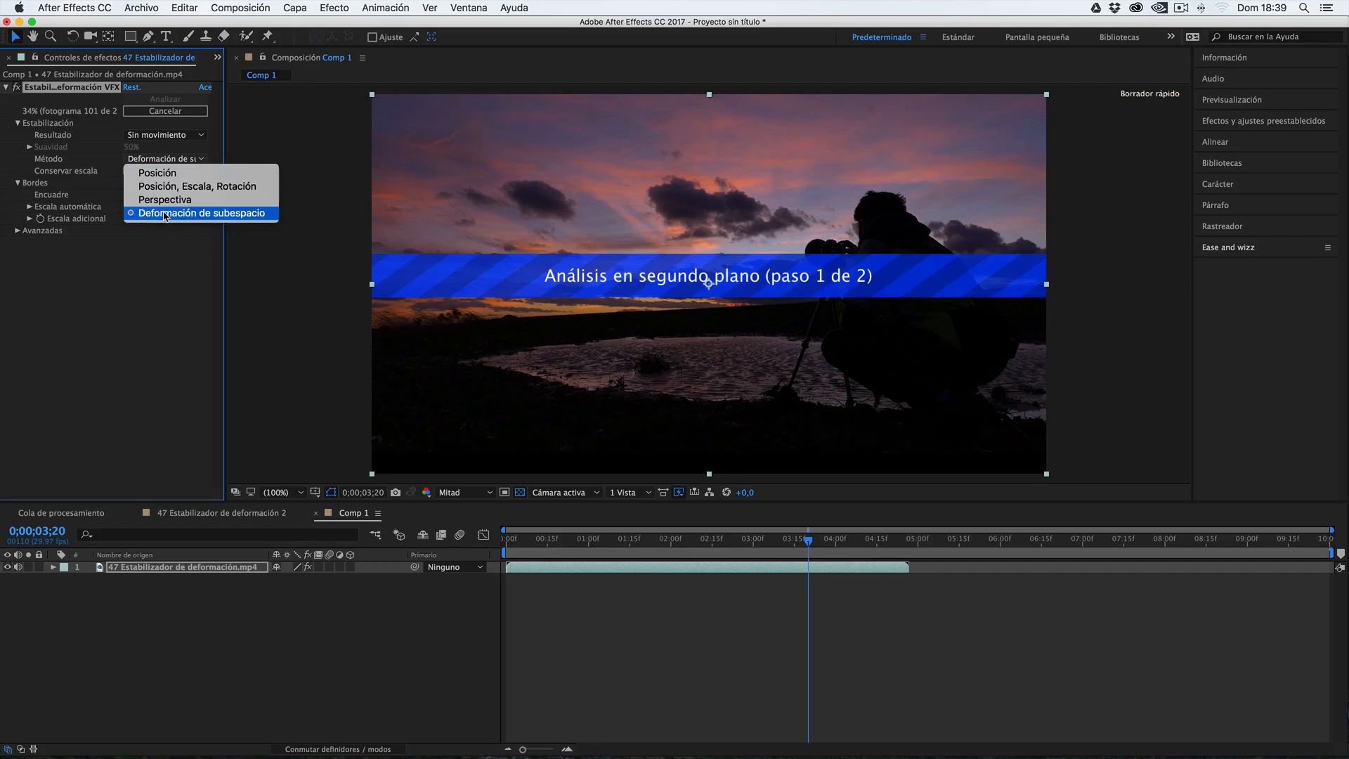
pyautogui.click(572, 355)
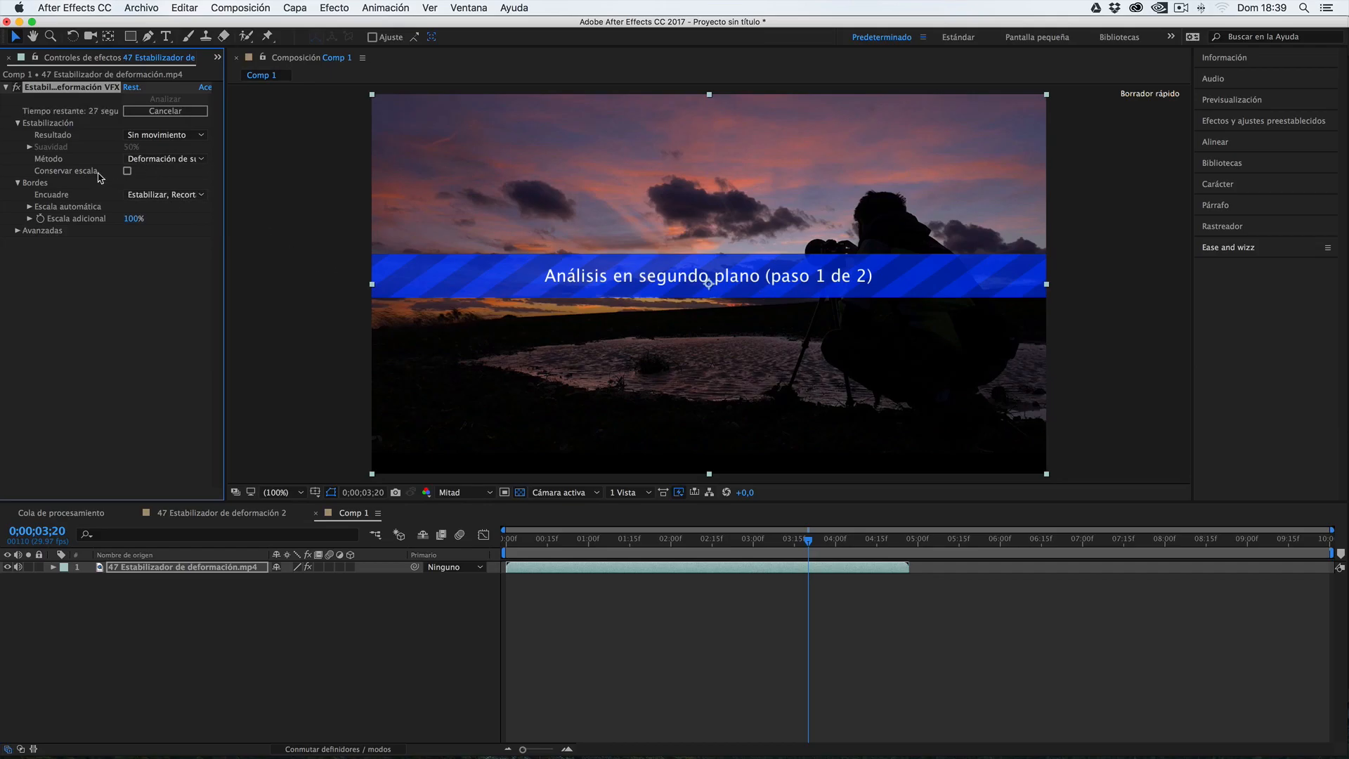
pyautogui.click(134, 196)
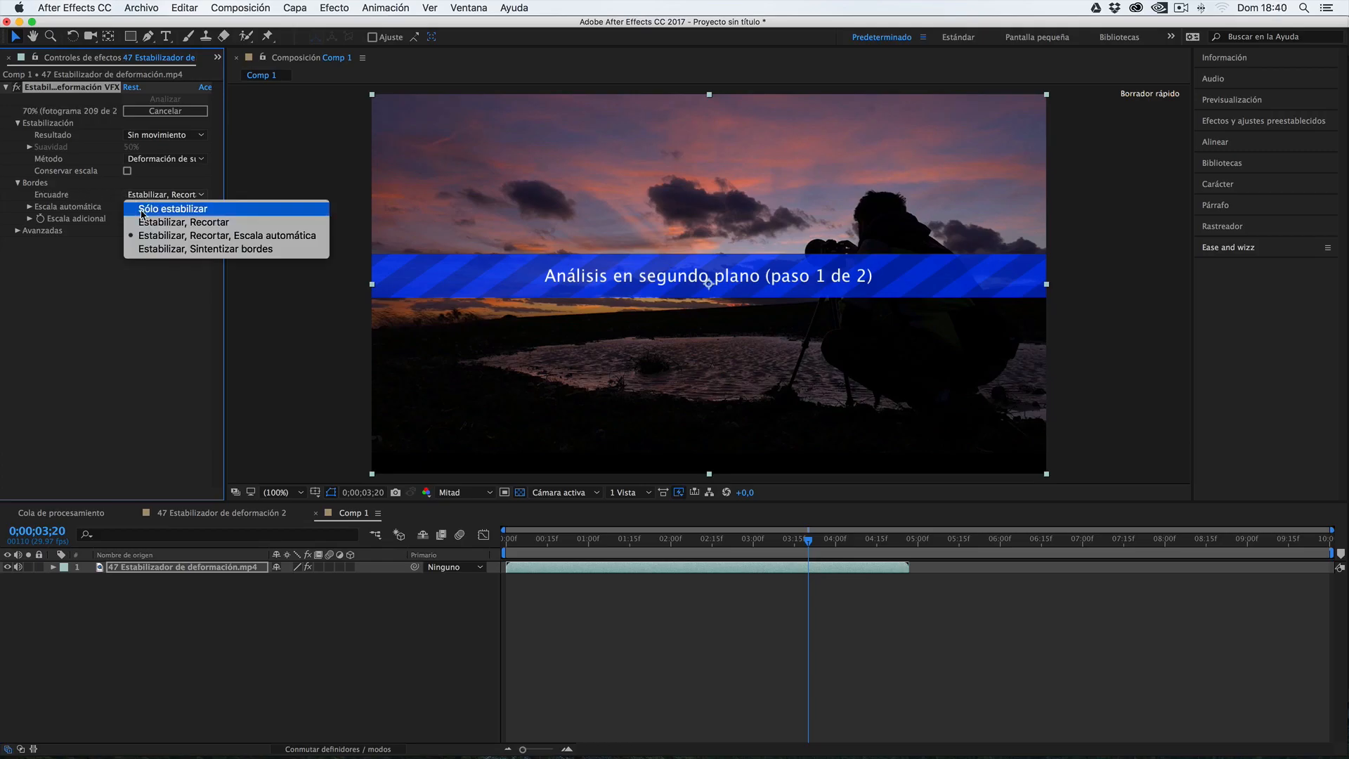
pyautogui.click(142, 209)
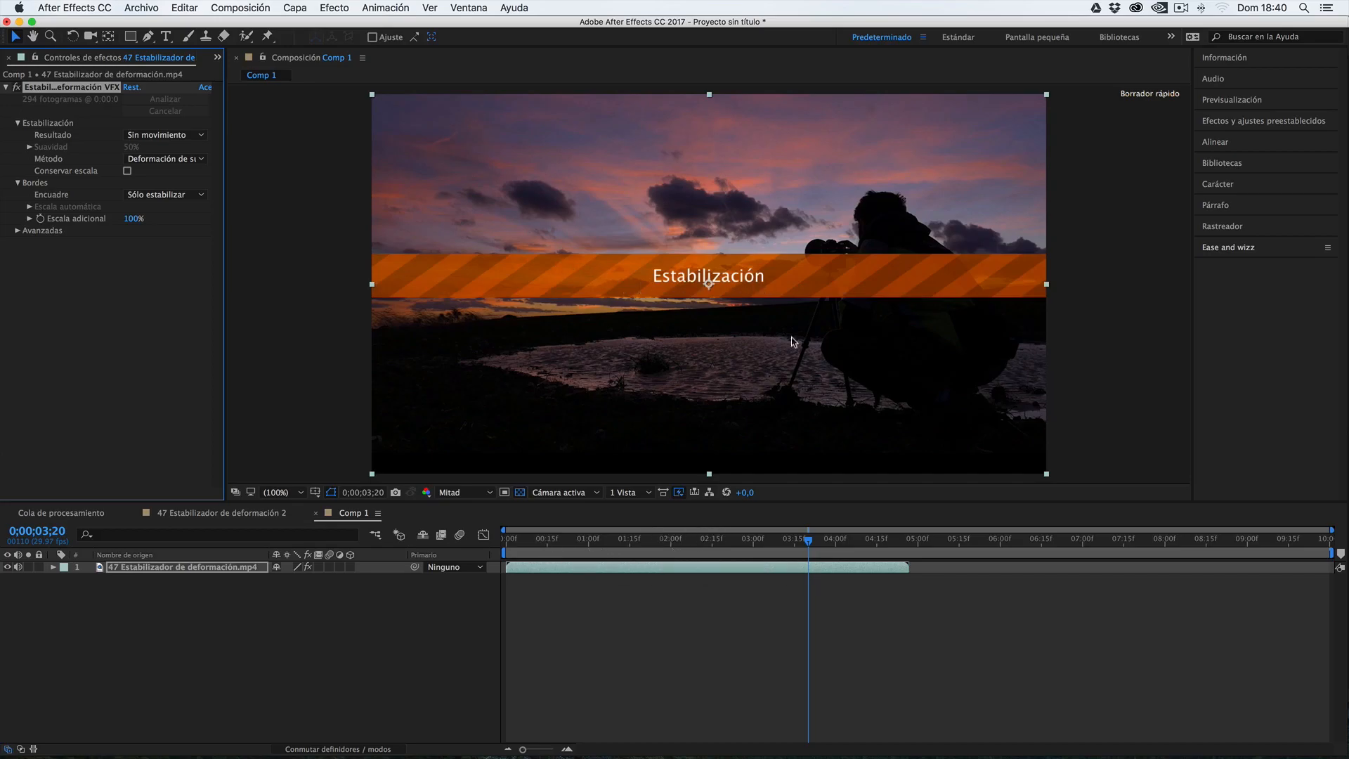
# - Limit the work area to the end of the photographer clip and preview the stabilized footage, checking its frame edges
pyautogui.click(639, 572)
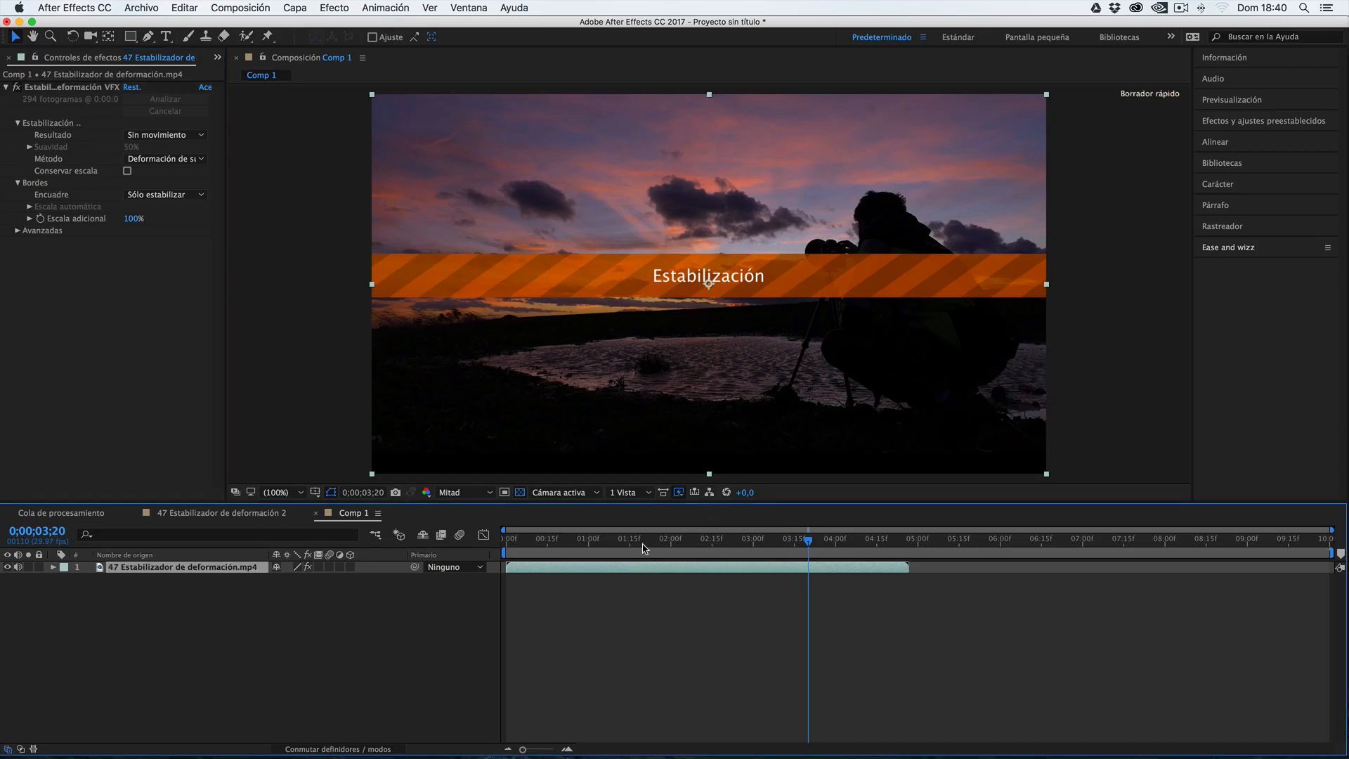
pyautogui.click(657, 542)
pyautogui.moveTo(665, 546); pyautogui.dragTo(789, 550)
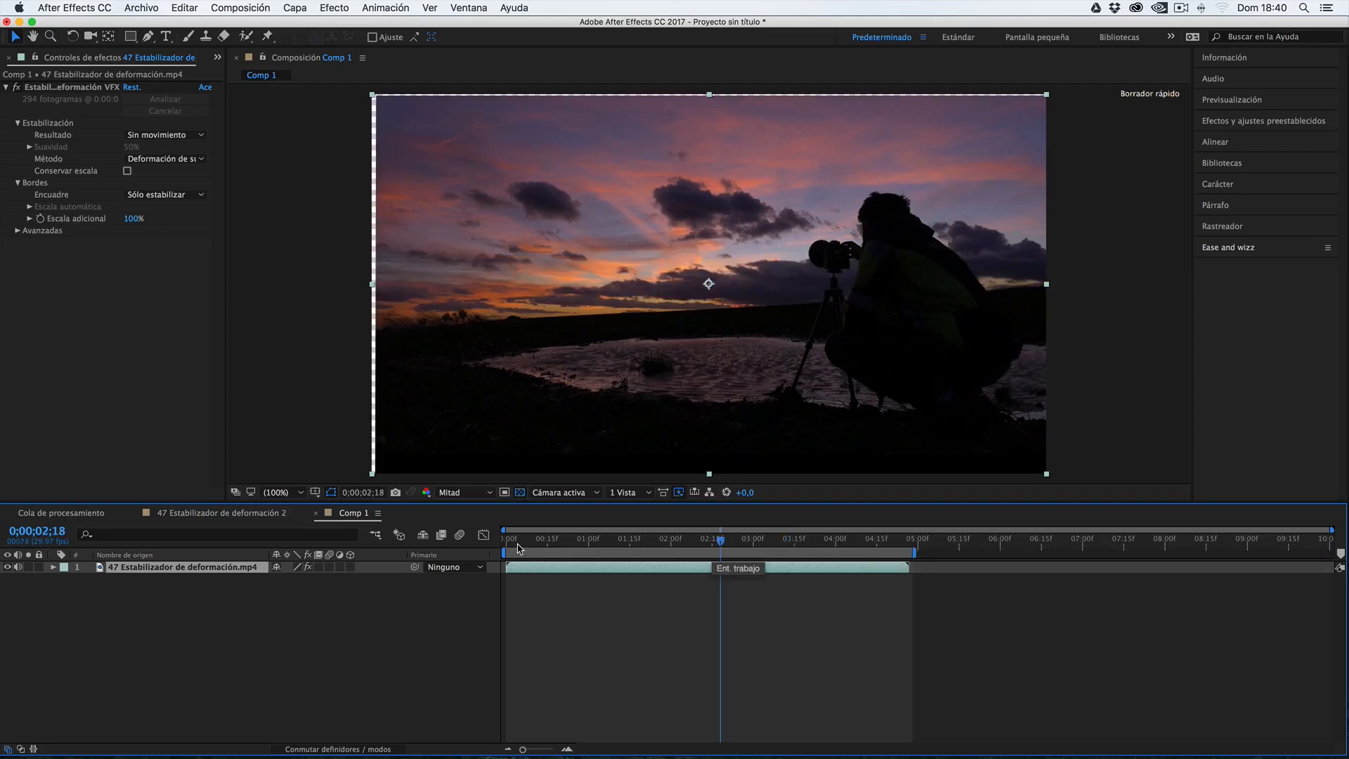
pyautogui.moveTo(515, 544); pyautogui.dragTo(531, 544)
pyautogui.press('space')
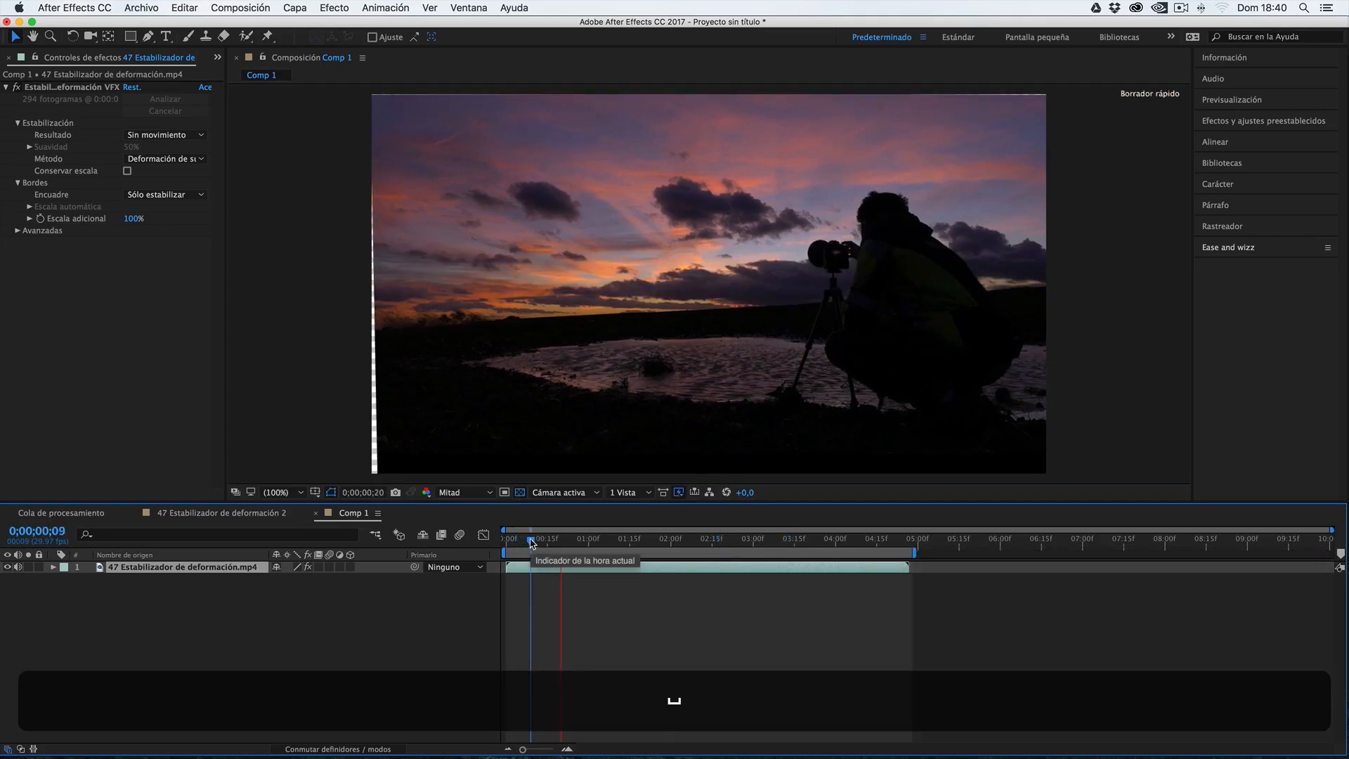
pyautogui.press('space')
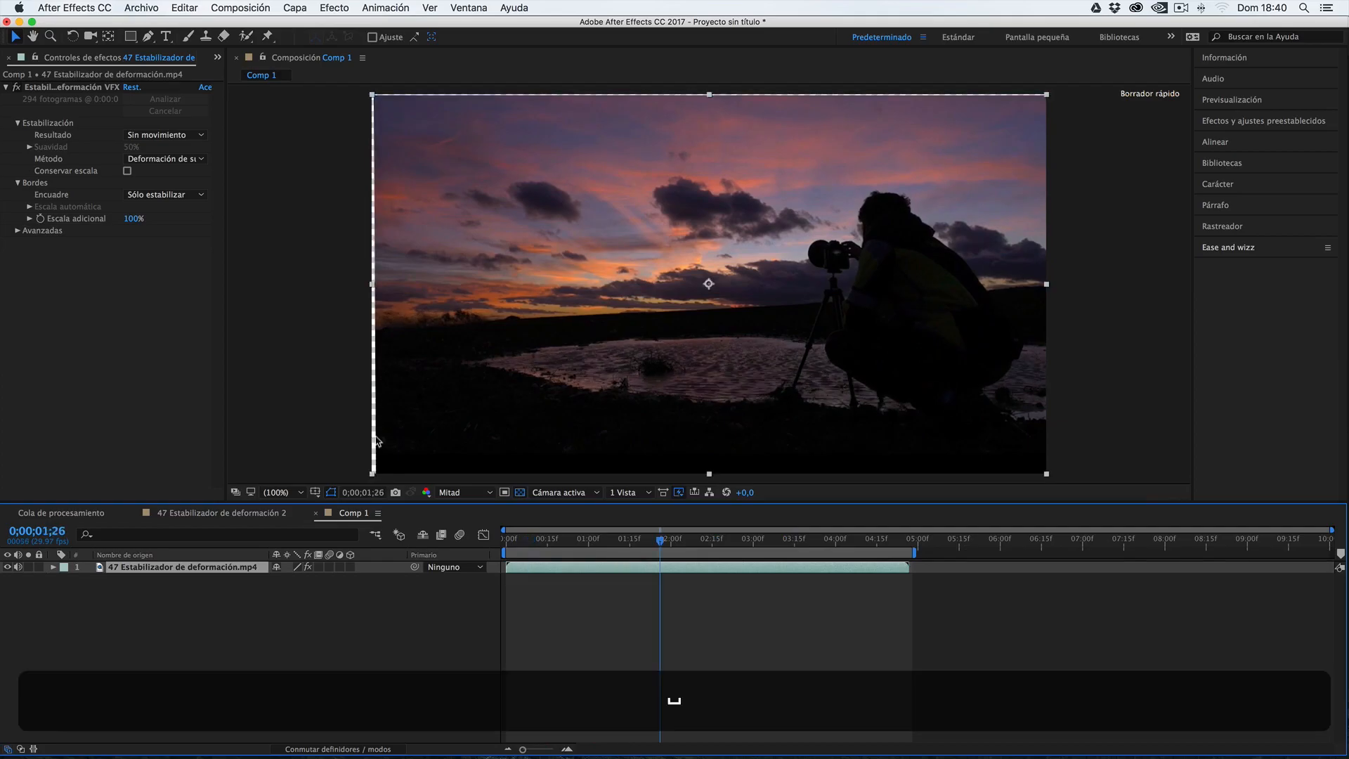
pyautogui.moveTo(669, 538); pyautogui.dragTo(618, 527)
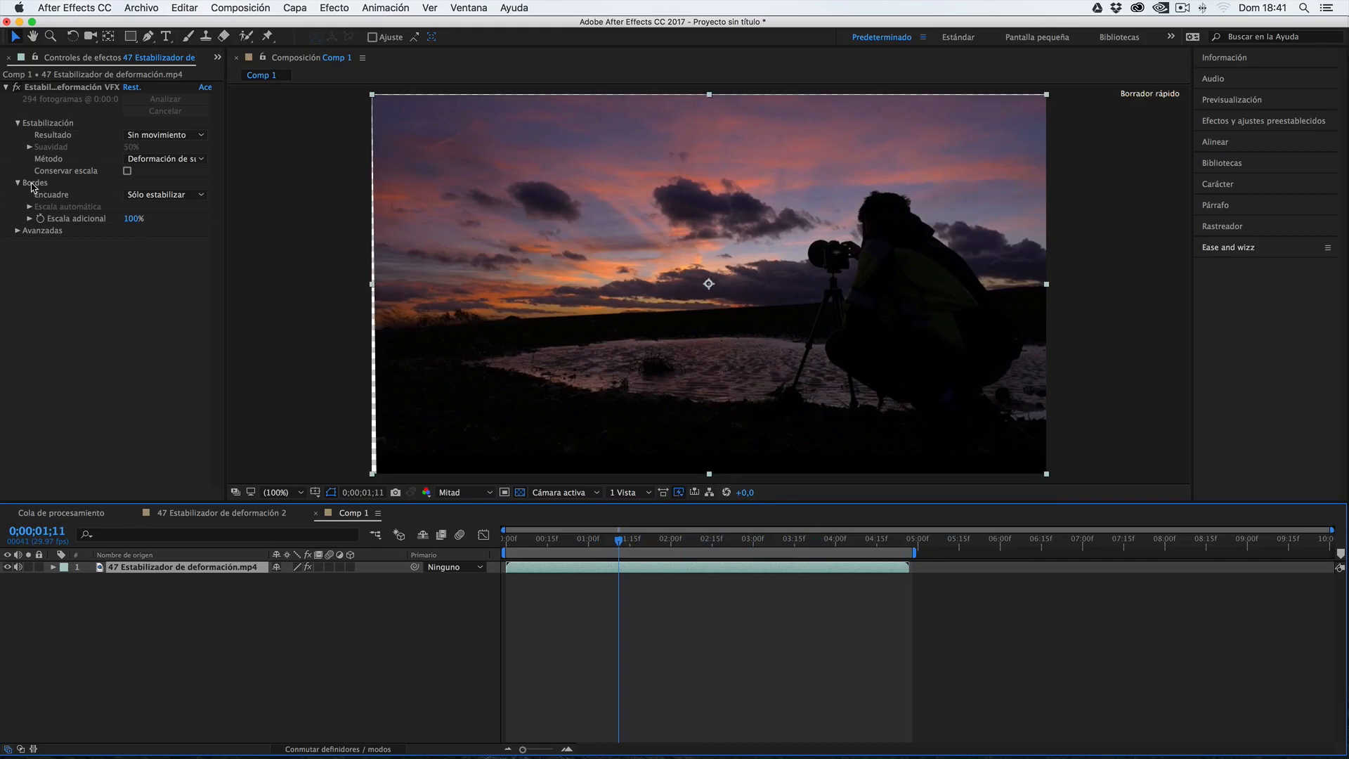
# - Undo the work area trim and the framing change, returning Encuadre to Estabilizar, Recortar, Escala automática
pyautogui.click(164, 195)
pyautogui.click(96, 270)
pyautogui.press('cmd+z')
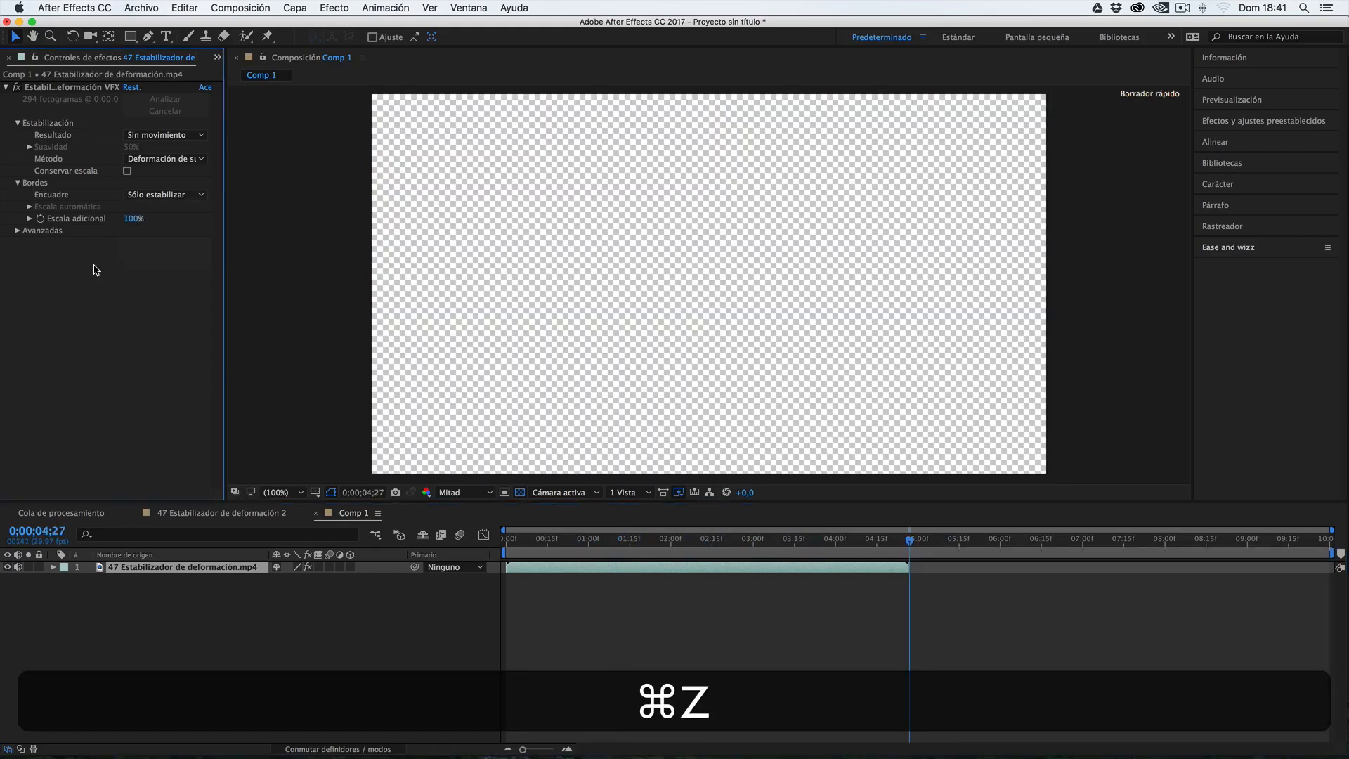
pyautogui.press('cmd+z')
pyautogui.click(181, 200)
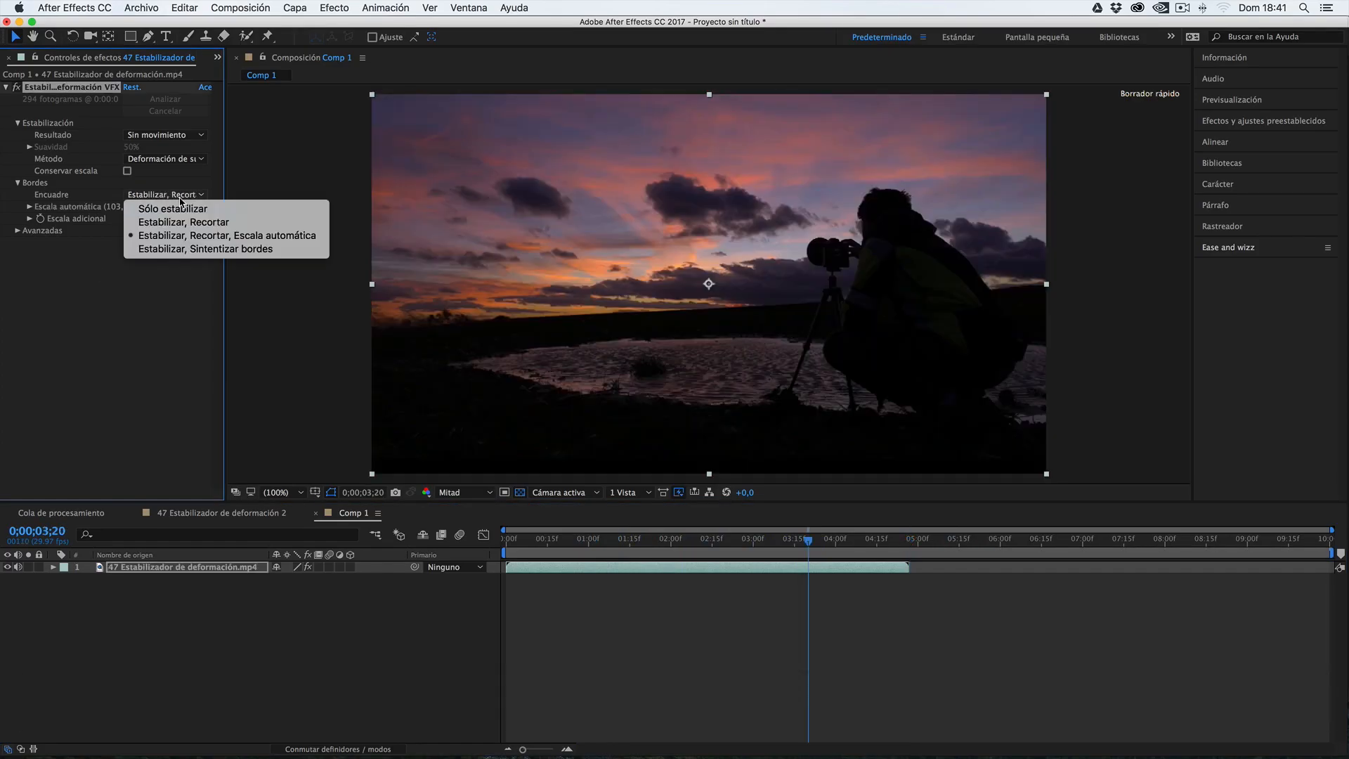
pyautogui.click(49, 284)
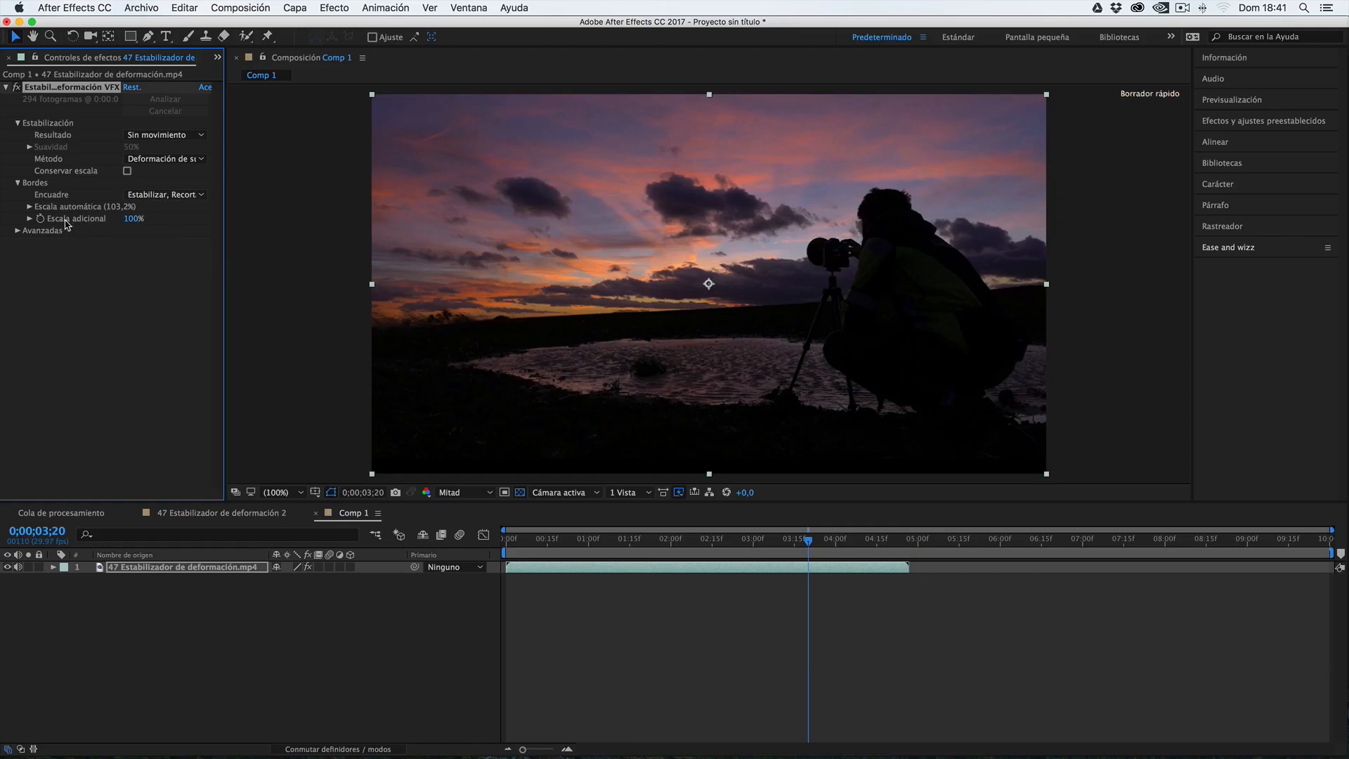
# - Preview the stabilized, auto-scaled photographer clip from 0;00;01;04
pyautogui.click(599, 542)
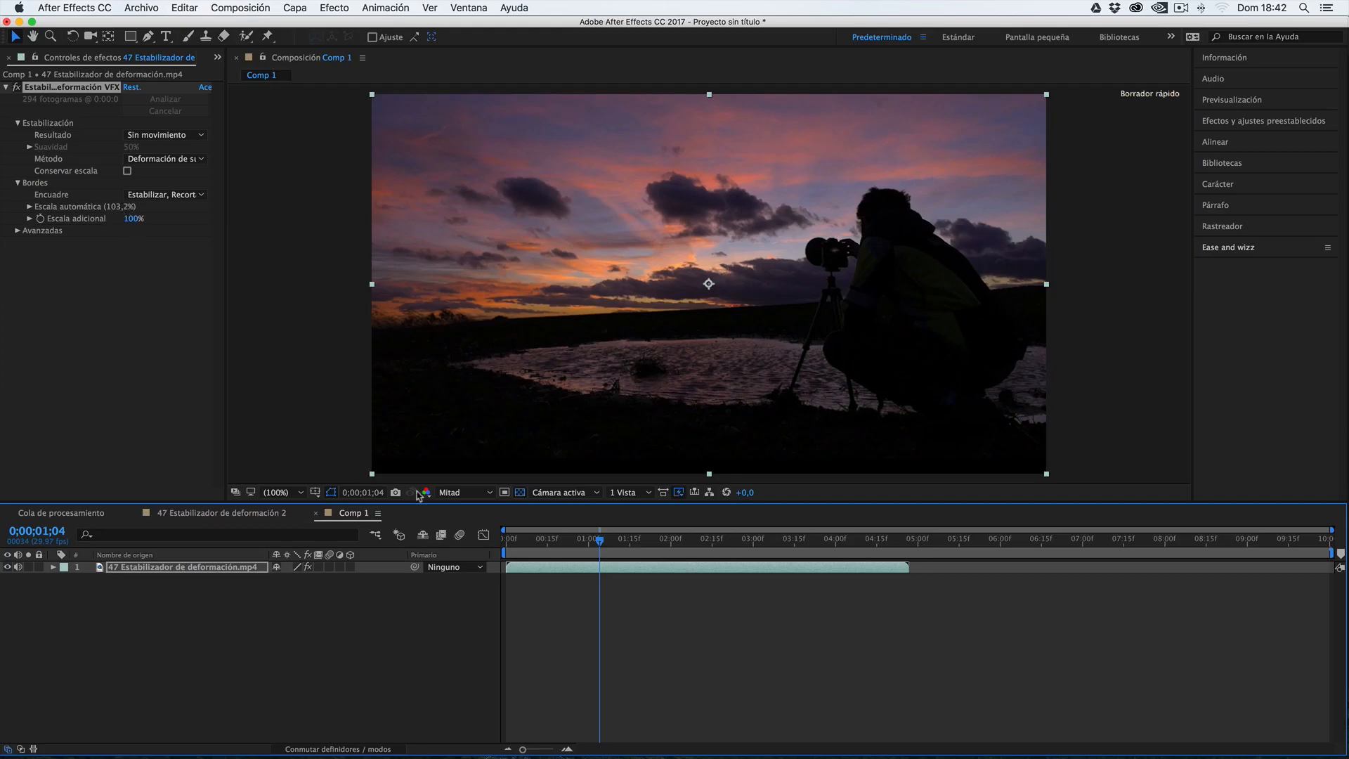
pyautogui.press('space')
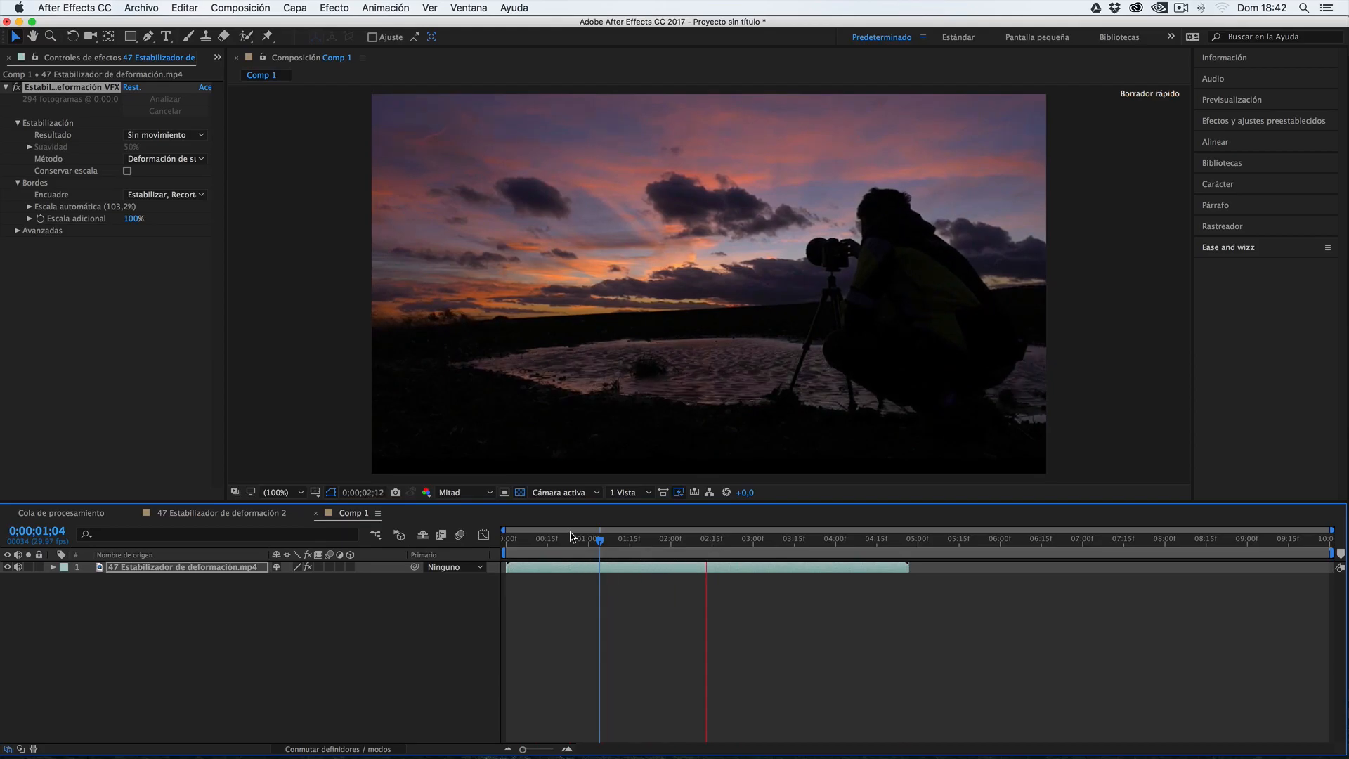
pyautogui.press('space')
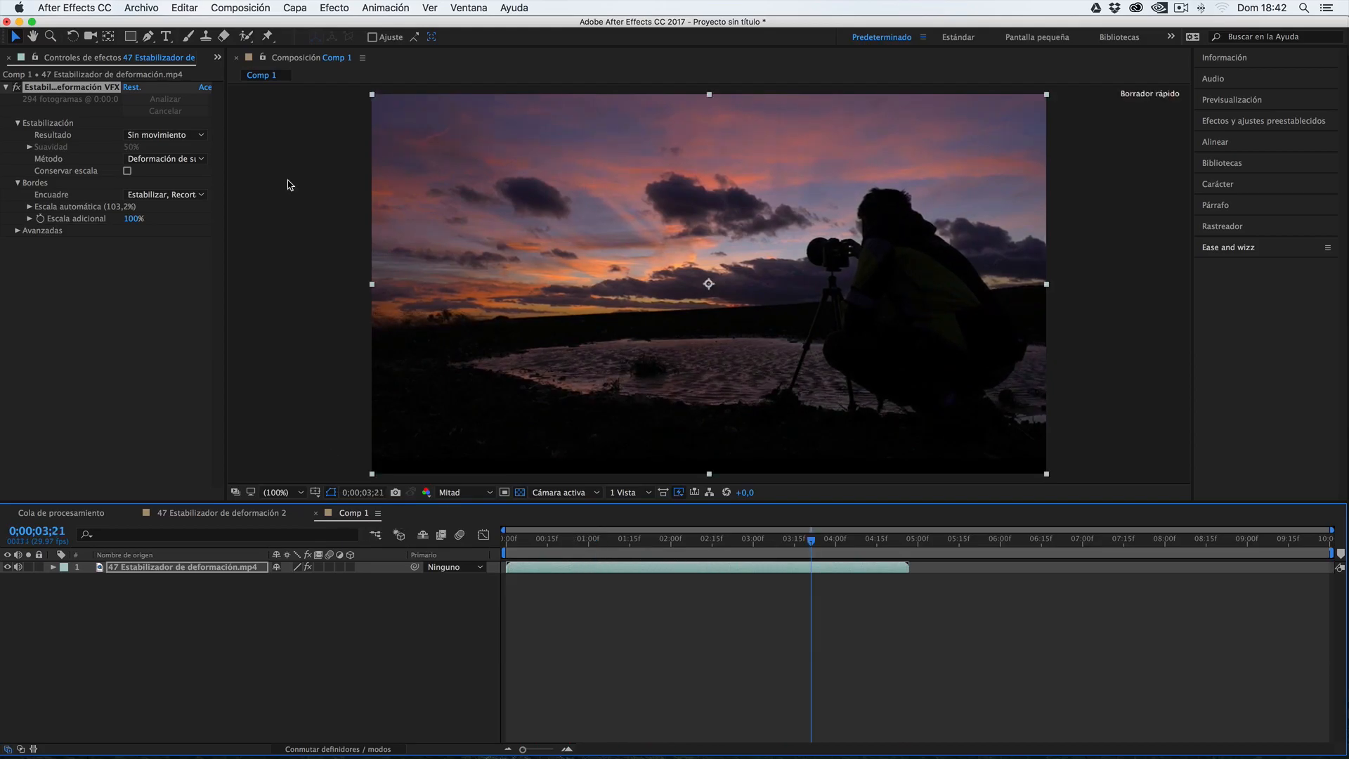
# - Create Comp 2 with the HDTV 1080 29,97 preset and add "47 Estabilizador de deformación 2.mp4" to it
pyautogui.click(236, 8)
pyautogui.click(492, 24)
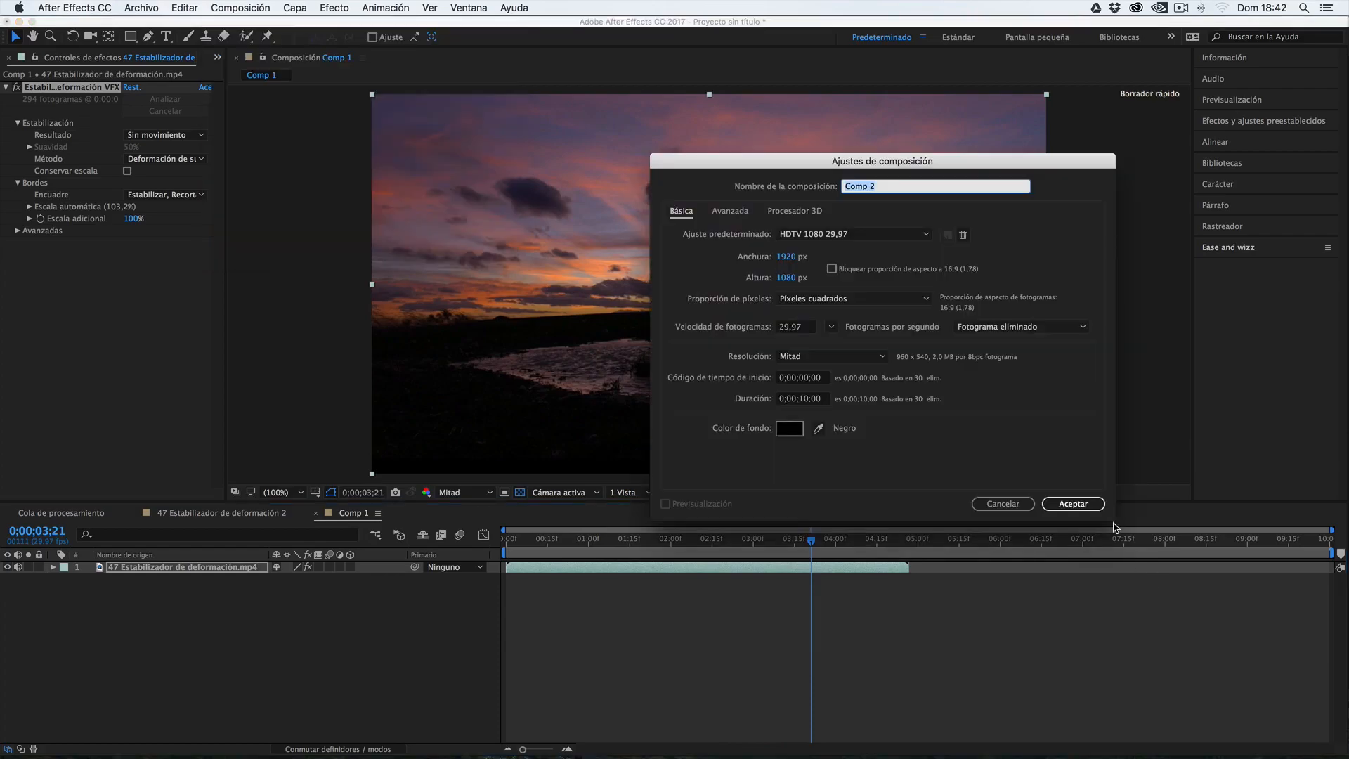
pyautogui.click(1074, 506)
pyautogui.click(4, 61)
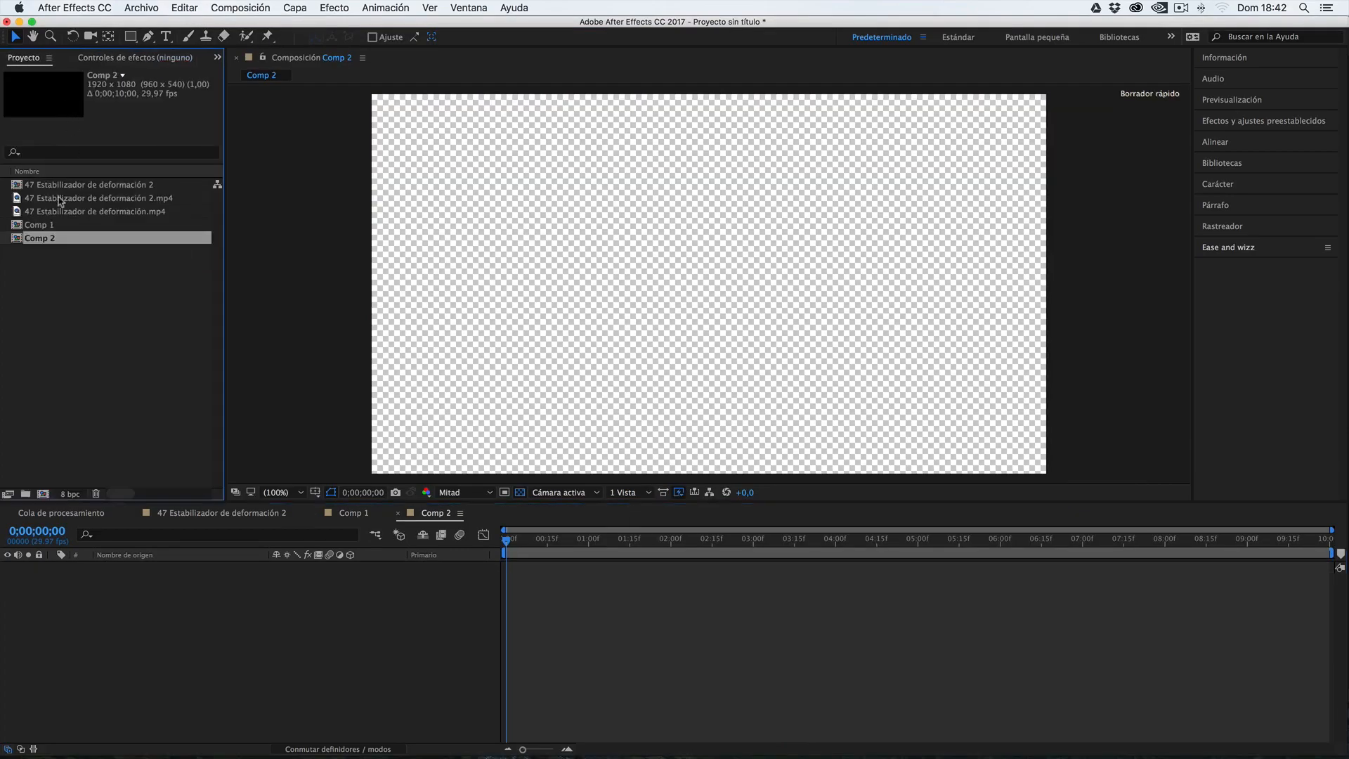
pyautogui.click(57, 214)
pyautogui.moveTo(67, 200); pyautogui.dragTo(127, 587)
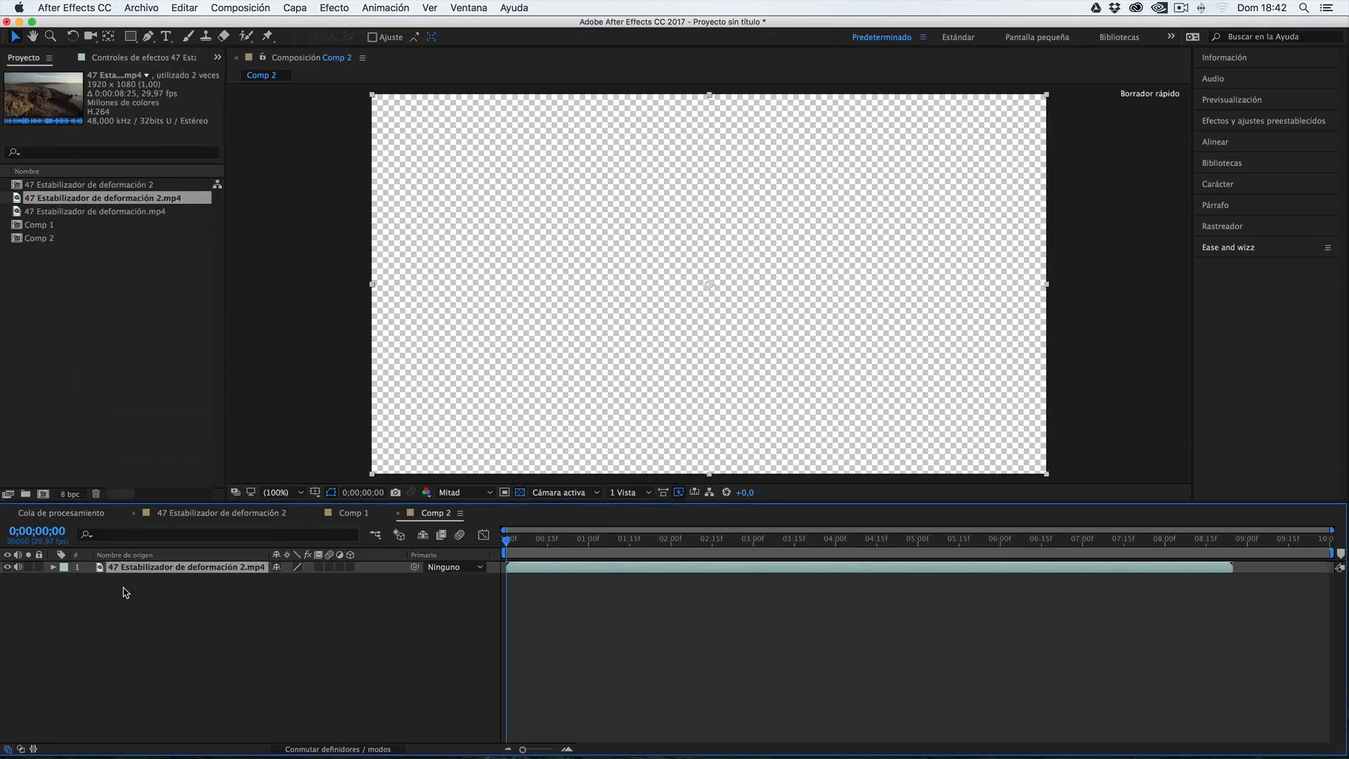
# - Preview the coastal clip in Comp 2 and end the work area at the clip's end, 0;00;08;25
pyautogui.press('space')
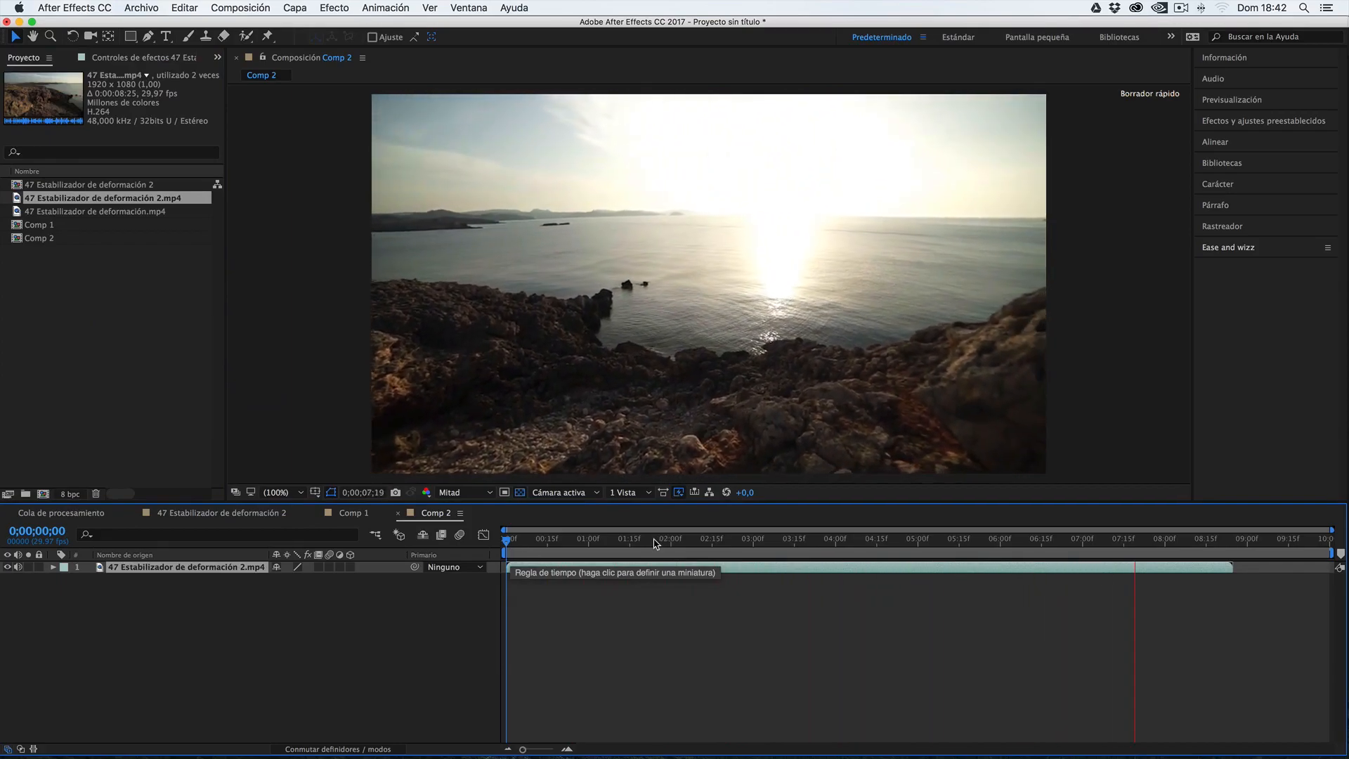
pyautogui.press('space')
pyautogui.moveTo(1272, 548); pyautogui.dragTo(1235, 550)
pyautogui.press('n')
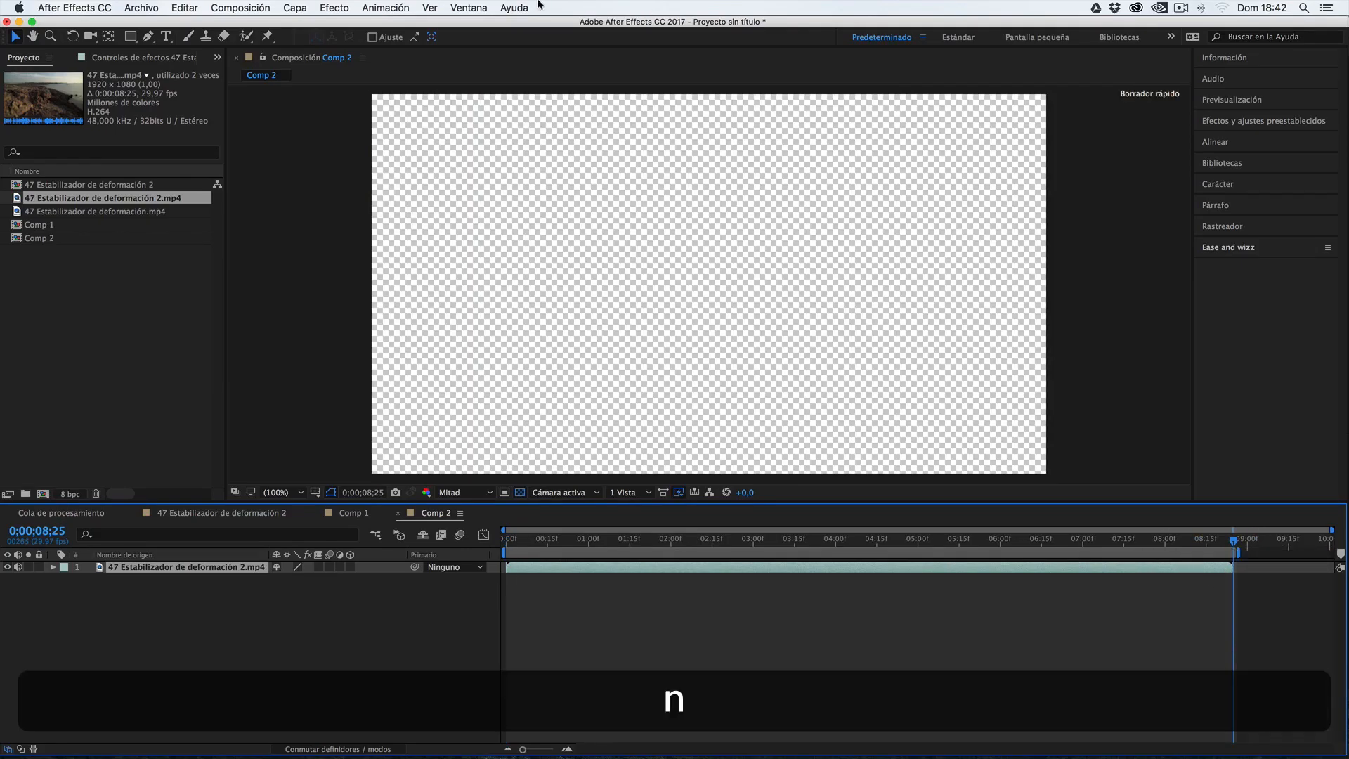
# - Apply Estabilizador deformación VFX to the coastal clip, enable Análisis detallado and cancel the running analysis
pyautogui.click(398, 6)
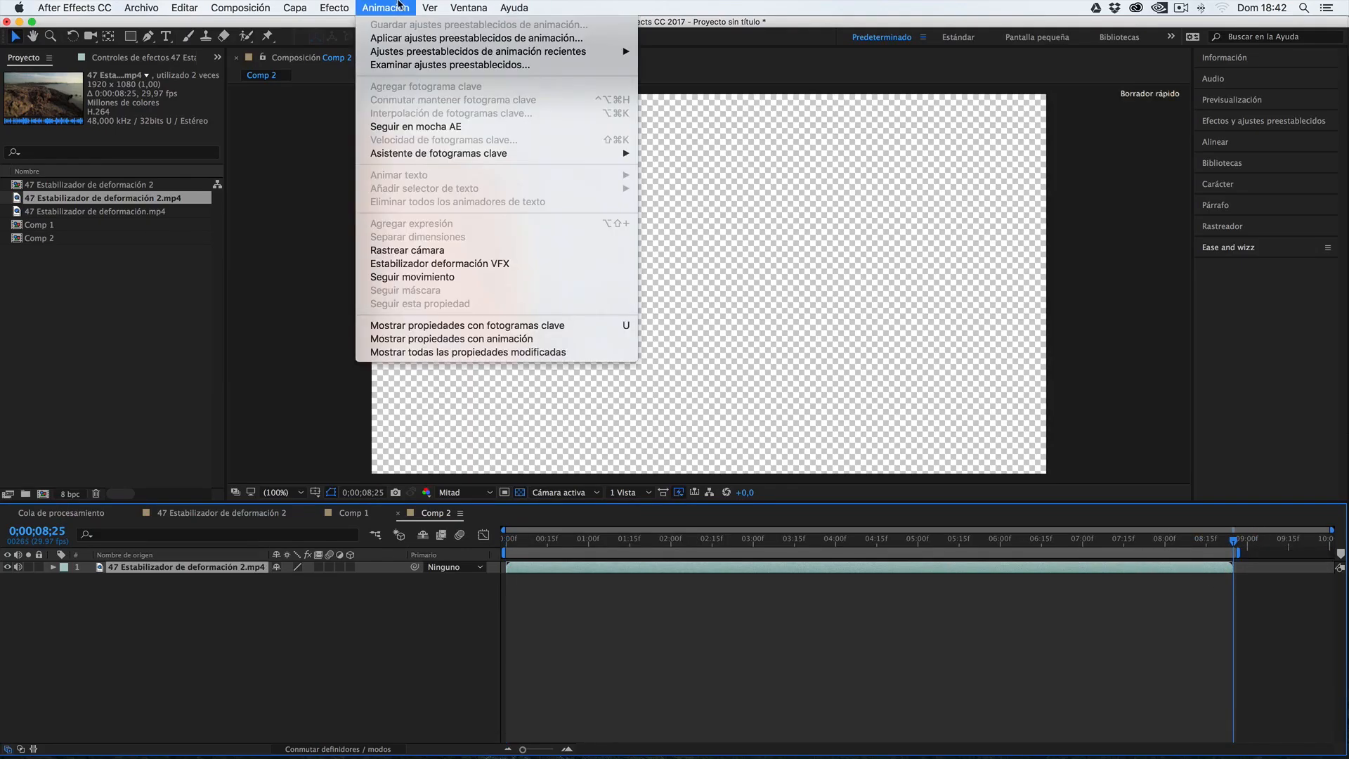
pyautogui.click(418, 263)
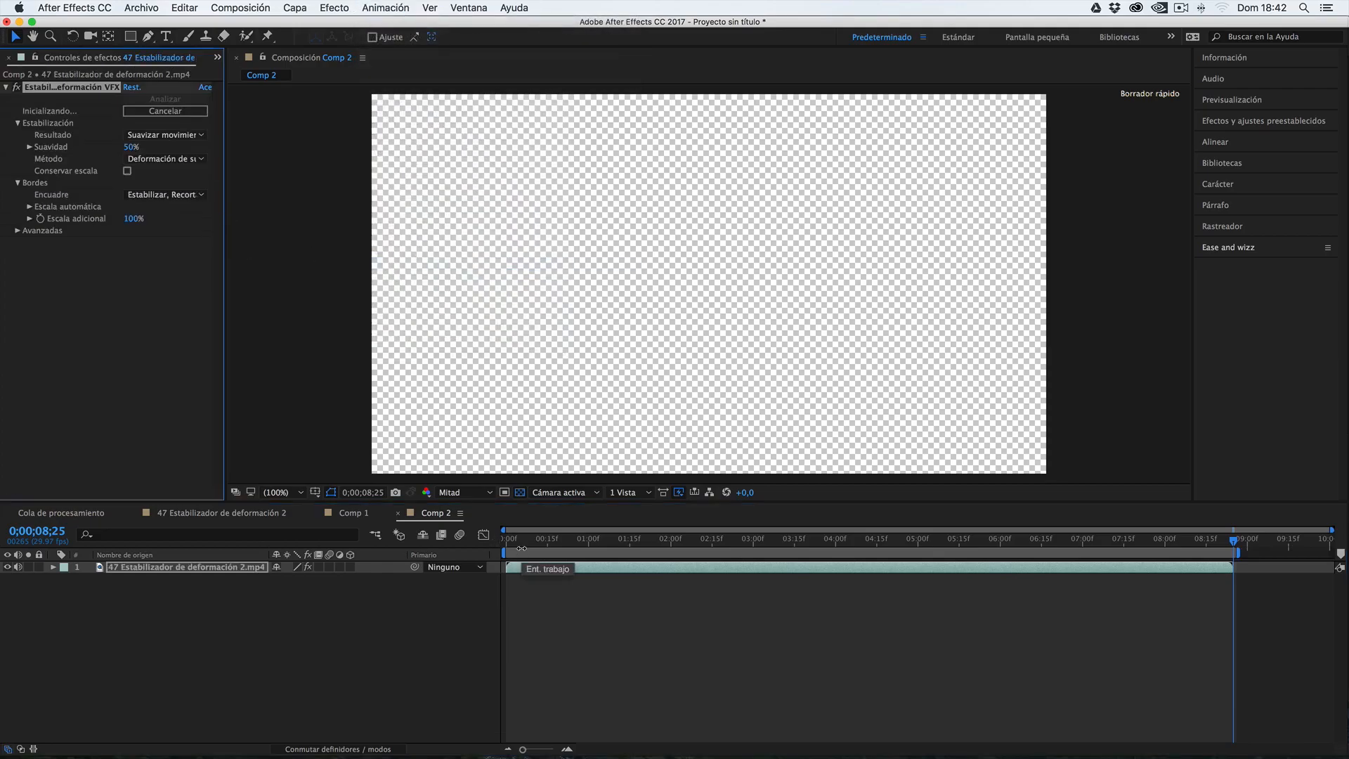
pyautogui.click(16, 231)
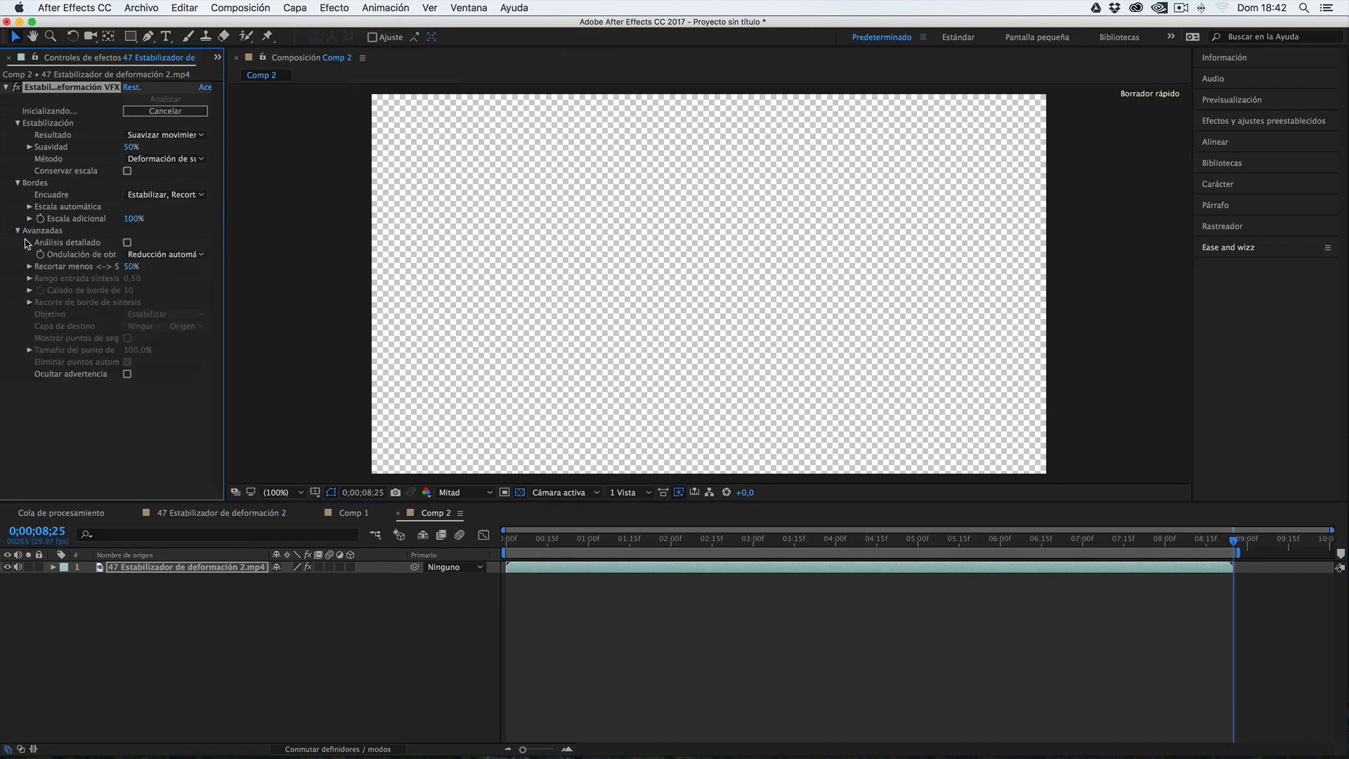
pyautogui.click(128, 242)
pyautogui.click(18, 230)
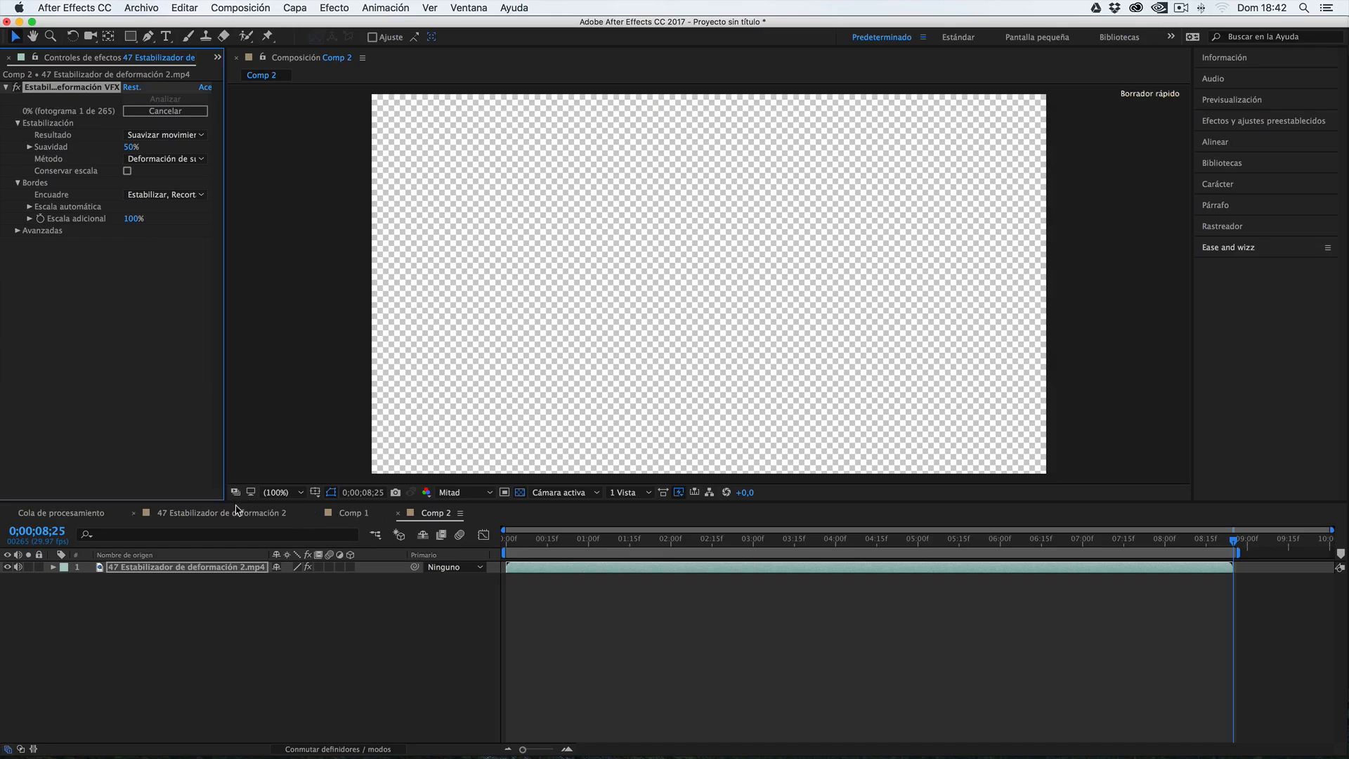
pyautogui.click(189, 111)
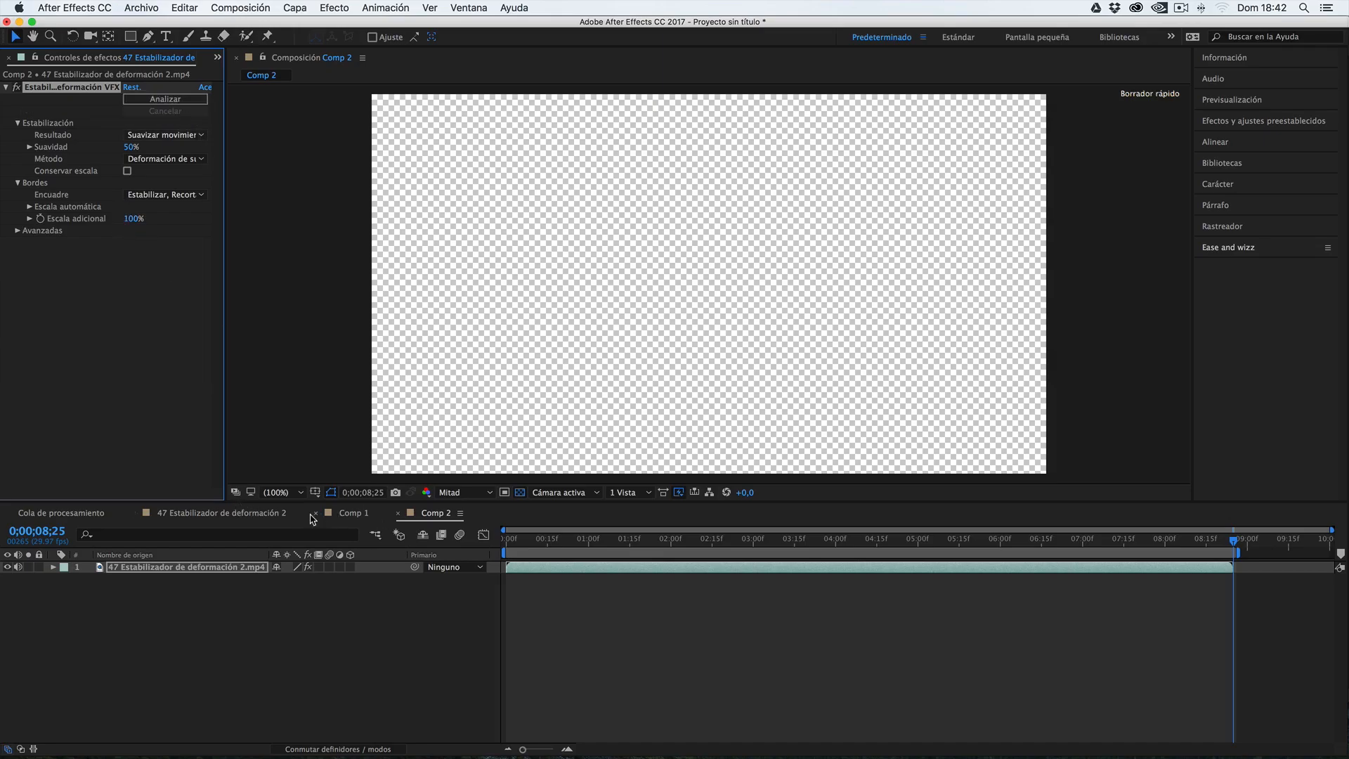
# - Switch to the composition "47 Estabilizador de deformación 2" and preview its stabilized coastal clip from the start
pyautogui.click(222, 513)
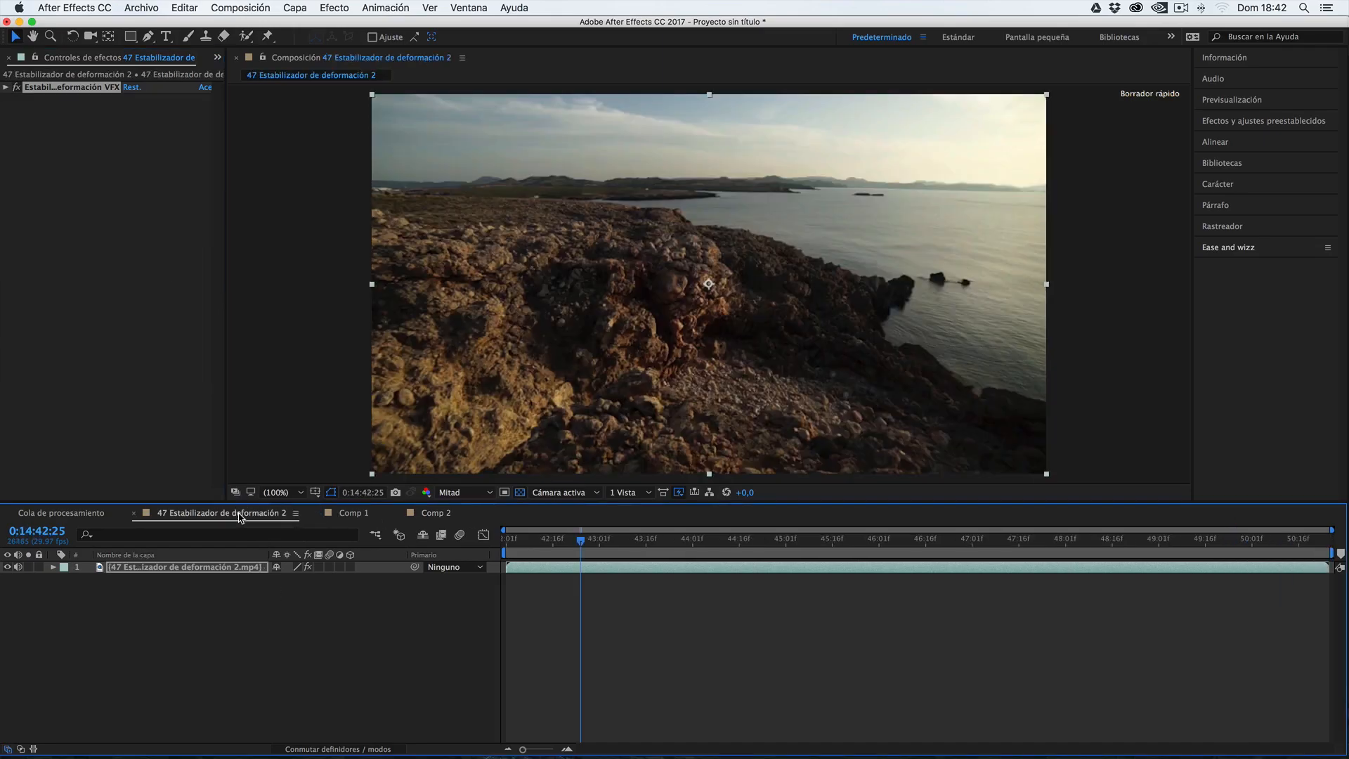
pyautogui.click(513, 542)
pyautogui.press('space')
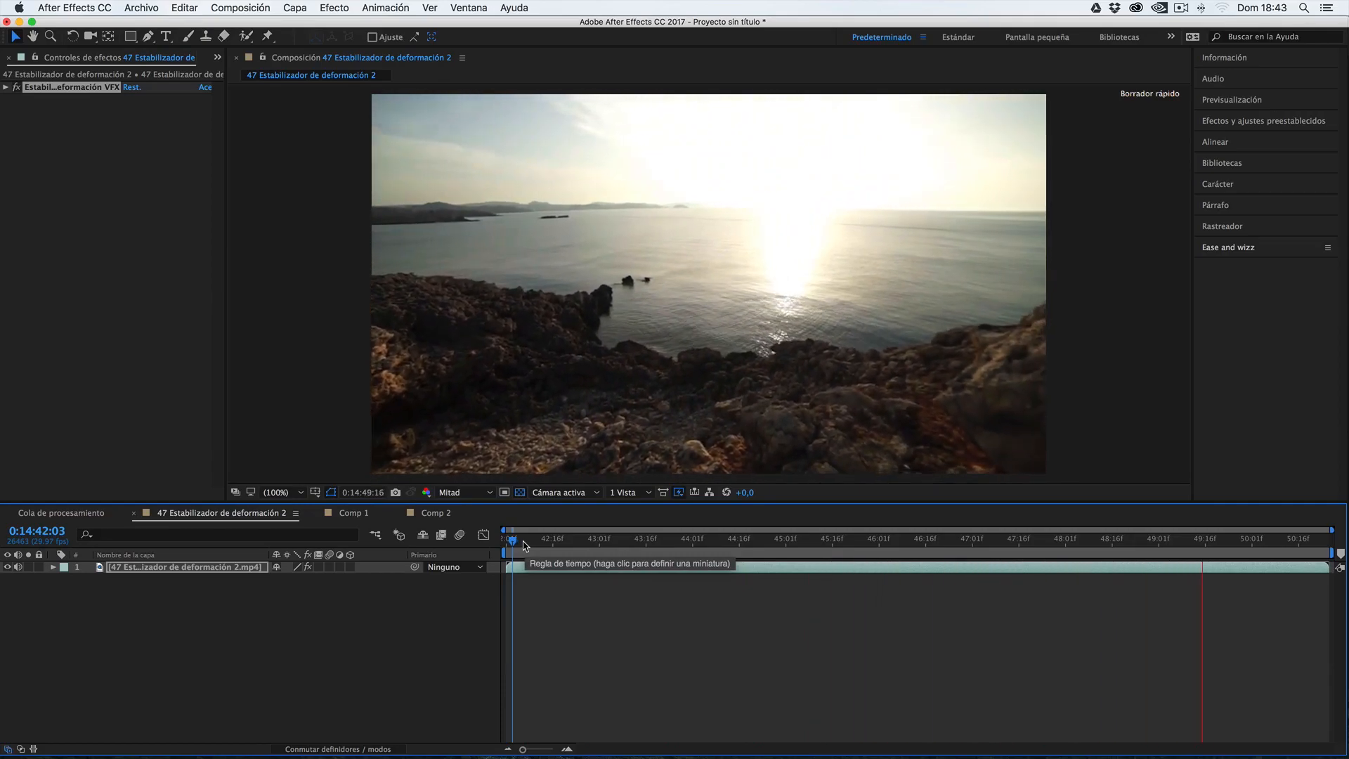
# - Examine the stabilizer's Resultado, Suavidad and Método options, keeping Suavizar movimiento and Deformación de subespacio
pyautogui.click(5, 87)
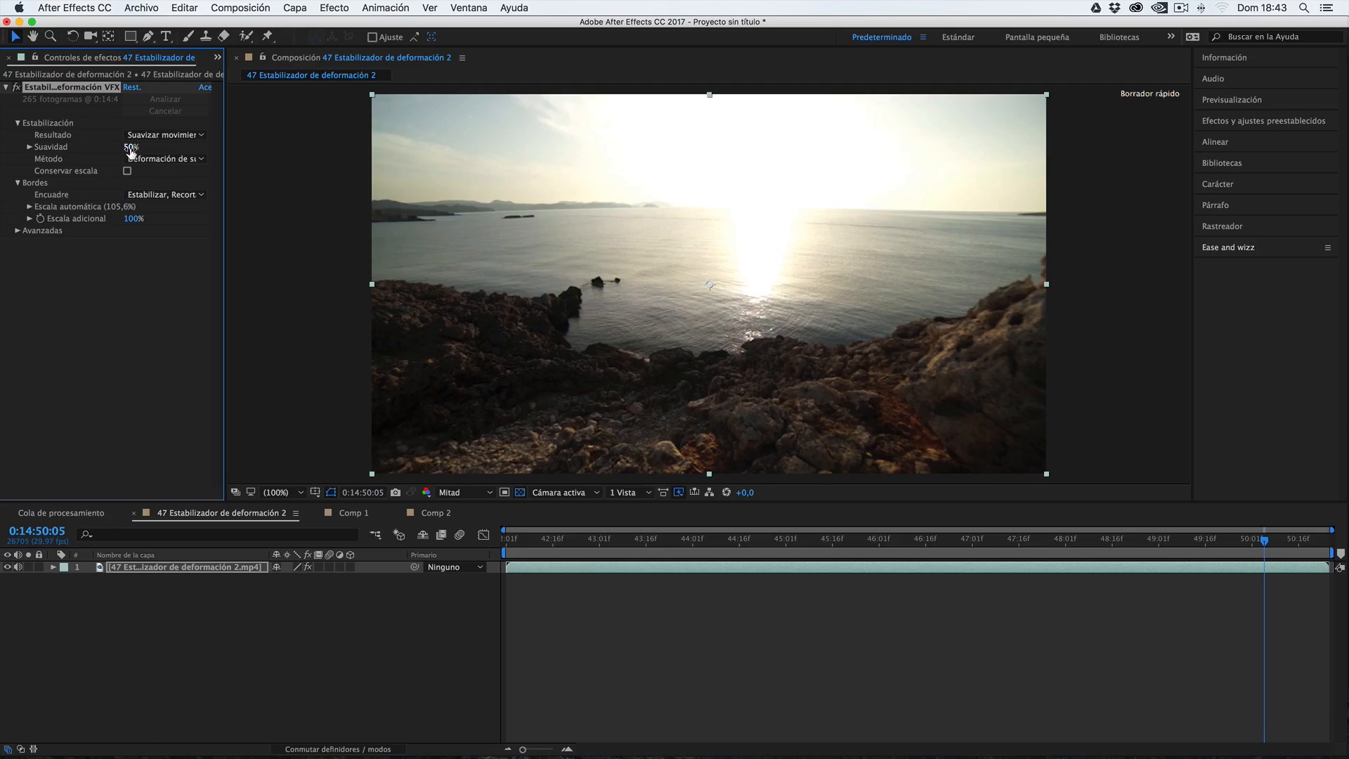
pyautogui.click(157, 136)
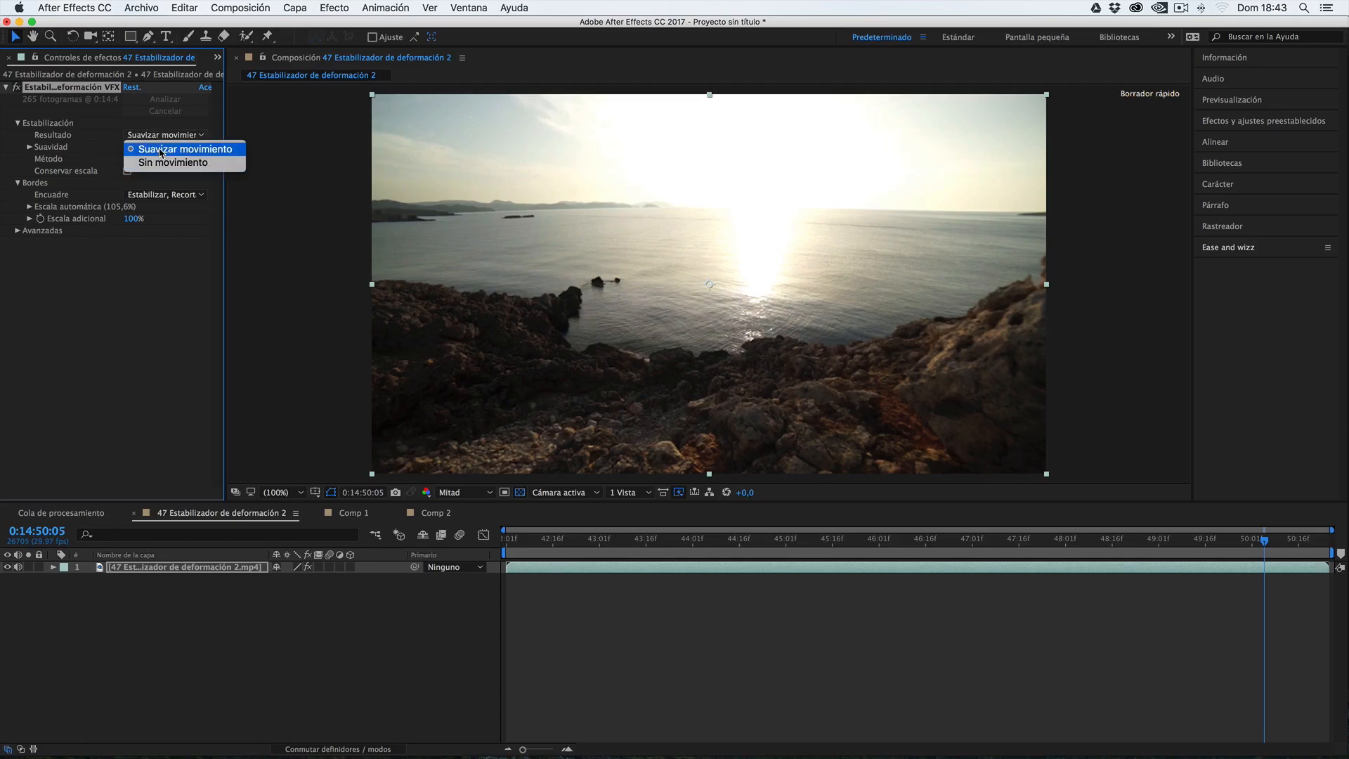
pyautogui.click(83, 149)
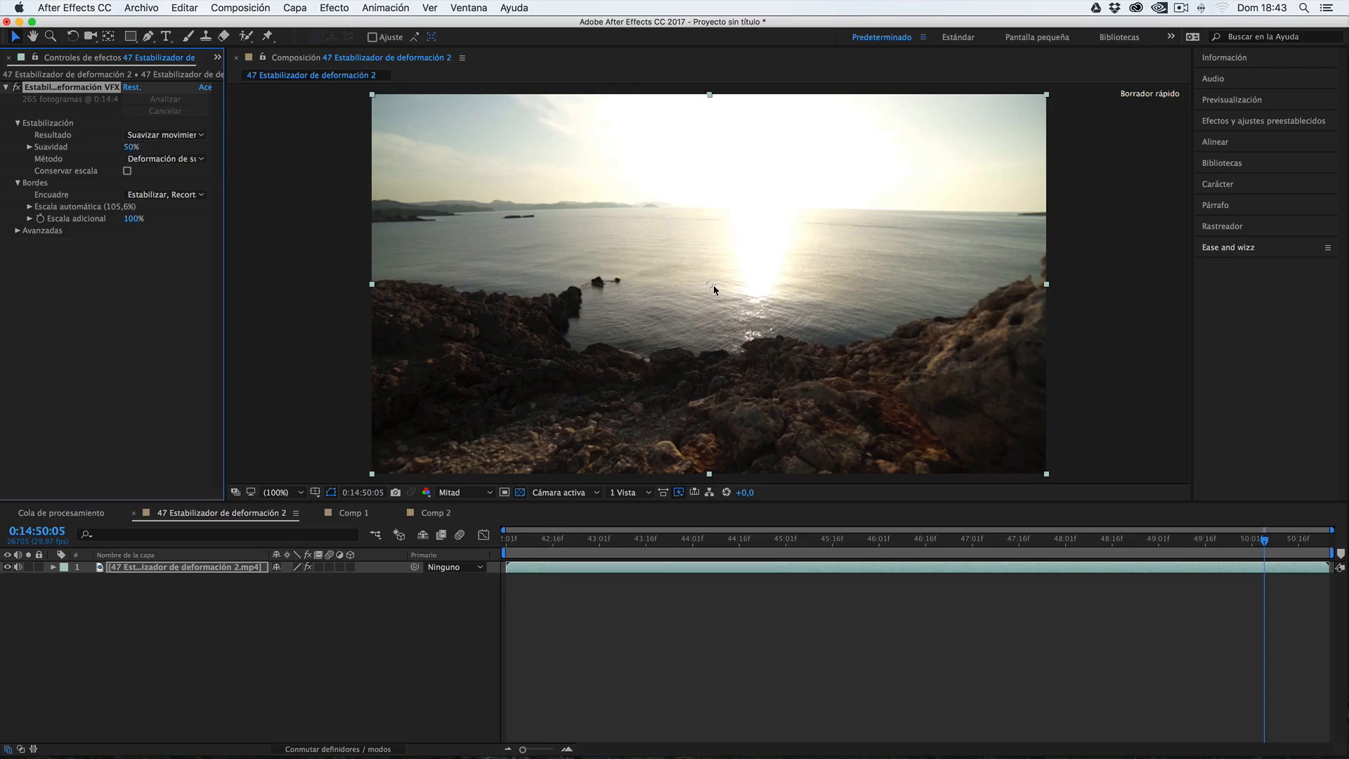
pyautogui.click(129, 147)
pyautogui.write('10')
pyautogui.press('Escape')
pyautogui.click(164, 159)
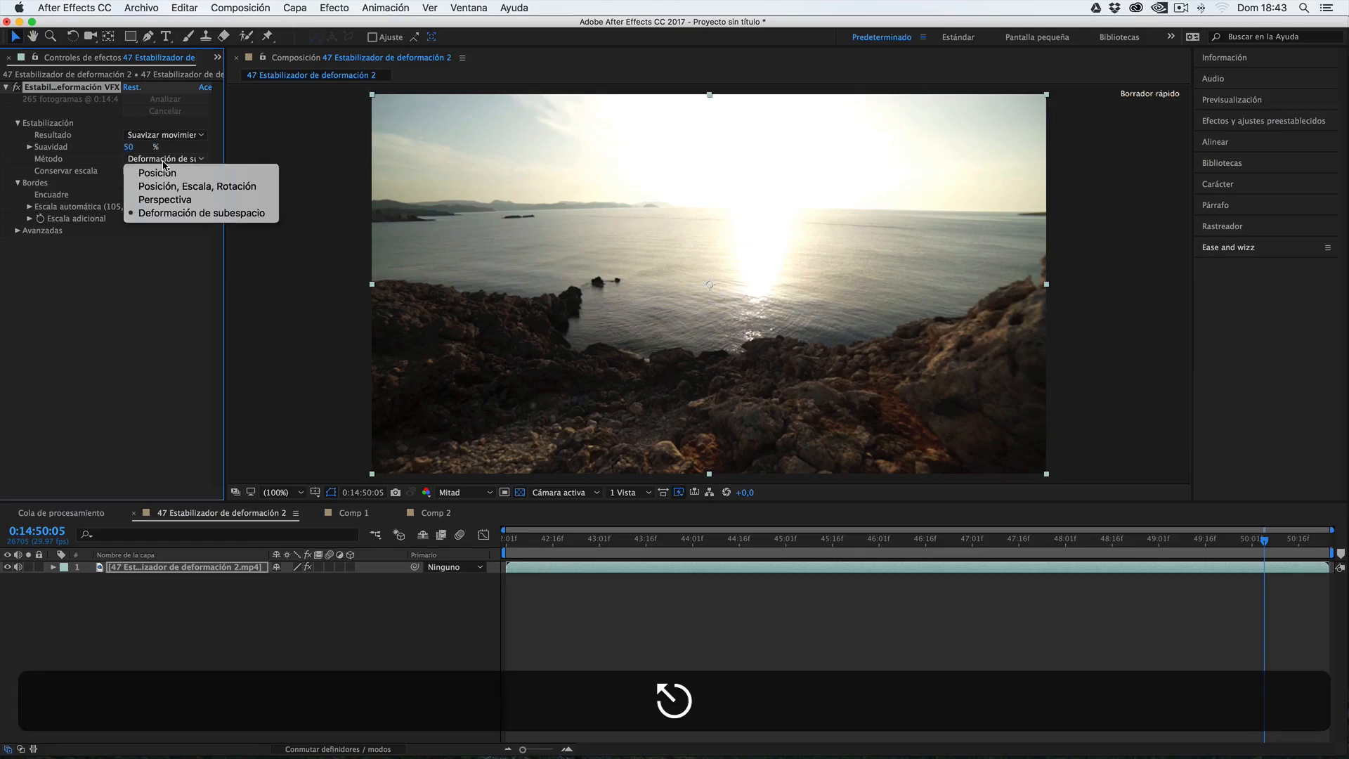
pyautogui.click(184, 215)
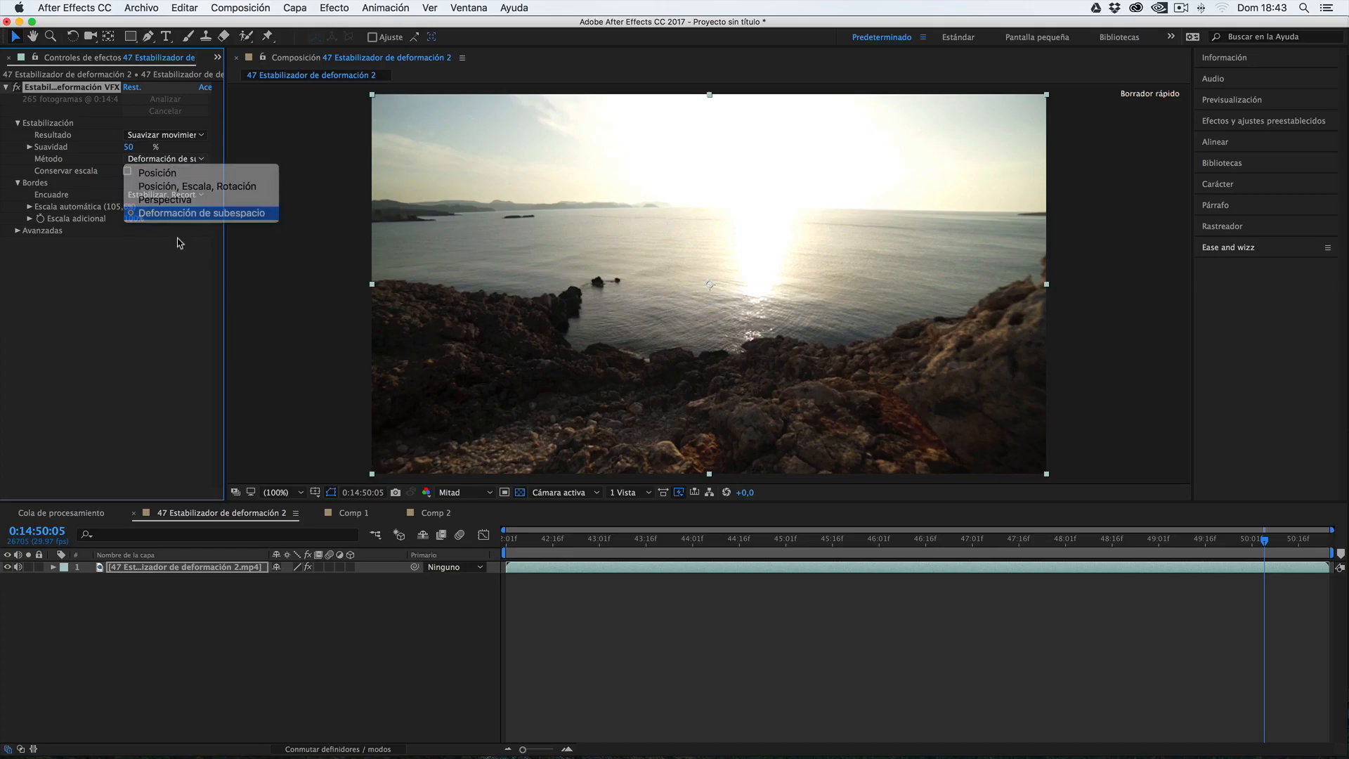
# - Play and scrub through the stabilized coastal clip to check its smoothness, and examine the Escala automática setting
pyautogui.click(518, 539)
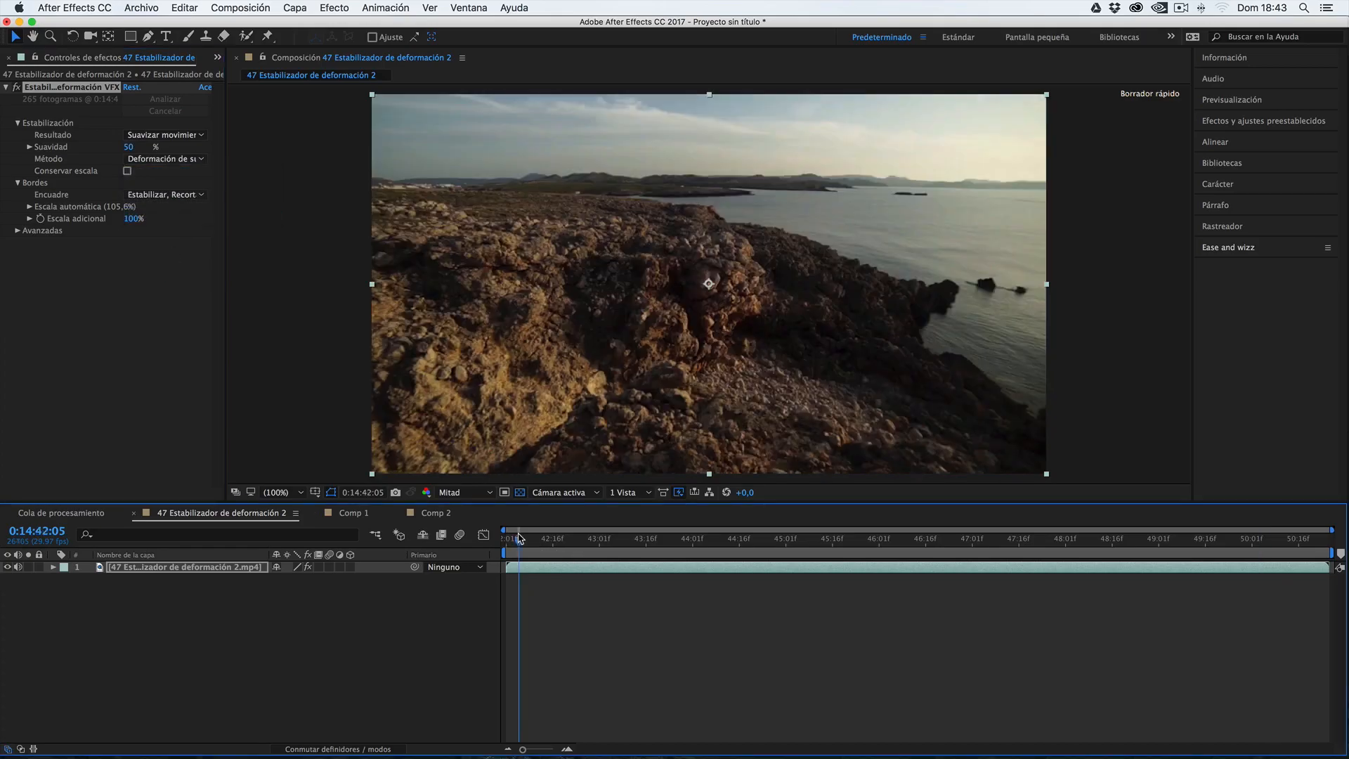
pyautogui.press('space')
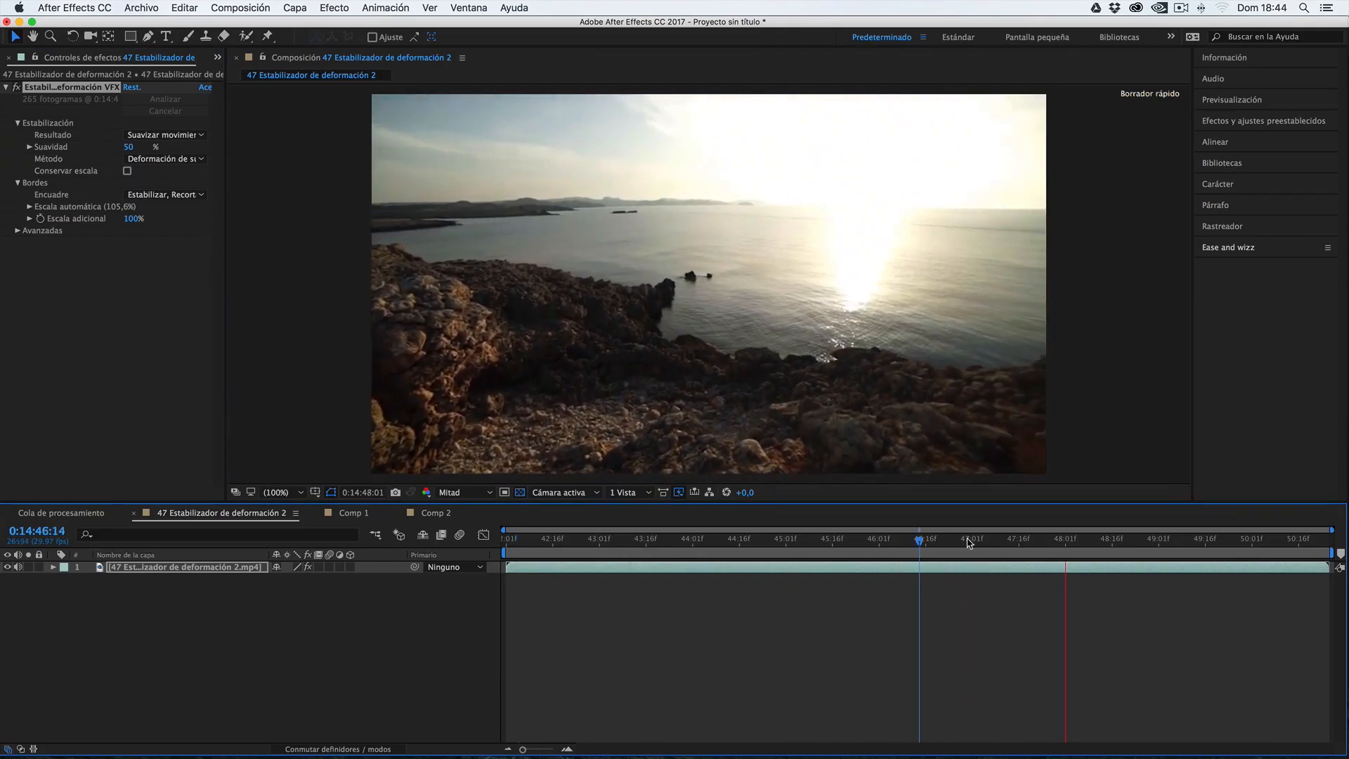
pyautogui.press('space')
pyautogui.click(74, 209)
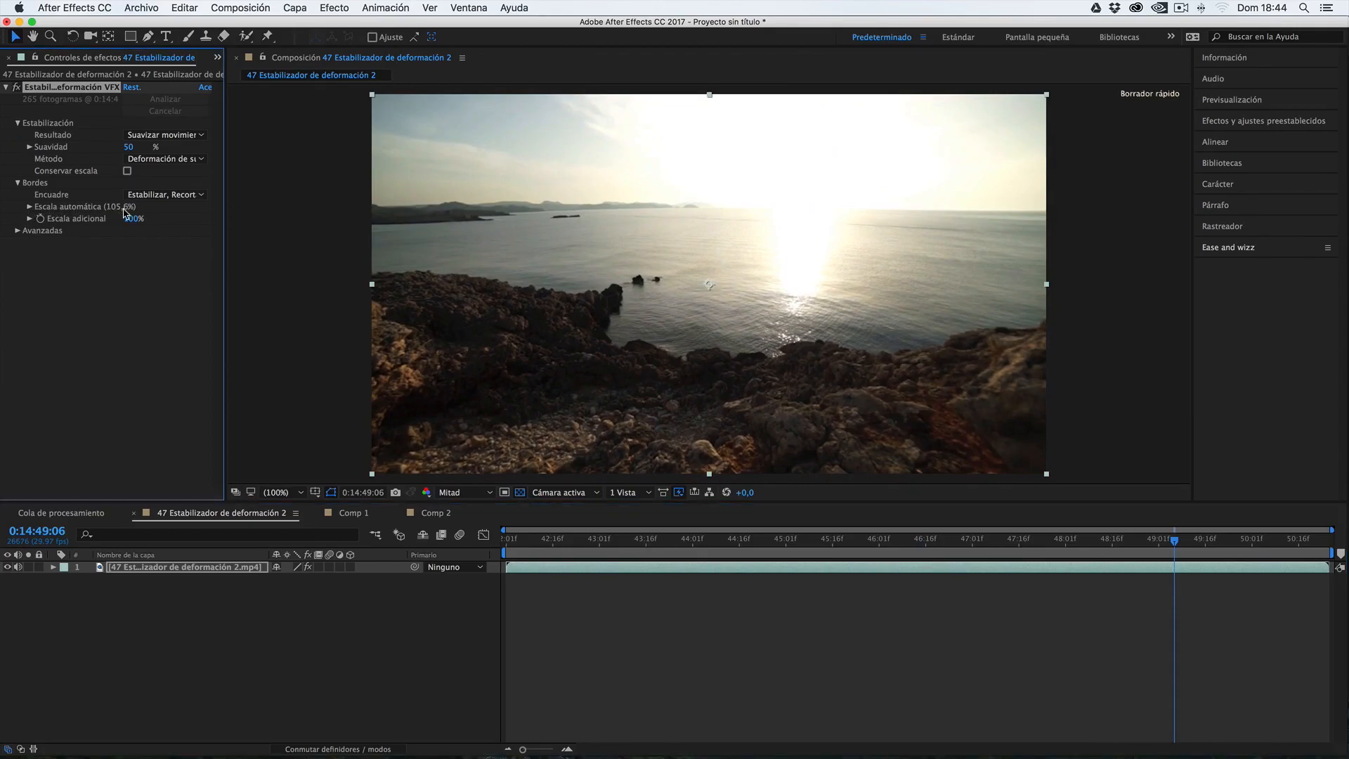
pyautogui.click(647, 541)
pyautogui.moveTo(645, 540); pyautogui.dragTo(694, 541)
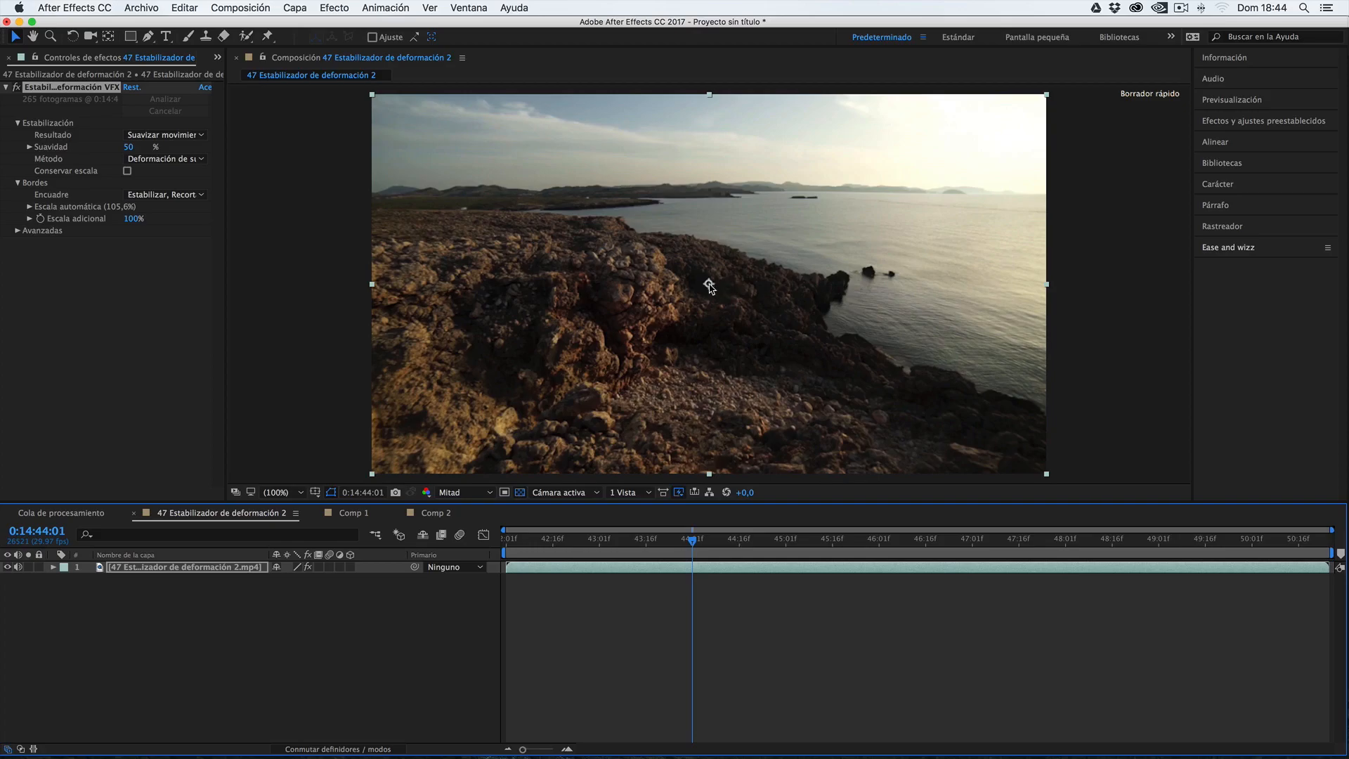
pyautogui.moveTo(759, 542); pyautogui.dragTo(981, 544)
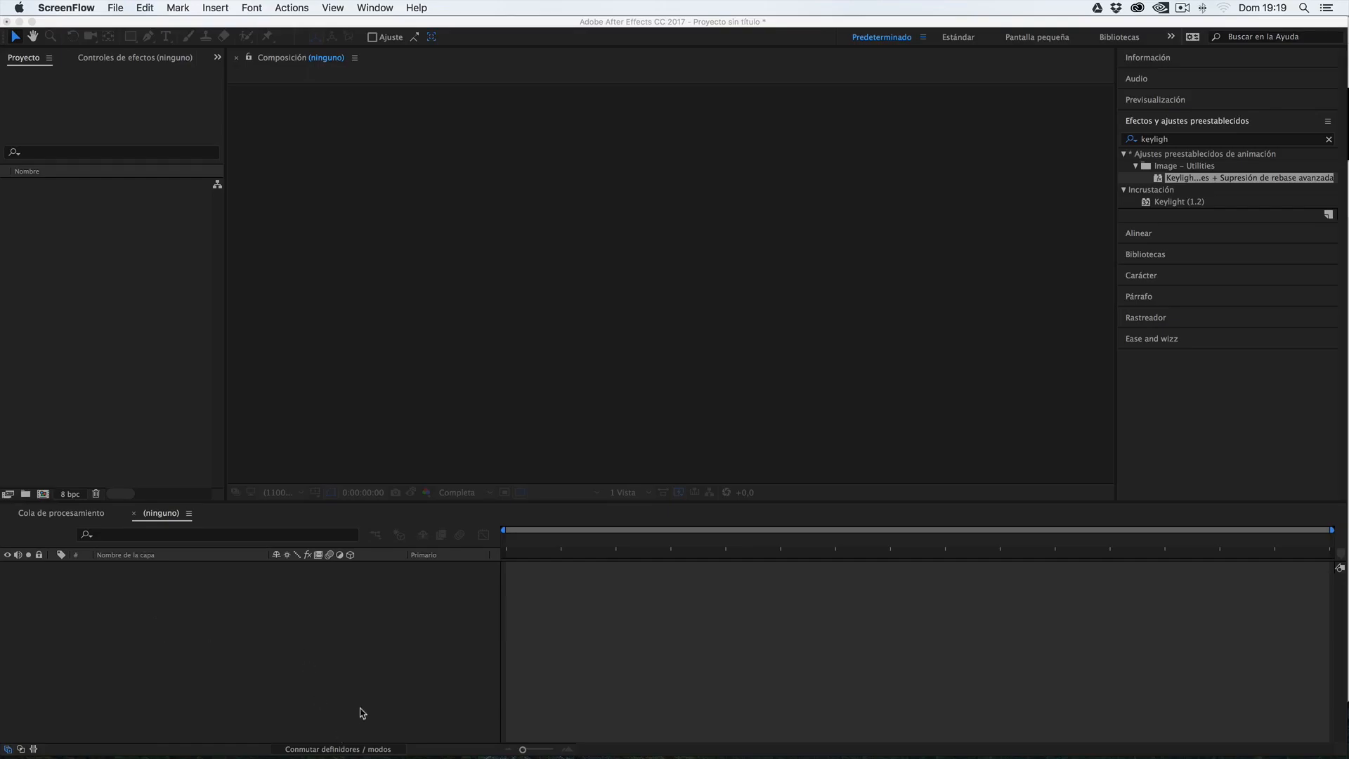
# - Switch to Finder and select Croma.mp4 in the folder "49 Croma Key con Keylight" to view its preview
pyautogui.moveTo(329, 752)
pyautogui.click(321, 735)
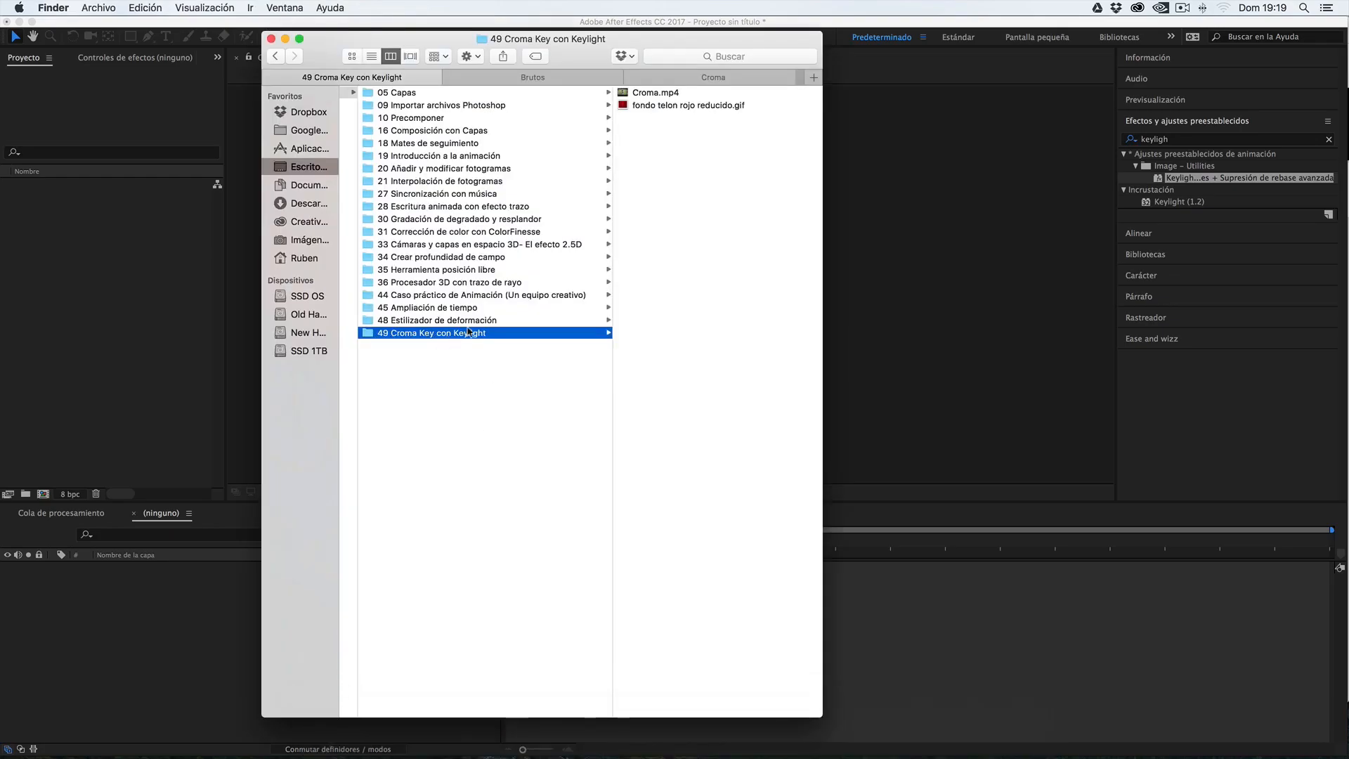
pyautogui.click(647, 93)
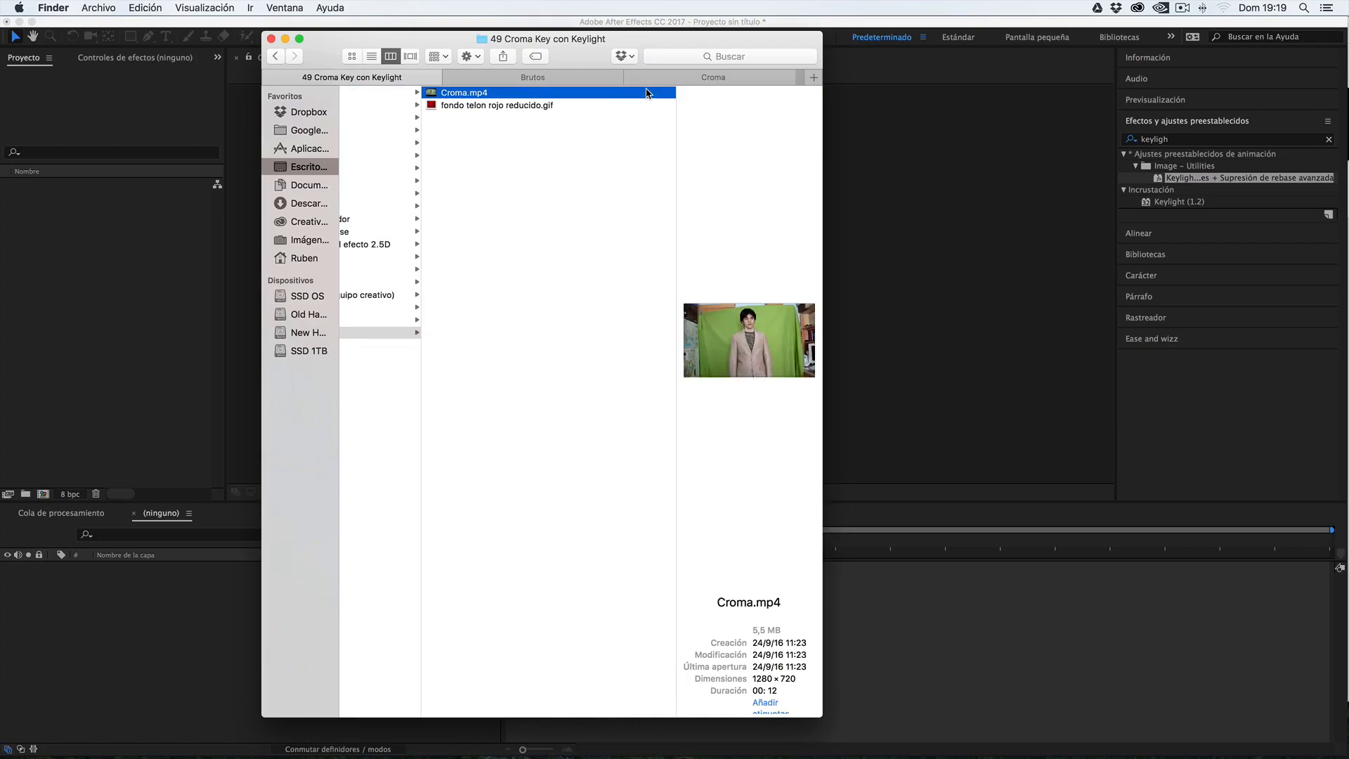
# - Play the Croma.mp4 preview to review the green-screen footage, and close it
pyautogui.moveTo(759, 378)
pyautogui.press('space')
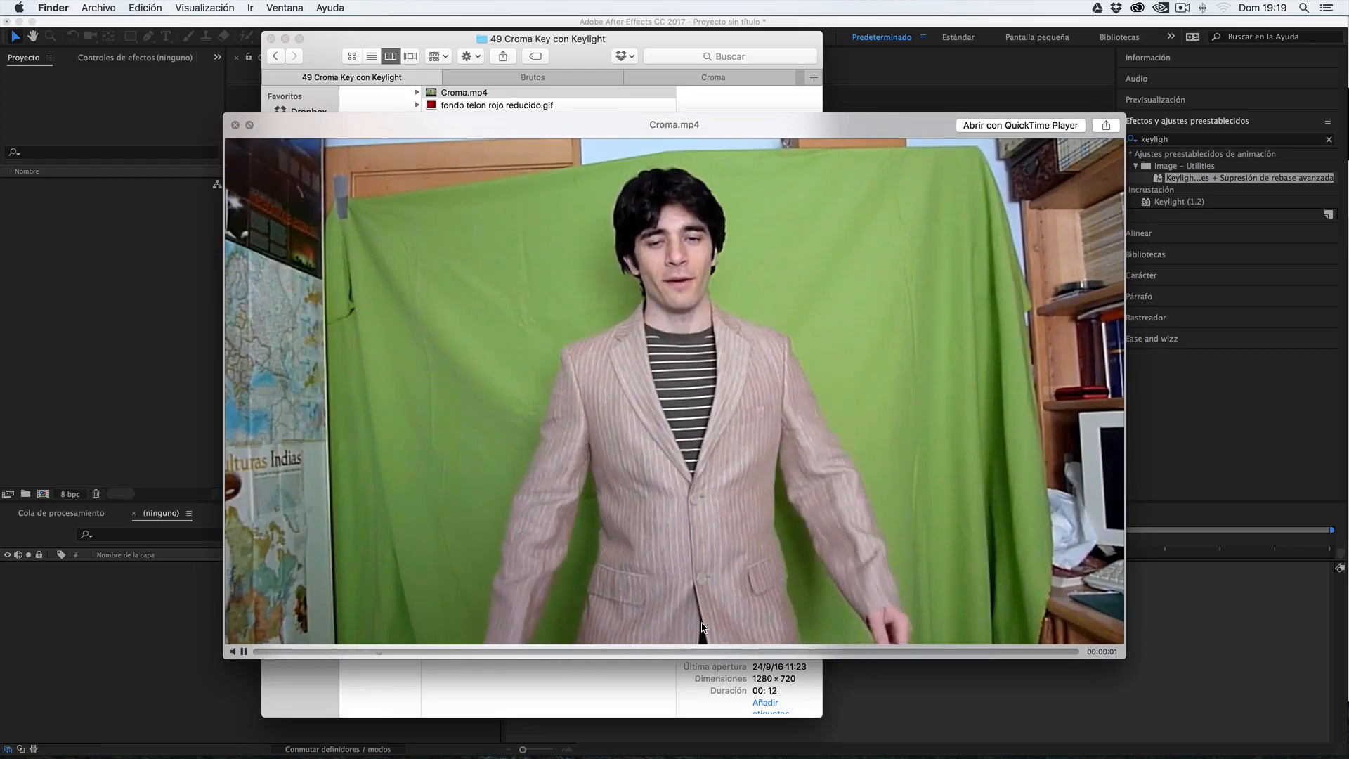
pyautogui.press('XF86AudioRaiseVolume')
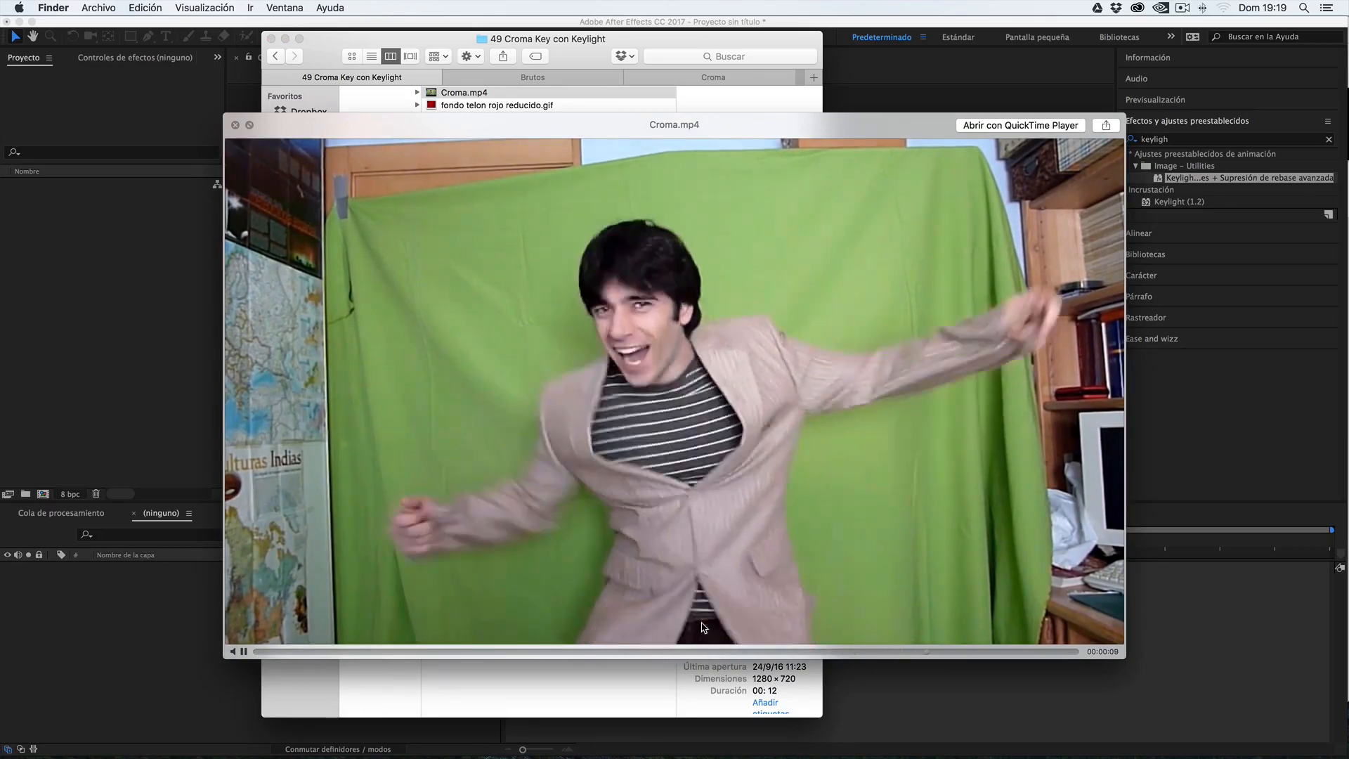
pyautogui.press('space')
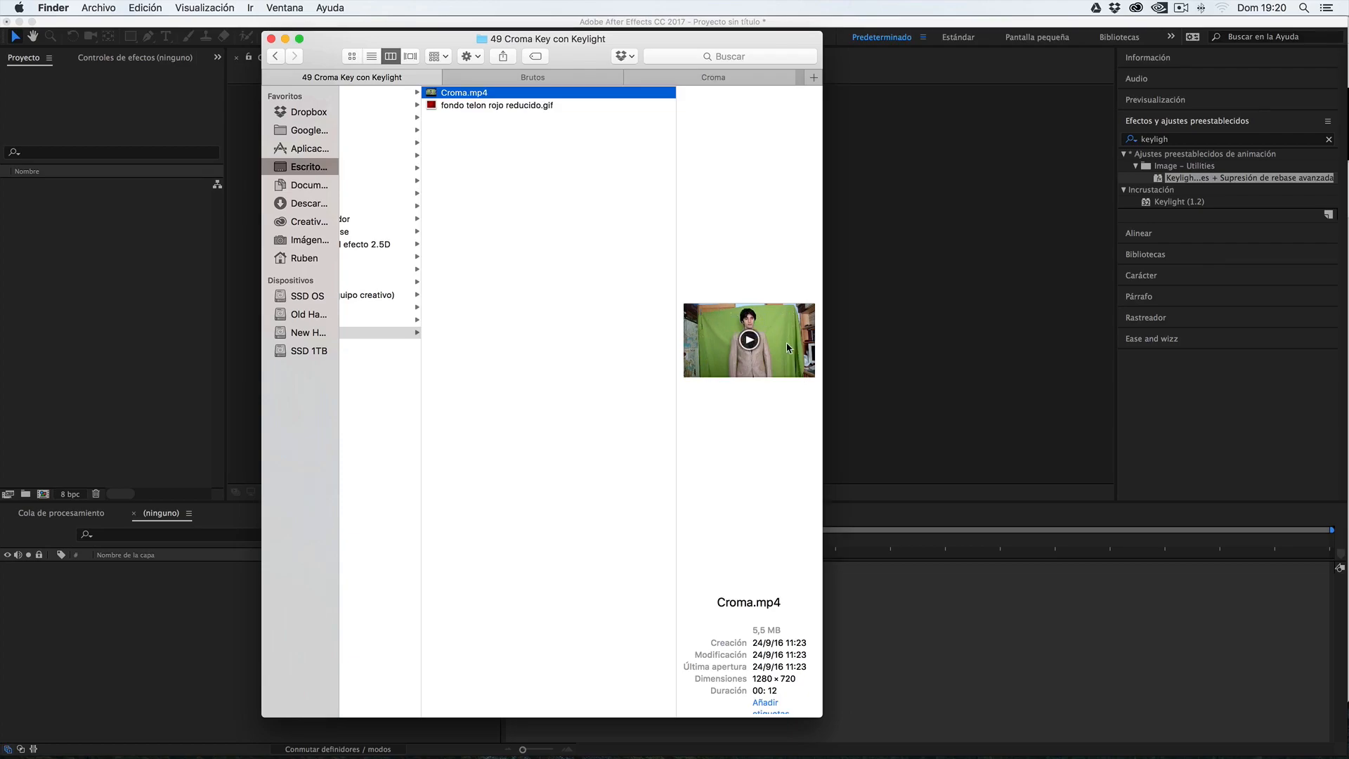
# - Import Croma.mp4 and fondo telon rojo reducido.gif, and create a composition from Croma.mp4 with its playback previewed
pyautogui.press('super')
pyautogui.keyDown('super'); pyautogui.click(451, 106); pyautogui.keyUp('super')
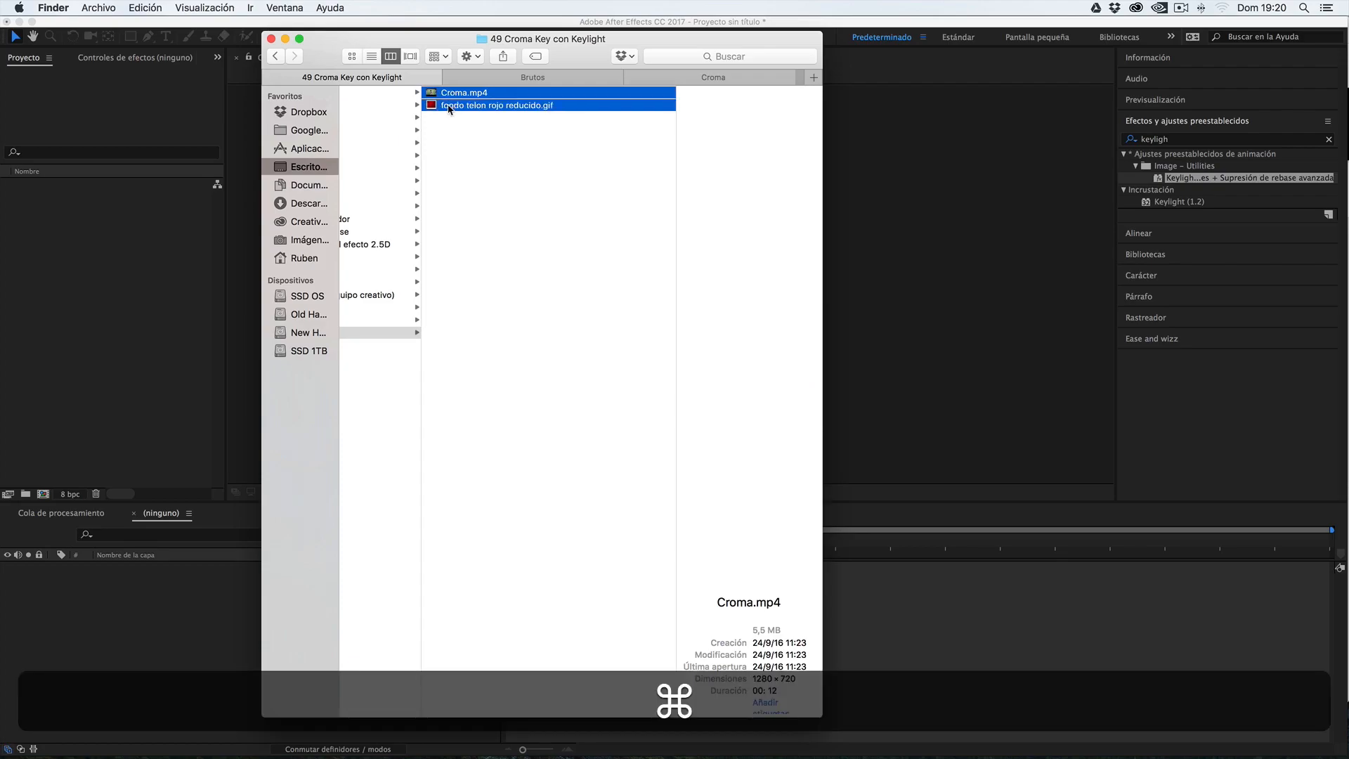
pyautogui.moveTo(449, 106); pyautogui.dragTo(112, 612)
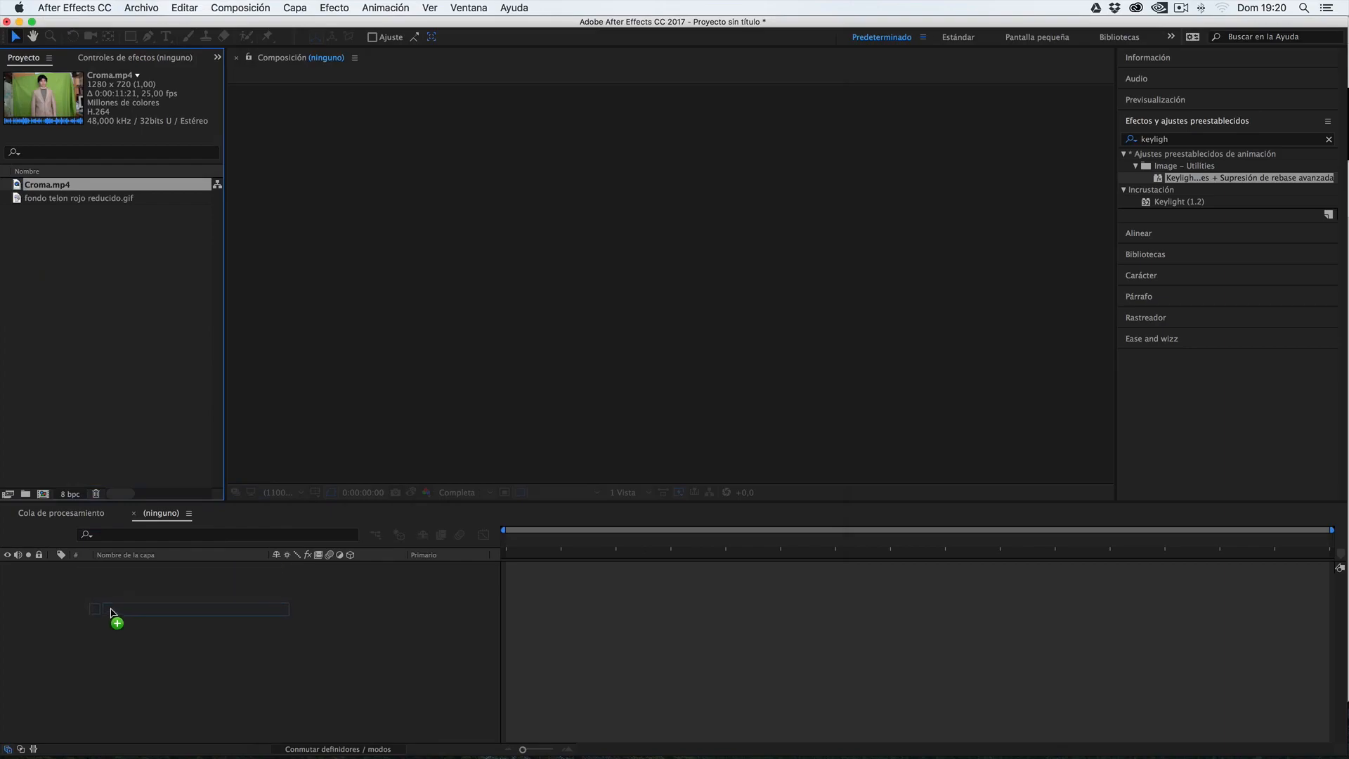
pyautogui.moveTo(507, 537); pyautogui.dragTo(687, 534)
pyautogui.press('space')
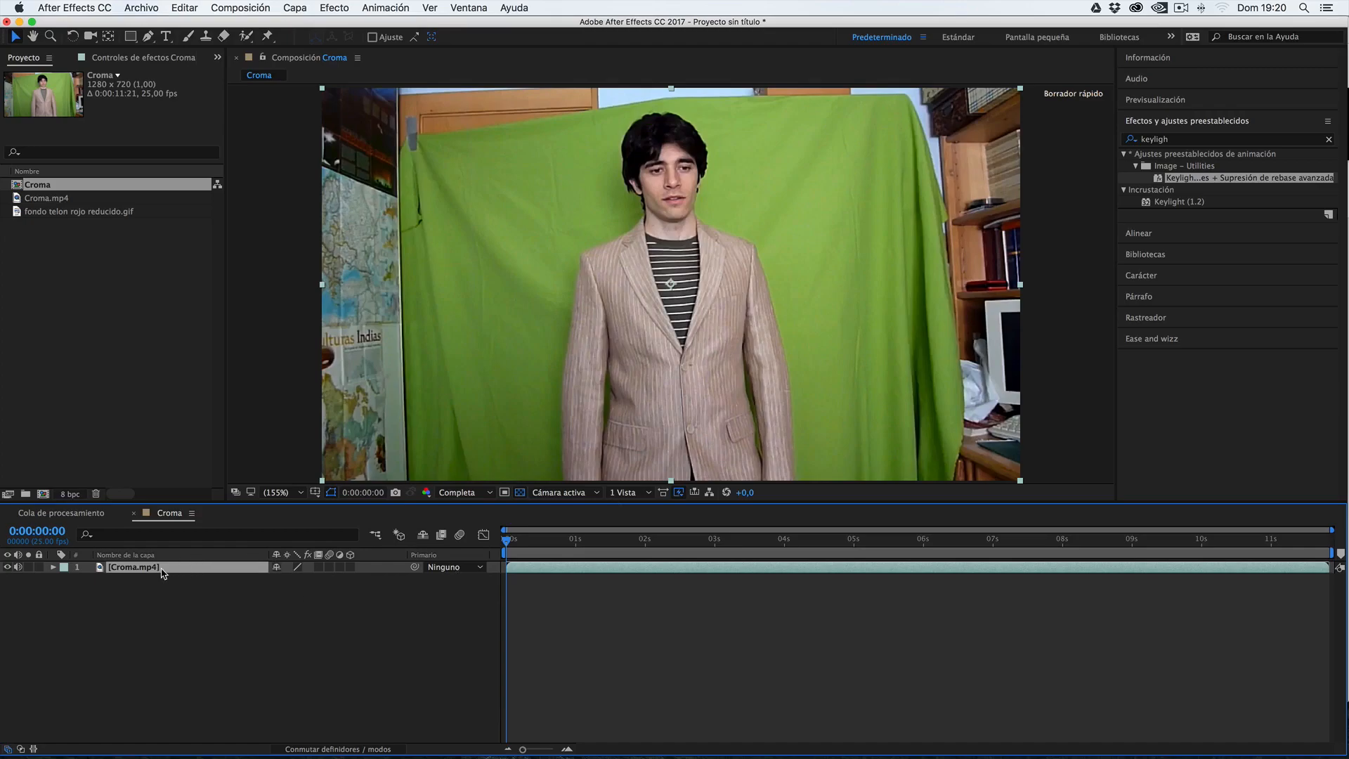
# - Draw a closed Pen mask on the Croma.mp4 layer loosely around the man, inside the green cloth and down to the frame's lower edge
pyautogui.press('g')
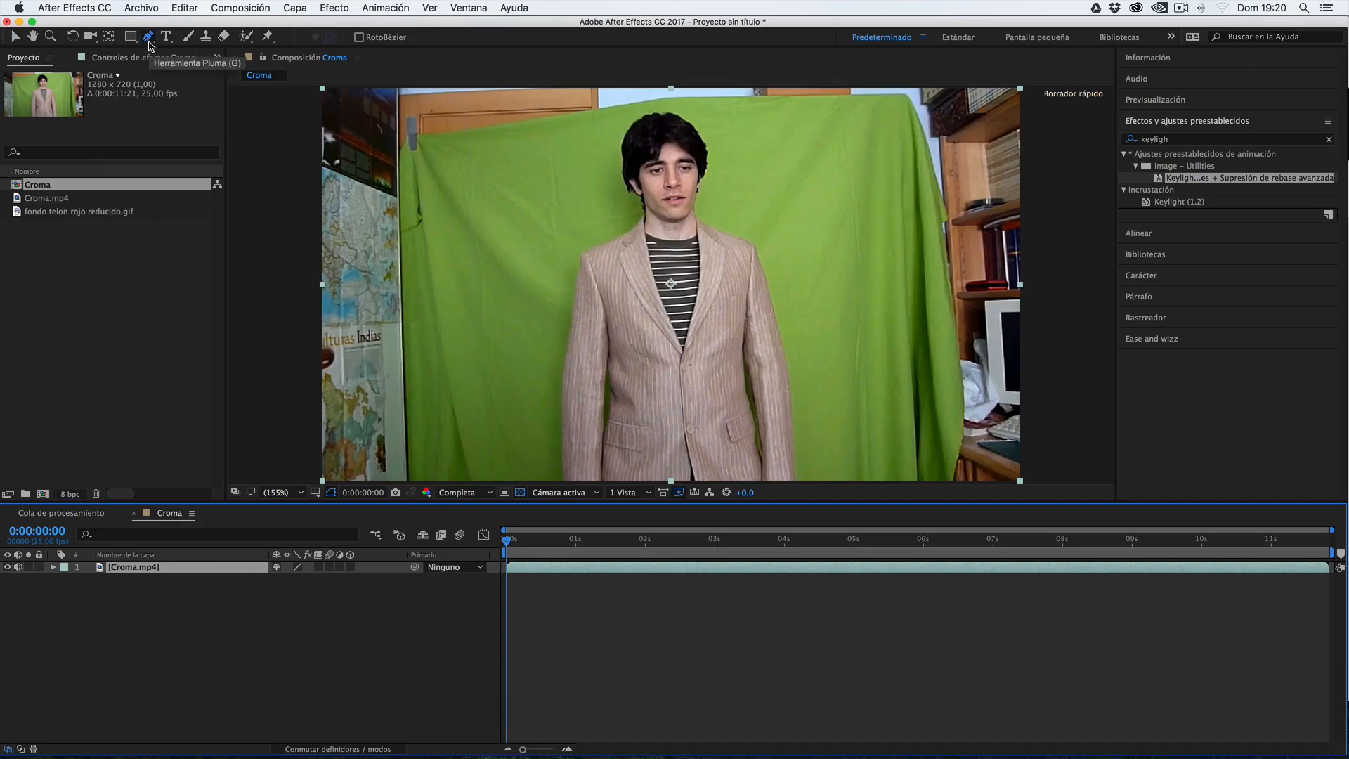
pyautogui.click(474, 472)
pyautogui.click(458, 398)
pyautogui.click(441, 229)
pyautogui.click(461, 156)
pyautogui.click(494, 134)
pyautogui.click(569, 118)
pyautogui.click(659, 100)
pyautogui.click(694, 98)
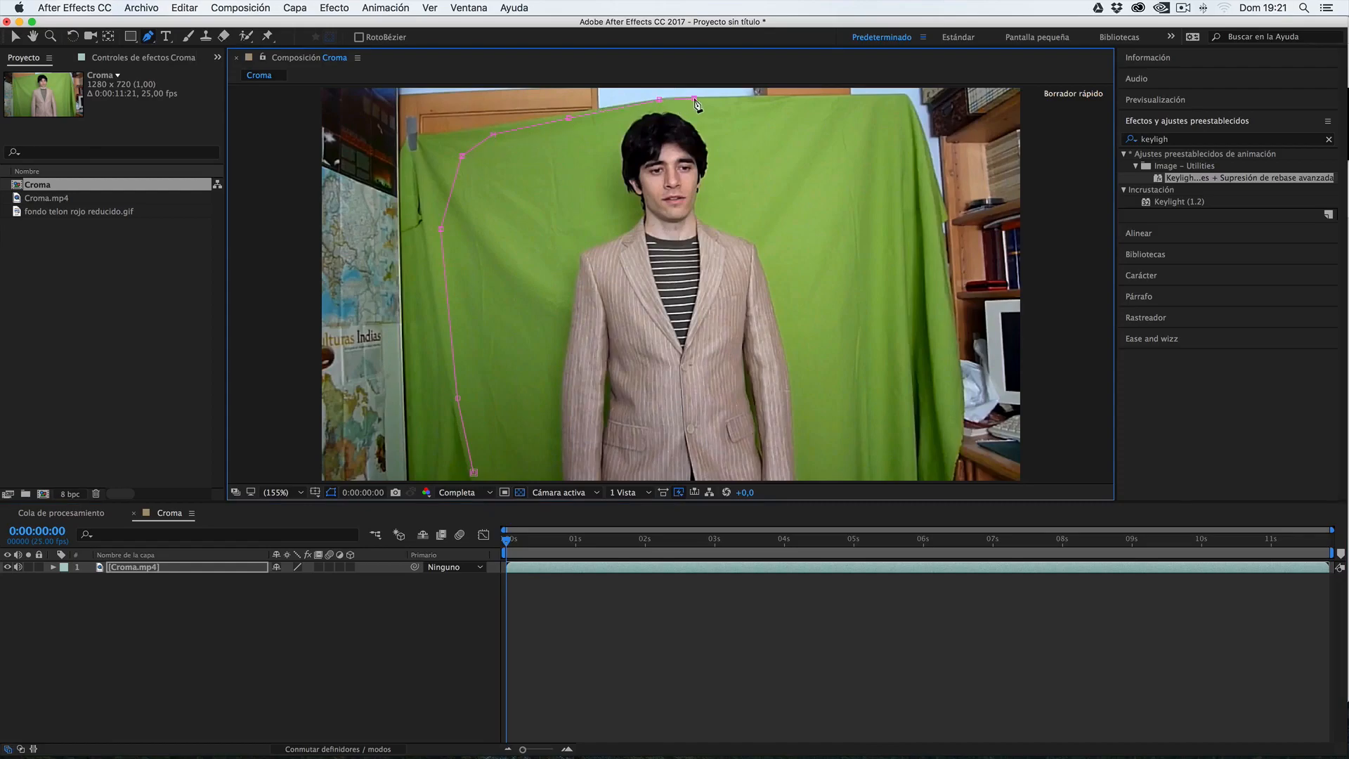
pyautogui.click(763, 104)
pyautogui.click(832, 153)
pyautogui.click(872, 249)
pyautogui.click(848, 321)
pyautogui.click(847, 453)
pyautogui.click(856, 483)
pyautogui.click(754, 482)
pyautogui.click(616, 482)
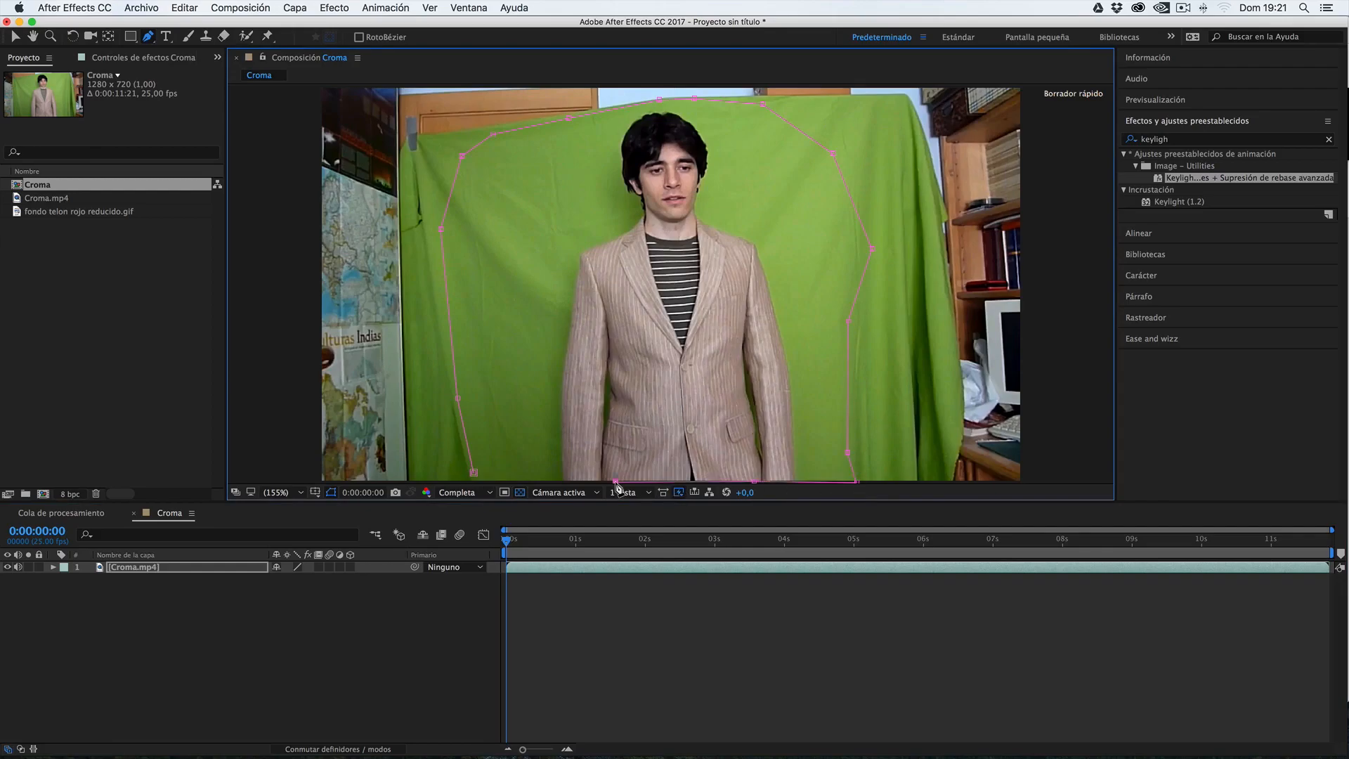
pyautogui.click(488, 482)
pyautogui.click(474, 473)
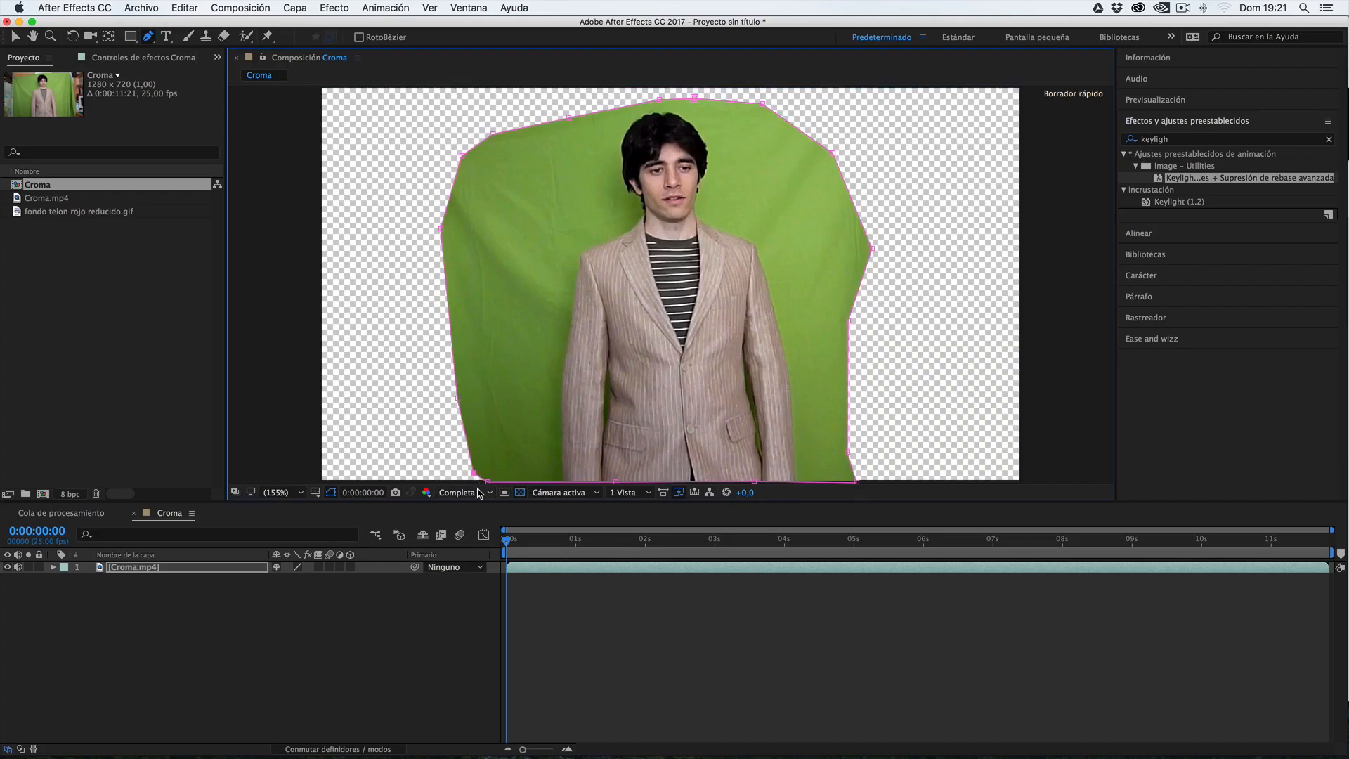
# - Select the Croma.mp4 layer and look up Keylight (1.2) among the Incrustación effects without applying it
pyautogui.click(239, 568)
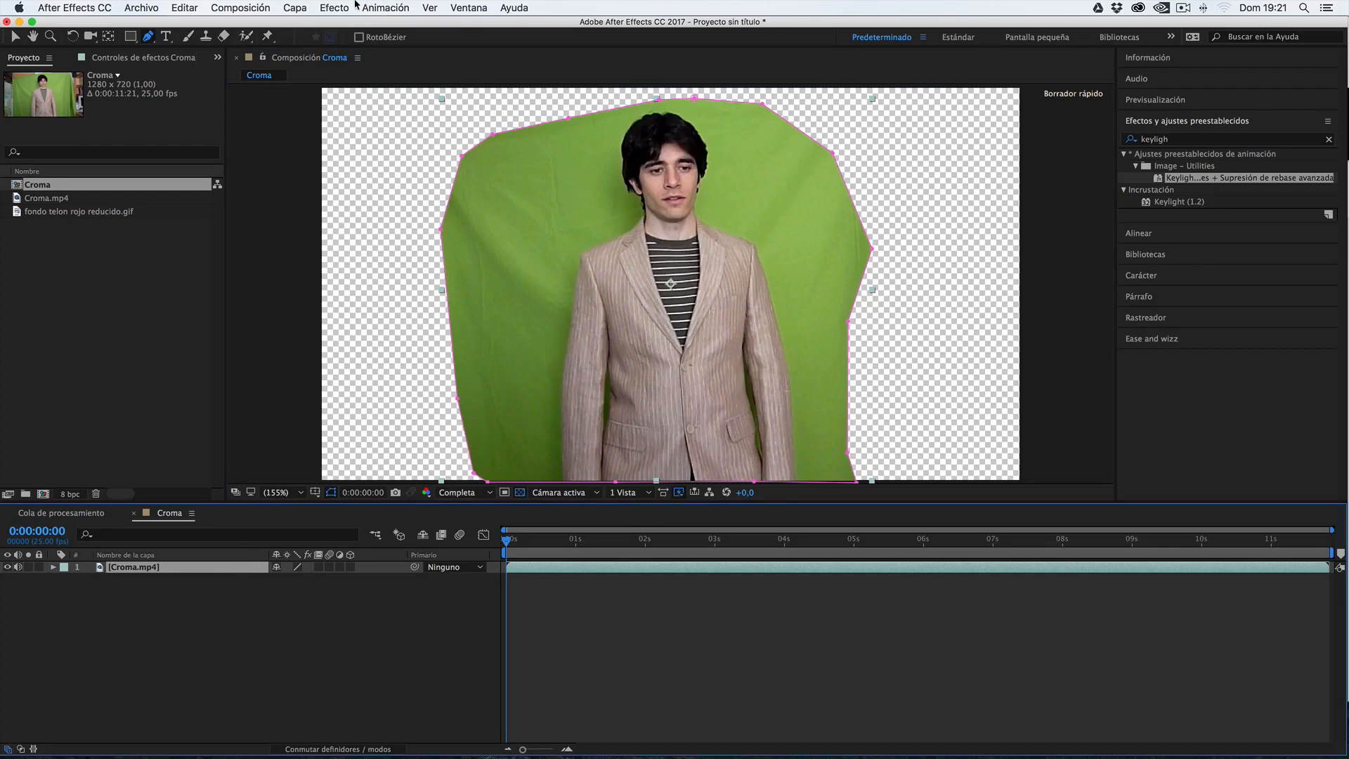
pyautogui.click(335, 8)
pyautogui.moveTo(467, 208)
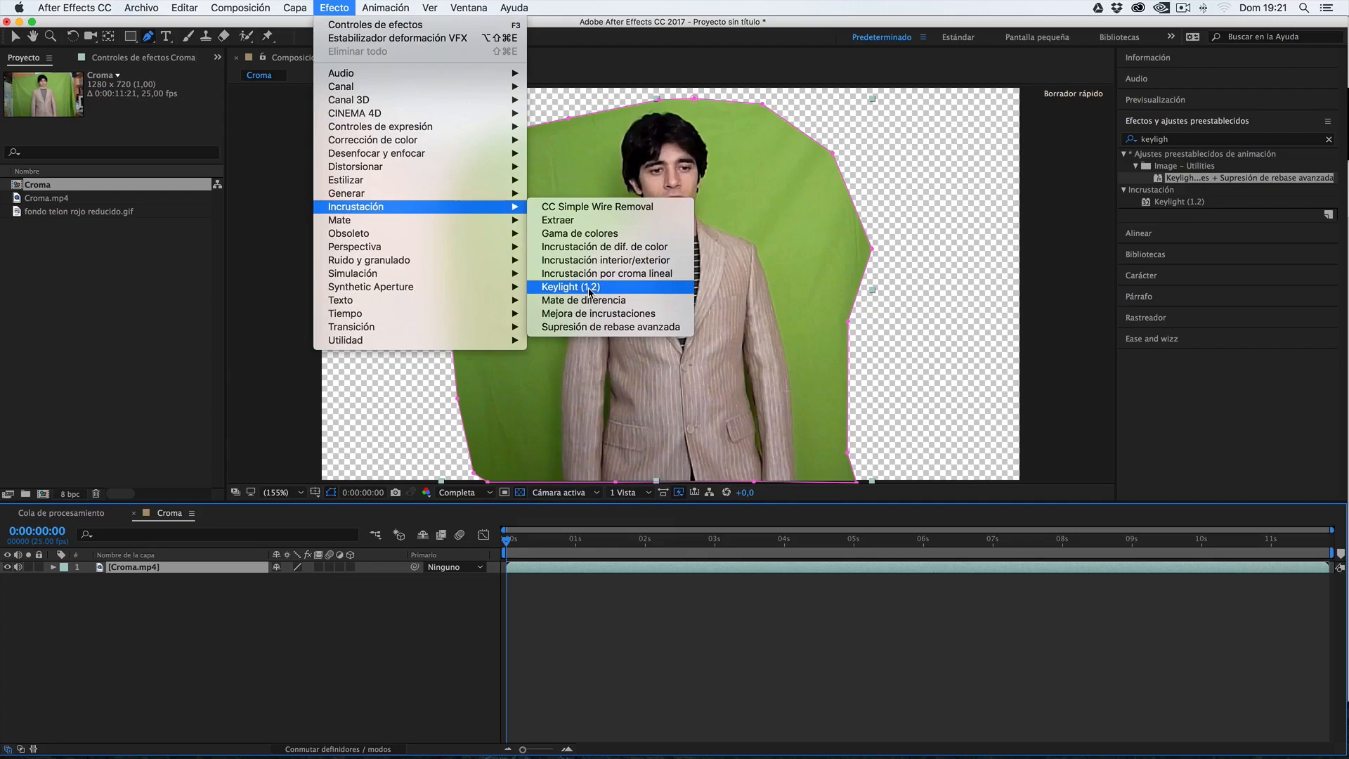
pyautogui.click(987, 631)
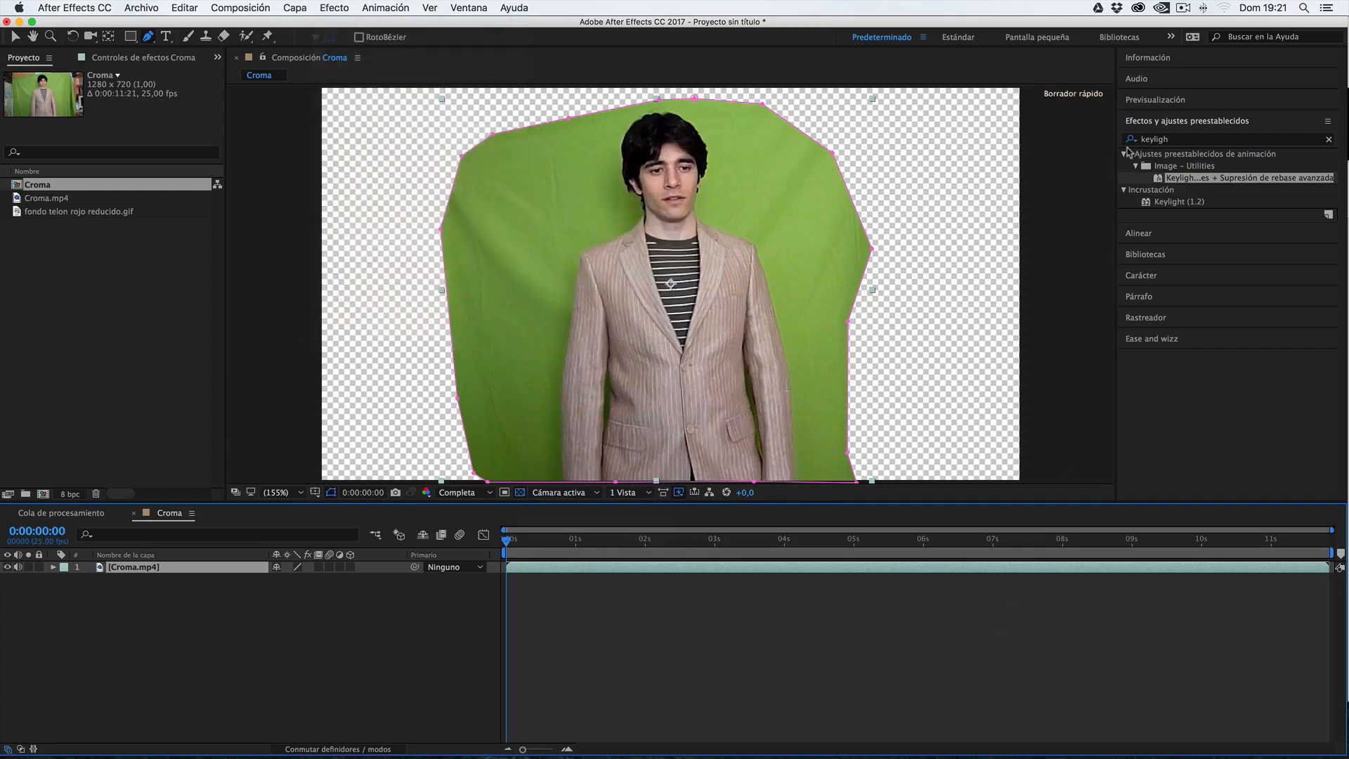
# - Search the effects for "keylight" and apply the preset Keylight + Mejora de incrustaciones + Supresión de rebase avanzada to the Croma.mp4 footage
pyautogui.click(1152, 138)
pyautogui.press('BackSpace')
pyautogui.click(1152, 127)
pyautogui.click(1159, 127)
pyautogui.click(1158, 142)
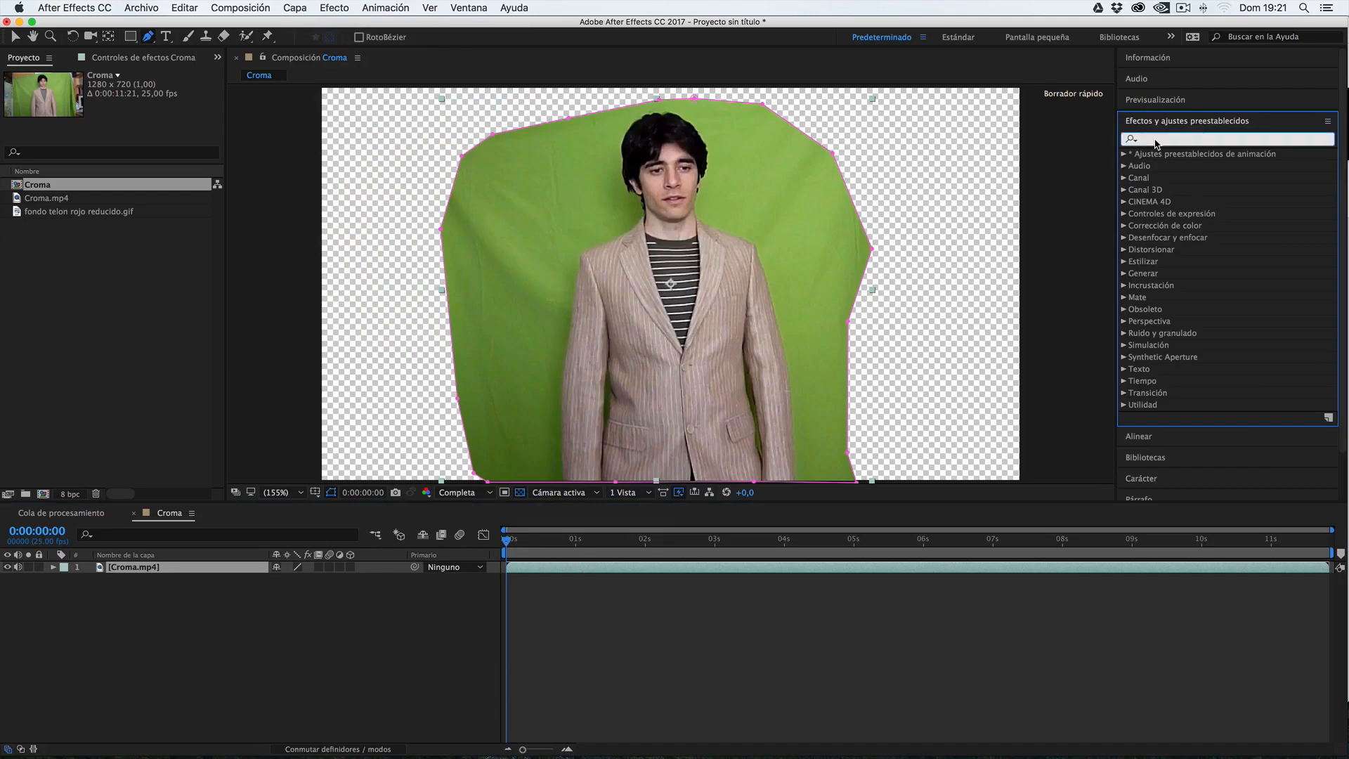
pyautogui.write('keylighy')
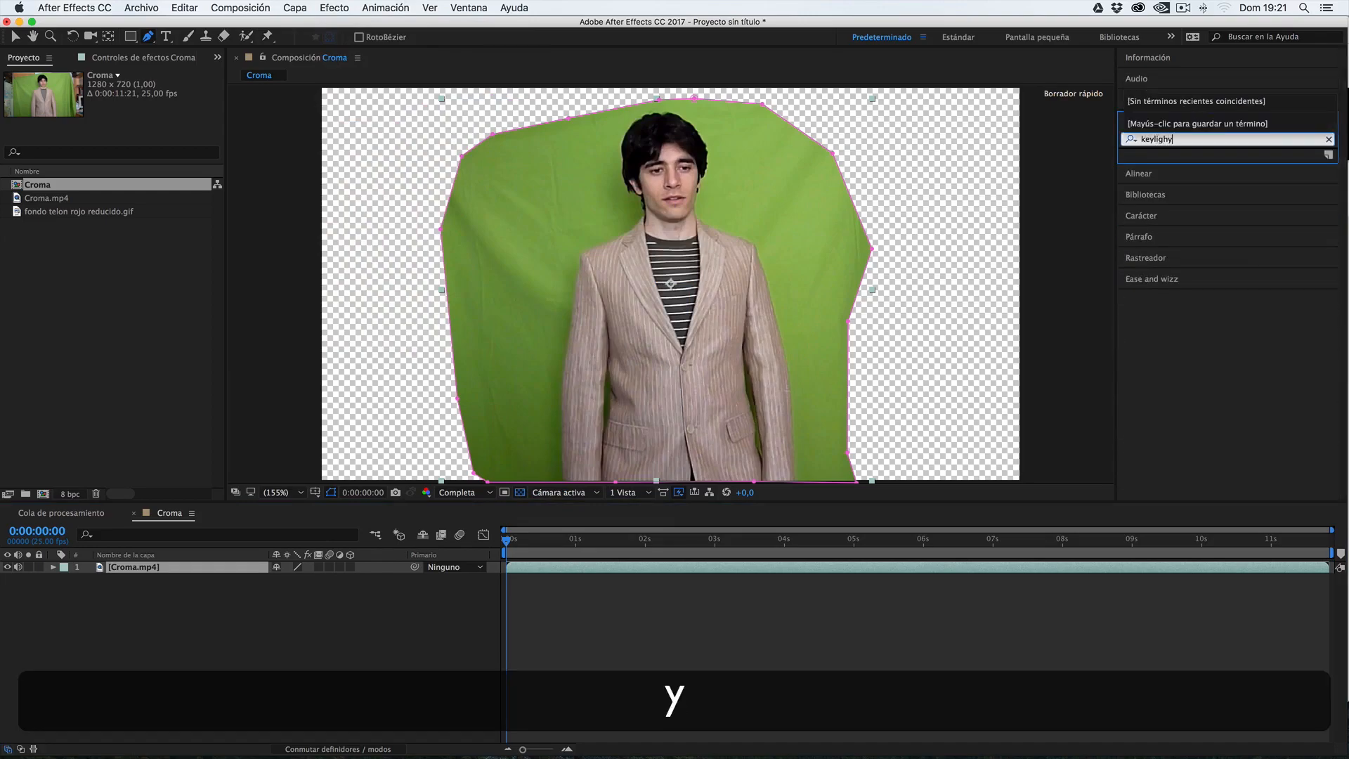
pyautogui.press('BackSpace')
pyautogui.write('t')
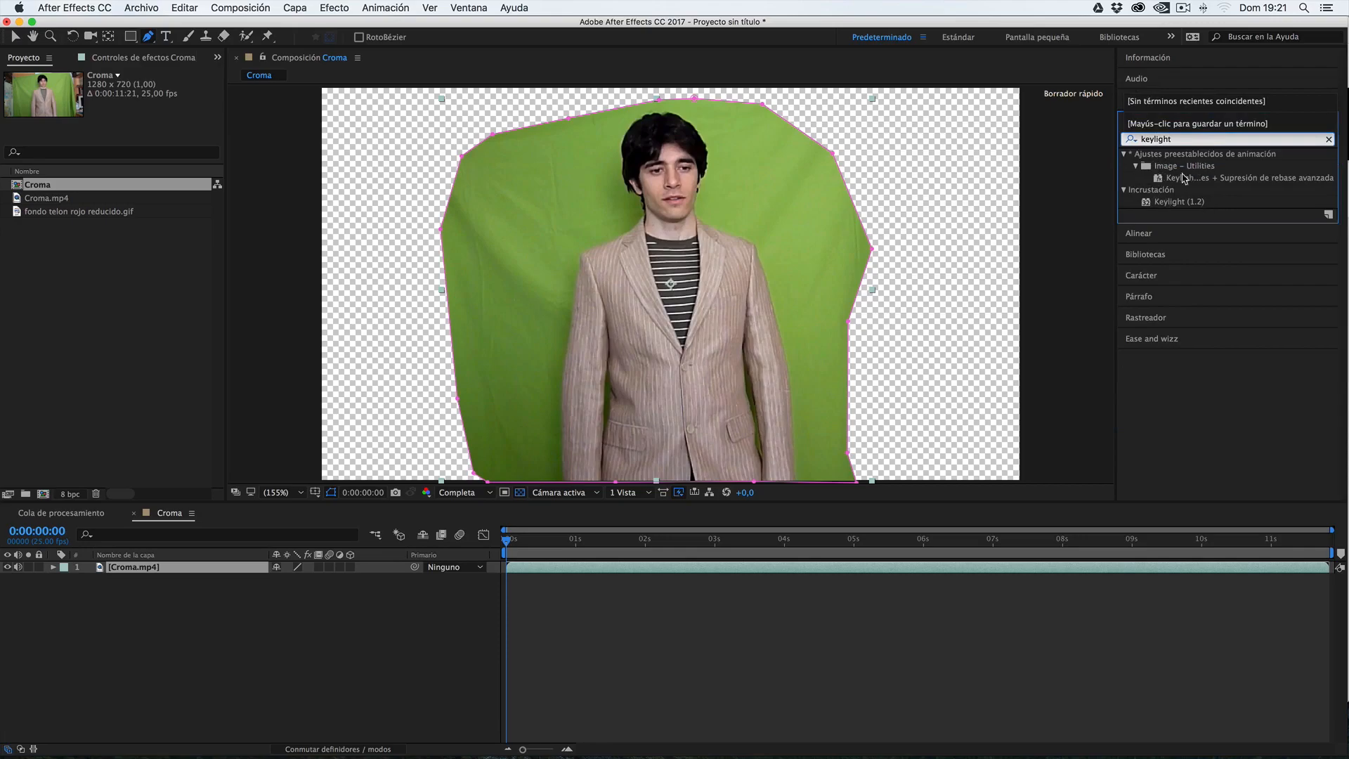
pyautogui.moveTo(1116, 184); pyautogui.dragTo(937, 204)
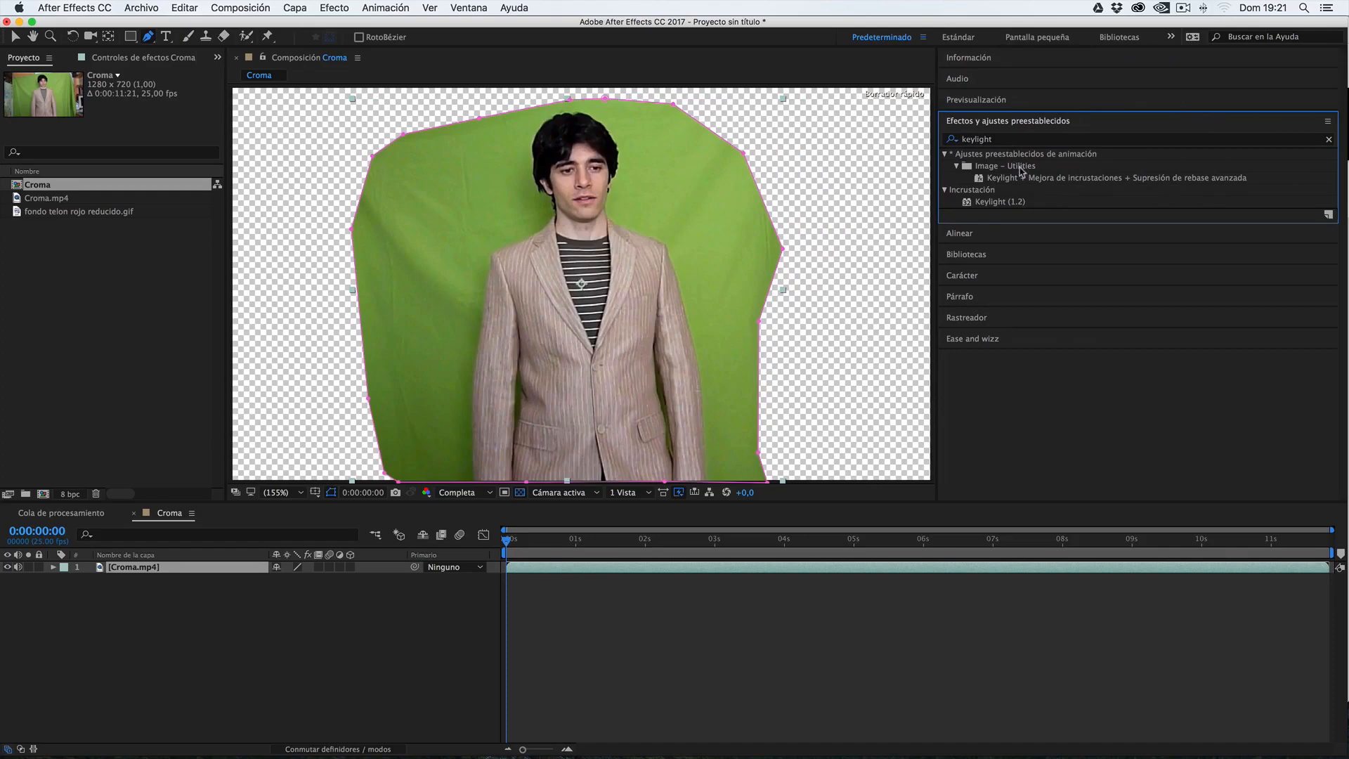
pyautogui.moveTo(1009, 182); pyautogui.dragTo(580, 239)
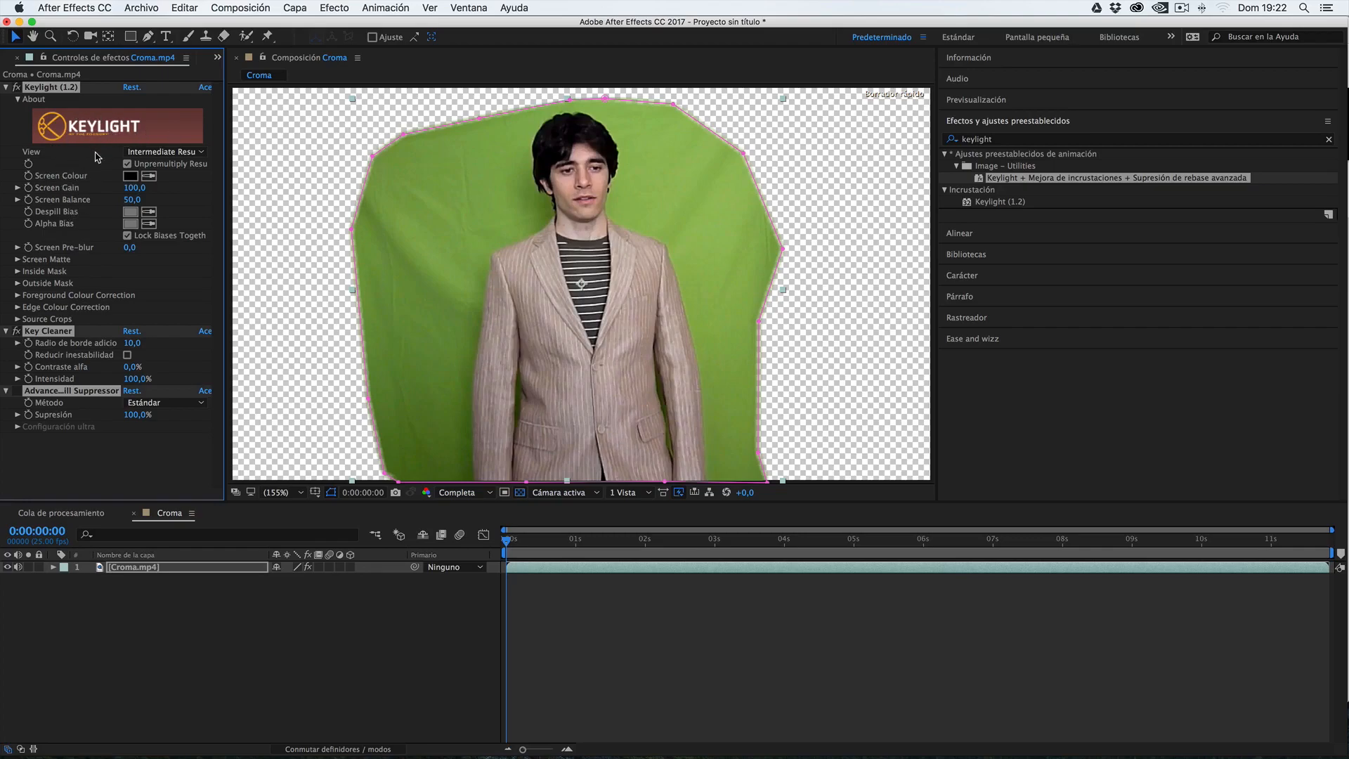
# - Sample the green backdrop beside the man as Keylight's Screen Colour and raise Screen Gain to 155
pyautogui.click(149, 180)
pyautogui.click(505, 203)
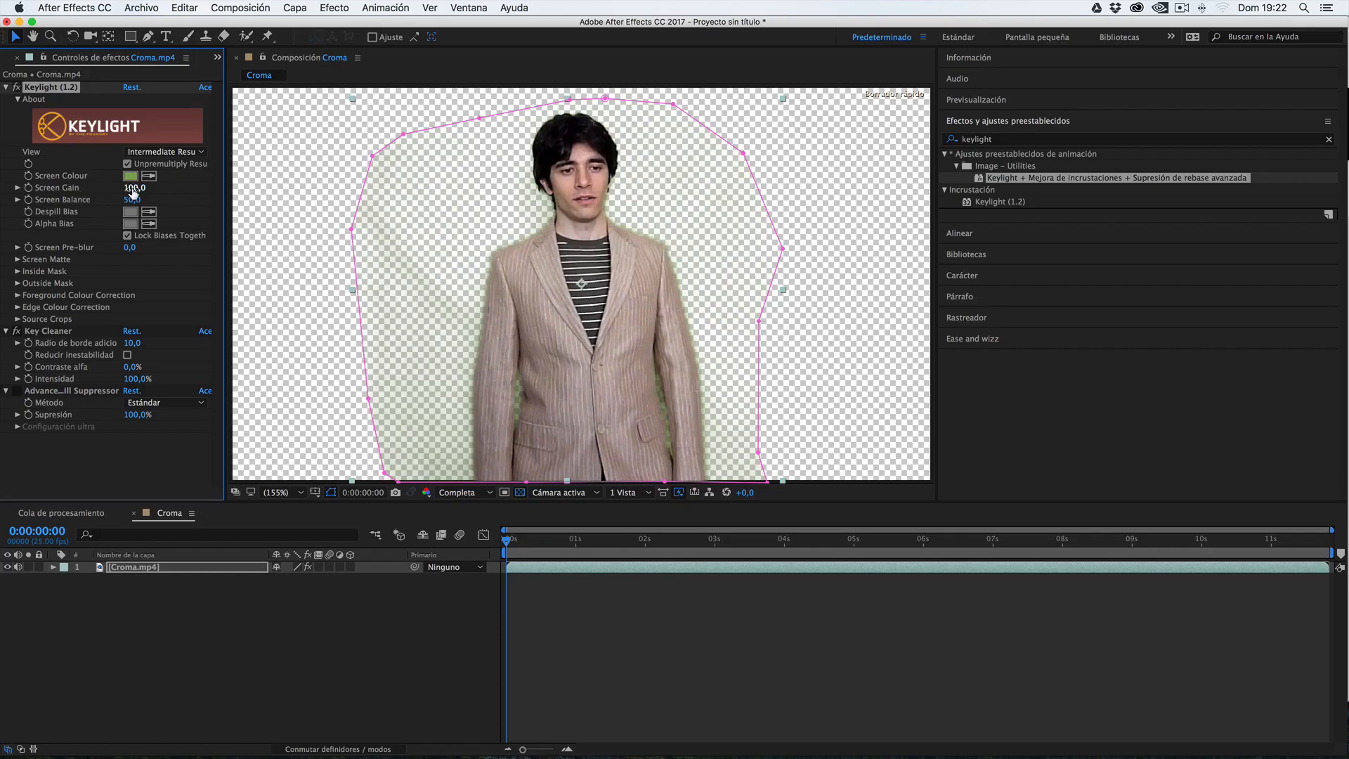
pyautogui.moveTo(135, 189); pyautogui.dragTo(169, 189)
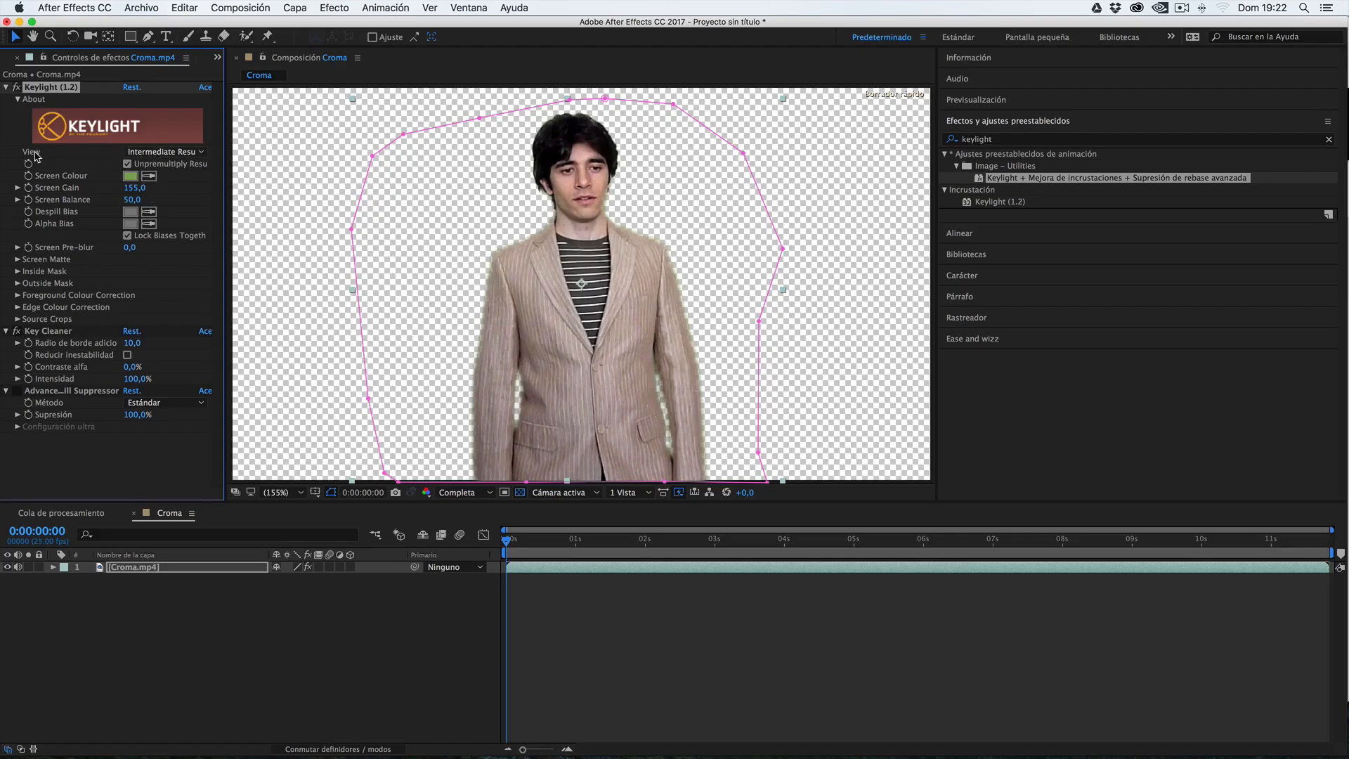
# - Switch Keylight's View to Screen Matte and readjust Screen Gain to 121
pyautogui.click(187, 153)
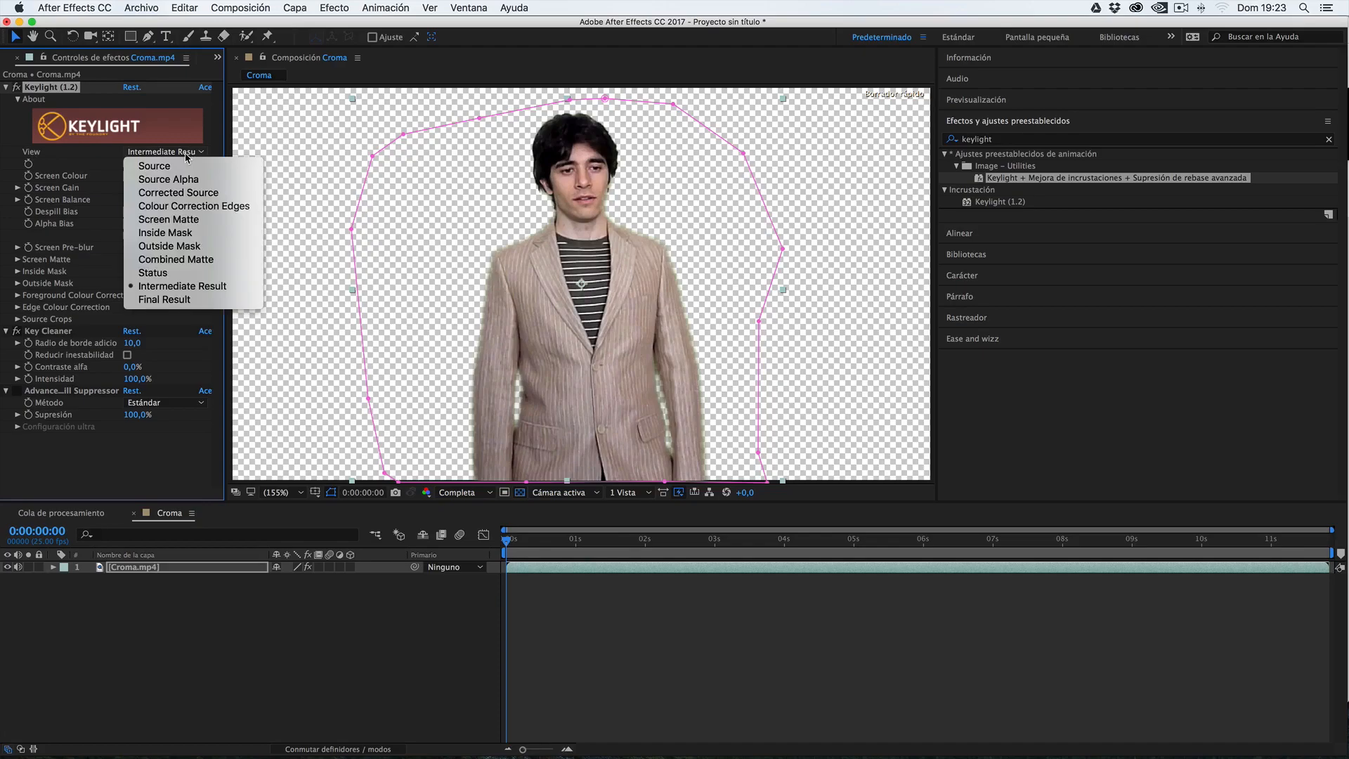
pyautogui.click(178, 220)
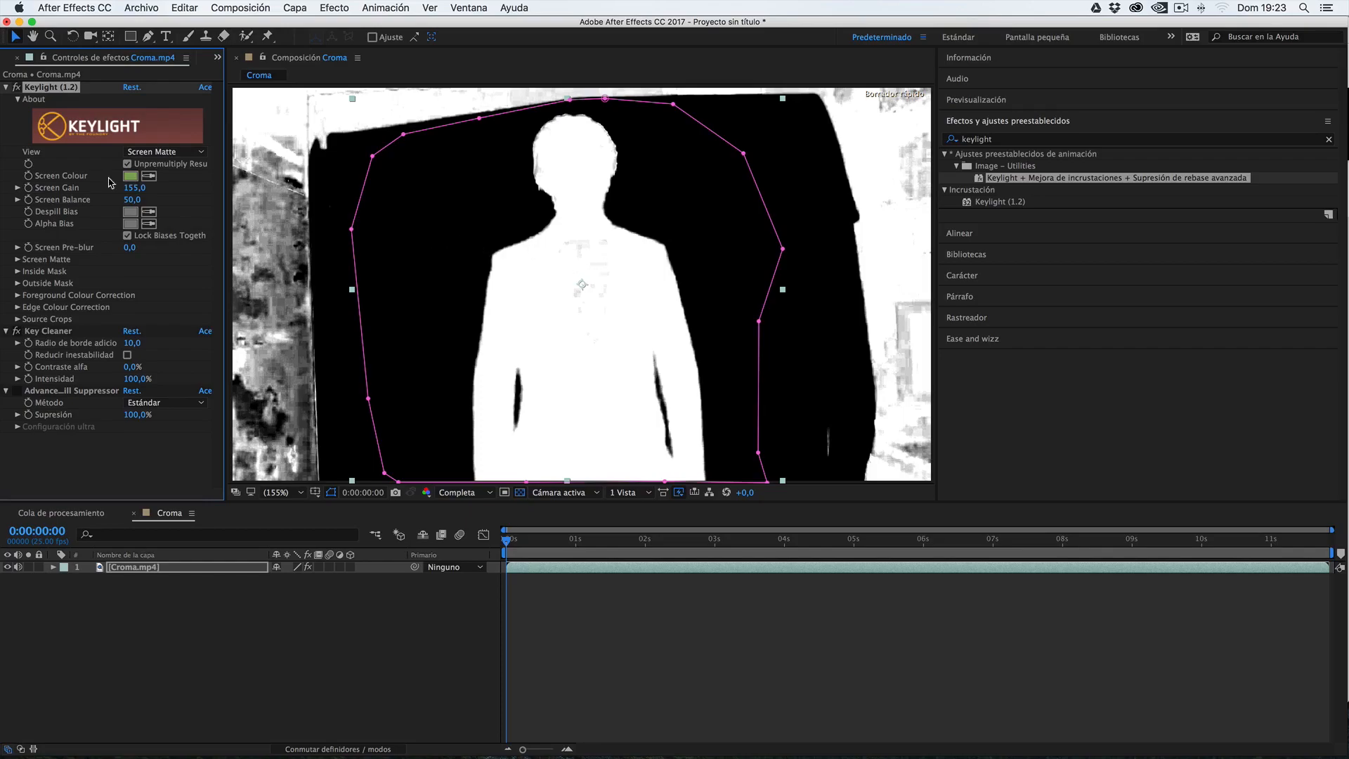
pyautogui.moveTo(137, 191); pyautogui.dragTo(110, 206)
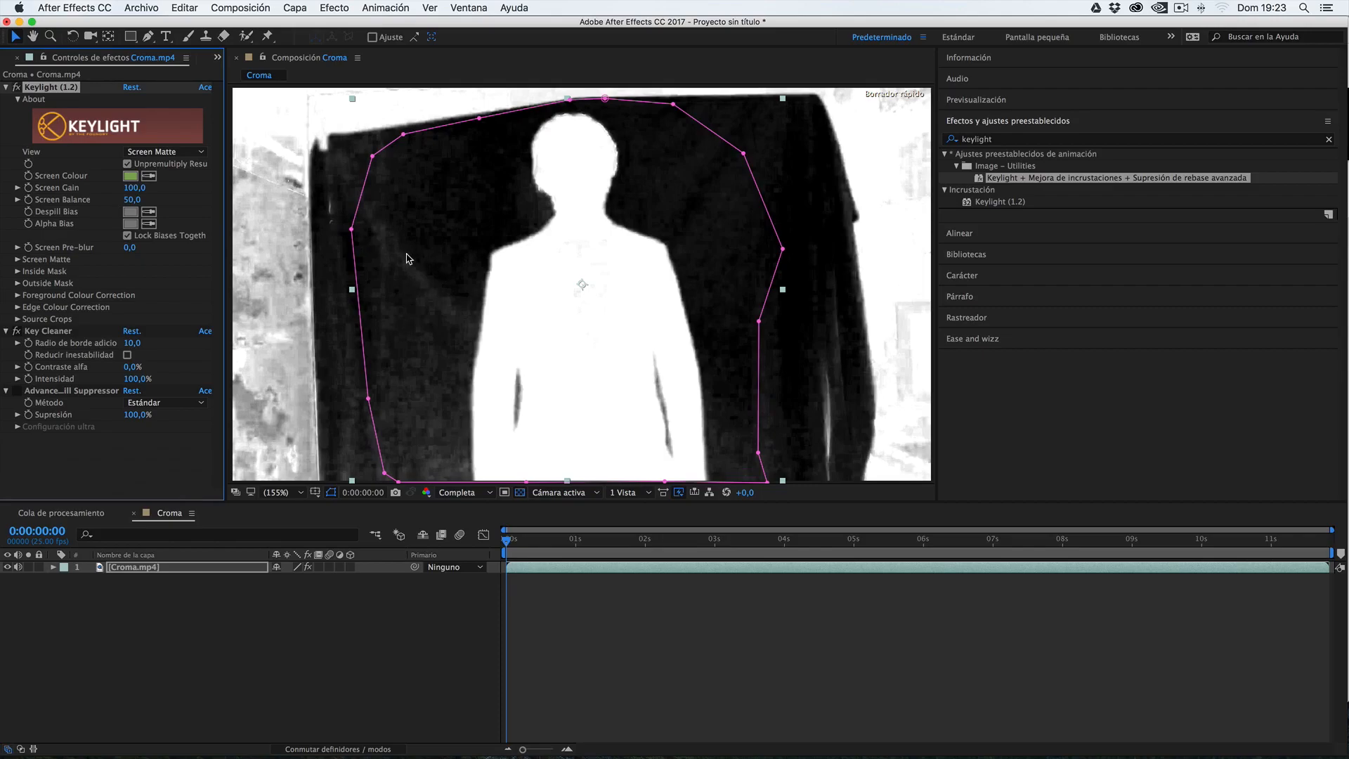
pyautogui.moveTo(146, 187); pyautogui.dragTo(155, 185)
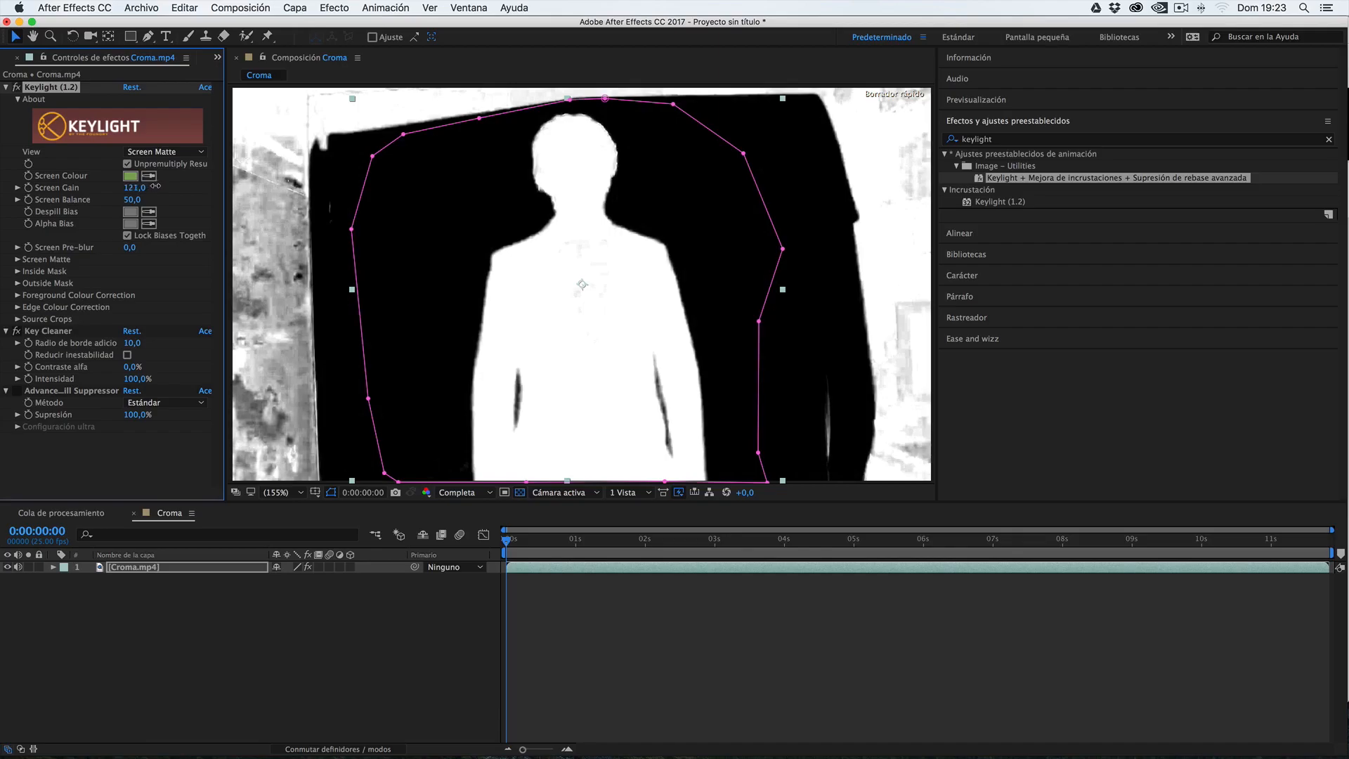
# - Try Screen Balance at 100, undo it, and settle Keylight's Screen Balance at 67
pyautogui.moveTo(132, 199); pyautogui.dragTo(167, 197)
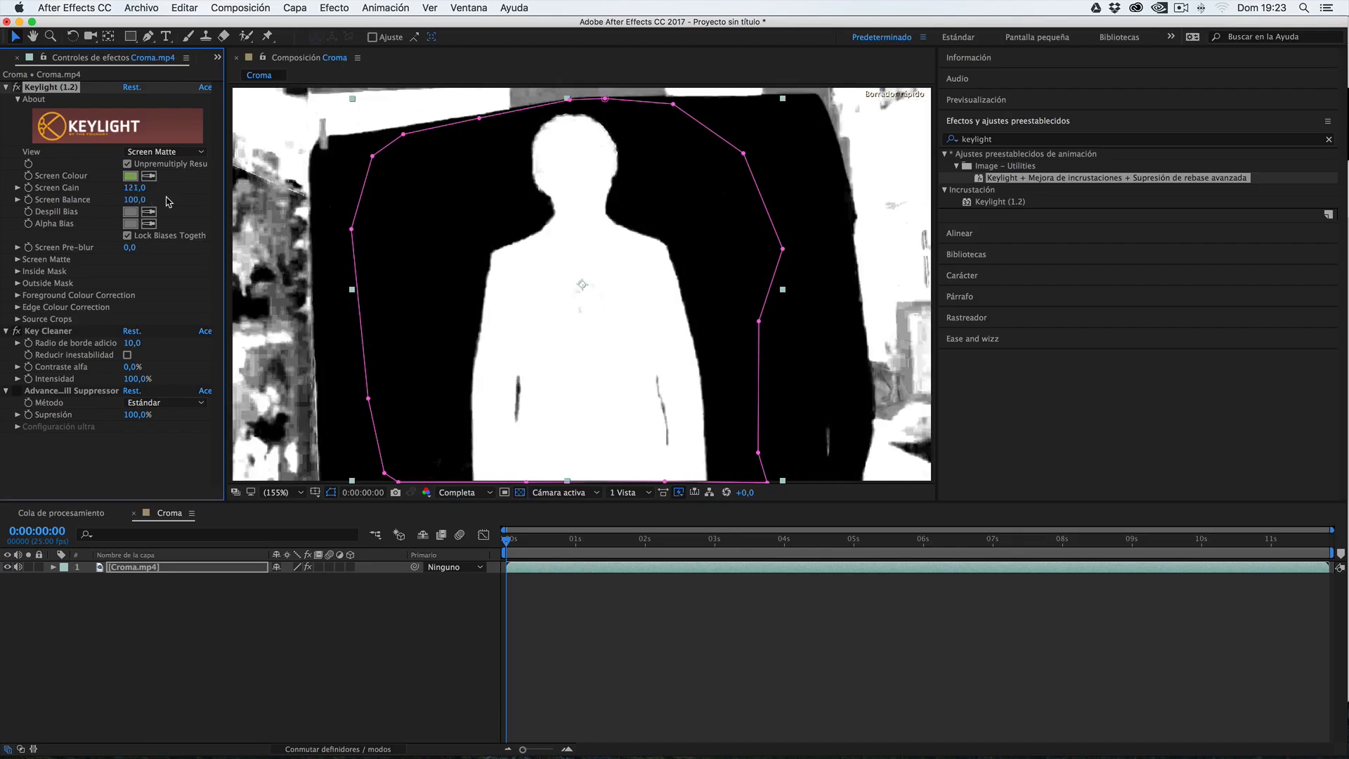
pyautogui.press('super+z')
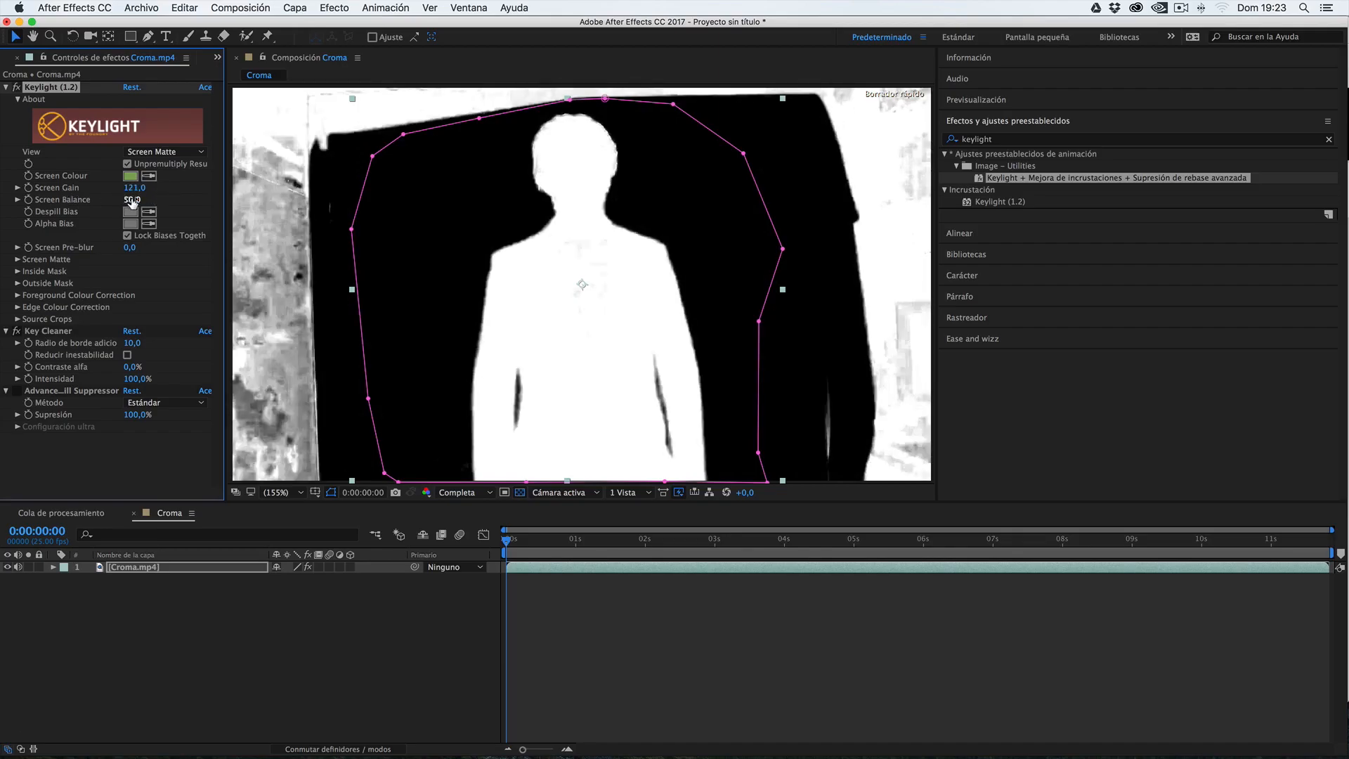
pyautogui.moveTo(132, 200); pyautogui.dragTo(152, 204)
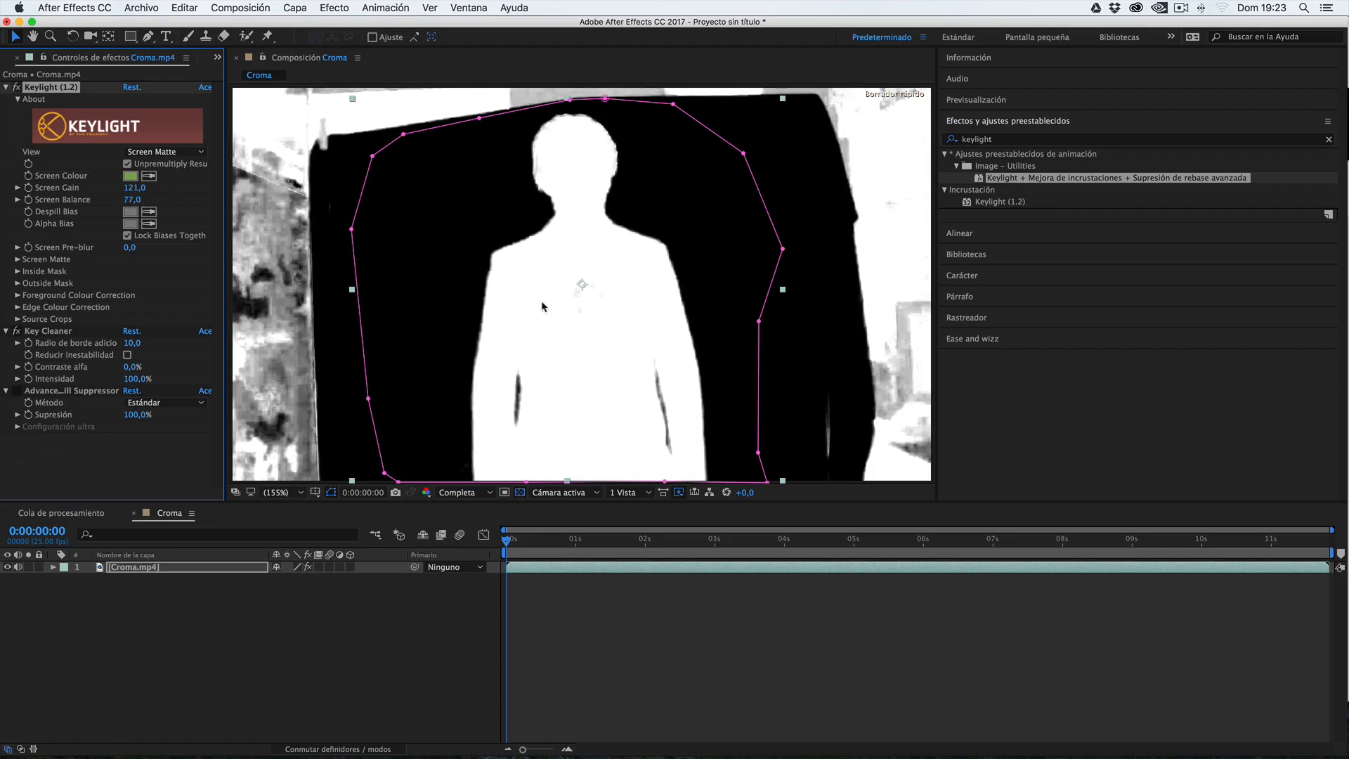
pyautogui.moveTo(132, 201); pyautogui.dragTo(124, 203)
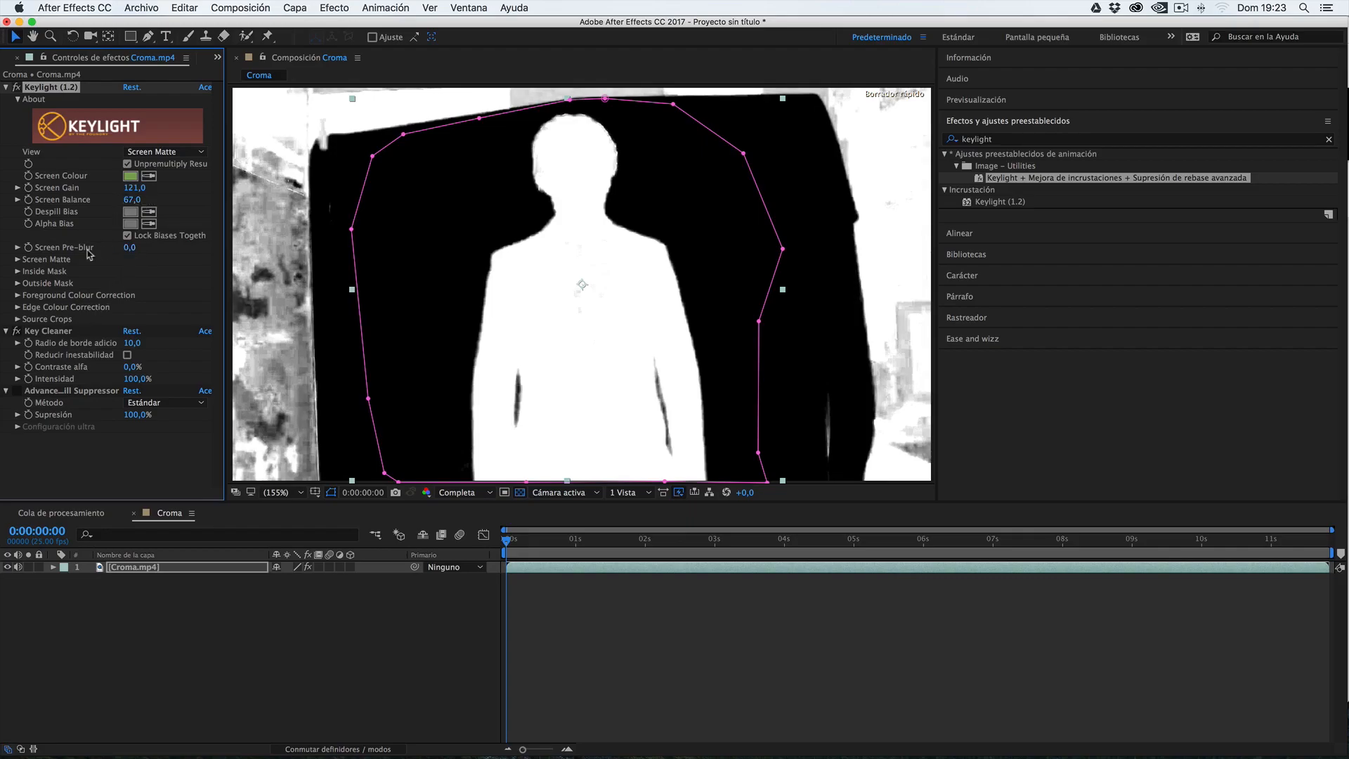
# - In Keylight's Screen Matte settings, set Clip Black to 35 and Clip White to 86
pyautogui.click(17, 259)
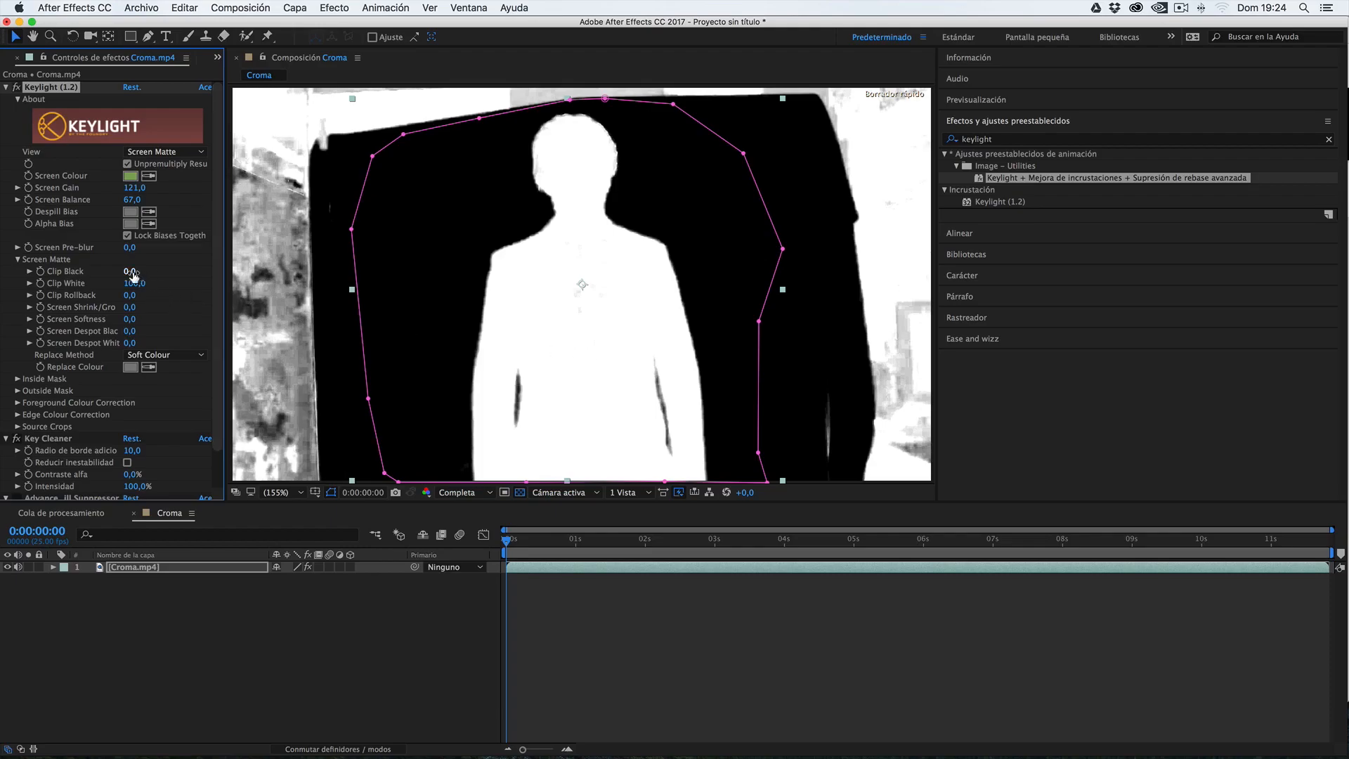
pyautogui.moveTo(132, 271); pyautogui.dragTo(147, 271)
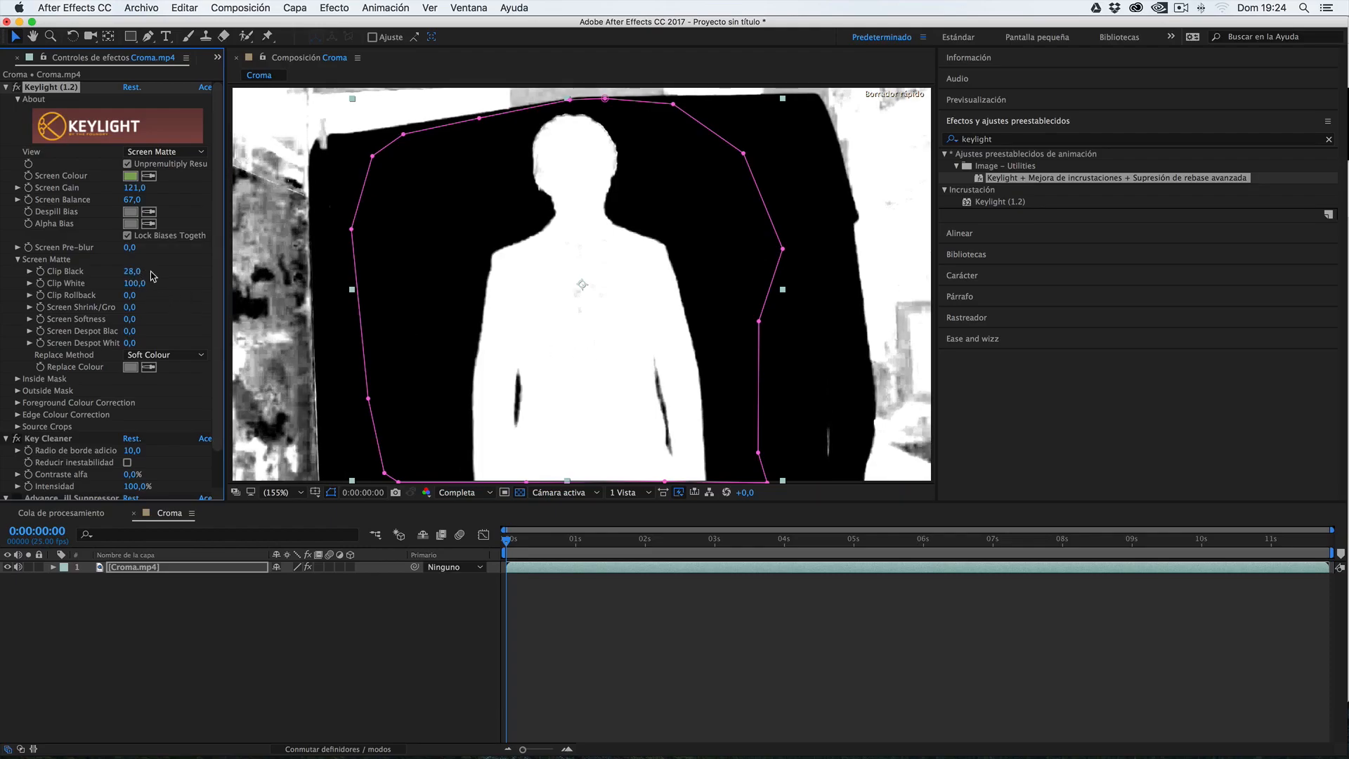
pyautogui.moveTo(134, 271); pyautogui.dragTo(142, 272)
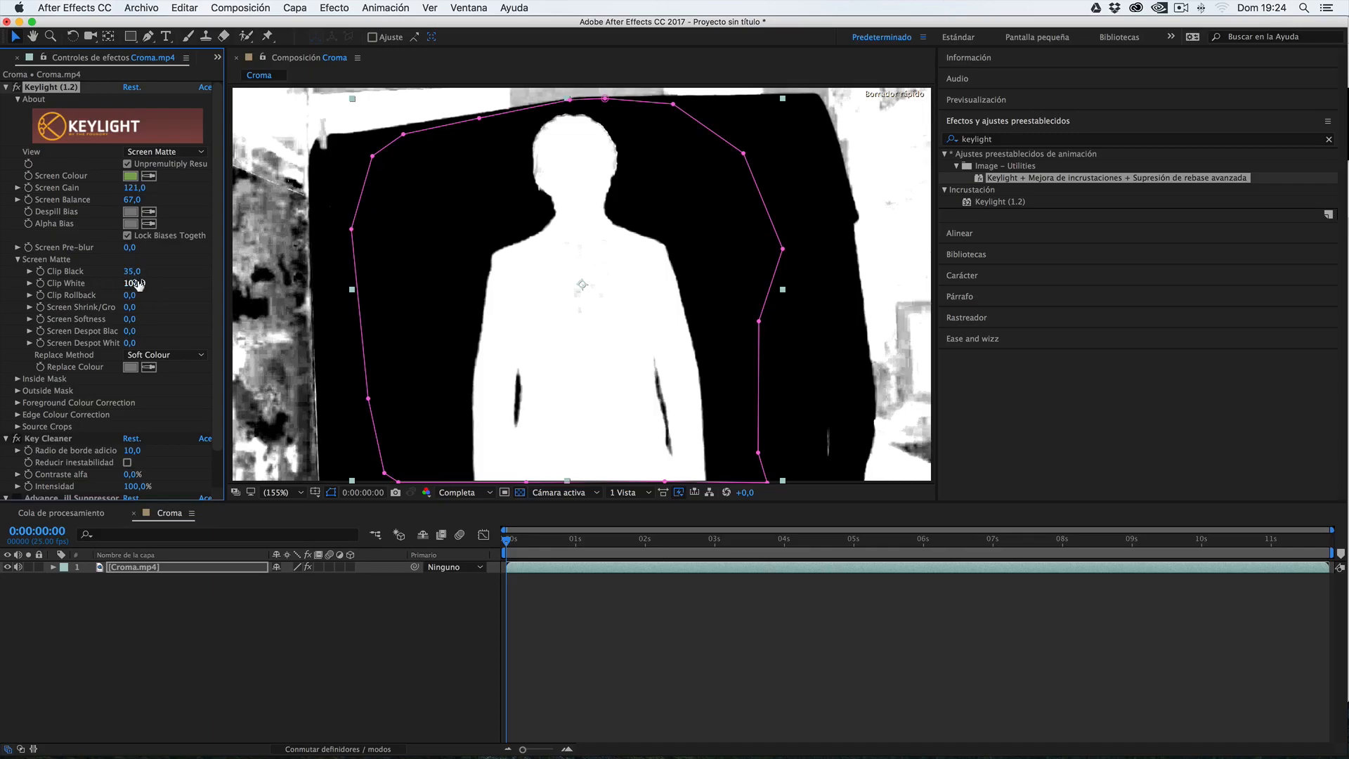
pyautogui.moveTo(126, 285); pyautogui.dragTo(124, 288)
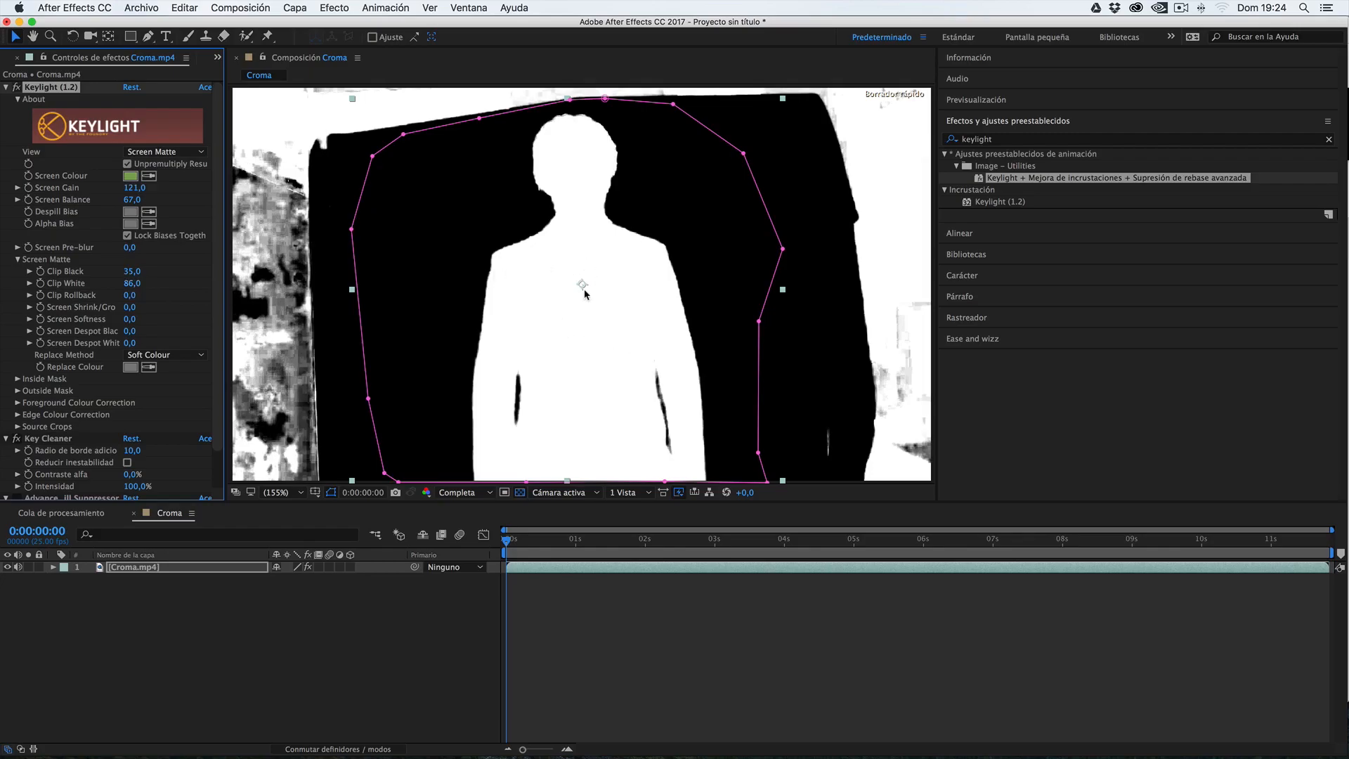
# - Return Keylight's View to Intermediate Result and set Screen Softness to 1.9
pyautogui.click(170, 153)
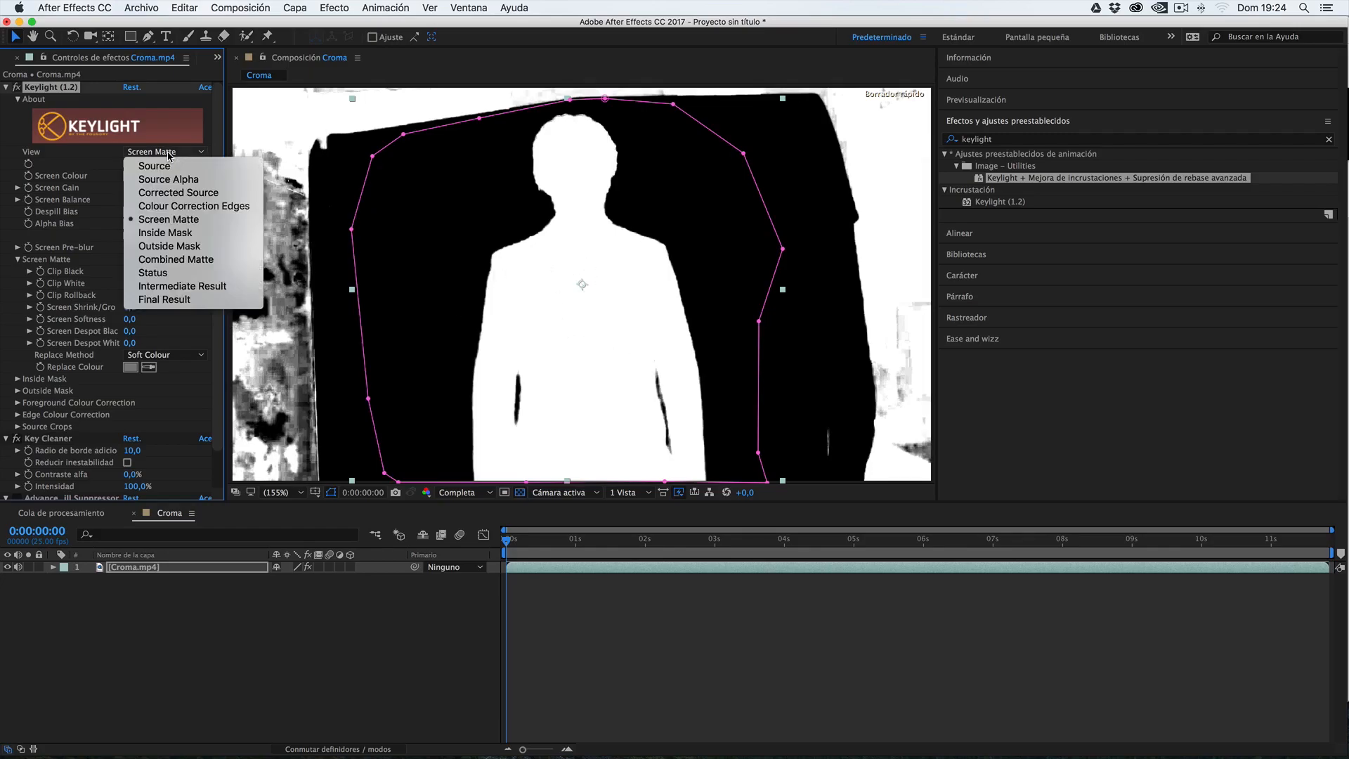
pyautogui.click(170, 287)
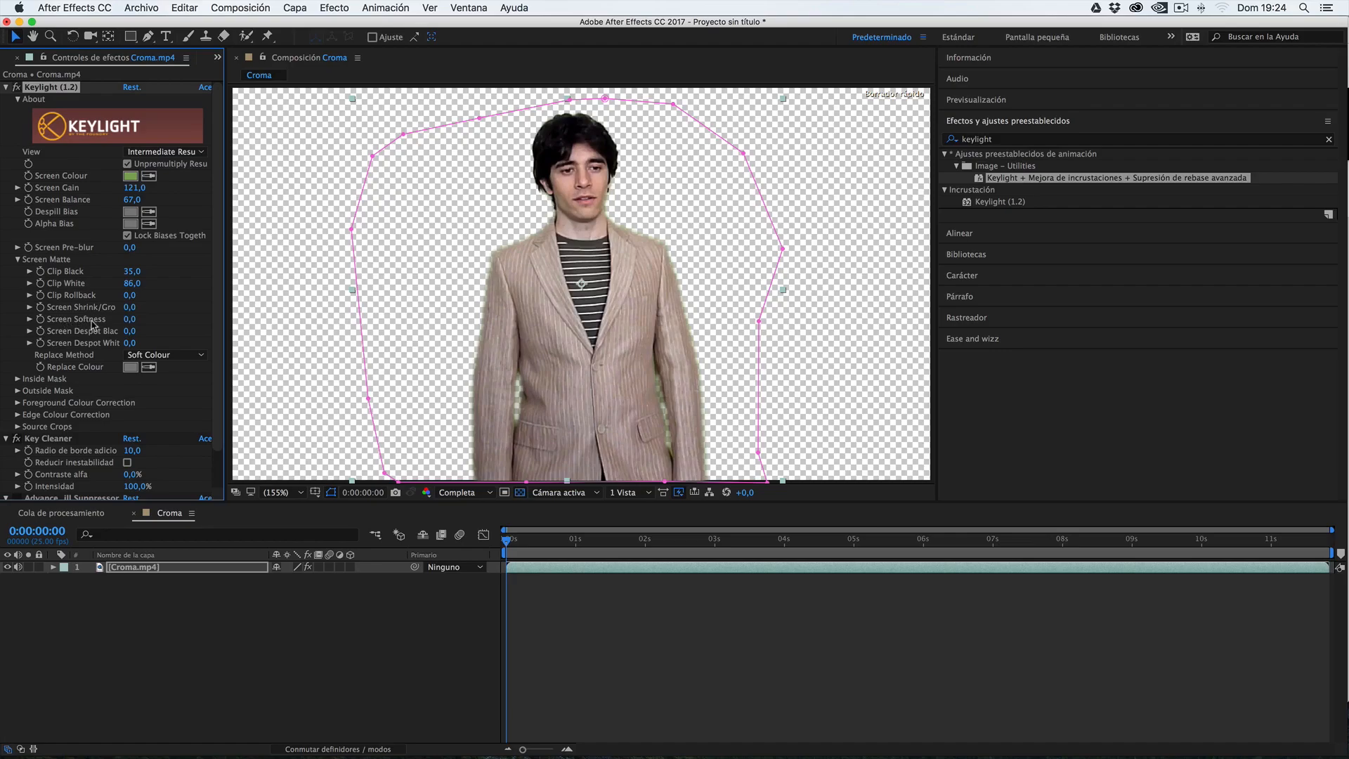
pyautogui.moveTo(128, 322); pyautogui.dragTo(133, 322)
pyautogui.moveTo(130, 321); pyautogui.dragTo(133, 321)
pyautogui.scroll(-4, 152, 318)
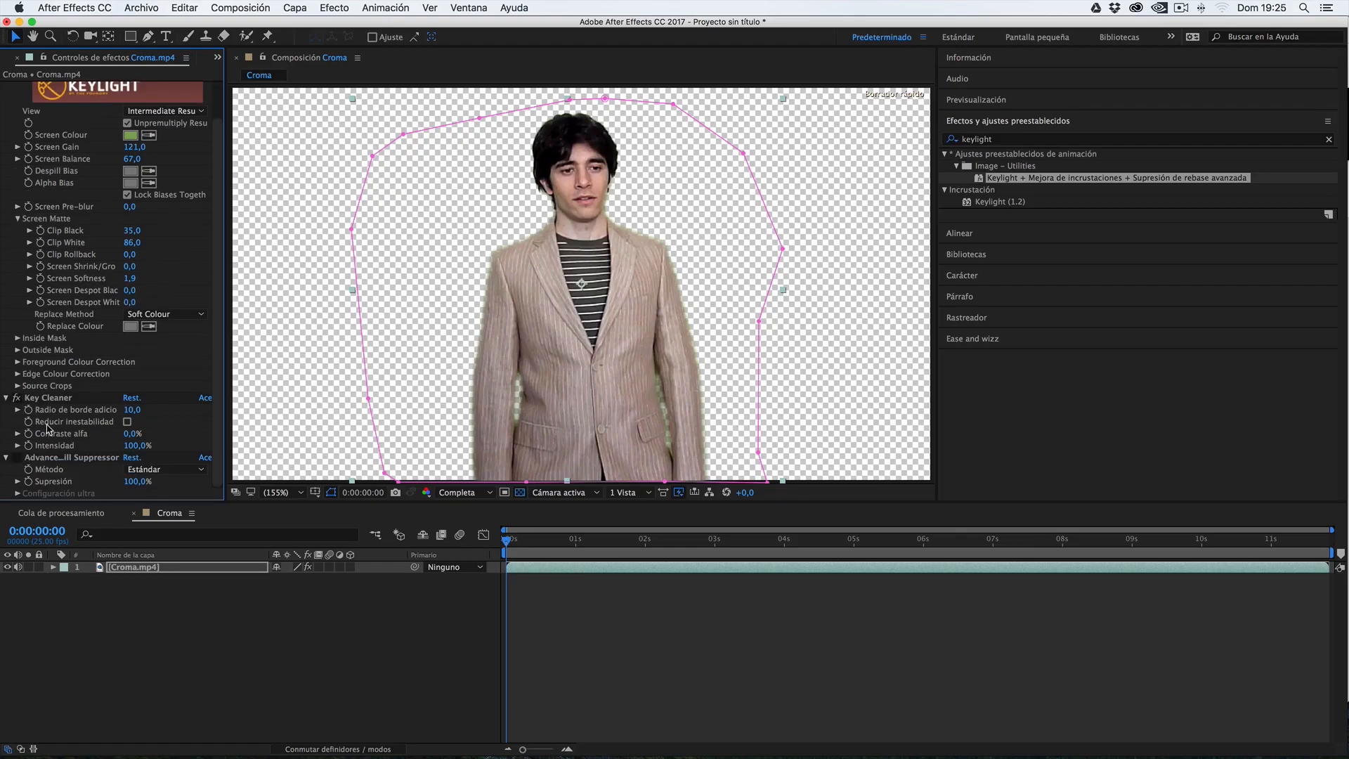
# - In Key Cleaner, set the additional edge radius to 1.3, alpha contrast to 74% and intensity to 56%
pyautogui.click(62, 399)
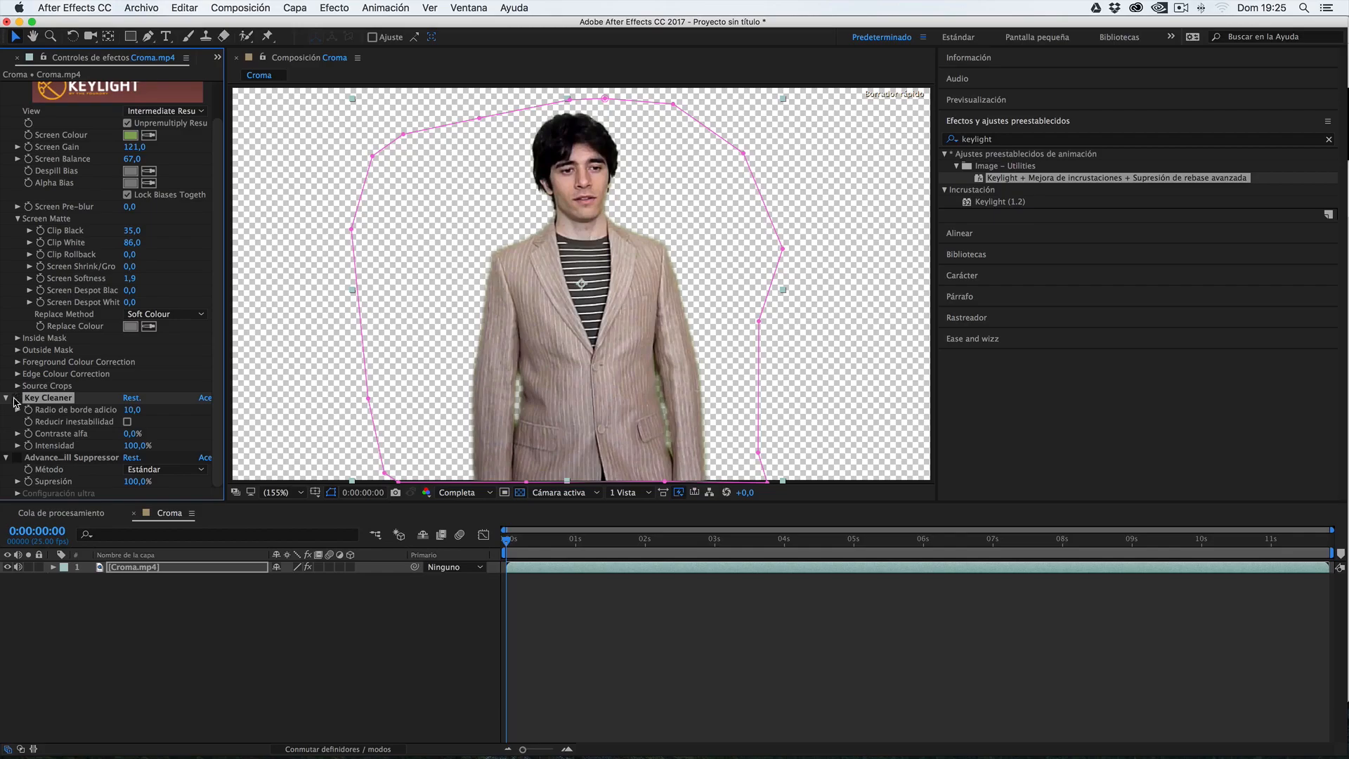
pyautogui.press('super+z')
pyautogui.moveTo(130, 415); pyautogui.dragTo(106, 417)
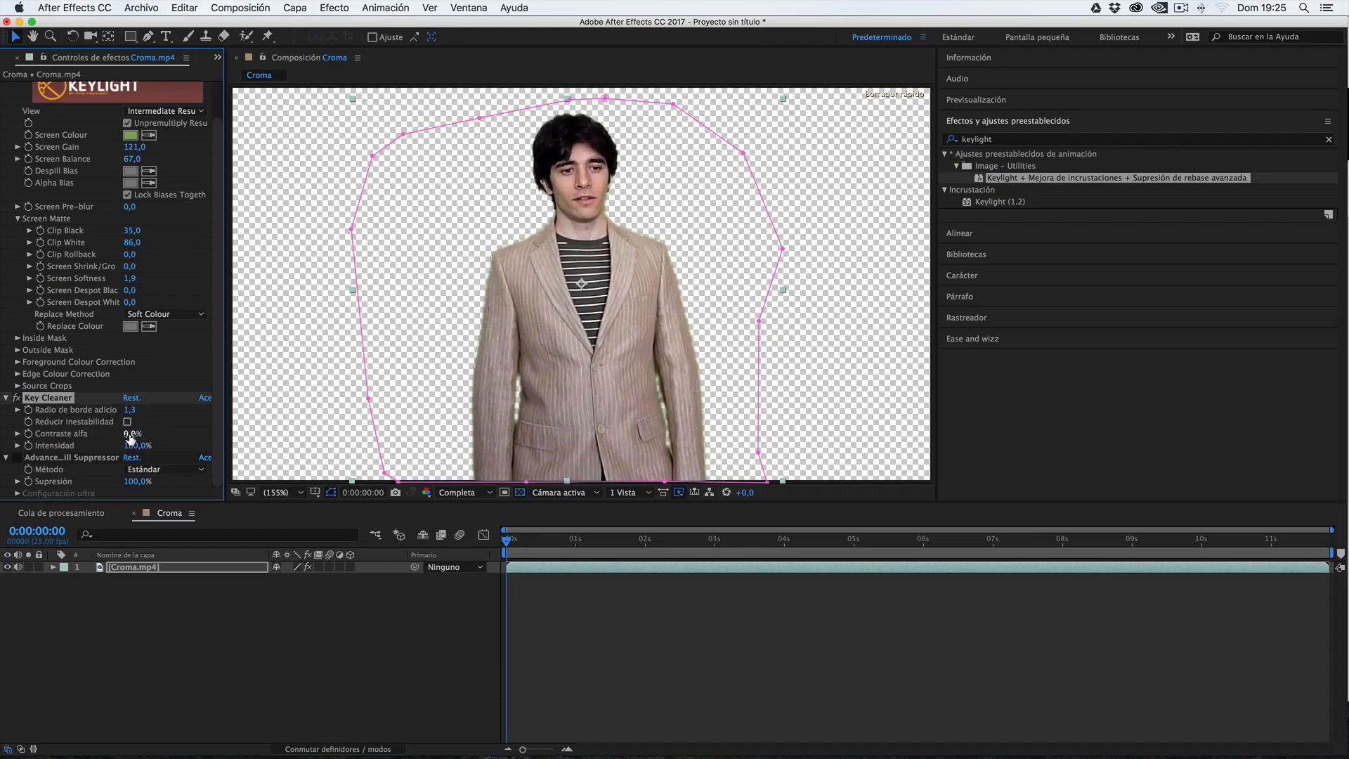
pyautogui.moveTo(130, 435); pyautogui.dragTo(167, 439)
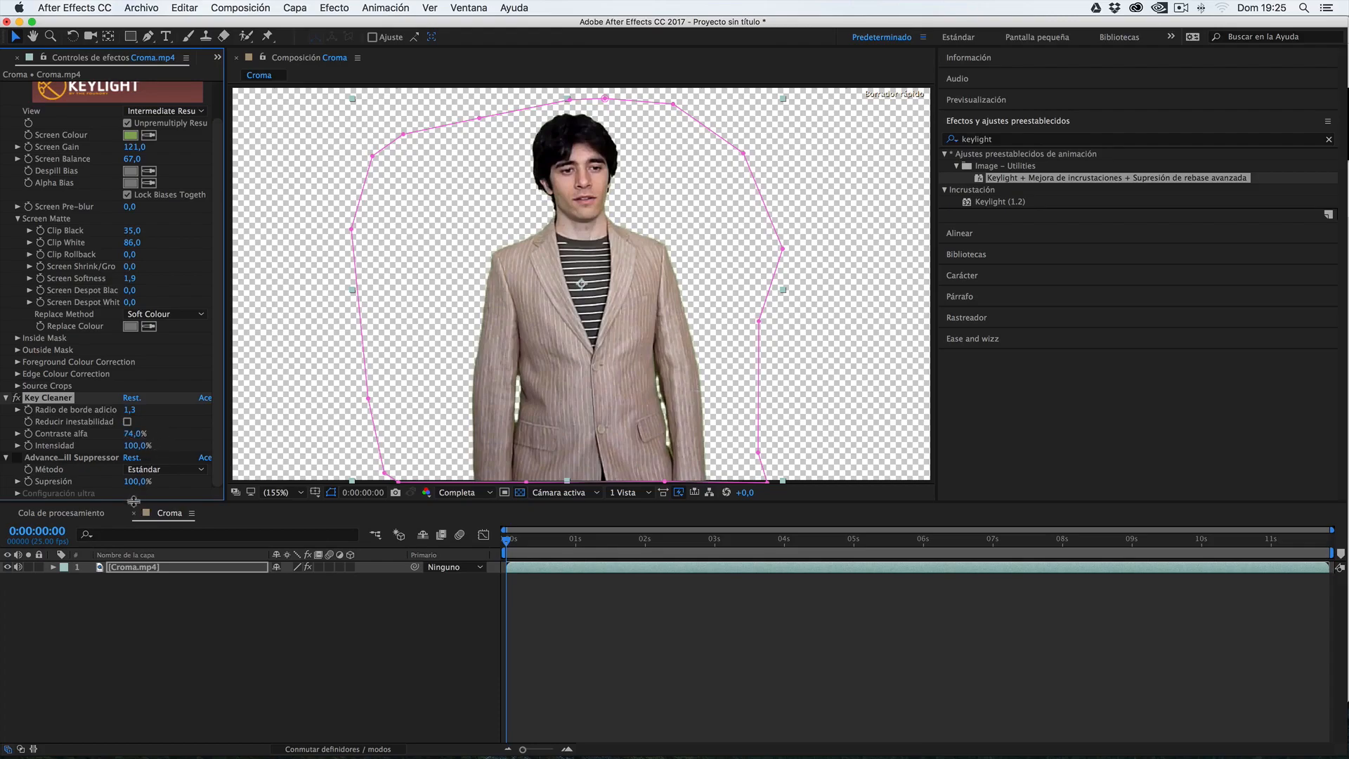
pyautogui.moveTo(135, 443); pyautogui.dragTo(125, 468)
# - Enable Advanced Spill Suppressor on Croma.mp4 and widen the effect settings area
pyautogui.click(67, 458)
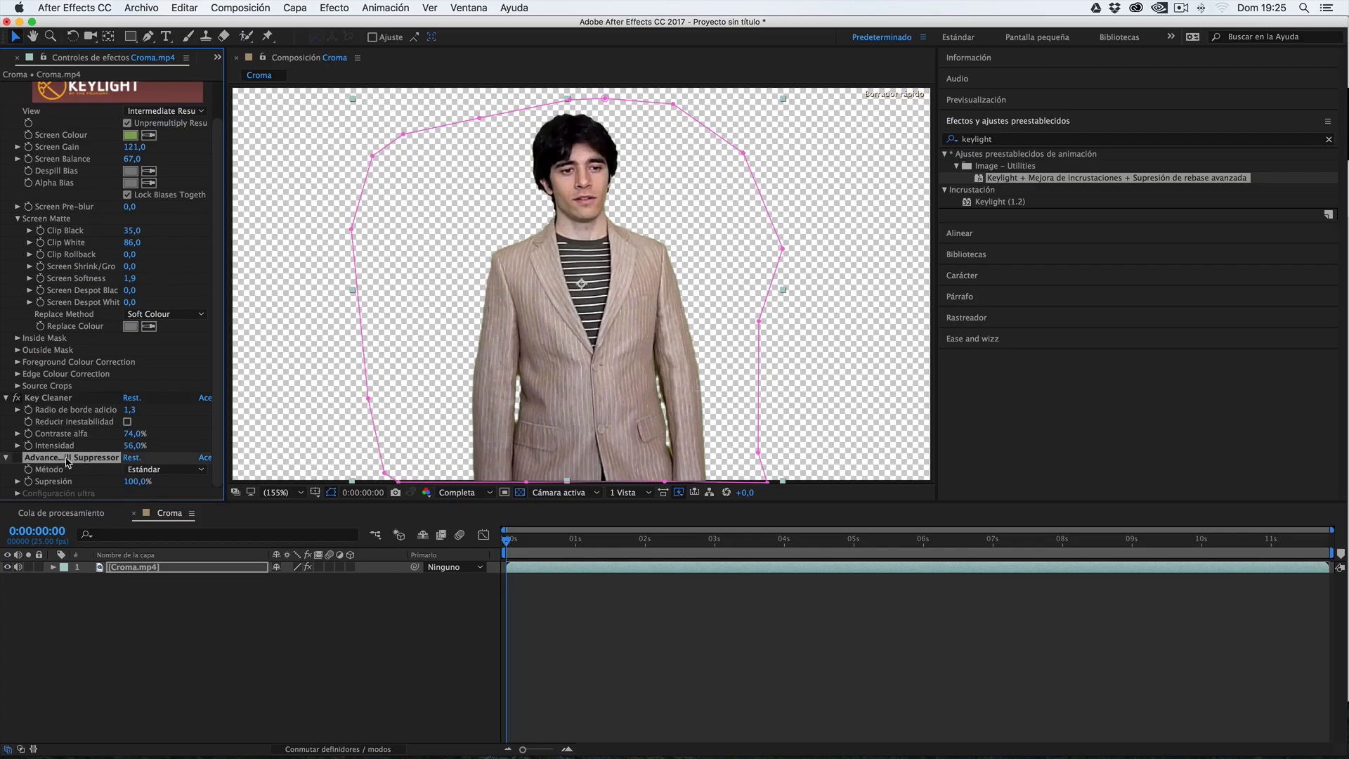
pyautogui.moveTo(224, 192); pyautogui.dragTo(309, 191)
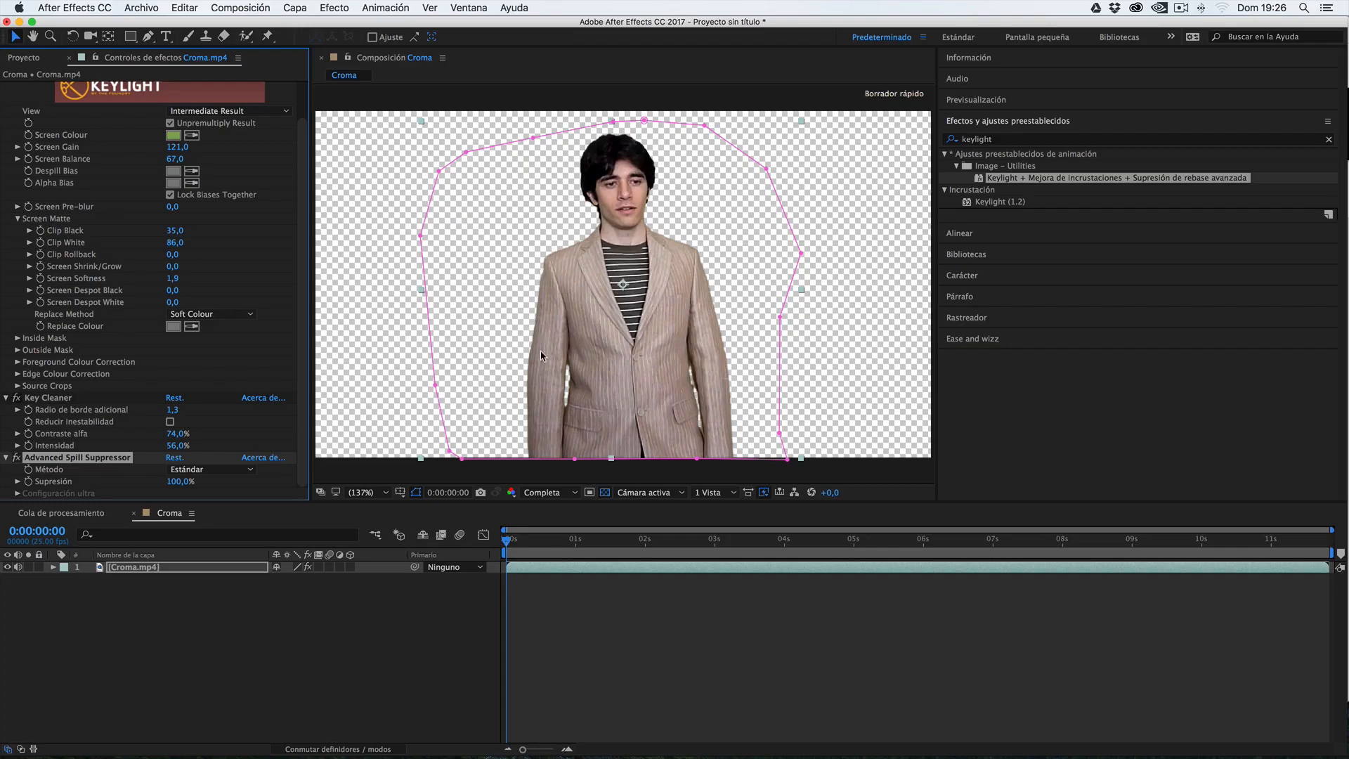
# - Try Keylight's Screen Shrink/Grow at 9.9 and undo the change
pyautogui.click(84, 277)
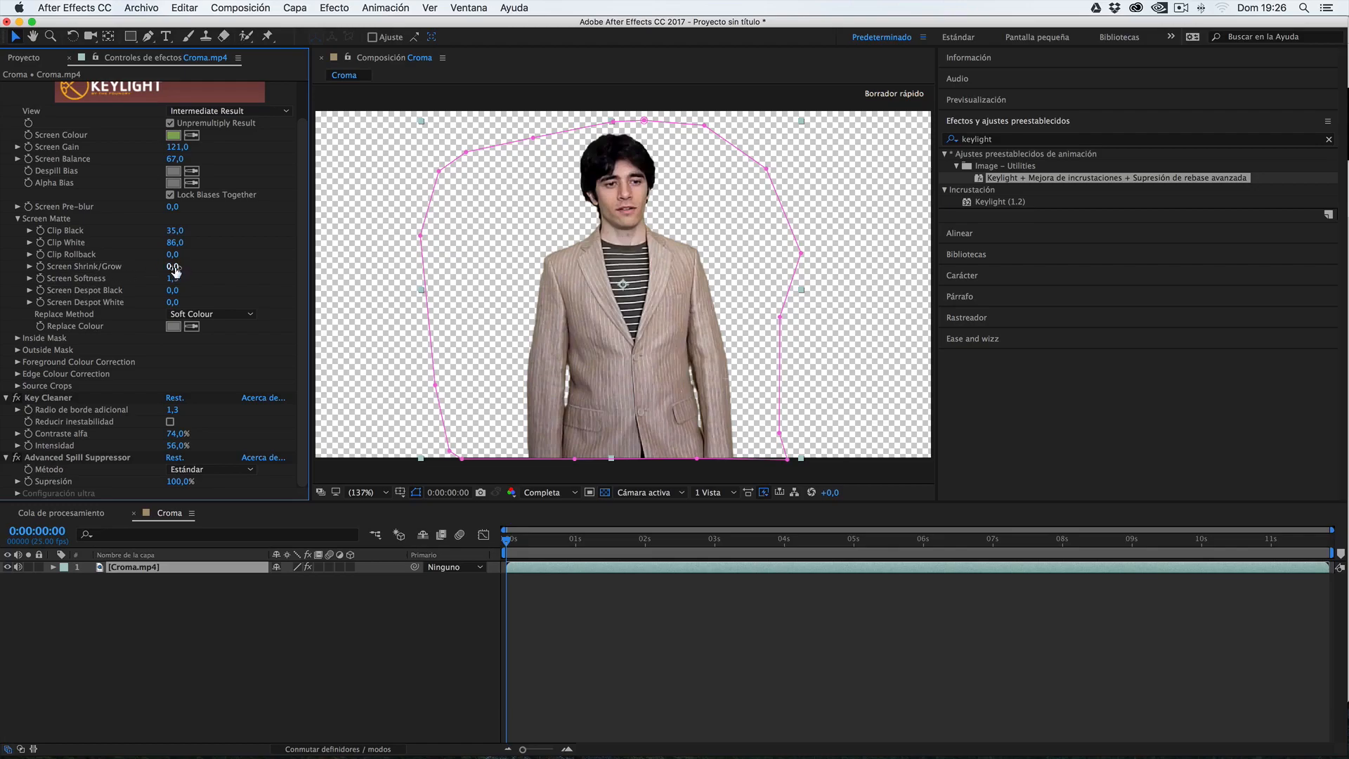
pyautogui.moveTo(173, 267); pyautogui.dragTo(242, 267)
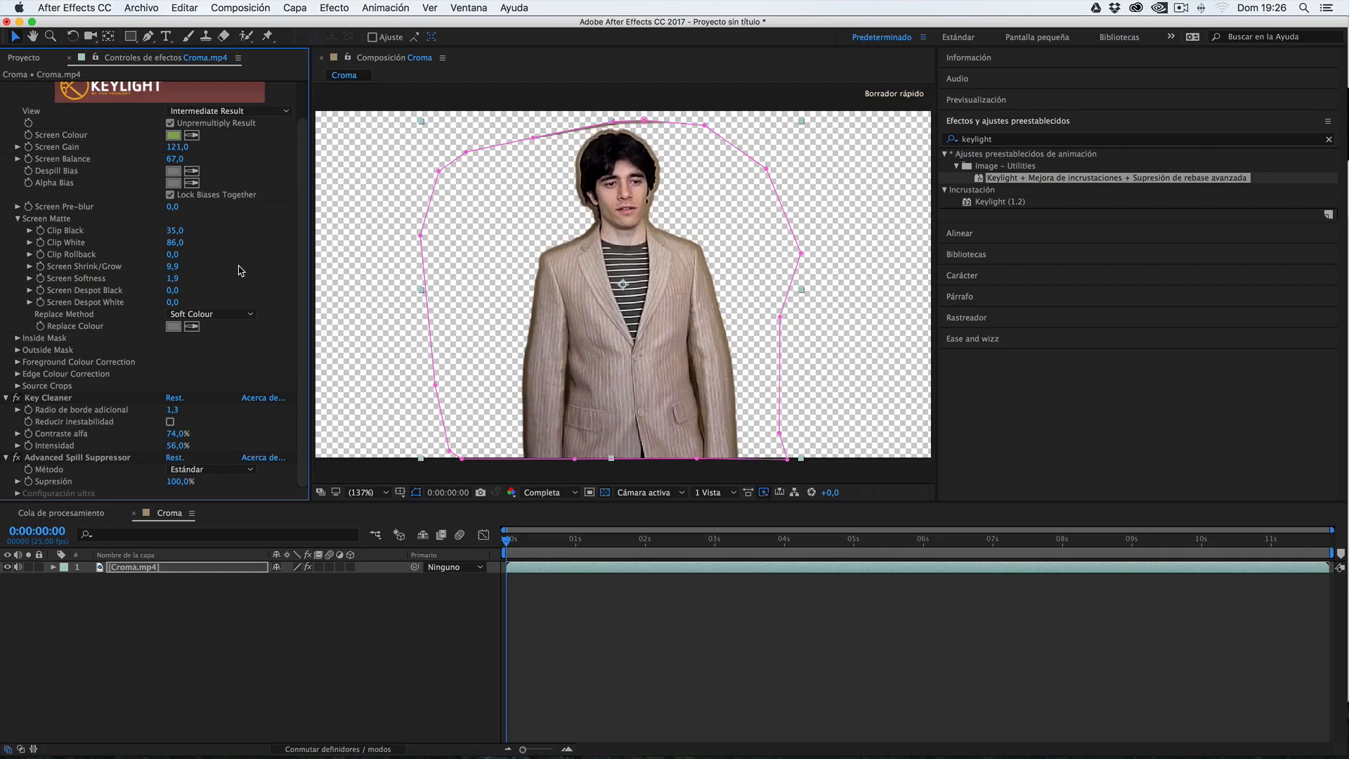
pyautogui.press('super+z')
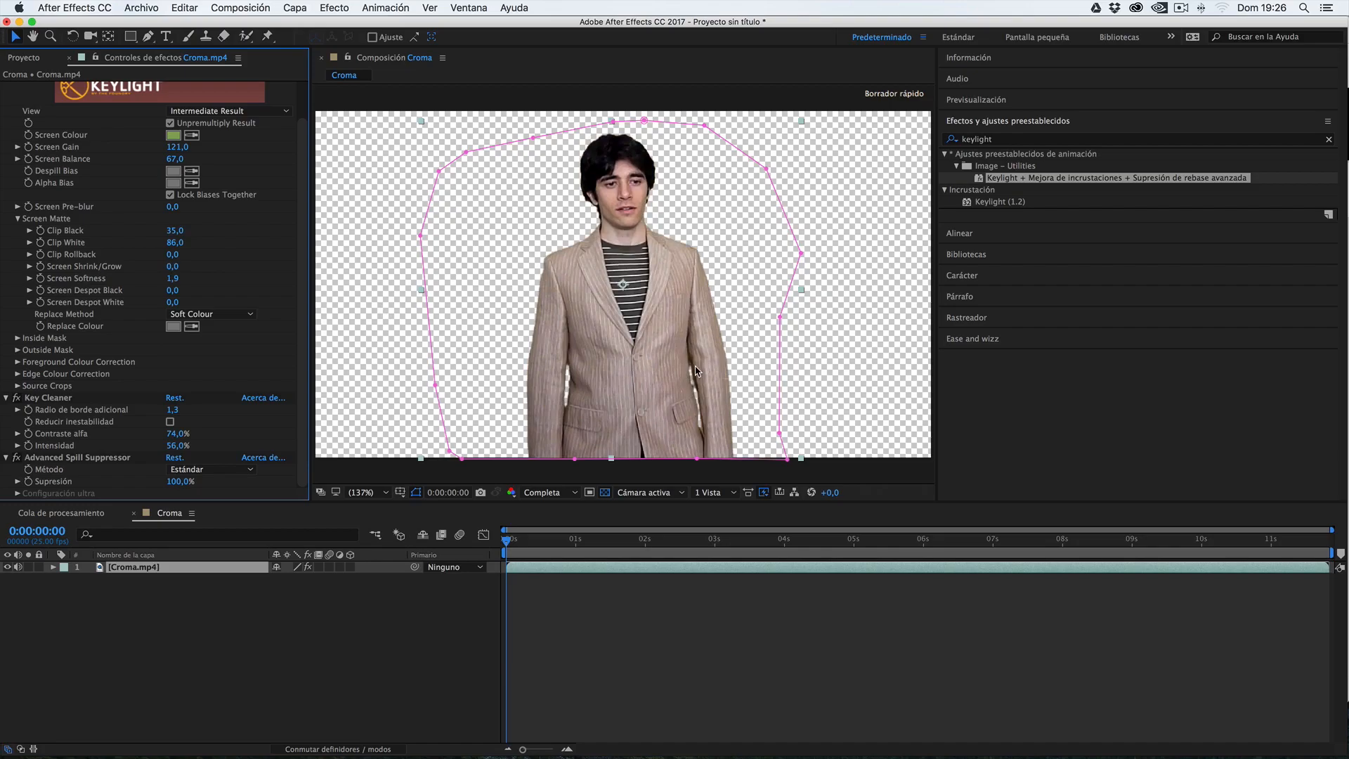
# - Collapse the Keylight, Key Cleaner and Advanced Spill Suppressor settings
pyautogui.scroll(3, 281, 261)
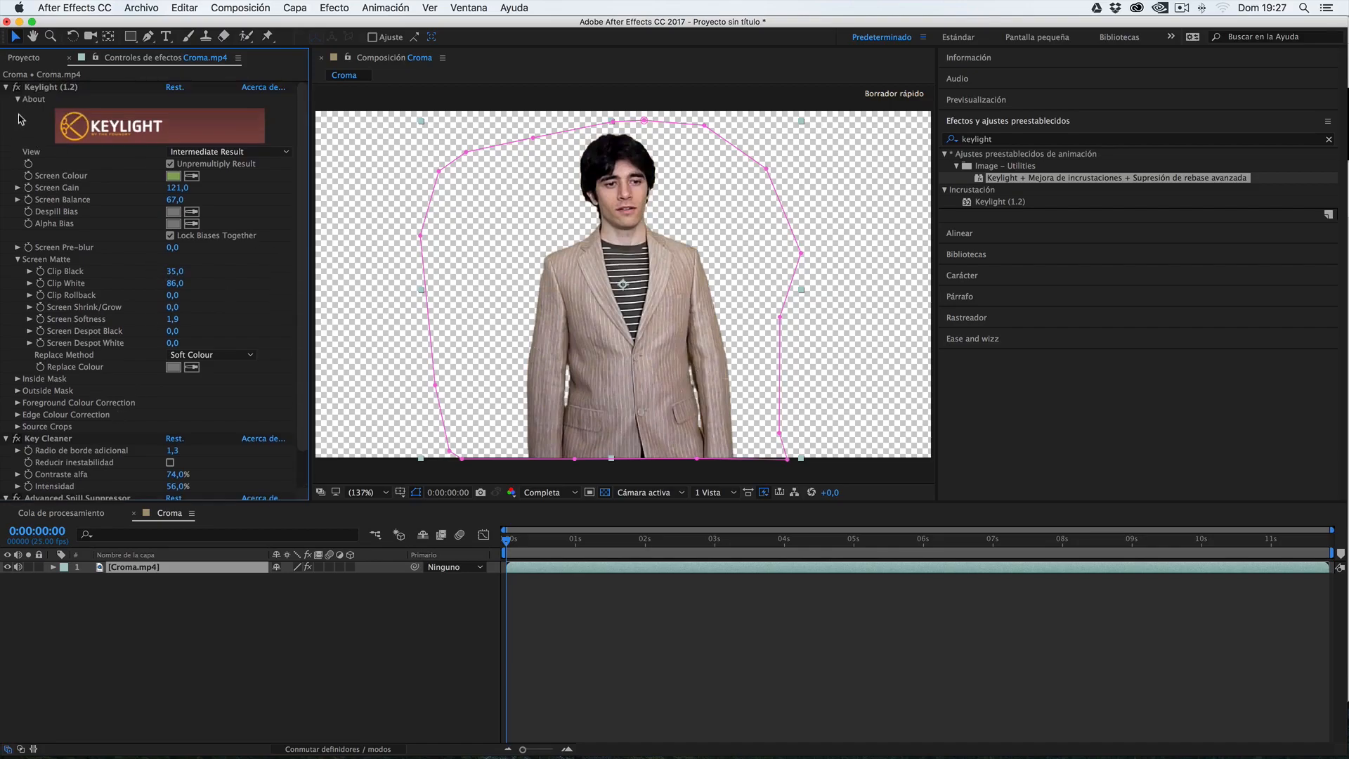
pyautogui.click(6, 87)
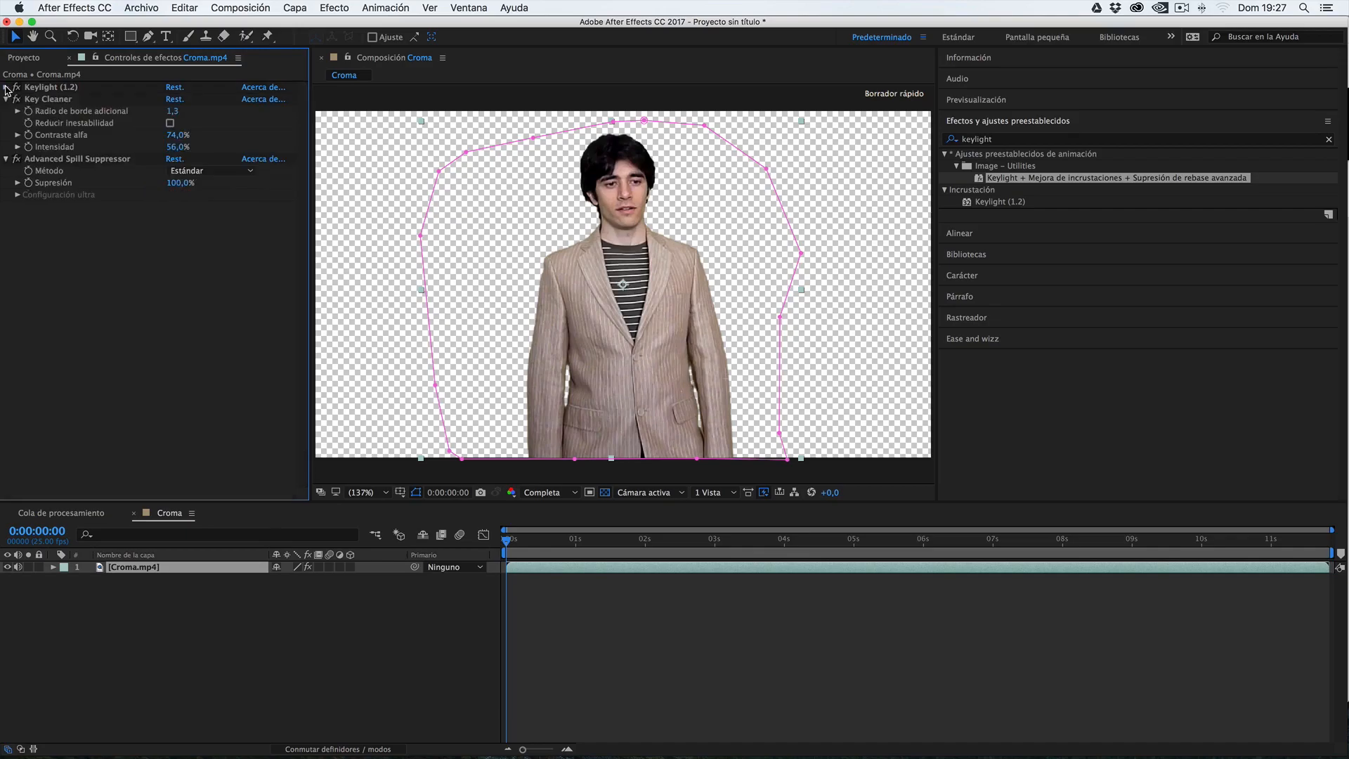
pyautogui.click(7, 99)
pyautogui.click(7, 111)
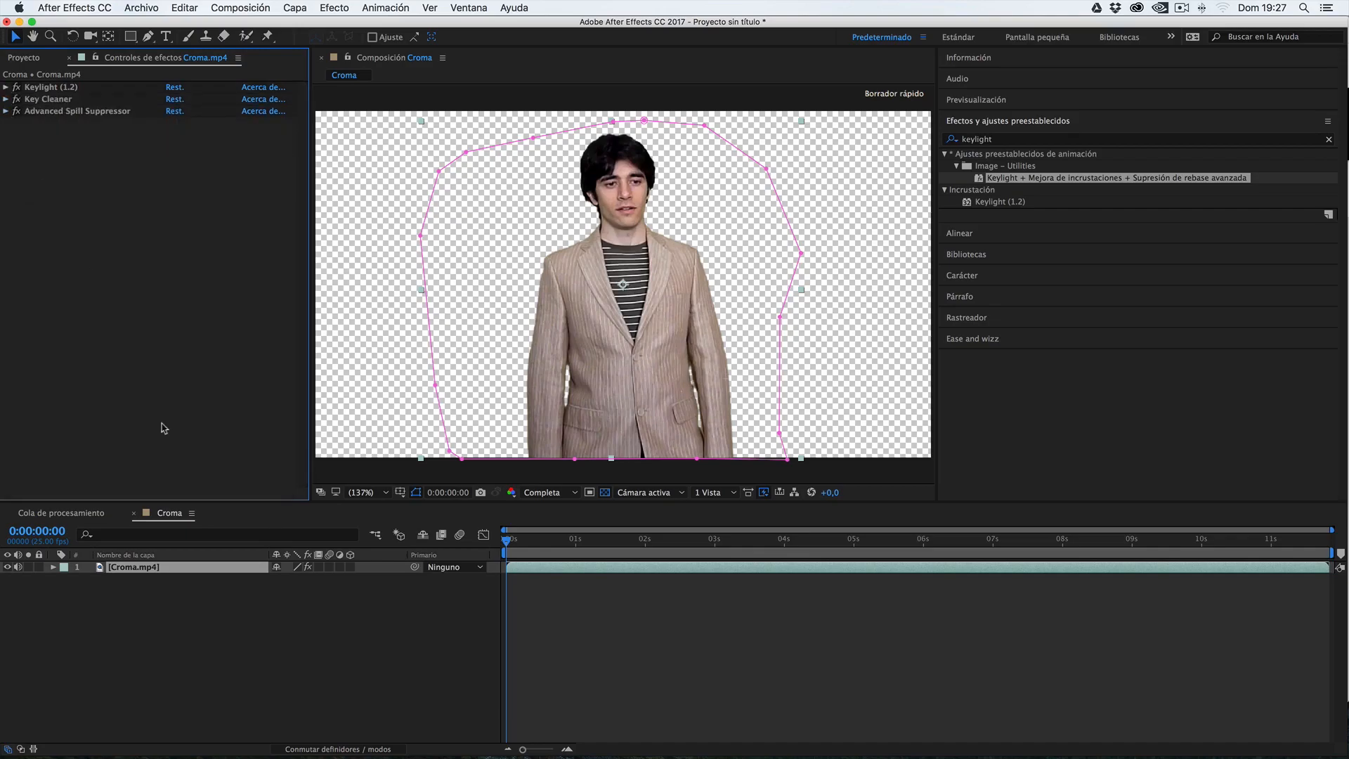
# - Place fondo telon rojo reducido.gif beneath Croma.mp4 in the composition and stretch it to the frame's full width
pyautogui.click(24, 57)
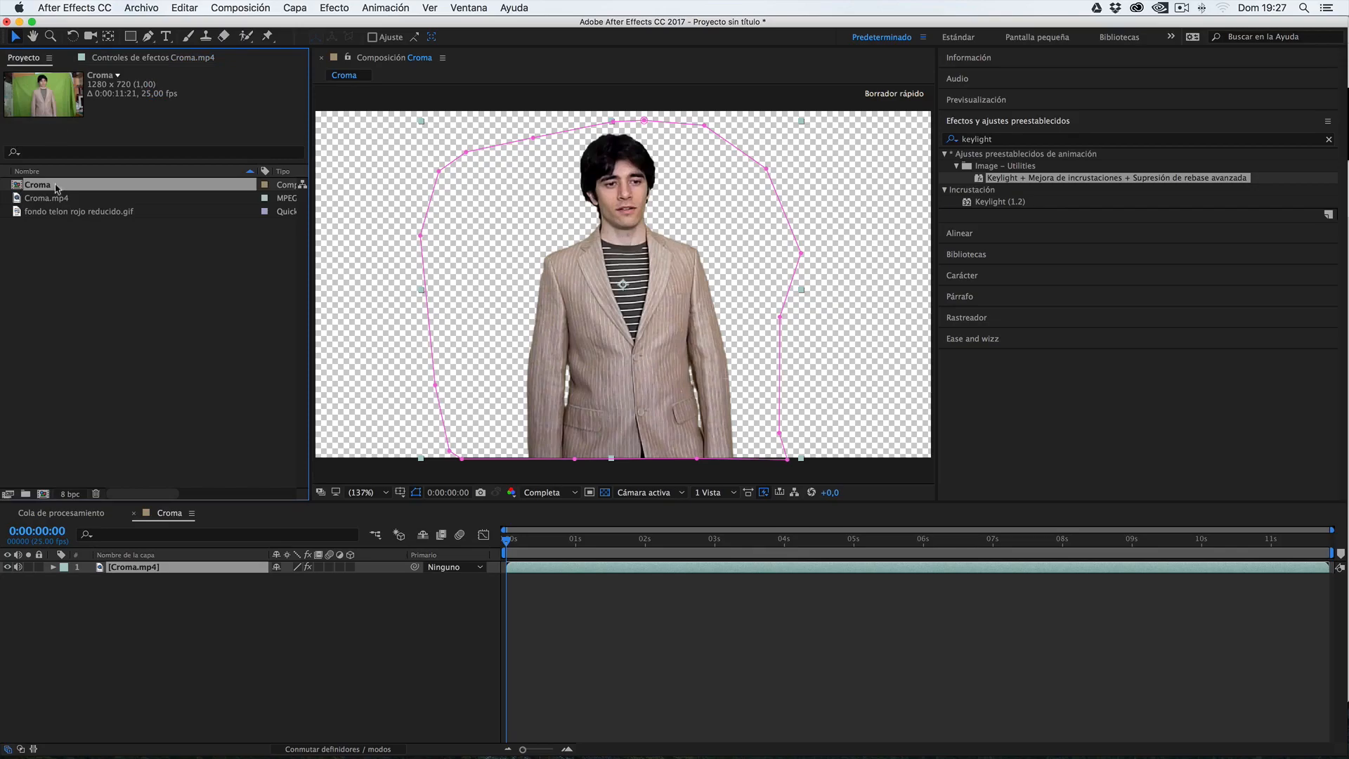
pyautogui.moveTo(37, 215); pyautogui.dragTo(130, 584)
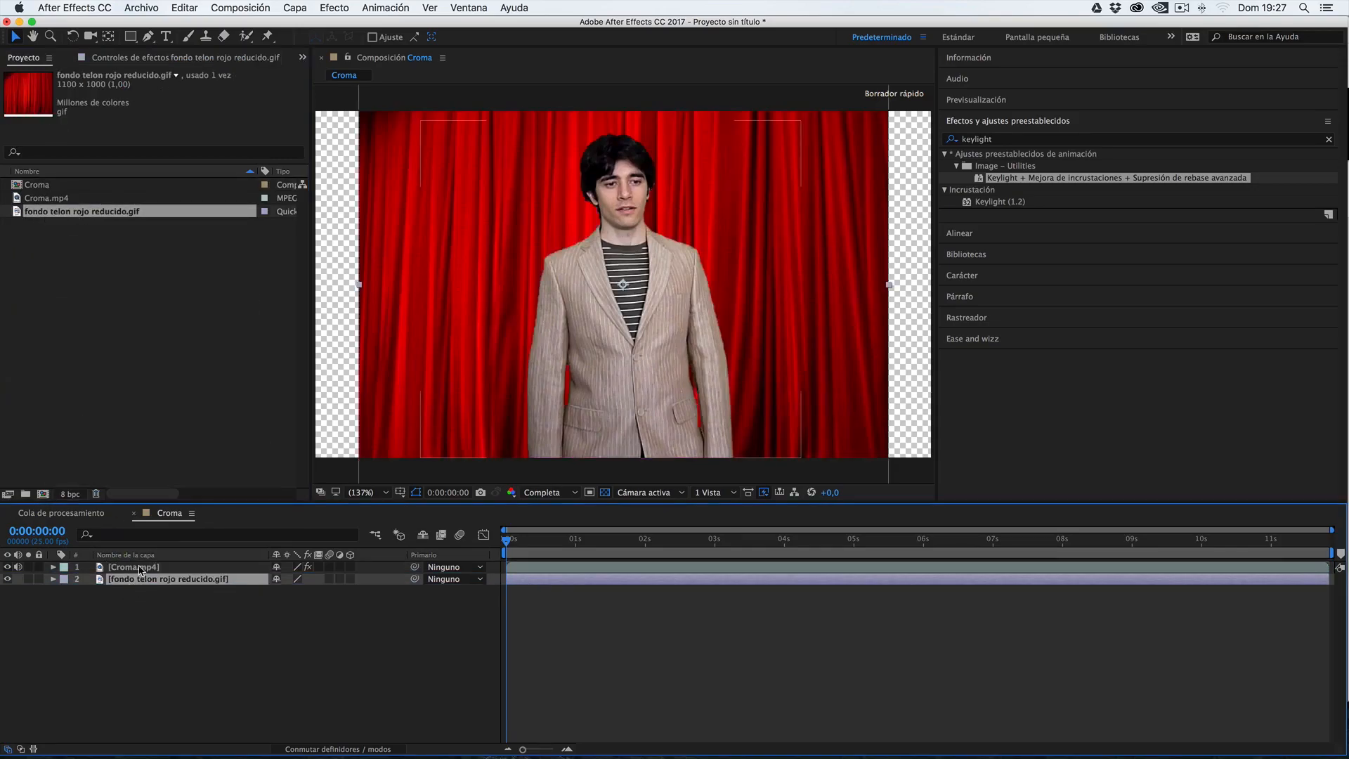
pyautogui.moveTo(361, 288); pyautogui.dragTo(302, 292)
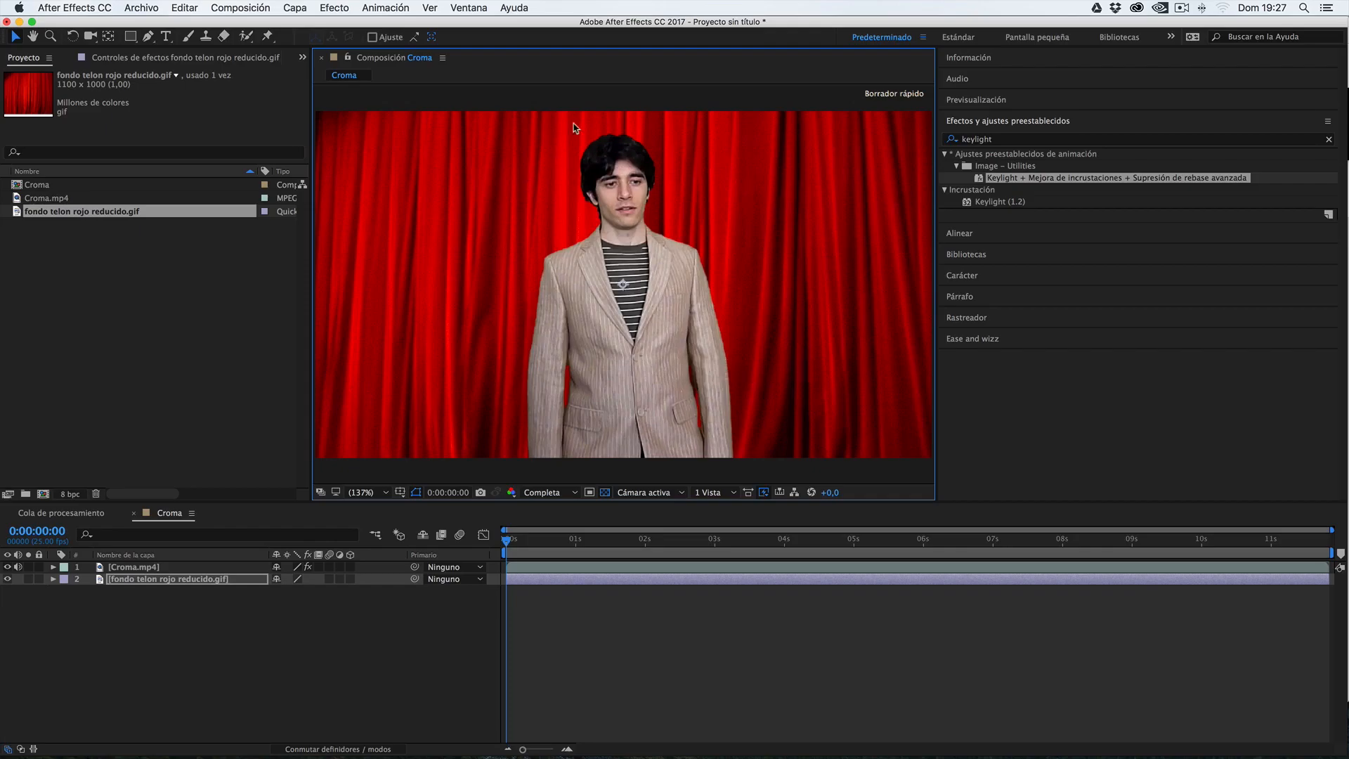
# - Scrub and play the composite's first four seconds to examine the keyed figure against the red curtain
pyautogui.moveTo(610, 527); pyautogui.dragTo(577, 529)
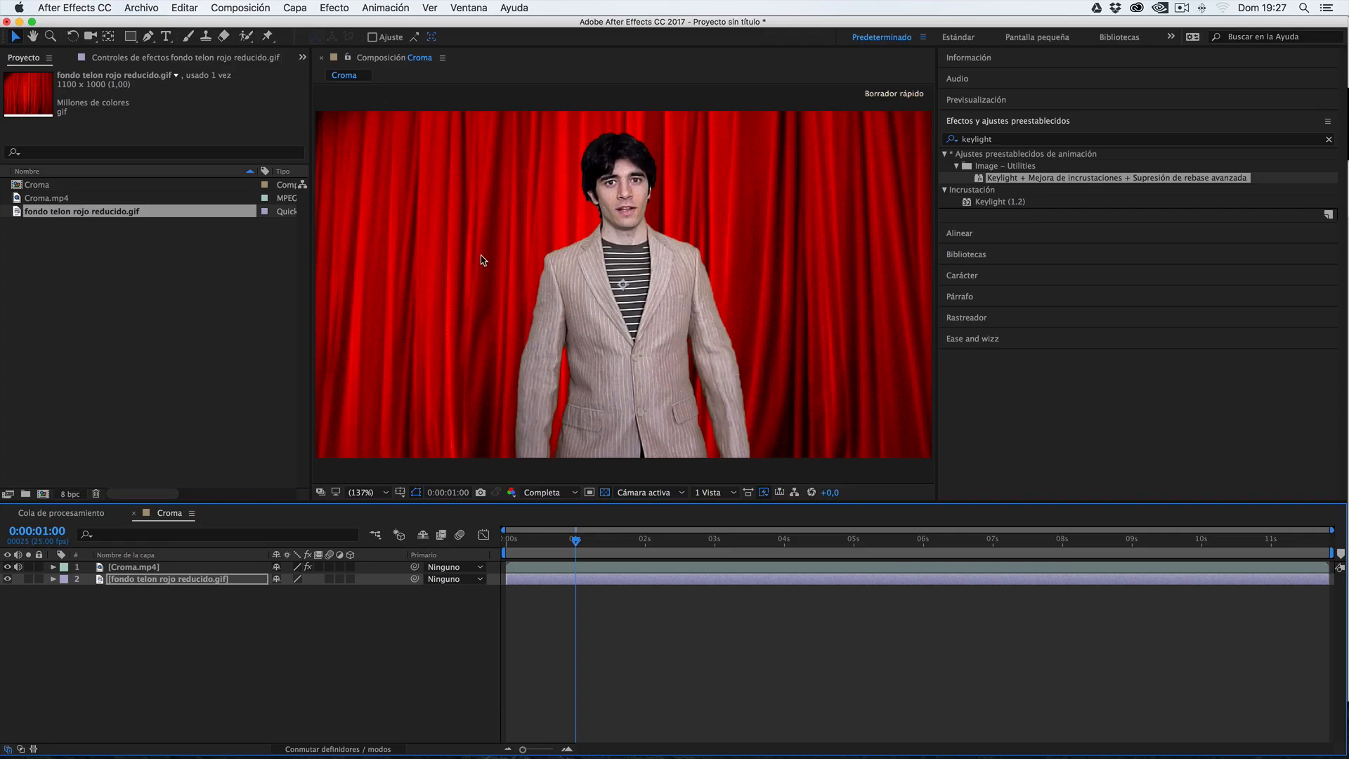
pyautogui.press('space')
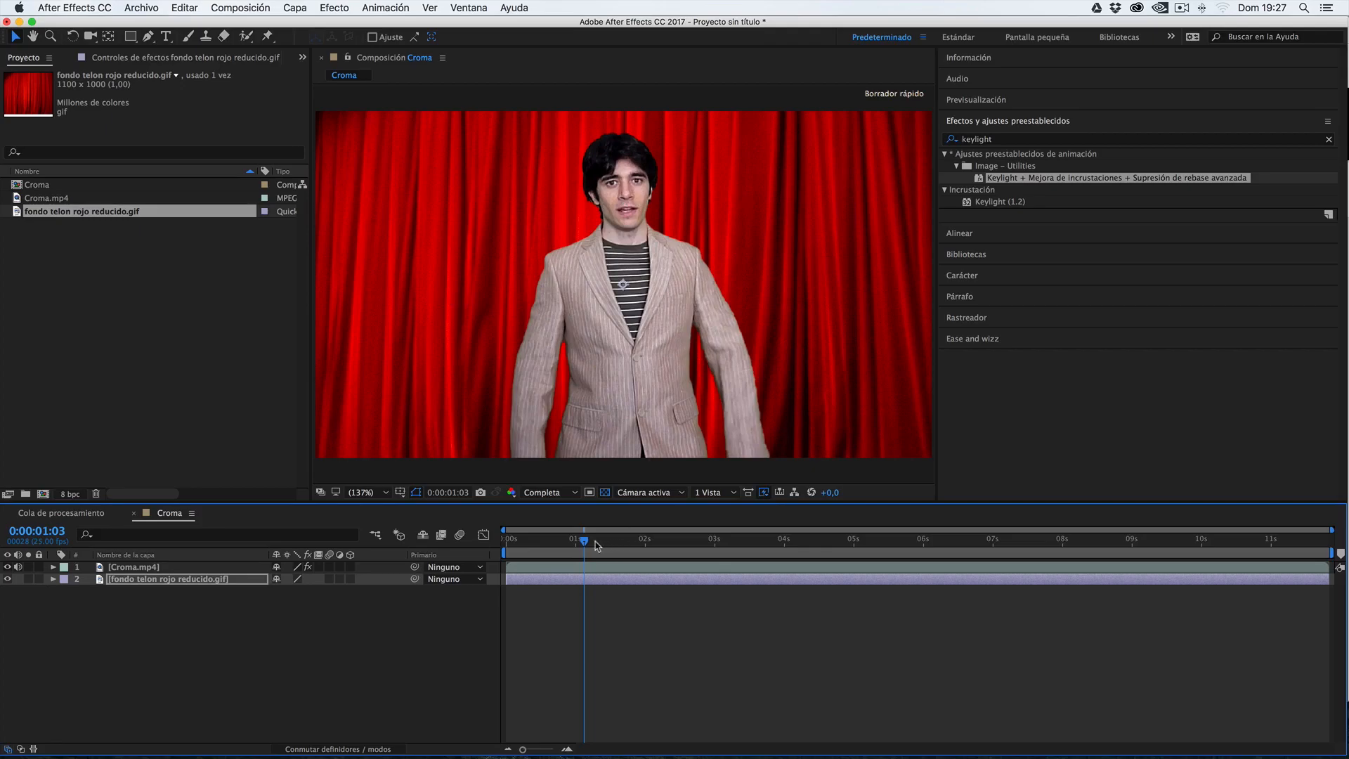
pyautogui.click(126, 568)
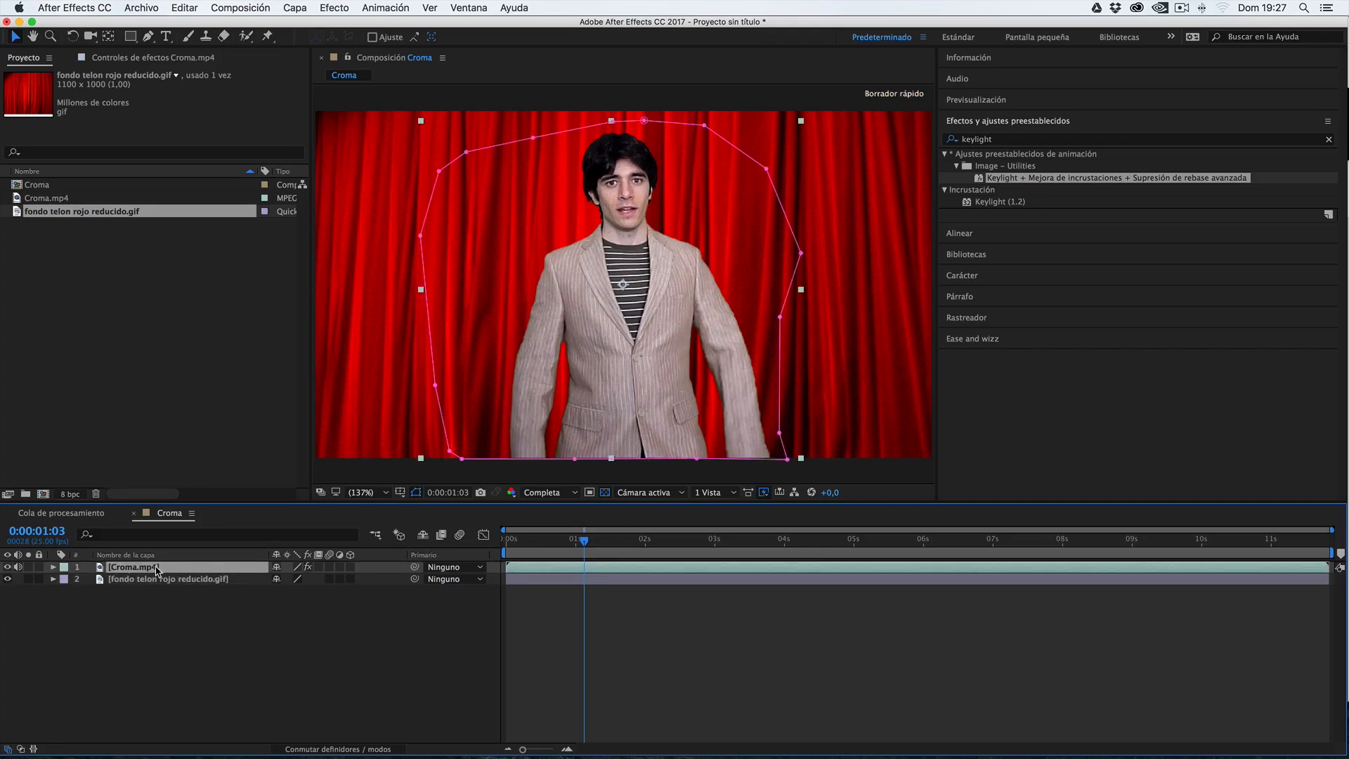
pyautogui.click(144, 583)
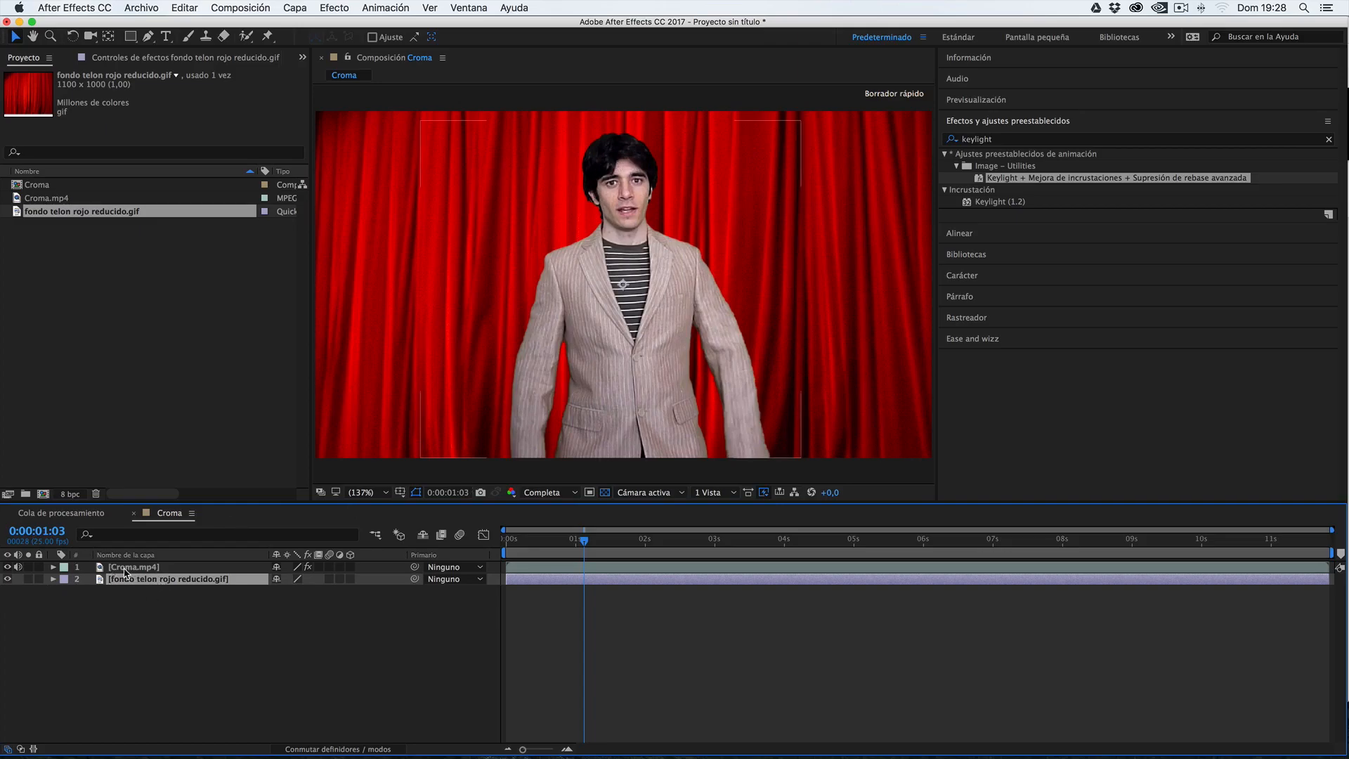
pyautogui.moveTo(584, 541); pyautogui.dragTo(562, 548)
pyautogui.press('space')
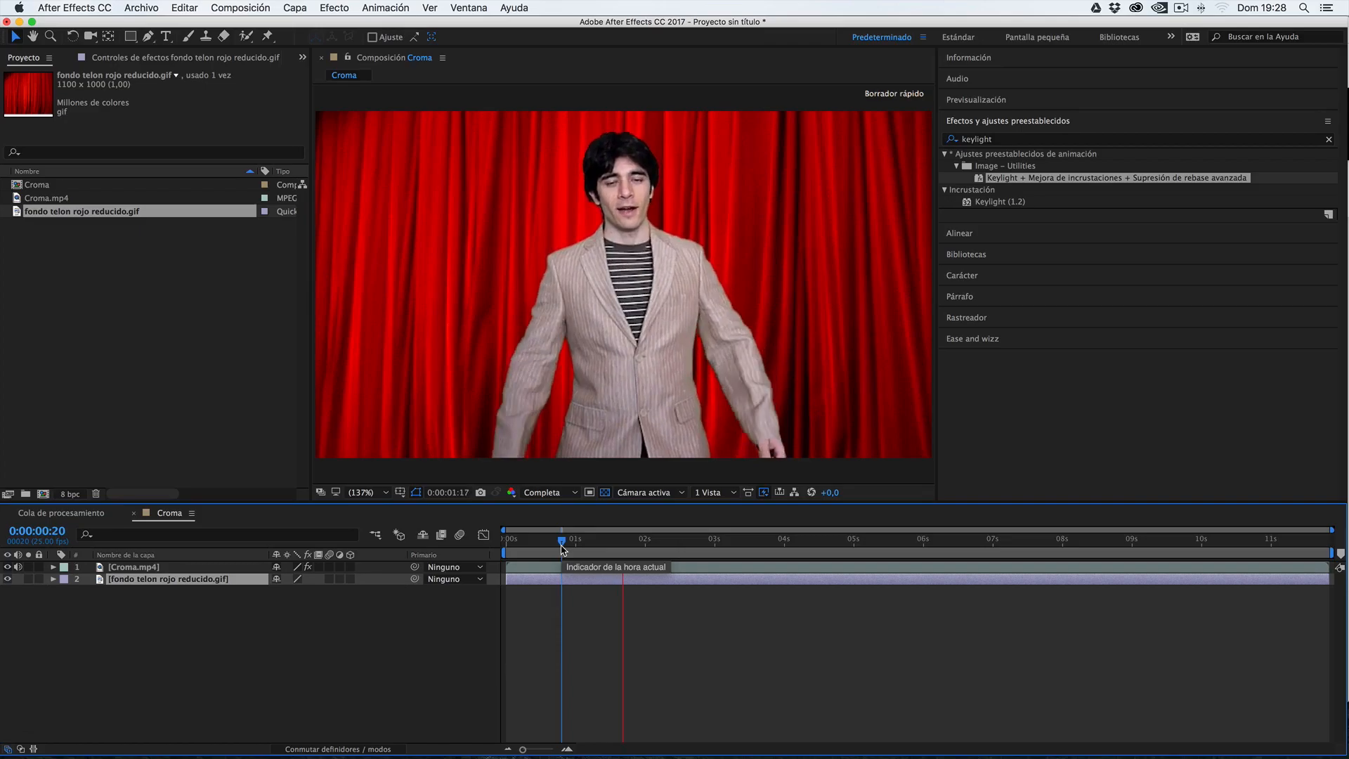
pyautogui.press('space')
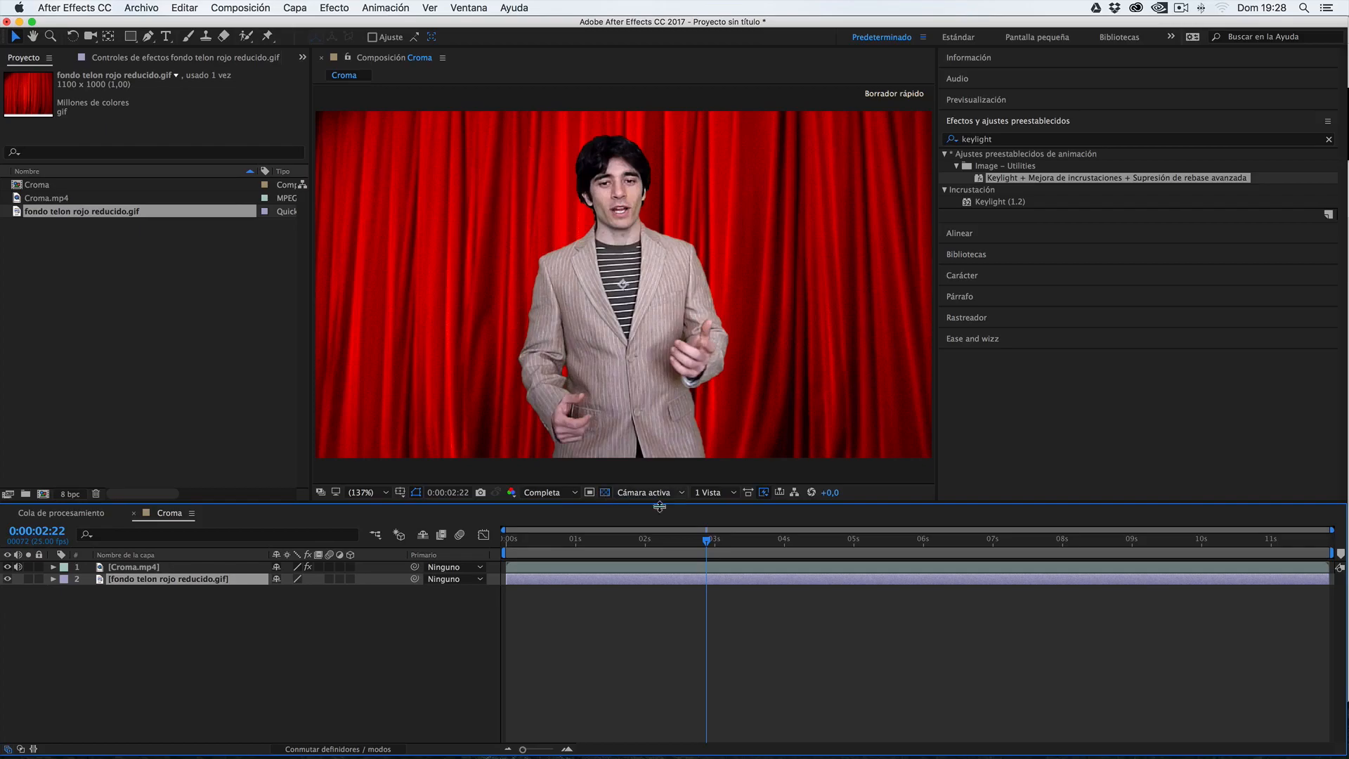
pyautogui.moveTo(708, 540); pyautogui.dragTo(717, 540)
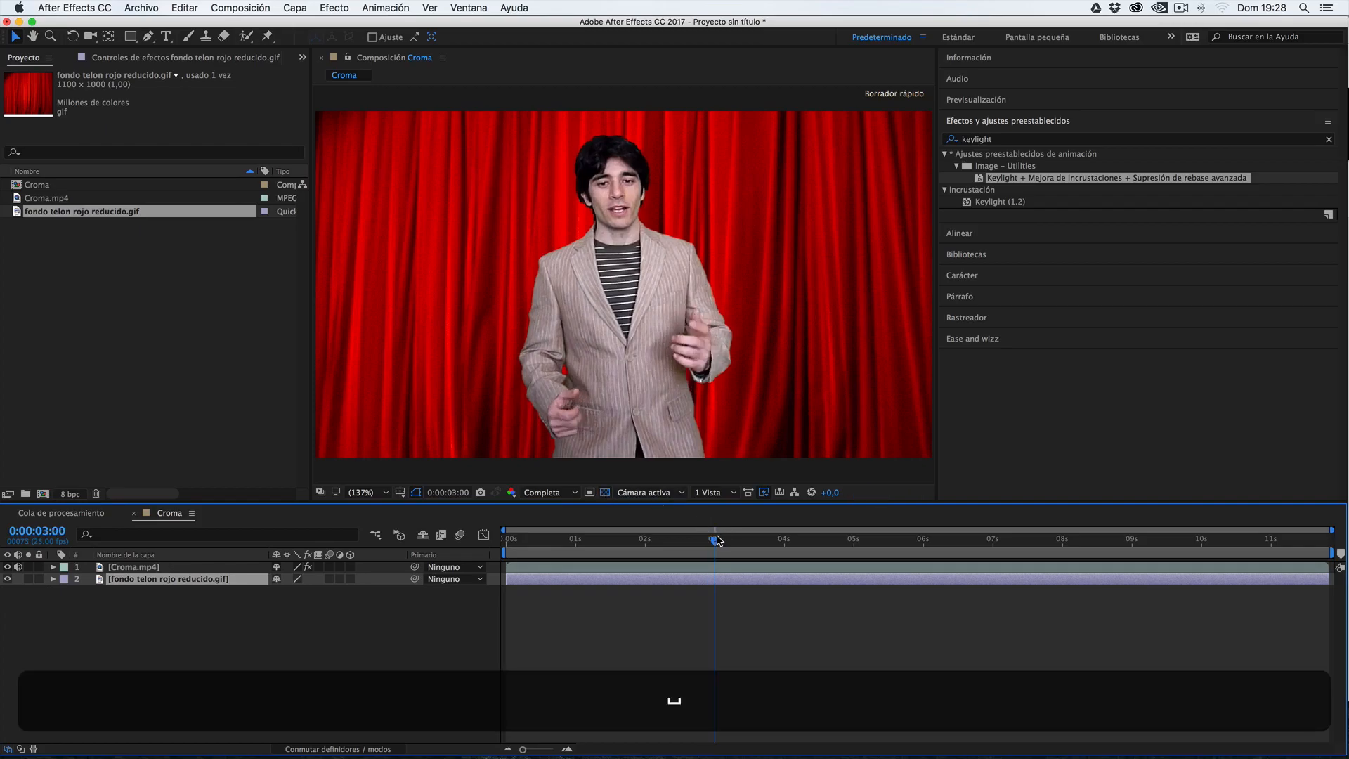
pyautogui.press('space')
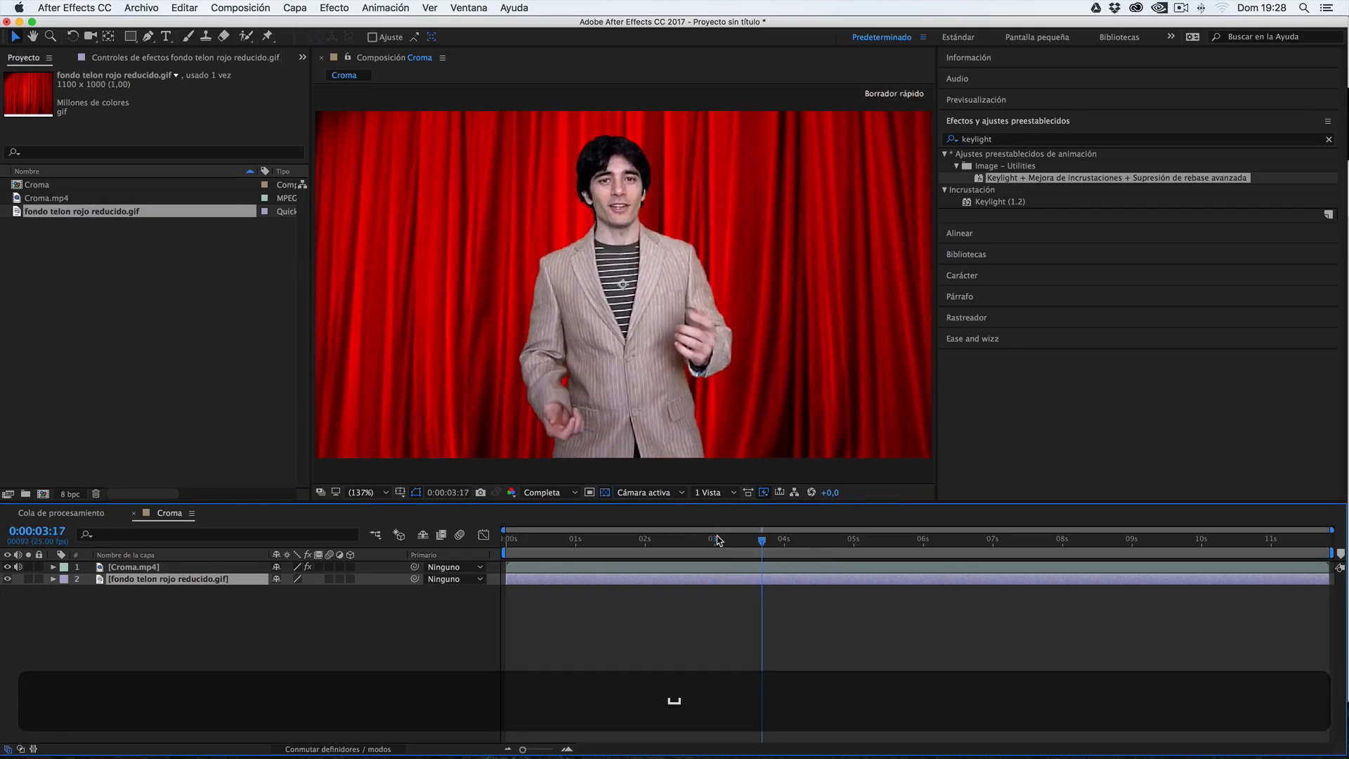
pyautogui.press('space')
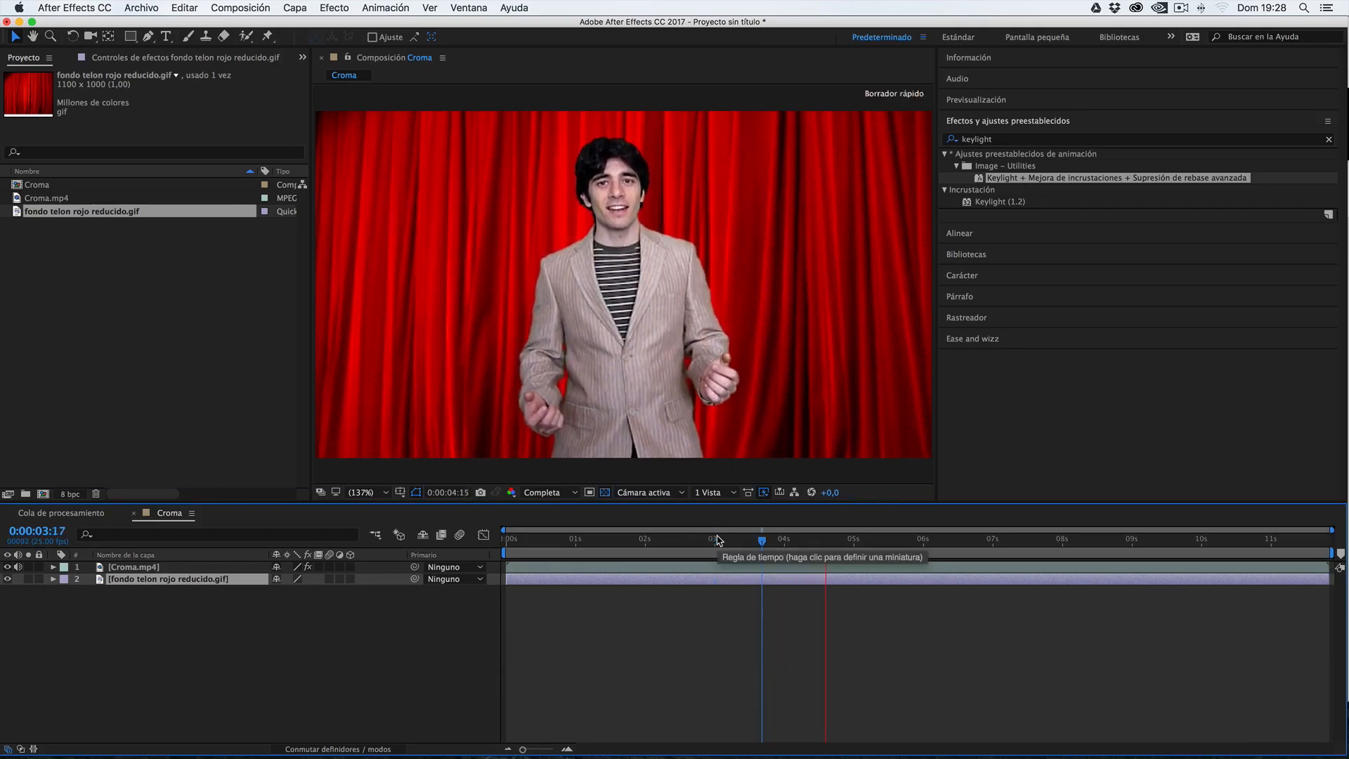
pyautogui.press('space')
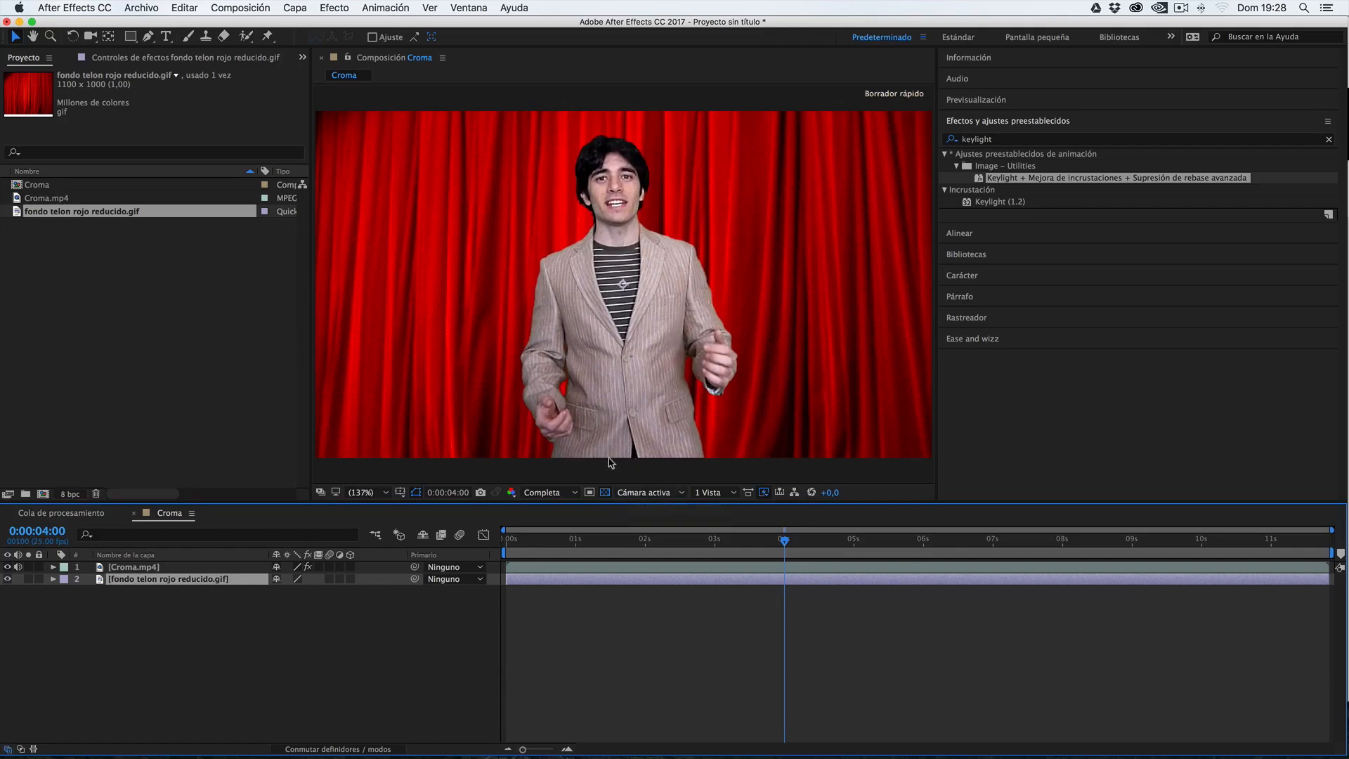
# - With the Pen tool, add two points to the lower edge of Croma.mp4's mask, curve one and pull it below the frame, then deselect
pyautogui.click(469, 418)
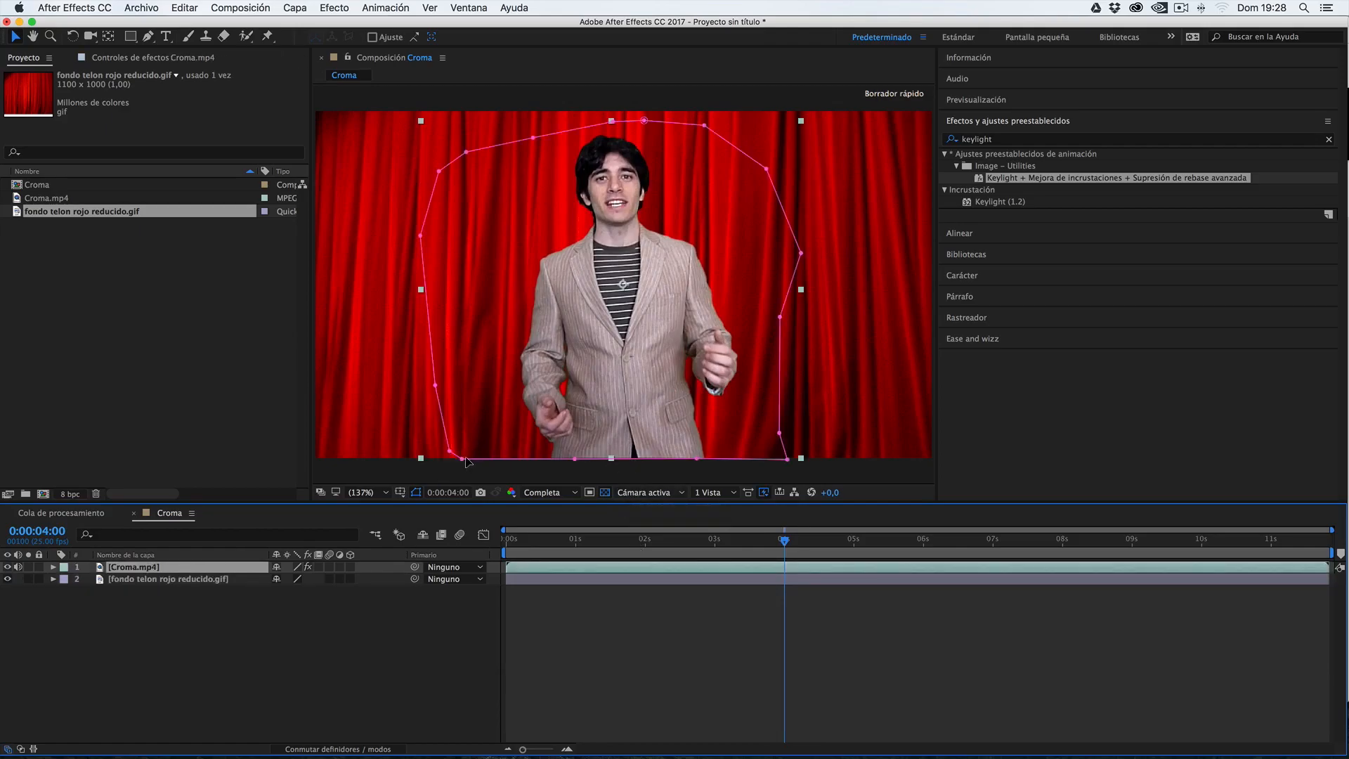
pyautogui.press('g')
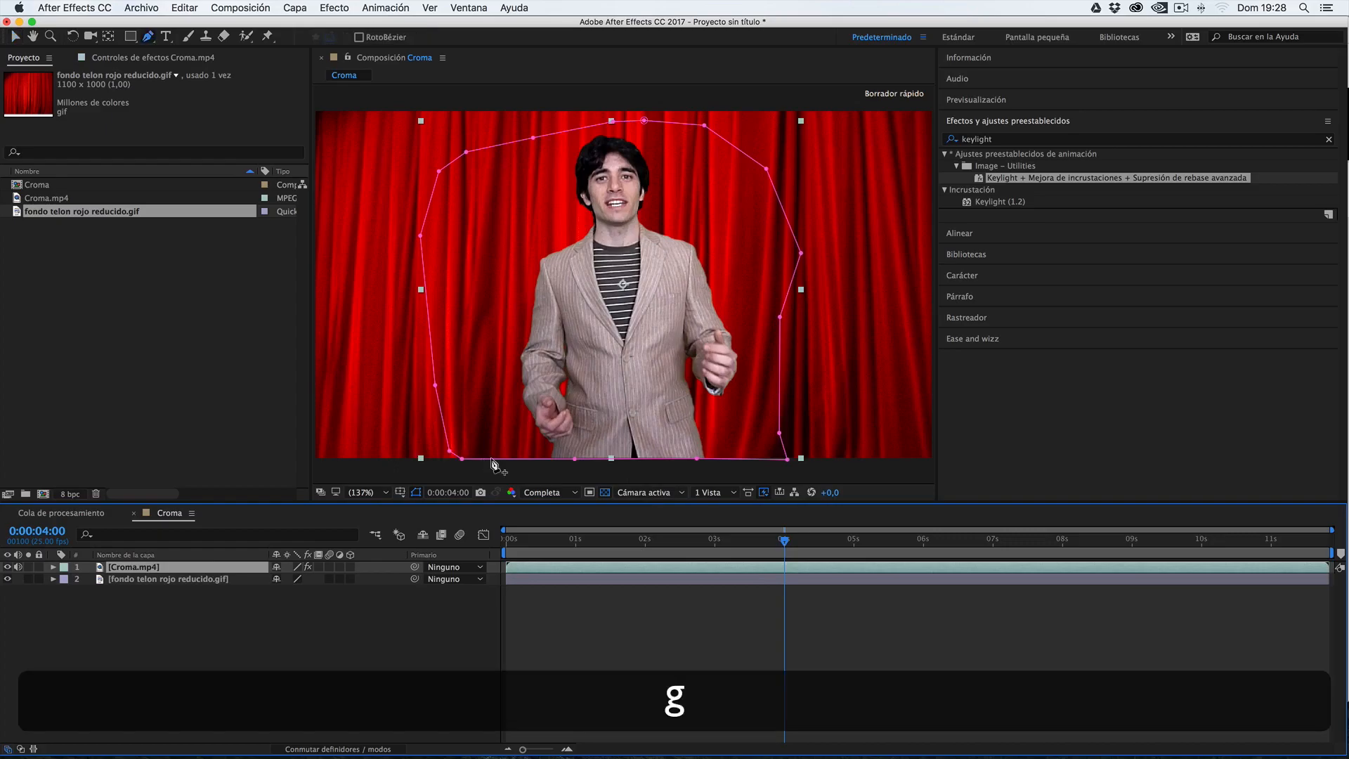
pyautogui.click(491, 458)
pyautogui.click(505, 458)
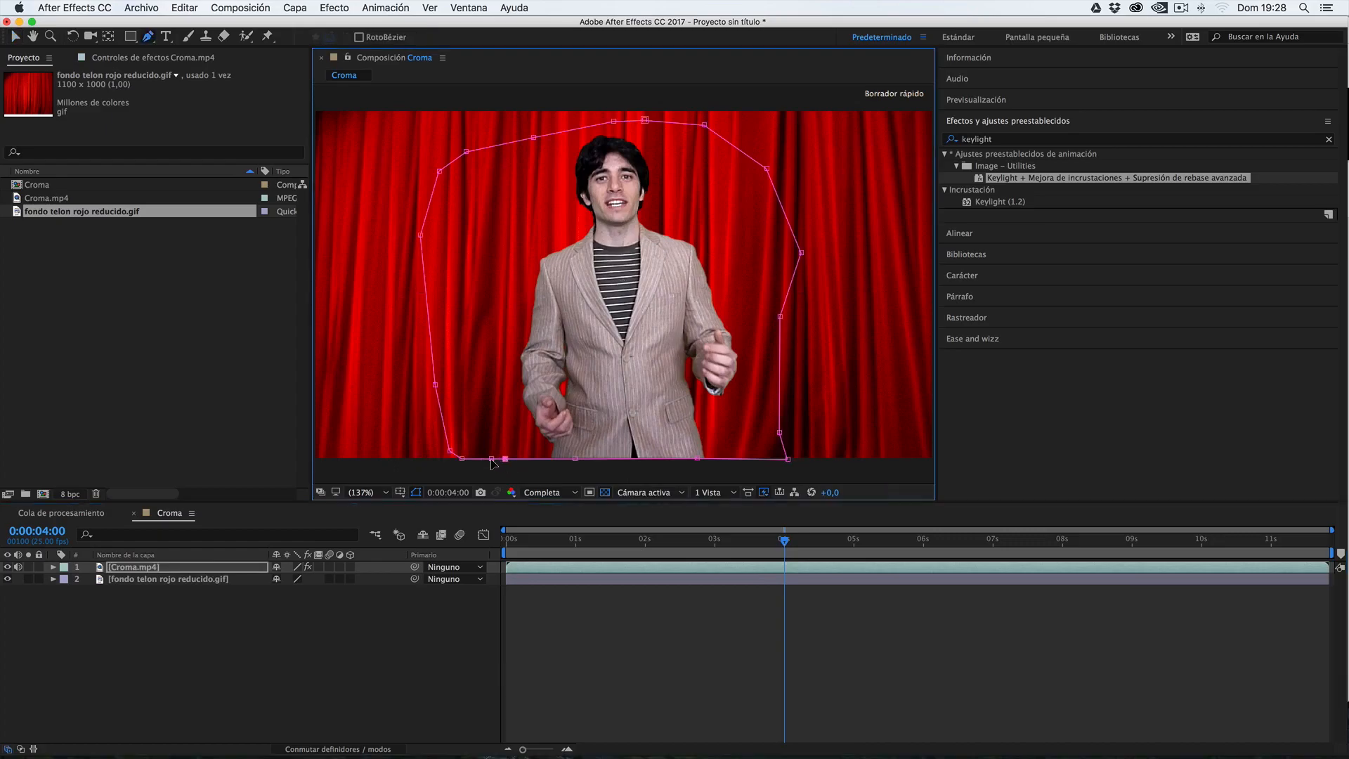
pyautogui.moveTo(491, 460); pyautogui.dragTo(485, 454)
pyautogui.press('alt')
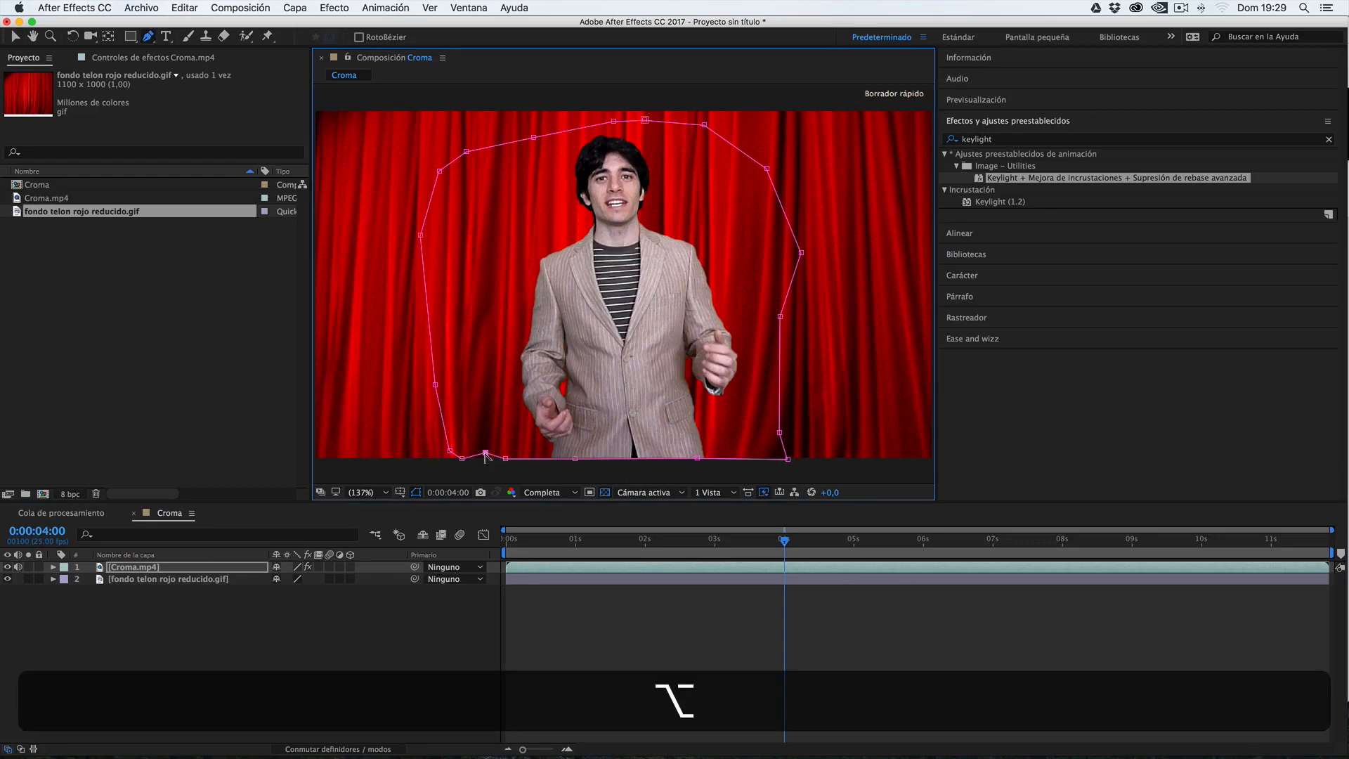
pyautogui.moveTo(485, 456); pyautogui.dragTo(498, 446)
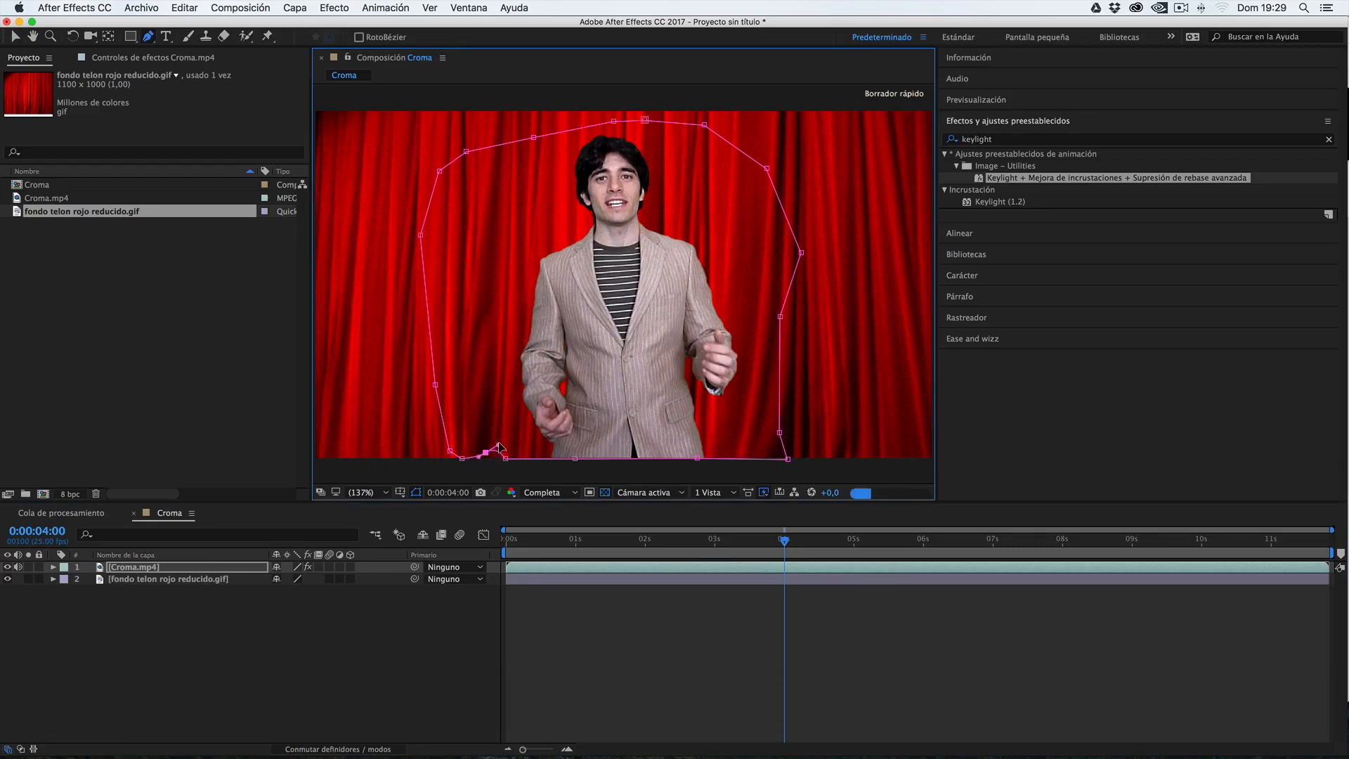
pyautogui.moveTo(485, 453); pyautogui.dragTo(478, 467)
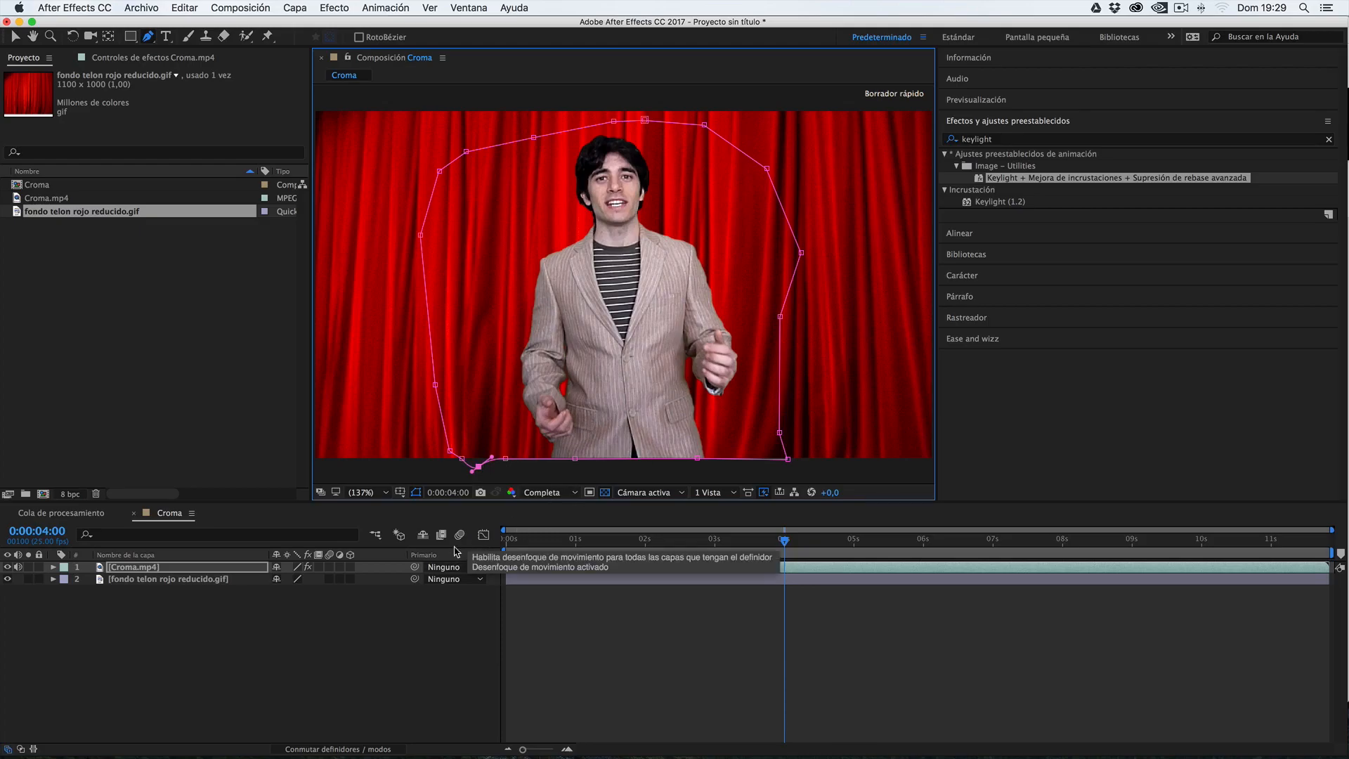
pyautogui.click(211, 611)
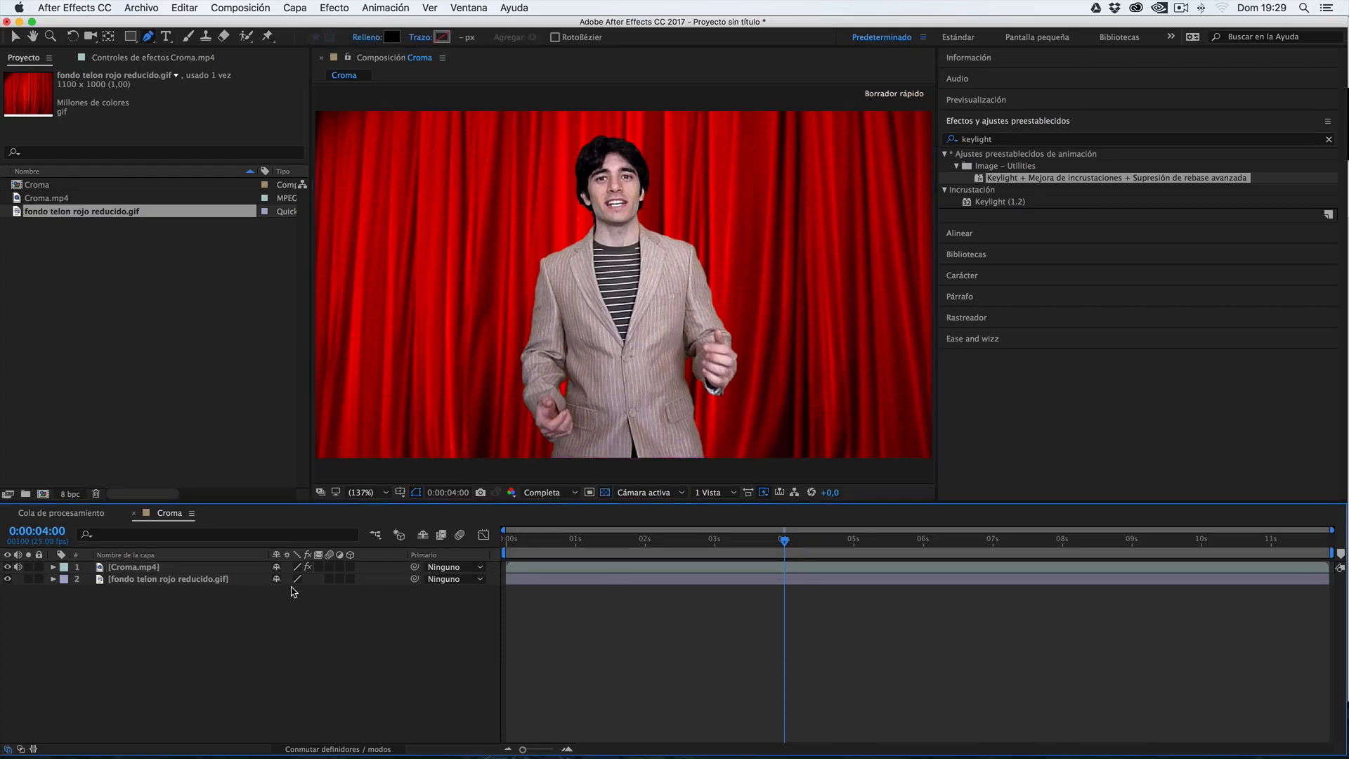
pyautogui.click(380, 571)
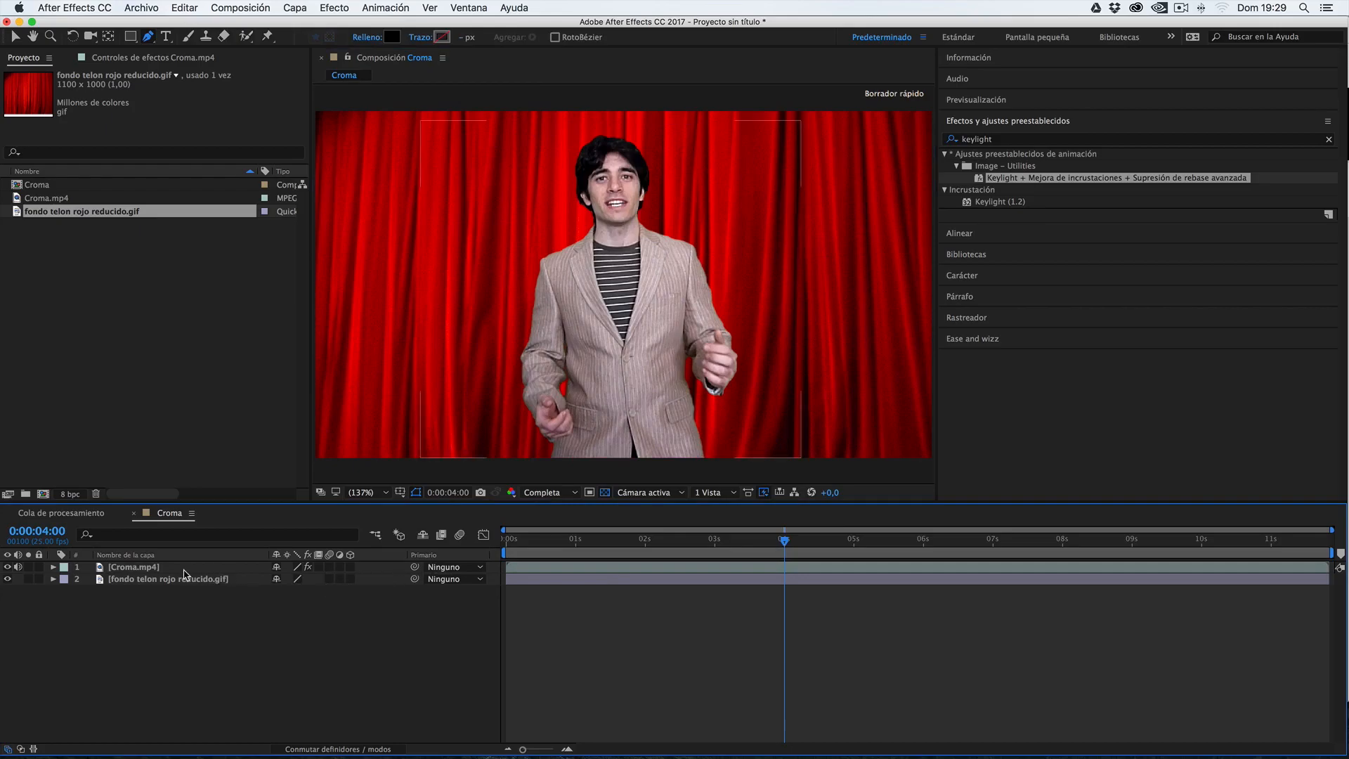
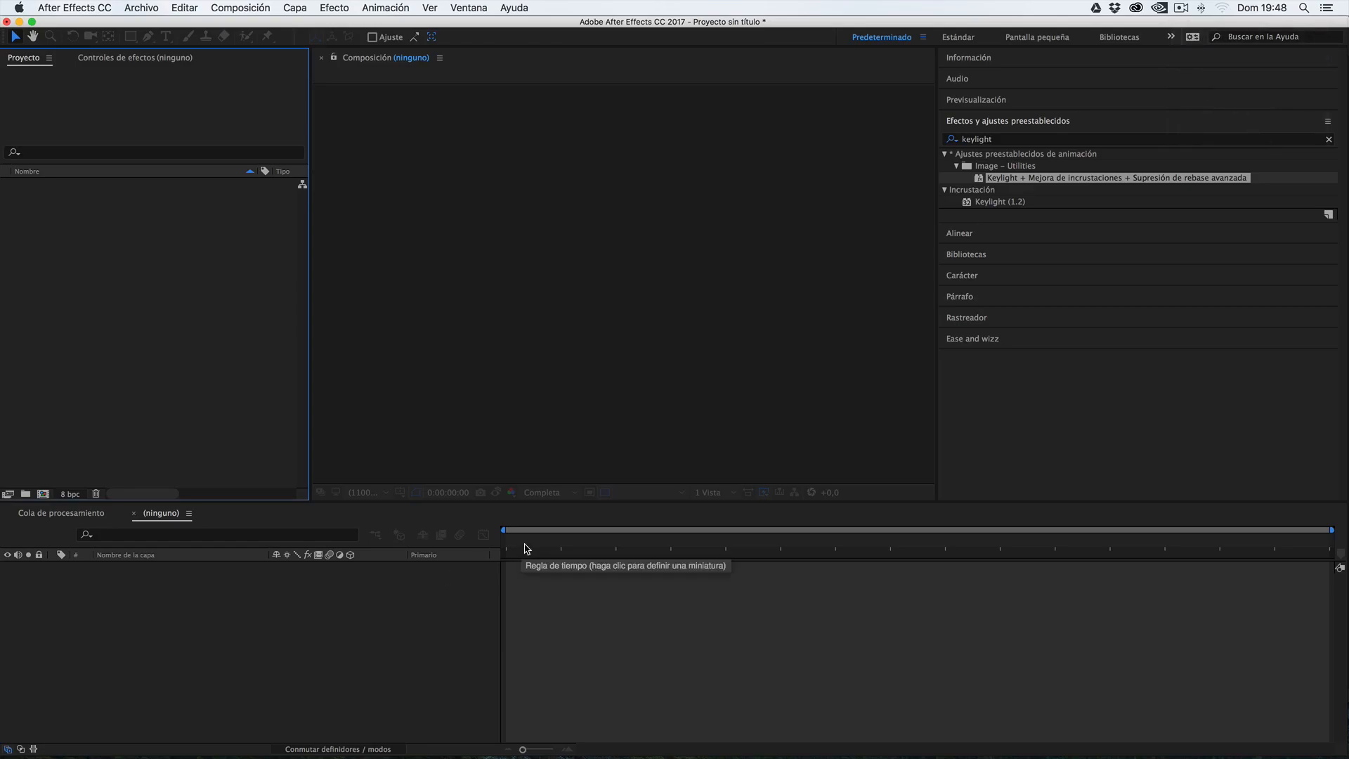
# - Import 50 Rotoscopia con máscaras.mp4 from its folder in Finder and create a composition from the clip
pyautogui.click(558, 549)
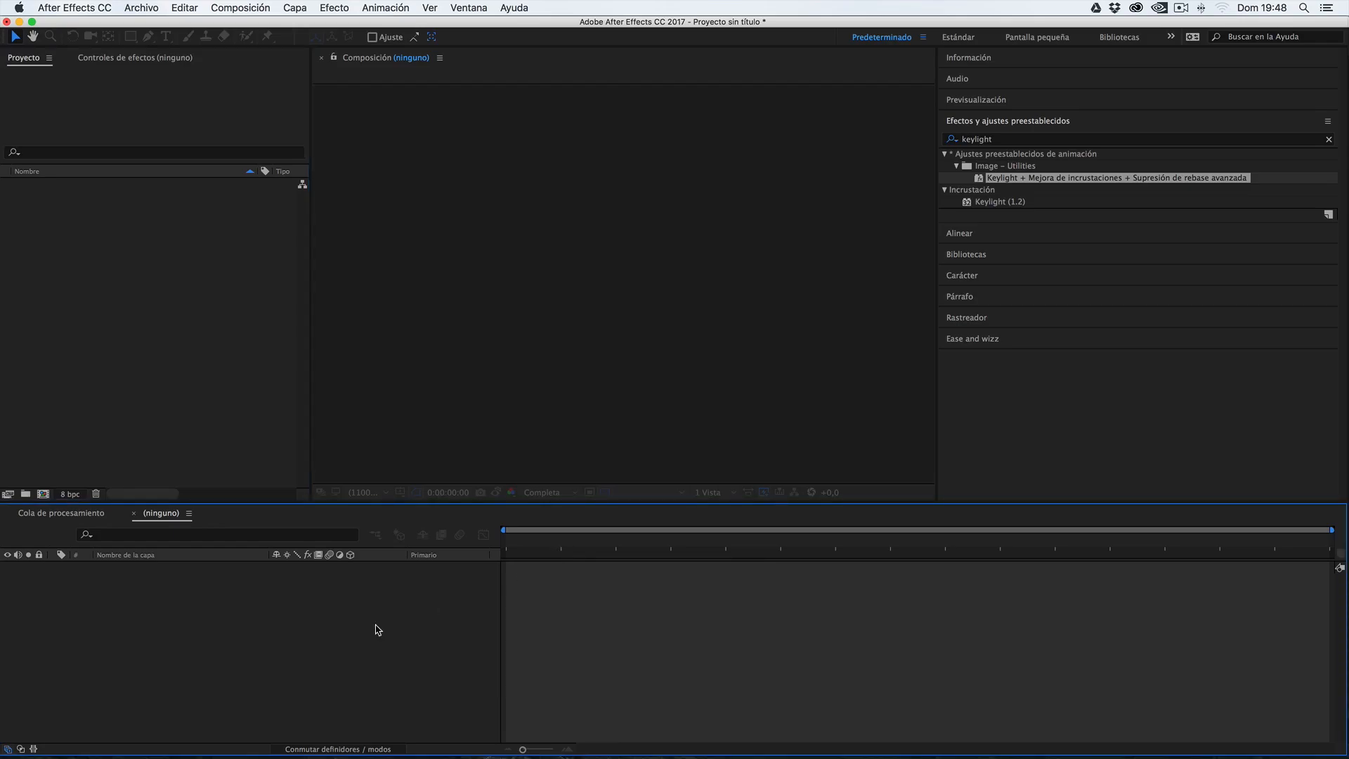
pyautogui.click(337, 738)
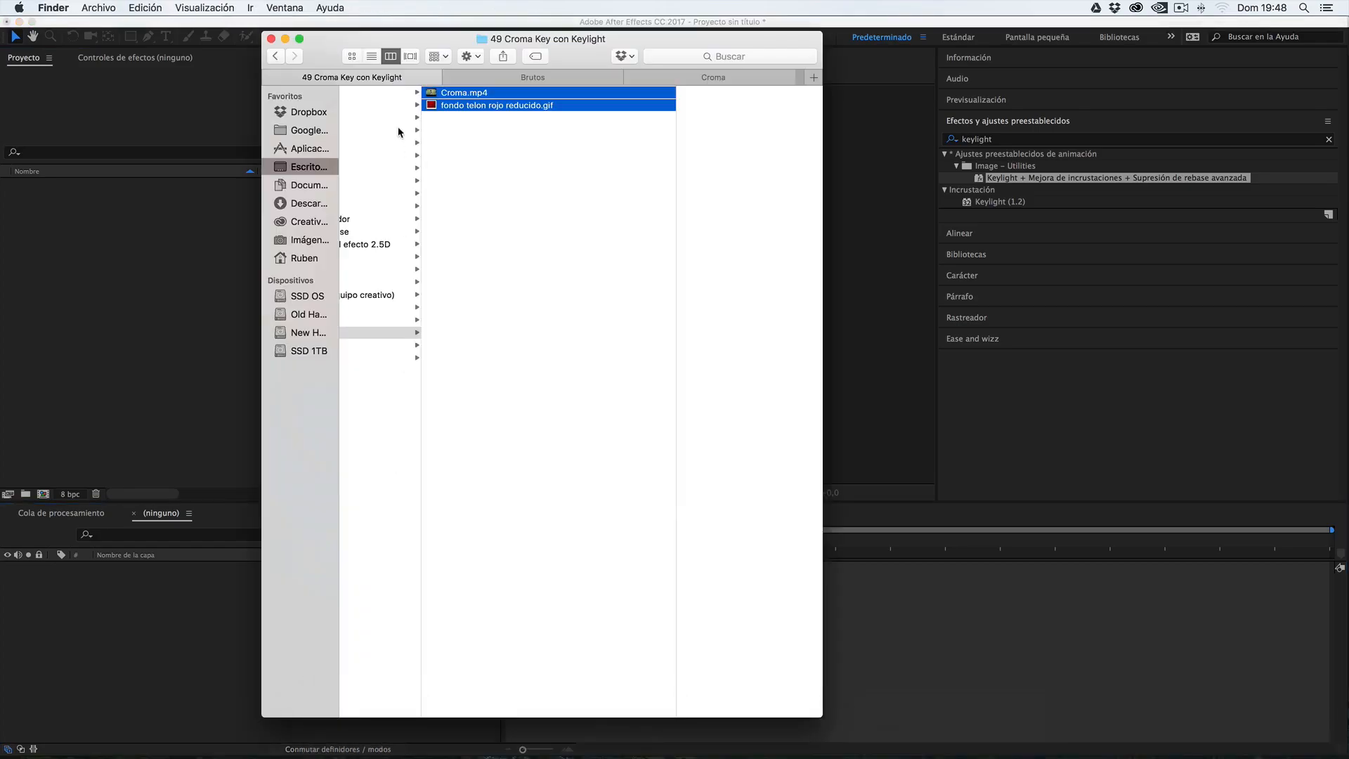
pyautogui.hscroll(-5, 417, 369)
pyautogui.click(424, 346)
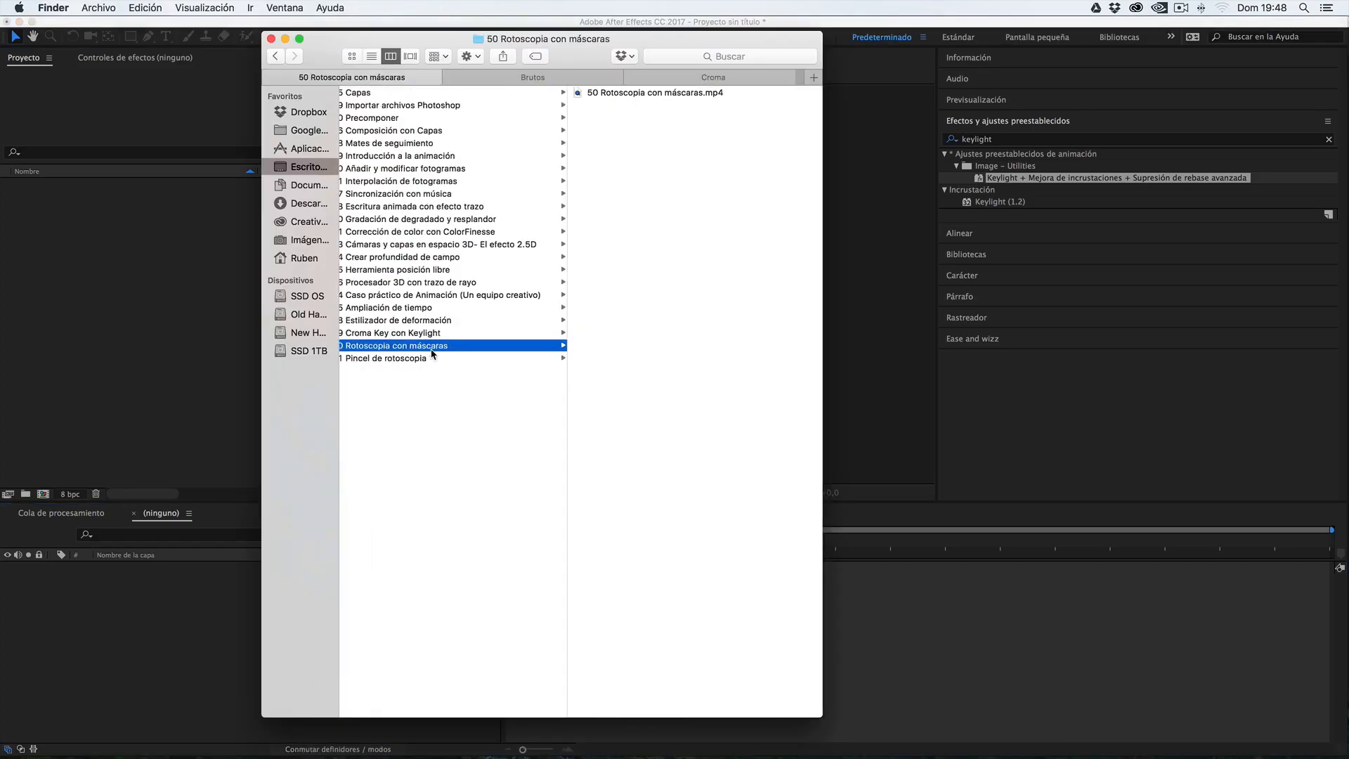
pyautogui.click(621, 97)
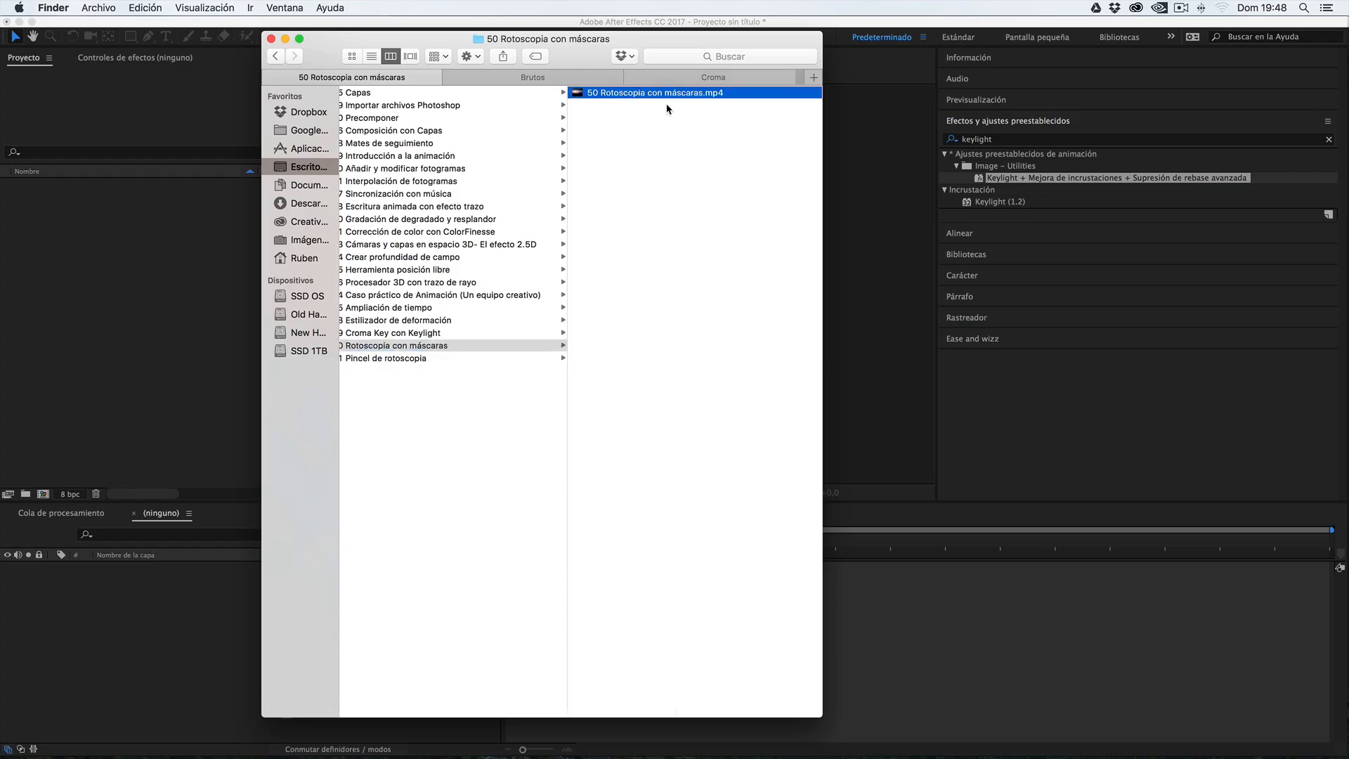
pyautogui.moveTo(480, 97); pyautogui.dragTo(156, 274)
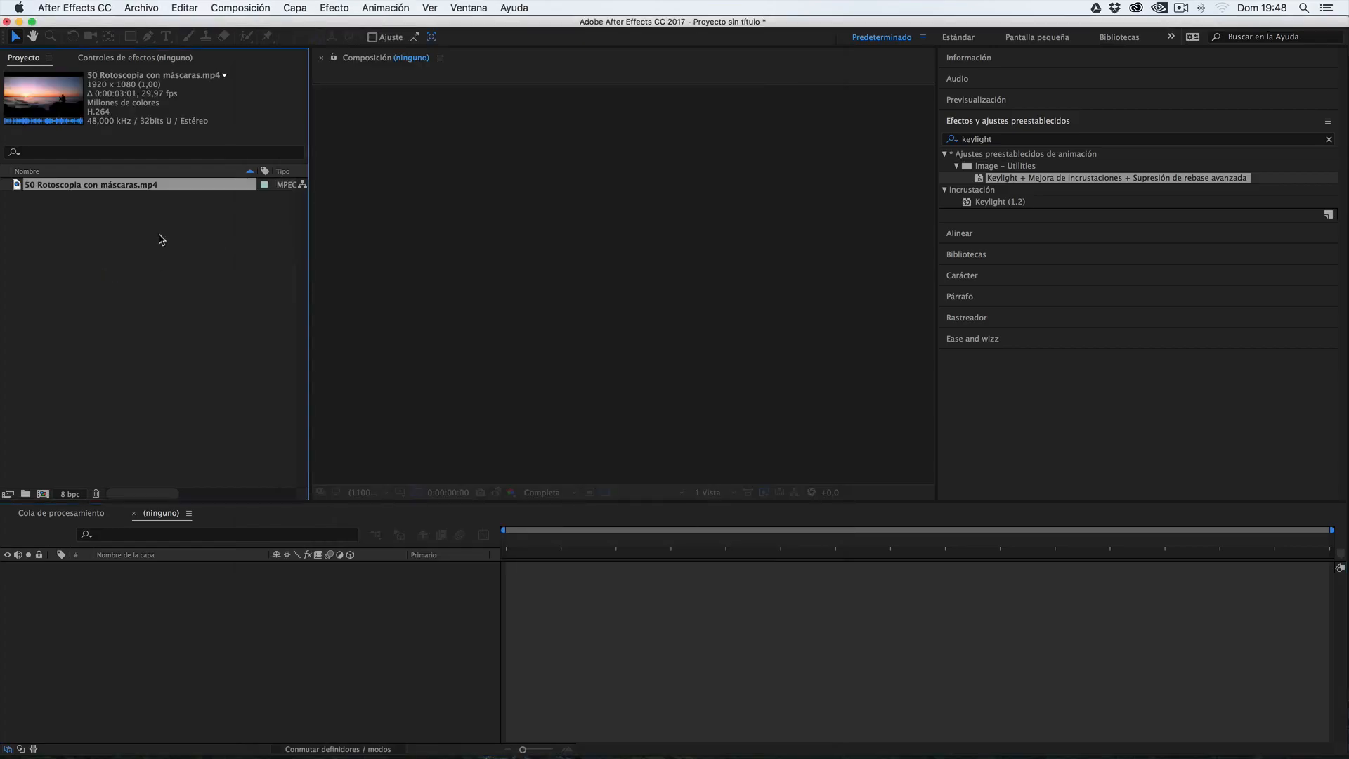
pyautogui.moveTo(36, 186); pyautogui.dragTo(177, 652)
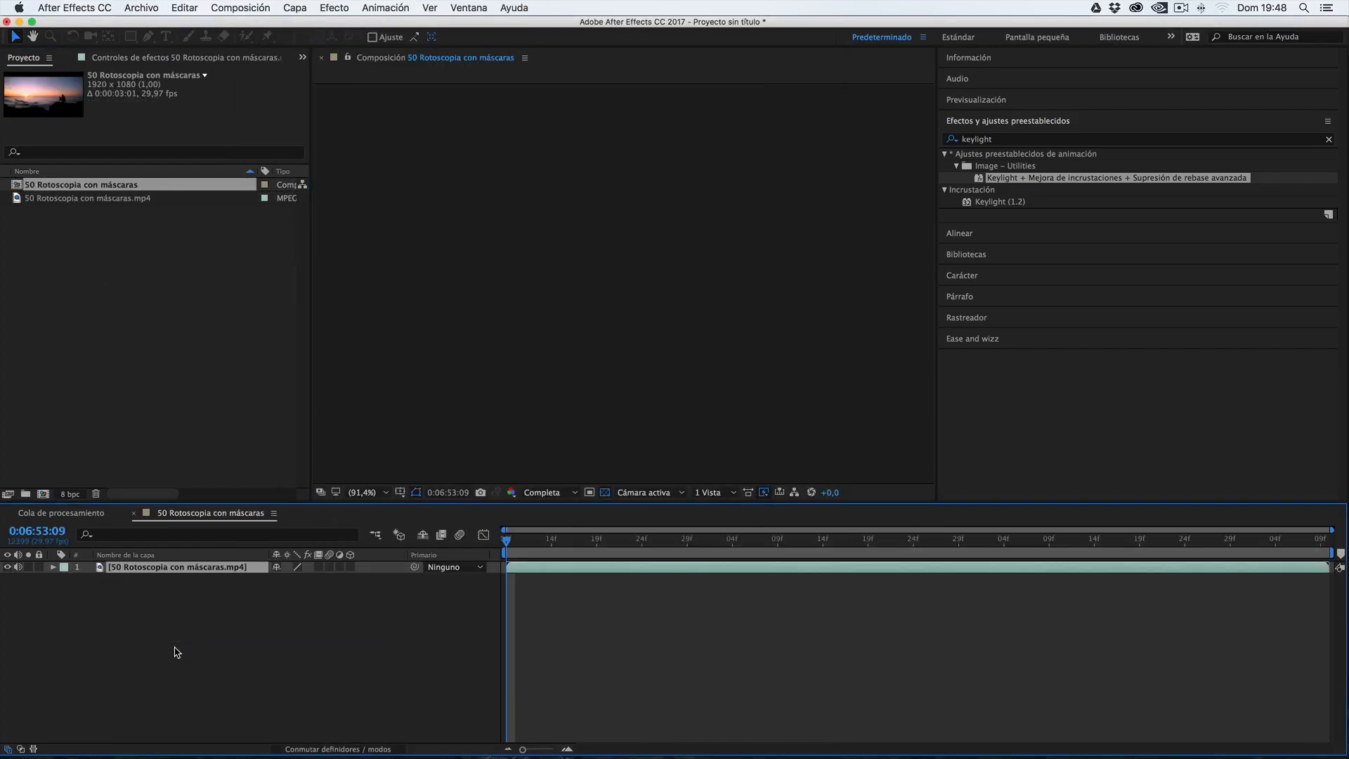
# - At 0:06:54:22, start a Pen mask on the clip with a point at the tip of the seated figure's cap
pyautogui.moveTo(614, 540); pyautogui.dragTo(896, 541)
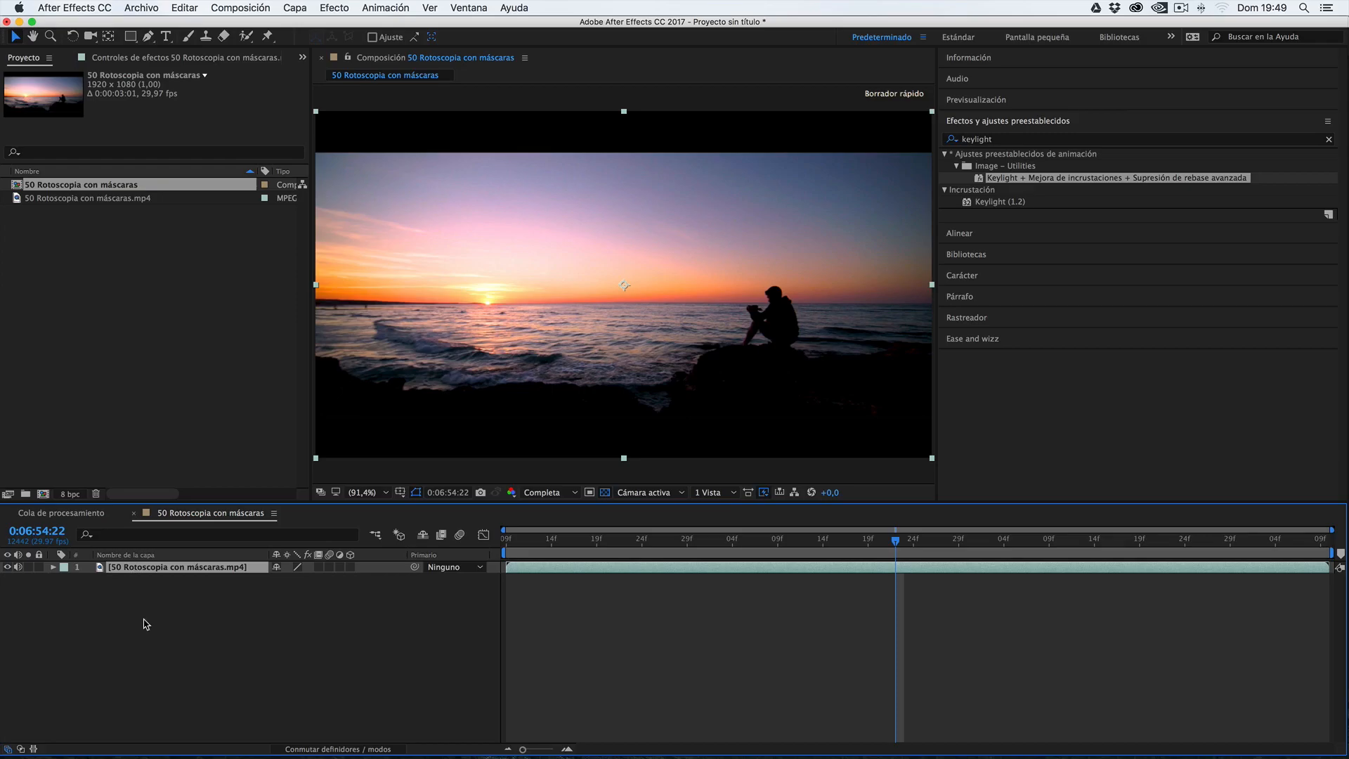
pyautogui.press('g')
pyautogui.scroll(6, 801, 324)
pyautogui.scroll(-4, 785, 321)
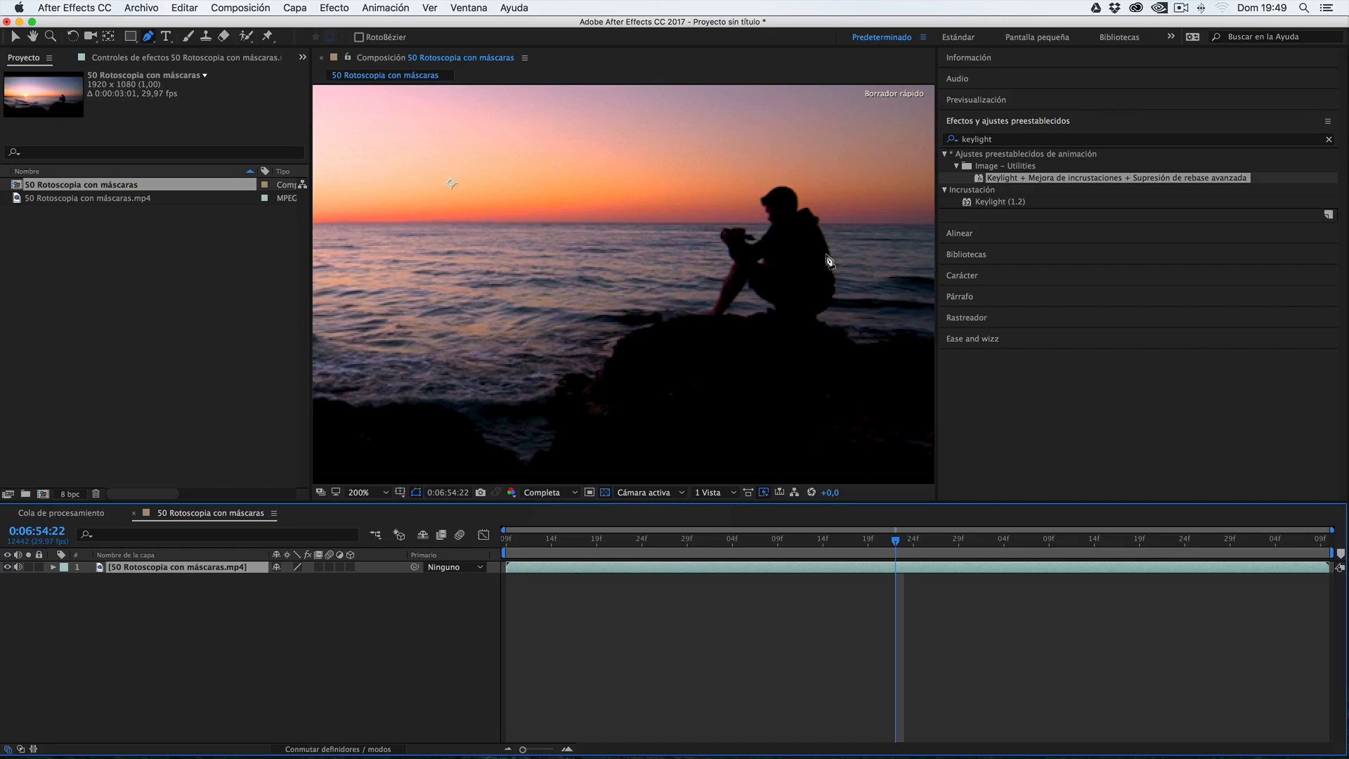
pyautogui.click(762, 196)
pyautogui.click(771, 191)
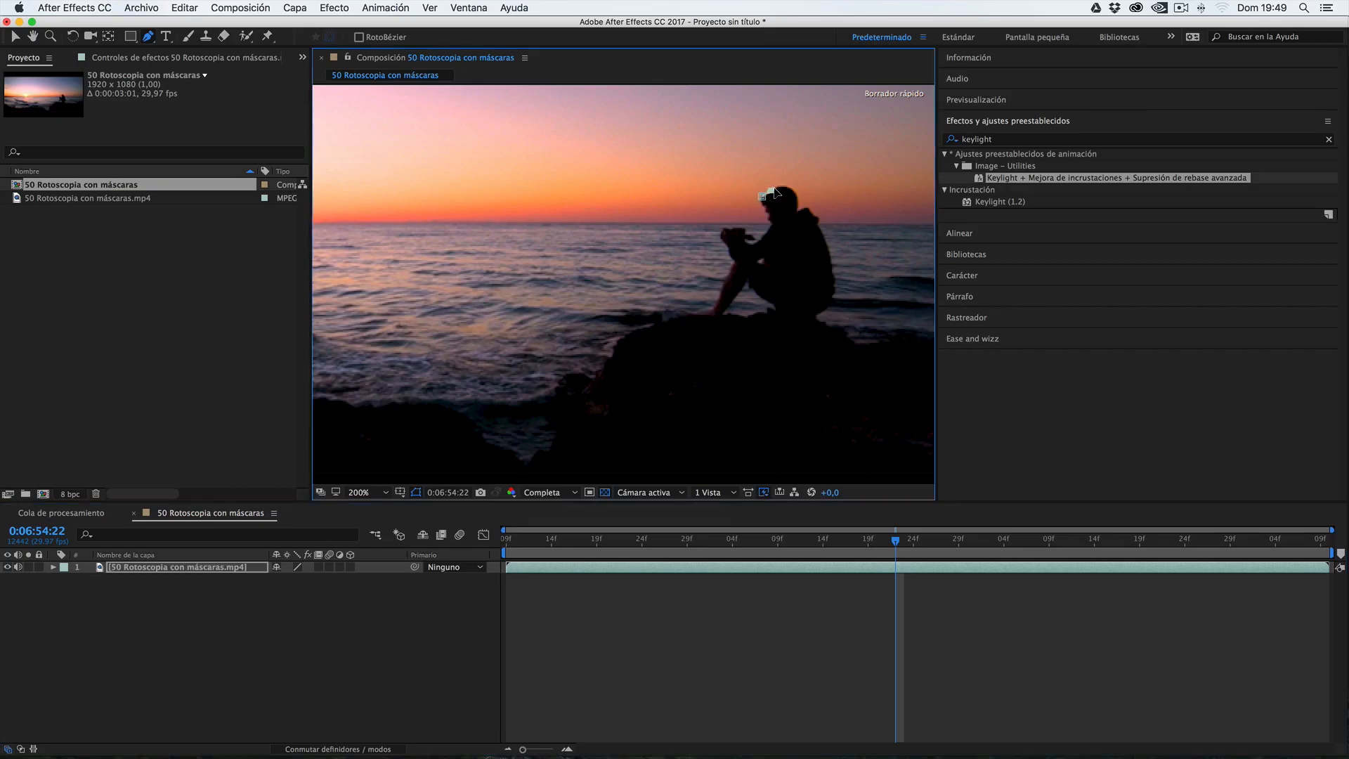
pyautogui.press('super+z')
pyautogui.click(776, 186)
pyautogui.click(794, 187)
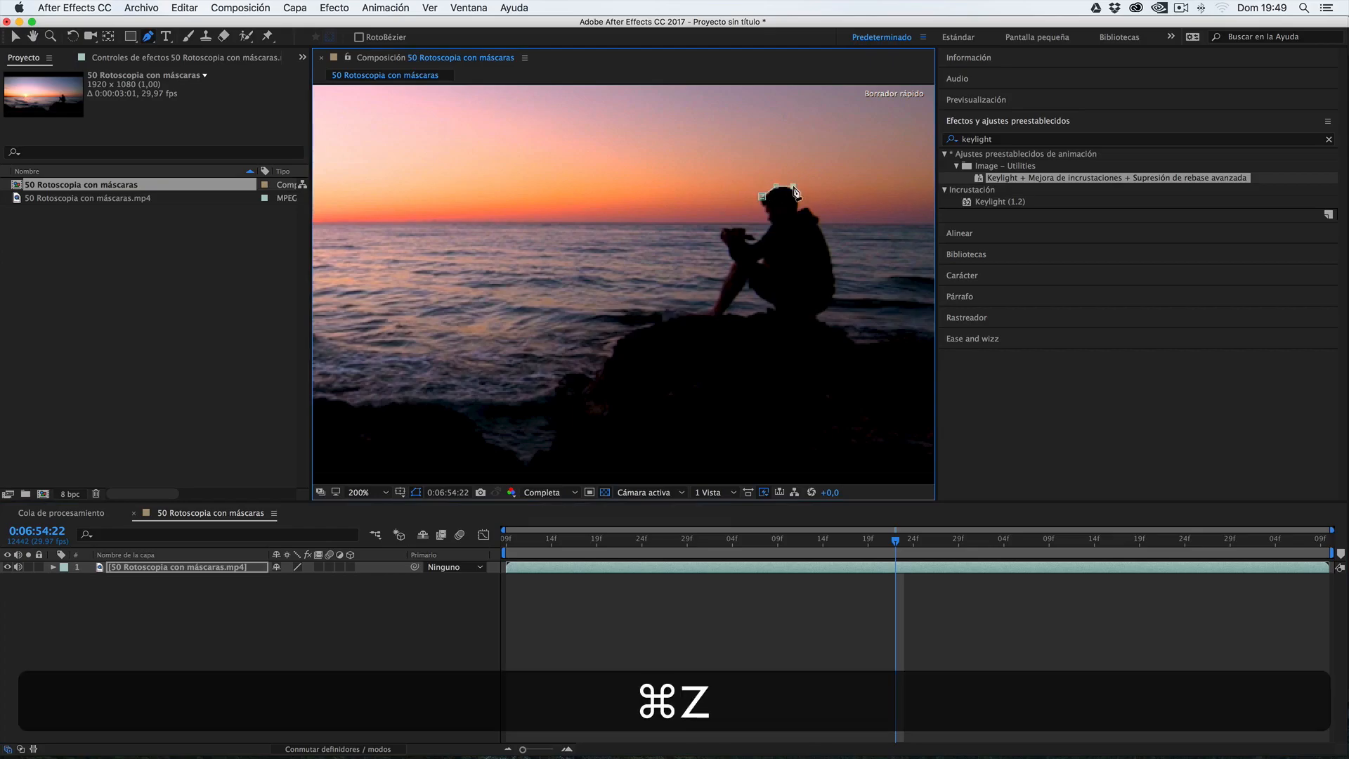
pyautogui.click(801, 215)
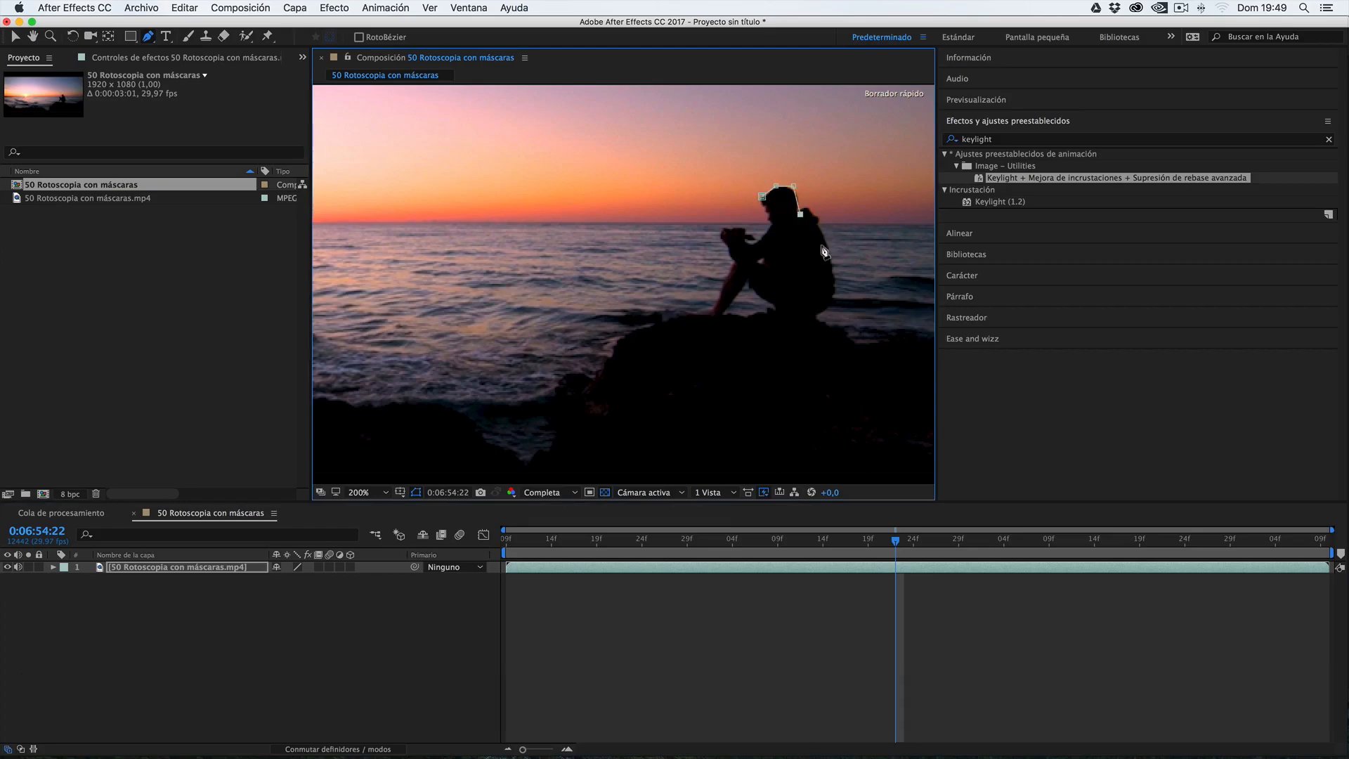
pyautogui.press('super+z')
pyautogui.press('super+z')
pyautogui.press('super+z')
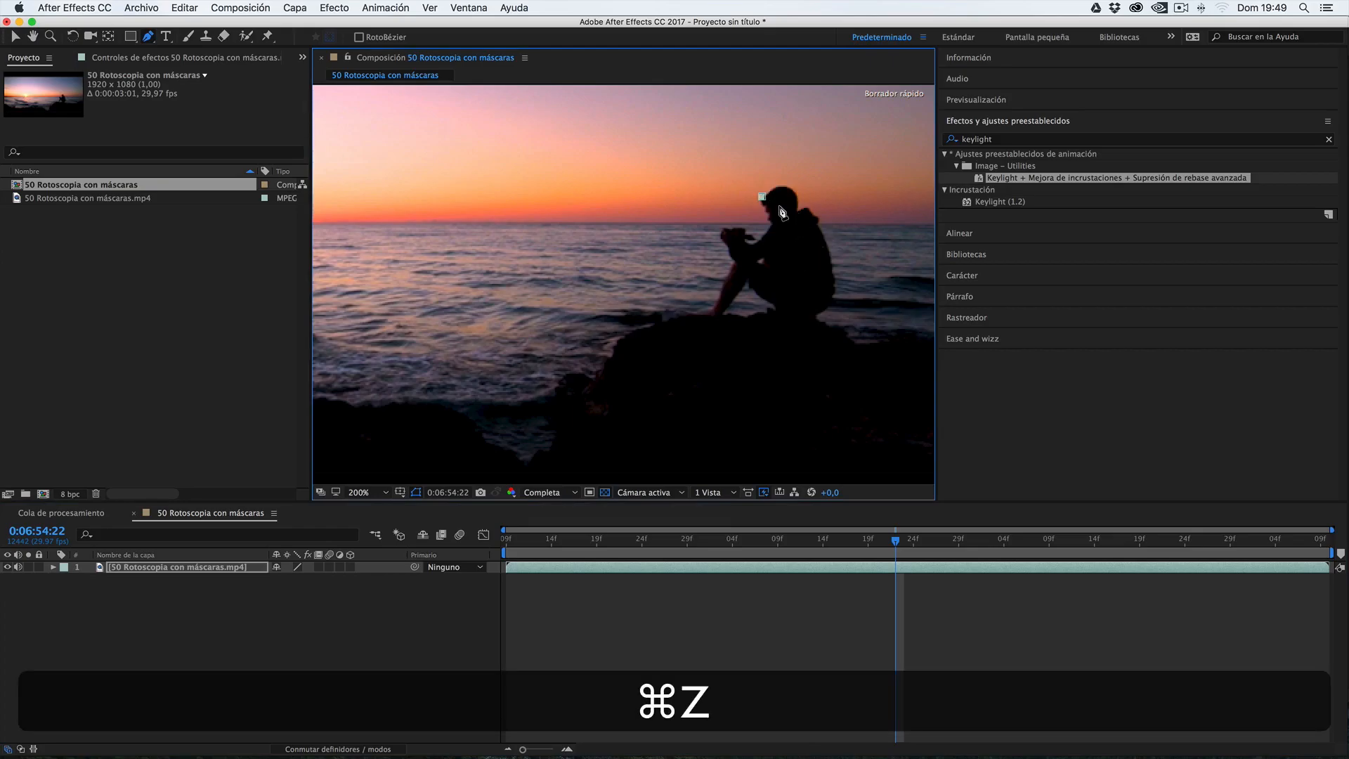
# - Continue the mask with curved points over the cap, around the hood and down the figure's back
pyautogui.moveTo(775, 188); pyautogui.dragTo(795, 197)
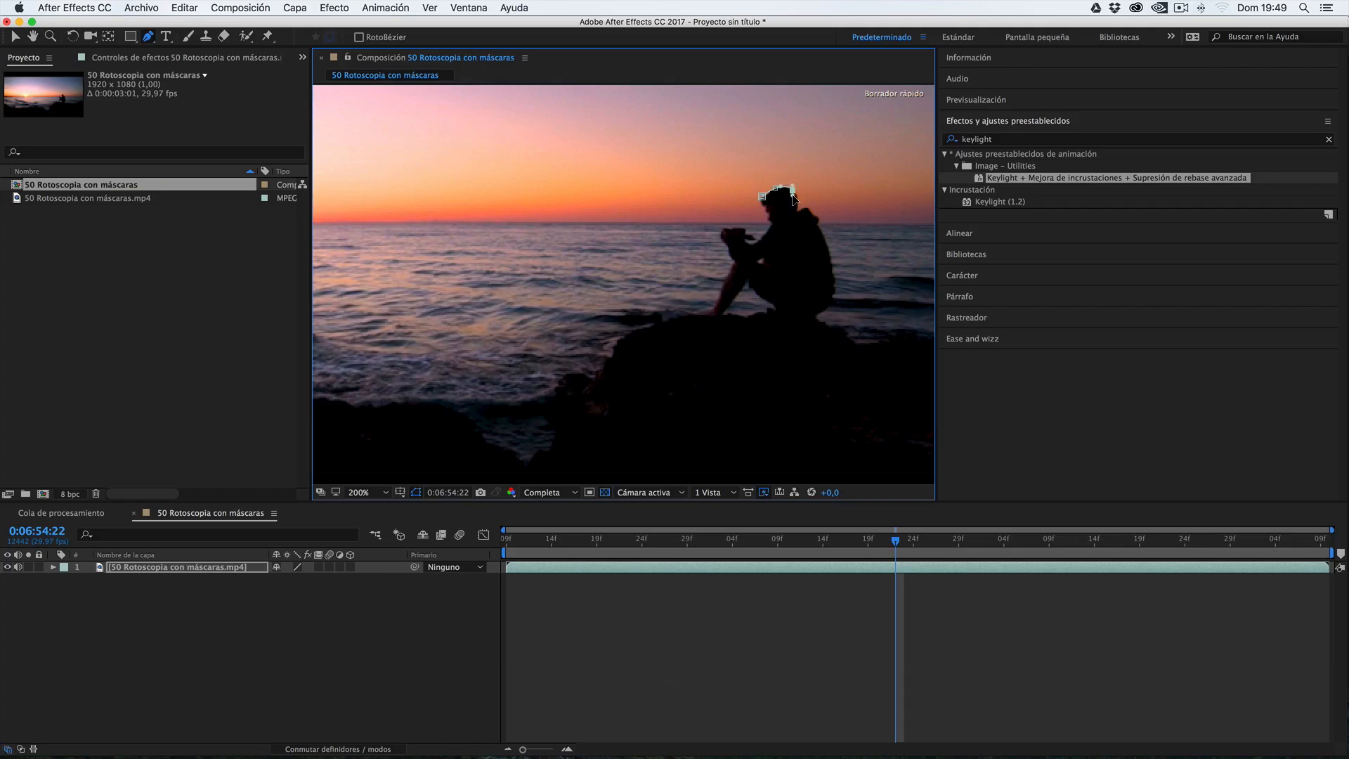
pyautogui.moveTo(796, 209); pyautogui.dragTo(799, 218)
pyautogui.click(813, 216)
pyautogui.click(838, 220)
pyautogui.press('super+z')
pyautogui.click(817, 226)
pyautogui.click(826, 245)
pyautogui.click(830, 253)
pyautogui.click(834, 277)
pyautogui.click(835, 289)
pyautogui.click(831, 300)
pyautogui.click(822, 312)
# - Extend the mask along the figure's seat, under the thigh to the foot and back up the shin
pyautogui.moveTo(801, 314); pyautogui.dragTo(791, 317)
pyautogui.click(775, 307)
pyautogui.click(760, 296)
pyautogui.click(748, 284)
pyautogui.click(738, 292)
pyautogui.click(724, 311)
pyautogui.moveTo(705, 315); pyautogui.dragTo(715, 303)
pyautogui.click(725, 282)
pyautogui.click(737, 263)
# - Trace the mask over the raised hands, undoing the misplaced last points and replacing them with a finely curved one
pyautogui.click(723, 239)
pyautogui.click(727, 226)
pyautogui.click(743, 228)
pyautogui.click(365, 492)
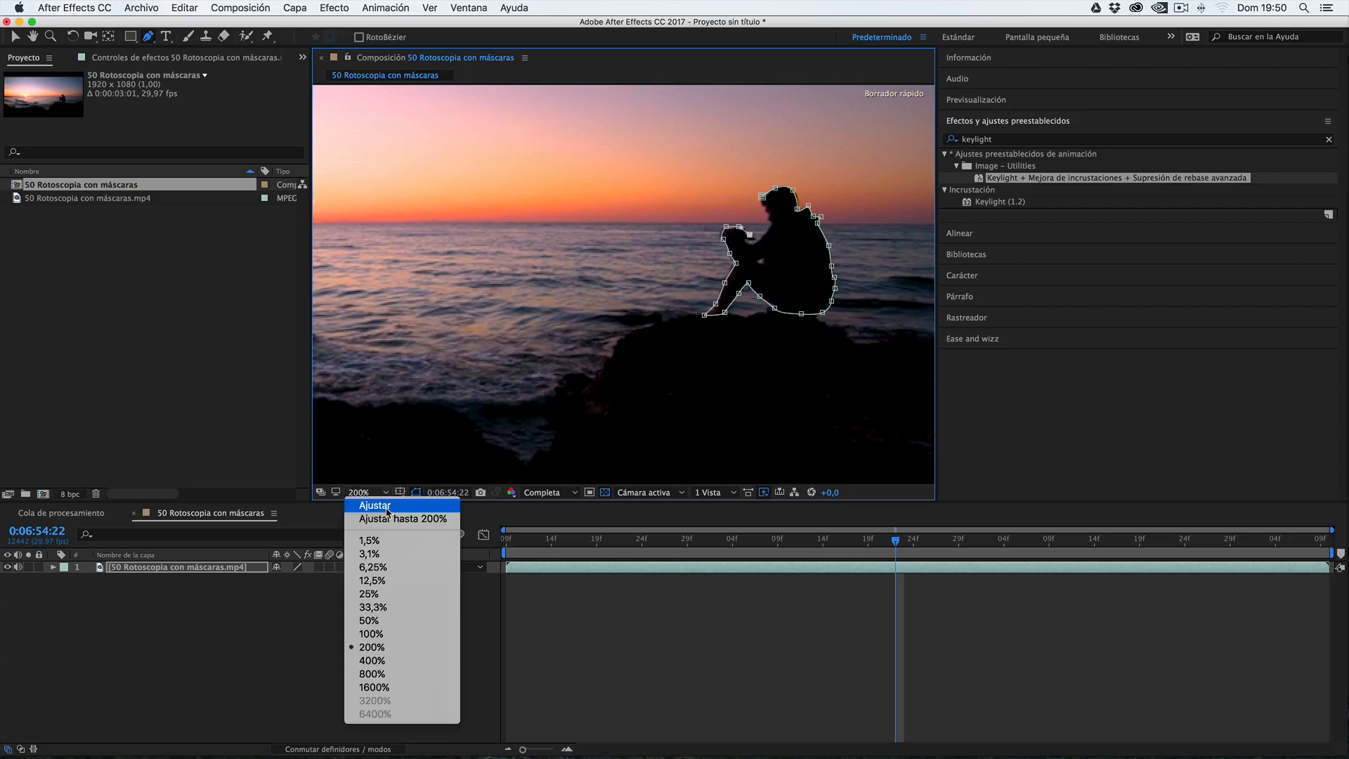
pyautogui.click(372, 681)
pyautogui.press('super+z')
pyautogui.press('super+z')
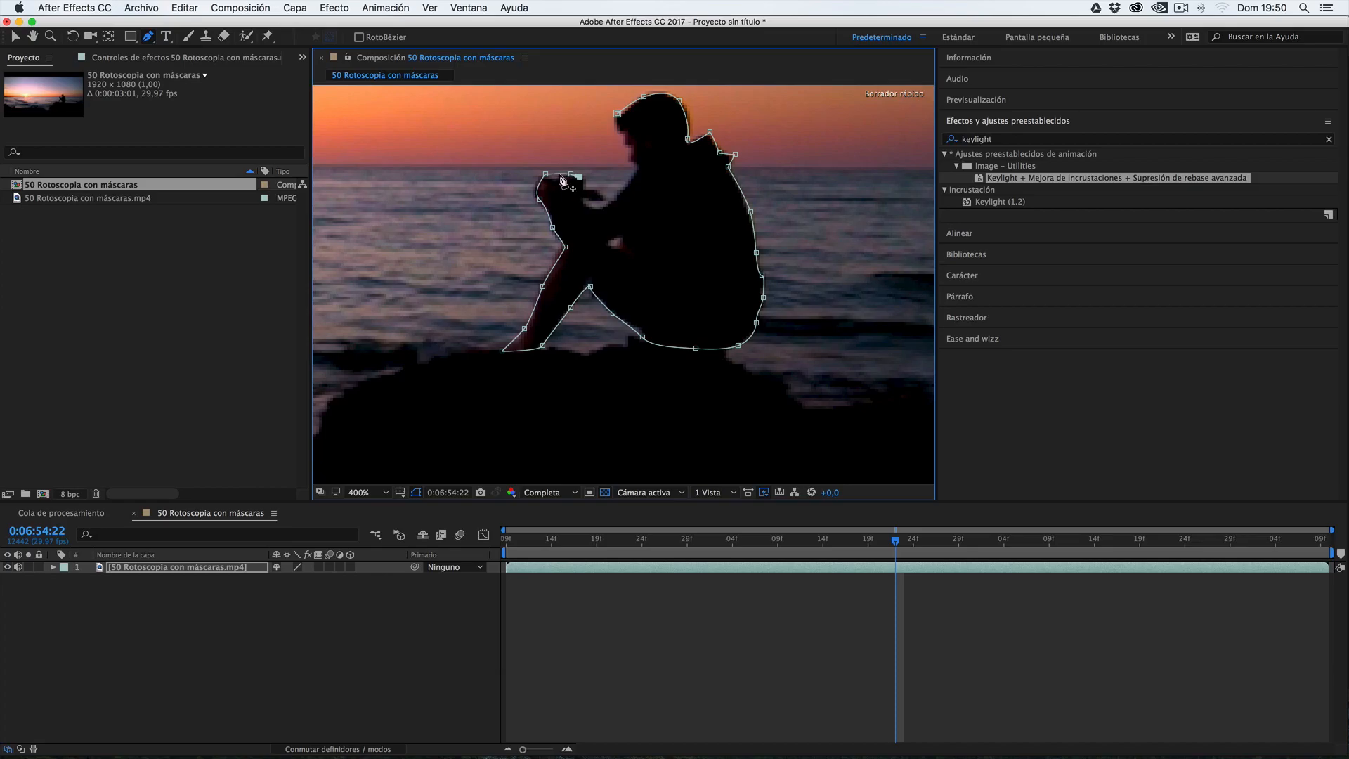
pyautogui.moveTo(558, 174); pyautogui.dragTo(554, 178)
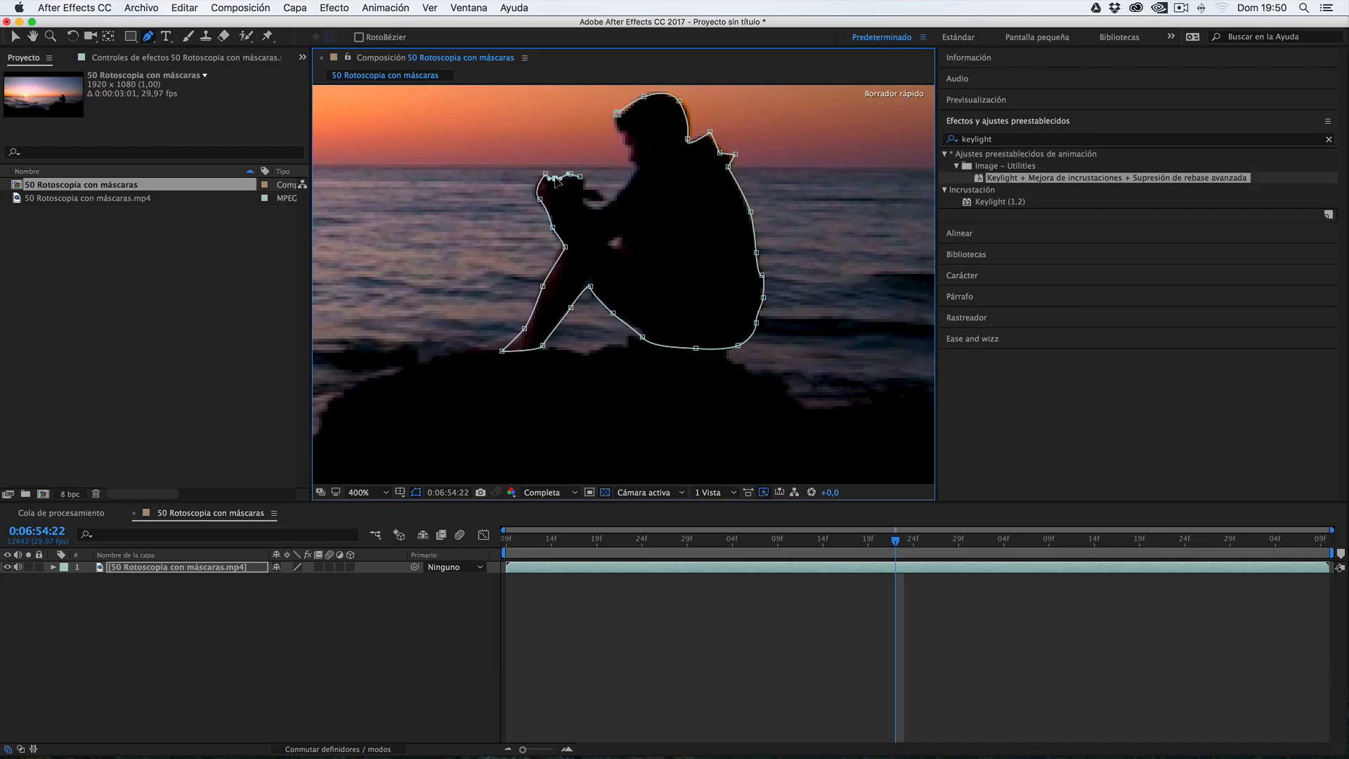
# - Trace the mask around the fingertips and along the top of the figure's forearm
pyautogui.click(584, 188)
pyautogui.click(594, 189)
pyautogui.click(604, 195)
pyautogui.click(592, 200)
pyautogui.click(583, 198)
pyautogui.click(597, 207)
pyautogui.click(622, 194)
# - Trace the figure's face, close the mask at the cap and refine its outline there with the Pen tool
pyautogui.click(637, 174)
pyautogui.press('super+z')
pyautogui.click(636, 164)
pyautogui.click(629, 146)
pyautogui.press('super+z')
pyautogui.press('v')
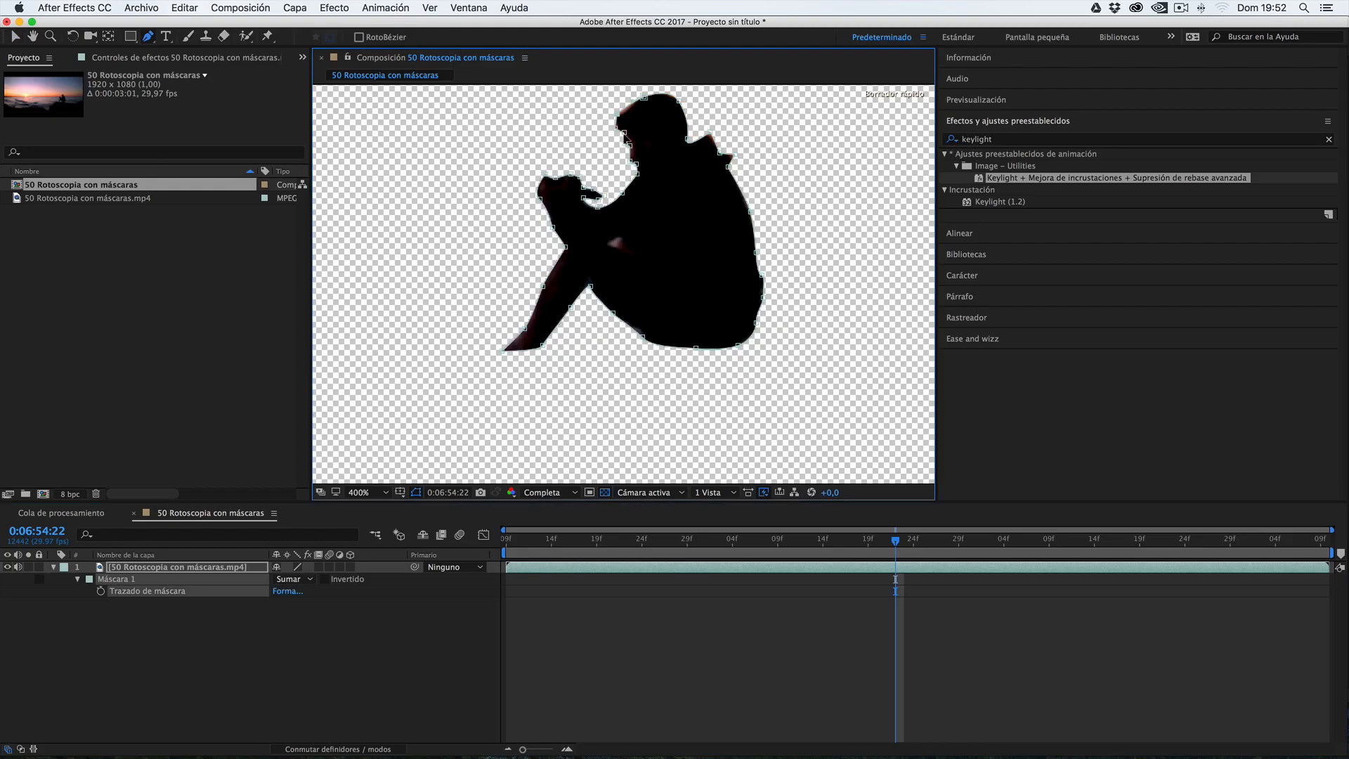
pyautogui.press('g')
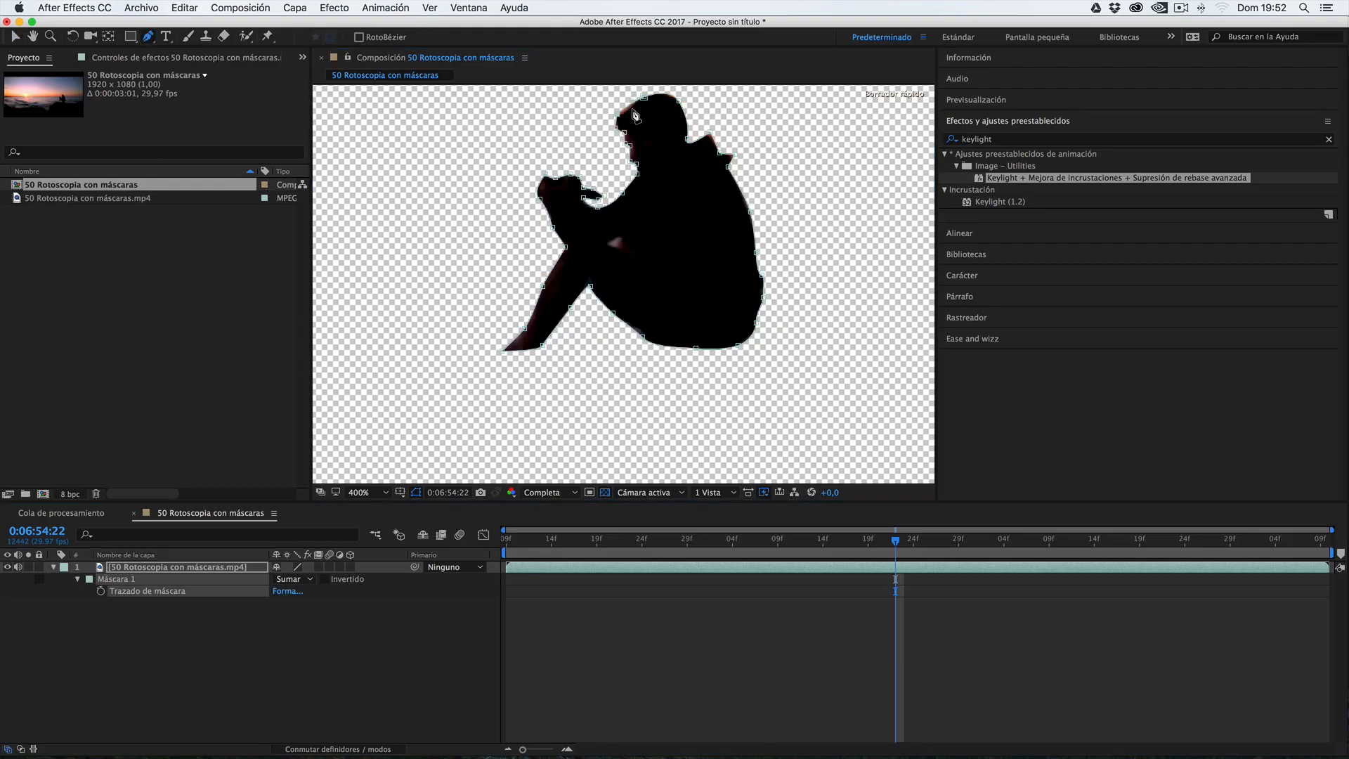
pyautogui.click(631, 116)
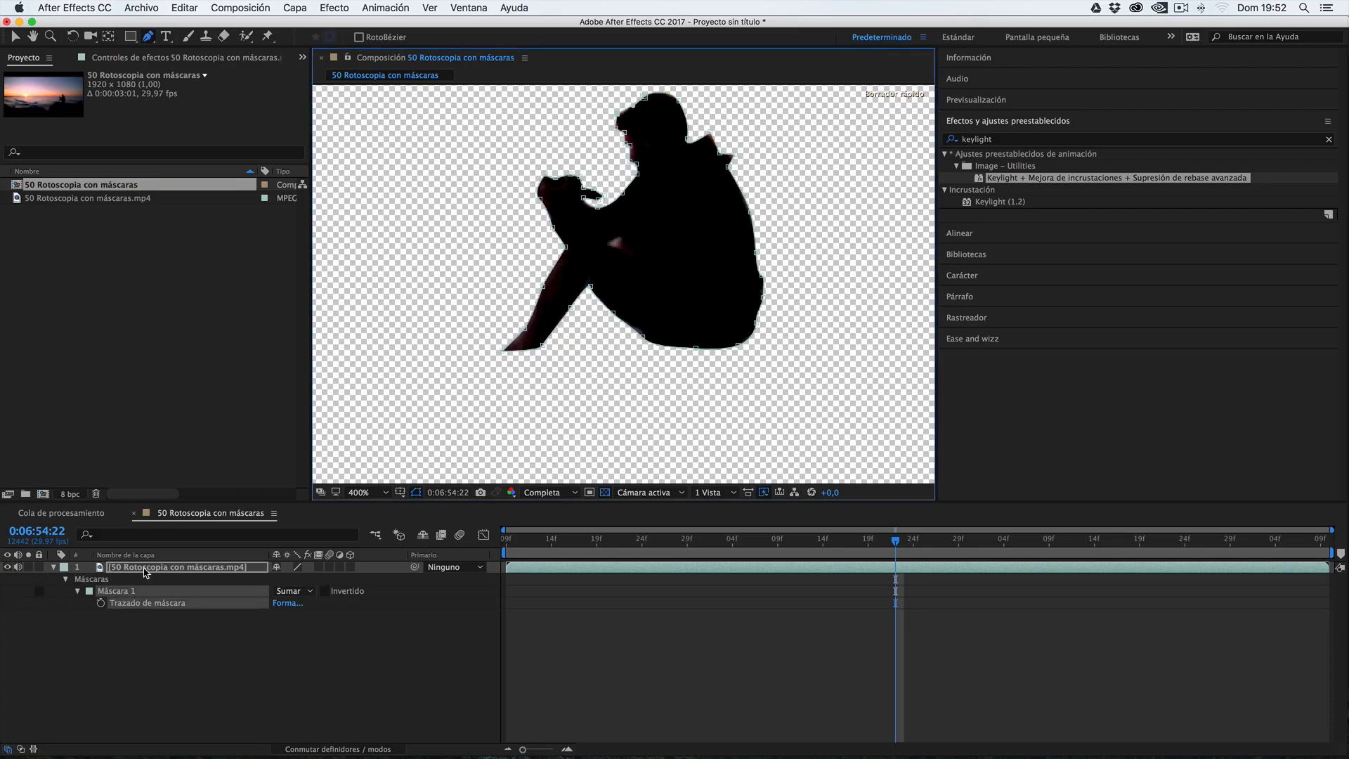
# - Duplicate the masked clip layer and delete Máscara 1 from the lower copy
pyautogui.scroll(-4, 538, 407)
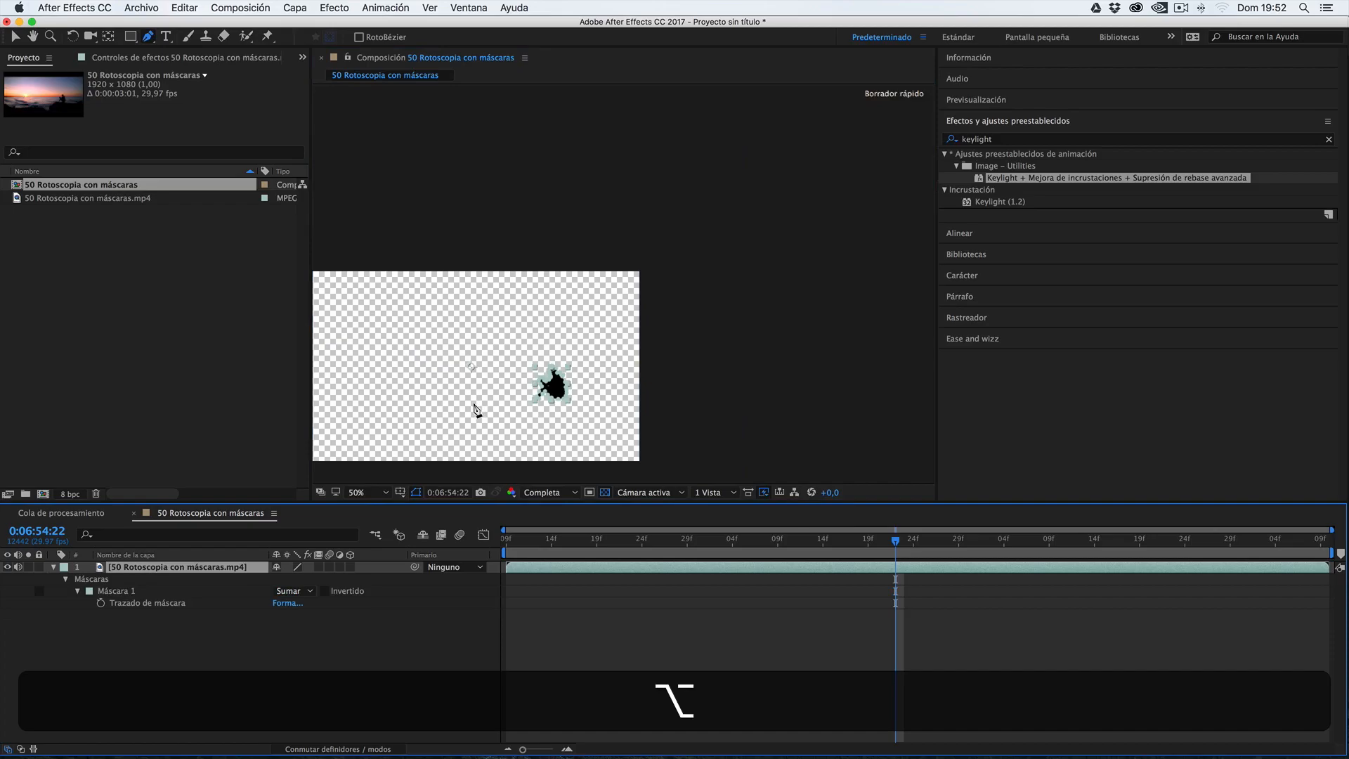
pyautogui.scroll(4, 672, 323)
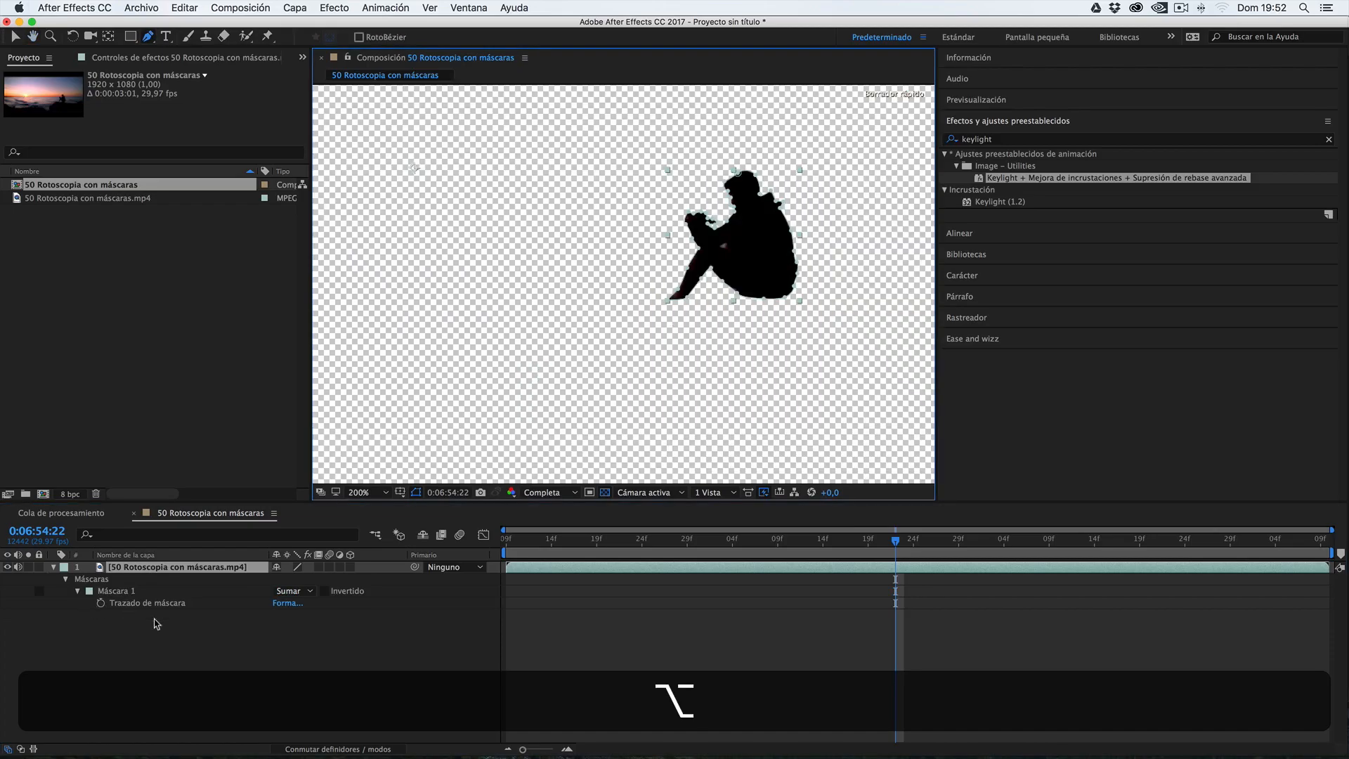
pyautogui.press('super+d')
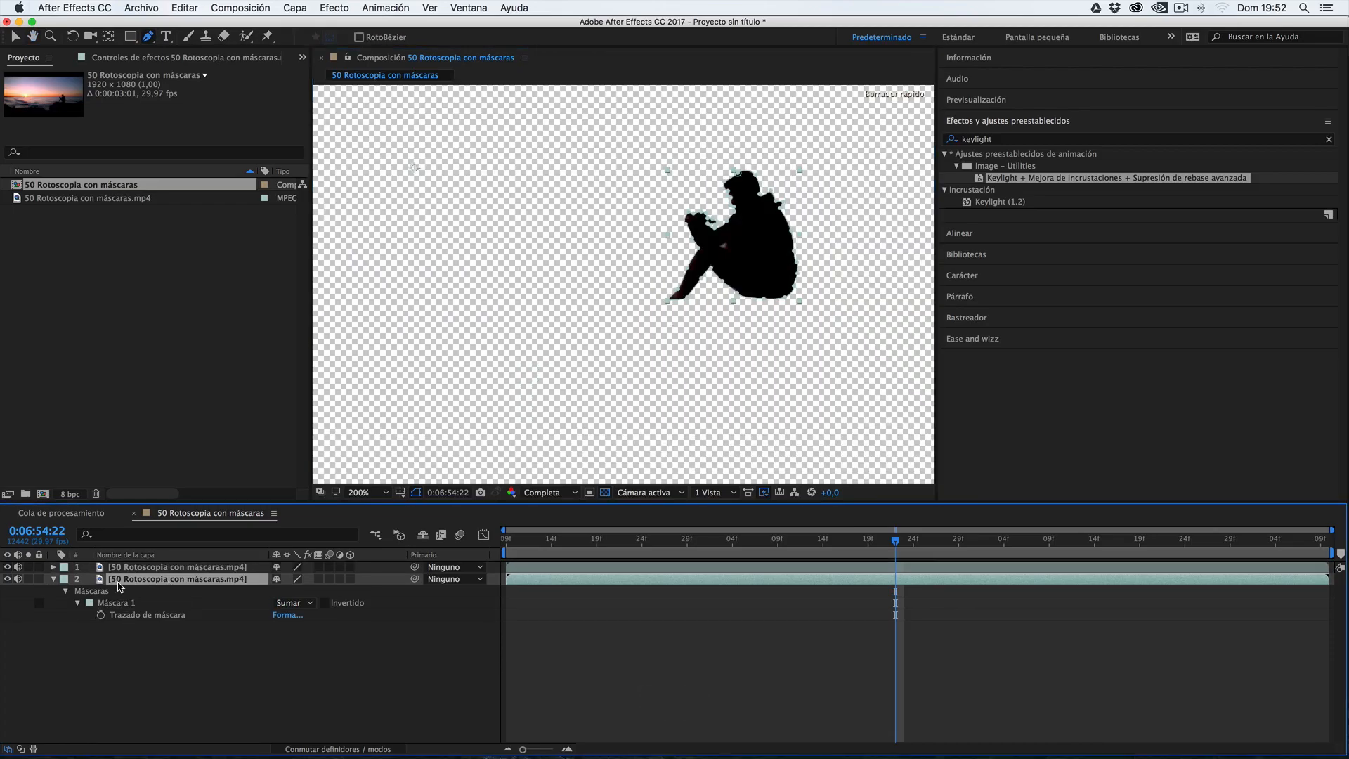
pyautogui.press('m')
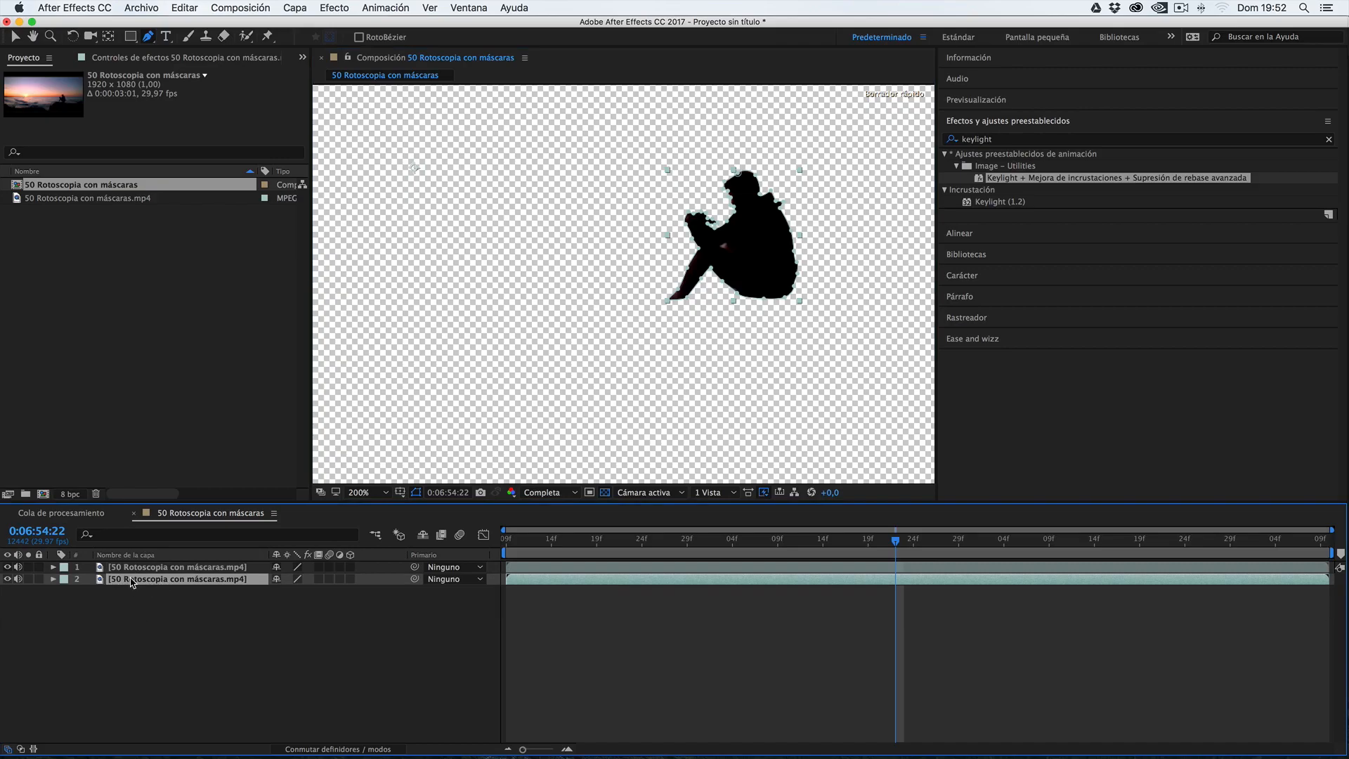
pyautogui.press('m')
pyautogui.press('Delete')
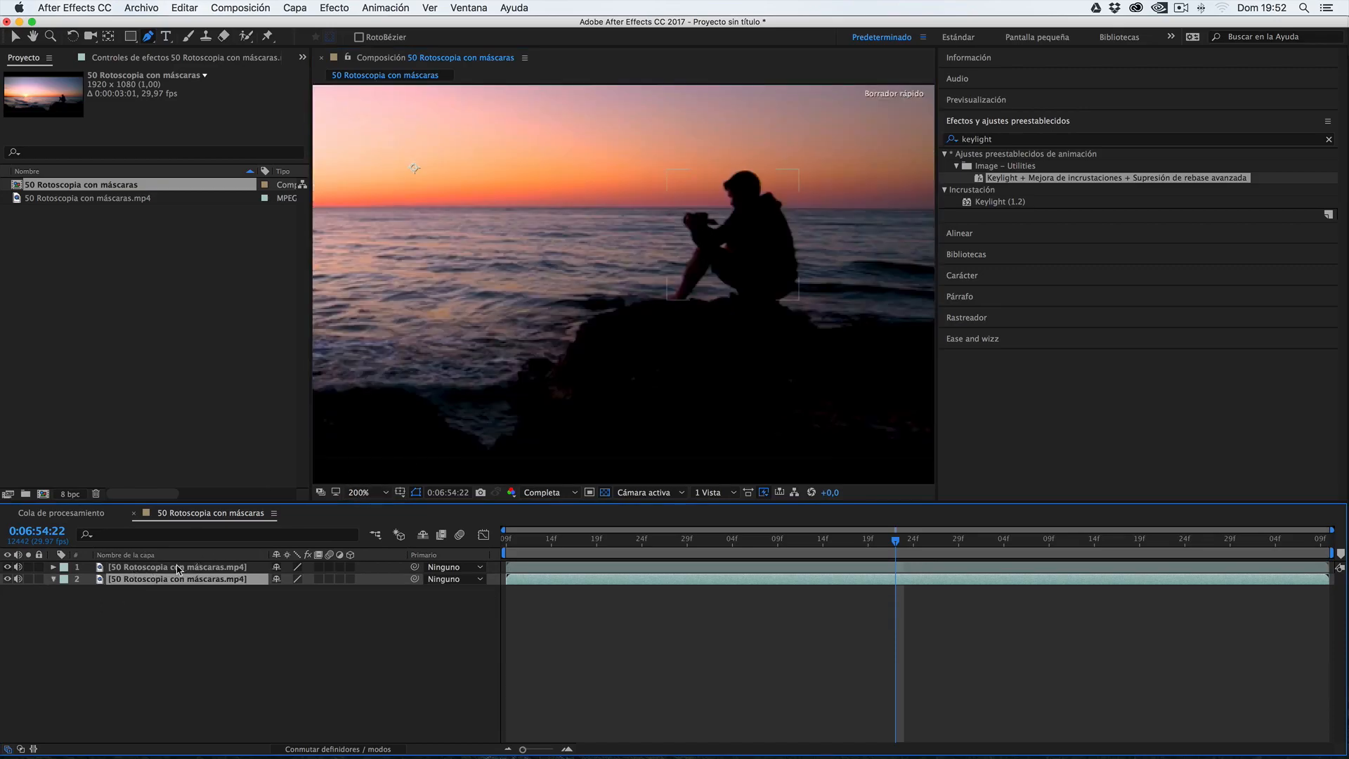
# - Toggle the lower clip layer's visibility to compare the cut-out figure with the full background
pyautogui.press('alt')
pyautogui.click(7, 578)
pyautogui.click(7, 578)
pyautogui.click(7, 579)
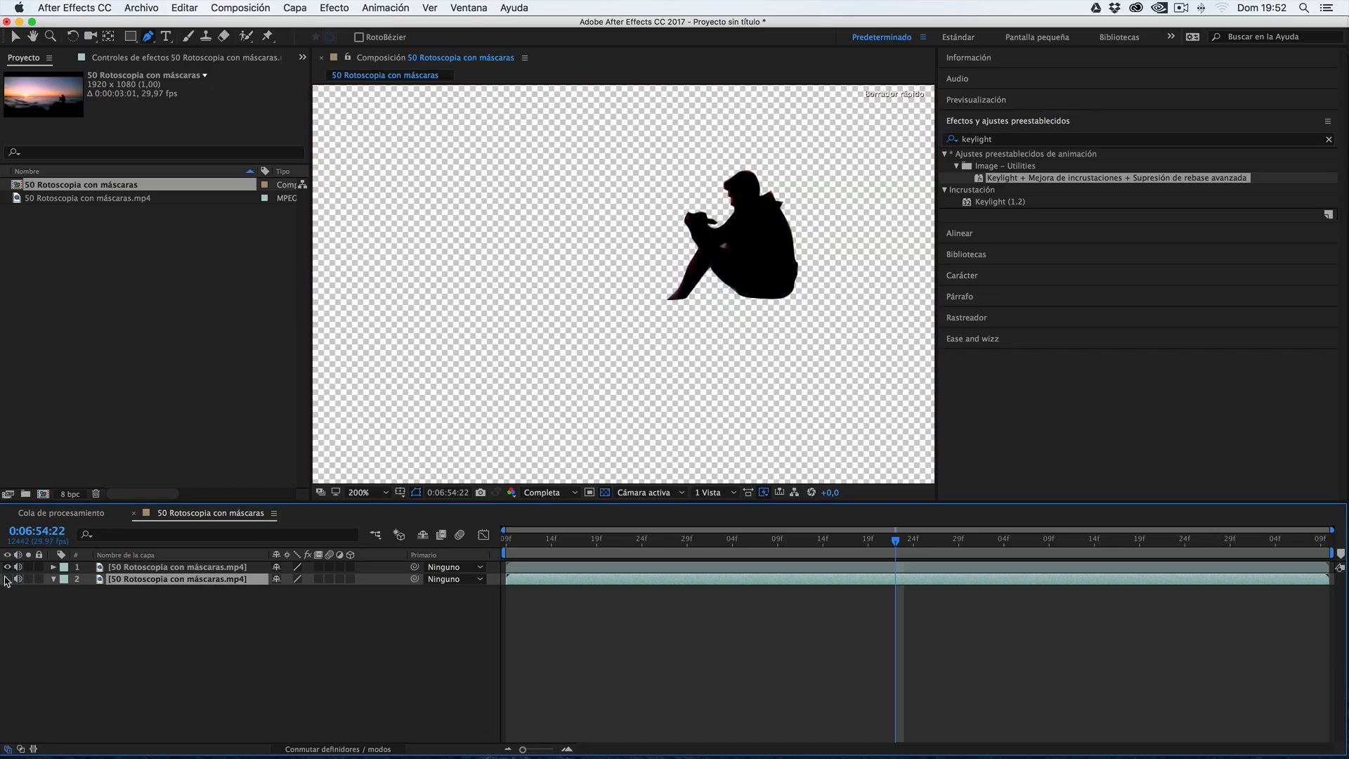
pyautogui.click(7, 578)
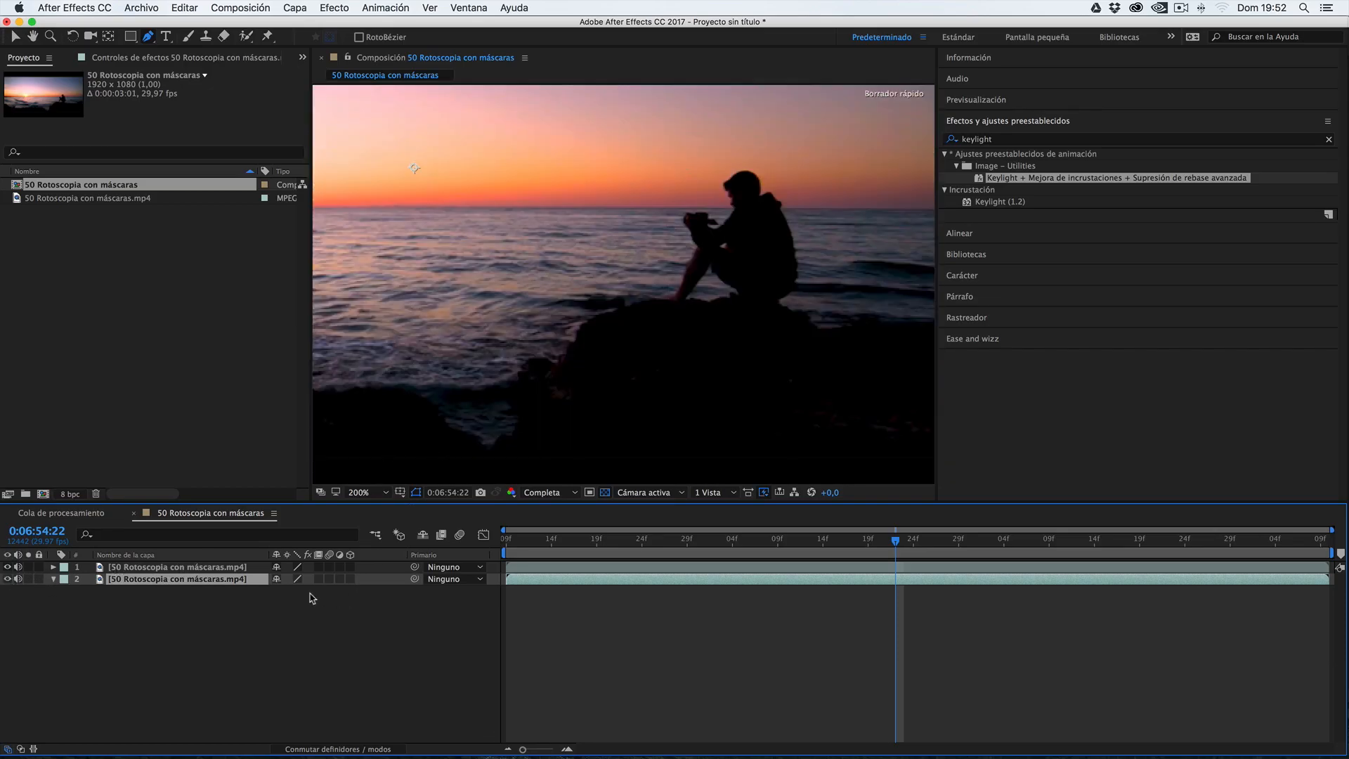
# - Add the text layer Runbenguo between the two clip layers and move it down behind the figure
pyautogui.rightClick(252, 635)
pyautogui.moveTo(402, 606)
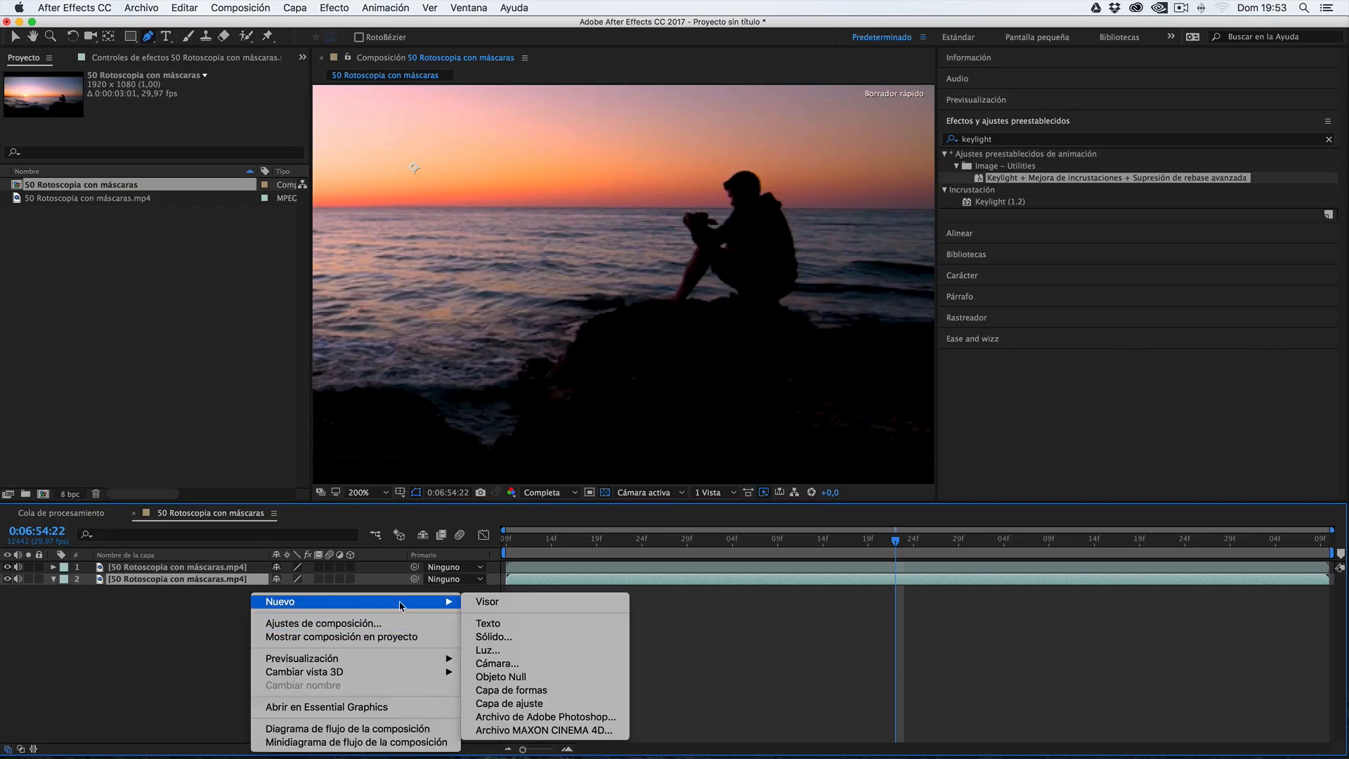
pyautogui.click(509, 625)
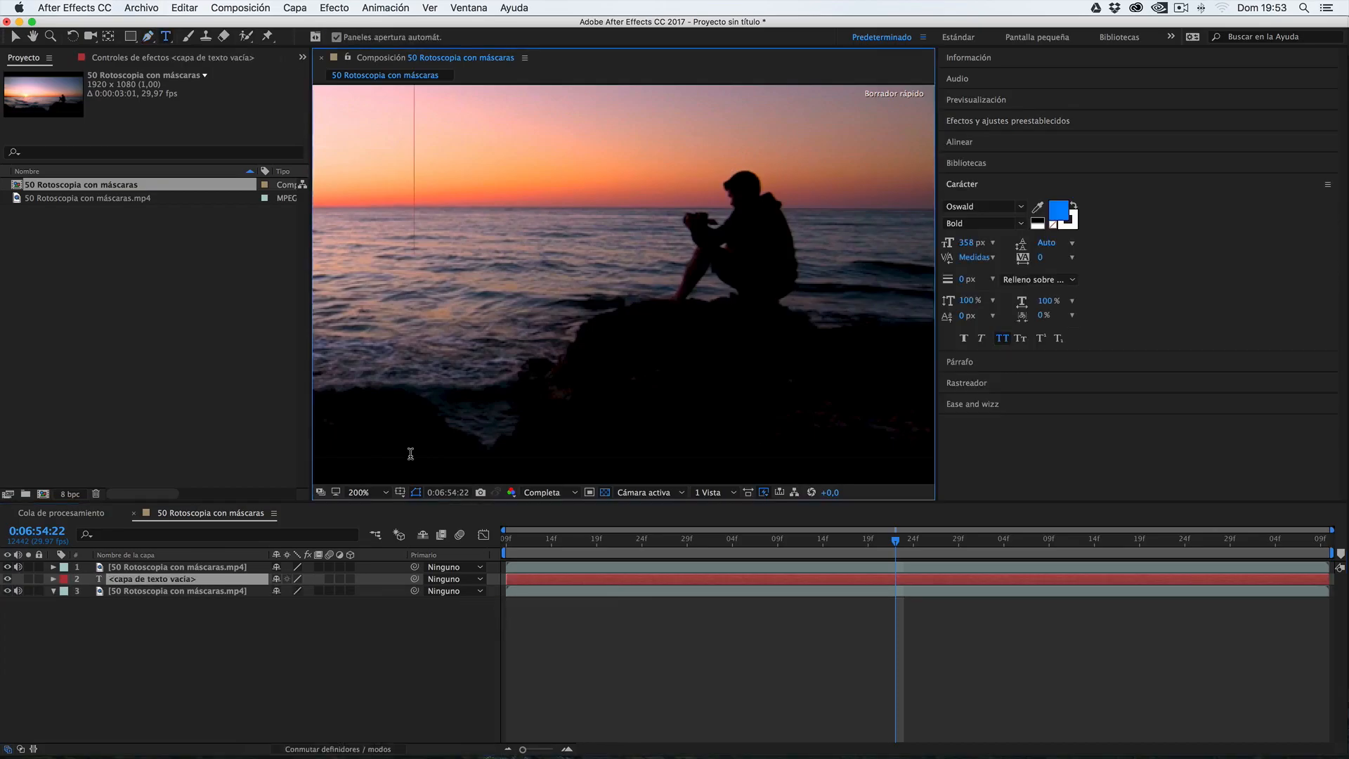
pyautogui.write('Runbenguo')
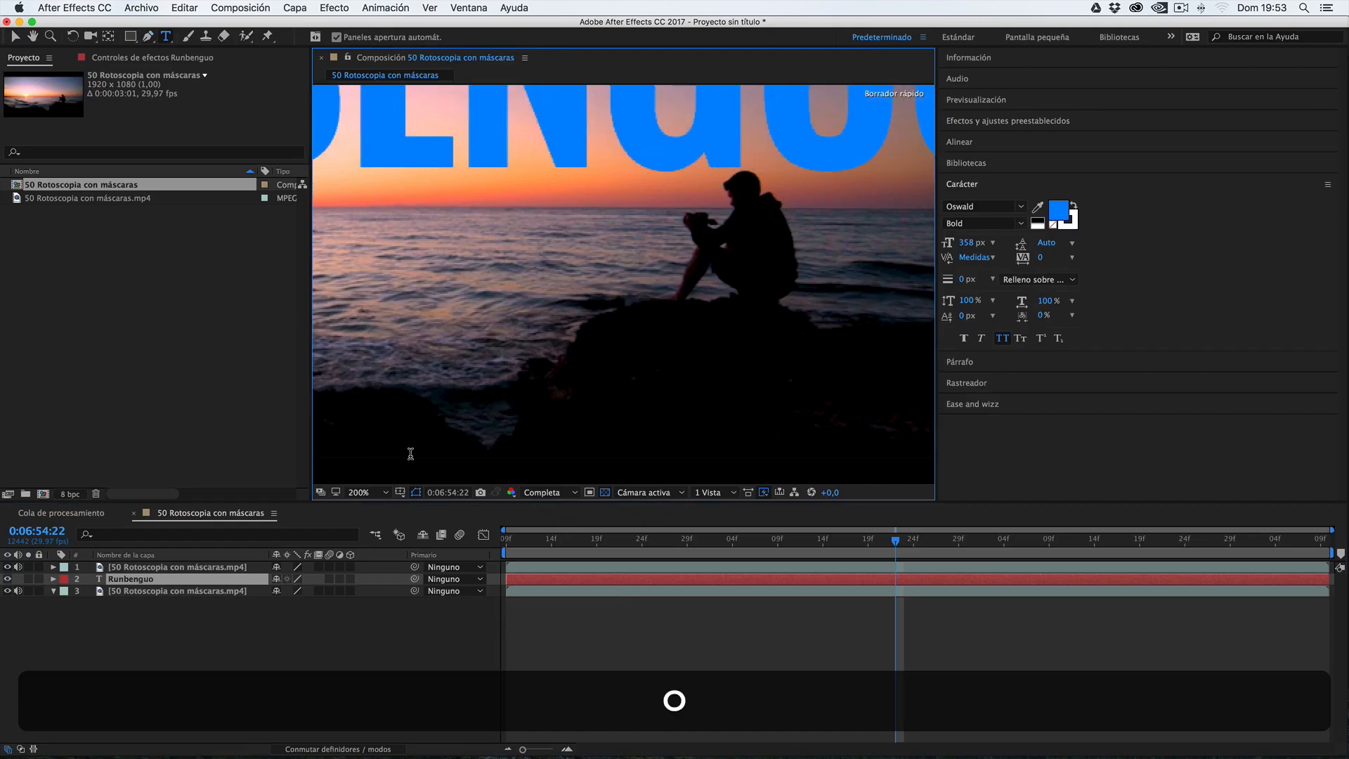
pyautogui.scroll(-4, 461, 209)
pyautogui.scroll(-2, 462, 209)
pyautogui.scroll(2, 591, 204)
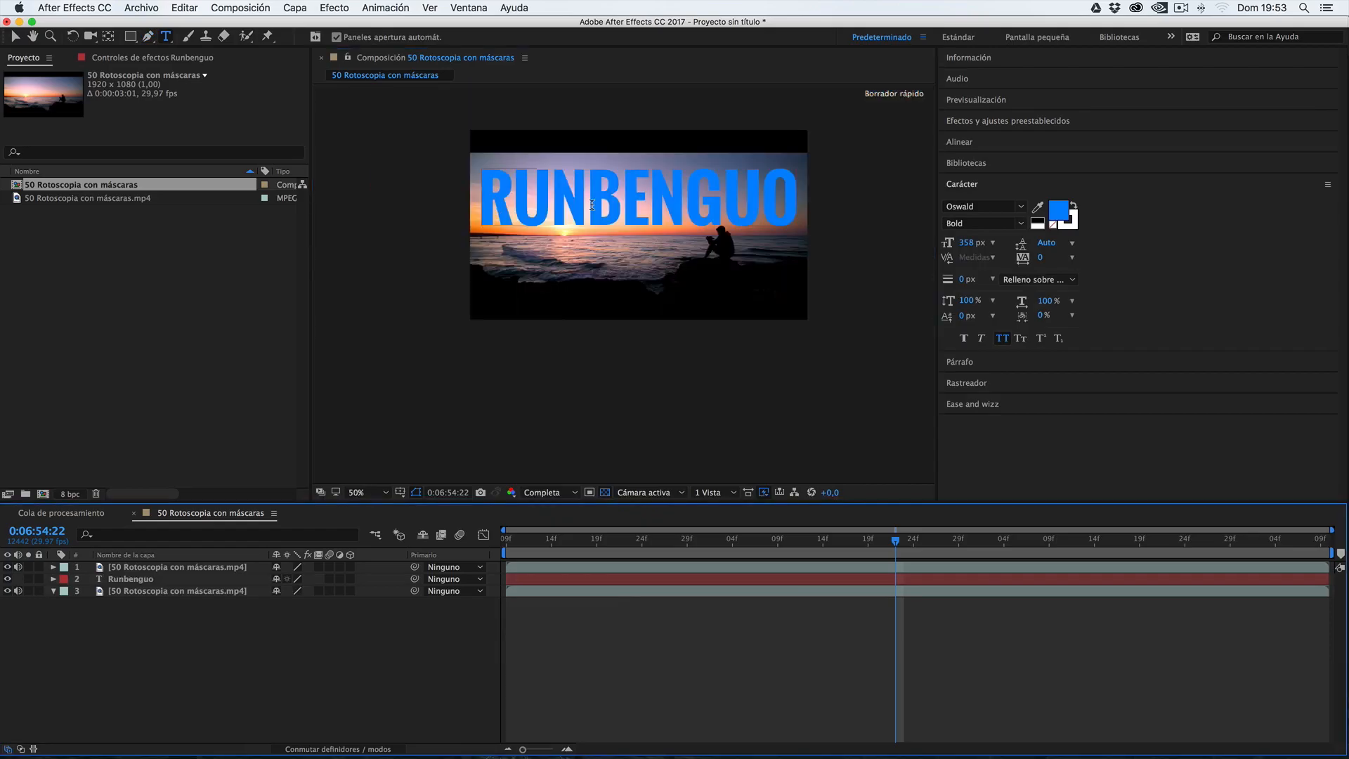
pyautogui.press('v')
pyautogui.moveTo(609, 199); pyautogui.dragTo(608, 218)
# - Preview the composition from near its start to examine the text passing behind the masked figure
pyautogui.click(515, 547)
pyautogui.click(514, 541)
pyautogui.press('space')
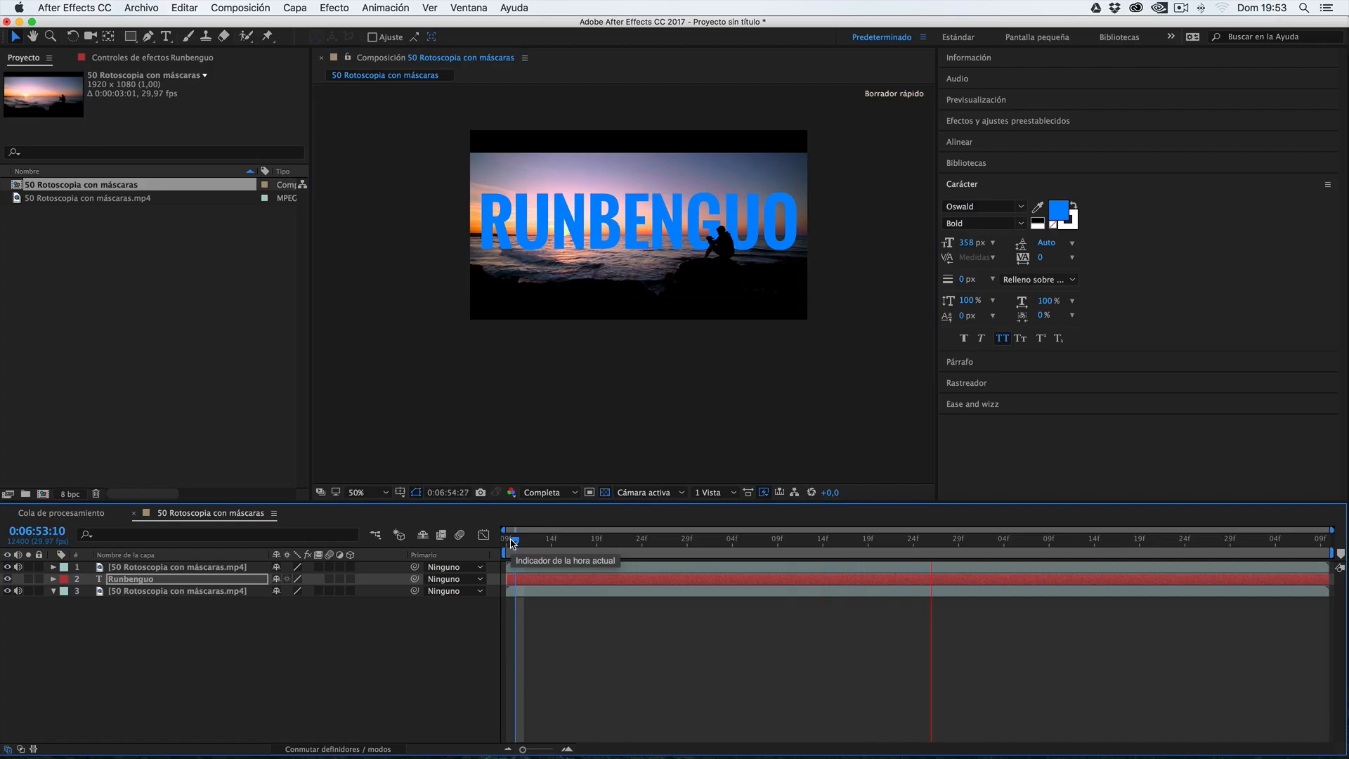
pyautogui.press('space')
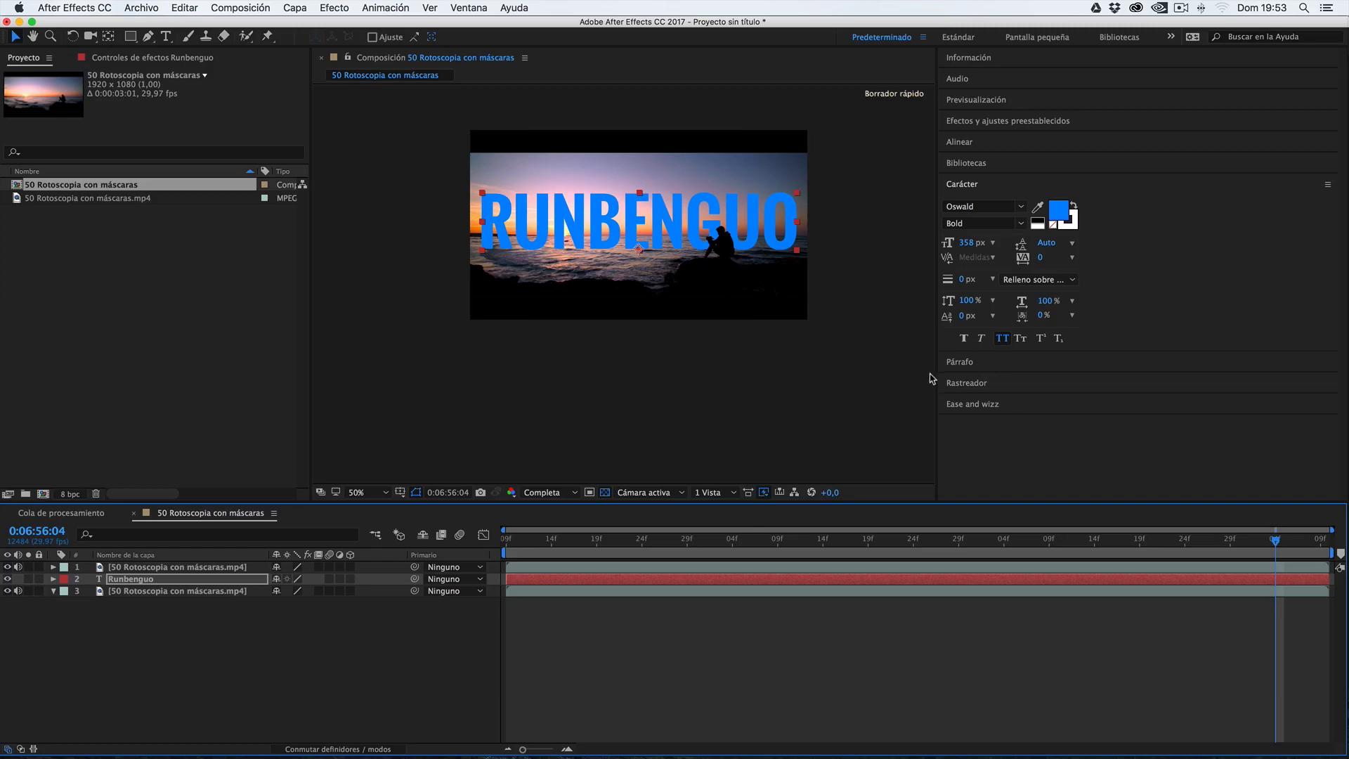
# - Expand the Paragraph settings, widen the composition viewer and delete the Runbenguo text layer
pyautogui.click(997, 362)
pyautogui.moveTo(937, 376); pyautogui.dragTo(1204, 380)
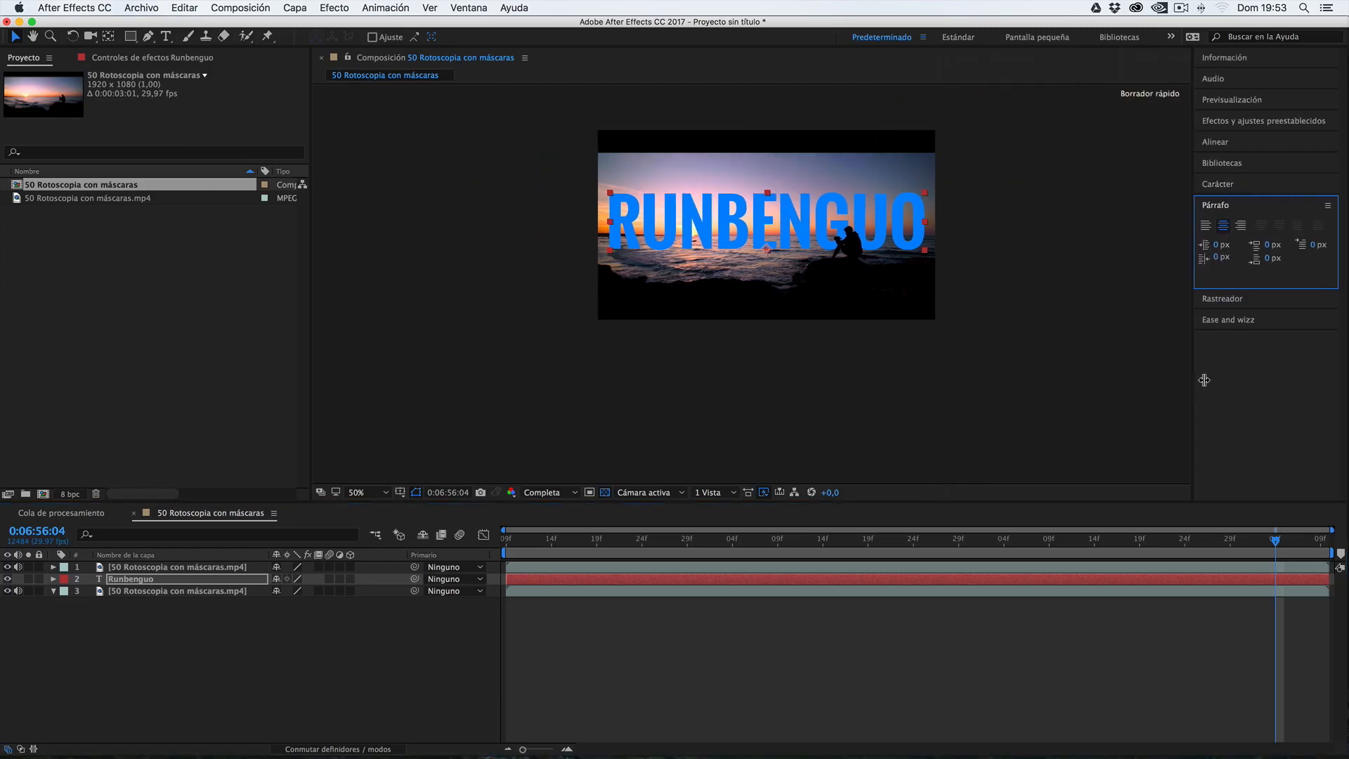
pyautogui.click(132, 581)
pyautogui.press('Delete')
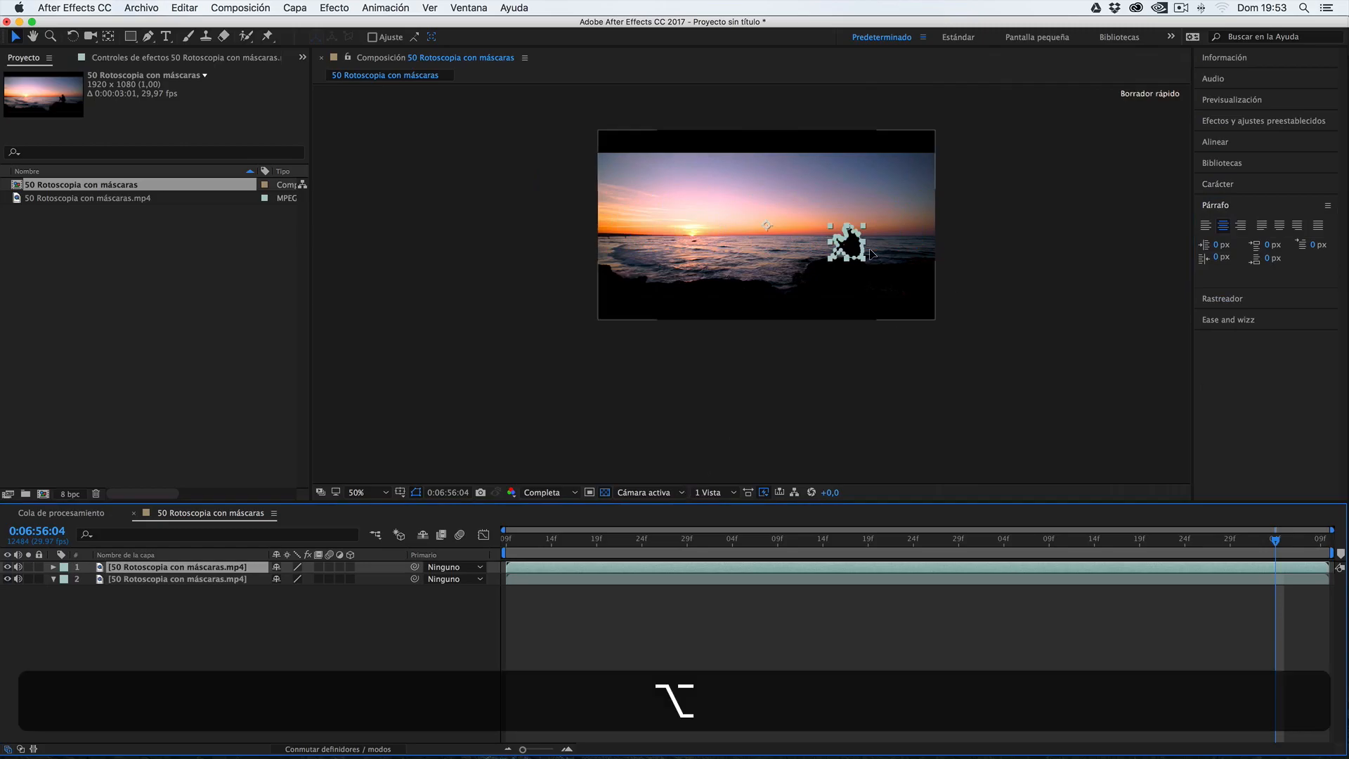
# - Go to 0:06:54:20, enlarge the view of the seated figure and hide the lower clip layer to isolate the cut-out
pyautogui.scroll(6, 874, 253)
pyautogui.moveTo(538, 542); pyautogui.dragTo(881, 537)
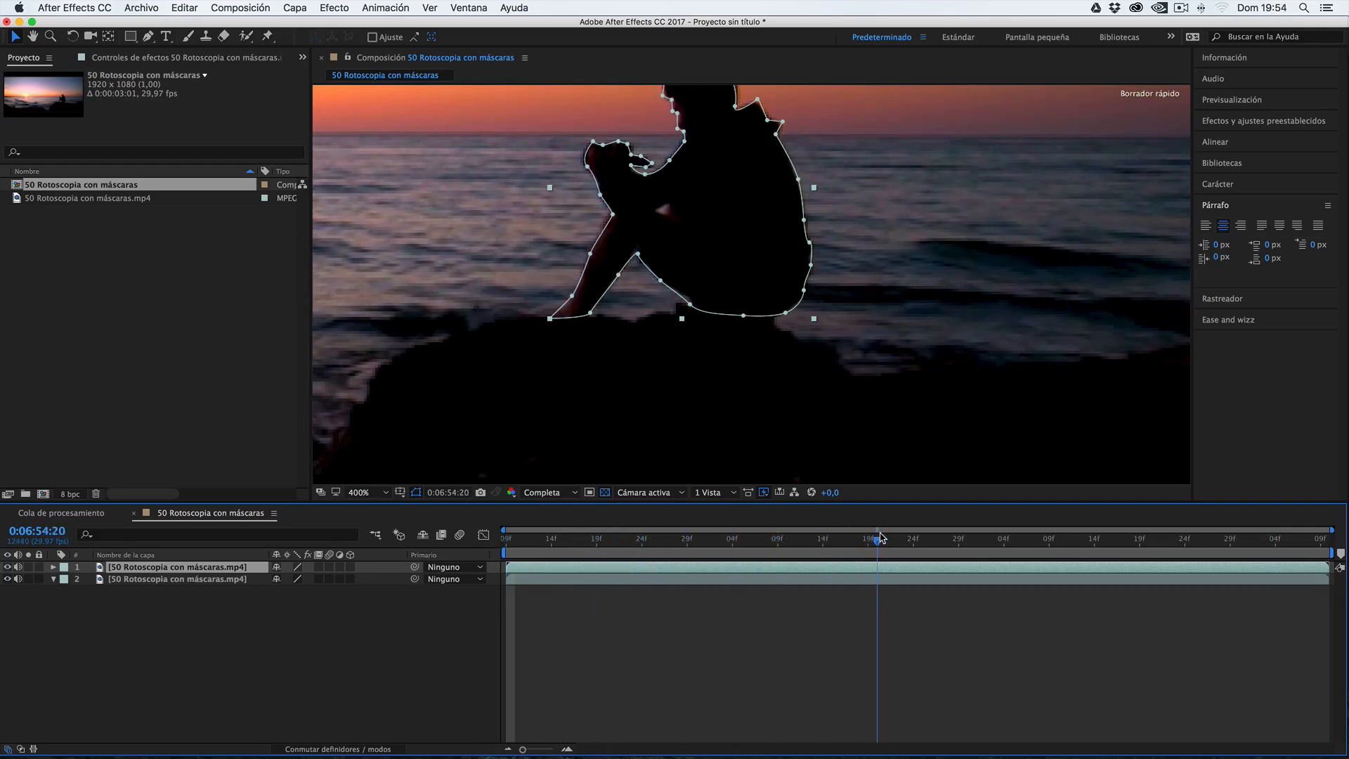
pyautogui.click(223, 618)
pyautogui.click(198, 575)
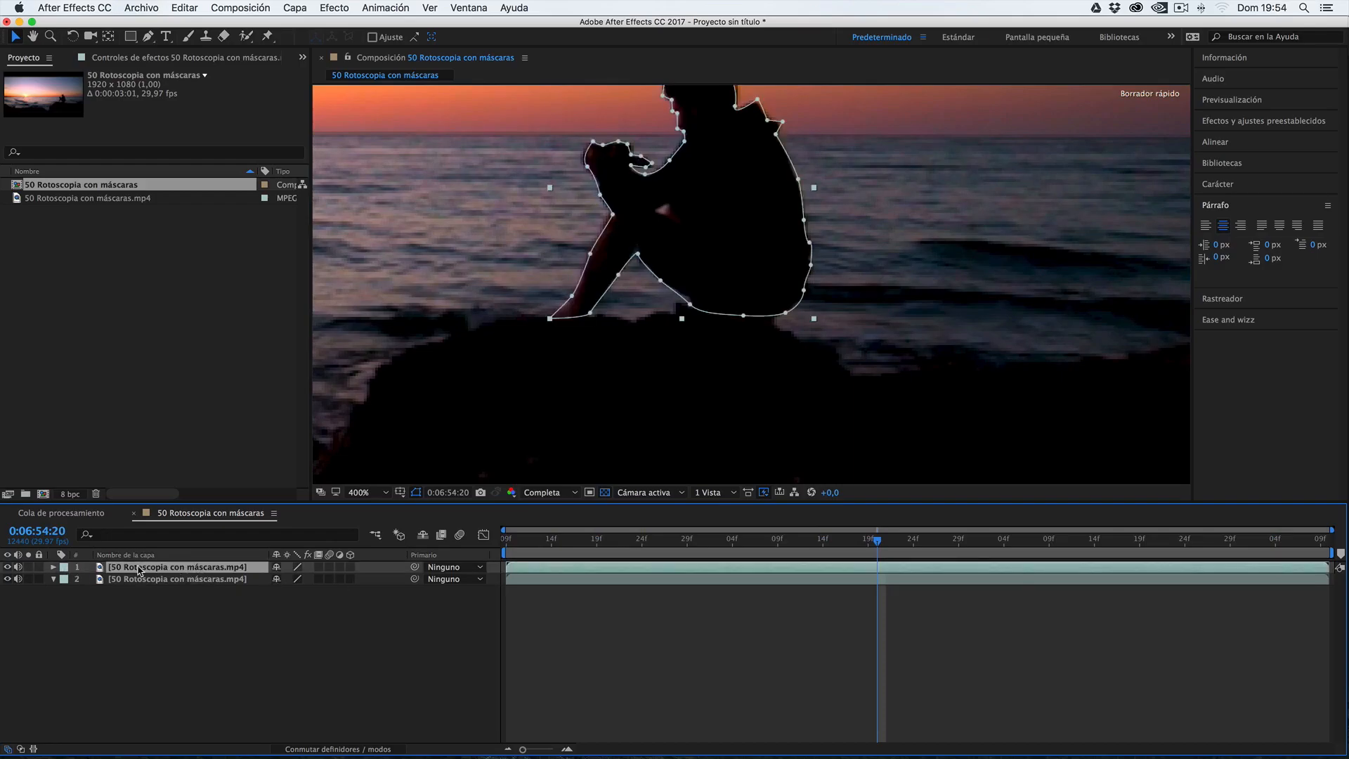
pyautogui.click(8, 579)
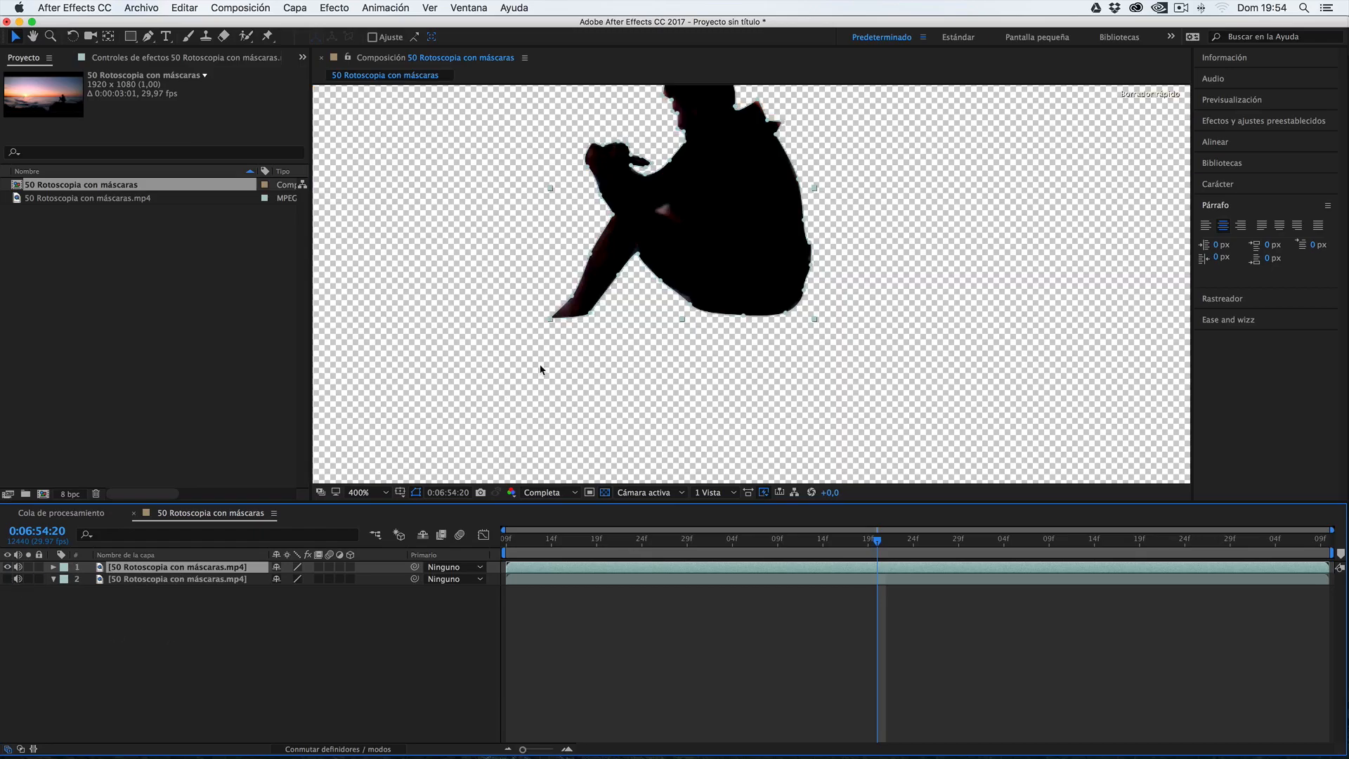
pyautogui.scroll(3, 523, 383)
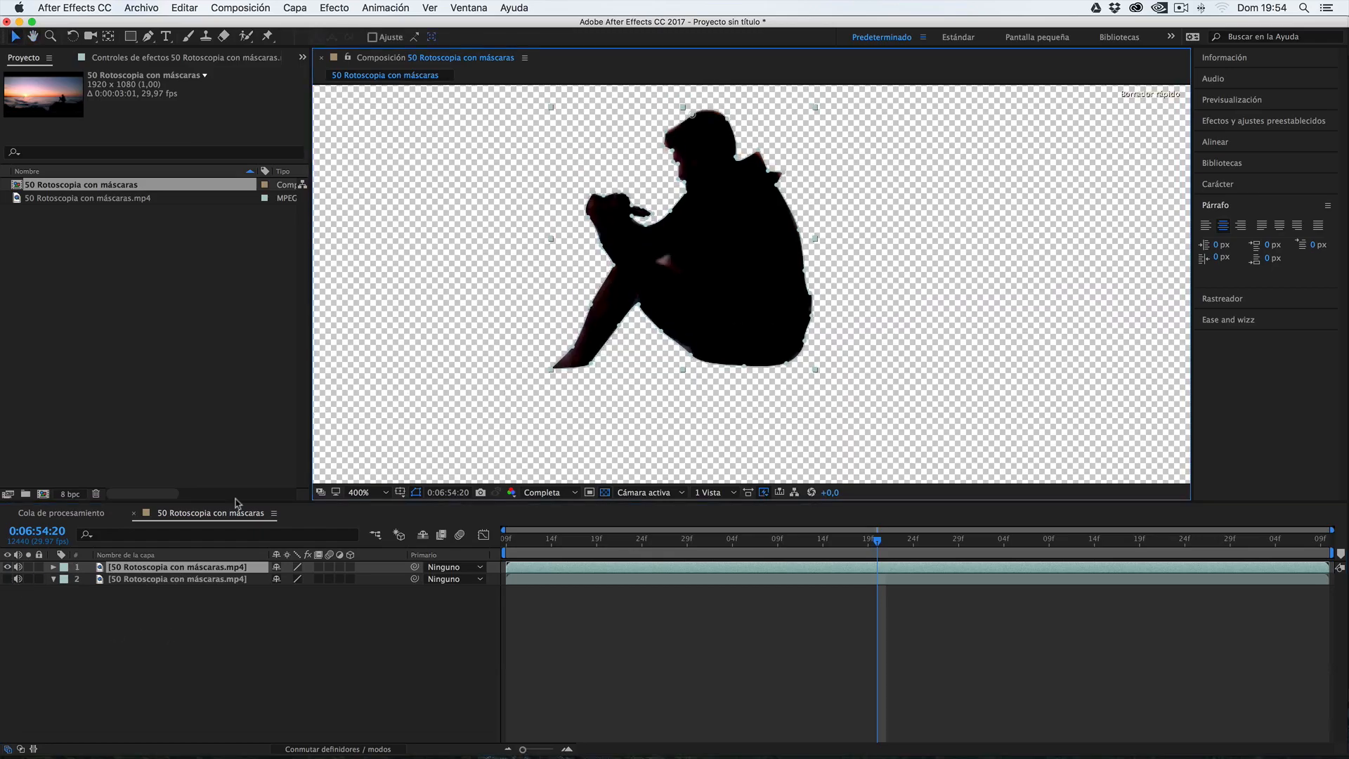
# - Reveal the upper clip layer's mask path and start keyframing it at 0:06:54:20
pyautogui.press('m')
pyautogui.click(136, 591)
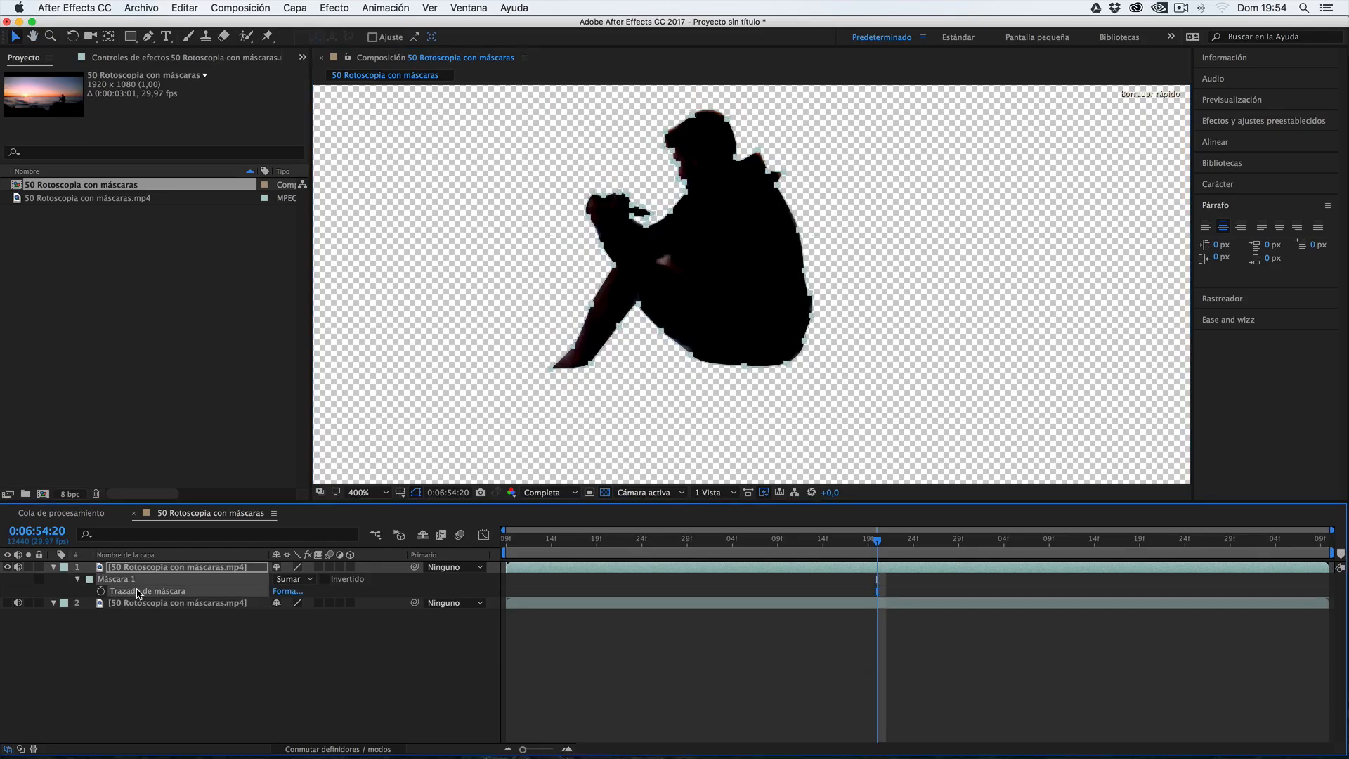
pyautogui.click(101, 594)
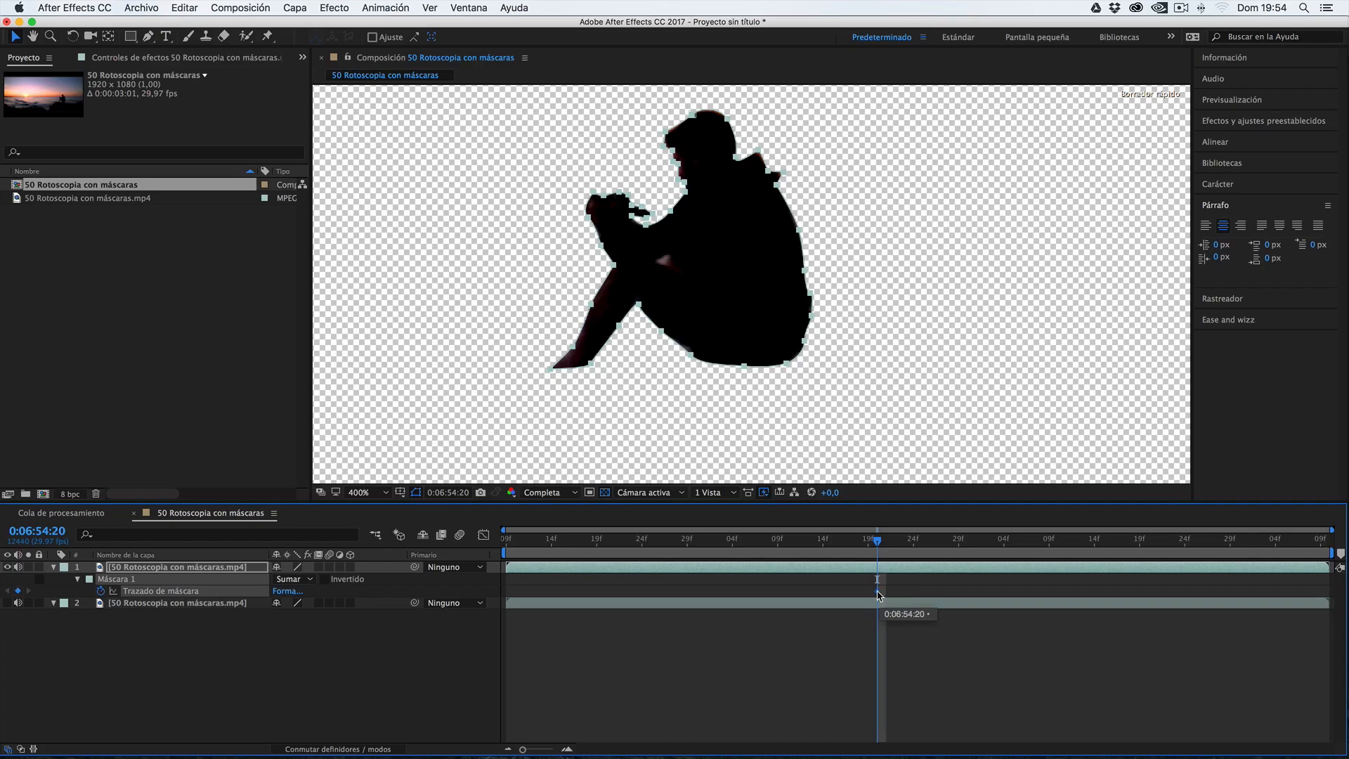
# - Go to 0:06:53:15 and change the colour of Máscara 1 to magenta, FF00D0
pyautogui.moveTo(877, 539); pyautogui.dragTo(562, 538)
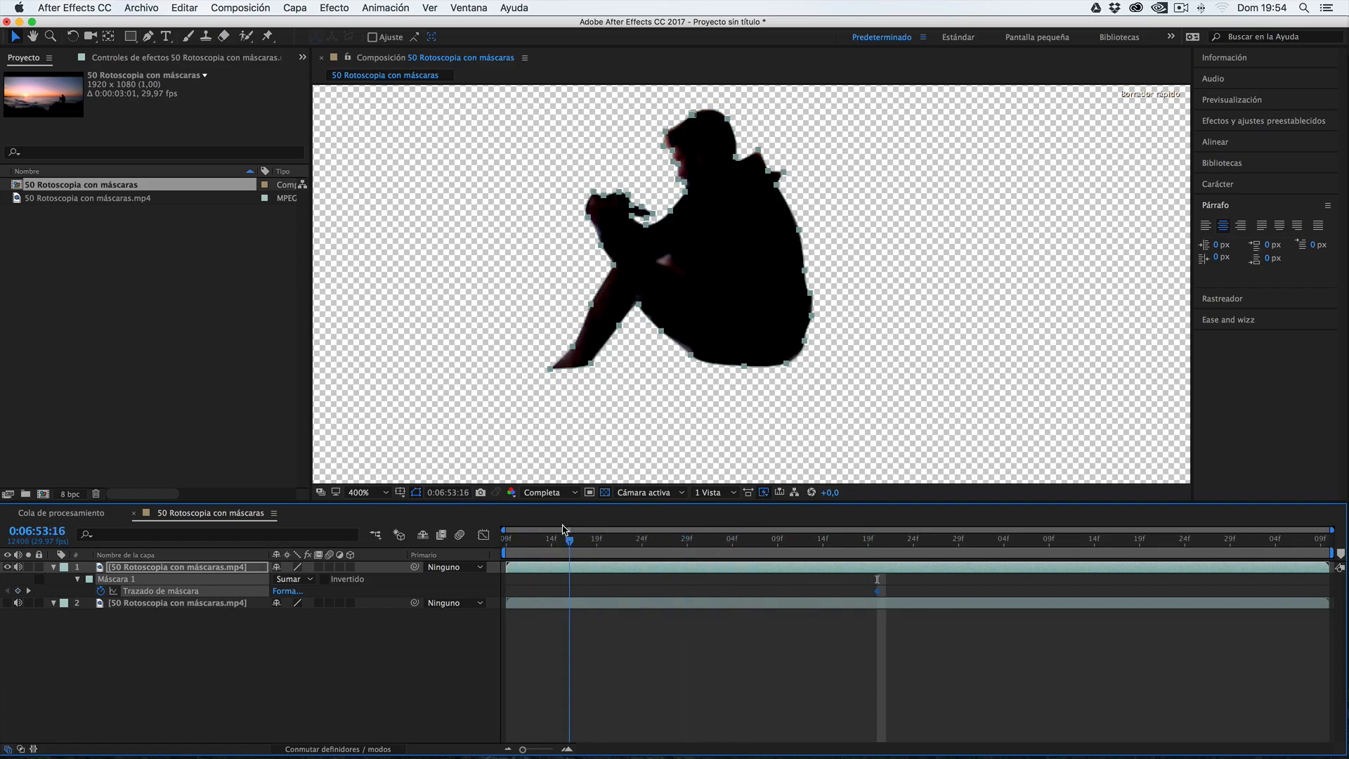
pyautogui.click(137, 577)
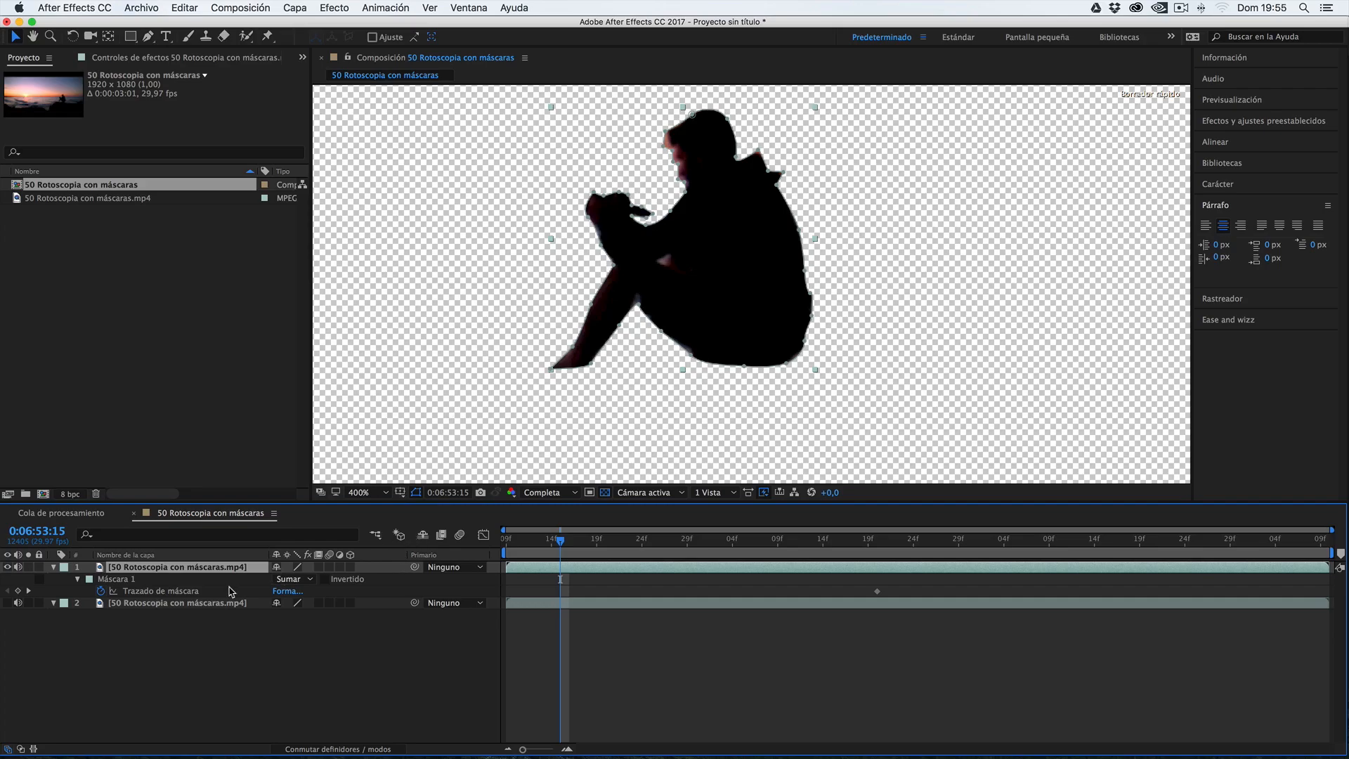
pyautogui.click(89, 579)
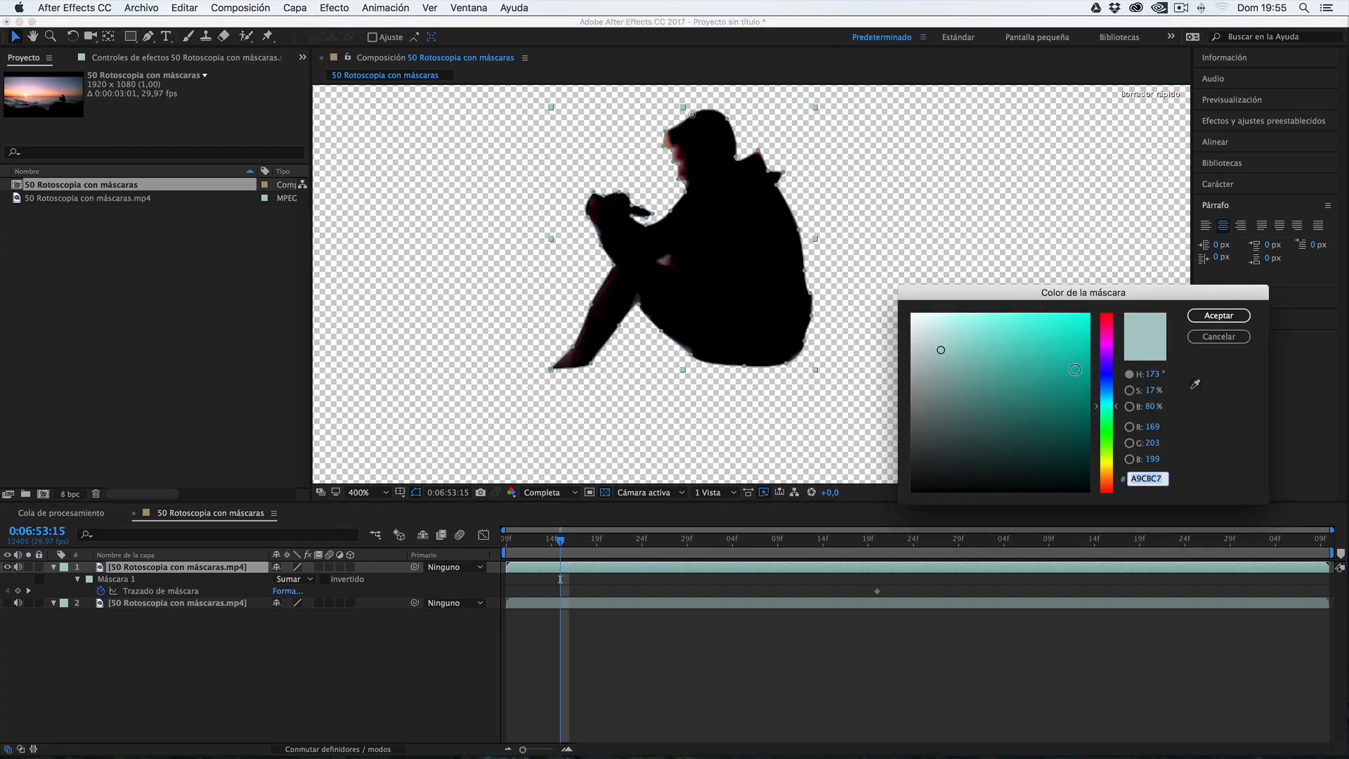
pyautogui.click(1113, 339)
pyautogui.moveTo(1046, 349); pyautogui.dragTo(1094, 314)
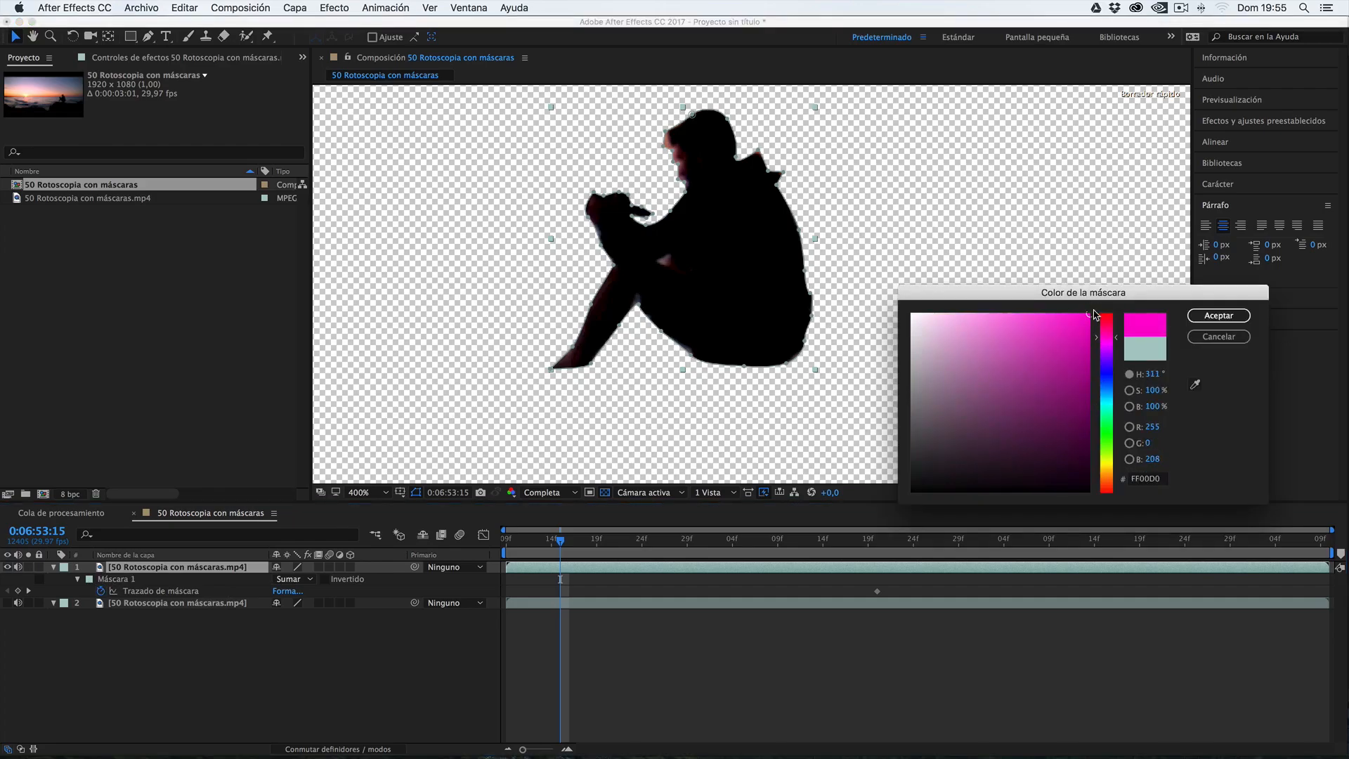
pyautogui.click(1218, 315)
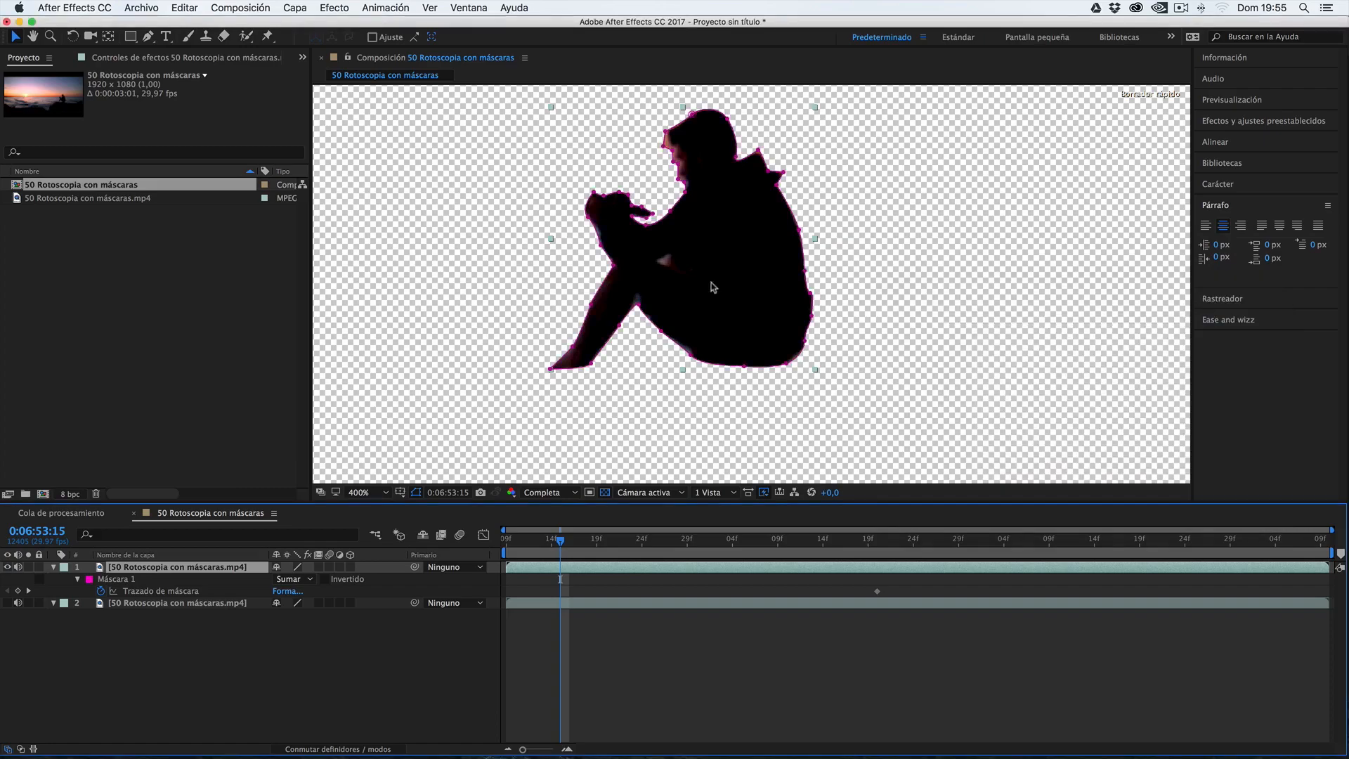
# - Toggle the mask outline's visibility in the viewer to compare the figure with and without it, ending with the upper clip layer selected
pyautogui.click(348, 671)
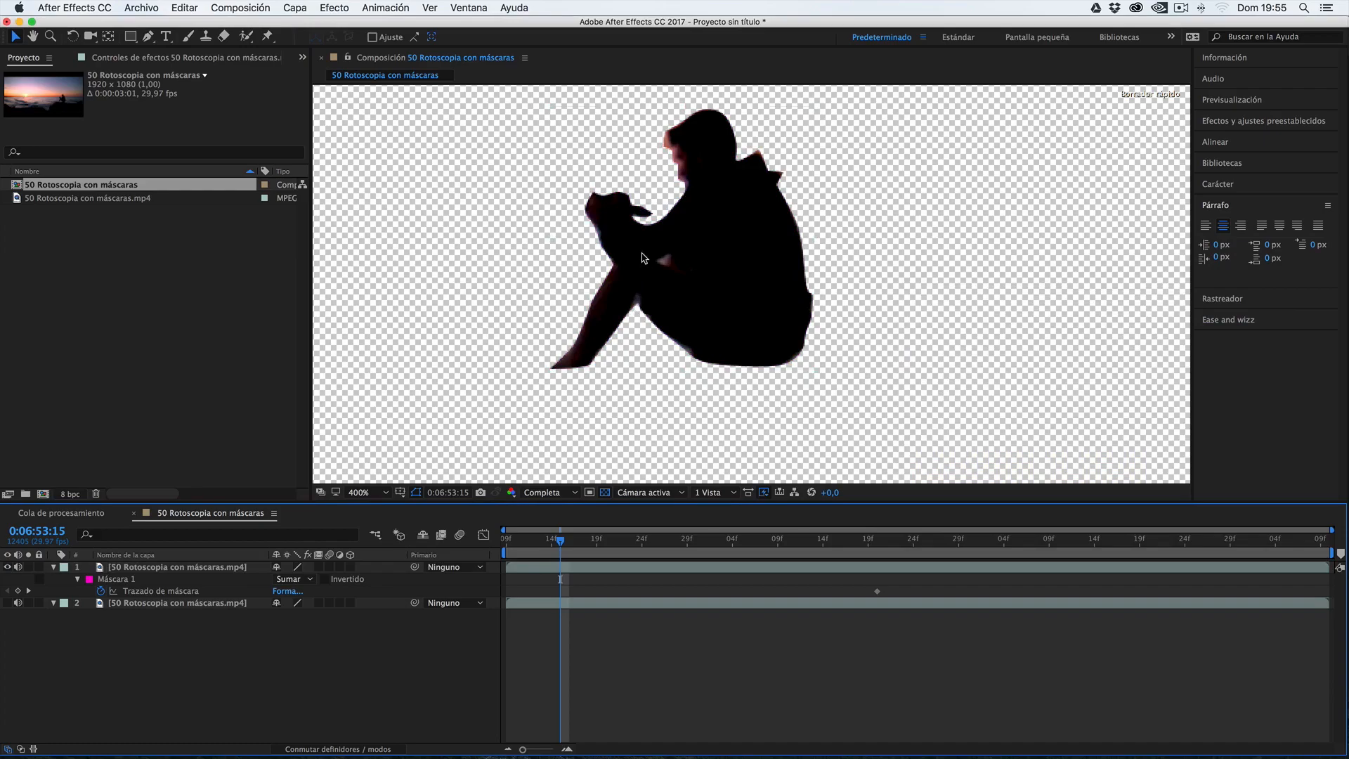
pyautogui.click(127, 568)
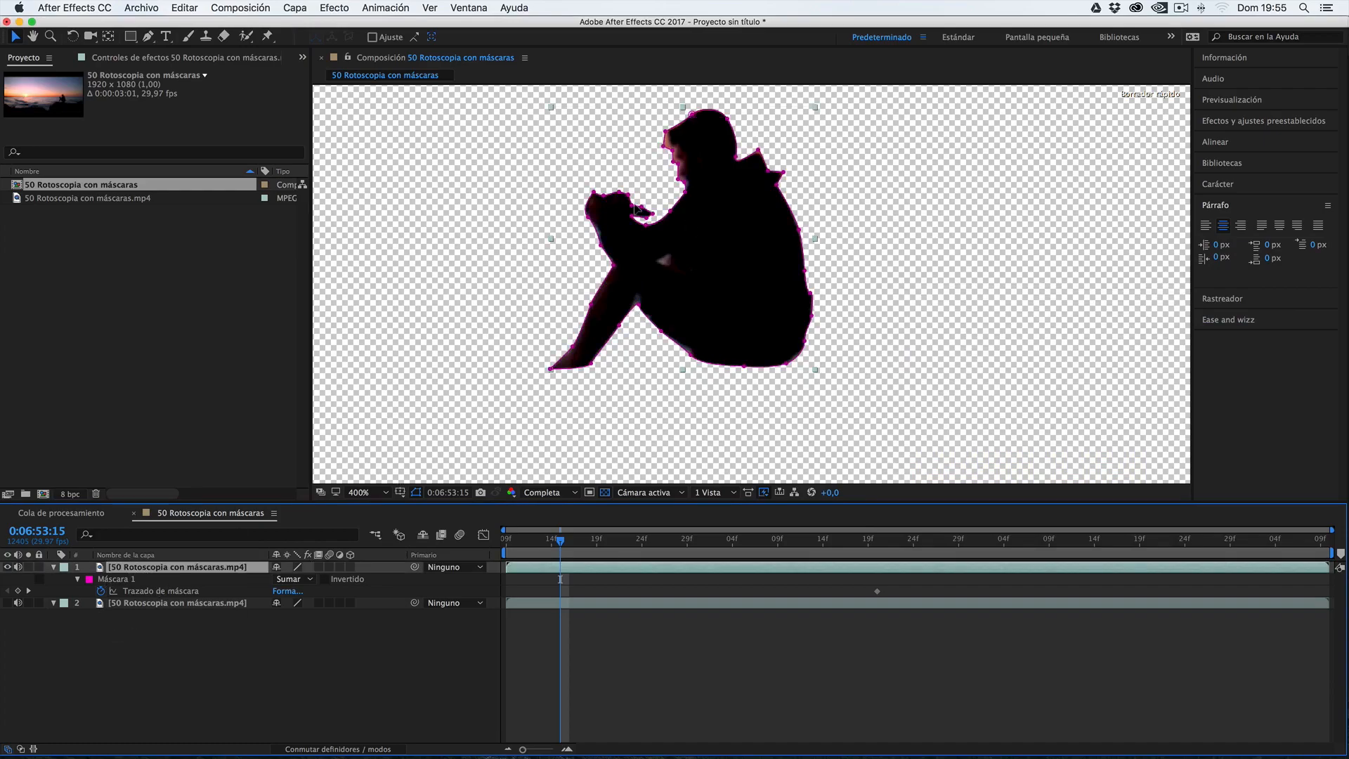
pyautogui.click(417, 496)
pyautogui.click(417, 496)
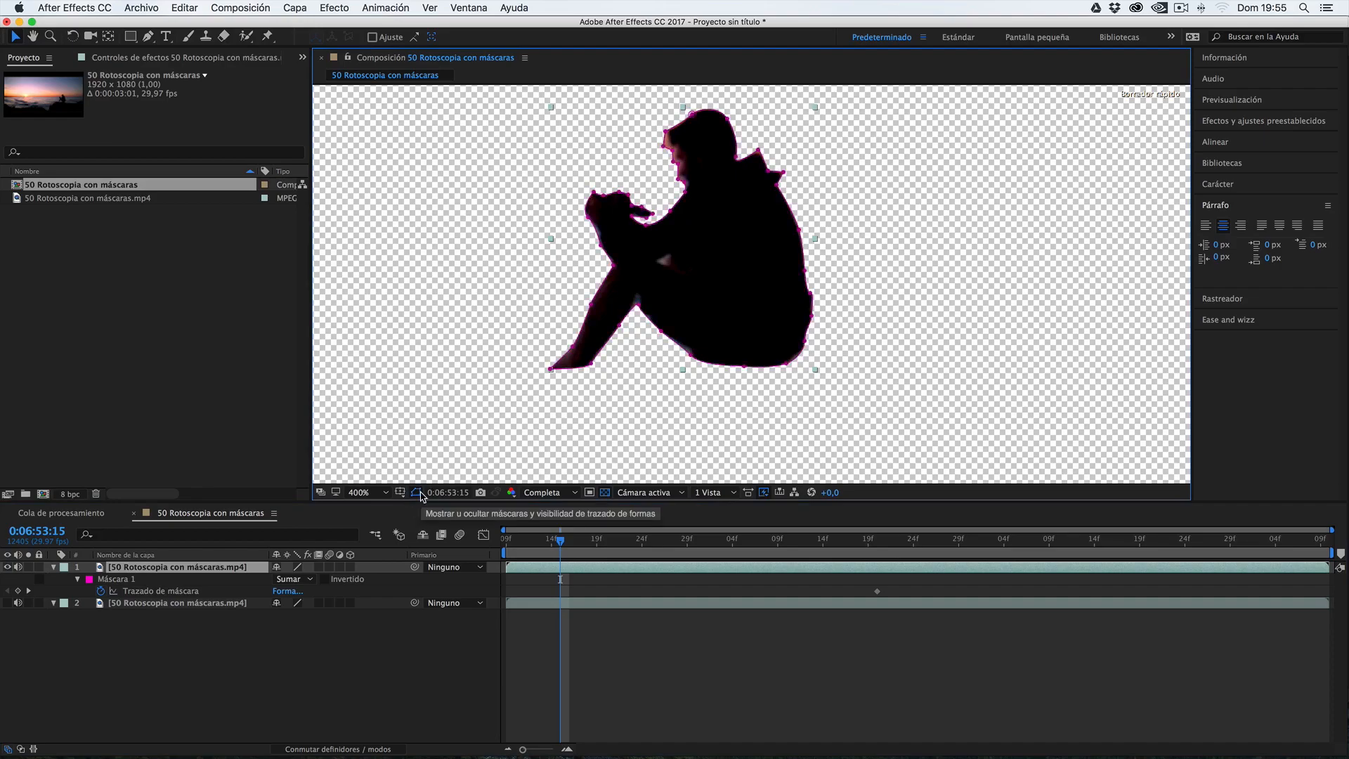
pyautogui.click(421, 496)
pyautogui.click(421, 495)
pyautogui.click(188, 577)
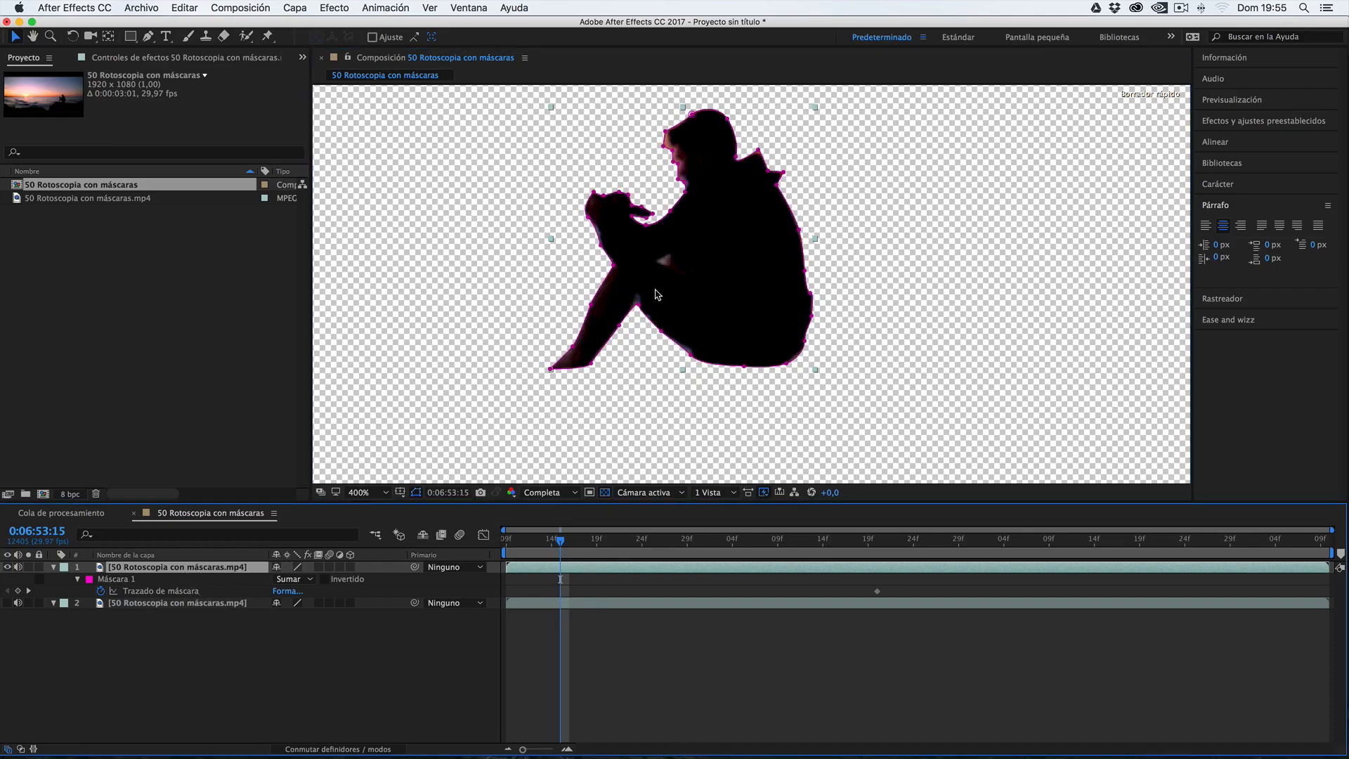
# - Select the mask points around the figure's head and shift them slightly right and down at 0:06:53:15
pyautogui.click(665, 134)
pyautogui.press('super')
pyautogui.press('shift')
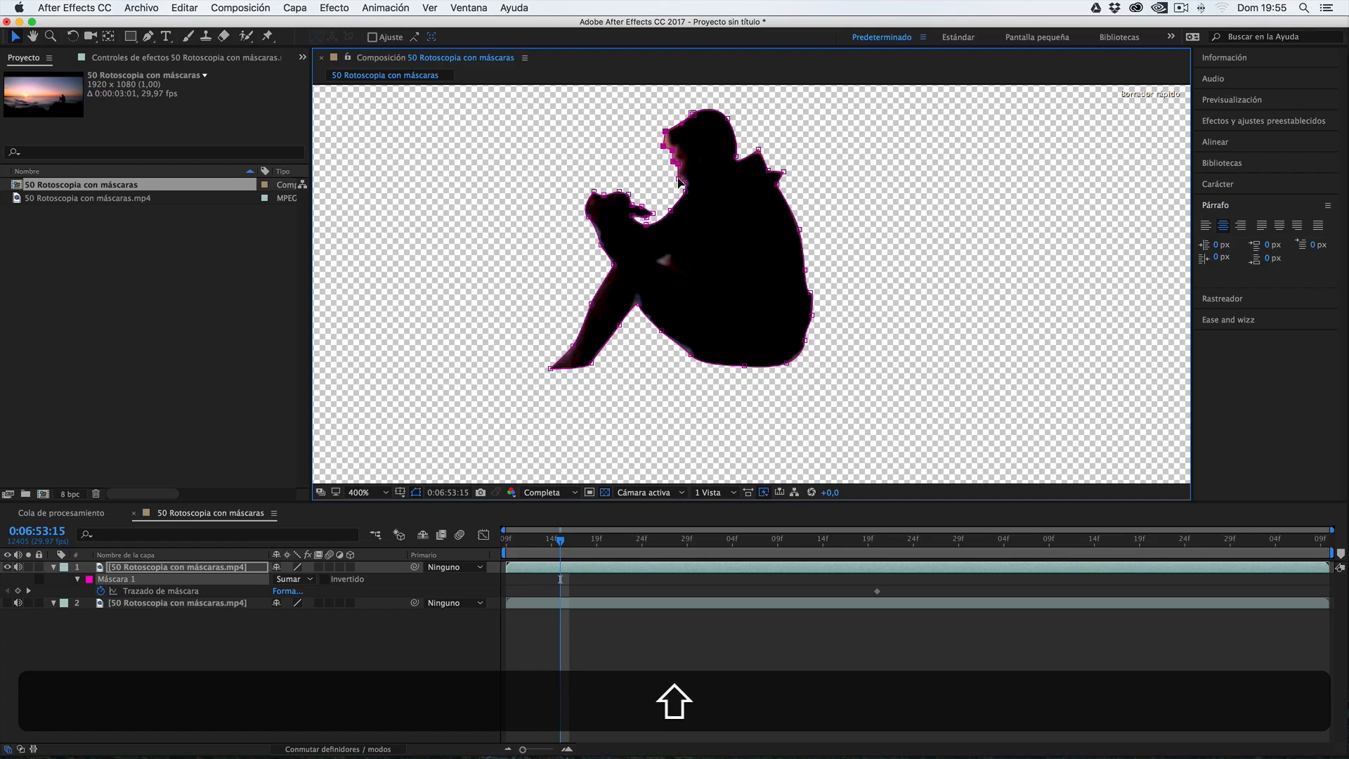
pyautogui.keyDown('shift'); pyautogui.click(693, 114); pyautogui.keyUp('shift')
pyautogui.keyDown('shift'); pyautogui.click(728, 119); pyautogui.keyUp('shift')
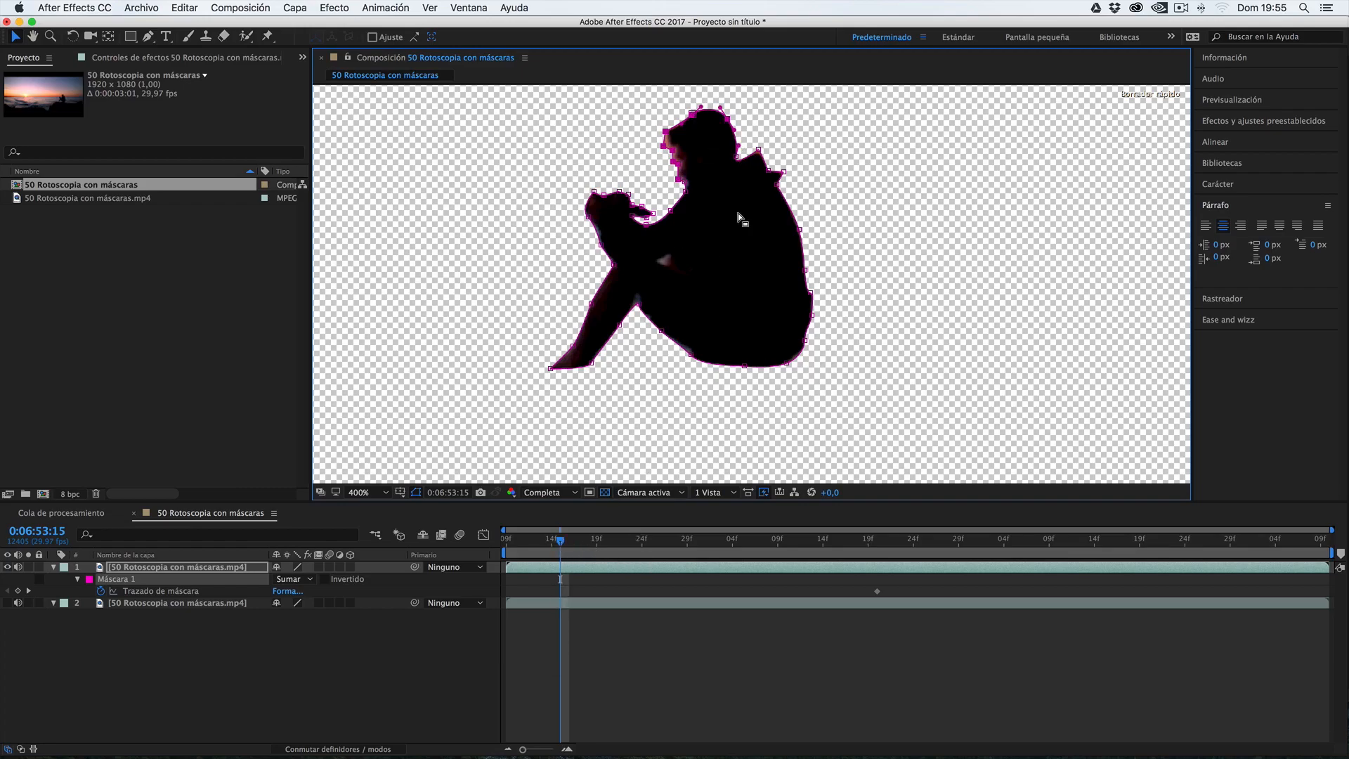
pyautogui.moveTo(695, 116); pyautogui.dragTo(699, 119)
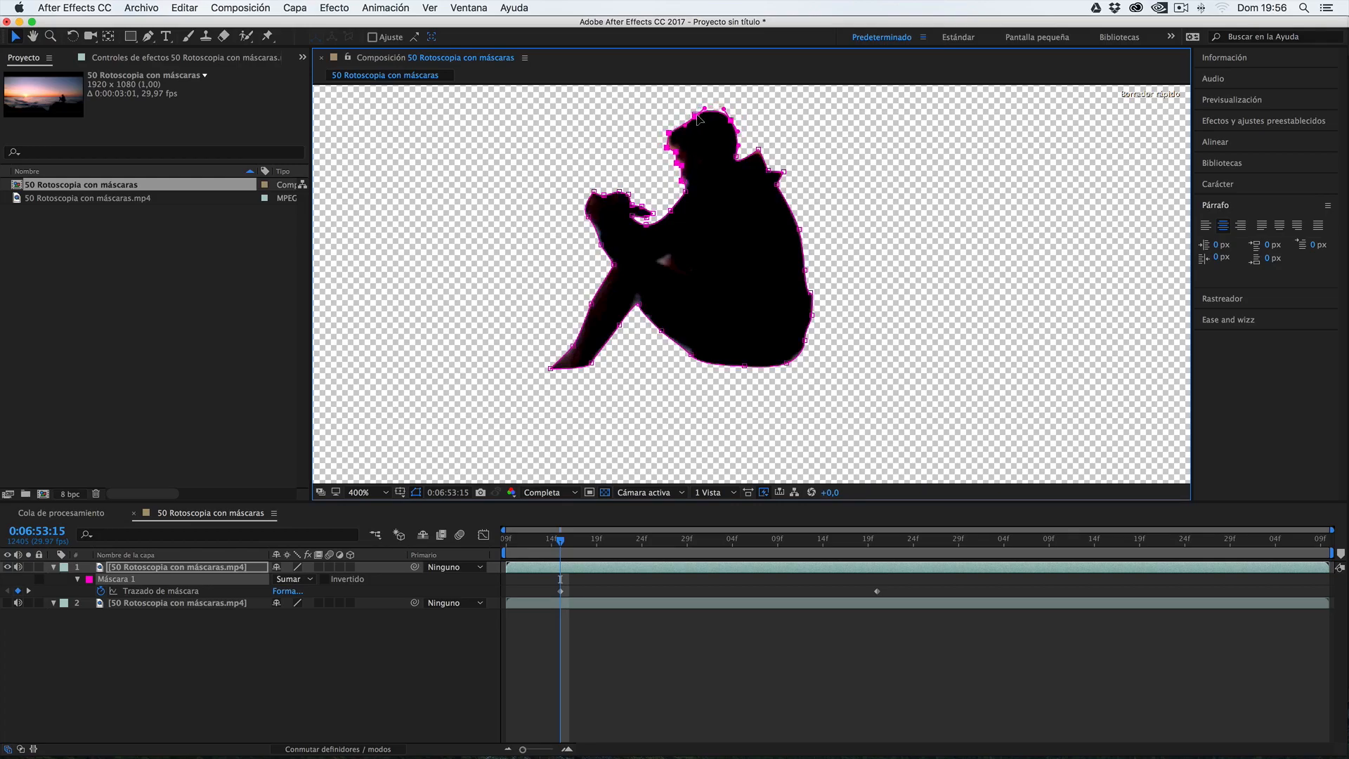
# - Adjust the mask points at the back of the head to fit its contour, undoing the last unwanted change
pyautogui.click(764, 130)
pyautogui.click(732, 120)
pyautogui.moveTo(739, 108); pyautogui.dragTo(728, 115)
pyautogui.moveTo(736, 157); pyautogui.dragTo(745, 152)
pyautogui.press('super+z')
# - Preview and scrub between the mask keyframes at 0:06:53:15 and 0:06:54:20 to examine how the mask follows the head
pyautogui.moveTo(562, 543)
pyautogui.mouseDown()
pyautogui.moveTo(877, 540)
pyautogui.moveTo(562, 565)
pyautogui.mouseUp()
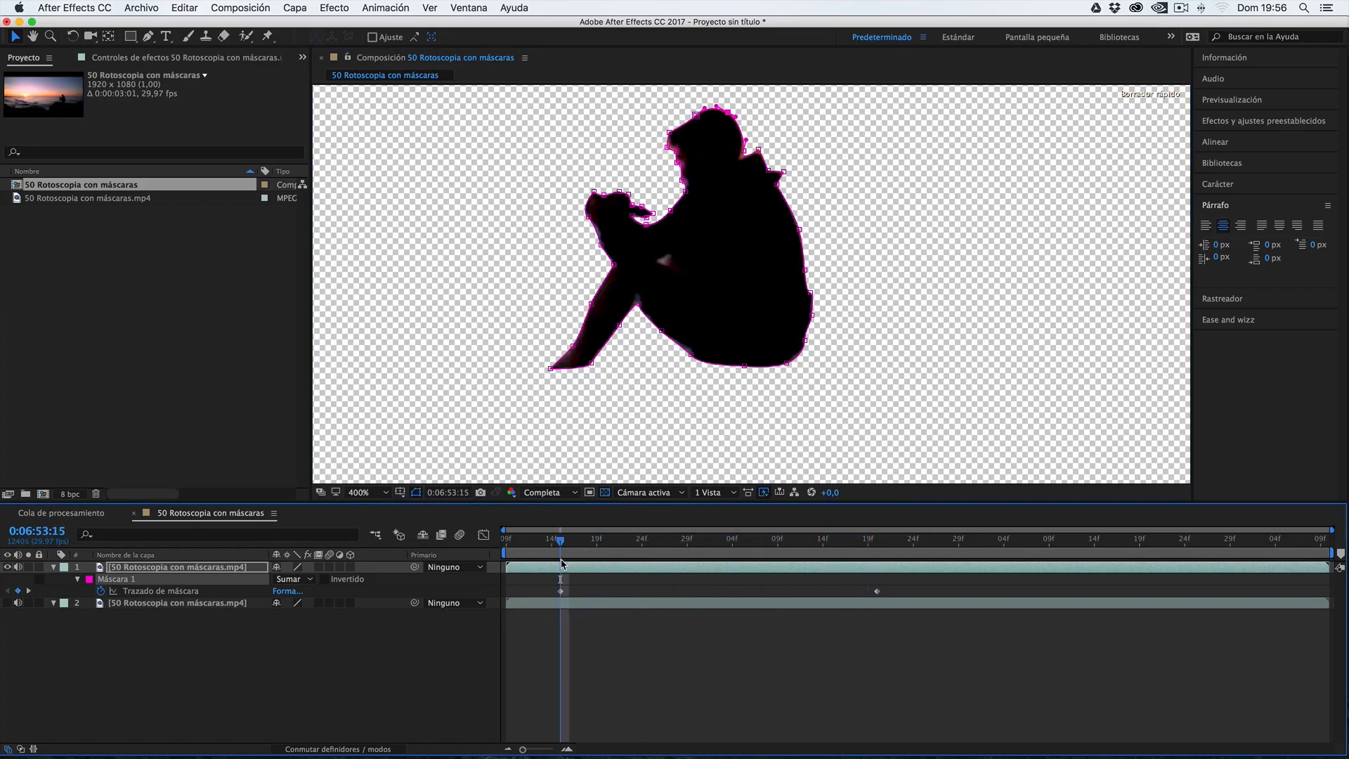
pyautogui.press('space')
pyautogui.press('space')
pyautogui.moveTo(619, 542); pyautogui.dragTo(874, 555)
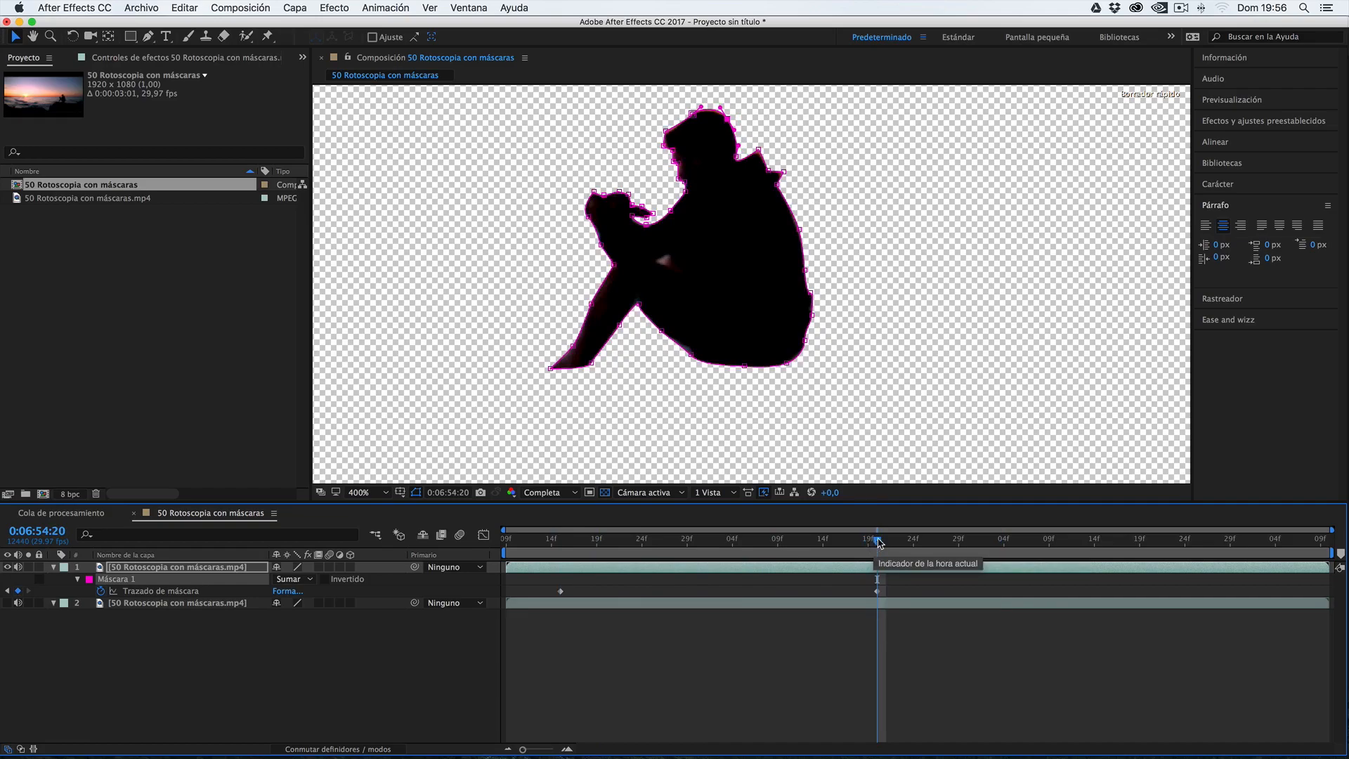
pyautogui.moveTo(878, 542); pyautogui.dragTo(561, 583)
pyautogui.click(562, 582)
pyautogui.press('space')
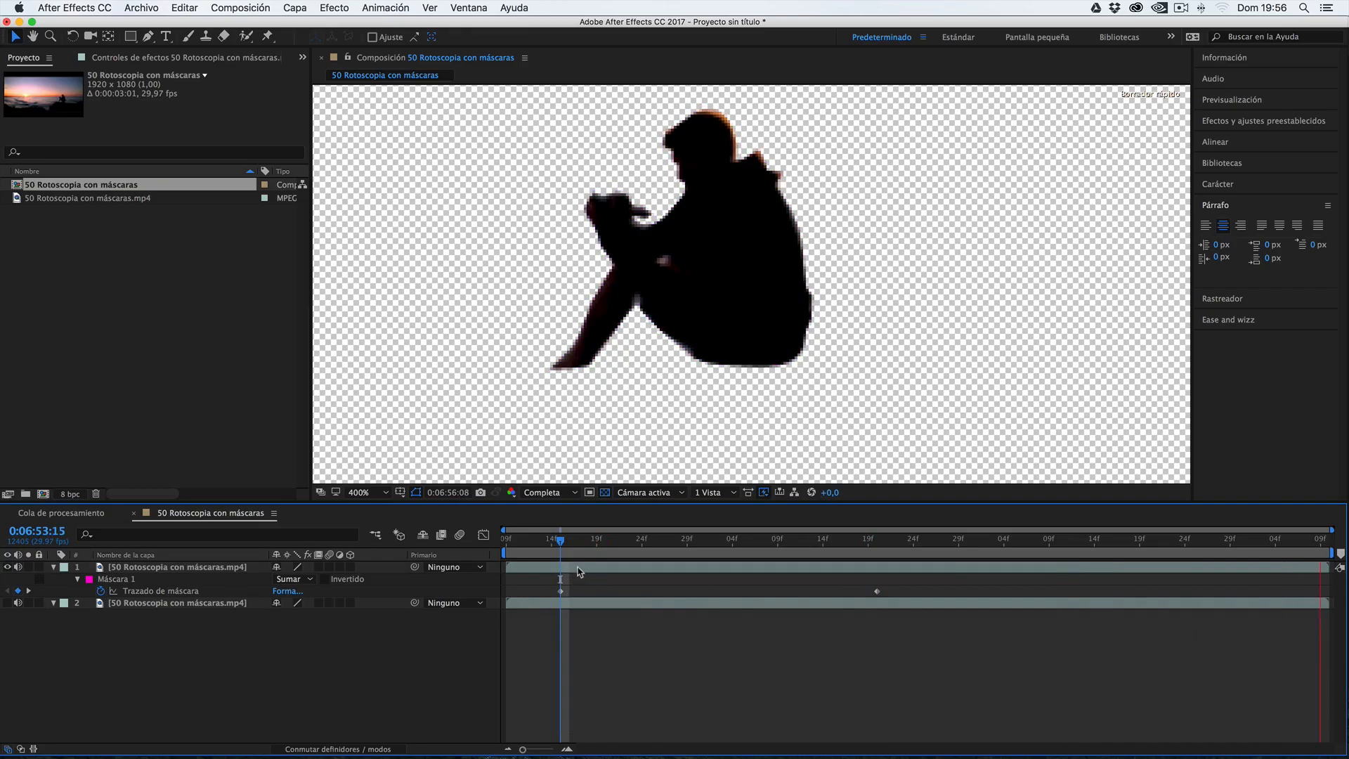
pyautogui.click(875, 554)
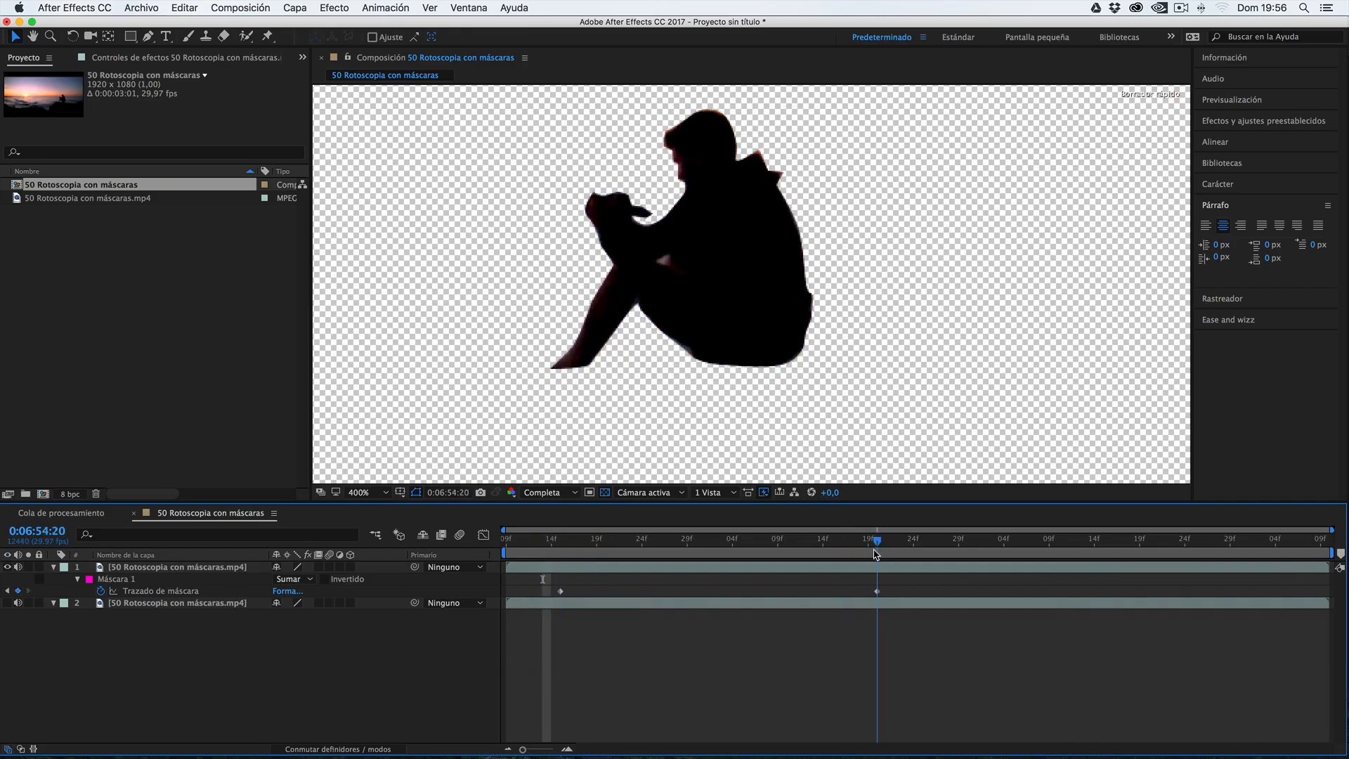
# - At 0:06:56:09, select the mask points around the head and move them left and down to follow the head
pyautogui.moveTo(829, 547); pyautogui.dragTo(1319, 543)
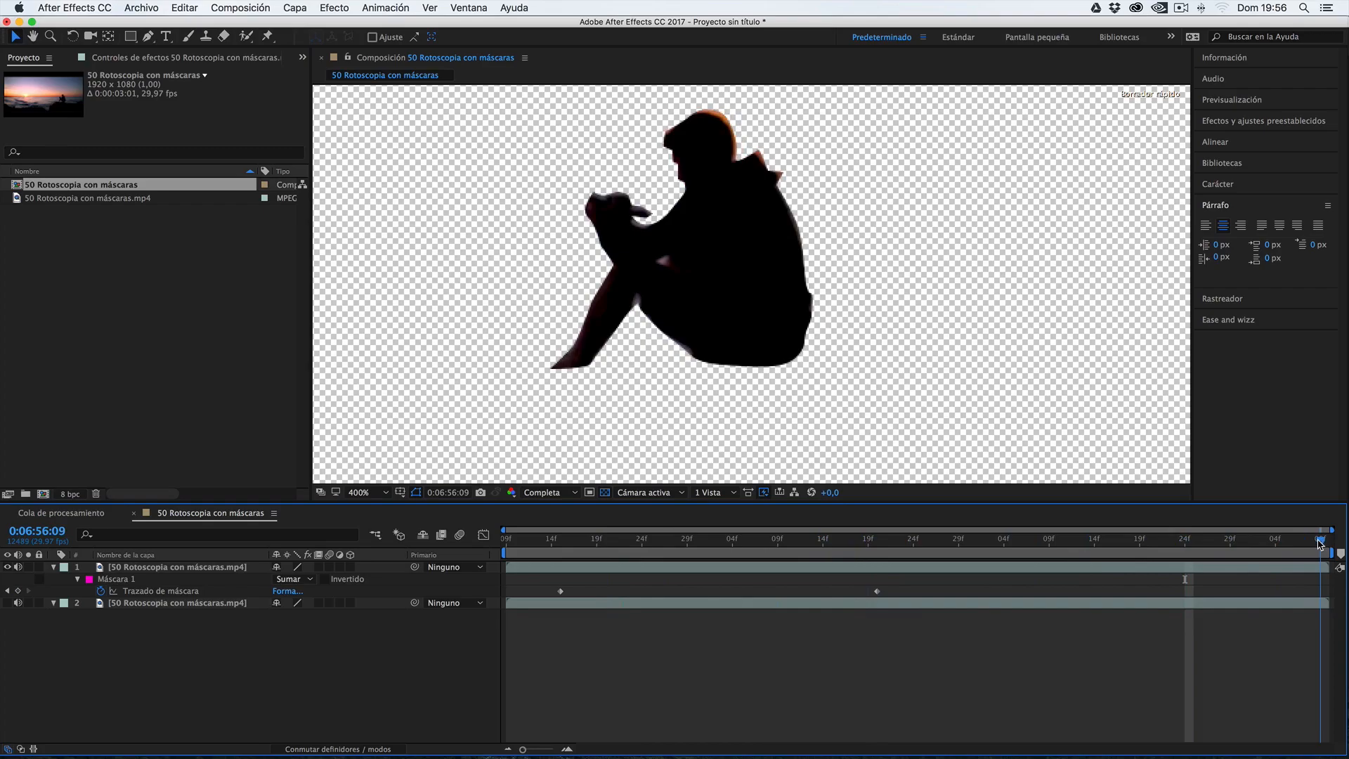
pyautogui.click(148, 567)
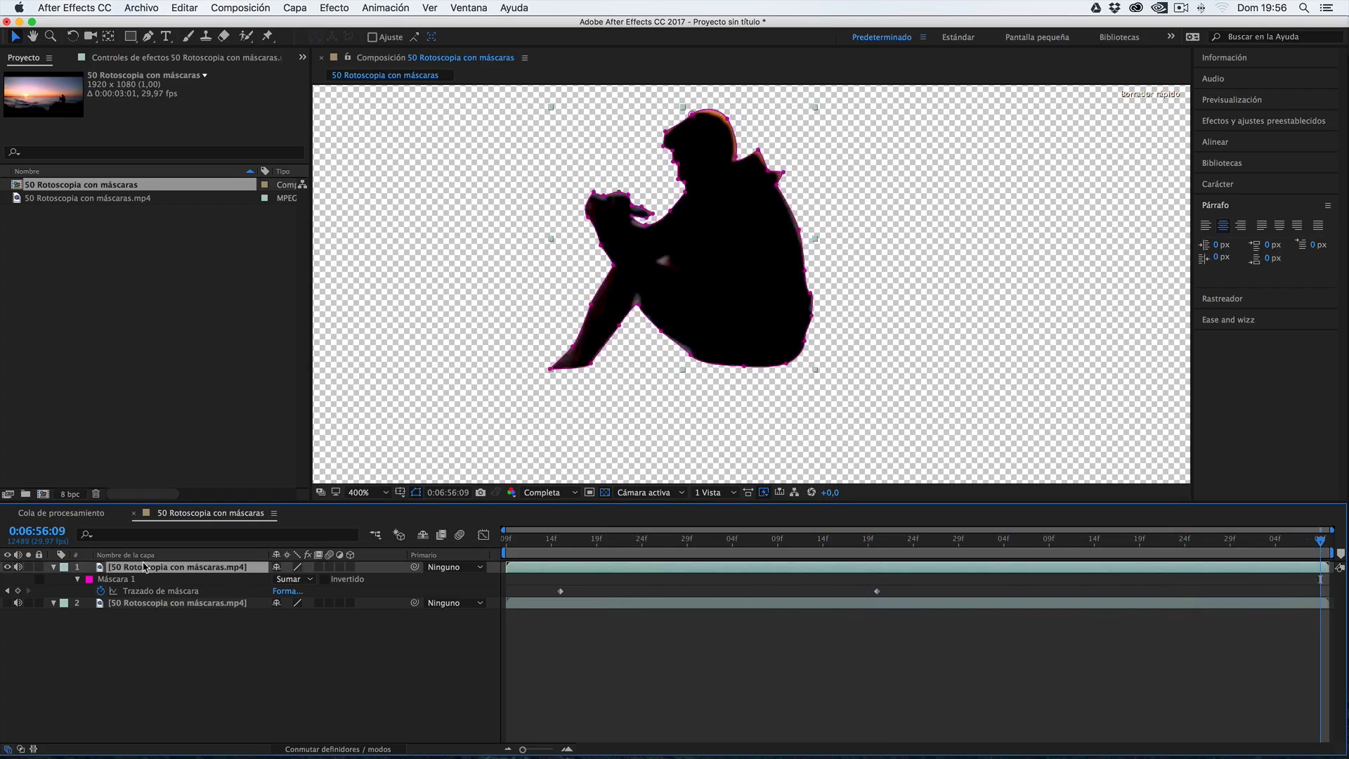
pyautogui.click(666, 136)
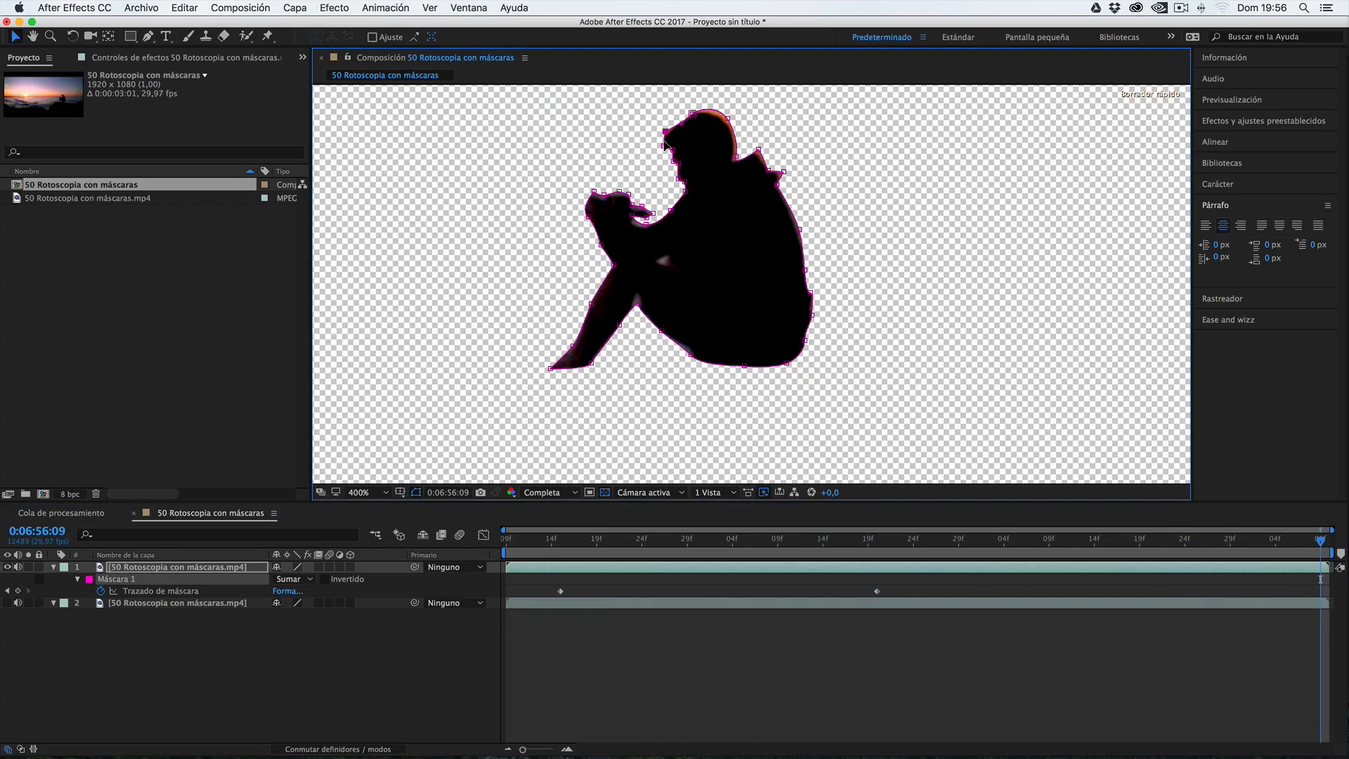
pyautogui.press('shift')
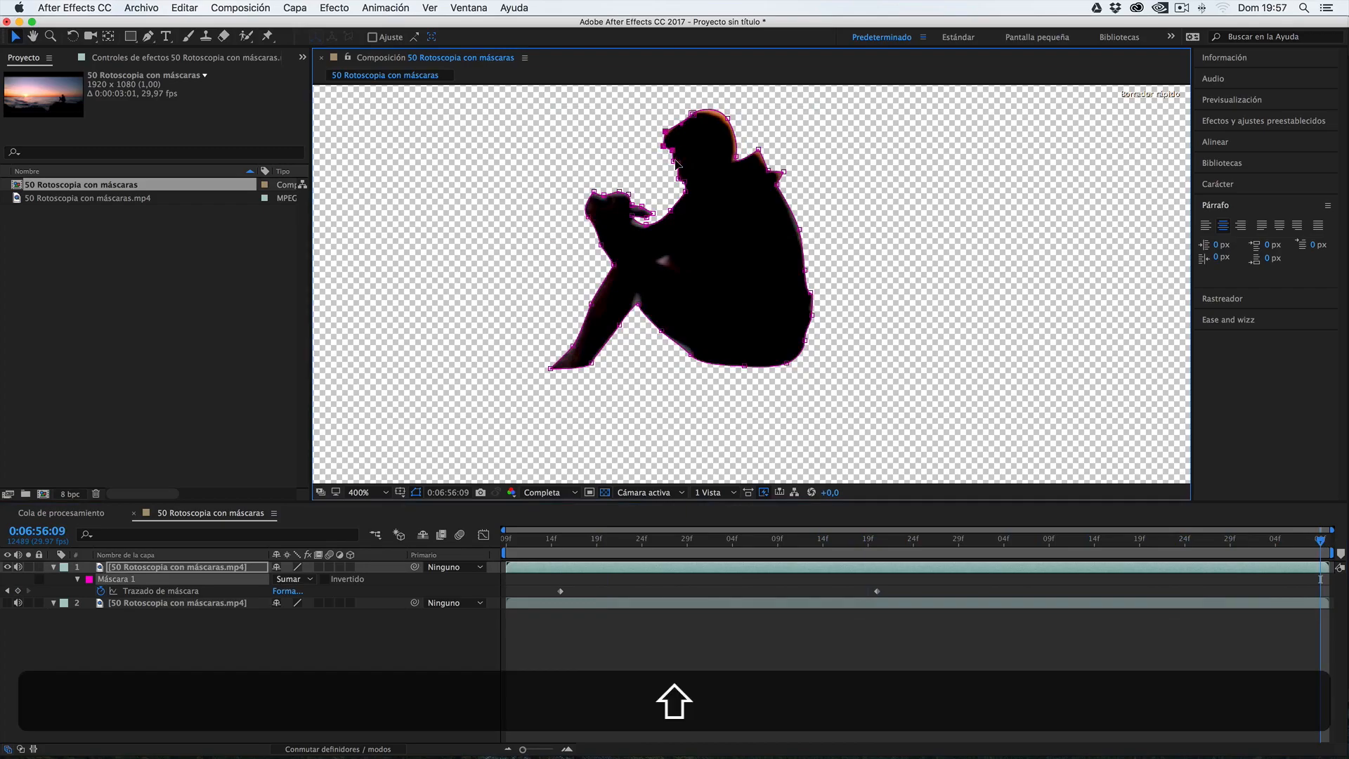
pyautogui.keyDown('shift'); pyautogui.click(686, 182); pyautogui.keyUp('shift')
pyautogui.keyDown('shift'); pyautogui.click(692, 114); pyautogui.keyUp('shift')
pyautogui.keyDown('shift'); pyautogui.click(727, 119); pyautogui.keyUp('shift')
pyautogui.moveTo(692, 117); pyautogui.dragTo(690, 118)
pyautogui.press('Down')
pyautogui.press('Down')
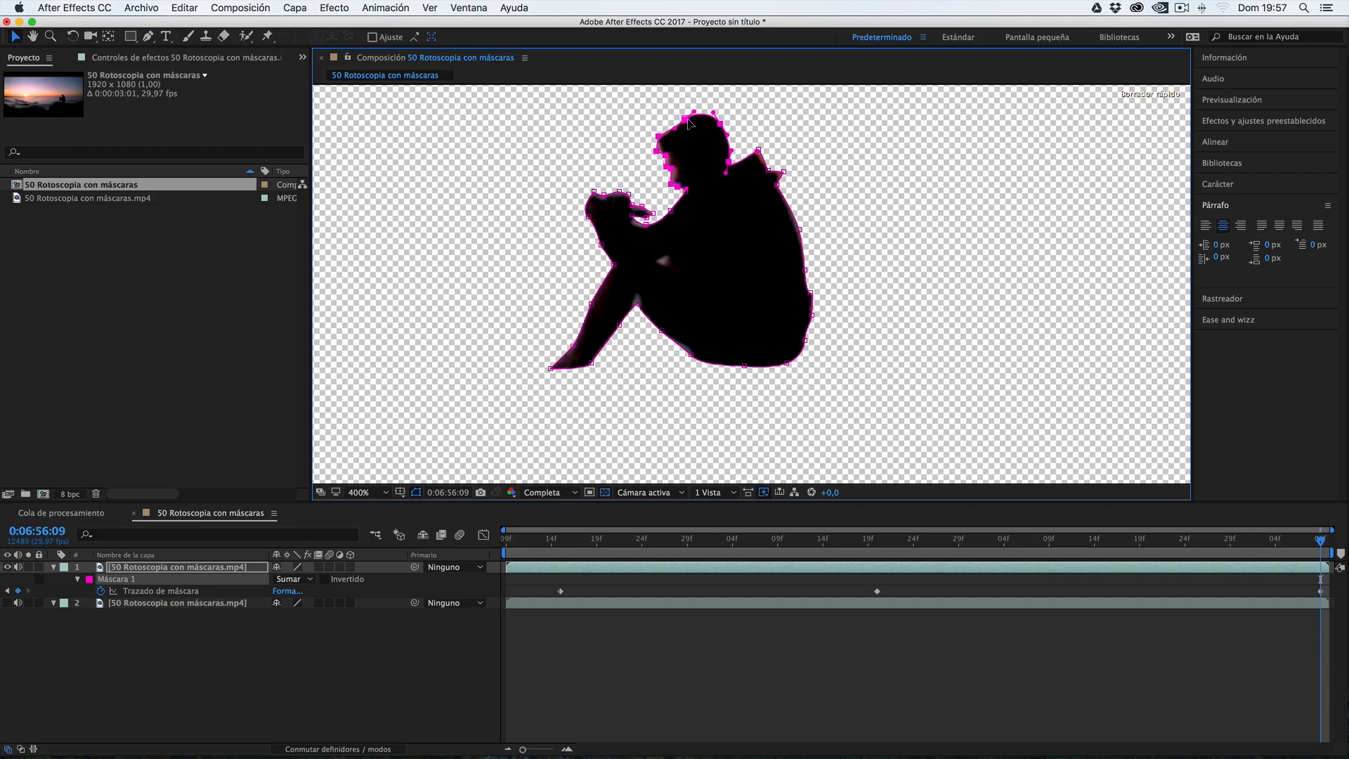
# - Refine the mask points at the back of the head and scrub through the timeline to check the mask animation
pyautogui.click(741, 121)
pyautogui.moveTo(719, 123); pyautogui.dragTo(735, 158)
pyautogui.moveTo(562, 543); pyautogui.dragTo(1257, 539)
pyautogui.moveTo(1172, 553); pyautogui.dragTo(687, 541)
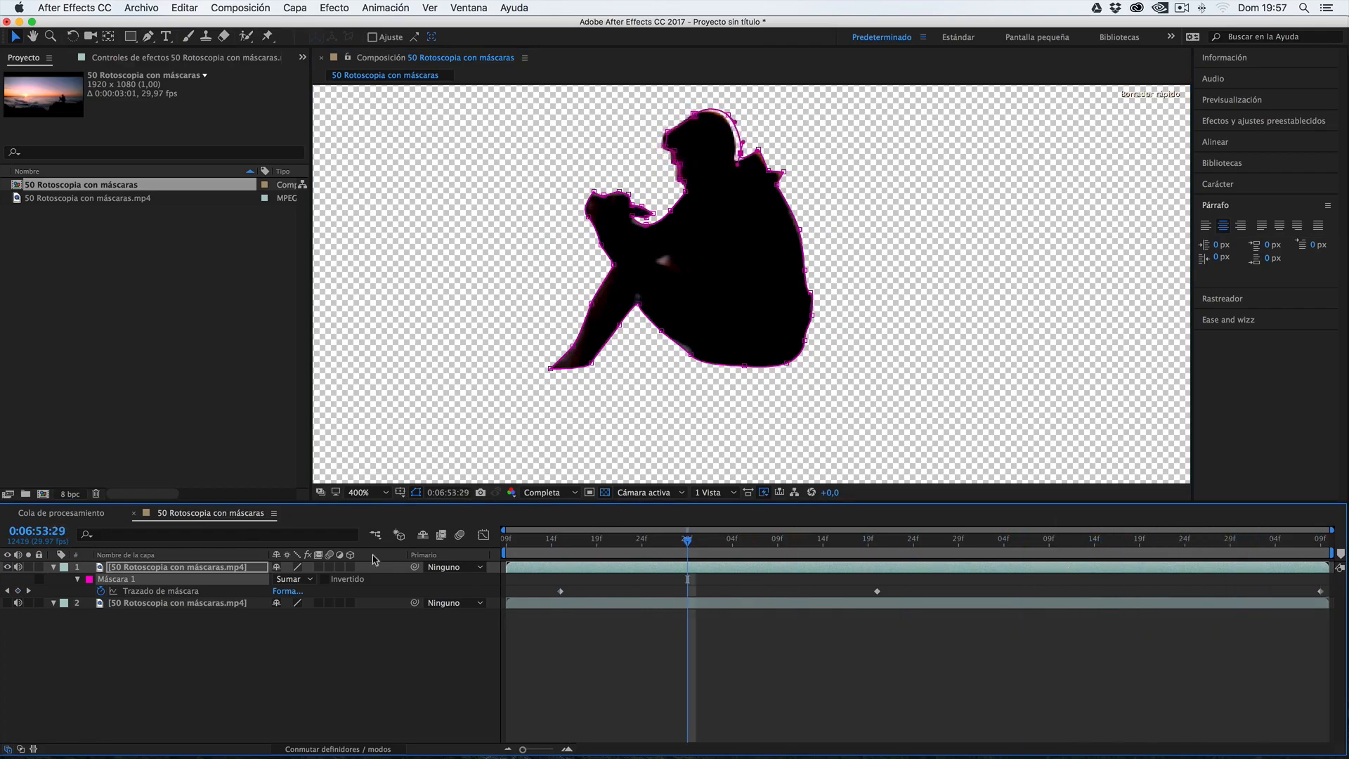
# - Fit the whole composition in the viewer and make the lower clip layer visible again
pyautogui.click(386, 493)
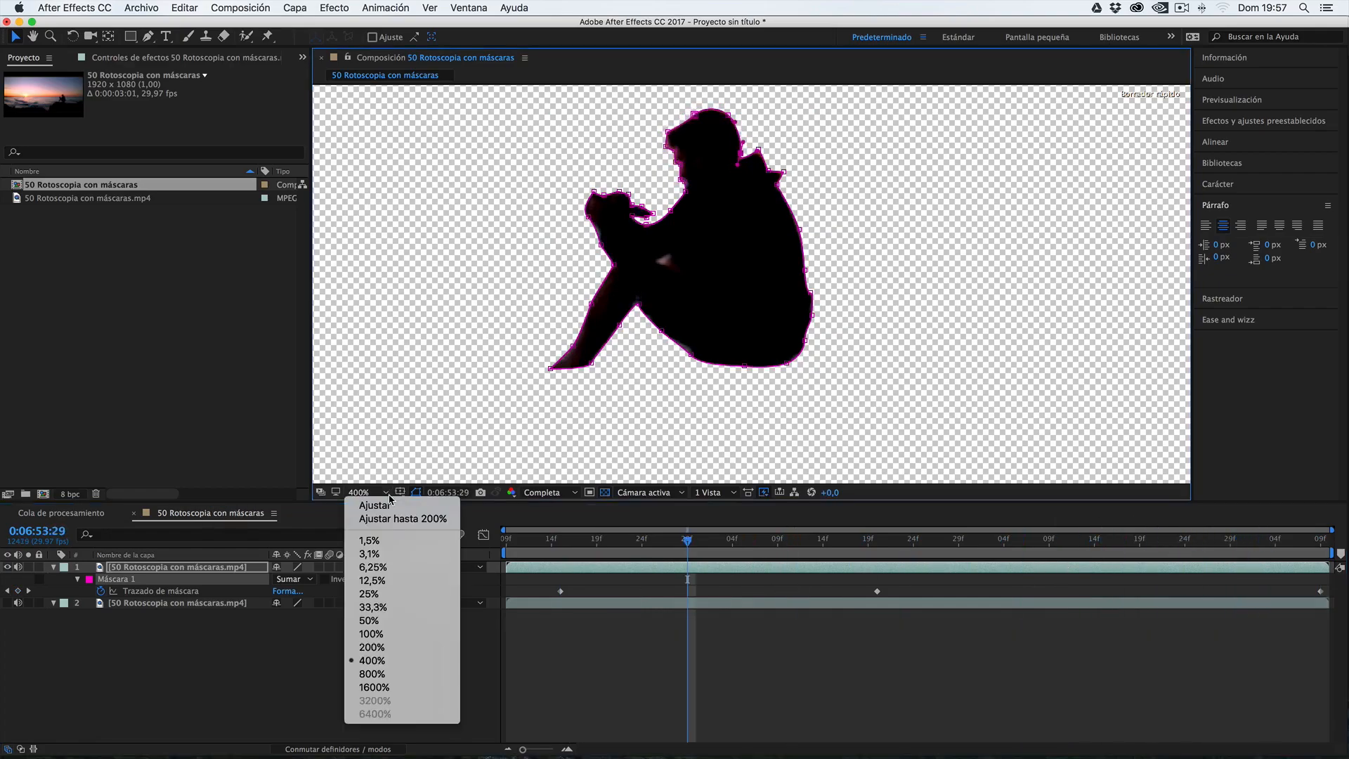
pyautogui.click(390, 510)
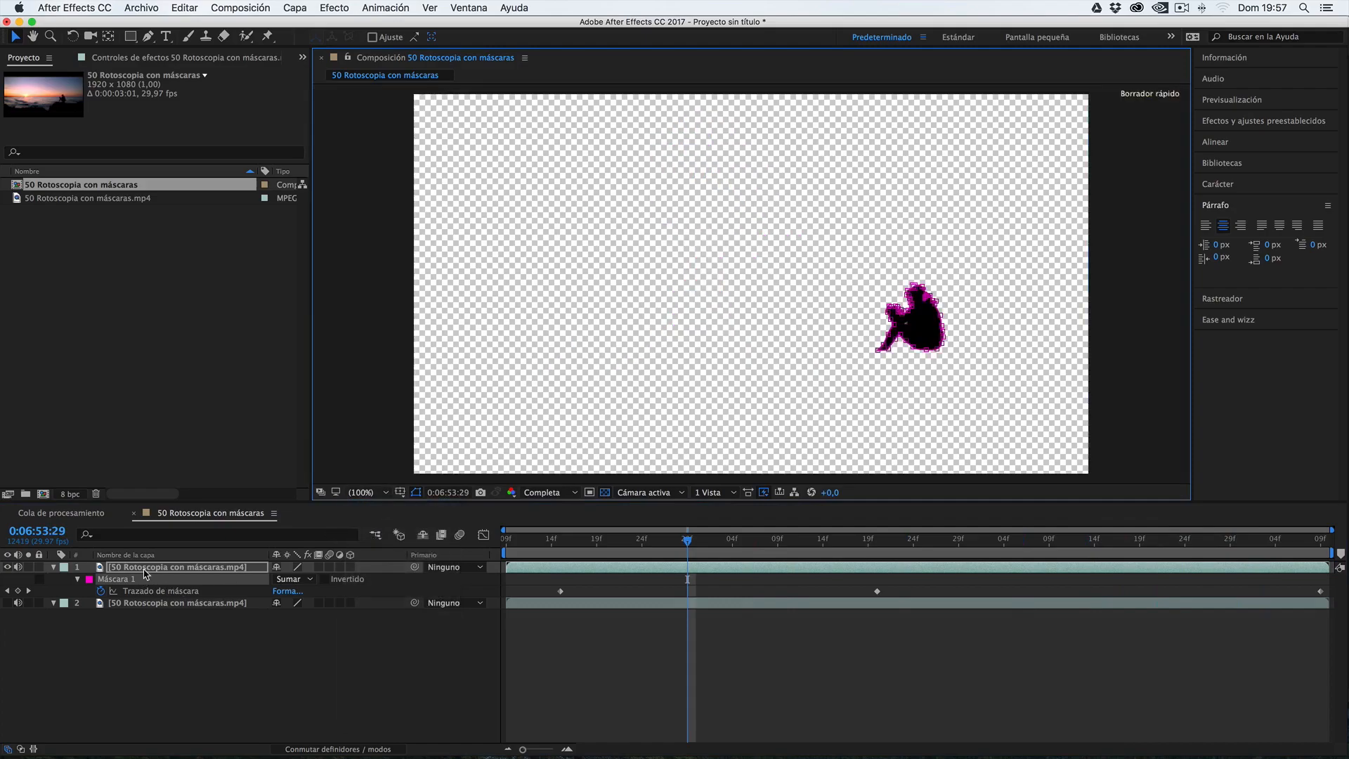
pyautogui.click(7, 602)
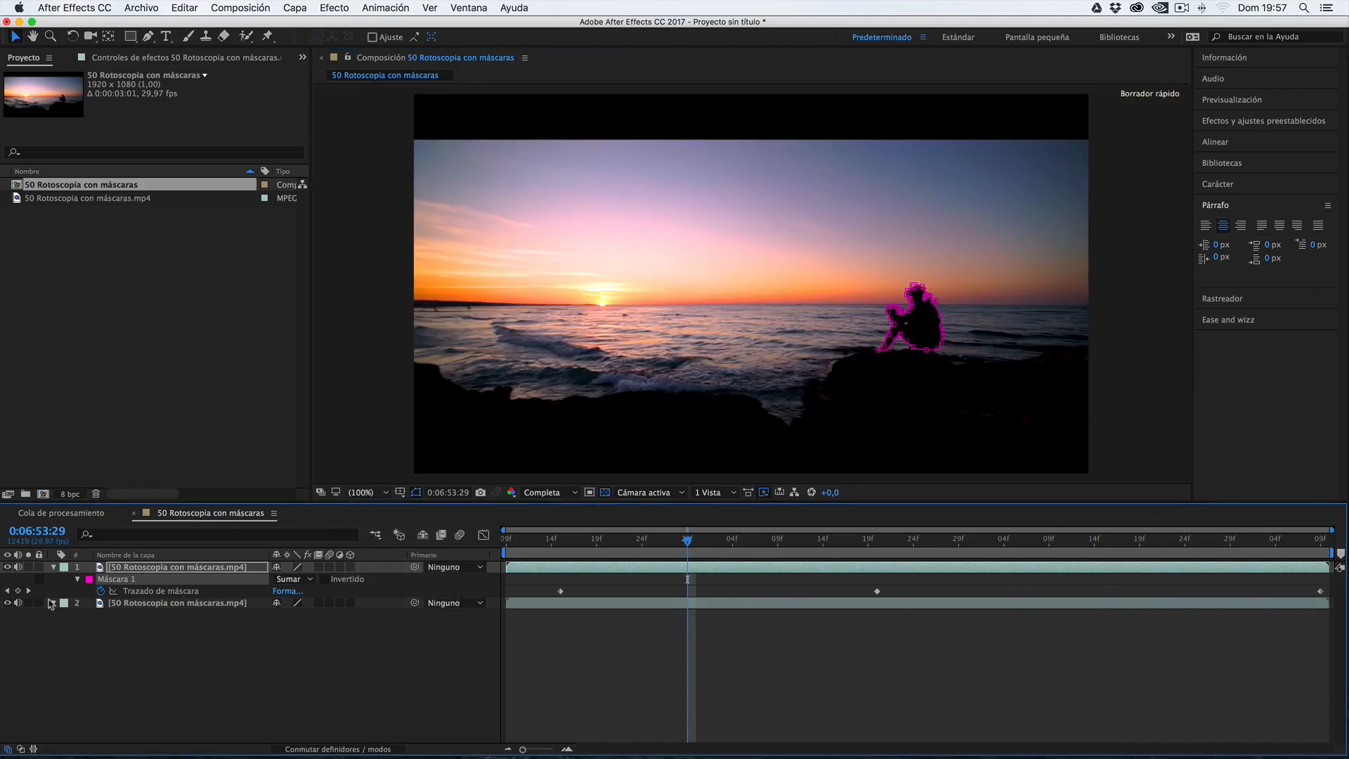
# - Add a text layer reading RUNBENGUO and place it between the masked clip and the lower clip layer
pyautogui.click(386, 640)
pyautogui.rightClick(269, 632)
pyautogui.moveTo(319, 603)
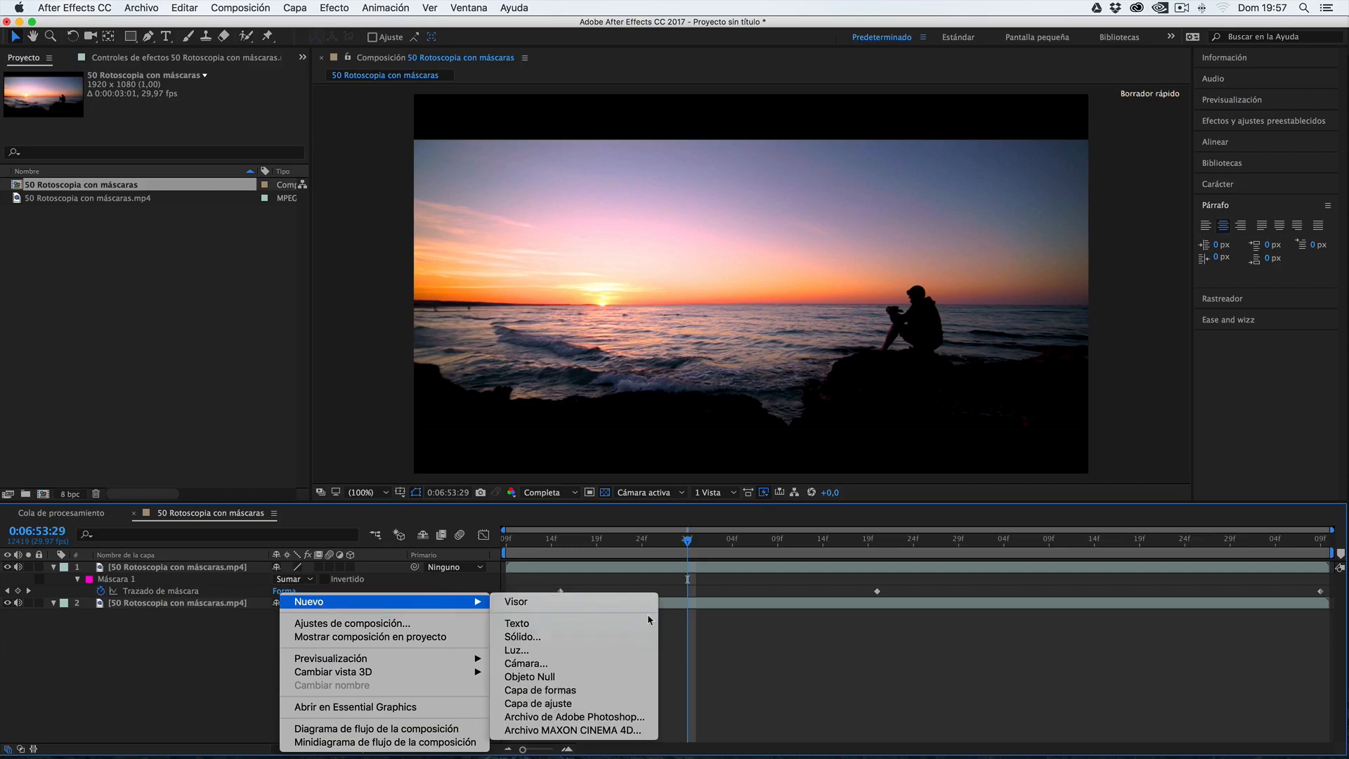
pyautogui.click(594, 628)
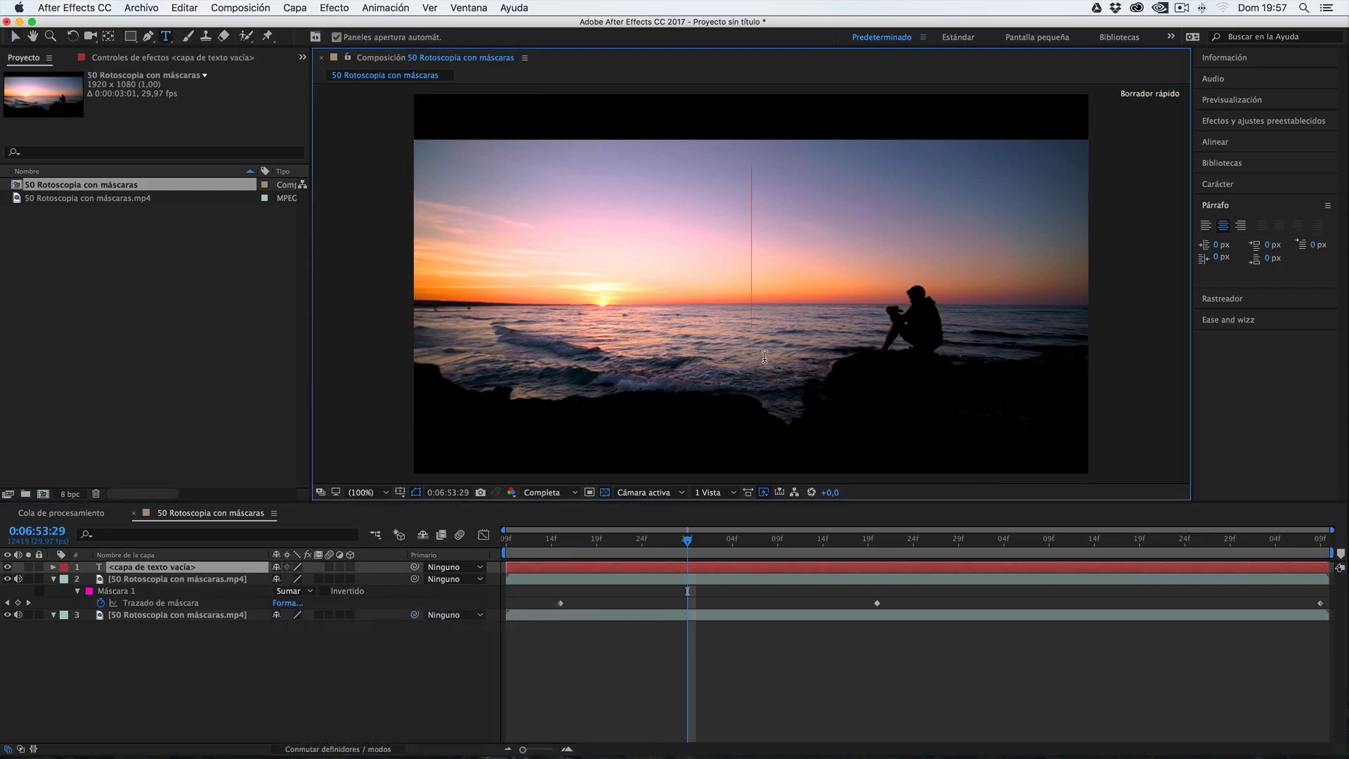
pyautogui.write('RUNBENGUO')
pyautogui.click(147, 568)
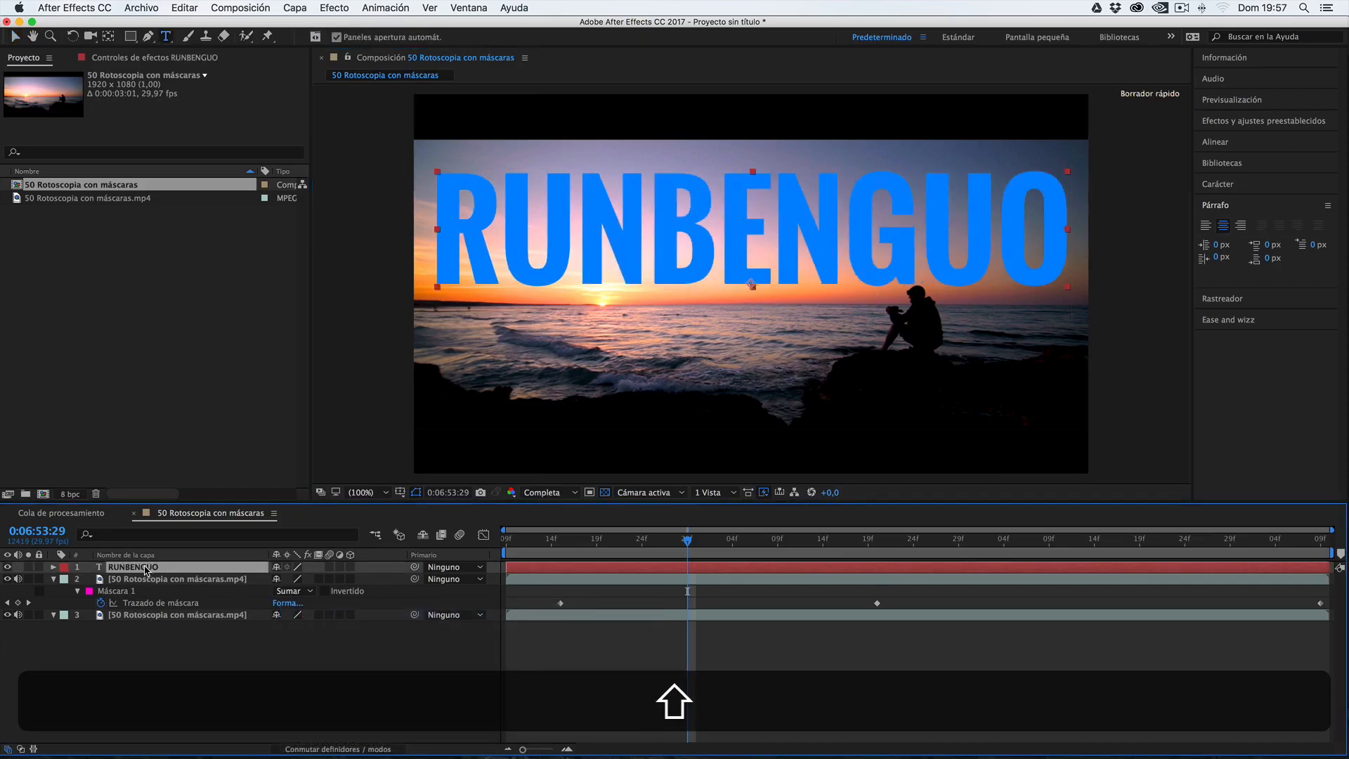
pyautogui.moveTo(143, 570); pyautogui.dragTo(145, 610)
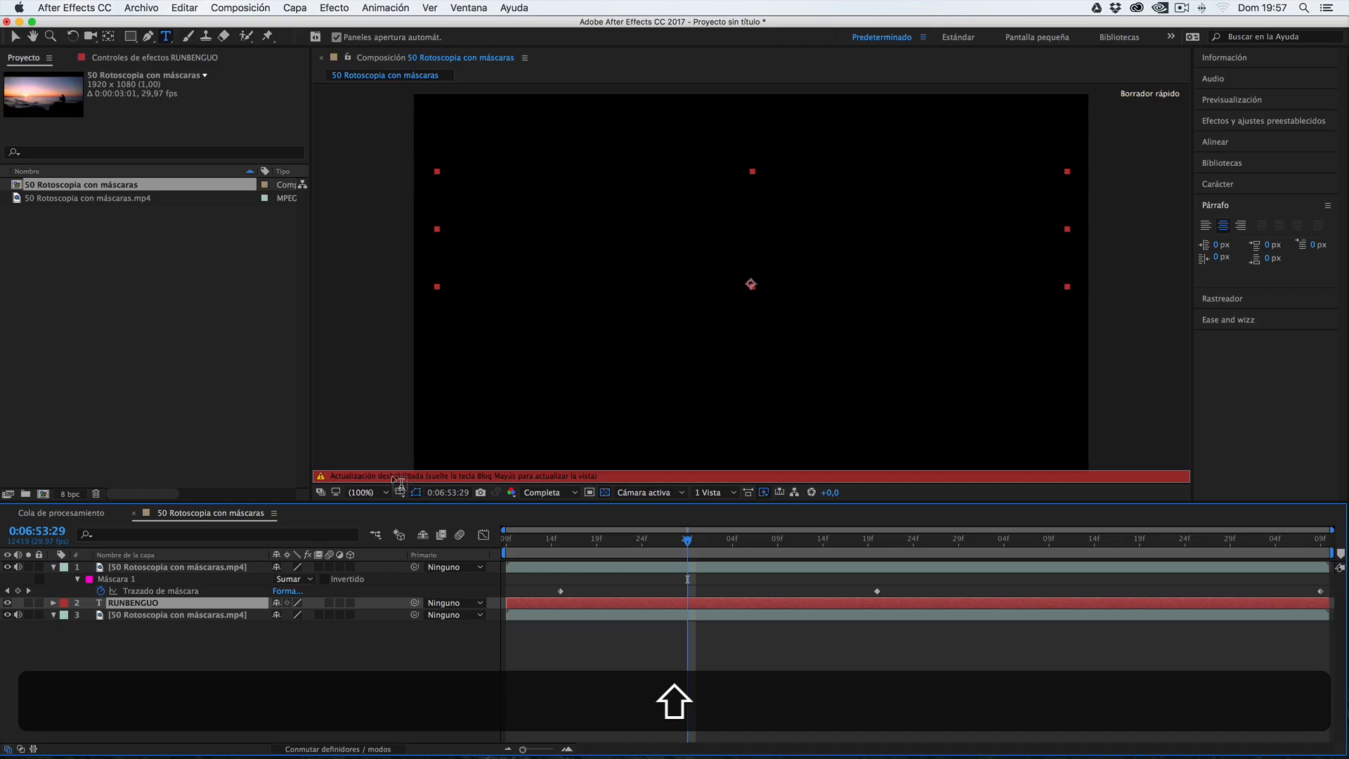
# - Move the RUNBENGUO text down so it overlaps behind the seated figure, and preview the animation from 0:06:53:15
pyautogui.press('capslock')
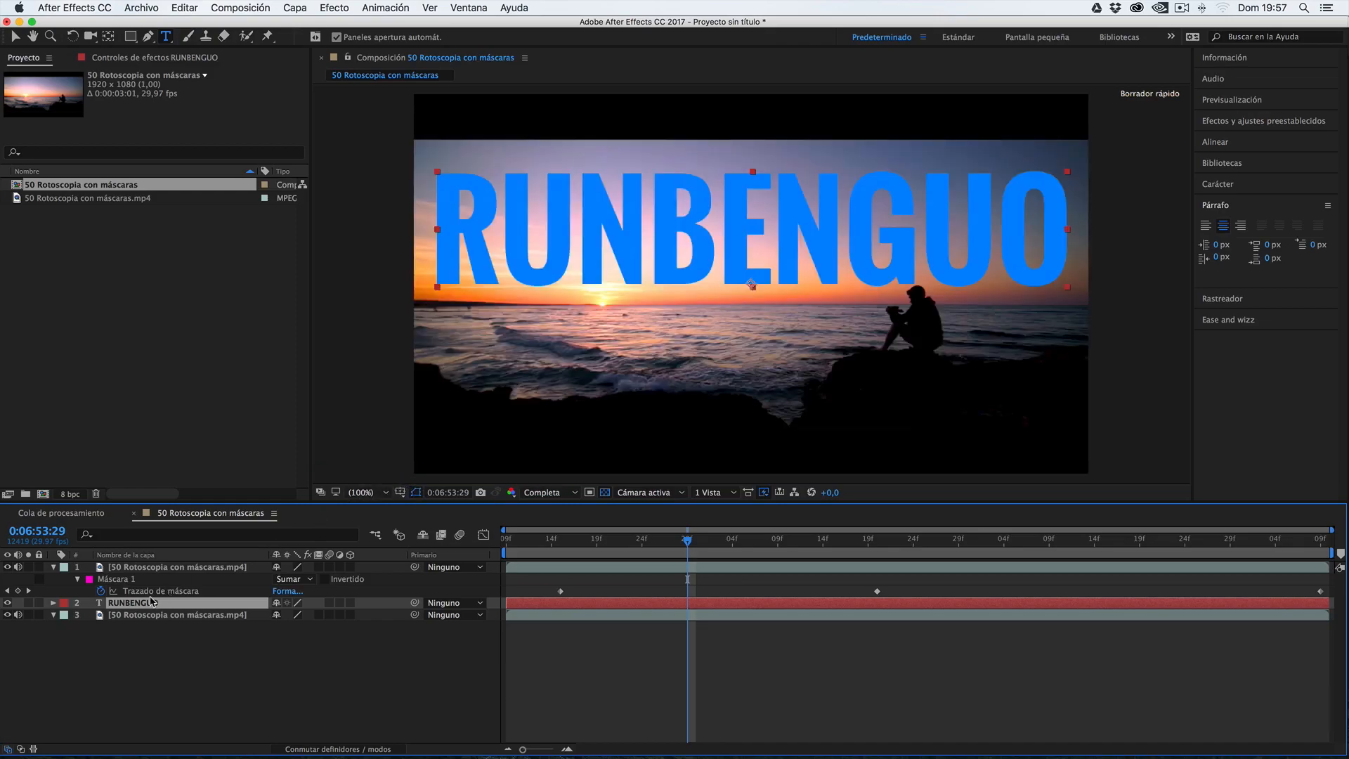
pyautogui.press('v')
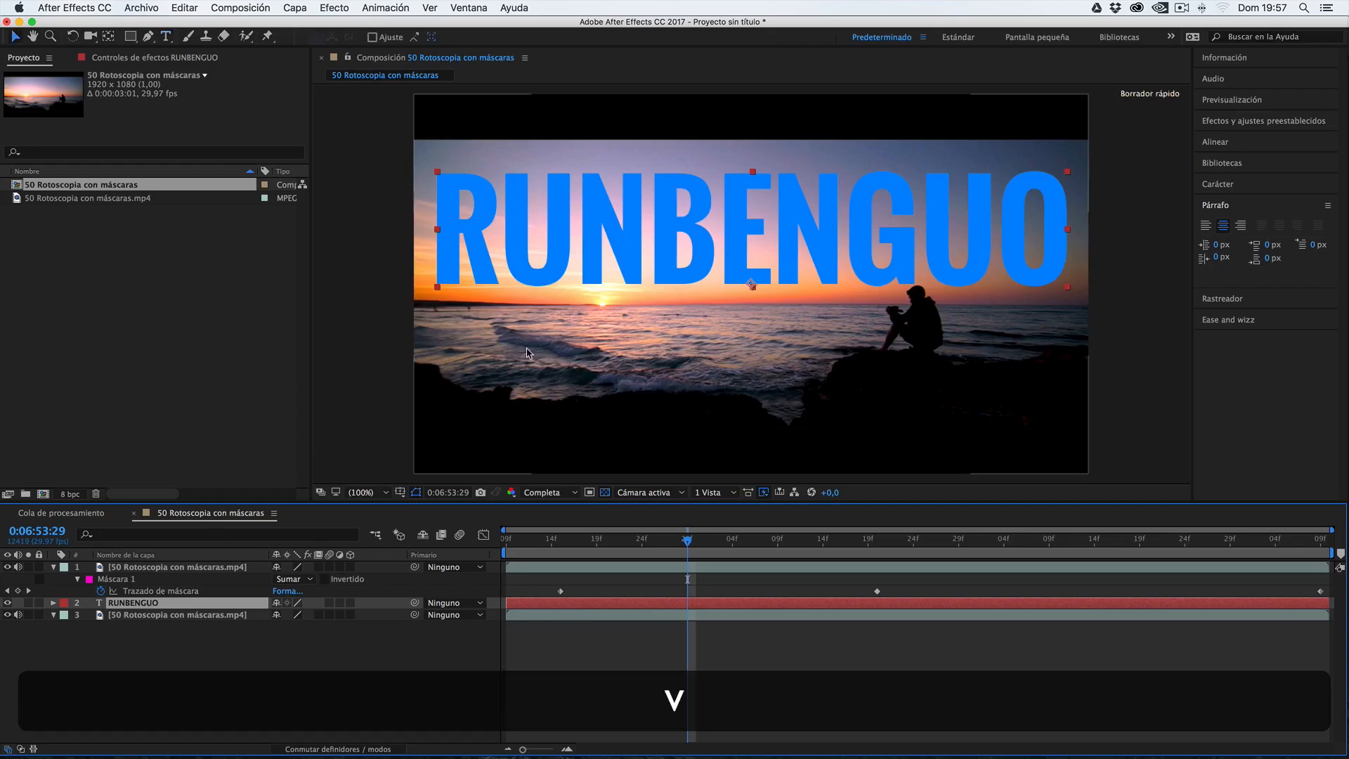
pyautogui.moveTo(556, 244); pyautogui.dragTo(558, 290)
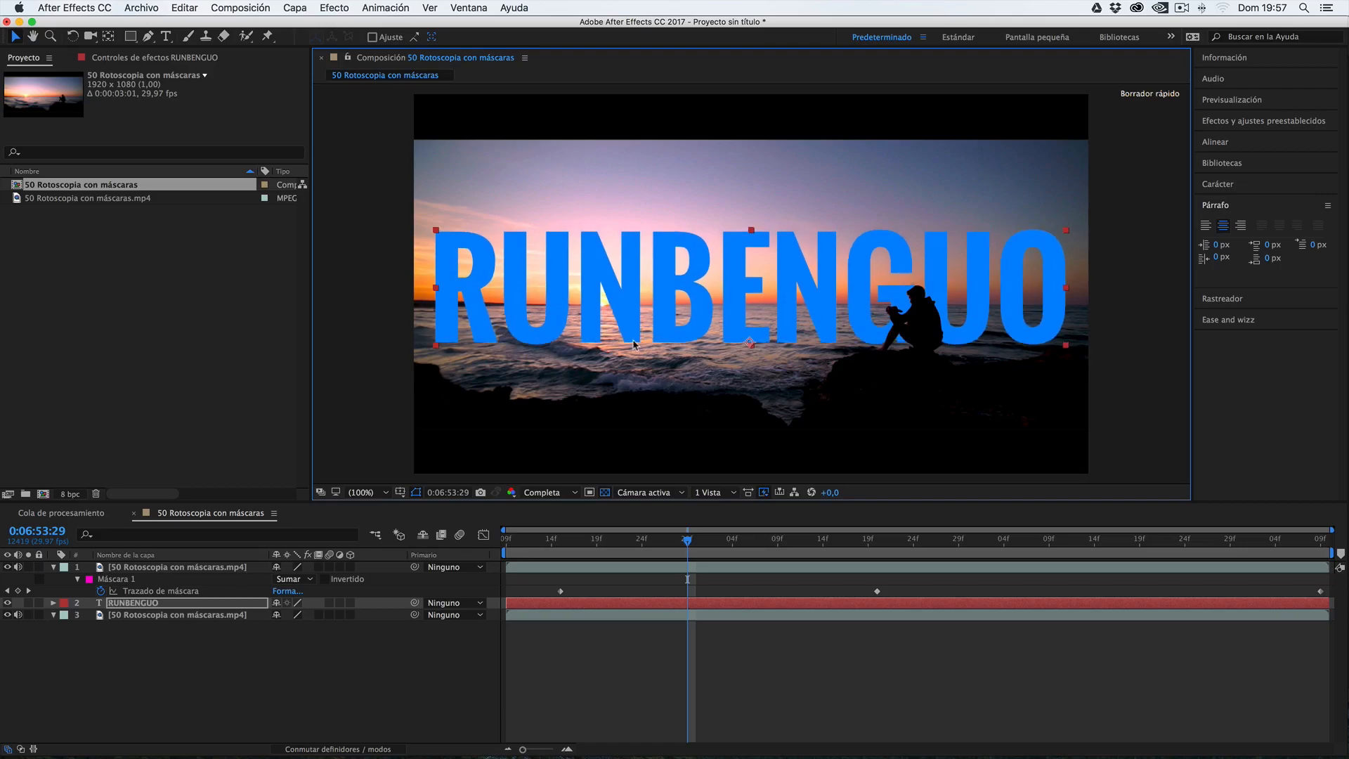
pyautogui.moveTo(687, 540); pyautogui.dragTo(559, 545)
pyautogui.press('space')
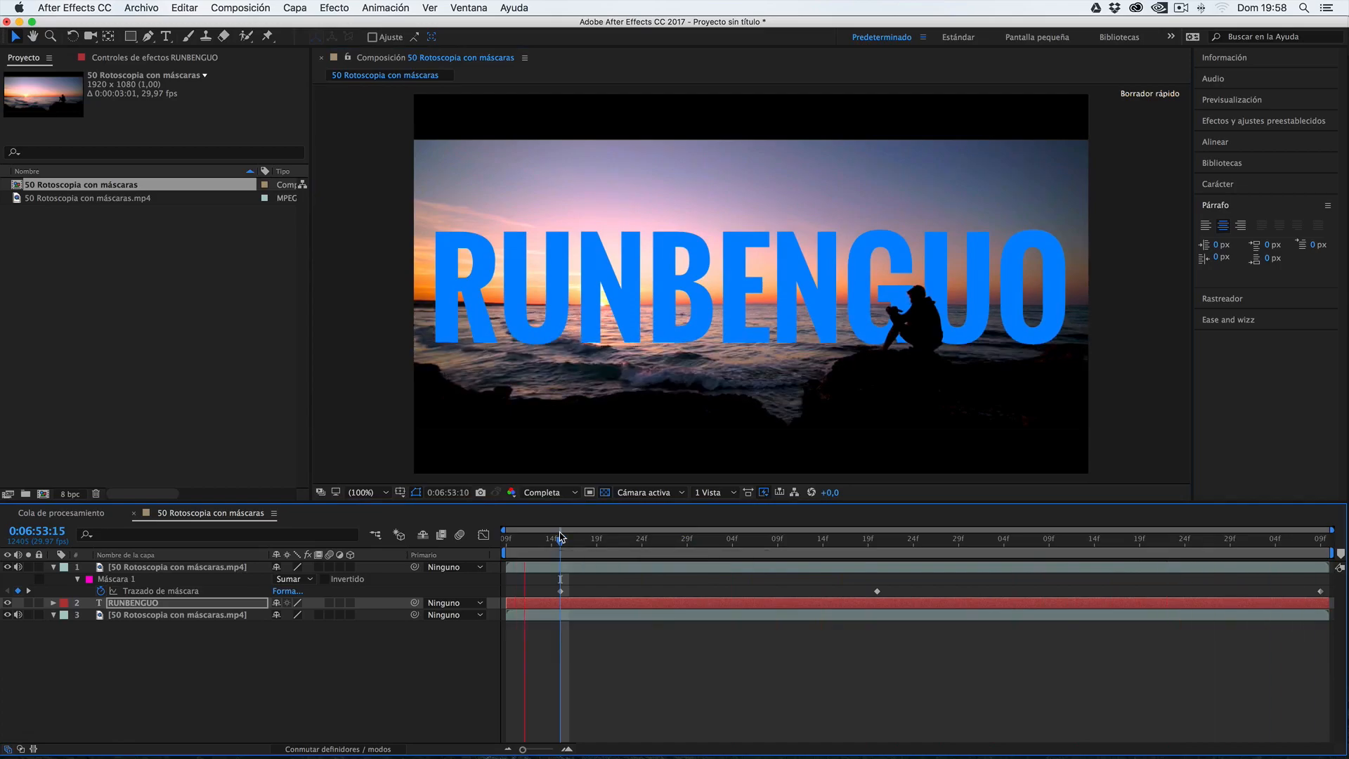
pyautogui.press('space')
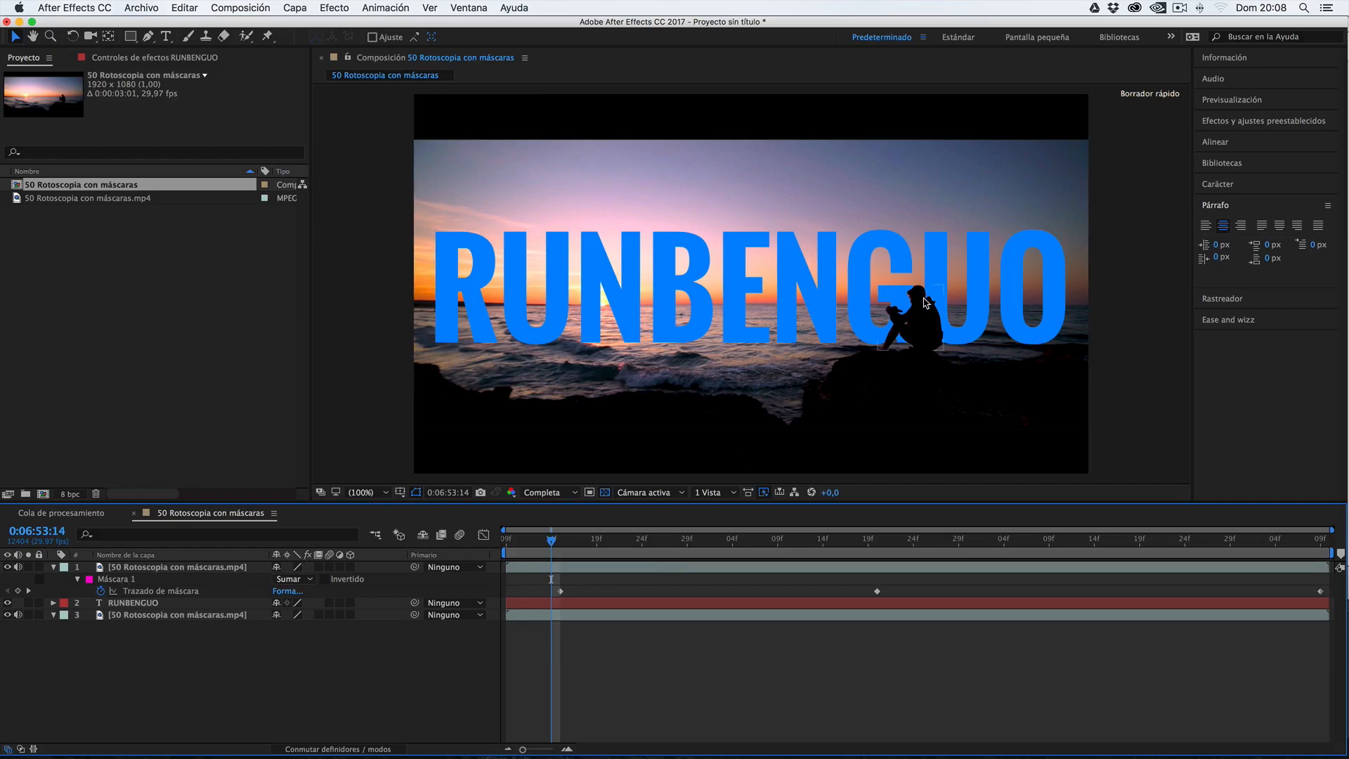
# - Reveal the properties of Máscara 1 on the top clip layer and set its feather to 5,0 pixels
pyautogui.scroll(4, 919, 302)
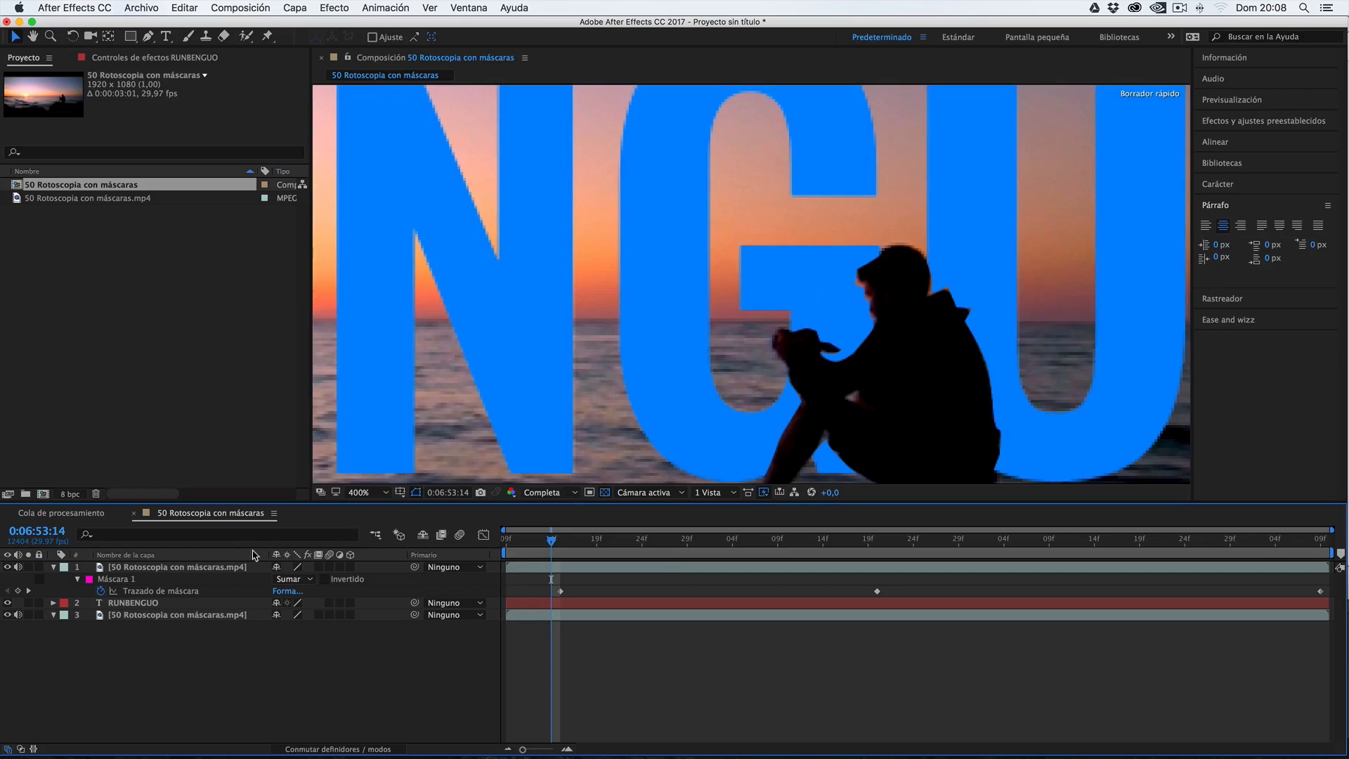
pyautogui.click(78, 580)
pyautogui.click(79, 579)
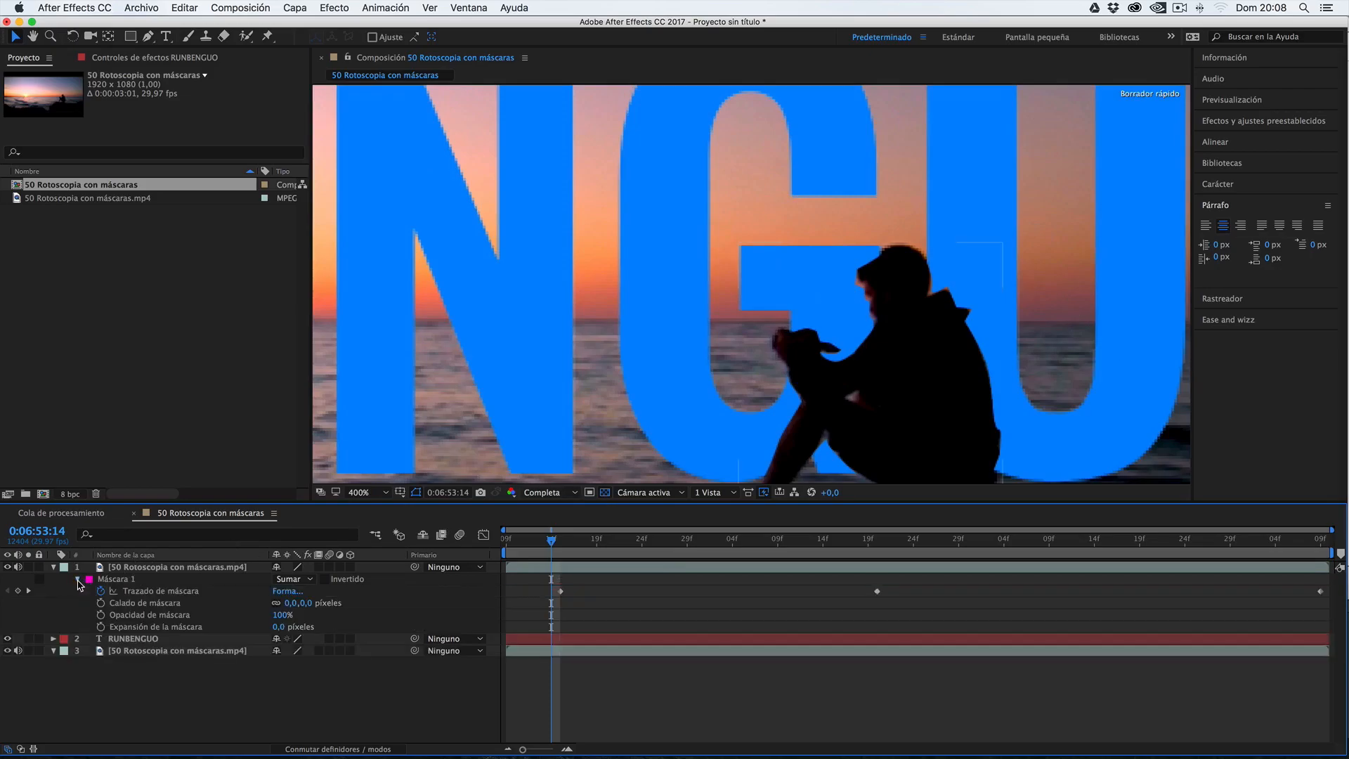
pyautogui.click(155, 605)
pyautogui.moveTo(309, 604); pyautogui.dragTo(320, 603)
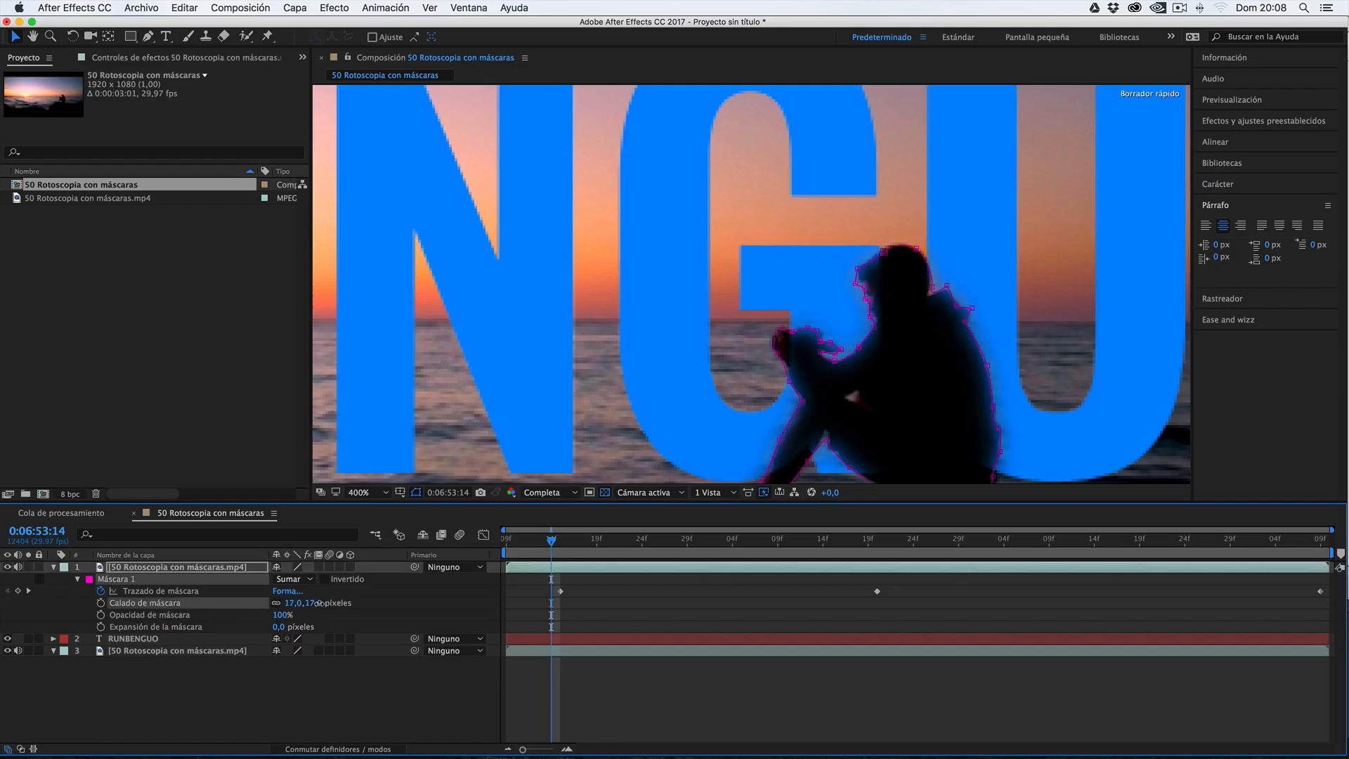
pyautogui.moveTo(317, 605); pyautogui.dragTo(316, 606)
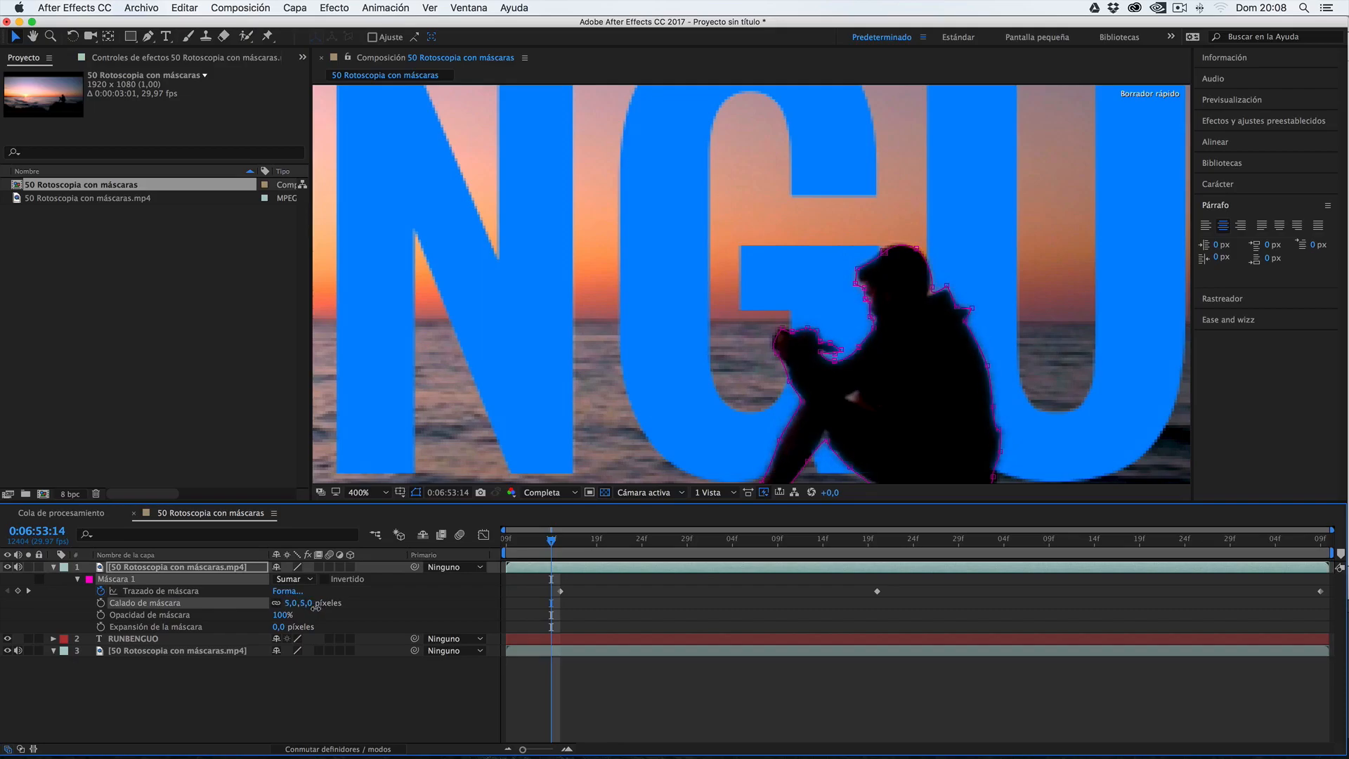
# - Hide the mask outline in the viewer and preview the feathered figure from 0:06:53:13
pyautogui.click(543, 540)
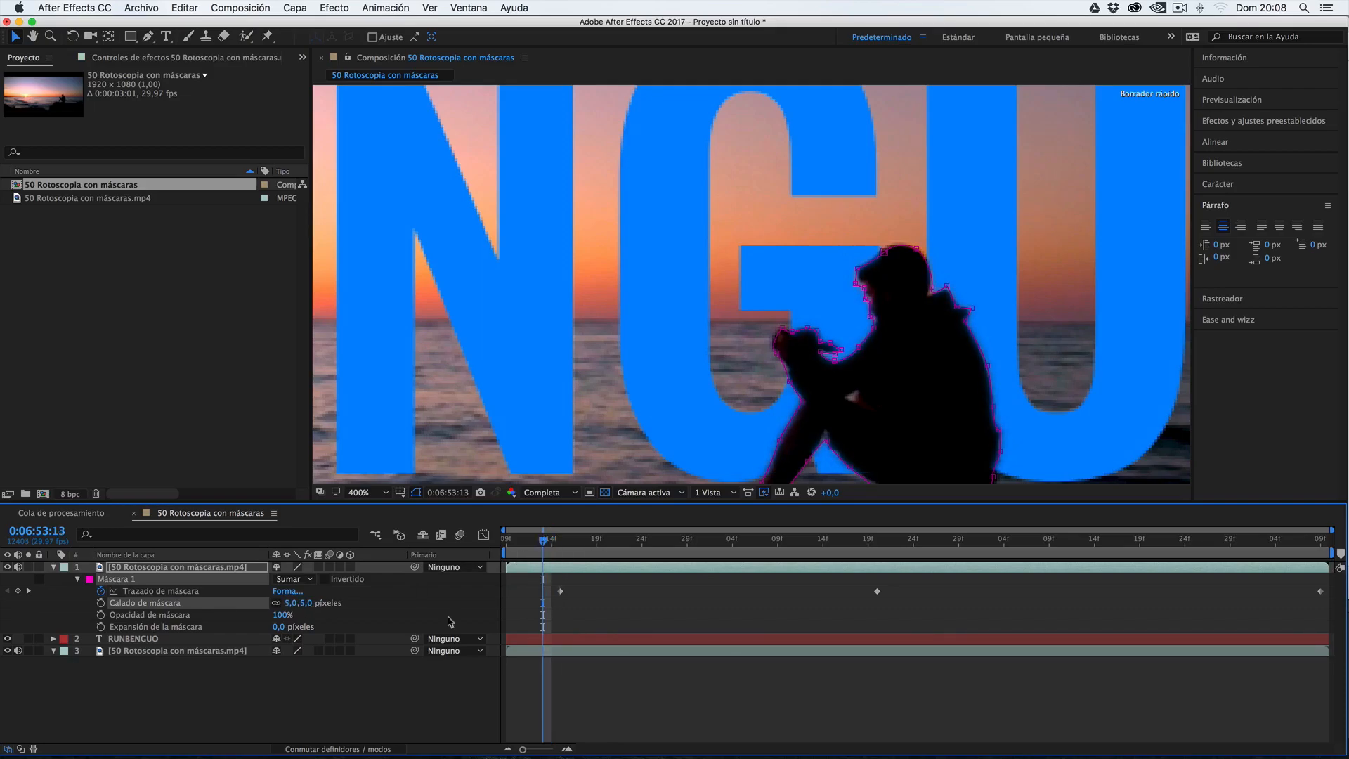
pyautogui.click(416, 492)
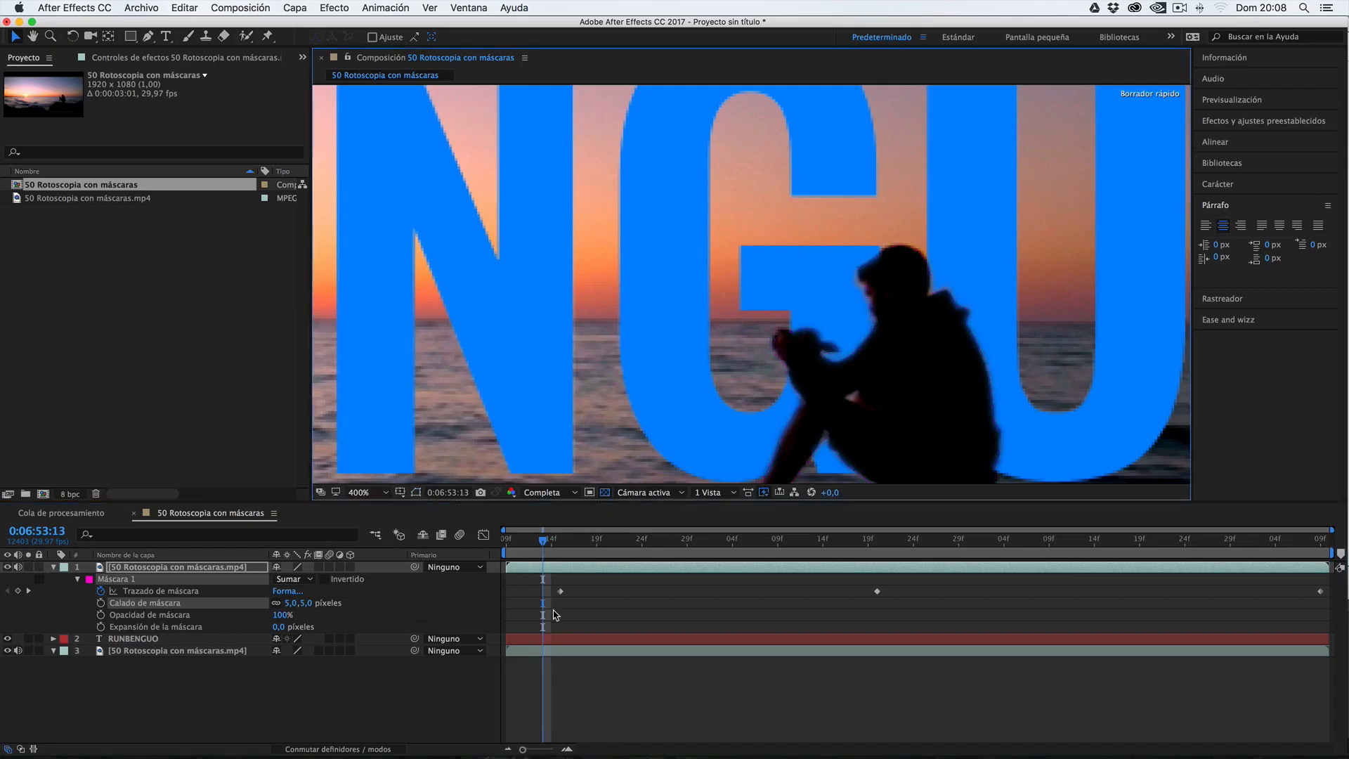
pyautogui.press('space')
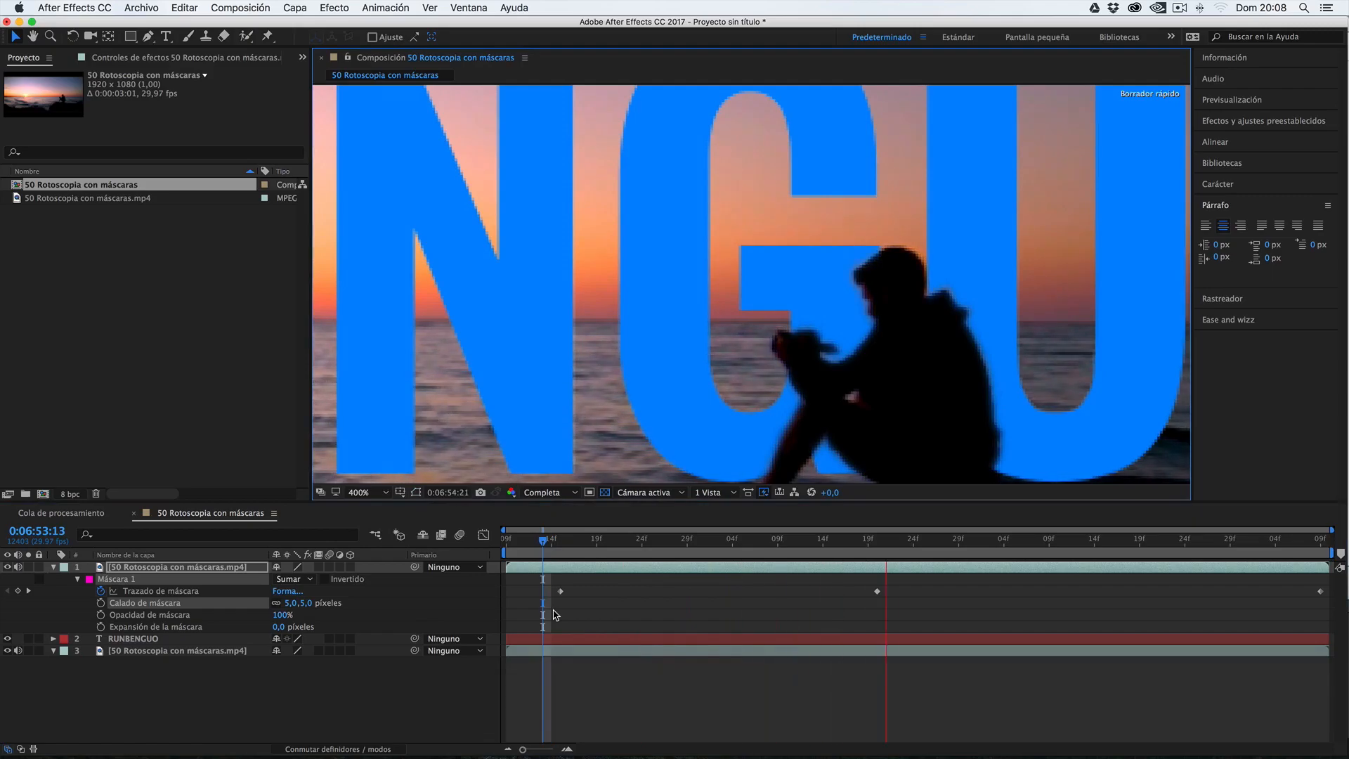
pyautogui.press('space')
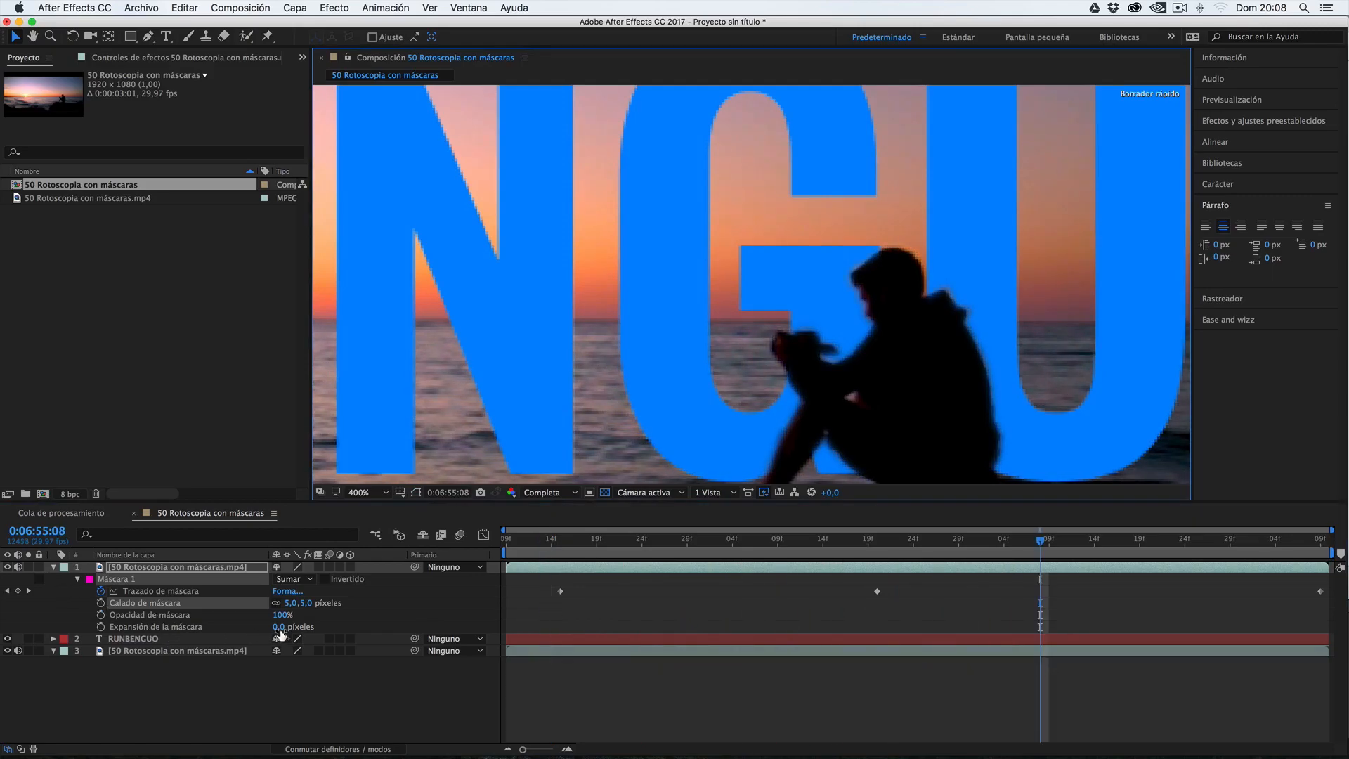
# - Set the expansion of Máscara 1 to -1,0 pixels and preview the result from 0:06:54:20
pyautogui.moveTo(280, 628); pyautogui.dragTo(281, 631)
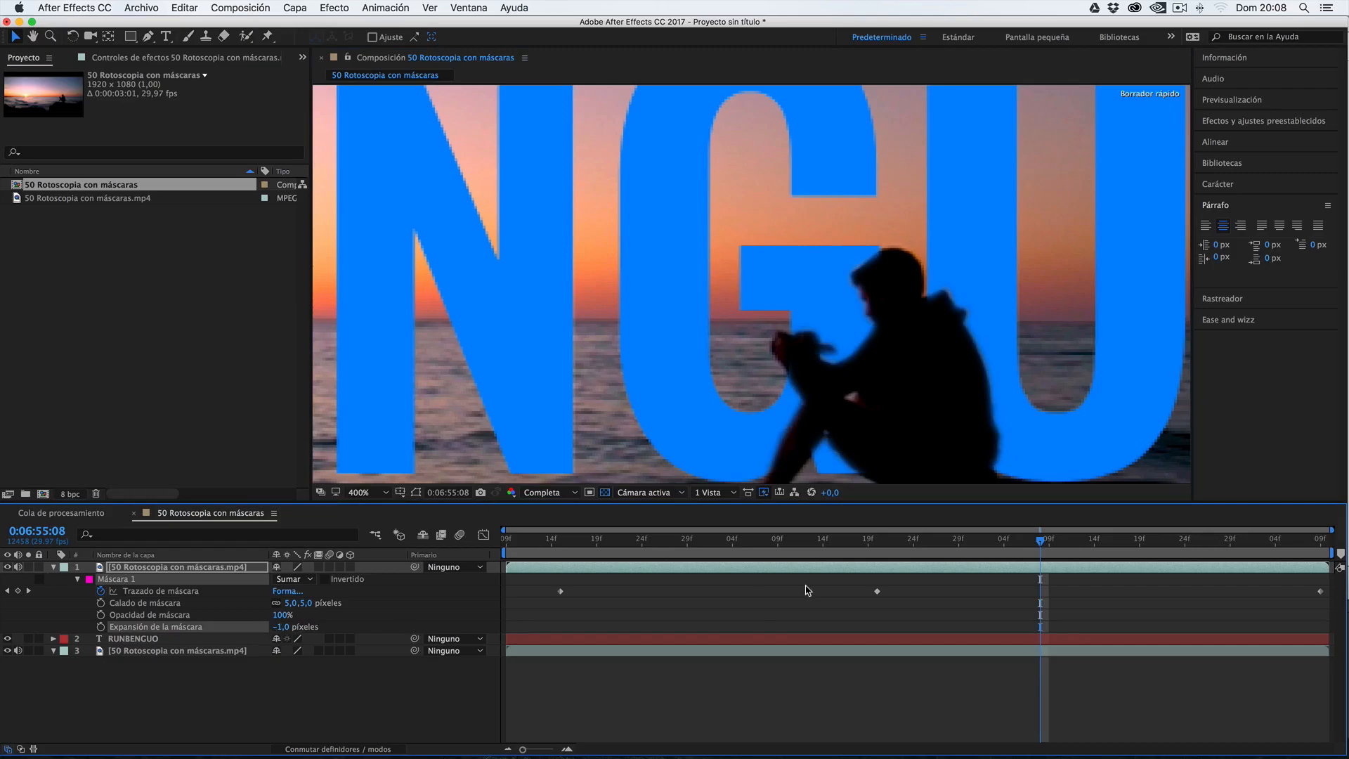
pyautogui.click(876, 549)
pyautogui.press('space')
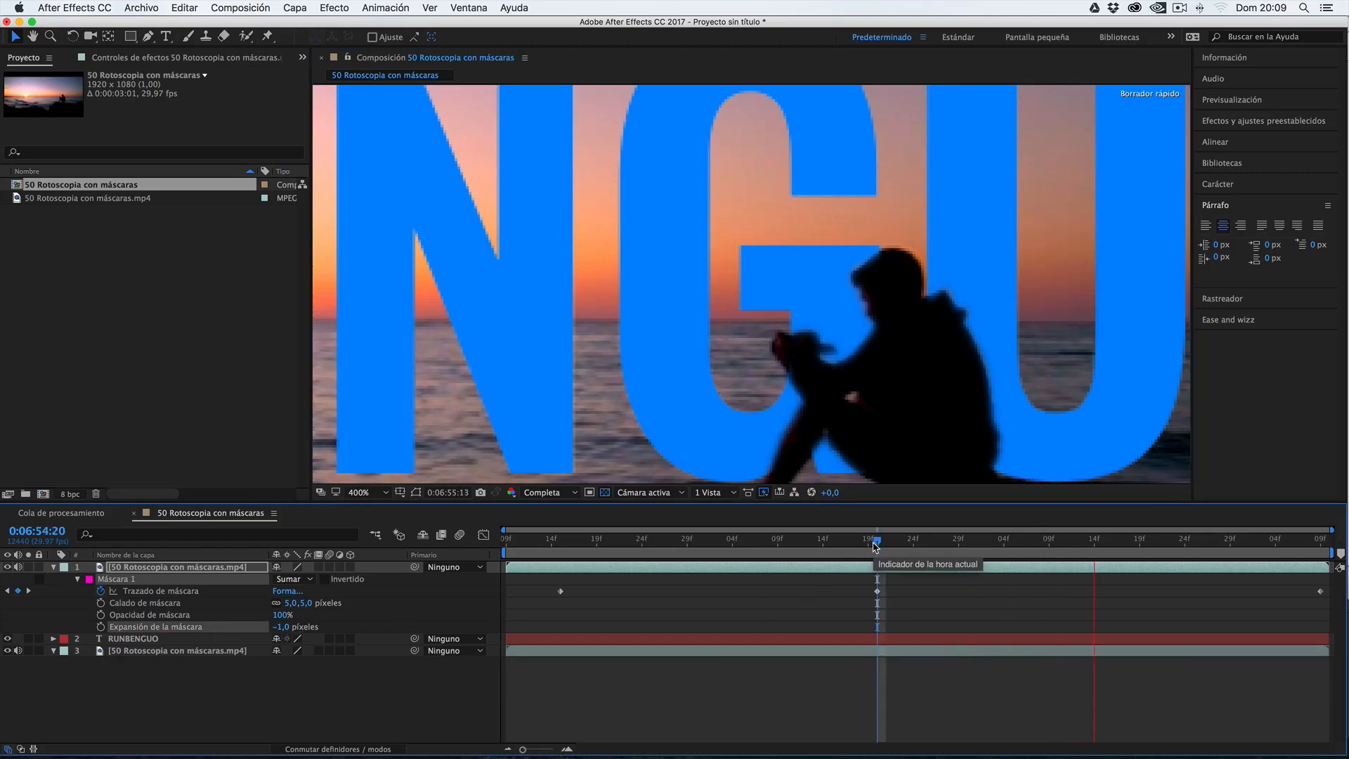
pyautogui.press('space')
# - Set the feather of Máscara 1 to 2,0 pixels and play back the composition to check the figure's edge
pyautogui.scroll(-2, 733, 432)
pyautogui.click(303, 605)
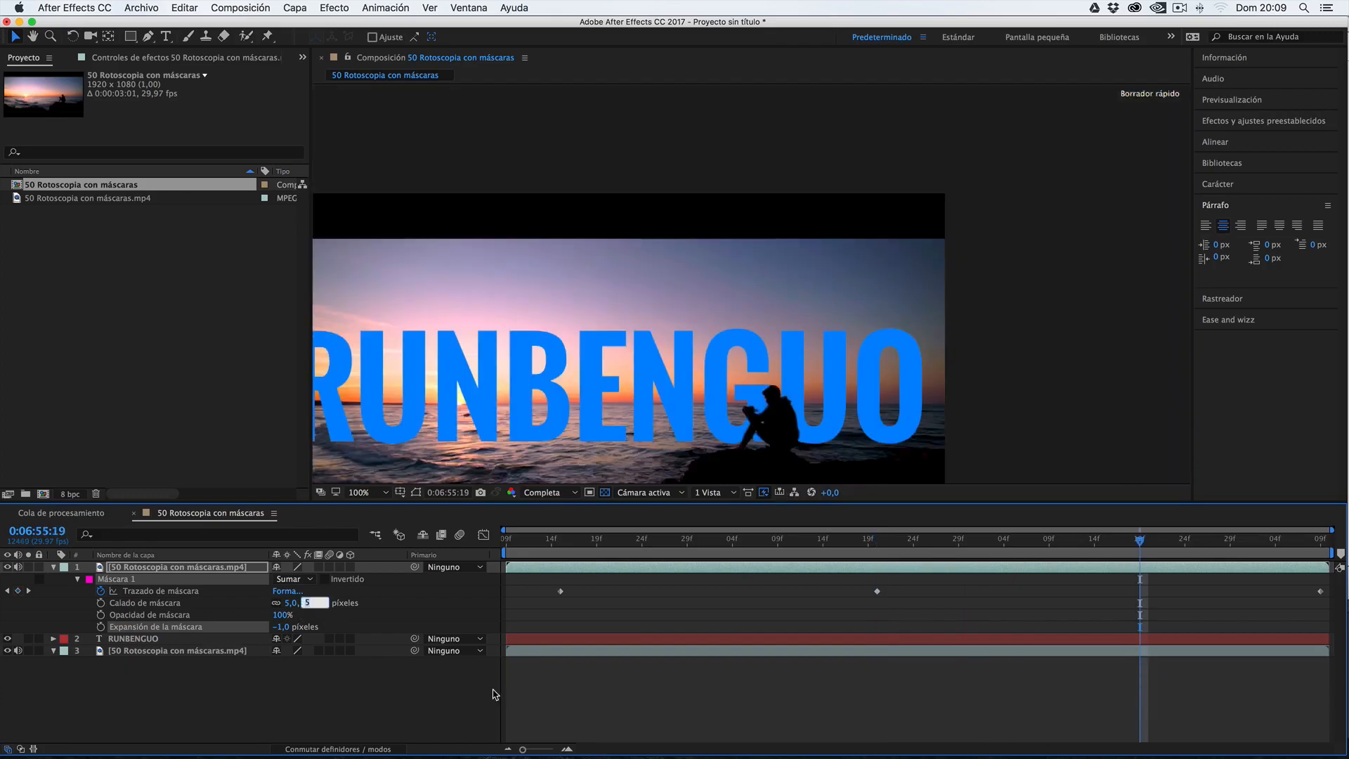
pyautogui.write('2')
pyautogui.press('Return')
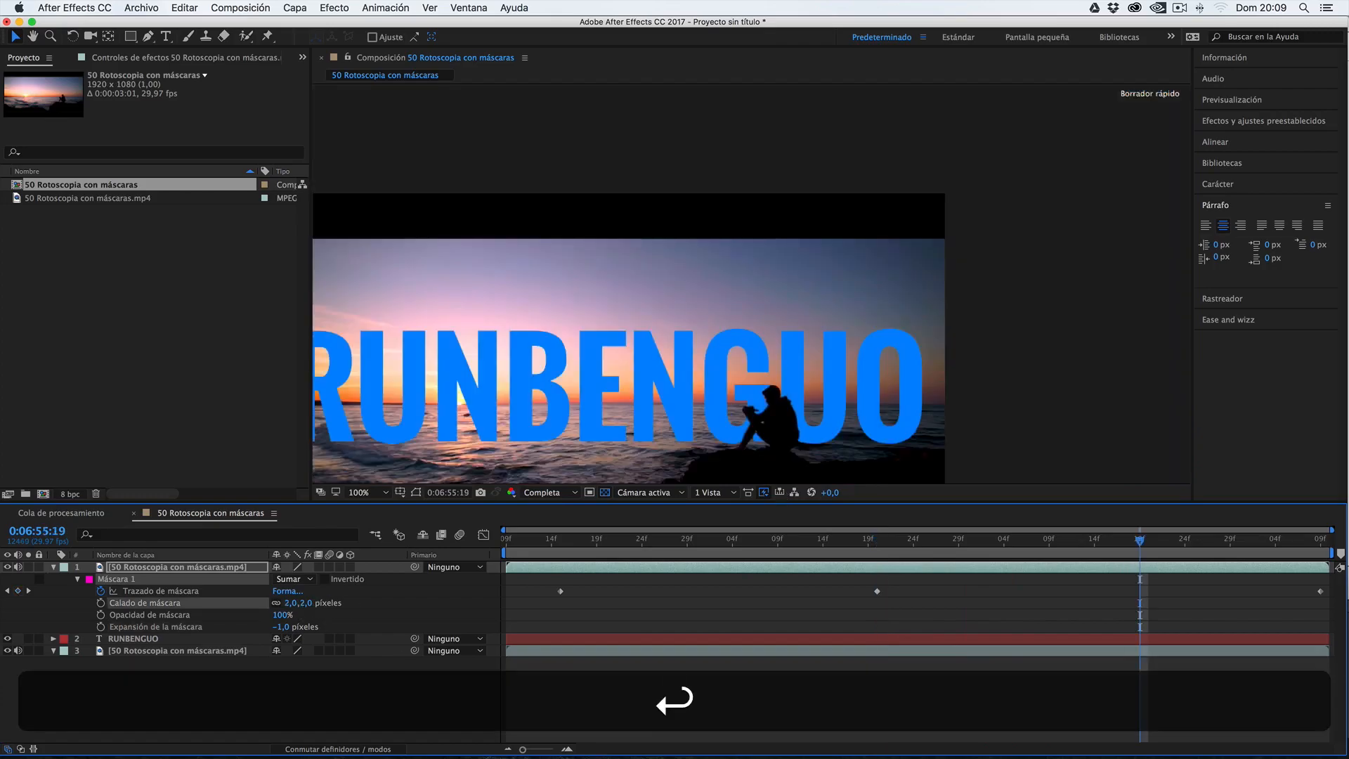
pyautogui.click(654, 547)
pyautogui.press('space')
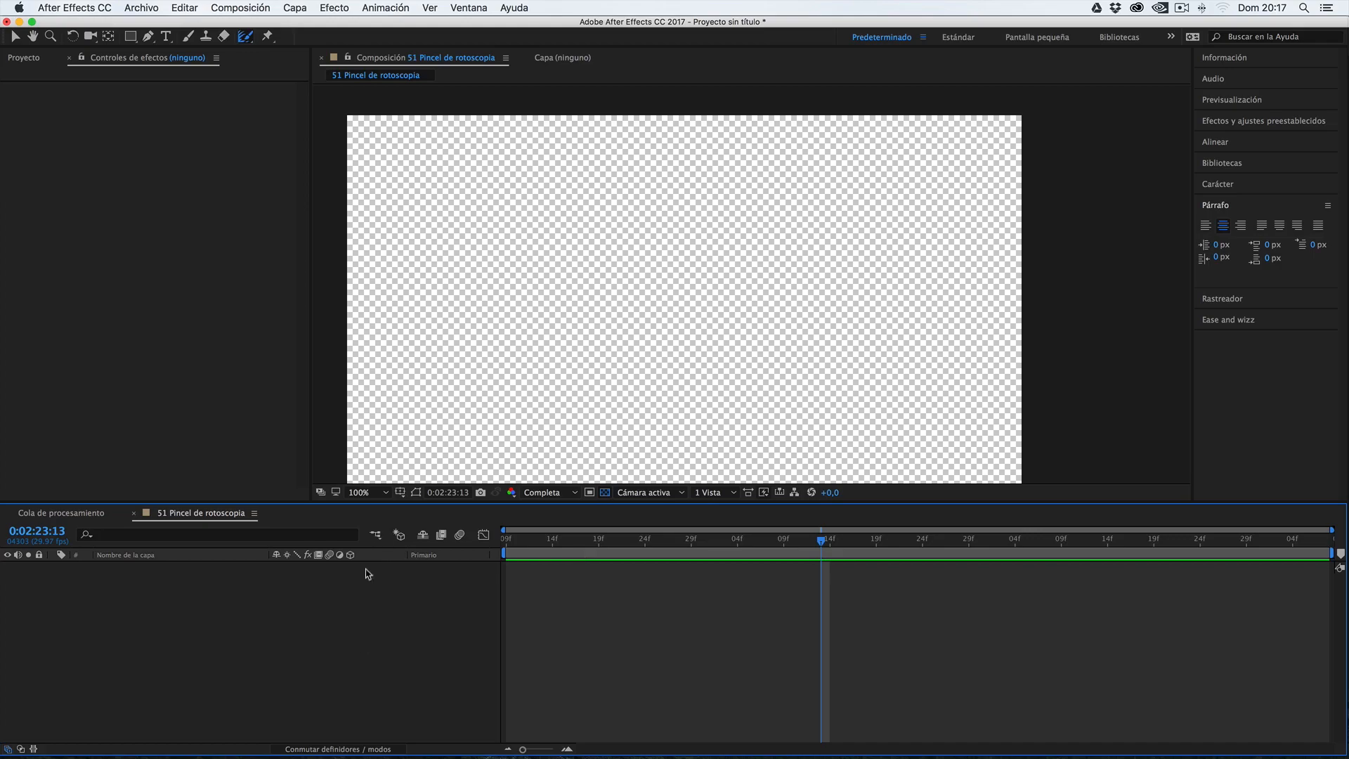
# - Import 51 Pincel de rotoscopia.mp4 from its Finder folder and create a composition from the clip
pyautogui.click(325, 729)
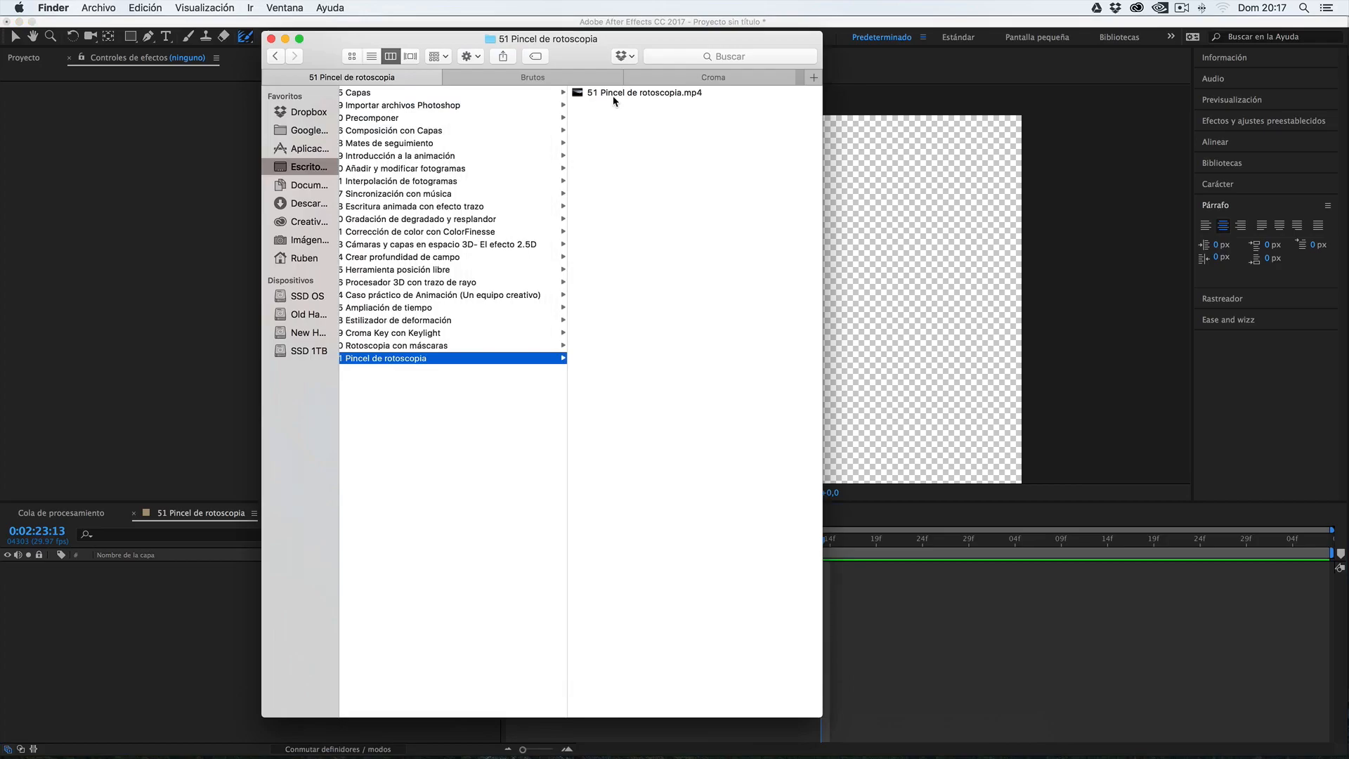
pyautogui.click(614, 98)
pyautogui.moveTo(484, 94); pyautogui.dragTo(214, 341)
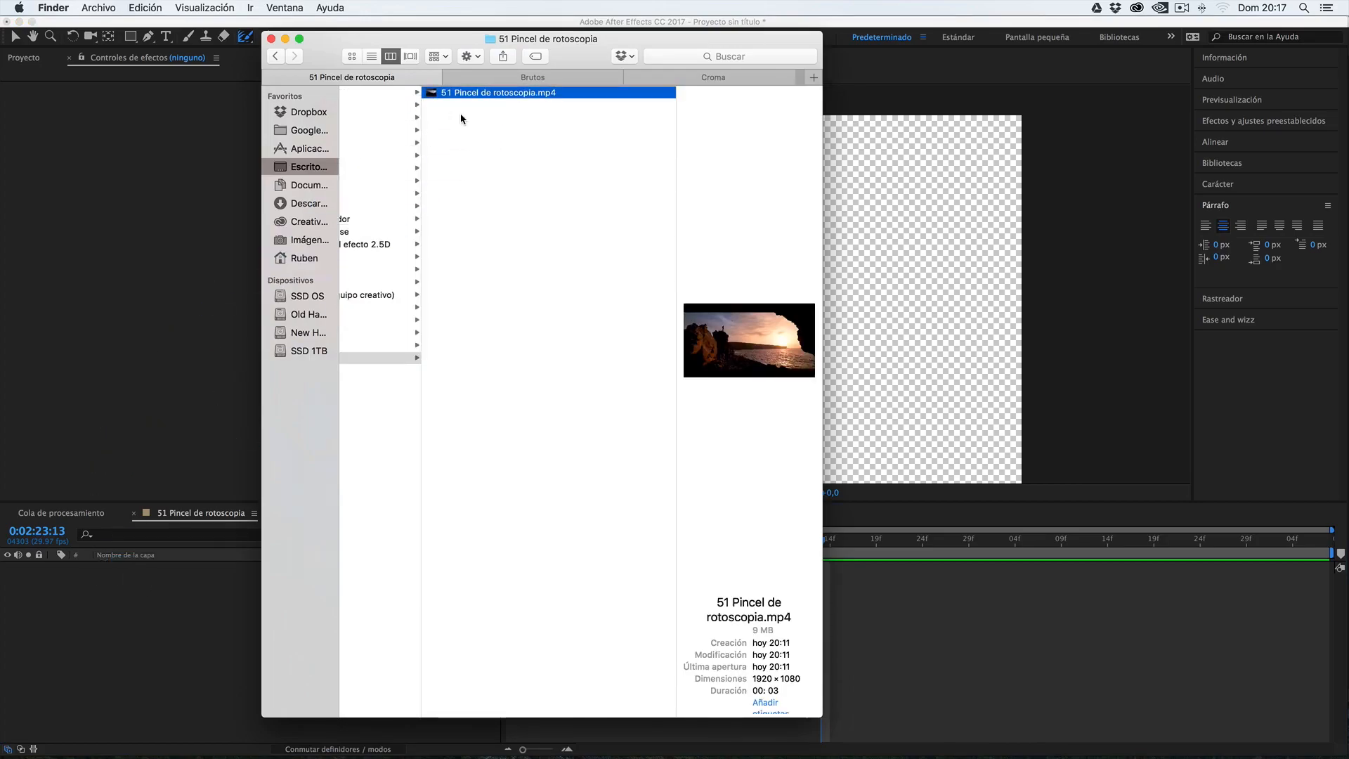
pyautogui.hscroll(-5, 457, 212)
pyautogui.moveTo(634, 96); pyautogui.dragTo(136, 248)
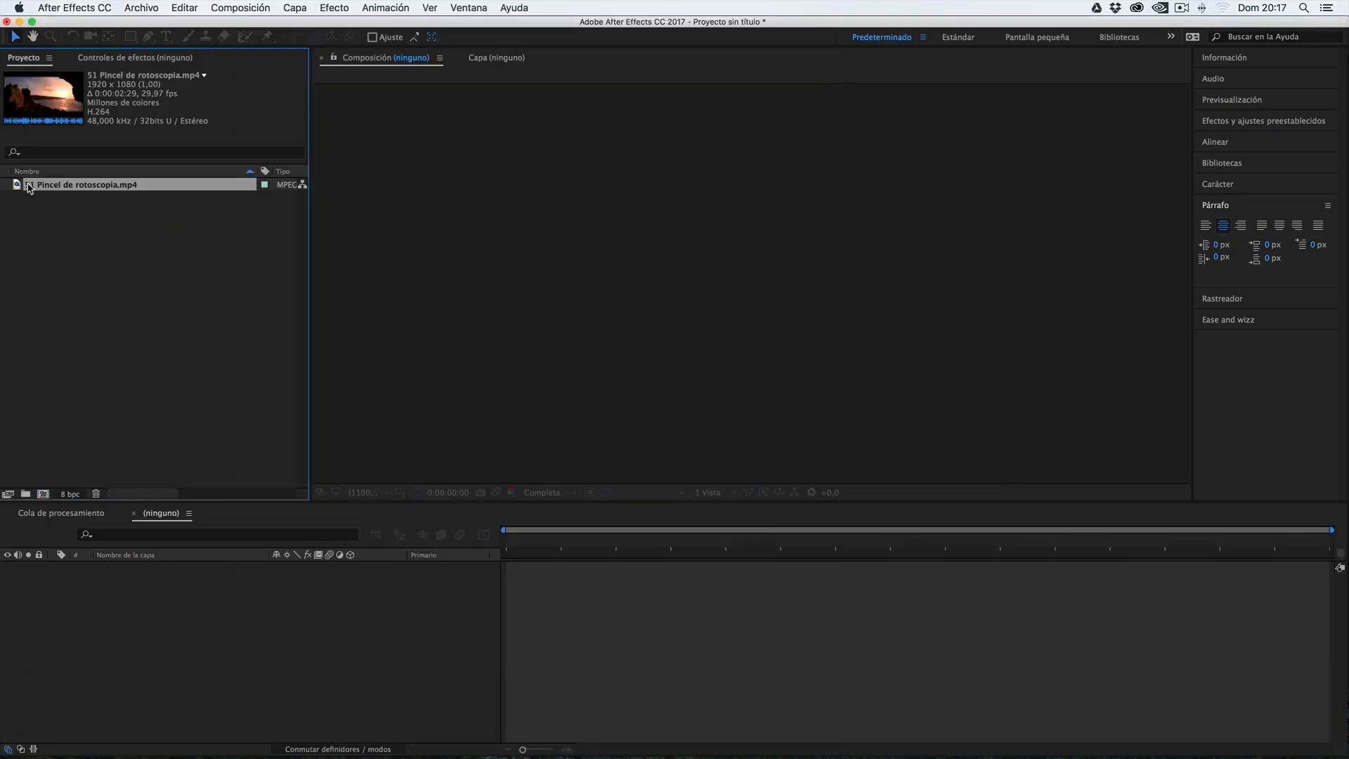
pyautogui.moveTo(29, 188); pyautogui.dragTo(156, 608)
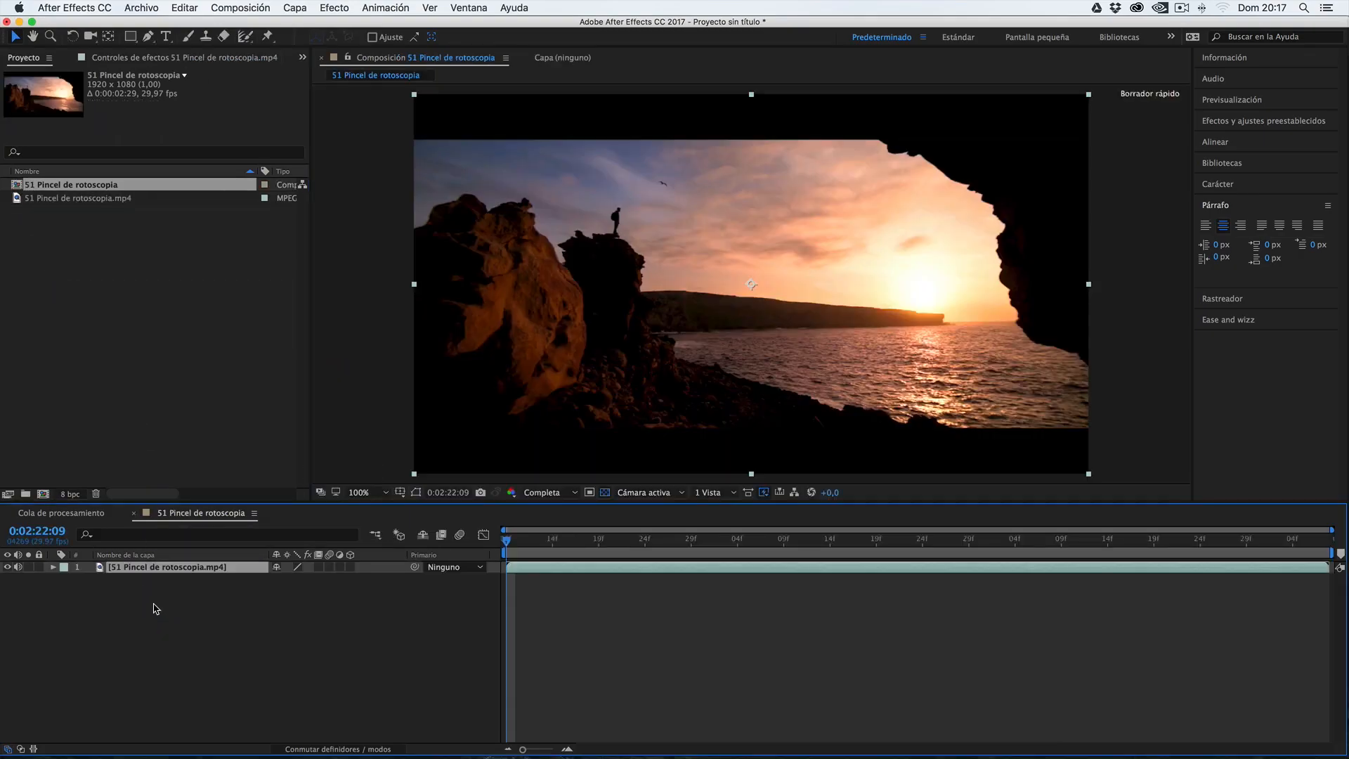
# - Trim off the clip's first frame, align the layer with the composition start, and scrub through the walking figure's motion back to 0:02:22:09
pyautogui.moveTo(511, 543); pyautogui.dragTo(517, 558)
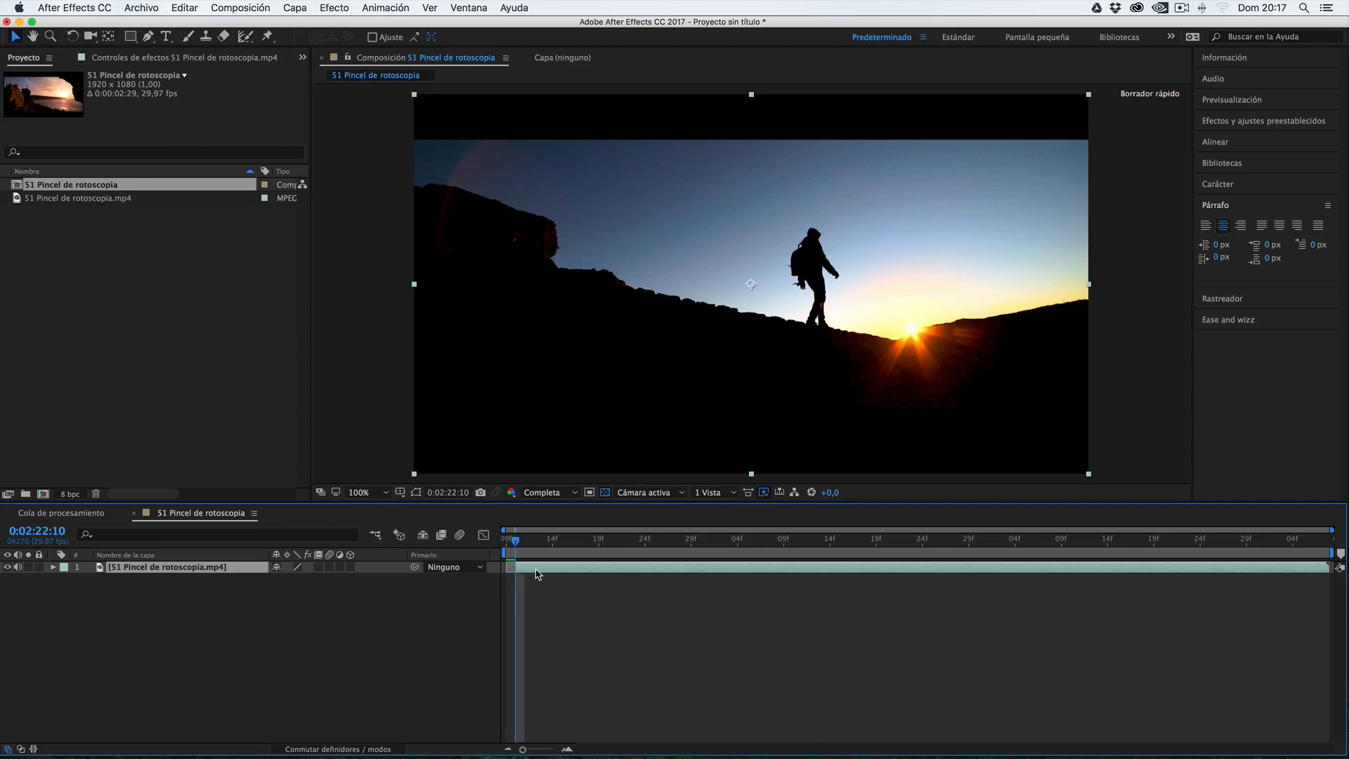
pyautogui.click(522, 545)
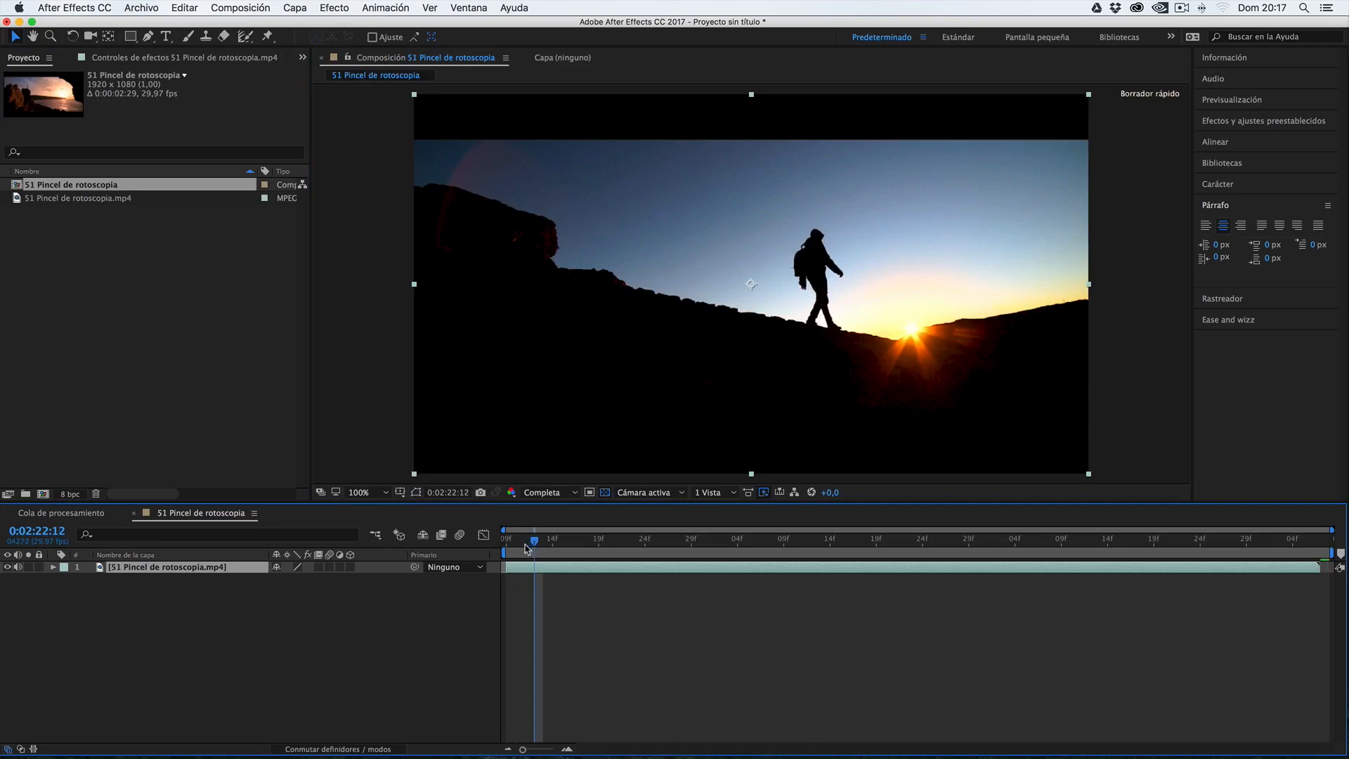
pyautogui.moveTo(522, 548); pyautogui.dragTo(609, 544)
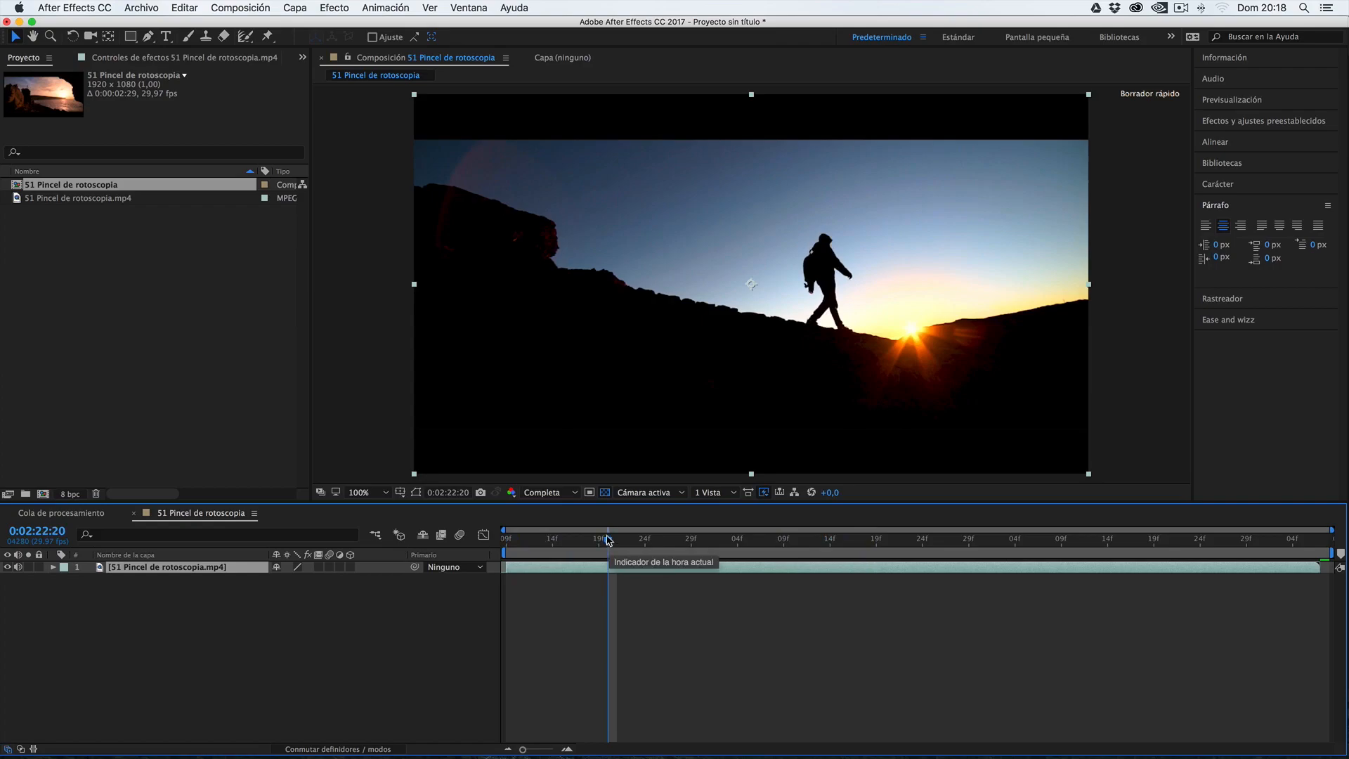
pyautogui.moveTo(609, 540); pyautogui.dragTo(554, 539)
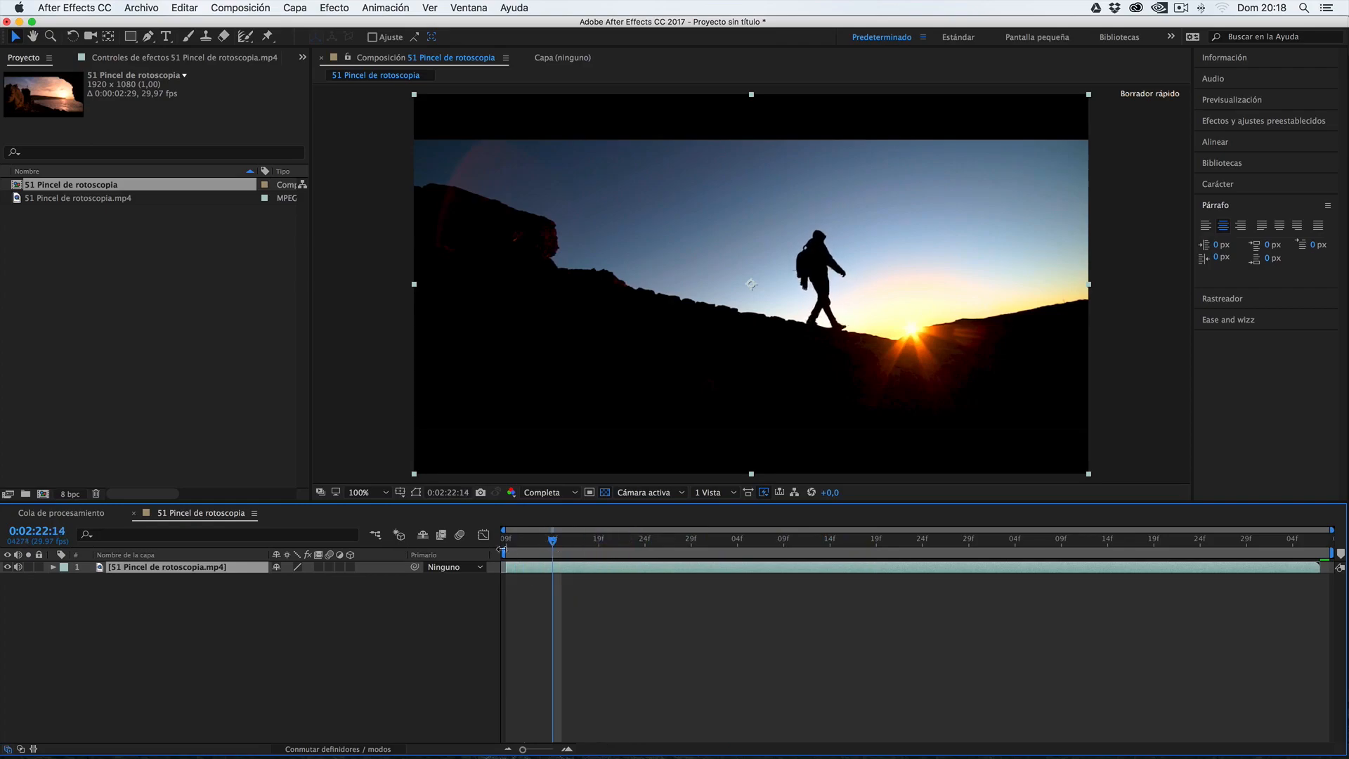
pyautogui.click(598, 540)
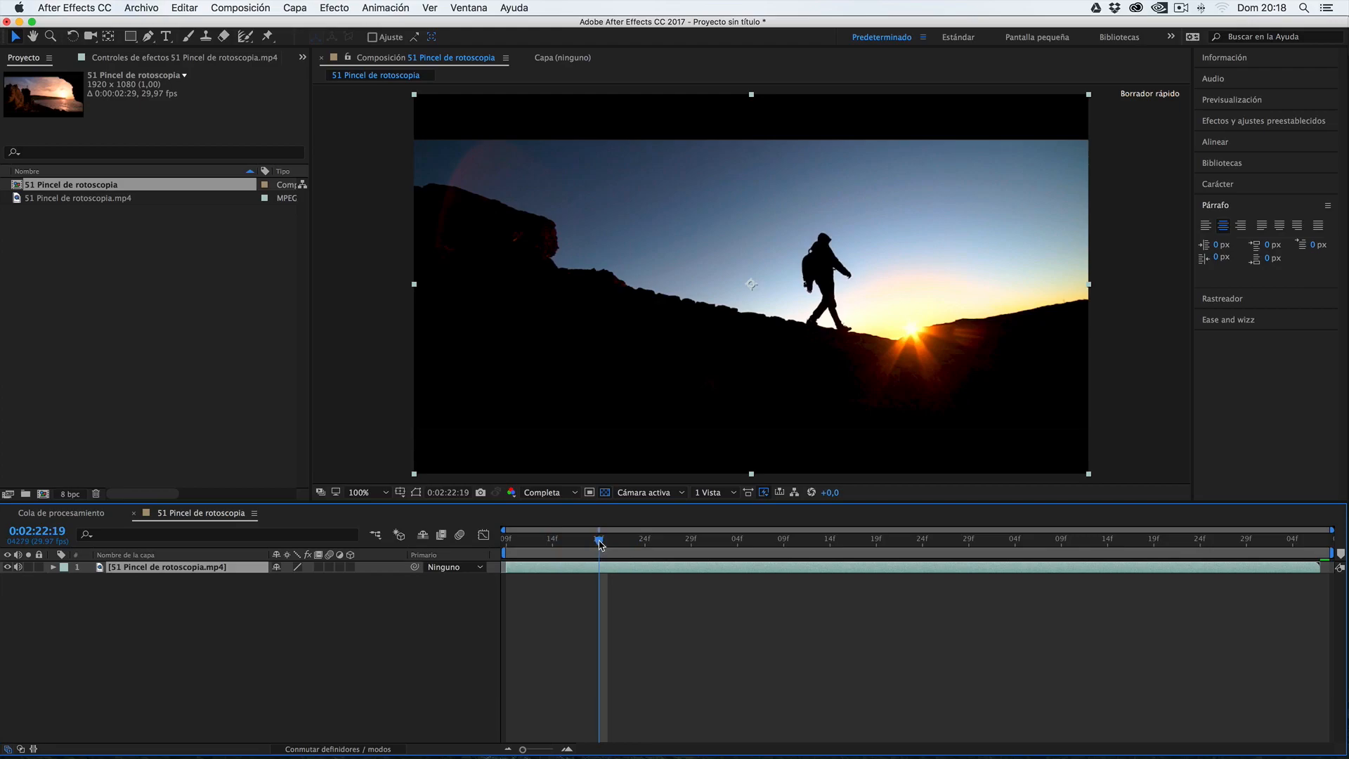
pyautogui.moveTo(601, 541); pyautogui.dragTo(509, 545)
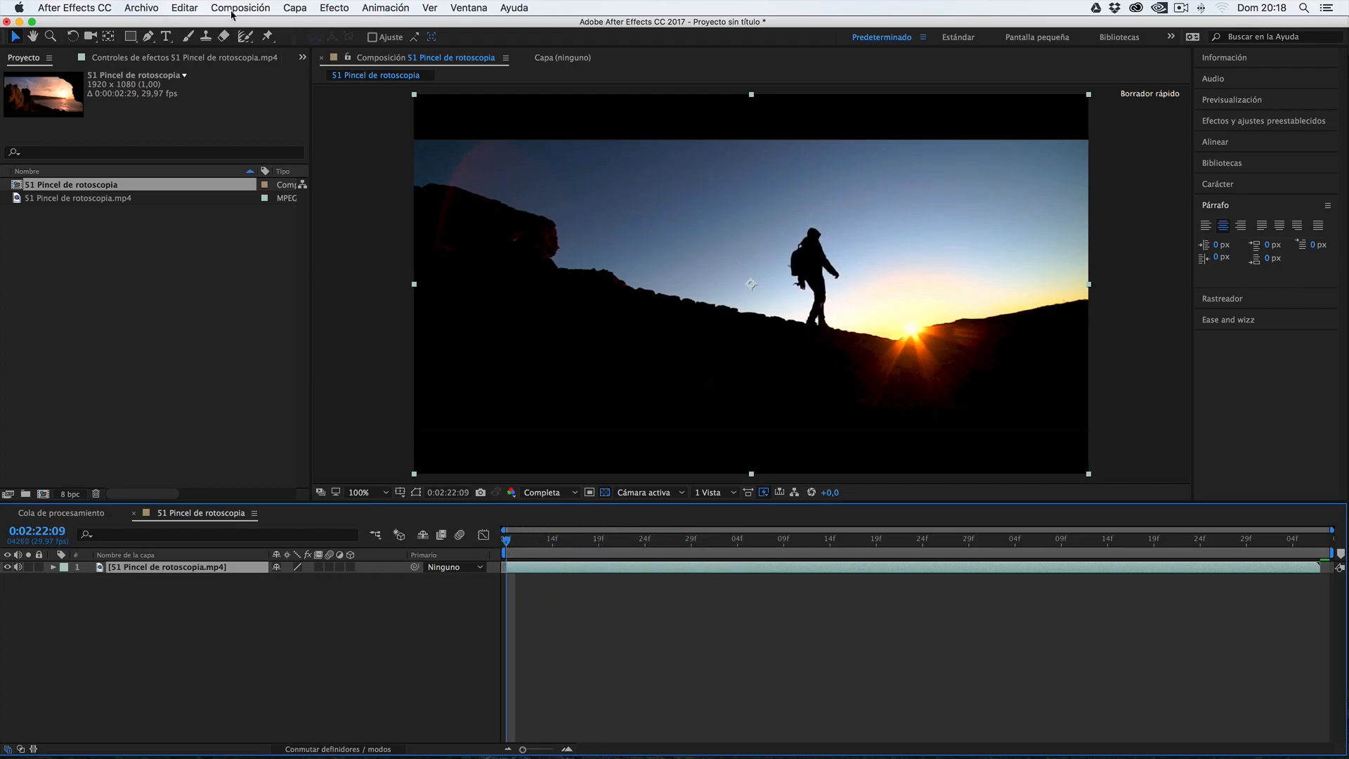
pyautogui.moveTo(246, 36); pyautogui.dragTo(281, 40)
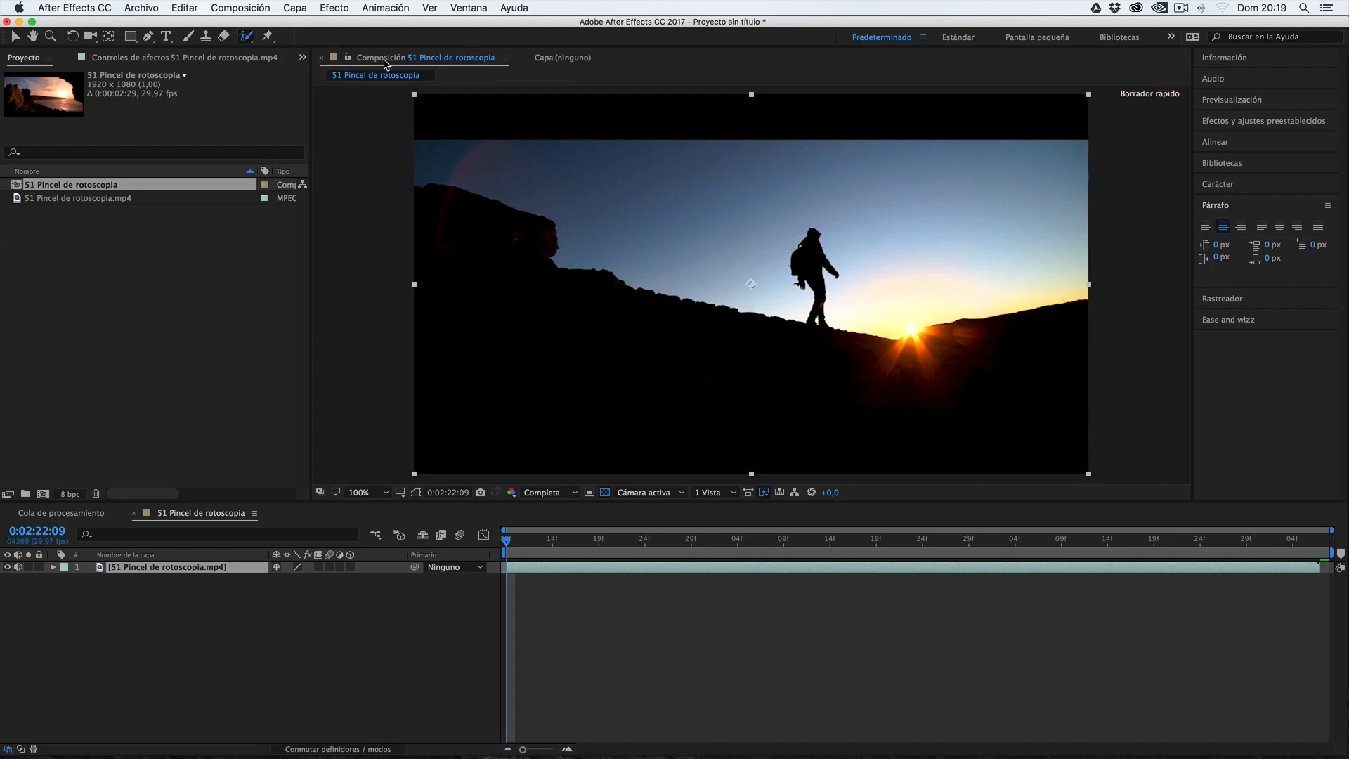
pyautogui.click(557, 58)
pyautogui.click(357, 57)
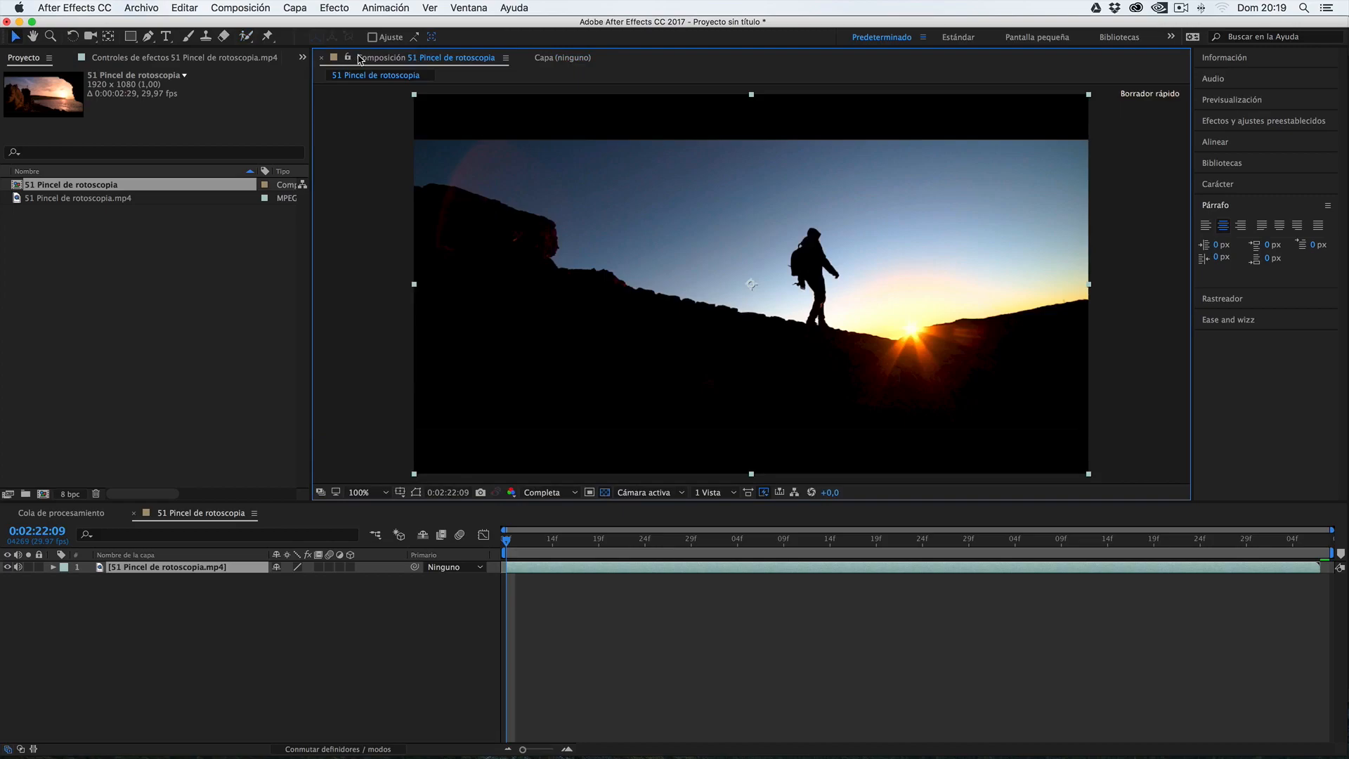
pyautogui.doubleClick(808, 259)
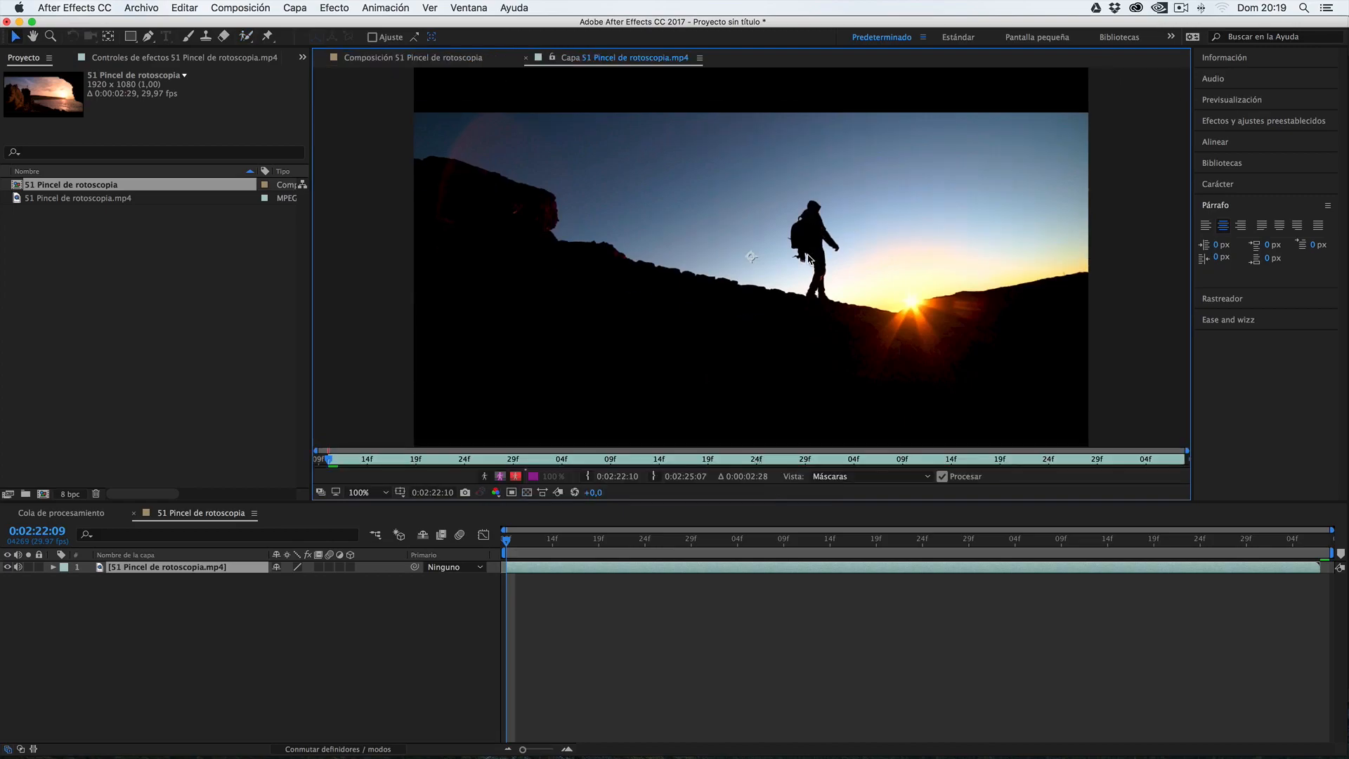
pyautogui.click(526, 57)
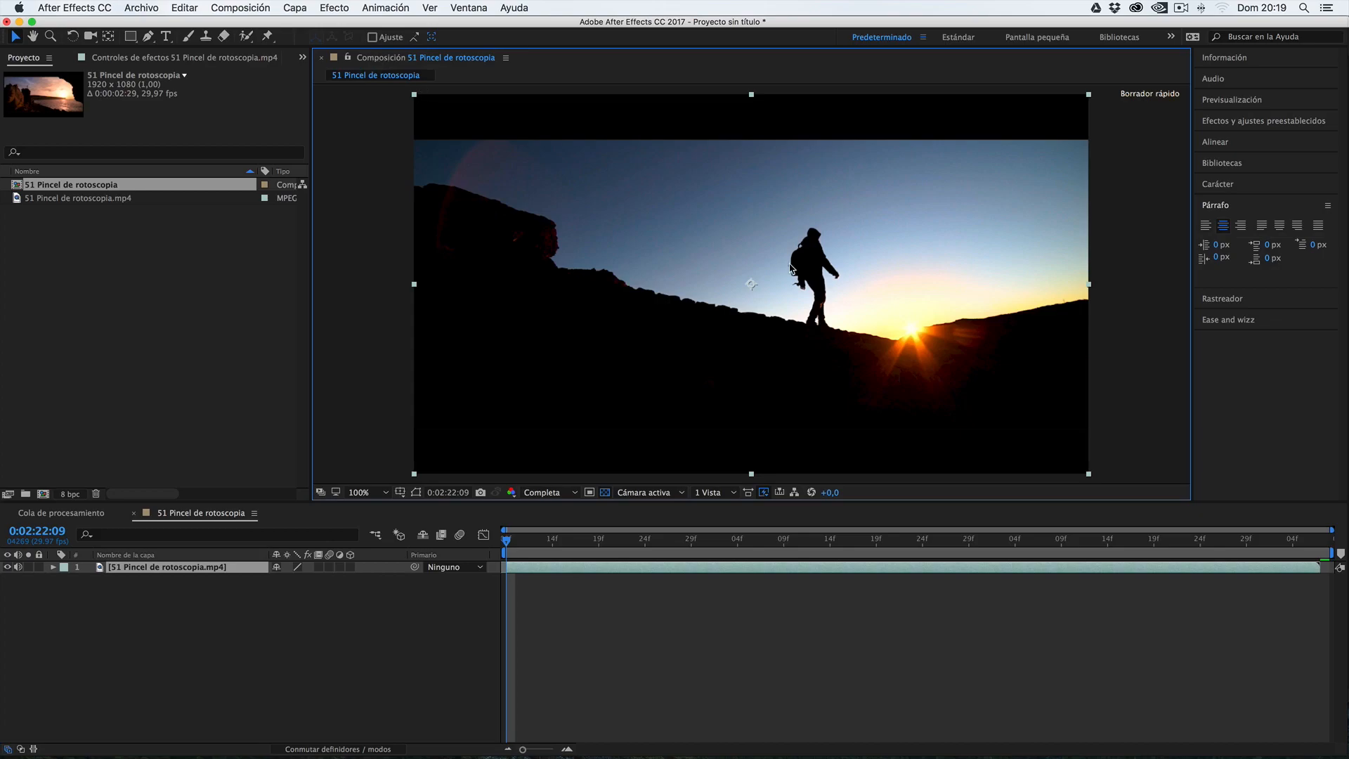
# - Activate the Roto Brush tool and open the 51 Pincel de rotoscopia.mp4 layer in its own layer view
pyautogui.click(251, 40)
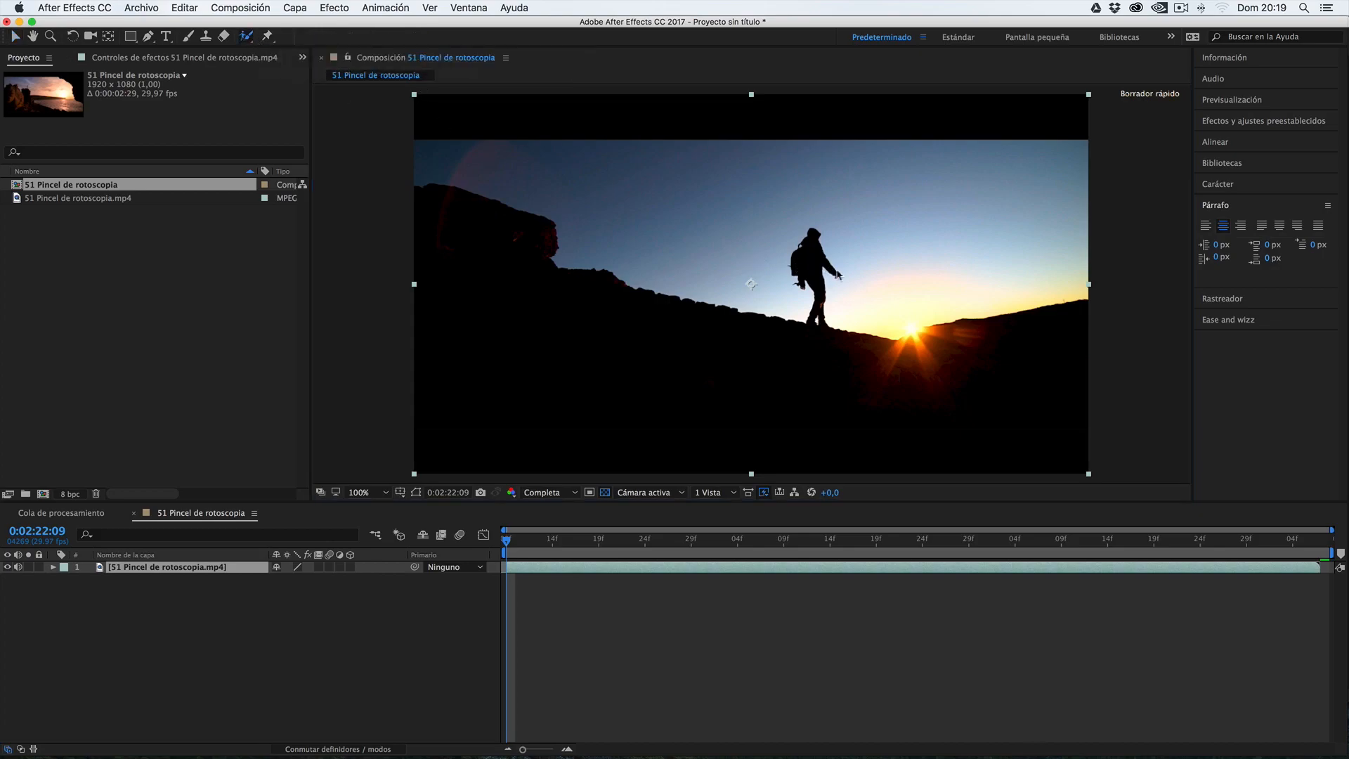
pyautogui.doubleClick(817, 265)
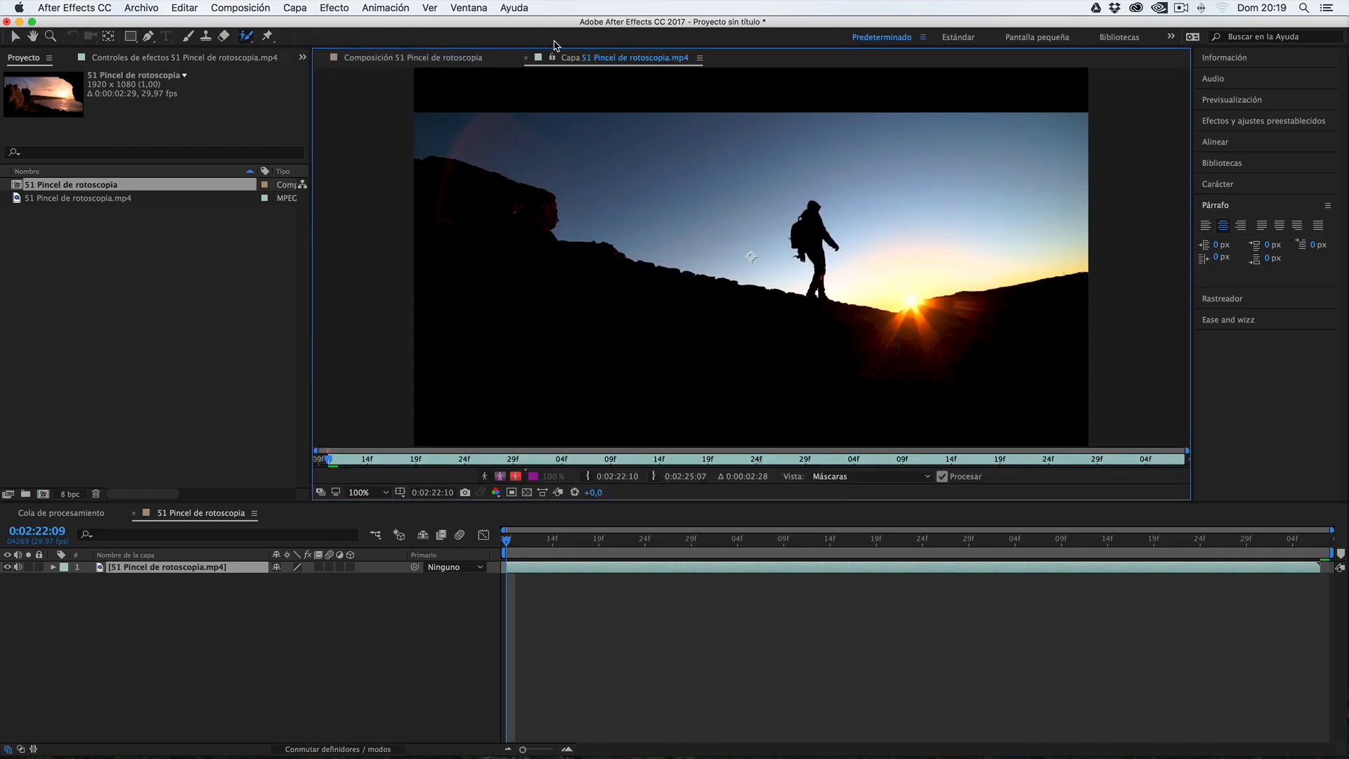
pyautogui.click(367, 58)
pyautogui.click(602, 59)
pyautogui.click(468, 7)
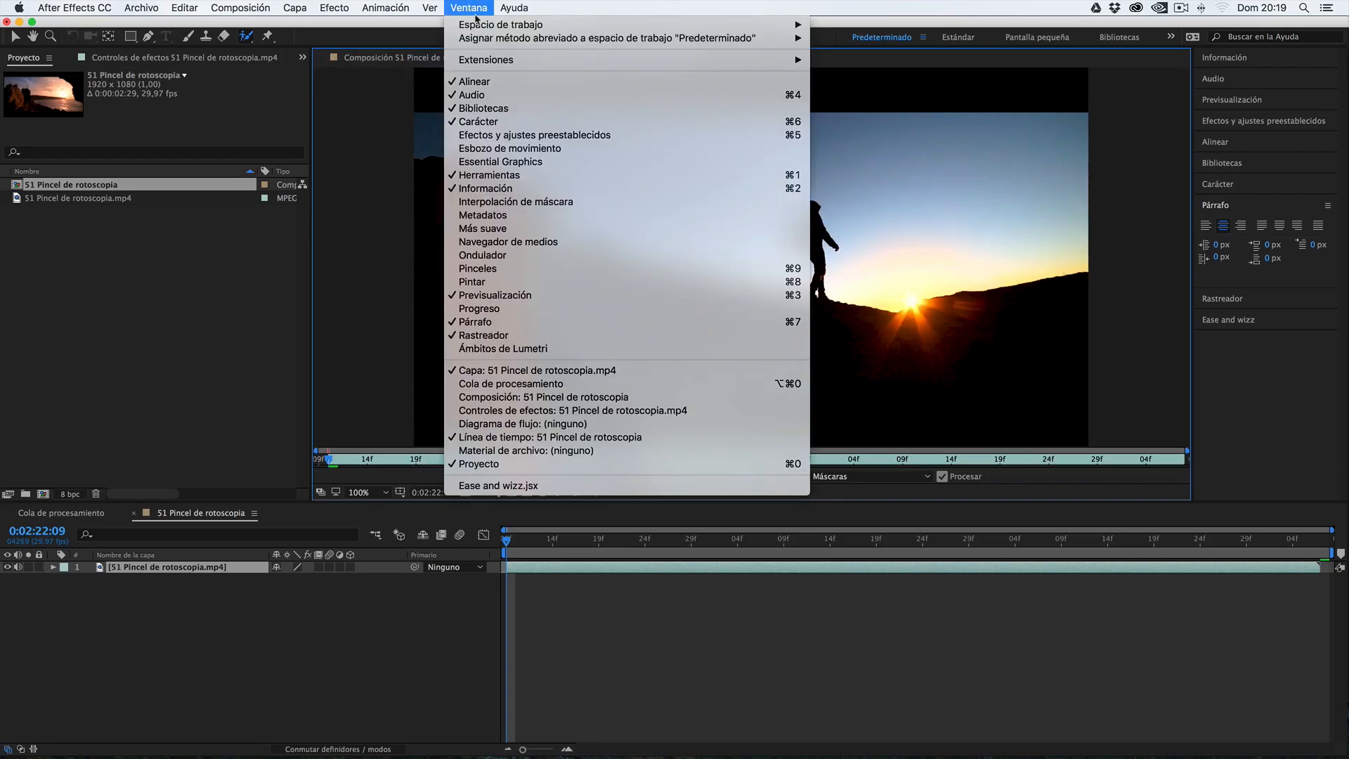
pyautogui.moveTo(773, 24)
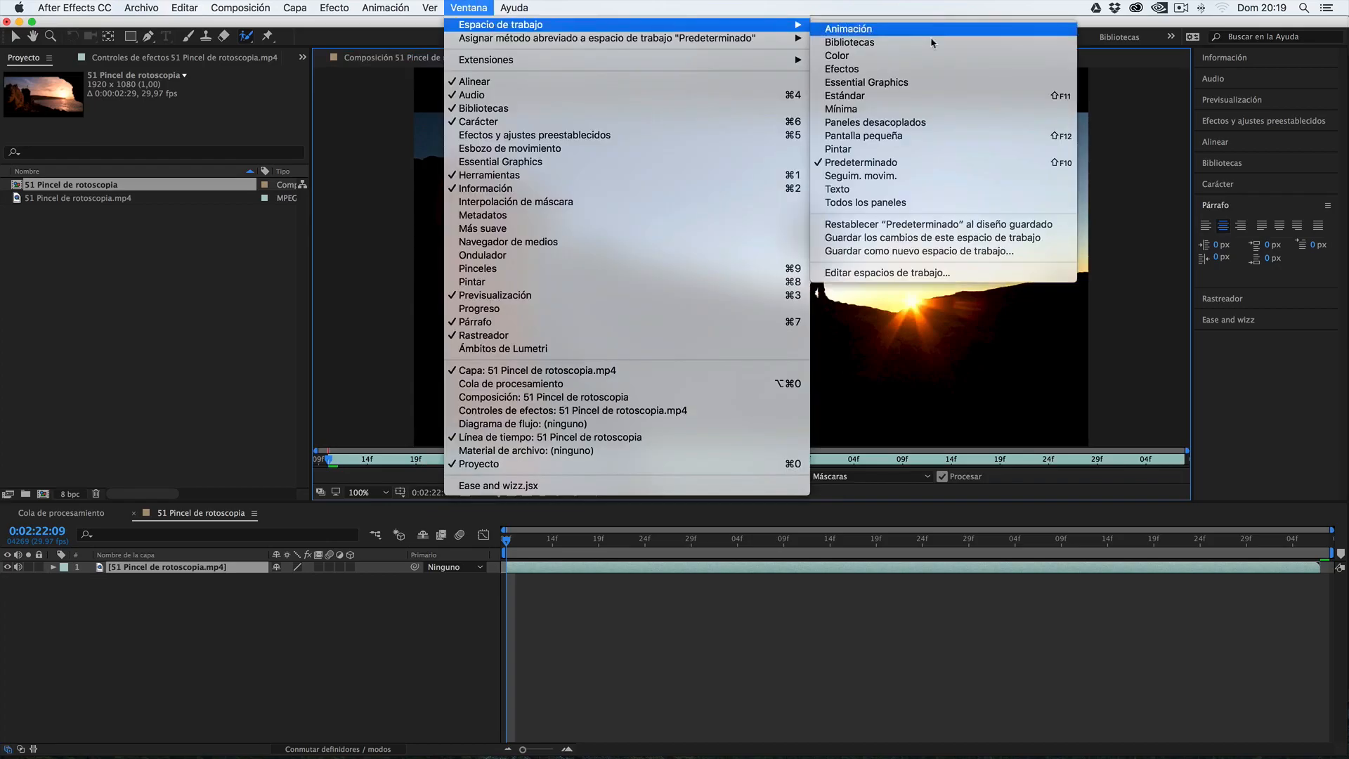
pyautogui.click(854, 149)
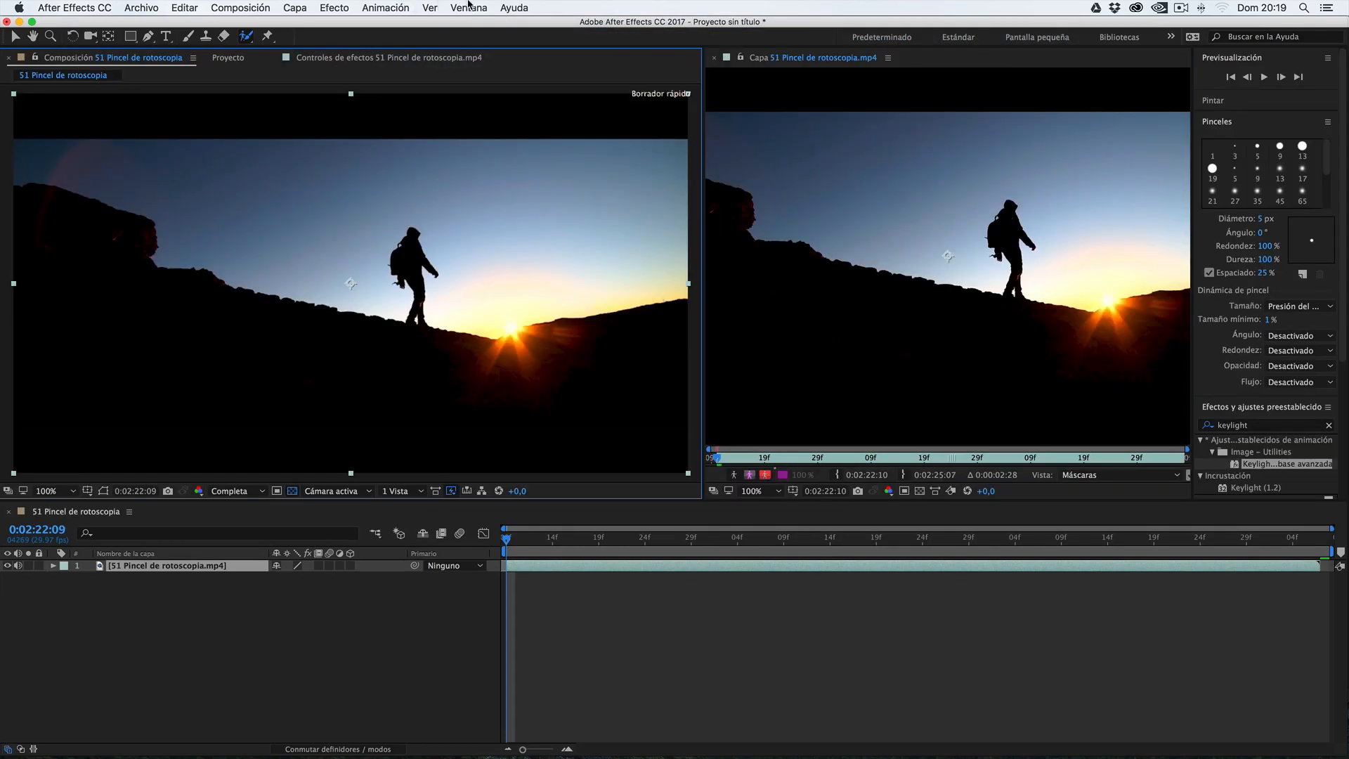
# - Switch to the Estándar workspace and reopen the clip in its layer view at 200% magnification
pyautogui.click(468, 7)
pyautogui.moveTo(528, 25)
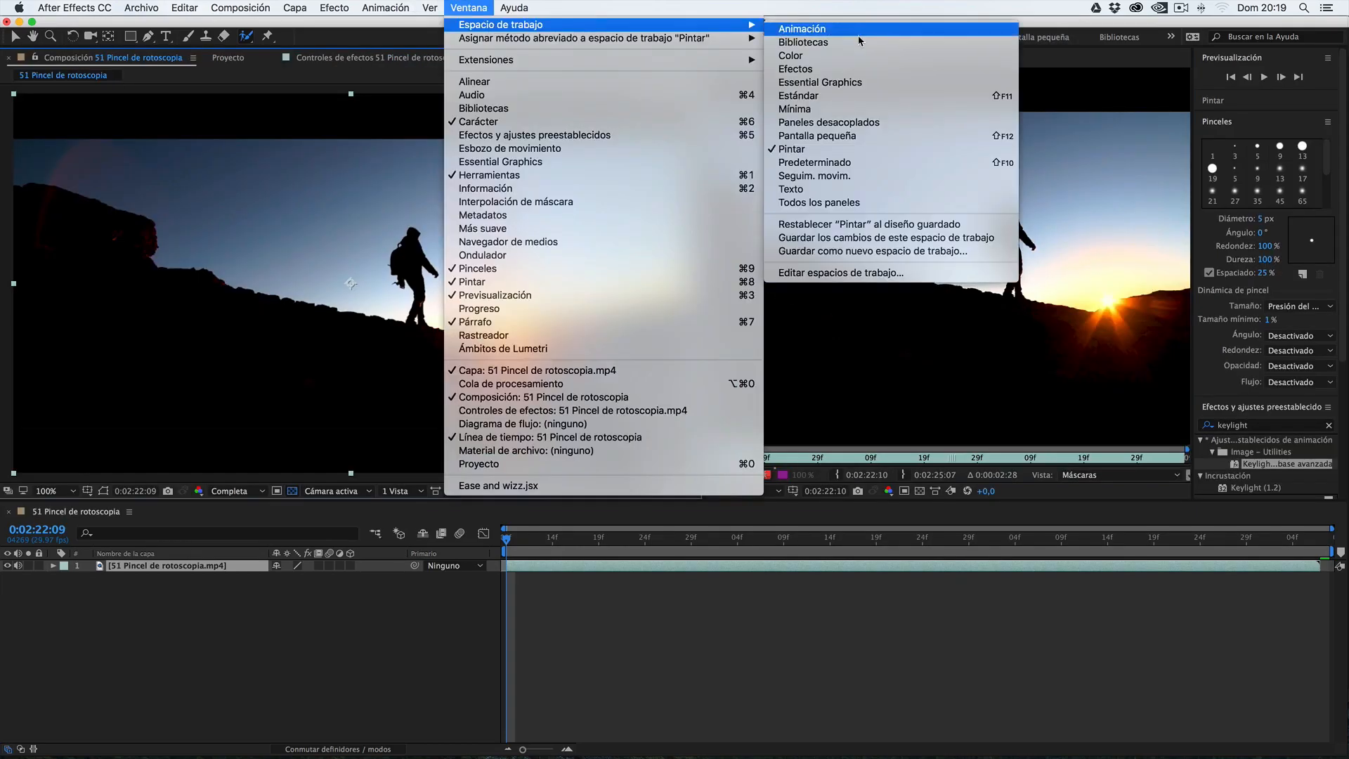
pyautogui.click(823, 102)
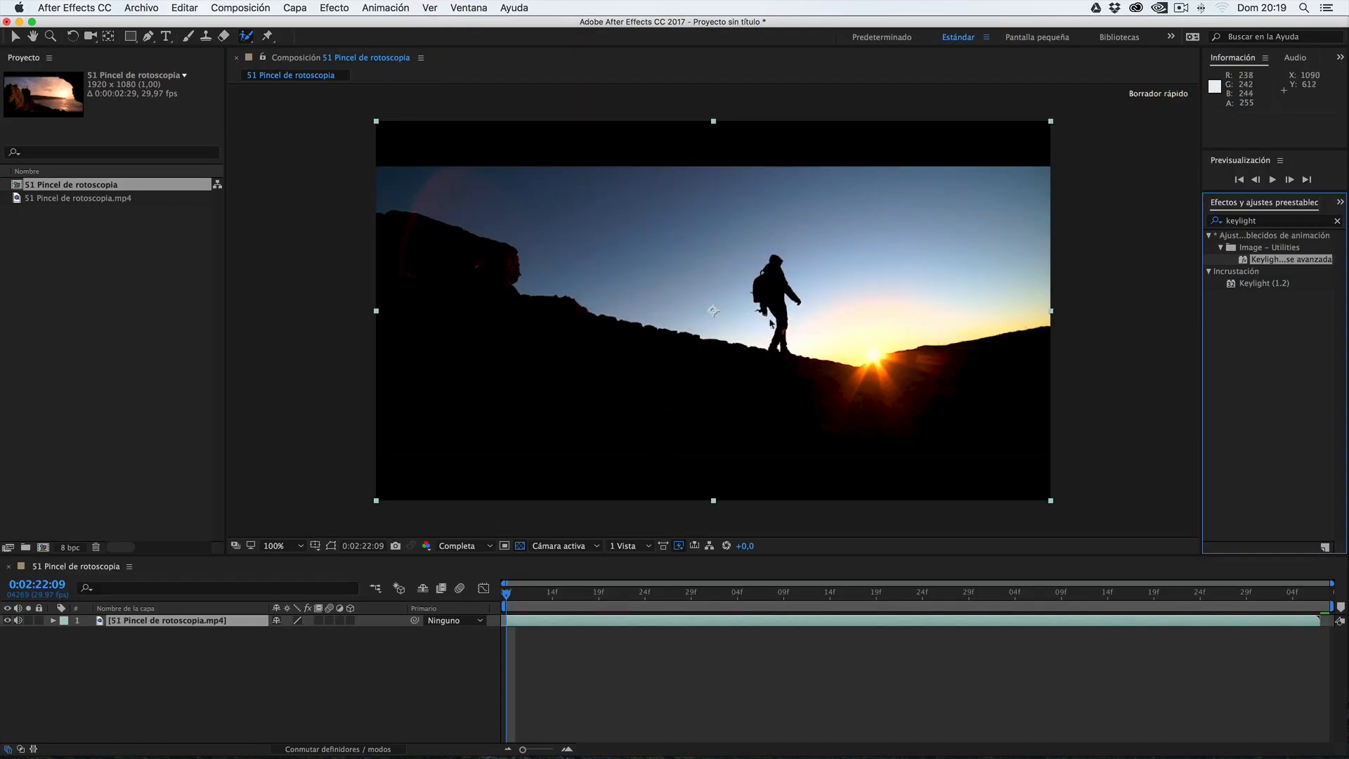
pyautogui.press('alt')
pyautogui.scroll(2, 791, 299)
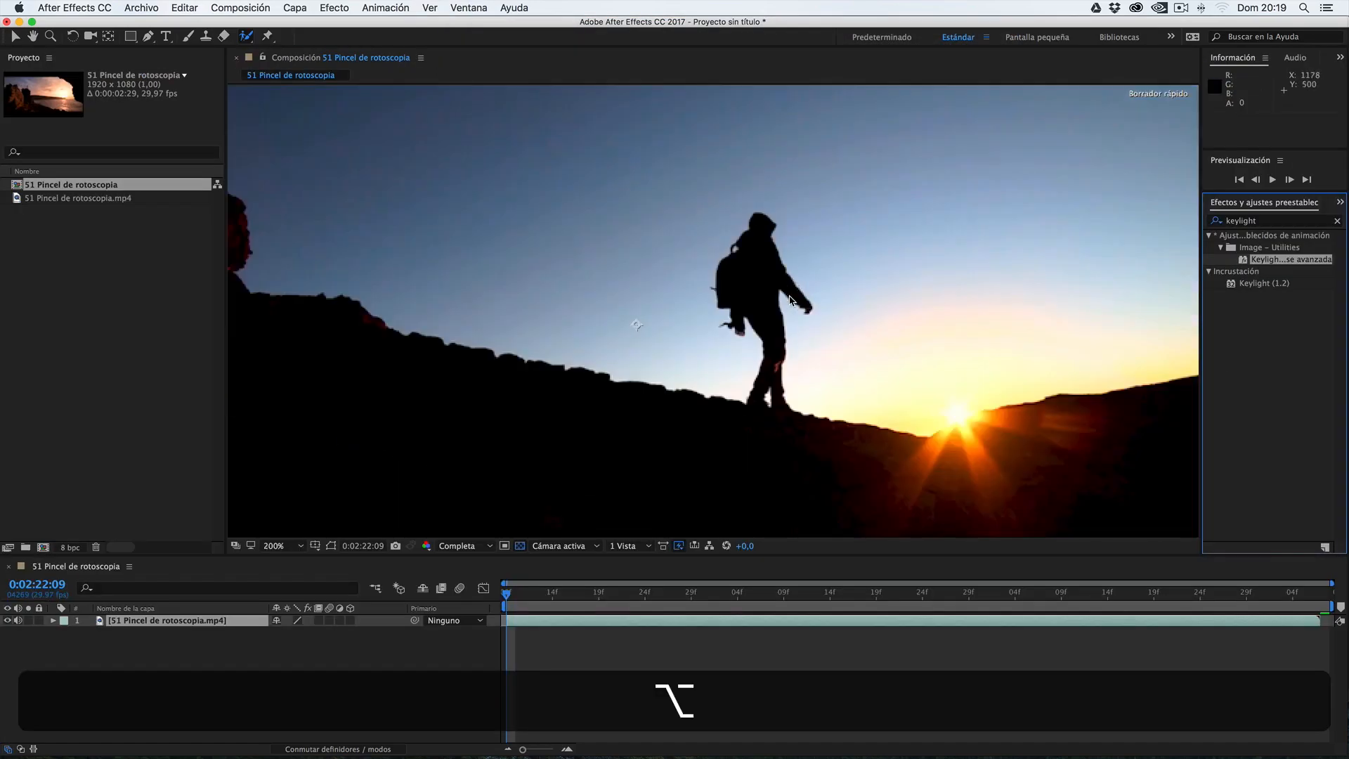
pyautogui.click(280, 546)
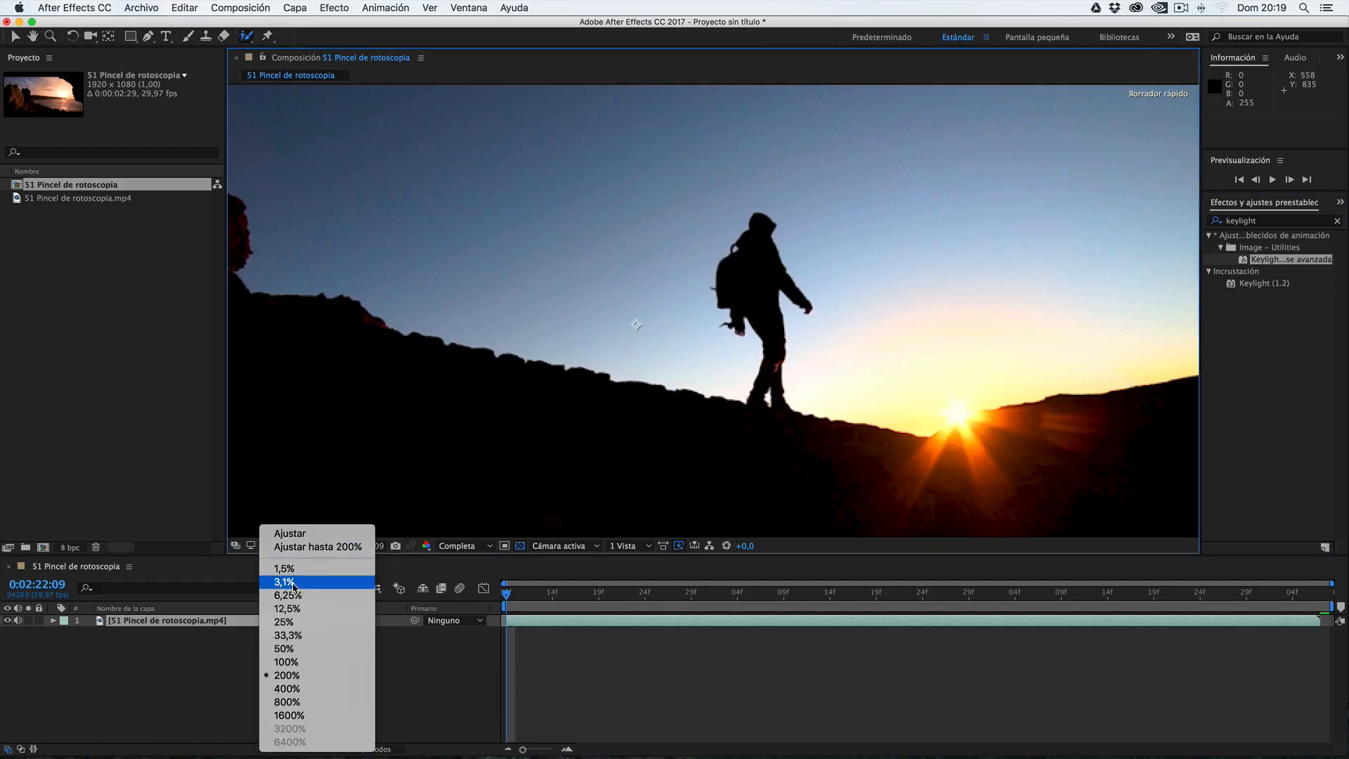
pyautogui.click(285, 662)
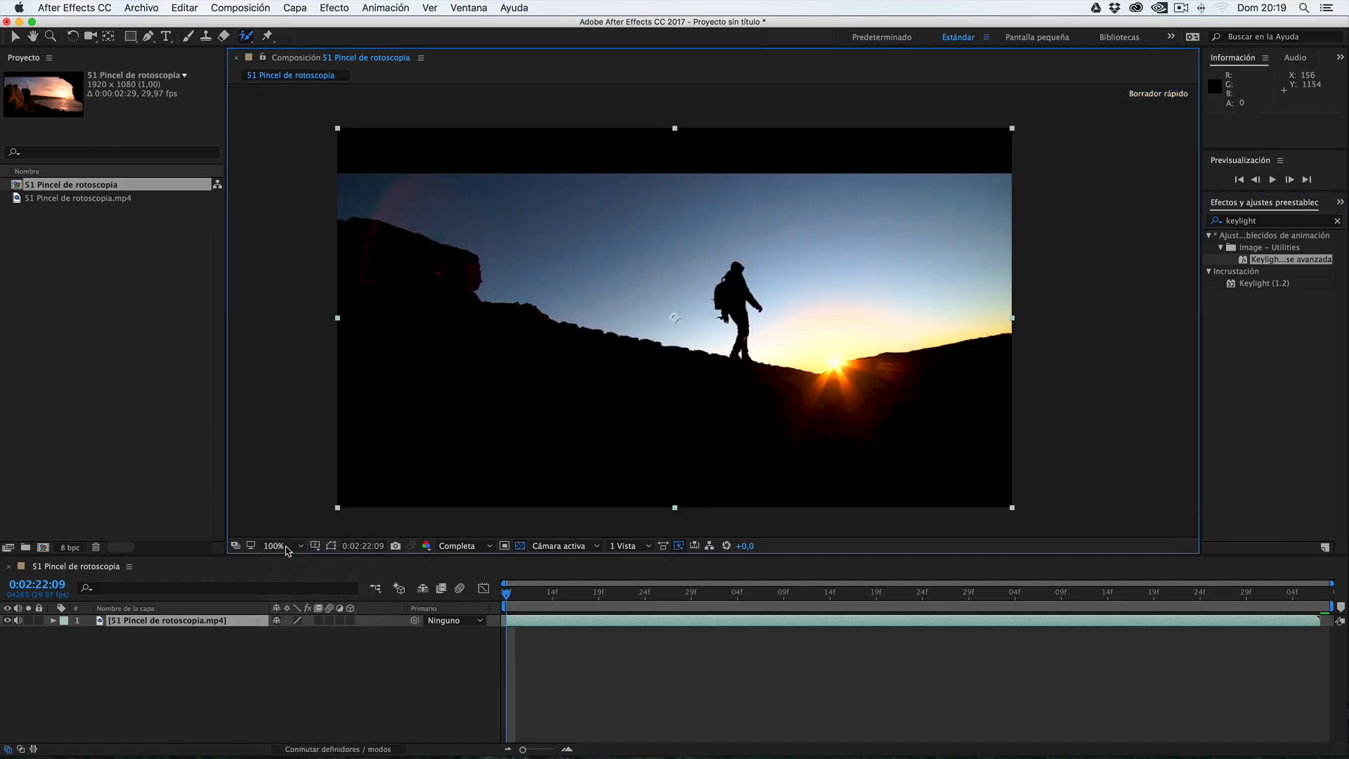
pyautogui.click(286, 548)
pyautogui.click(287, 676)
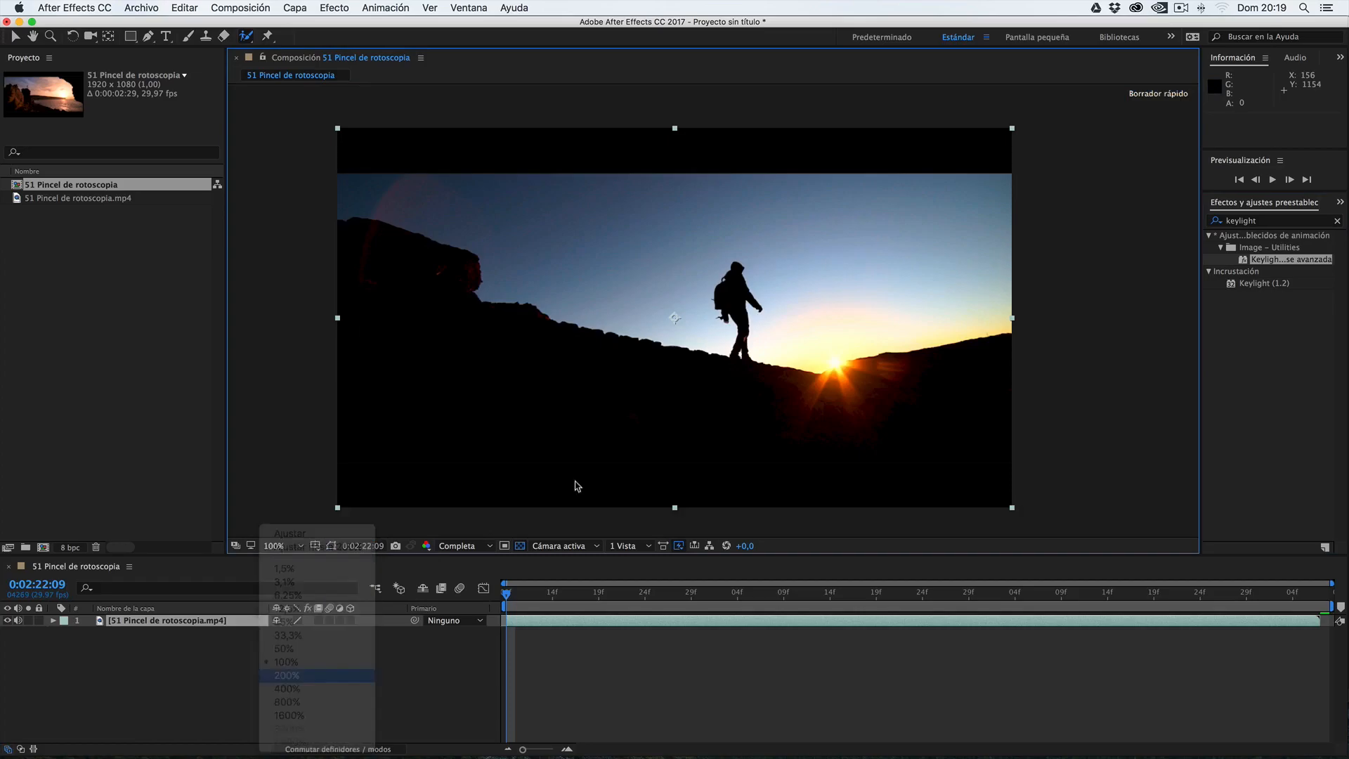
pyautogui.doubleClick(363, 446)
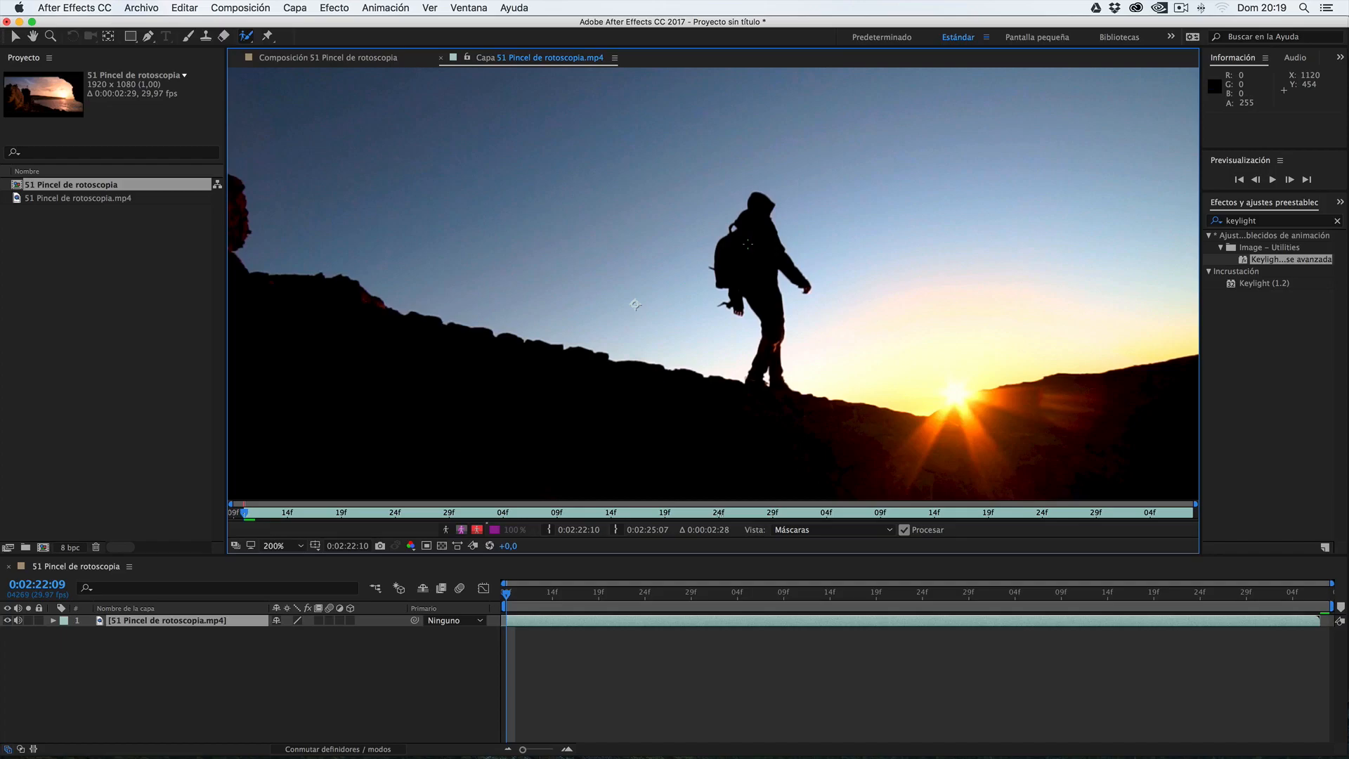
# - Shrink the Roto Brush and paint the walking figure from head to feet as foreground on the layer's first frame
pyautogui.moveTo(742, 246)
pyautogui.mouseDown()
pyautogui.moveTo(801, 244)
pyautogui.moveTo(765, 243)
pyautogui.mouseUp()
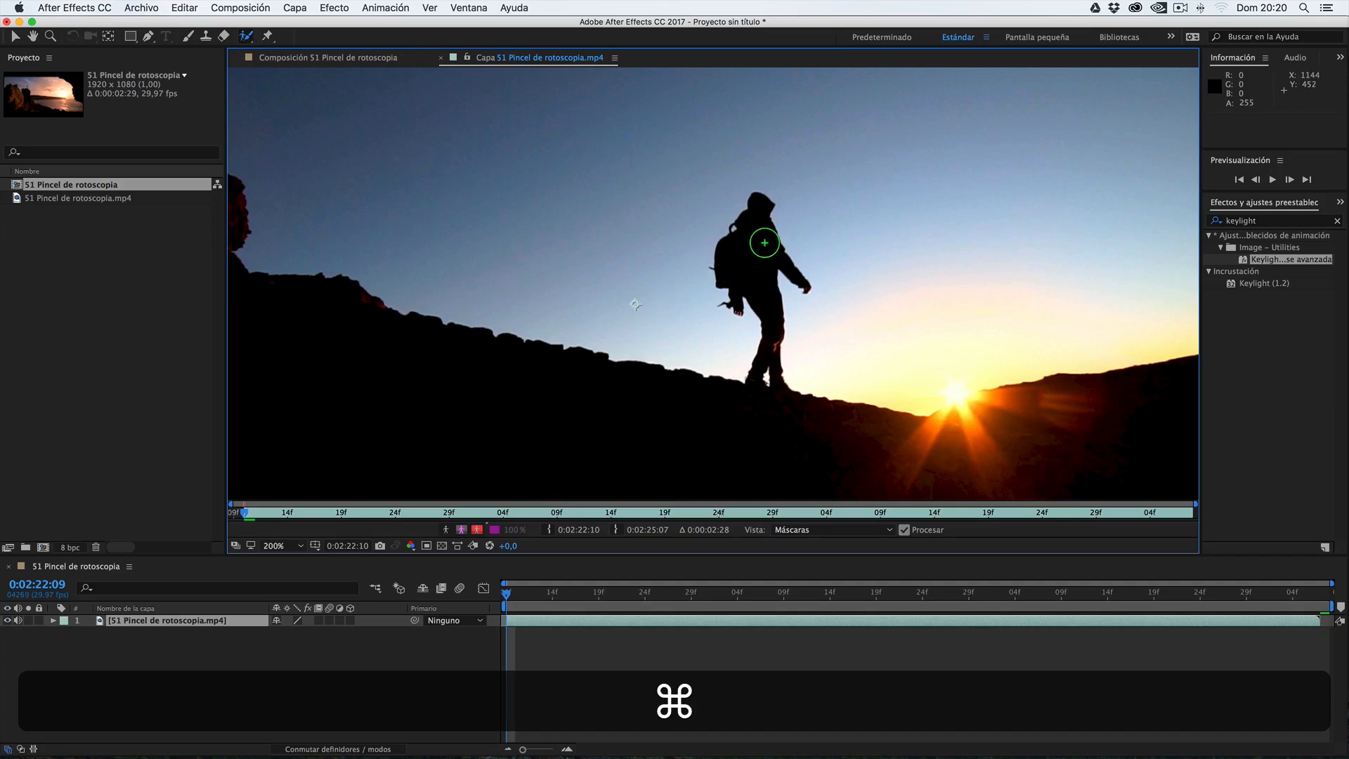
pyautogui.moveTo(742, 256)
pyautogui.mouseDown()
pyautogui.moveTo(780, 256)
pyautogui.moveTo(749, 256)
pyautogui.mouseUp()
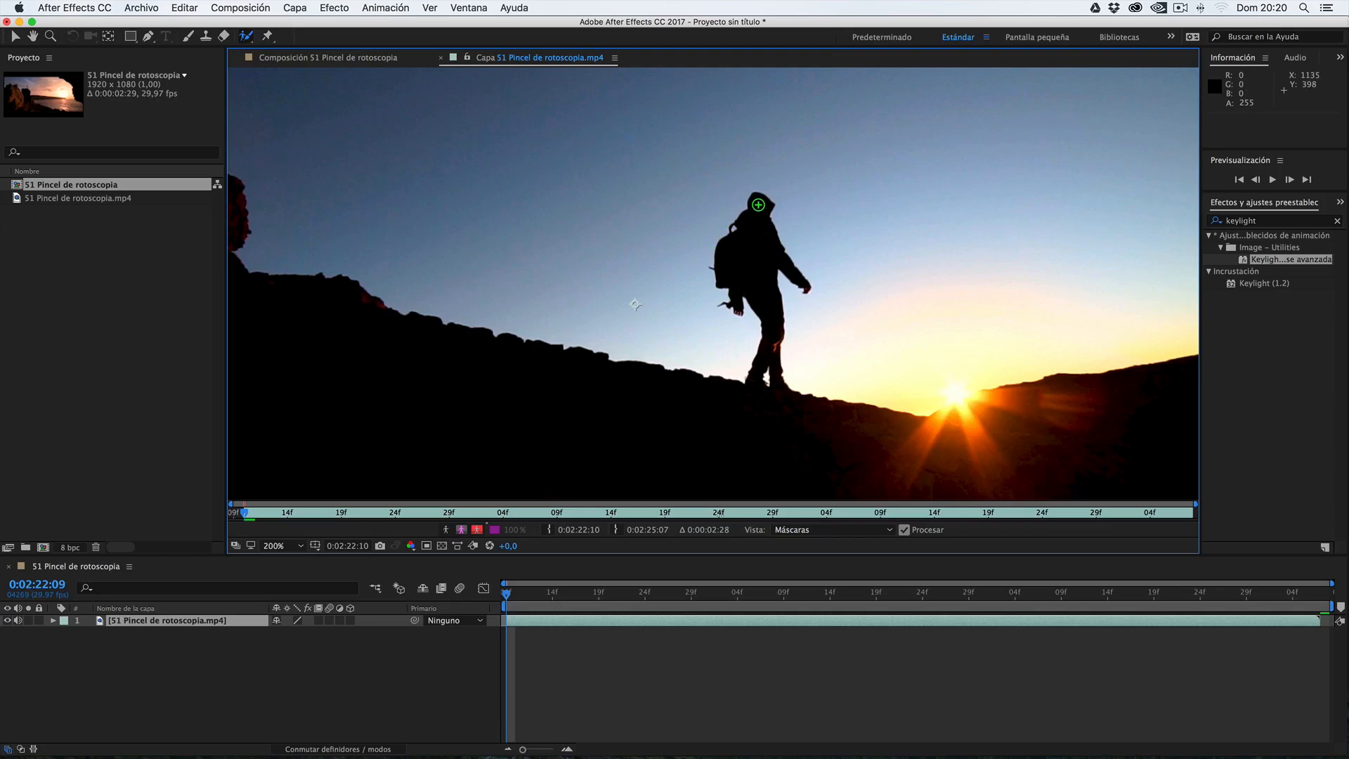
pyautogui.moveTo(758, 204); pyautogui.dragTo(770, 313)
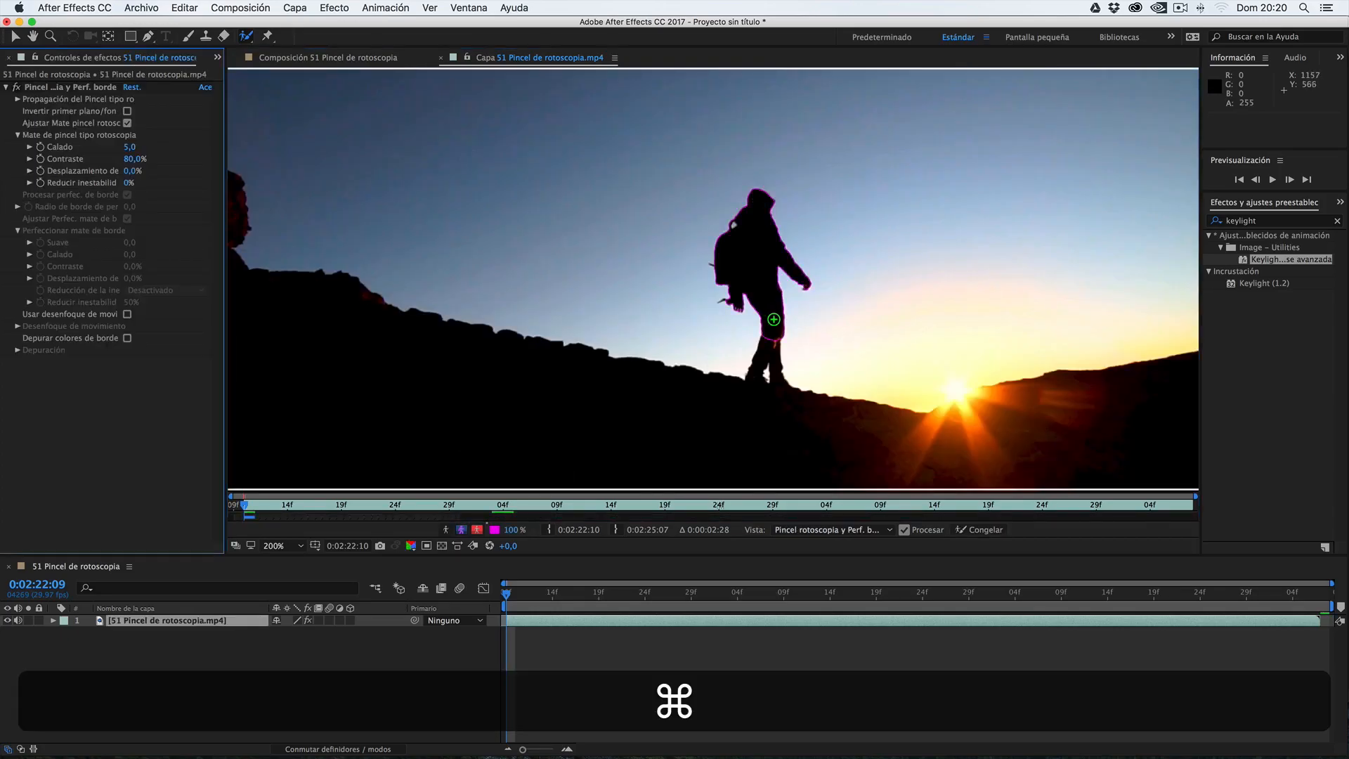
pyautogui.moveTo(773, 319)
pyautogui.mouseDown()
pyautogui.moveTo(759, 358)
pyautogui.moveTo(783, 379)
pyautogui.moveTo(756, 378)
pyautogui.moveTo(777, 380)
pyautogui.mouseUp()
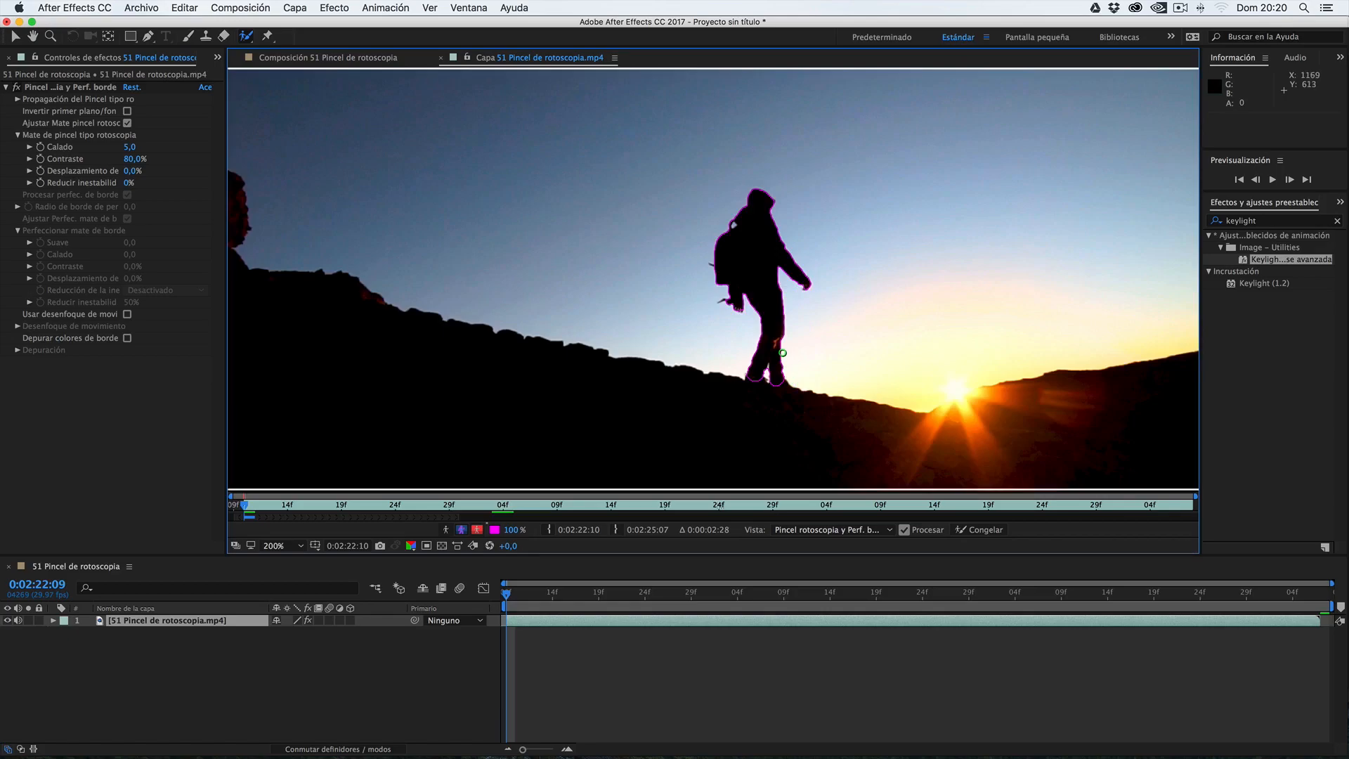
# - Subtract the small sky gaps beside the backpack strap and between the feet from the figure's selection, using a finer brush
pyautogui.press('alt')
pyautogui.scroll(3, 741, 229)
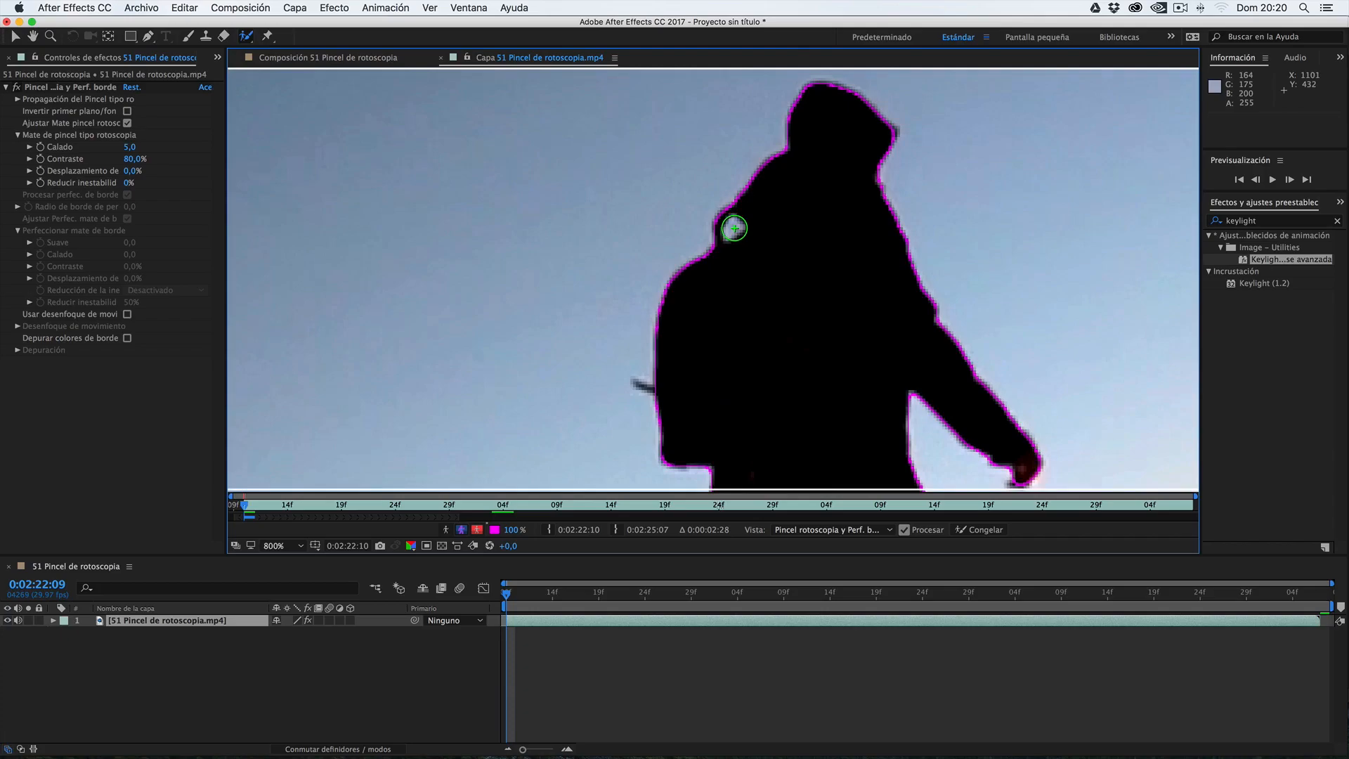
pyautogui.moveTo(735, 228); pyautogui.dragTo(727, 232)
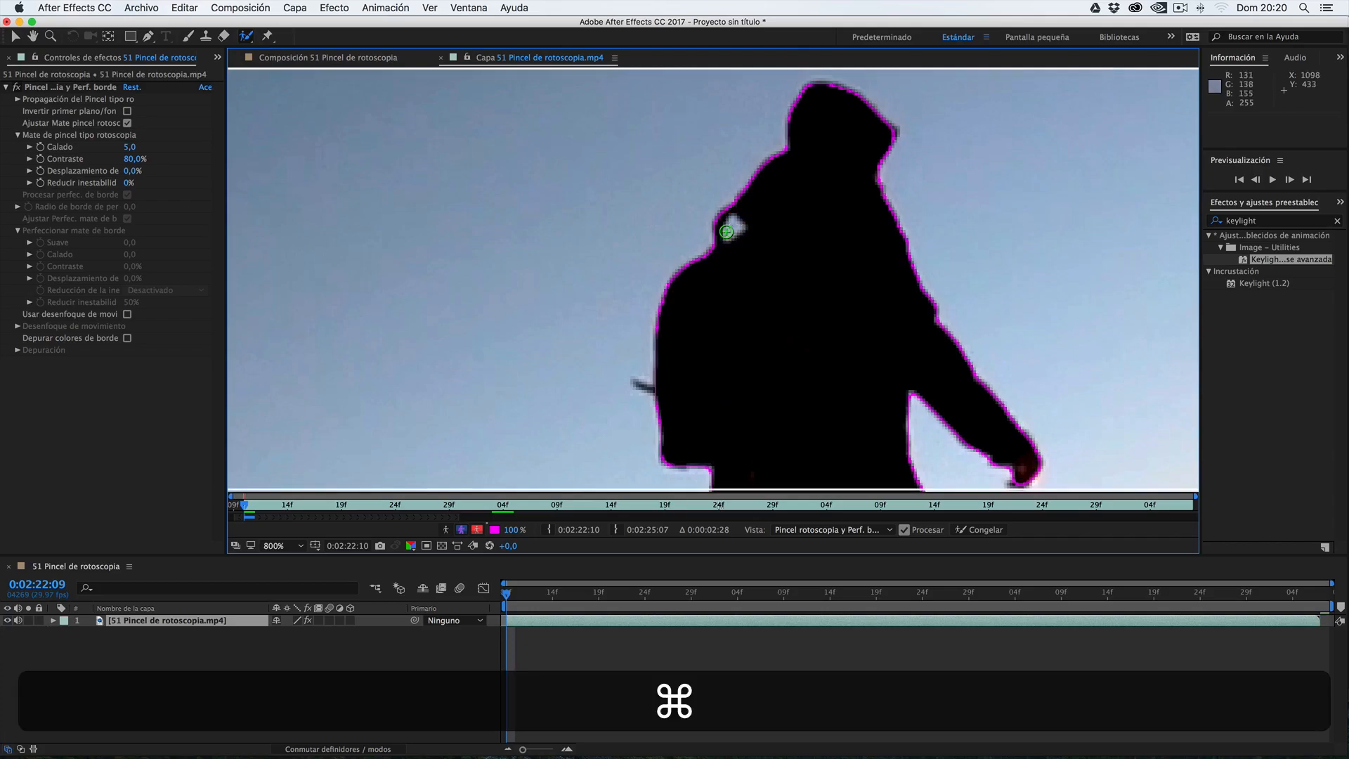
pyautogui.press('alt')
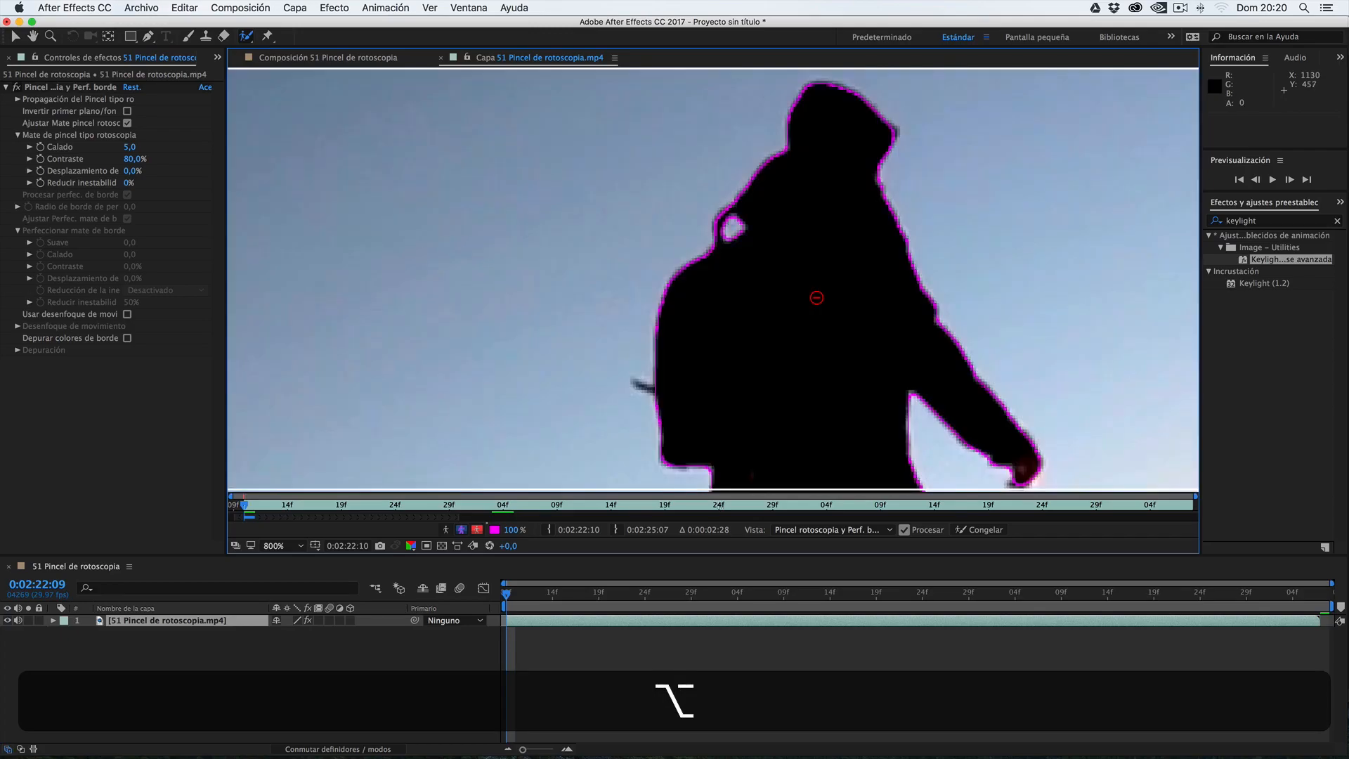
pyautogui.press('space')
pyautogui.moveTo(816, 295); pyautogui.dragTo(688, 123)
pyautogui.scroll(-1, 699, 179)
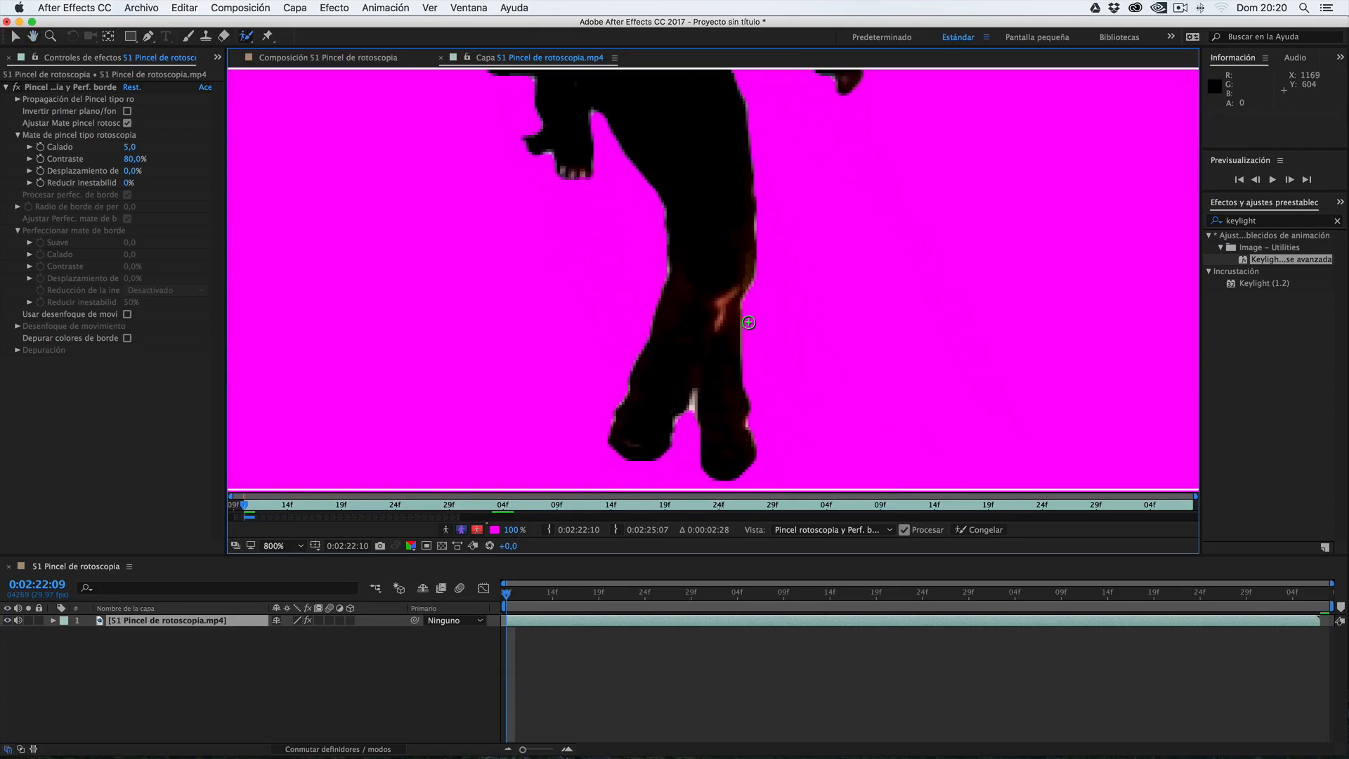
pyautogui.press('alt')
pyautogui.scroll(-1, 749, 323)
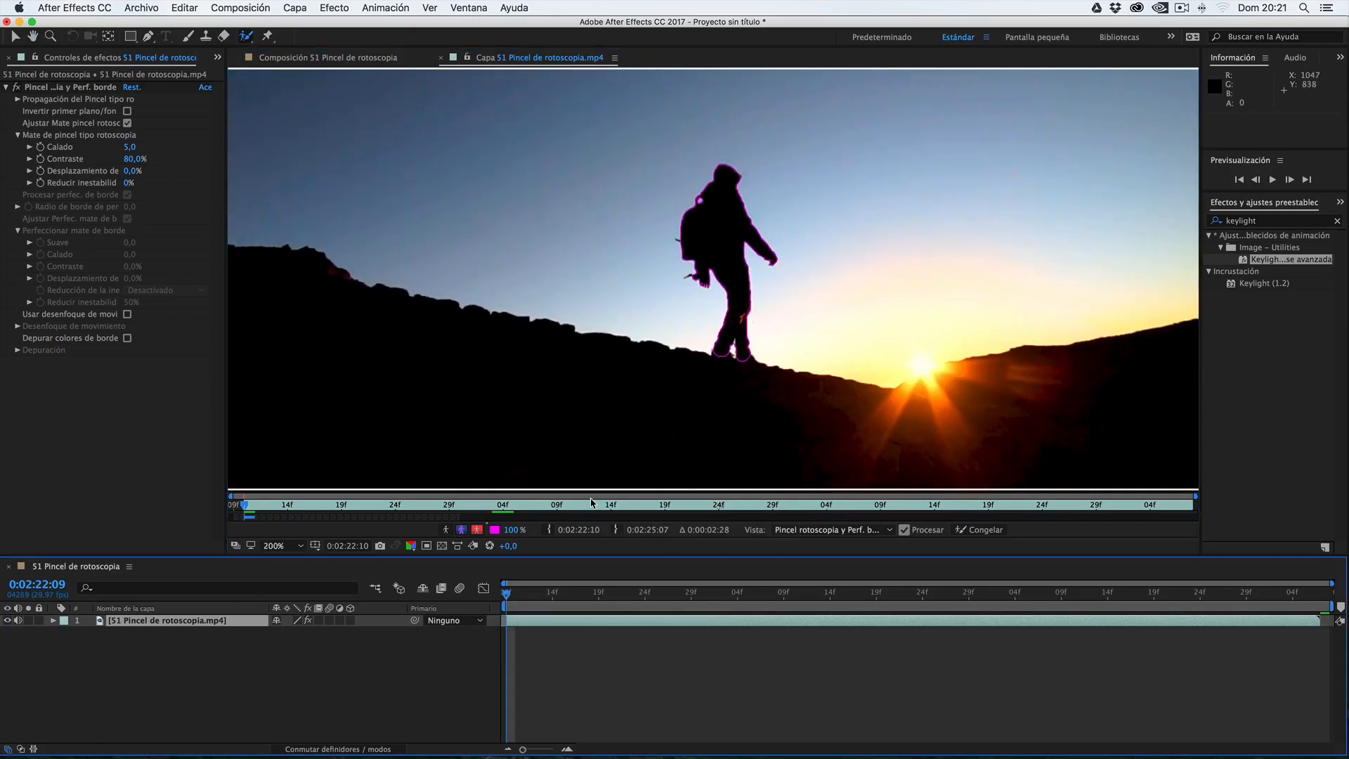
# - Advance frame by frame to 0:02:22:12 and add the figure's missing front foot to the Roto Brush selection
pyautogui.press('pagedown')
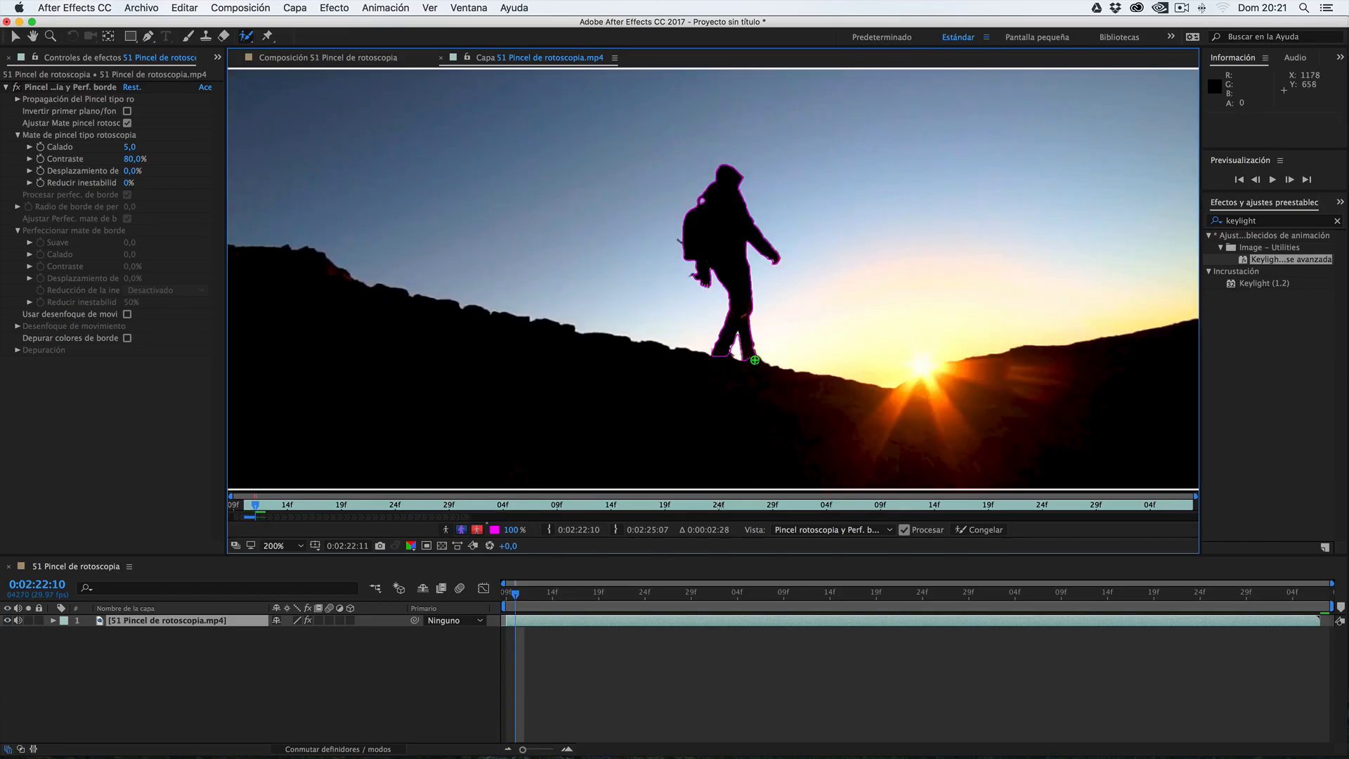
pyautogui.press('pagedown')
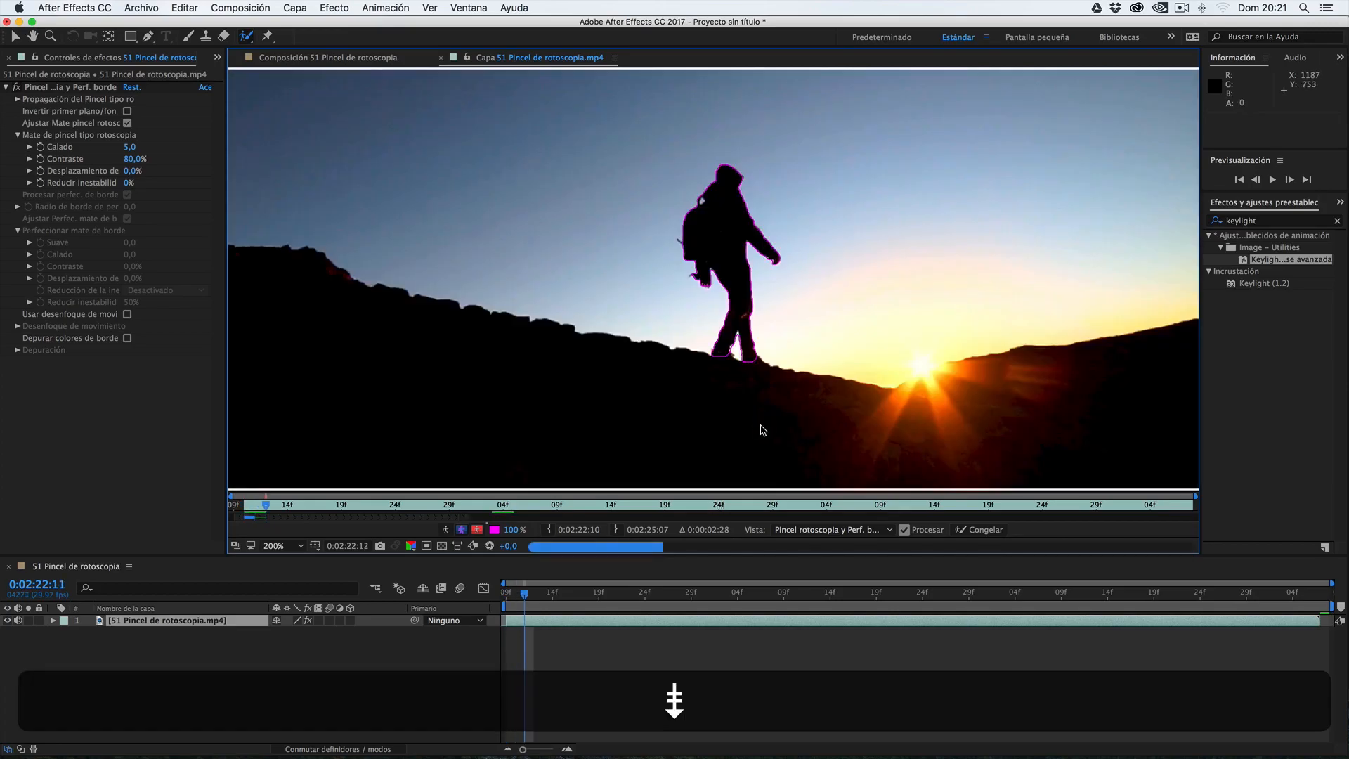
pyautogui.press('pagedown')
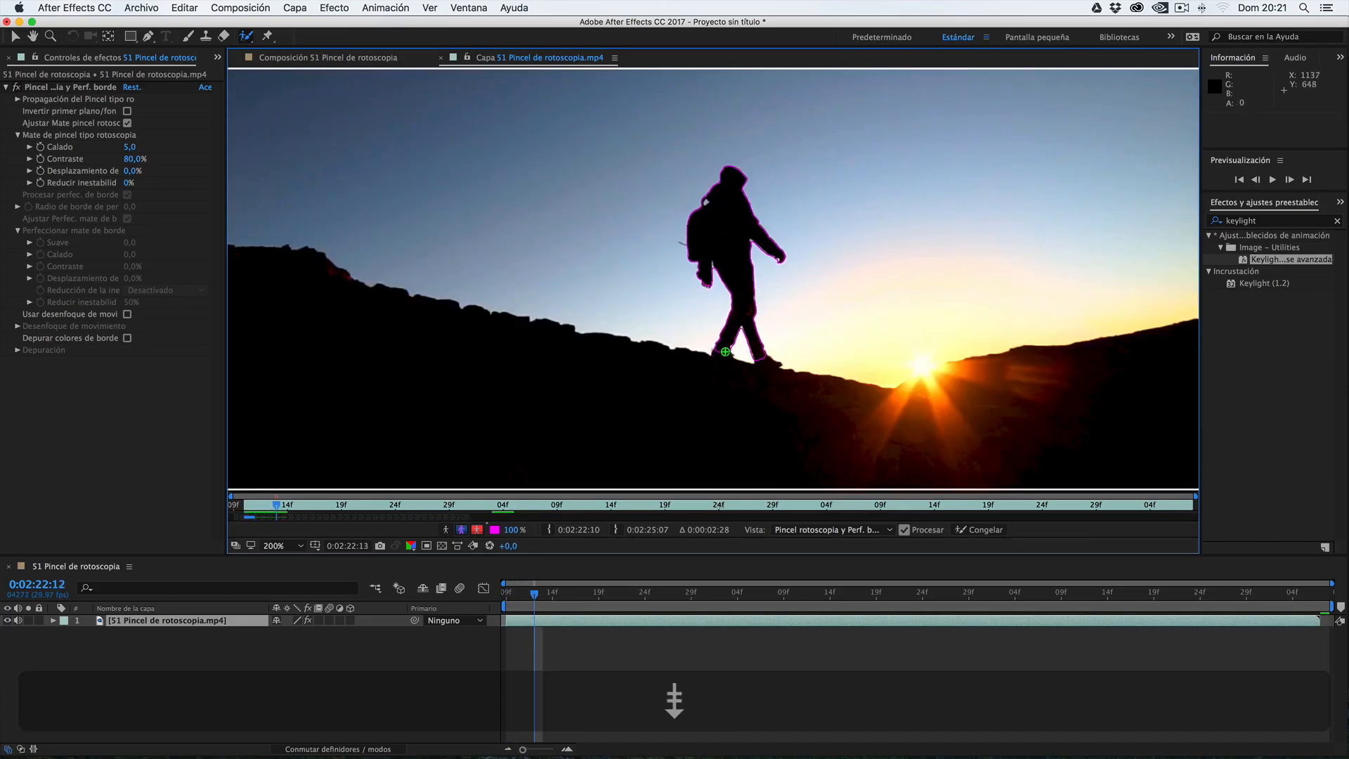
pyautogui.moveTo(758, 359); pyautogui.dragTo(761, 361)
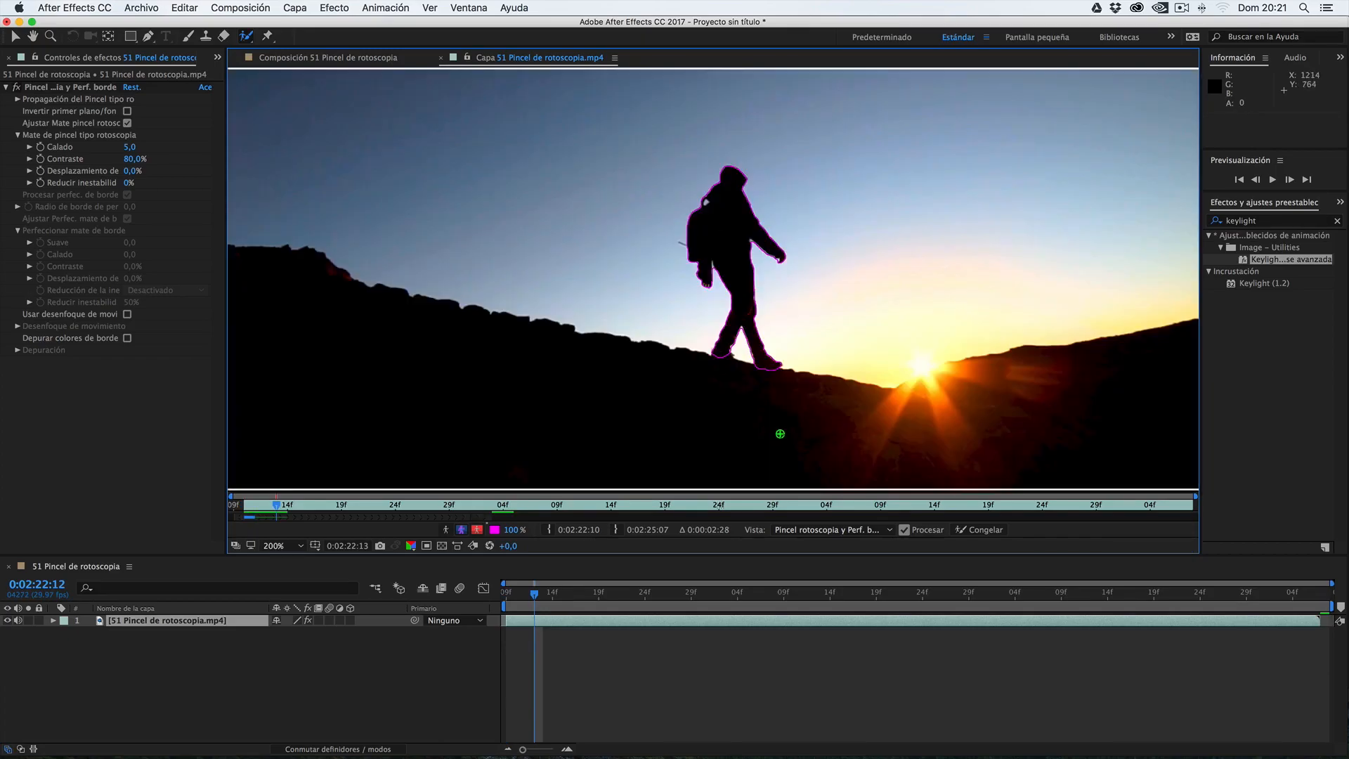
# - Check the selection frame by frame up to 0:02:22:19 and paint the figure's missing foot areas back in
pyautogui.press('pagedown')
pyautogui.press('pagedown')
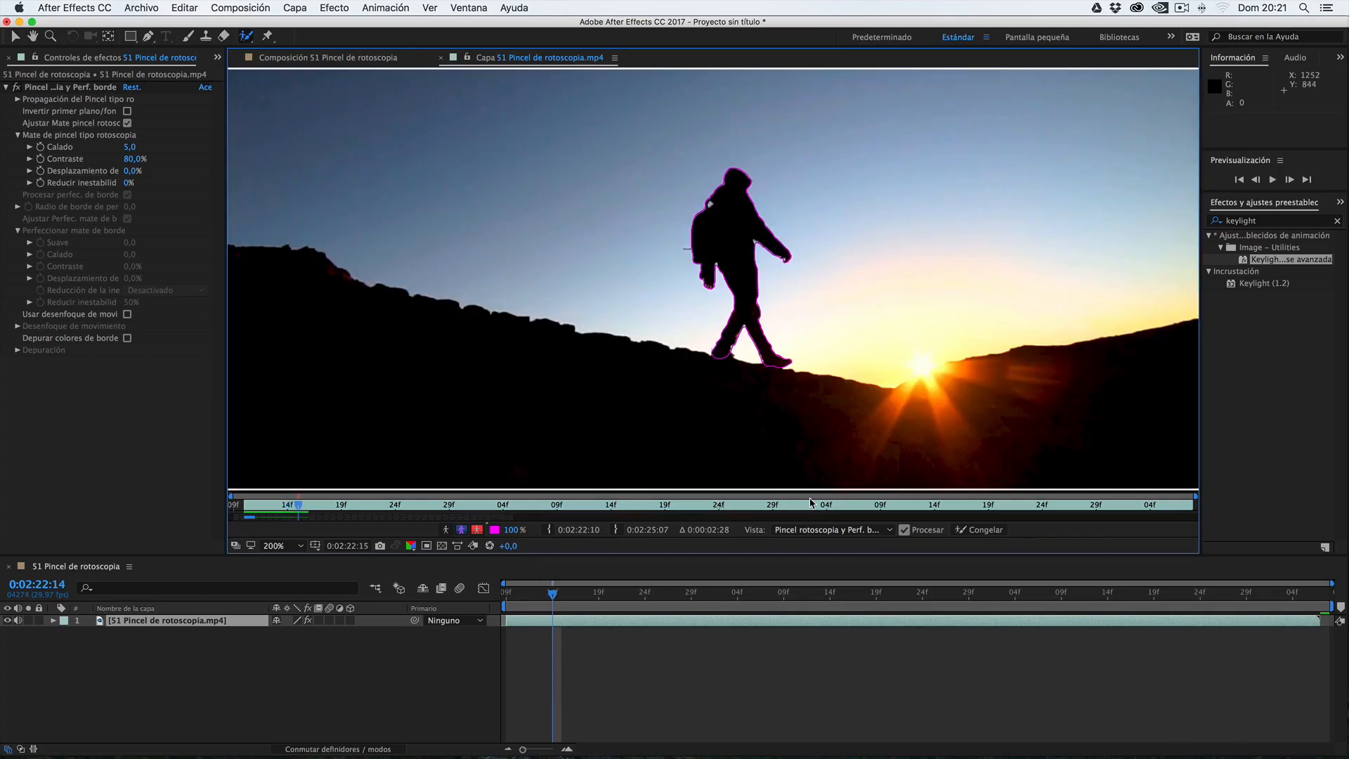
pyautogui.press('pagedown')
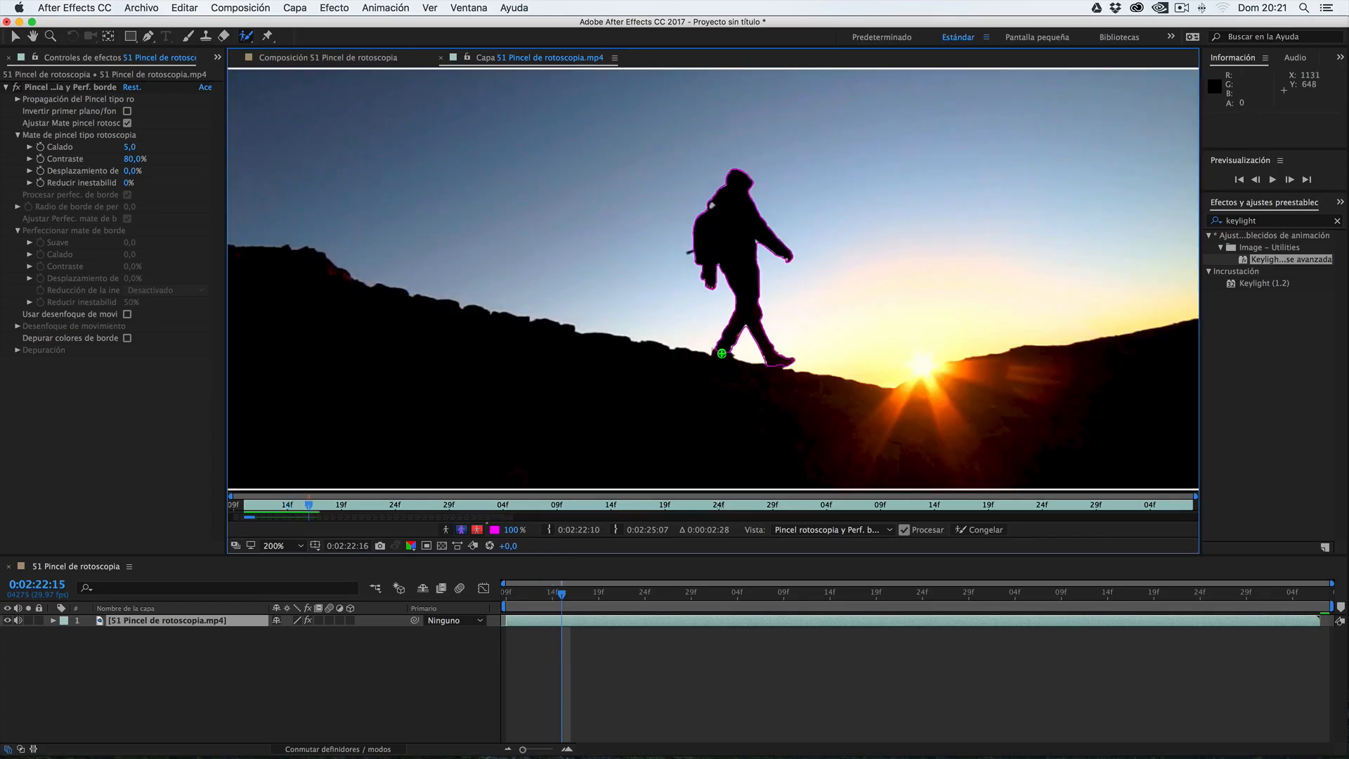
pyautogui.press('pagedown')
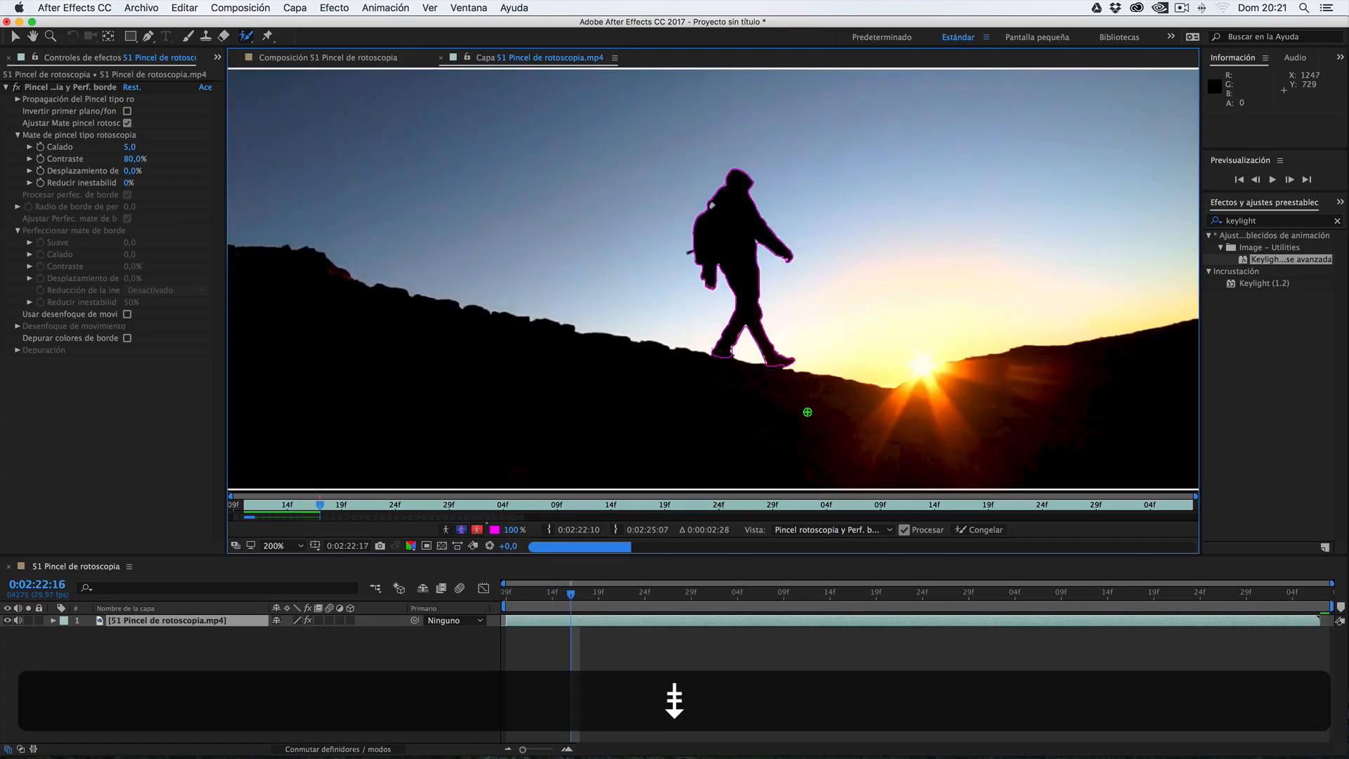
pyautogui.press('pagedown')
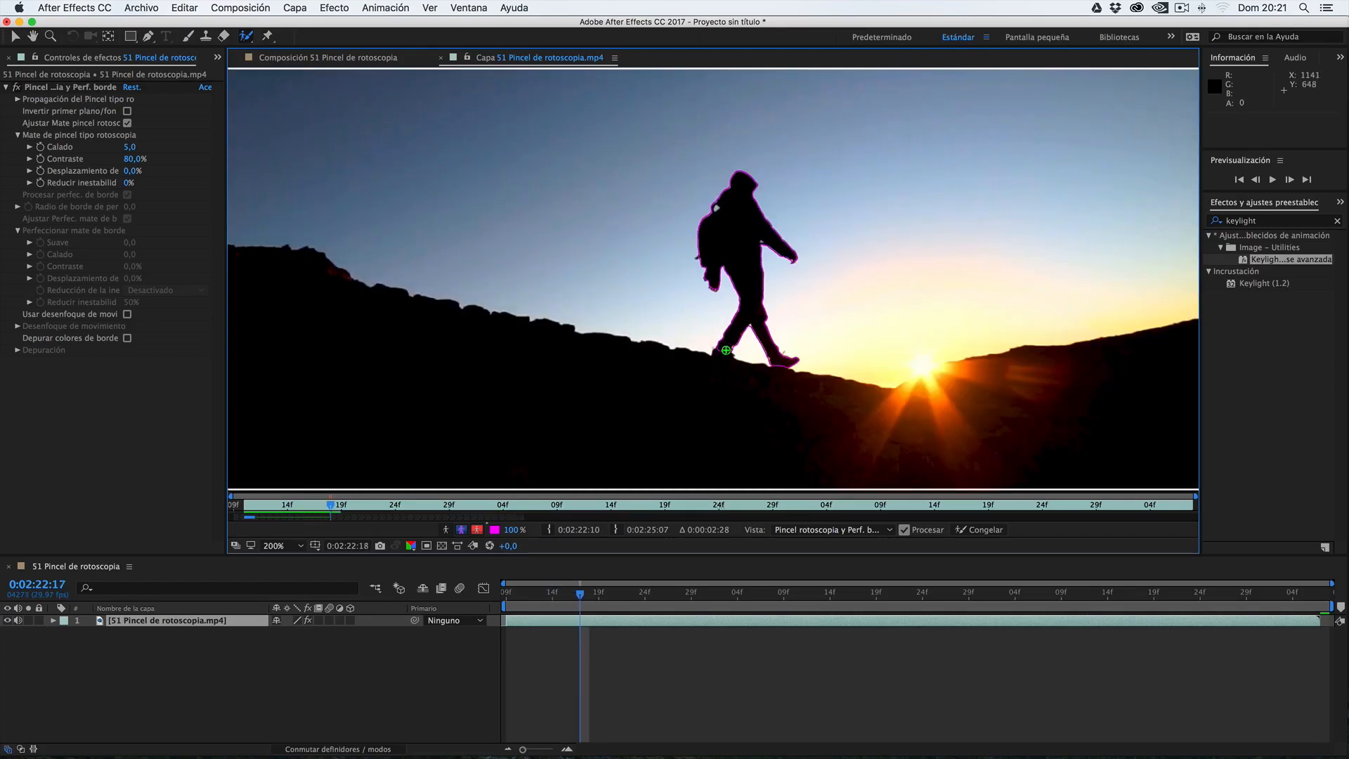
pyautogui.press('pagedown')
pyautogui.press('pagedown')
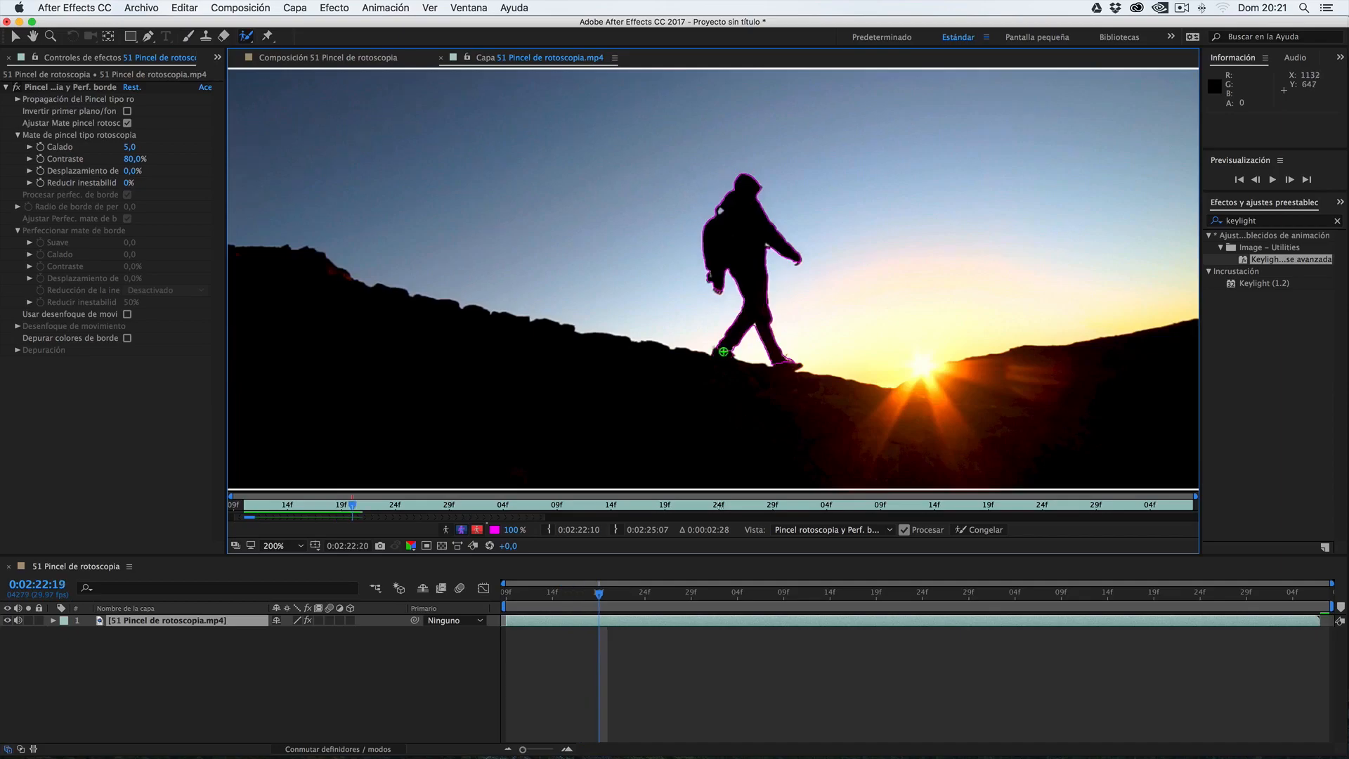
pyautogui.moveTo(718, 352); pyautogui.dragTo(794, 365)
# - Add the rear foot to the selection at 0:02:22:20 and continue checking the outline frame by frame to 0:02:22:23
pyautogui.press('pagedown')
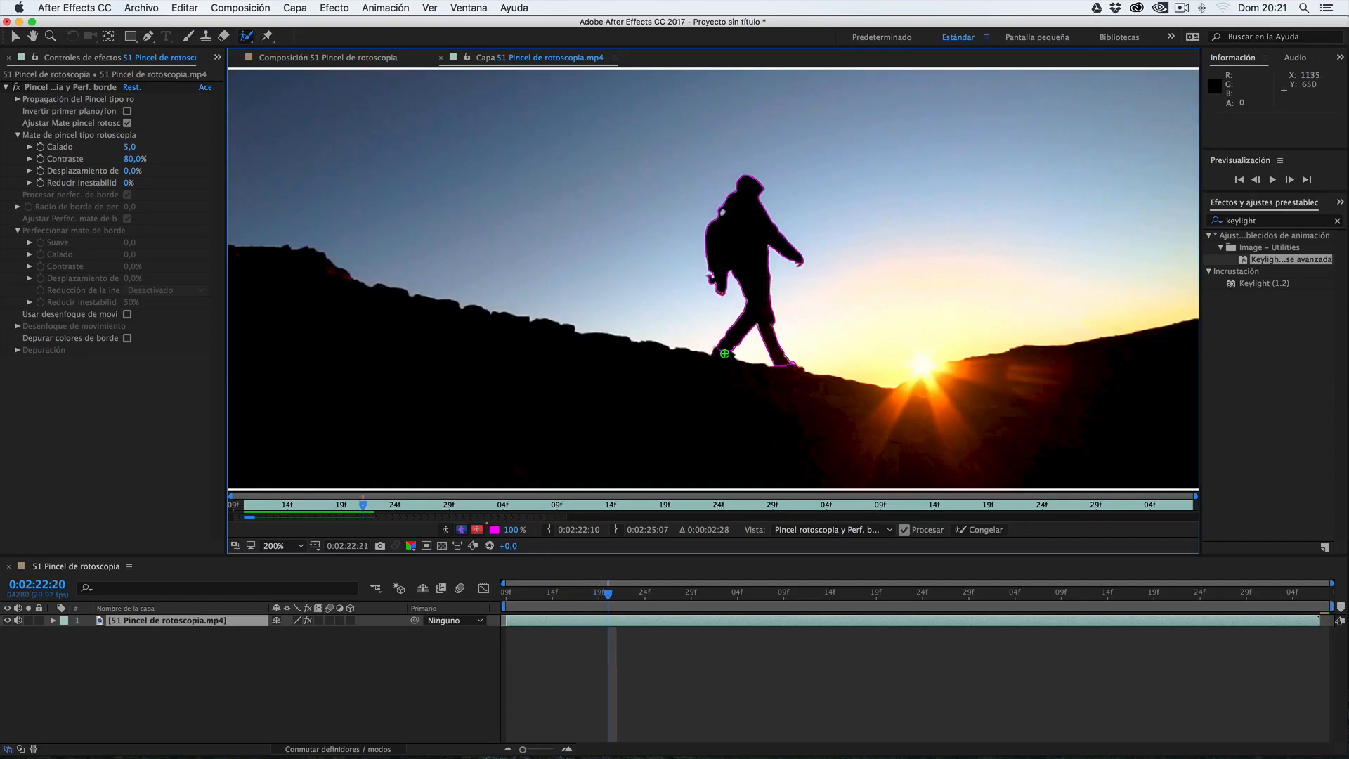
pyautogui.moveTo(722, 352); pyautogui.dragTo(723, 353)
pyautogui.press('pagedown')
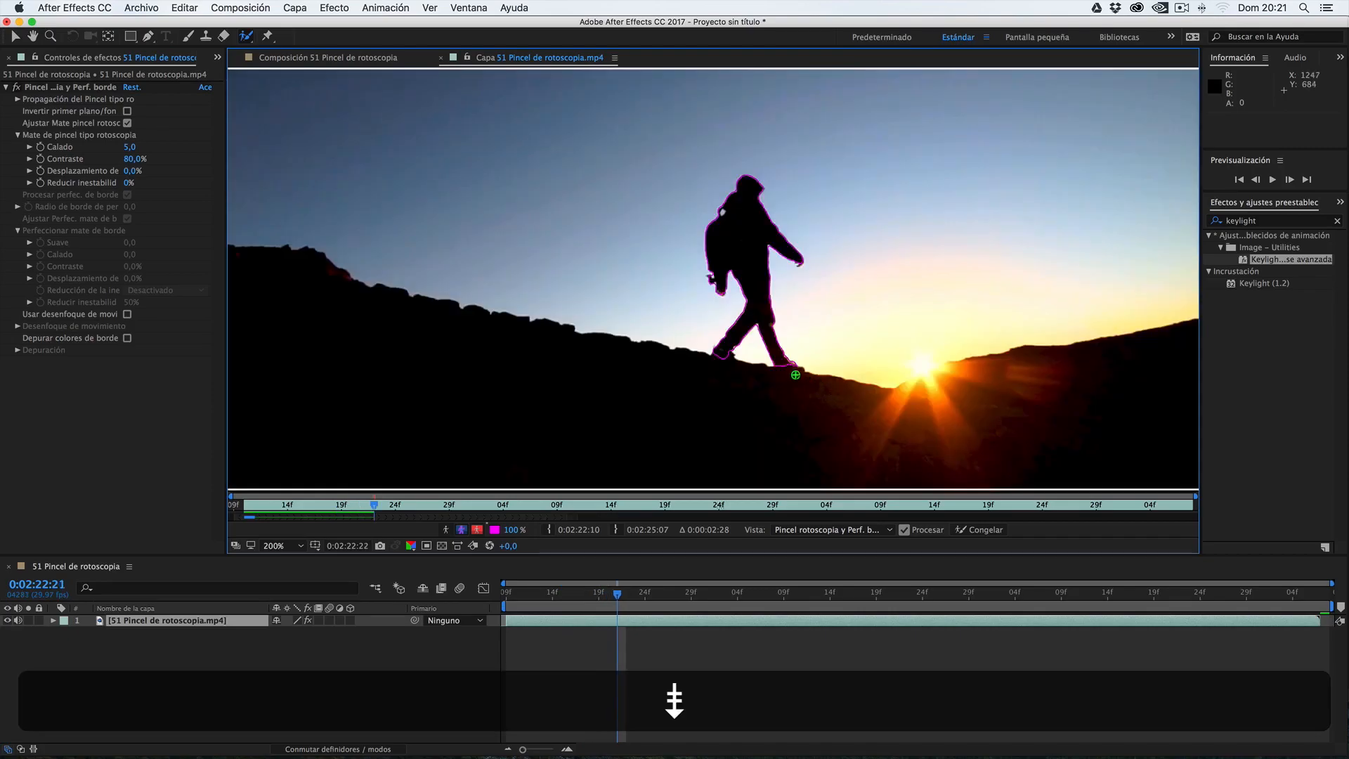
pyautogui.press('pagedown')
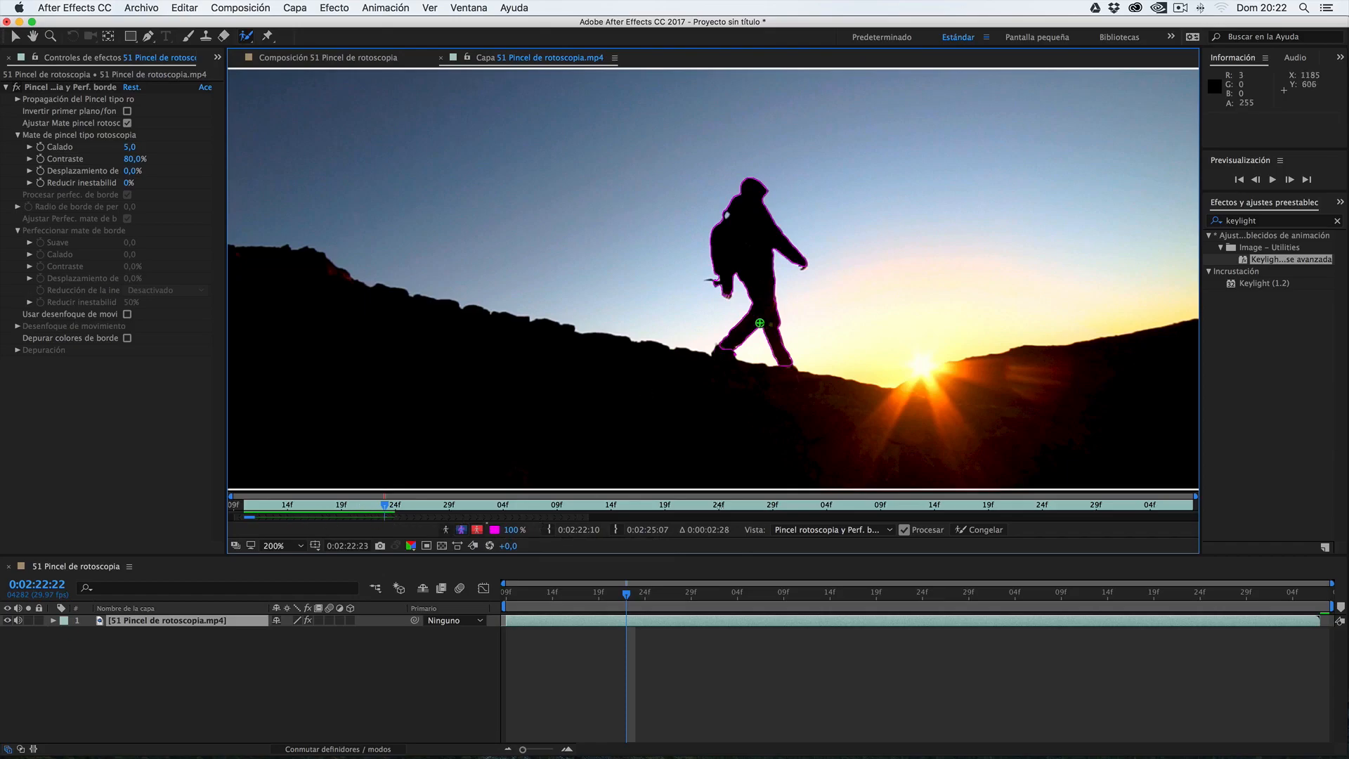
pyautogui.press('pagedown')
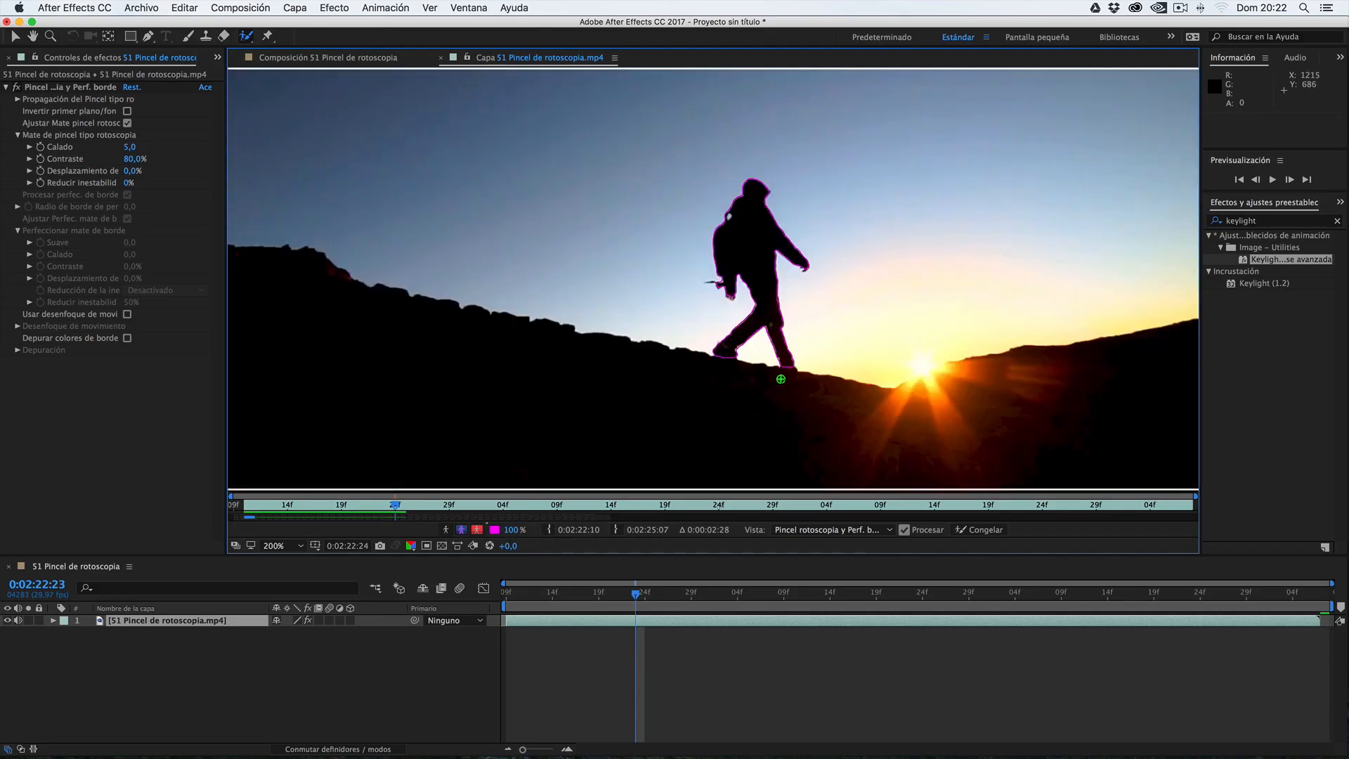
# - Propagate the roto selection frame by frame to 0:02:23:21 and paint the walker's front foot into it
pyautogui.press('pagedown')
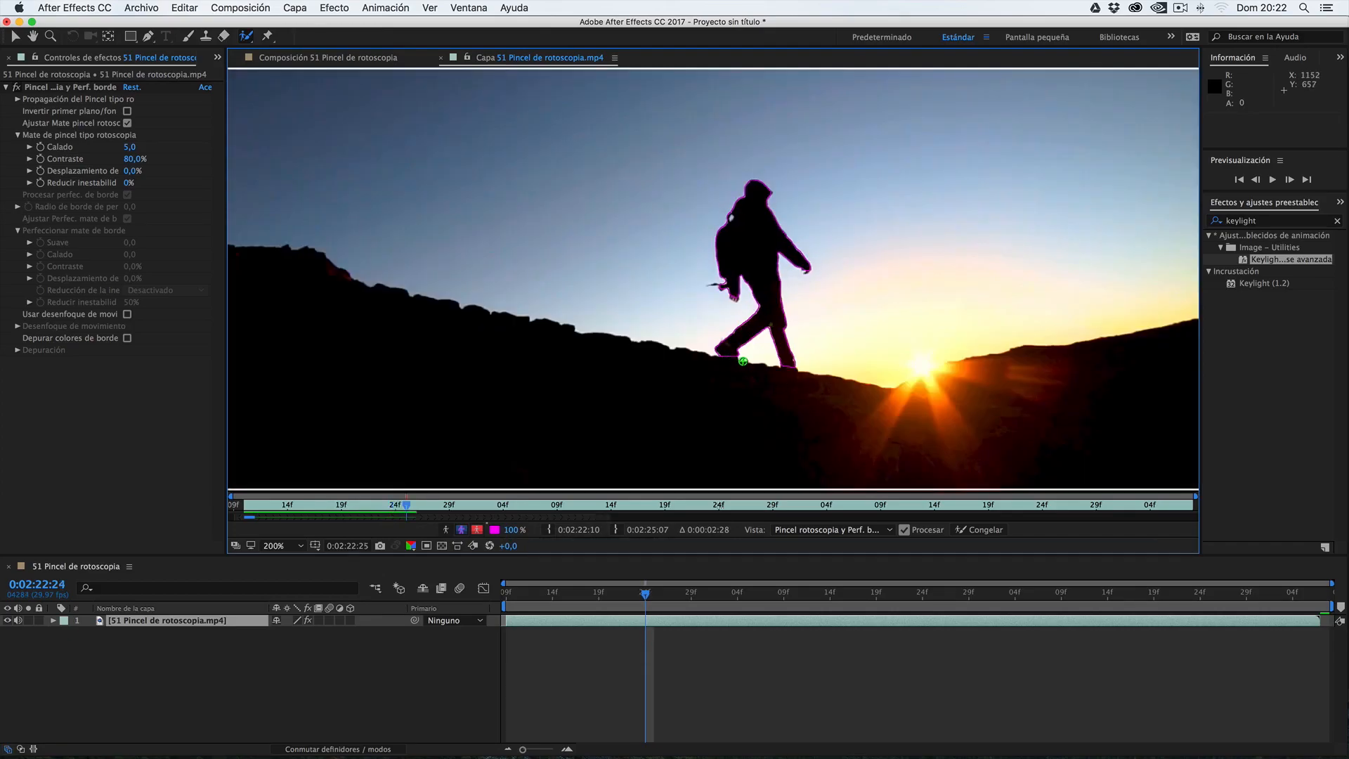
pyautogui.press('pagedown')
pyautogui.press('pagedown')
pyautogui.press('pagedown')
pyautogui.press('pagedown')
pyautogui.press('pagedown')
pyautogui.press('pagedown')
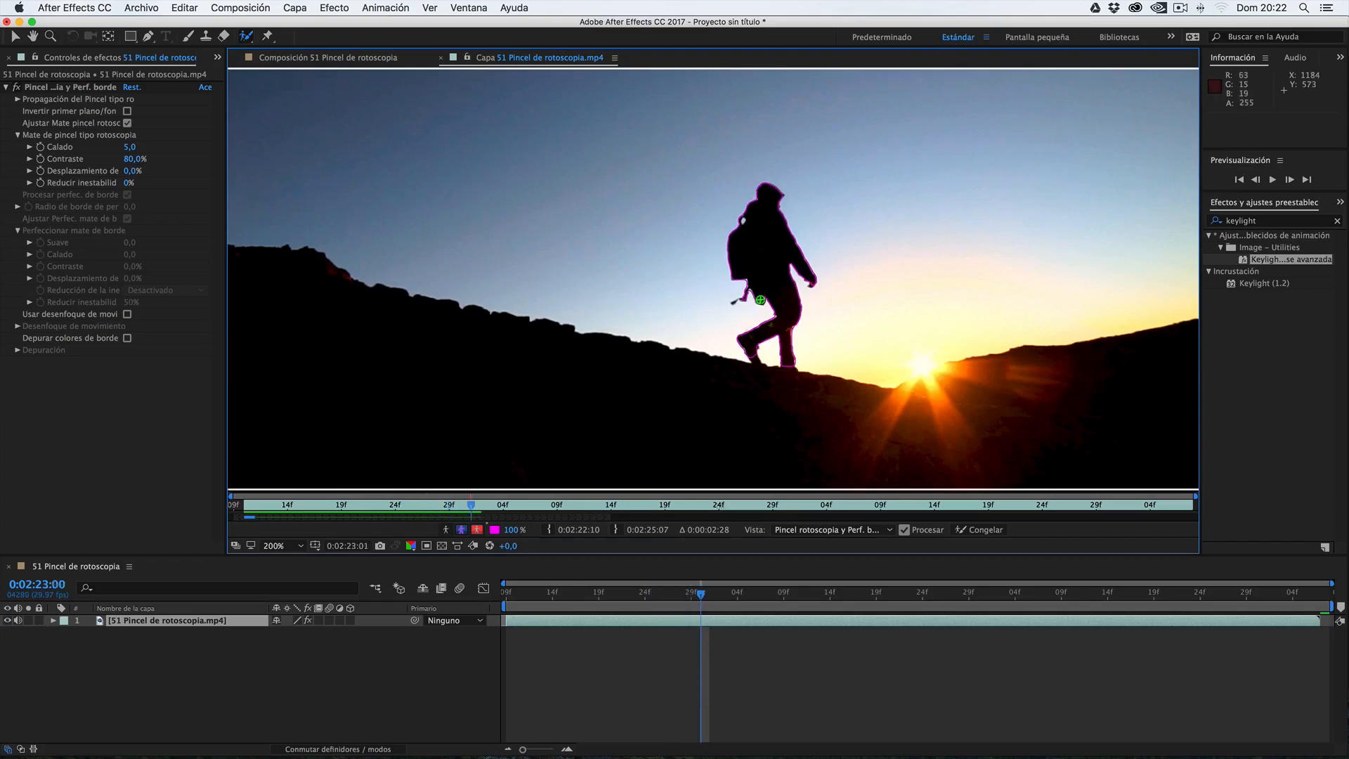
pyautogui.press('pagedown')
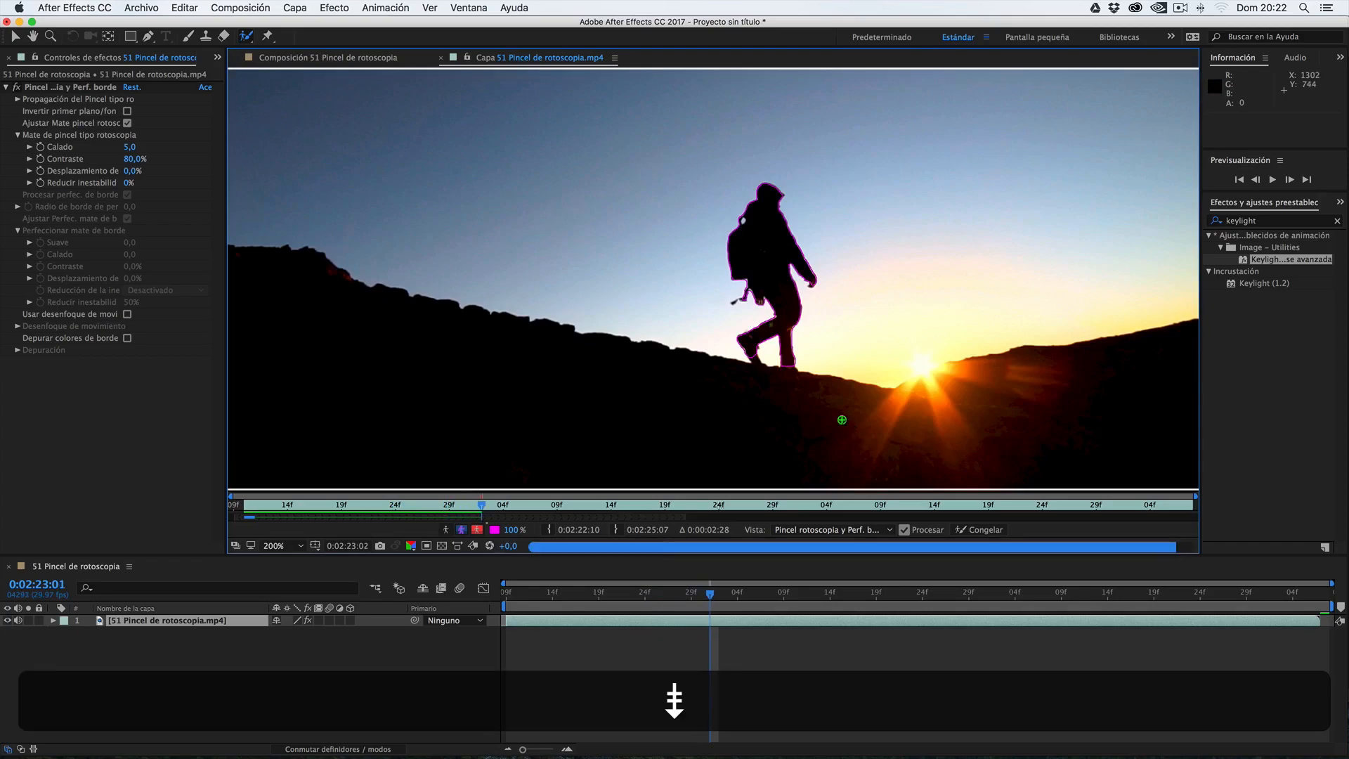
pyautogui.press('pagedown')
pyautogui.press('pagedown')
pyautogui.press('pagedown')
pyautogui.press('pagedown')
pyautogui.press('pagedown')
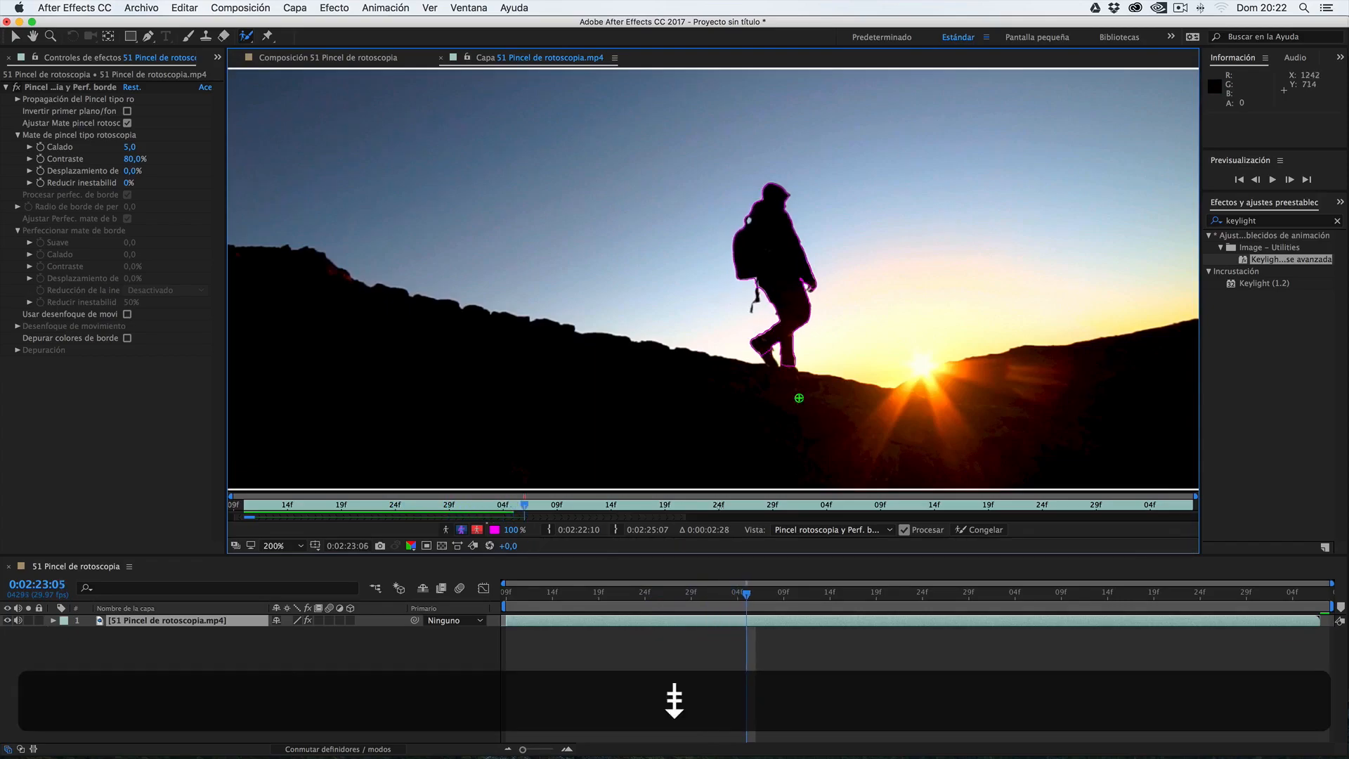
pyautogui.press('pagedown')
pyautogui.press('pagedown')
pyautogui.press('pagedown')
pyautogui.press('pagedown')
pyautogui.press('pagedown')
pyautogui.press('pagedown')
pyautogui.press('pagedown')
pyautogui.press('pagedown')
pyautogui.press('pagedown')
pyautogui.press('pagedown')
pyautogui.press('pagedown')
pyautogui.press('pagedown')
pyautogui.press('pagedown')
pyautogui.press('pagedown')
pyautogui.press('pagedown')
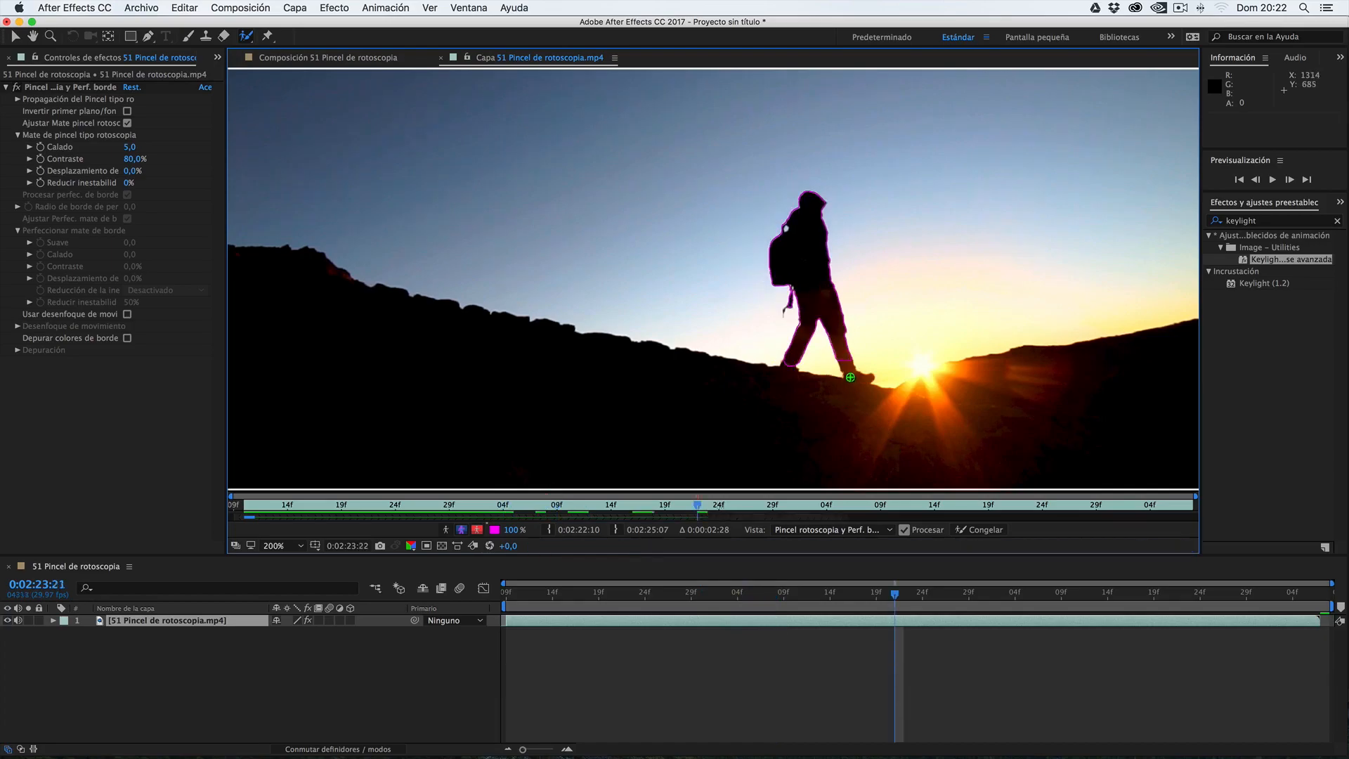
pyautogui.moveTo(846, 362); pyautogui.dragTo(858, 383)
# - Freeze and unfreeze the roto propagation, and end the work area at 0:02:23:21
pyautogui.click(985, 530)
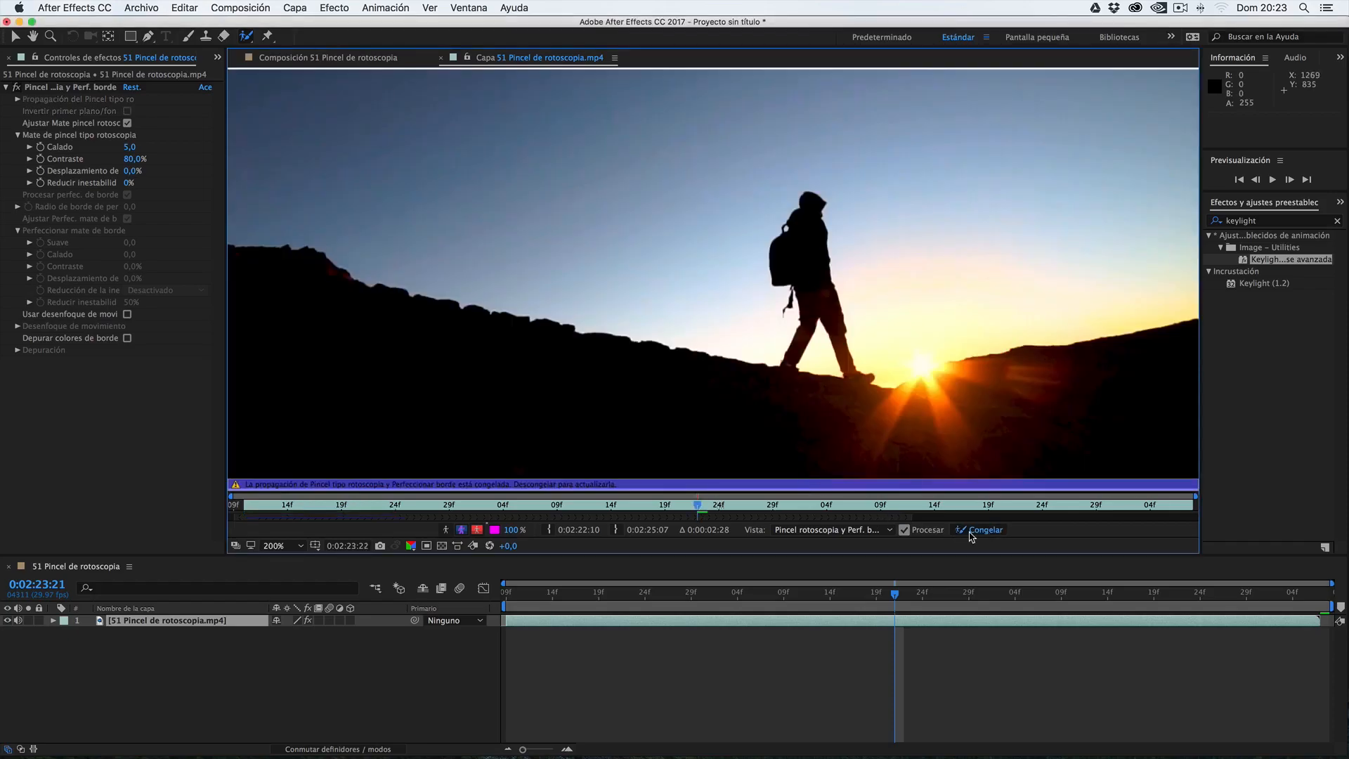
pyautogui.click(992, 536)
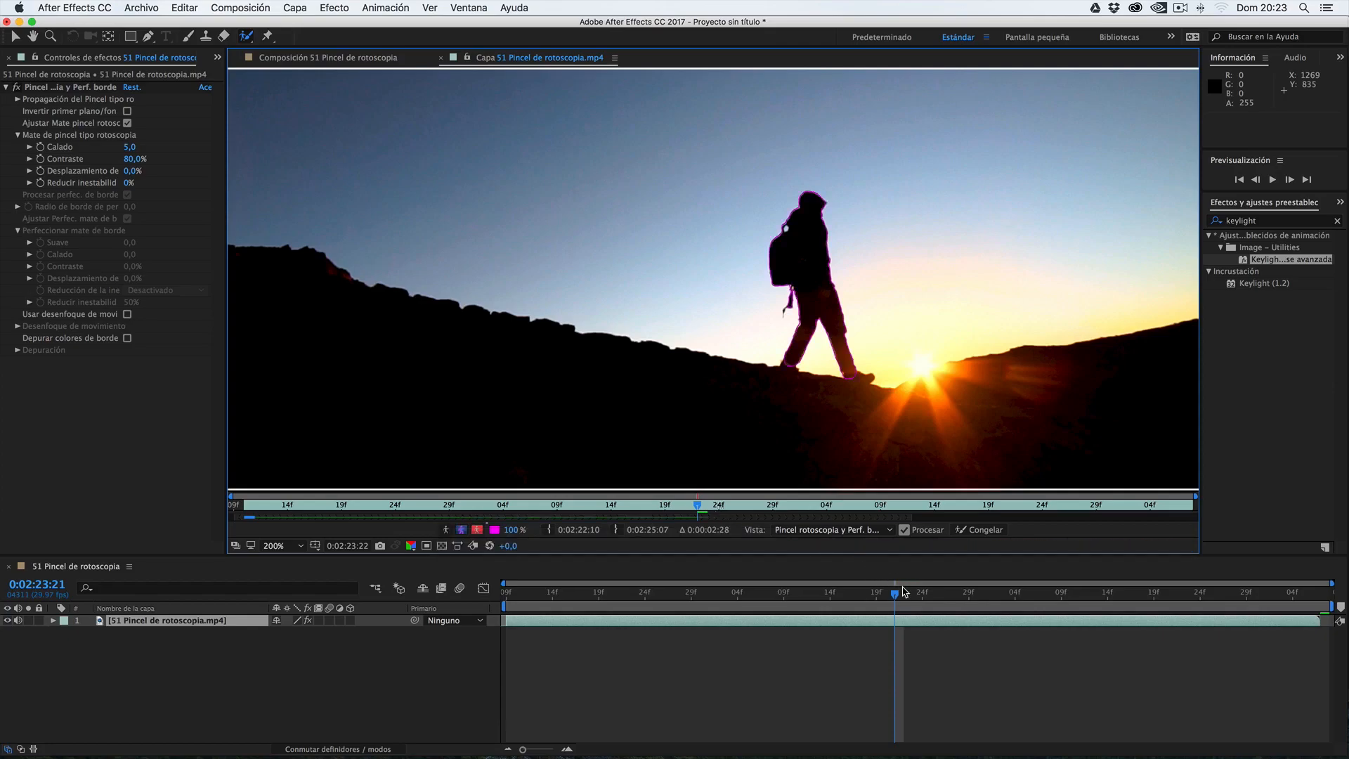
pyautogui.press('b')
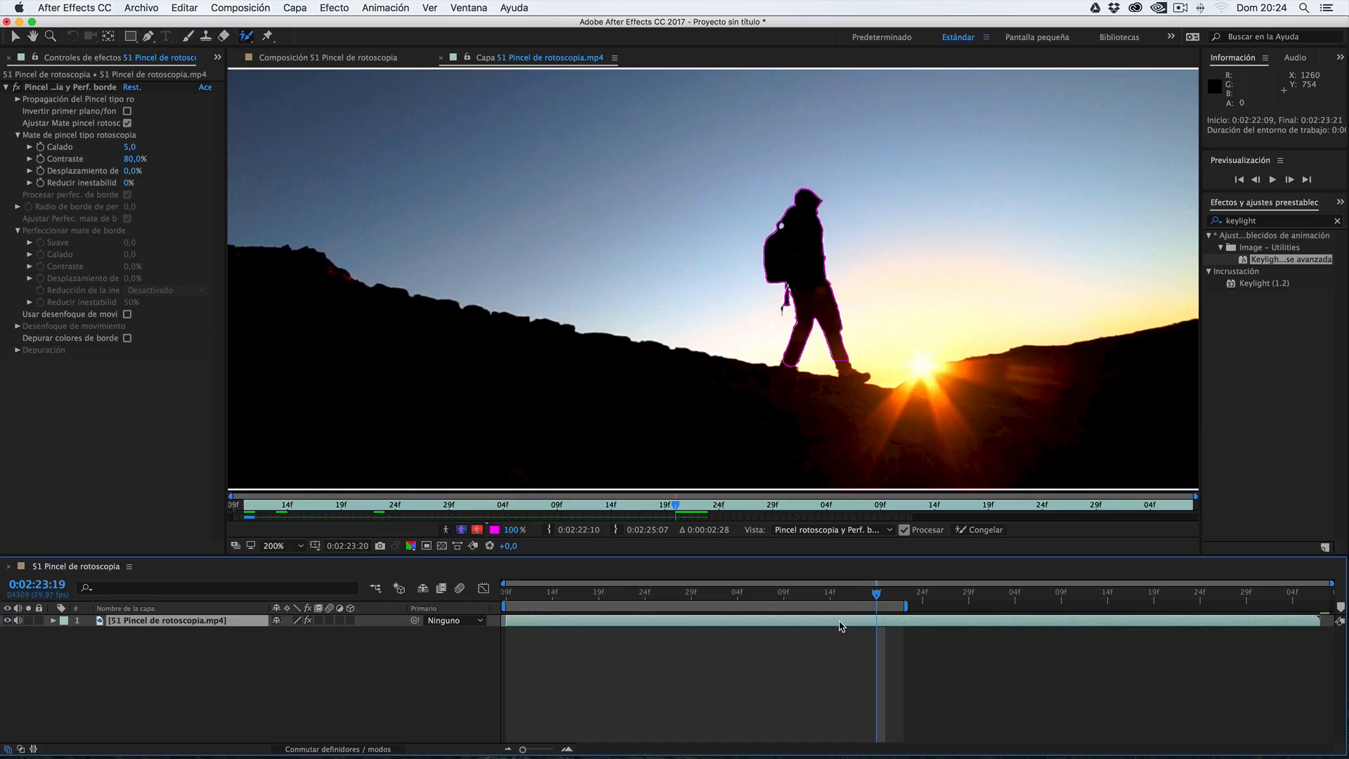
# - Paint a small Refine Edge stroke along the back of the walker's hood at 0:02:22:13
pyautogui.click(247, 39)
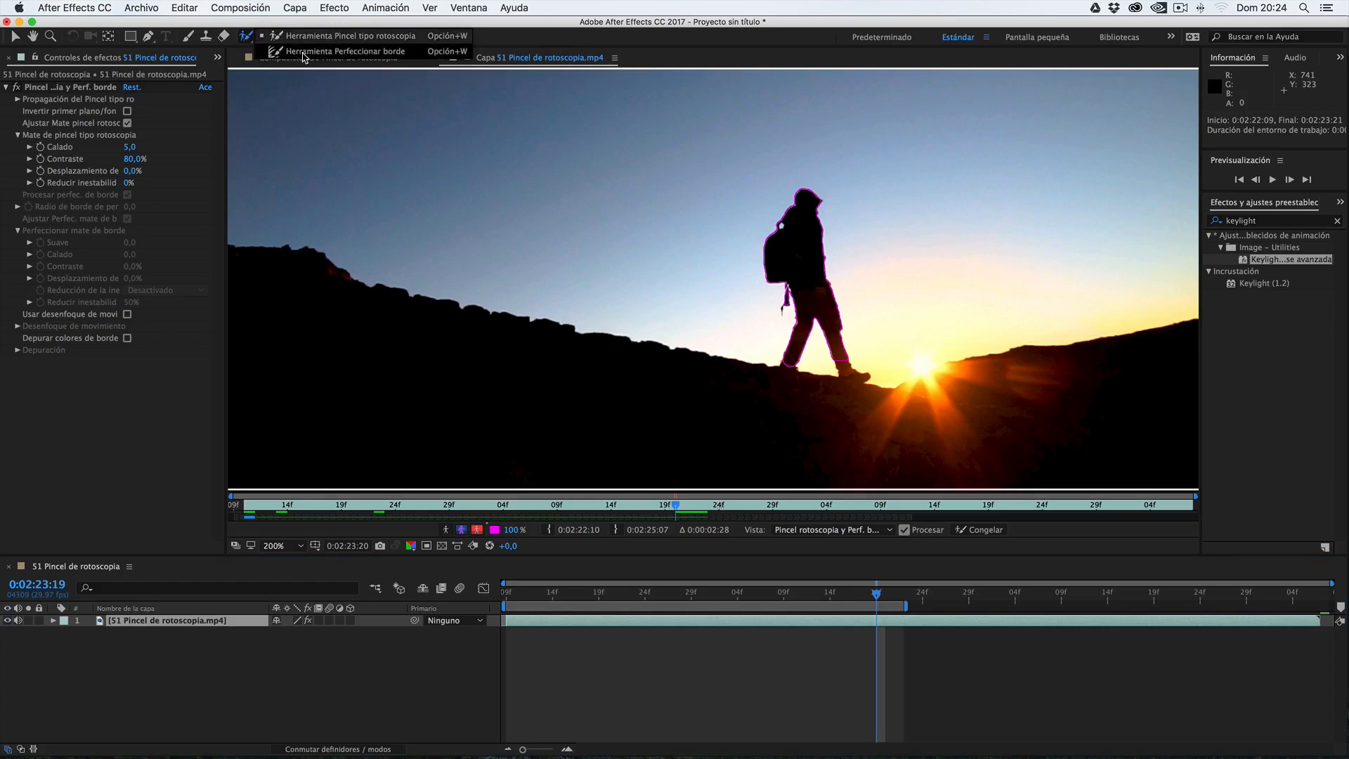
pyautogui.click(304, 53)
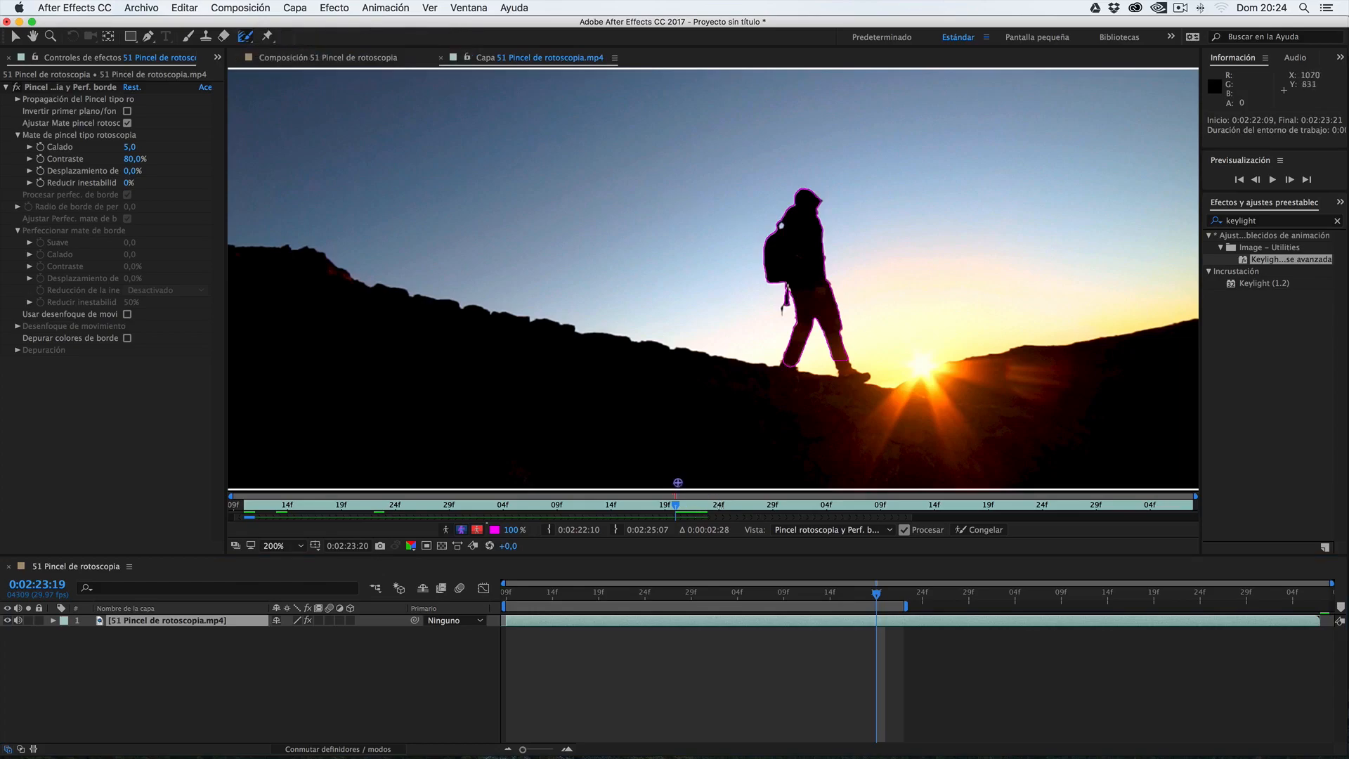
pyautogui.click(536, 596)
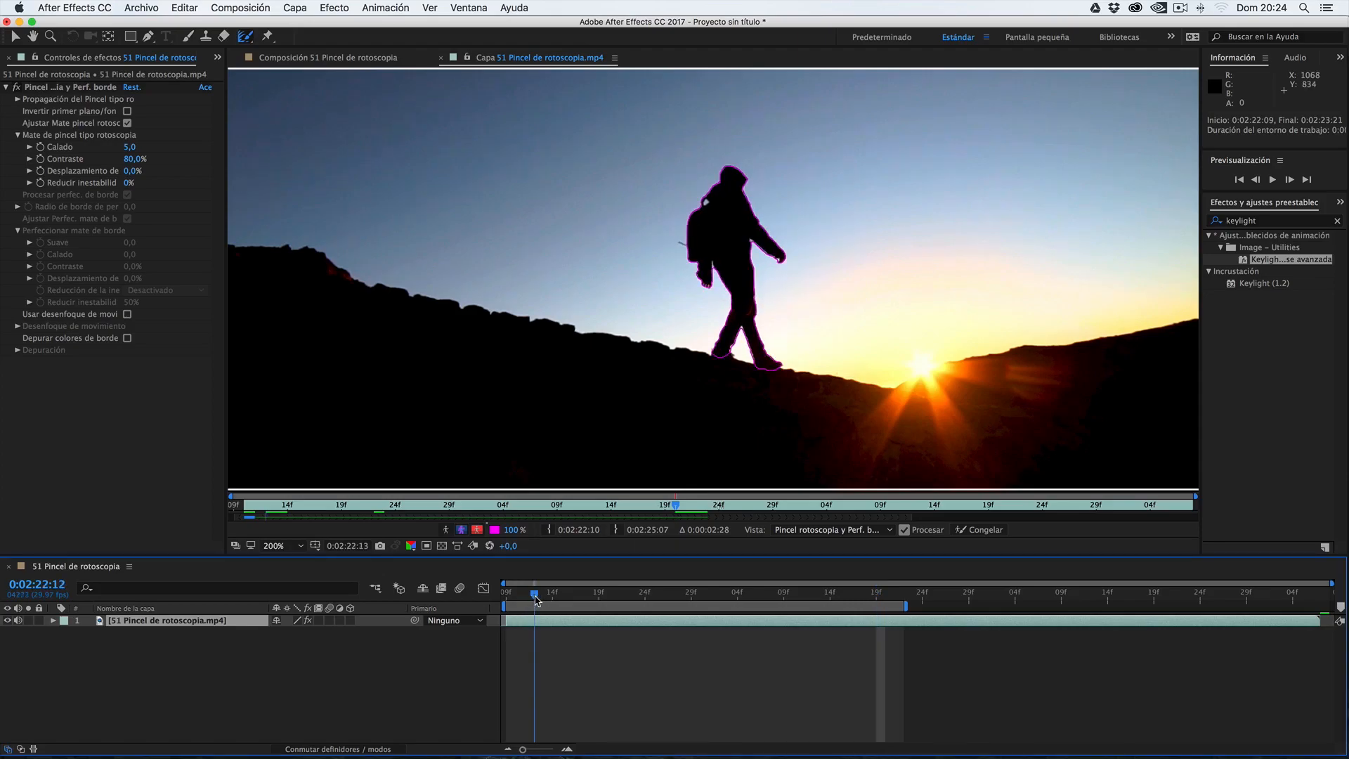
pyautogui.moveTo(537, 597); pyautogui.dragTo(542, 598)
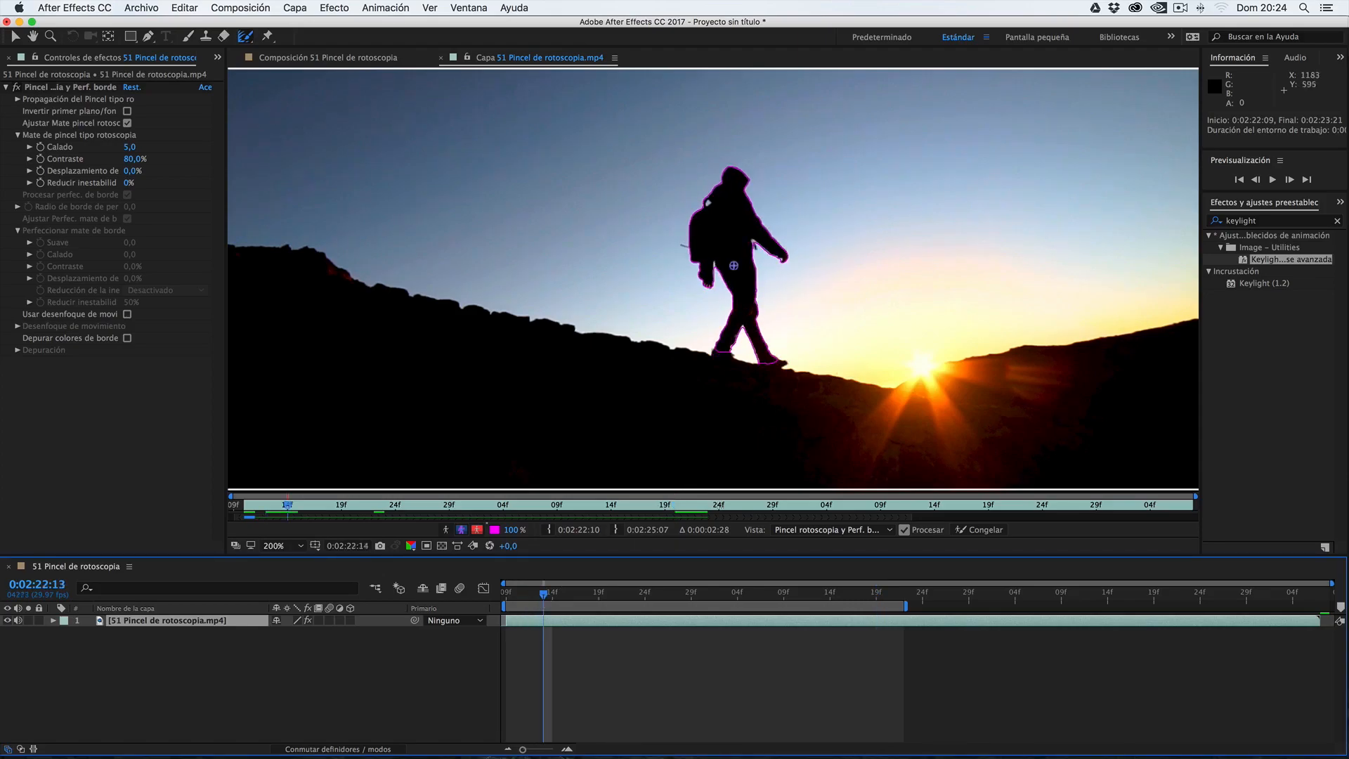
pyautogui.scroll(2, 721, 176)
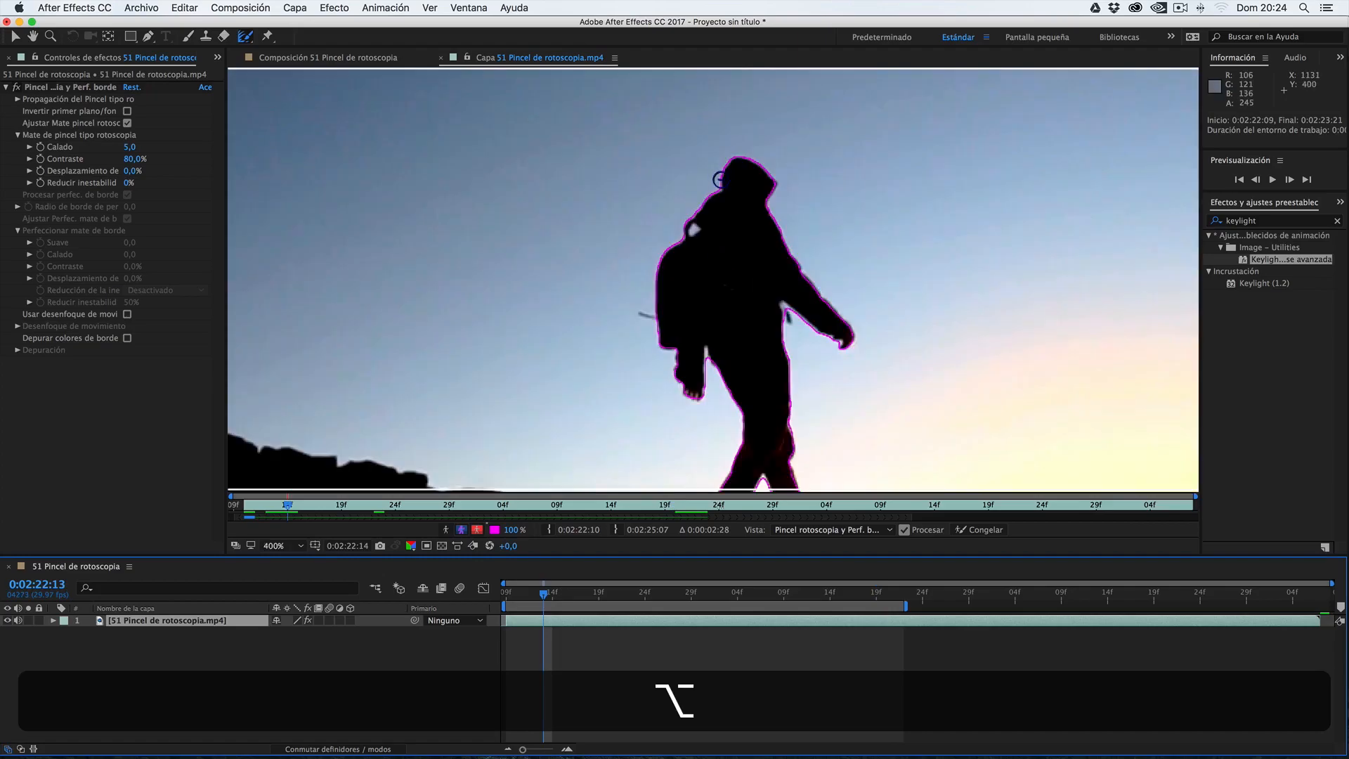
pyautogui.scroll(1, 717, 174)
pyautogui.scroll(-1, 716, 204)
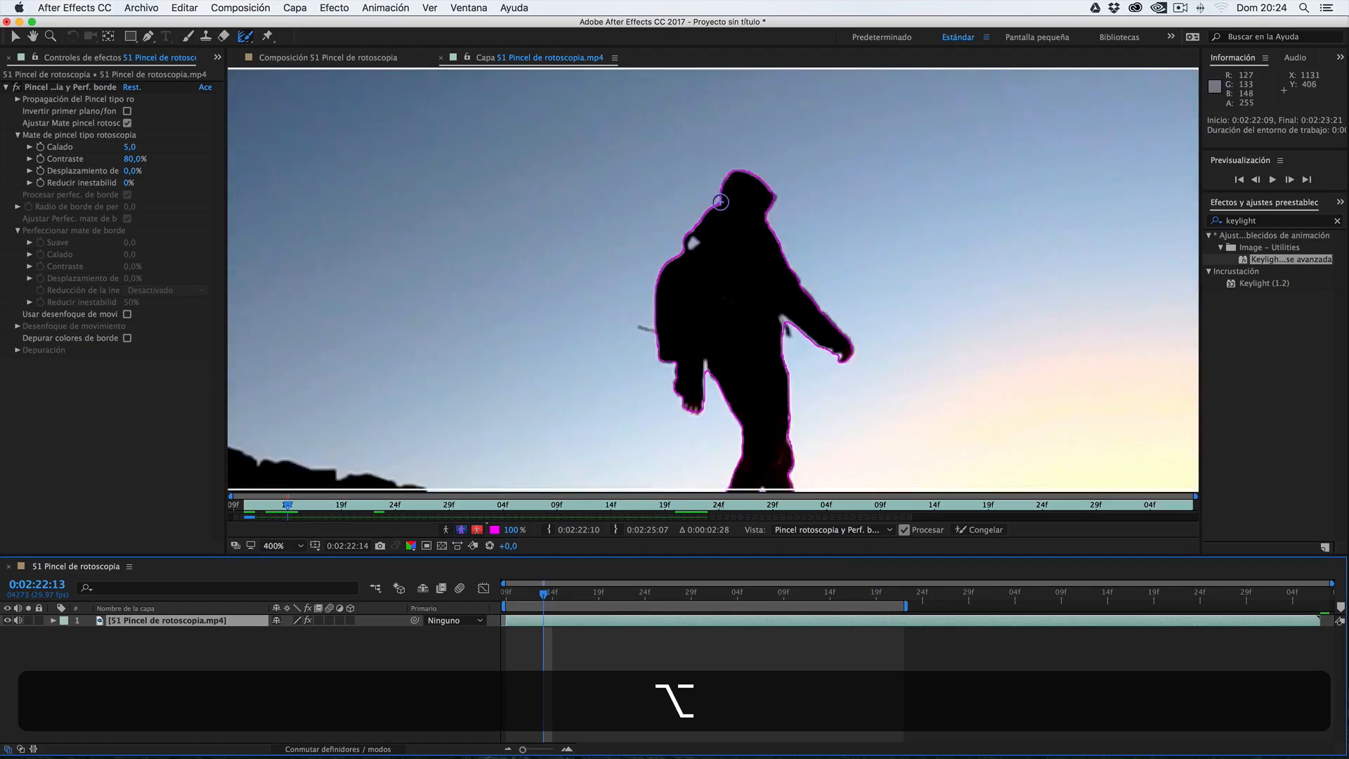
pyautogui.press('super')
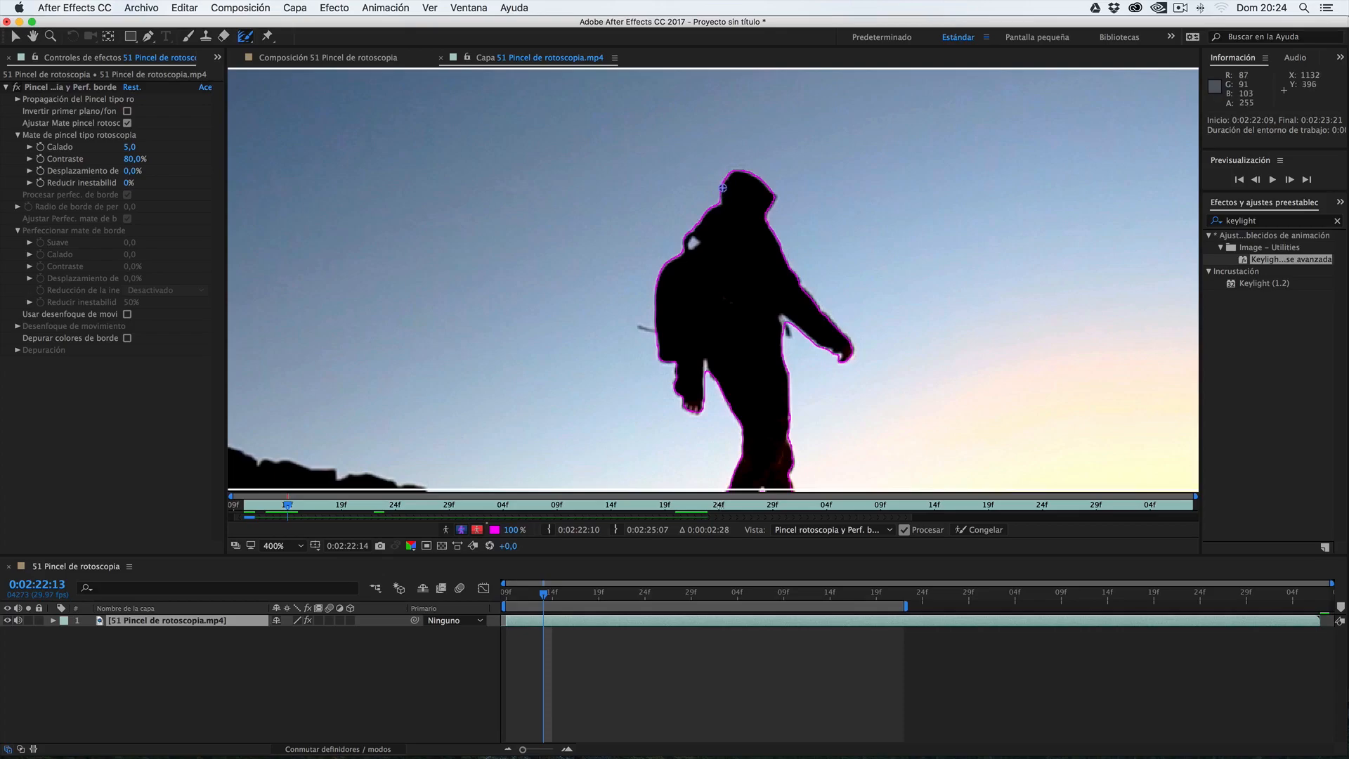
pyautogui.moveTo(719, 204); pyautogui.dragTo(719, 205)
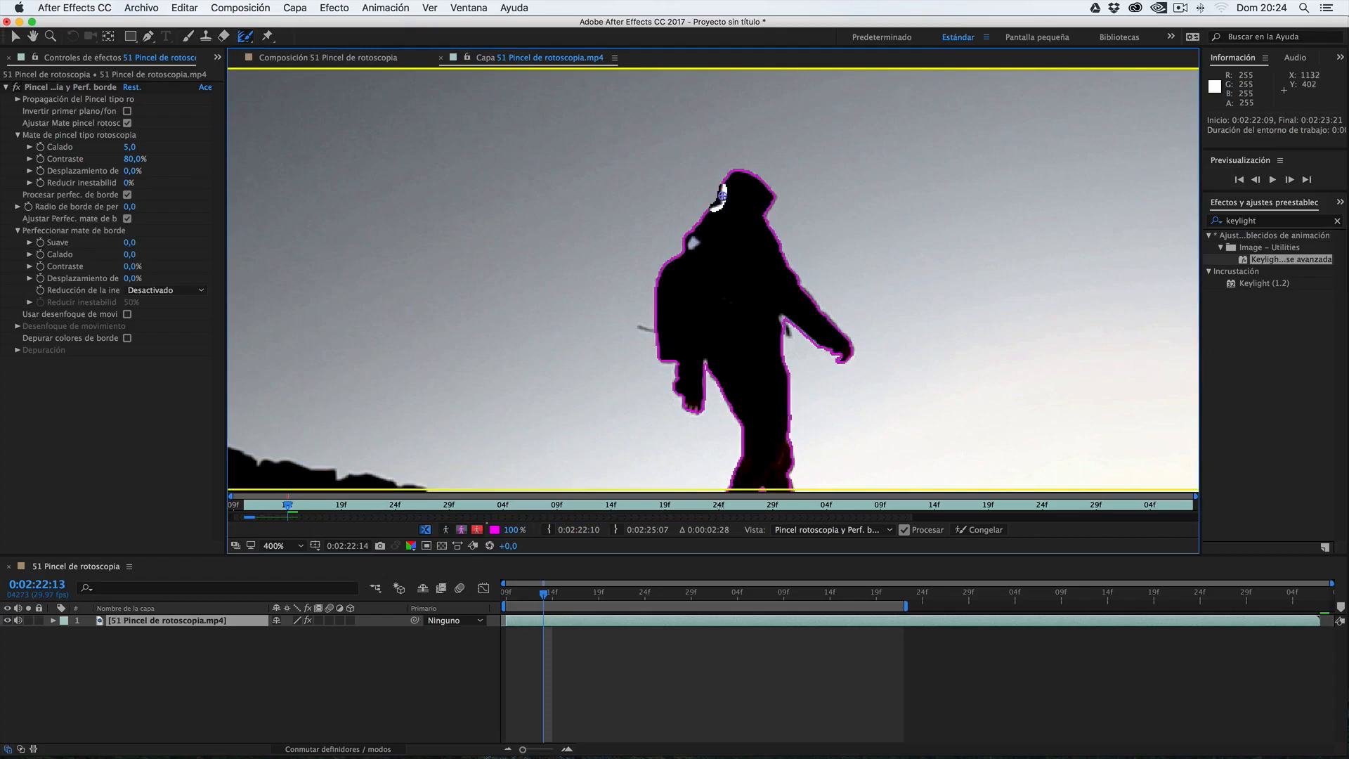
# - Show the matte as a red overlay and paint Refine Edge strokes around the hood, arms, backpack and leg
pyautogui.click(477, 531)
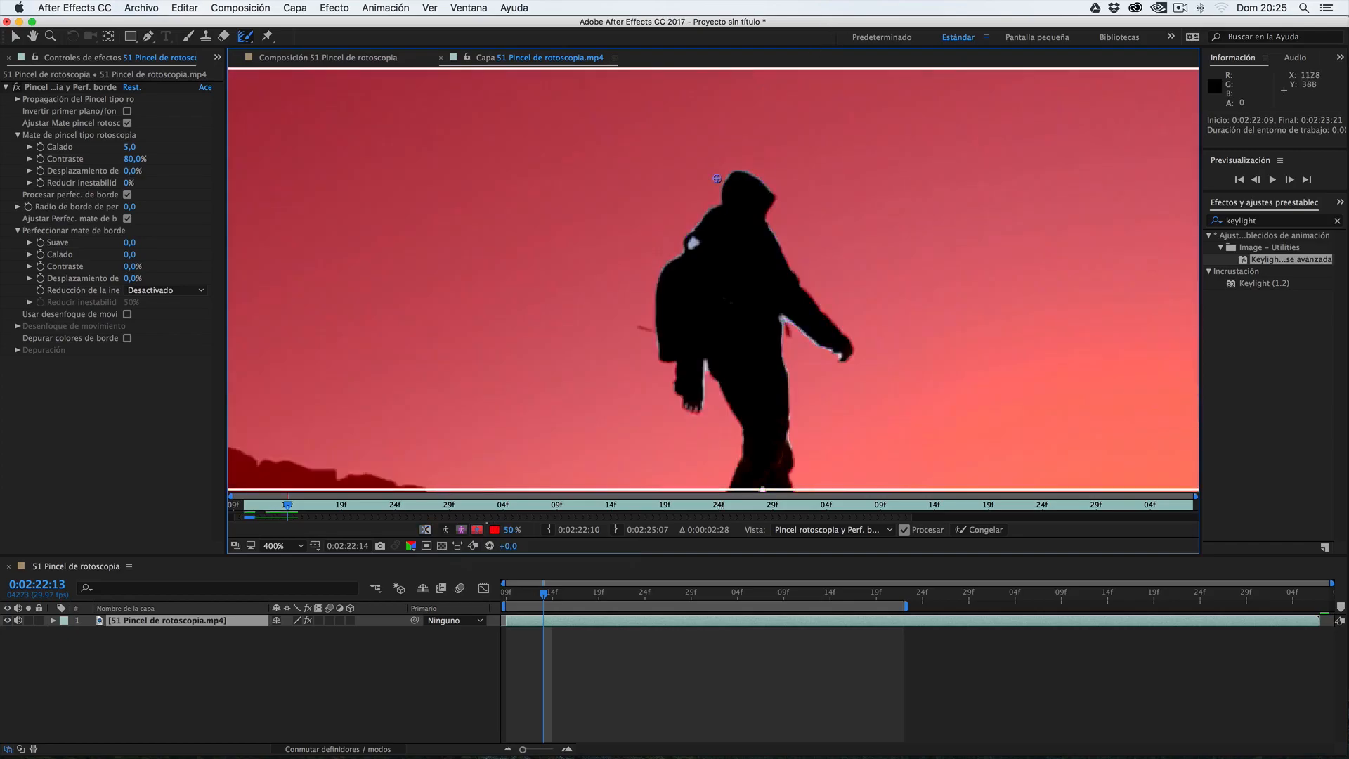
pyautogui.moveTo(720, 184)
pyautogui.mouseDown()
pyautogui.moveTo(737, 166)
pyautogui.moveTo(774, 185)
pyautogui.mouseUp()
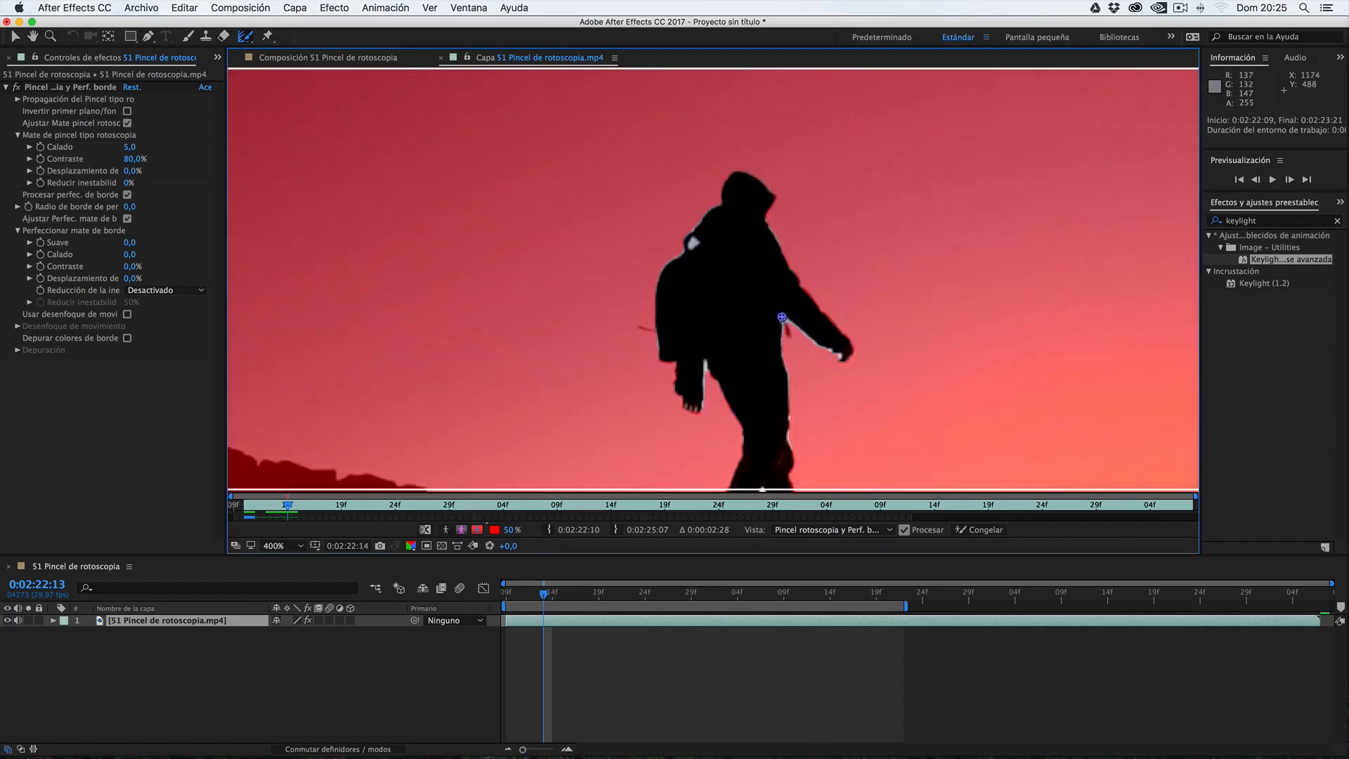
pyautogui.moveTo(782, 318); pyautogui.dragTo(844, 359)
pyautogui.moveTo(766, 221); pyautogui.dragTo(779, 247)
pyautogui.moveTo(778, 313); pyautogui.dragTo(783, 327)
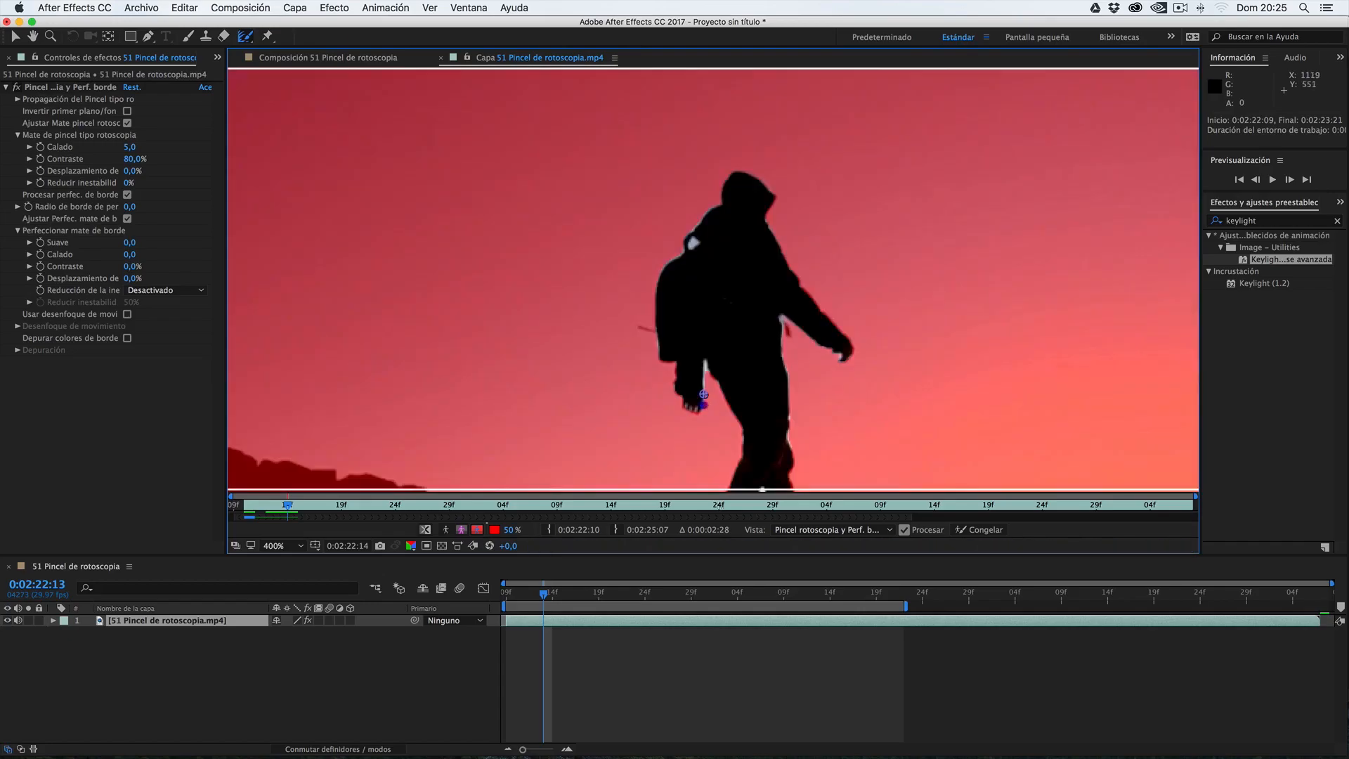
pyautogui.moveTo(703, 406); pyautogui.dragTo(703, 361)
pyautogui.moveTo(715, 206)
pyautogui.mouseDown()
pyautogui.moveTo(659, 280)
pyautogui.moveTo(659, 360)
pyautogui.mouseUp()
pyautogui.moveTo(788, 422); pyautogui.dragTo(787, 452)
# - Set the refined edge matte's Suave to 7,2 and Contraste to 32,0%
pyautogui.click(26, 91)
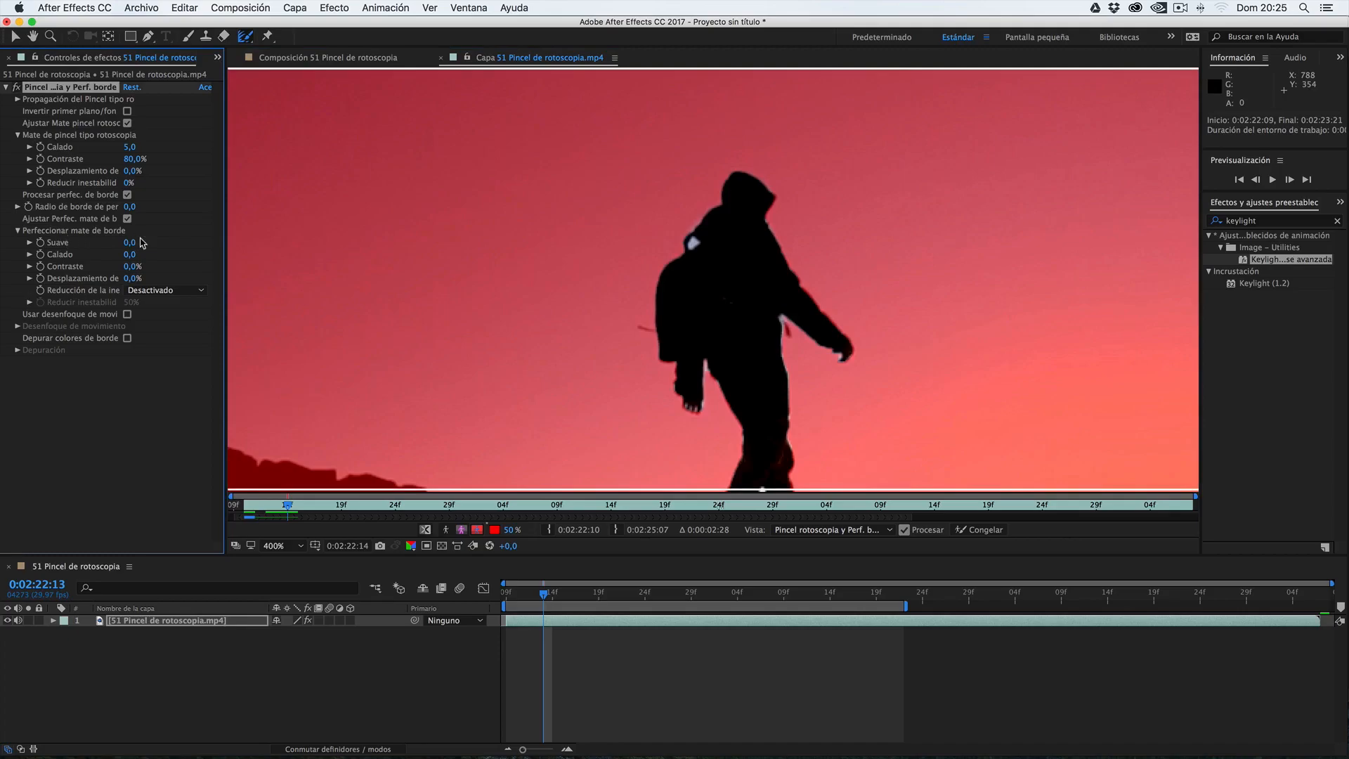
pyautogui.moveTo(129, 242); pyautogui.dragTo(184, 265)
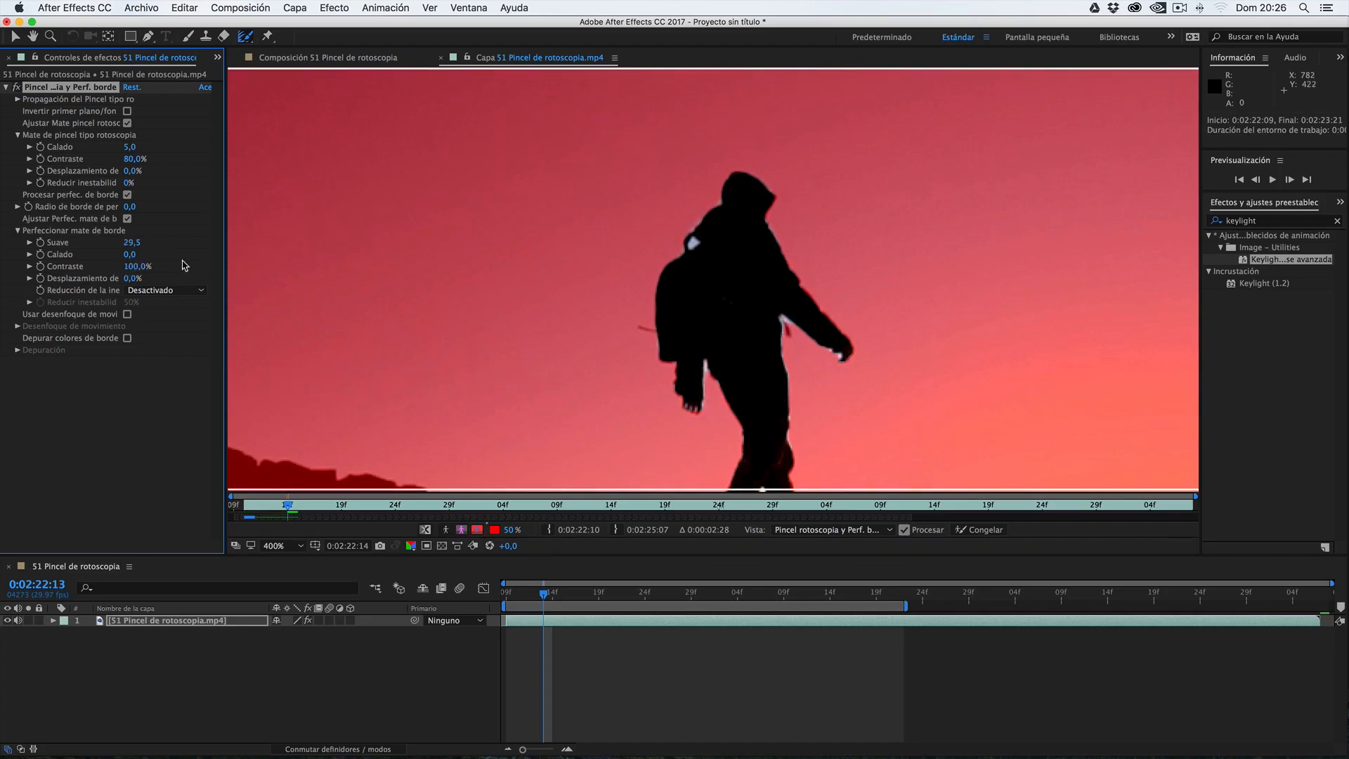
pyautogui.moveTo(131, 242); pyautogui.dragTo(27, 275)
pyautogui.moveTo(135, 267); pyautogui.dragTo(91, 281)
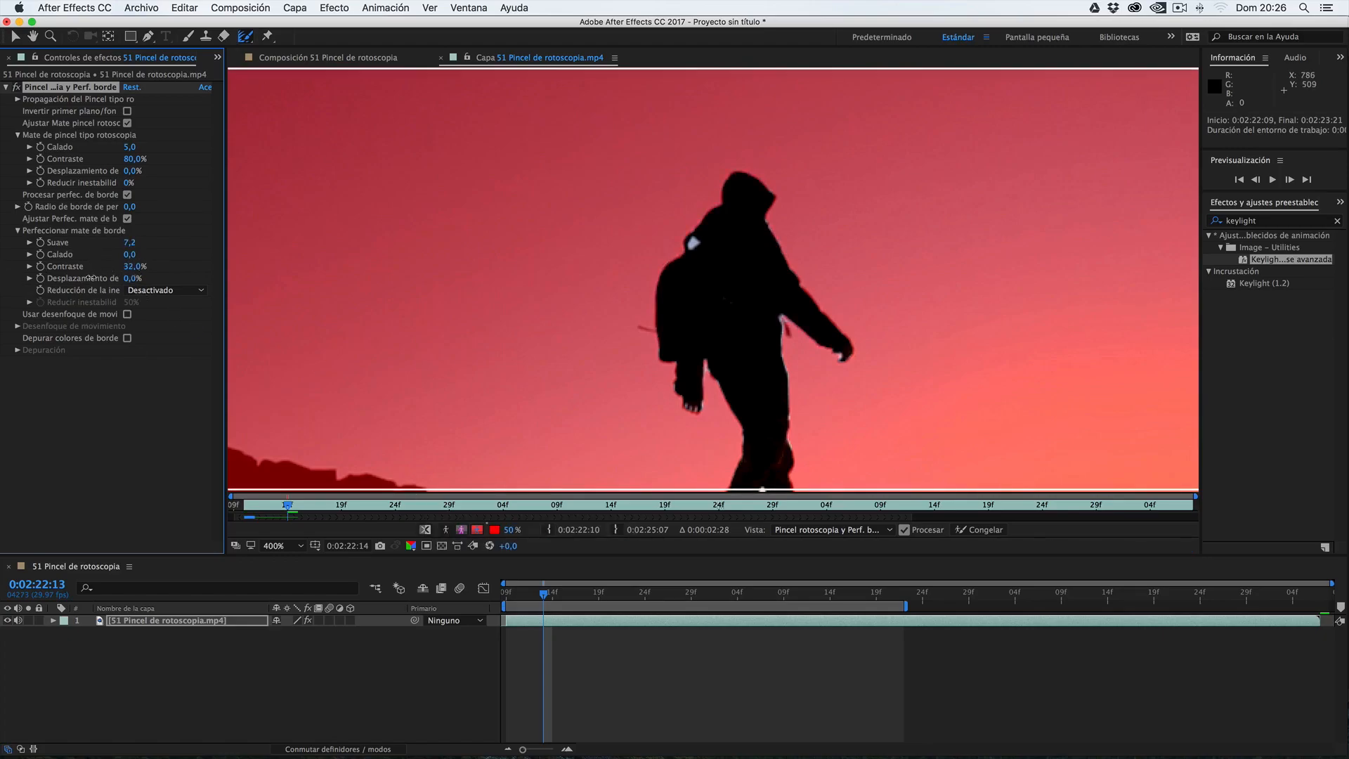
pyautogui.click(133, 267)
pyautogui.click(420, 650)
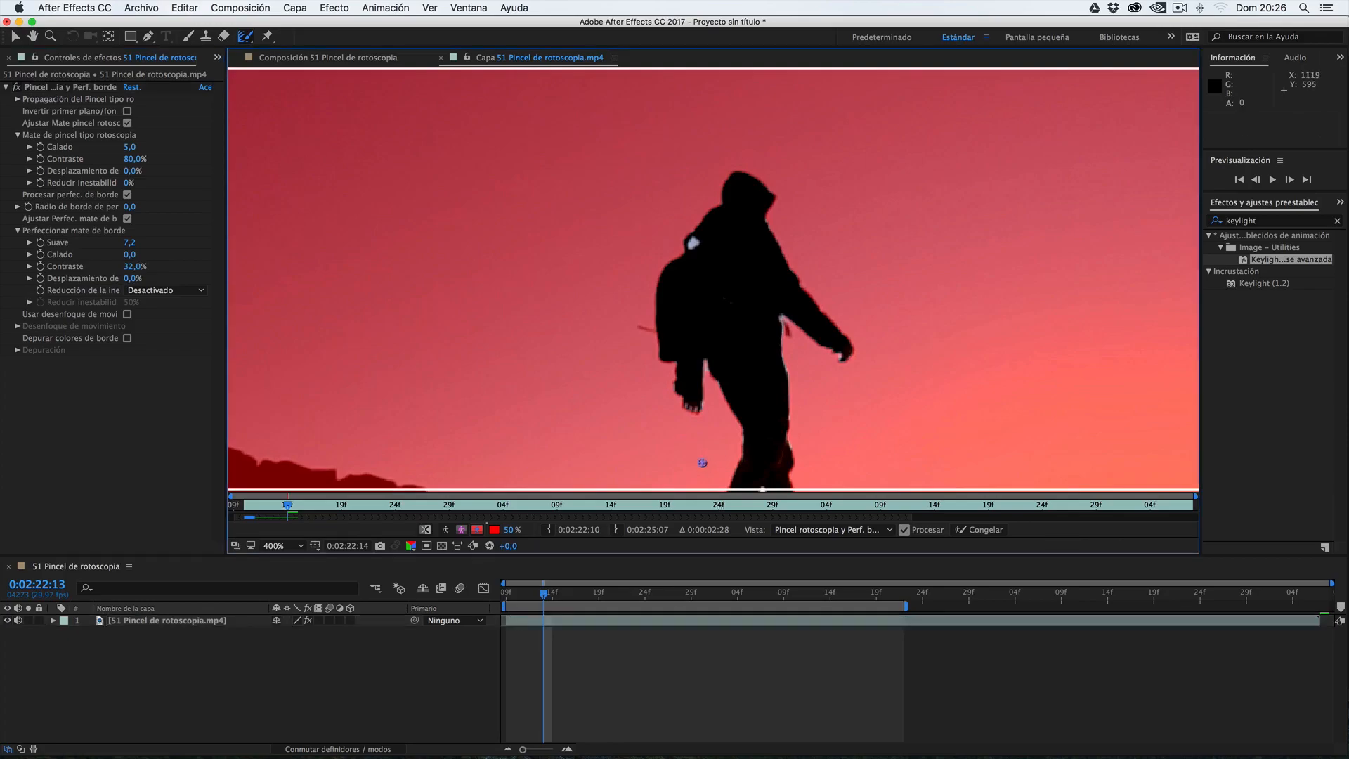
# - Compare the composition's cutout with the layer's ninguno view, and restore the Pincel rotoscopia y Perf. borde view
pyautogui.click(287, 62)
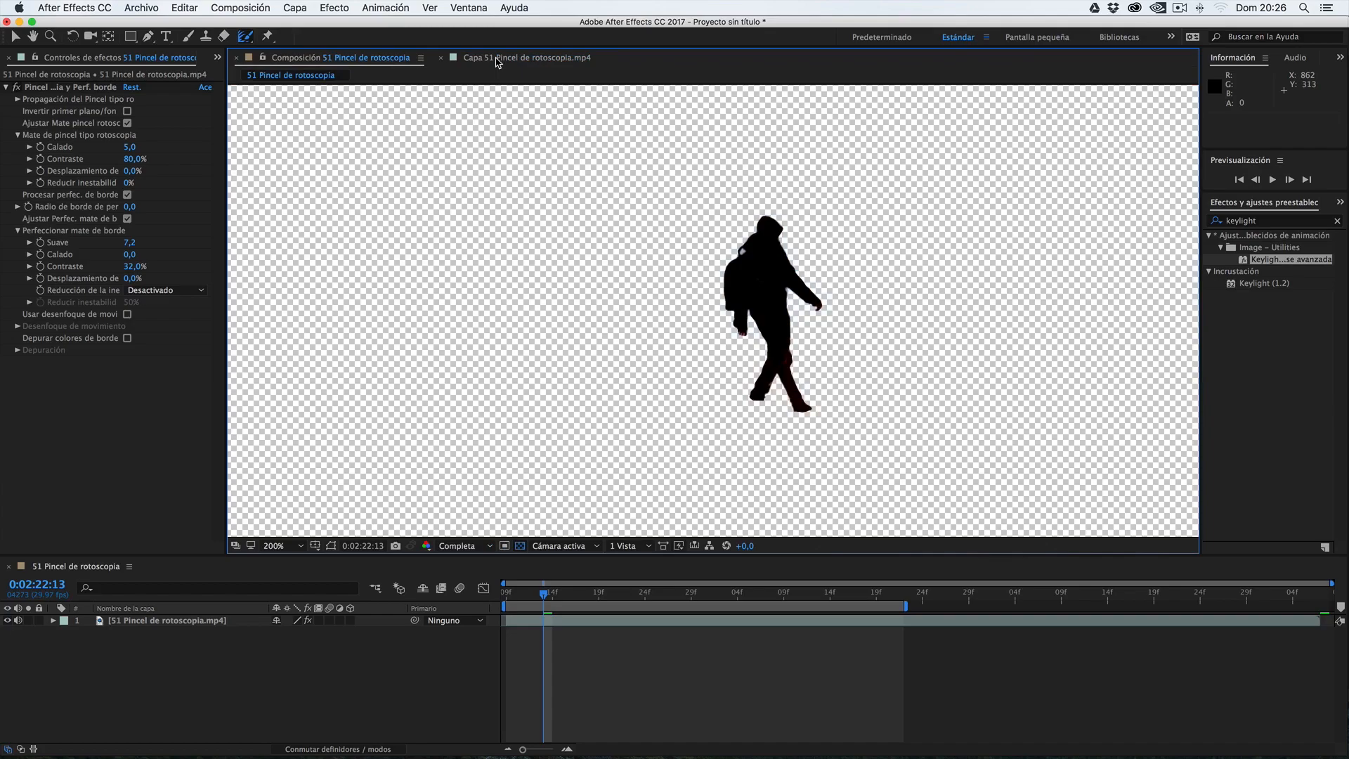
pyautogui.click(510, 58)
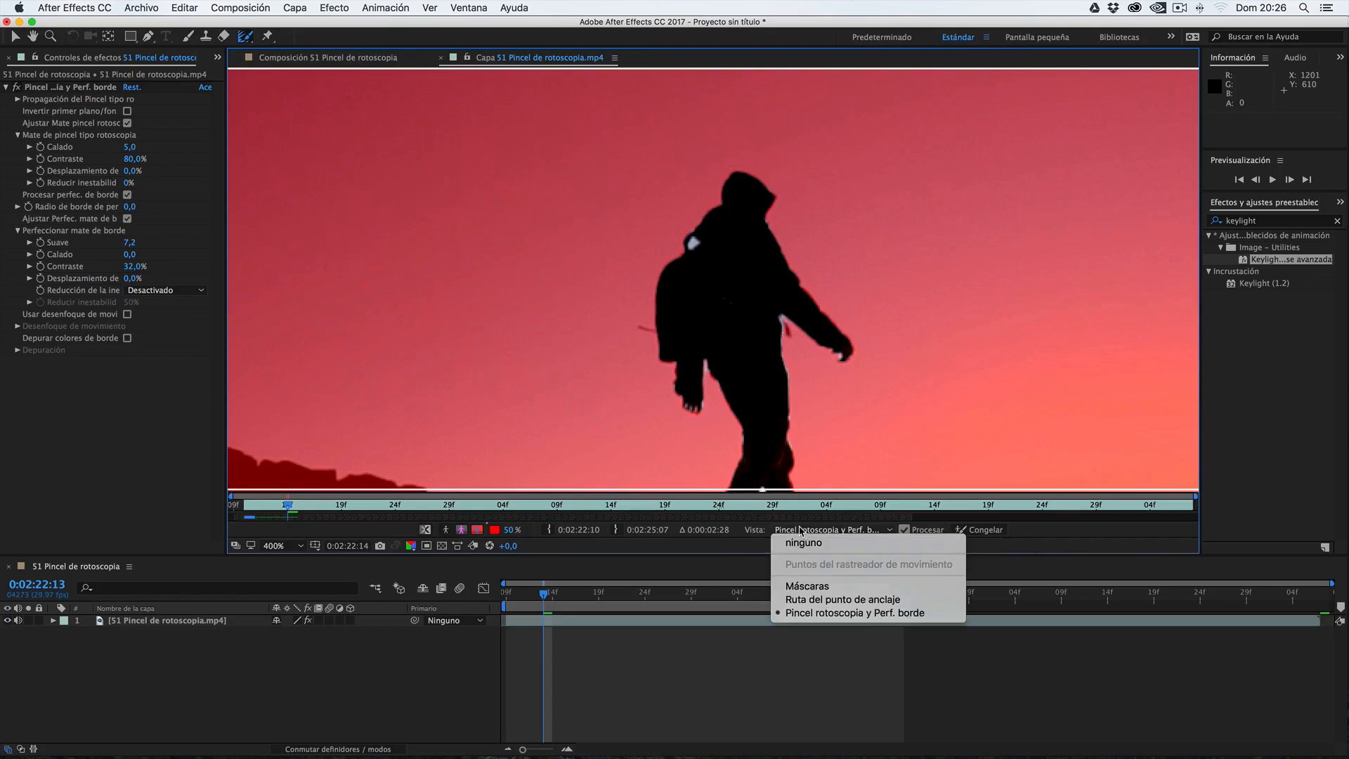
pyautogui.click(799, 545)
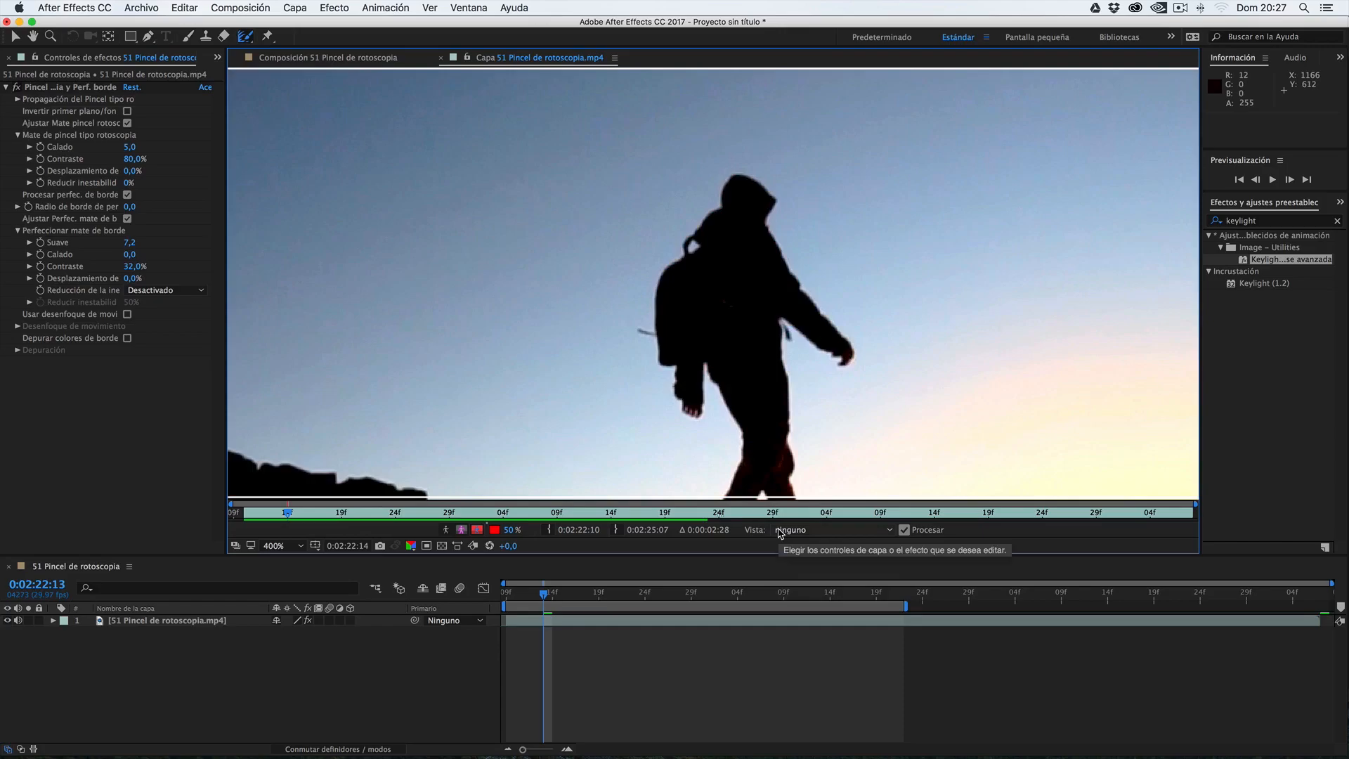
pyautogui.click(780, 531)
pyautogui.click(812, 615)
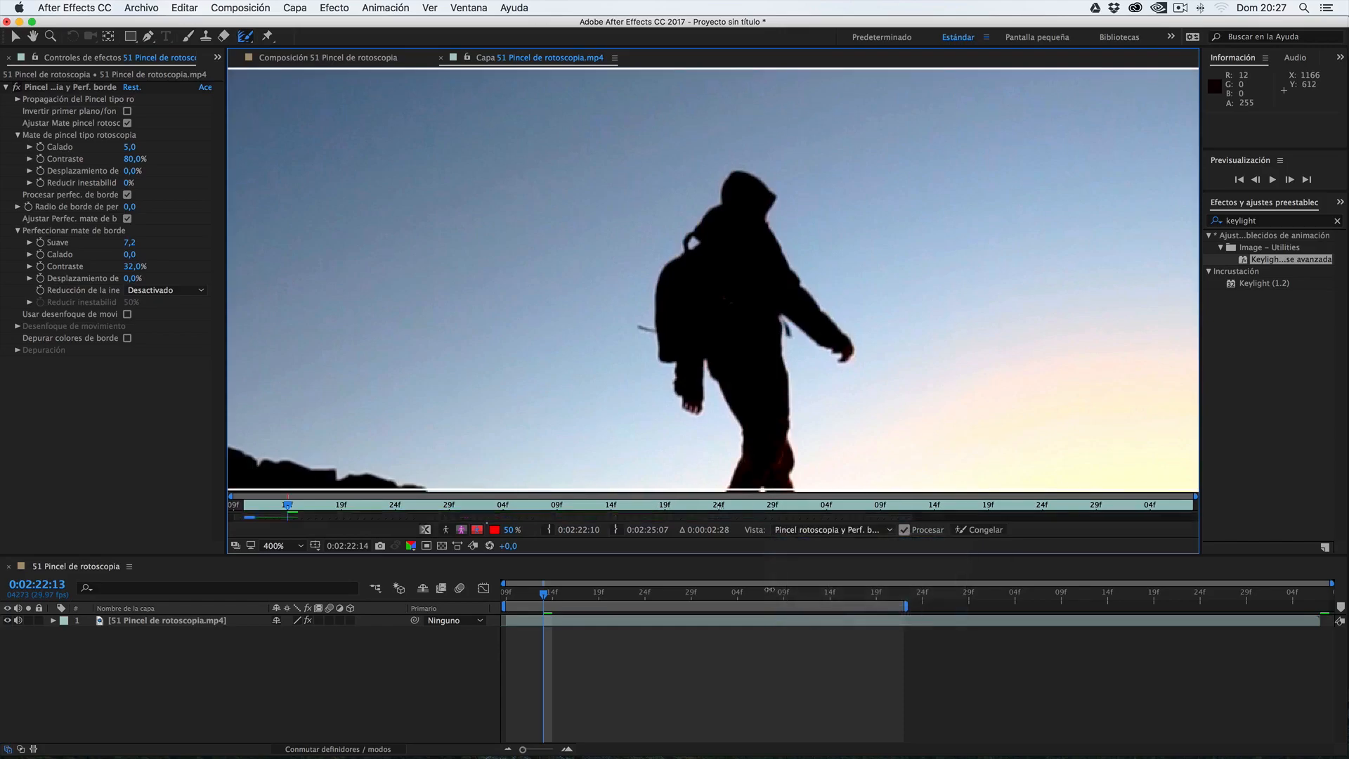
# - Set the composition's preview resolution to Tercio and check the cutout at 0:02:22:21
pyautogui.click(323, 58)
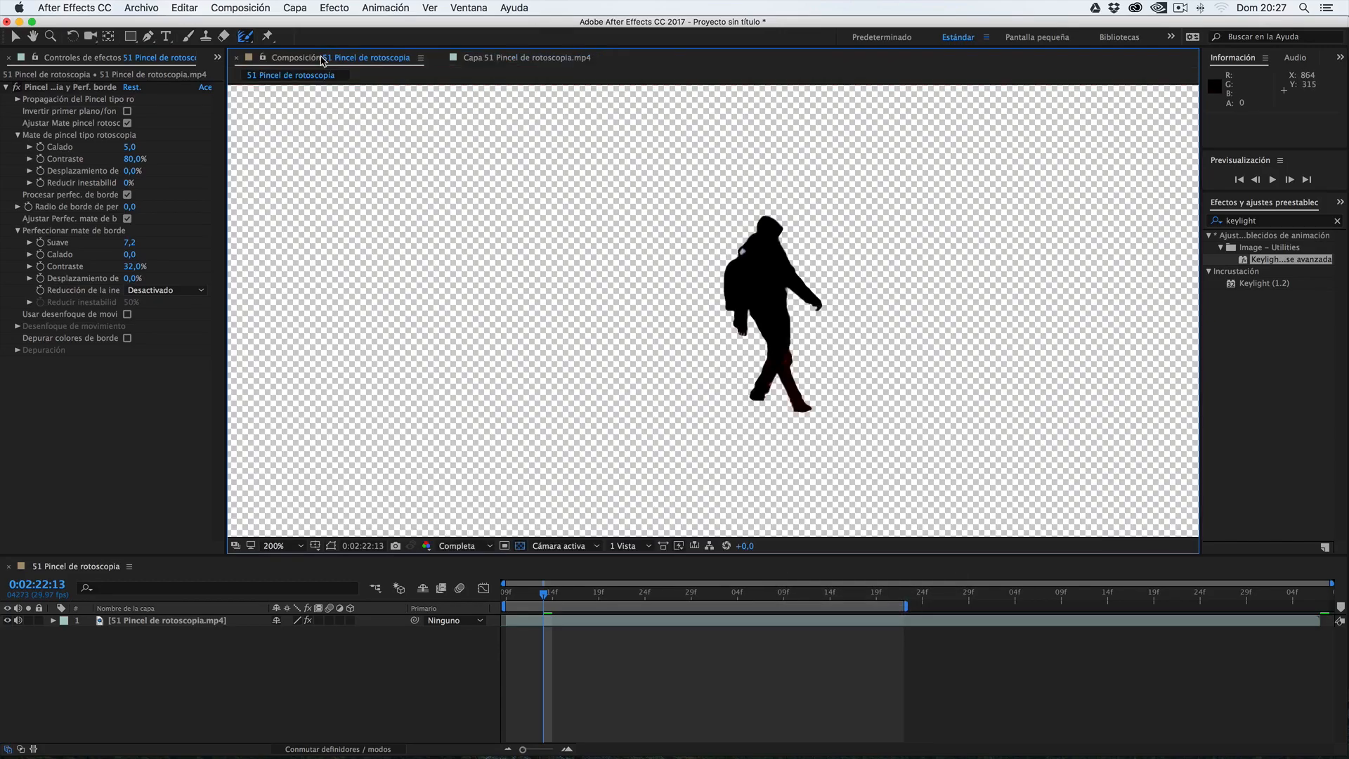
pyautogui.moveTo(560, 596); pyautogui.dragTo(590, 593)
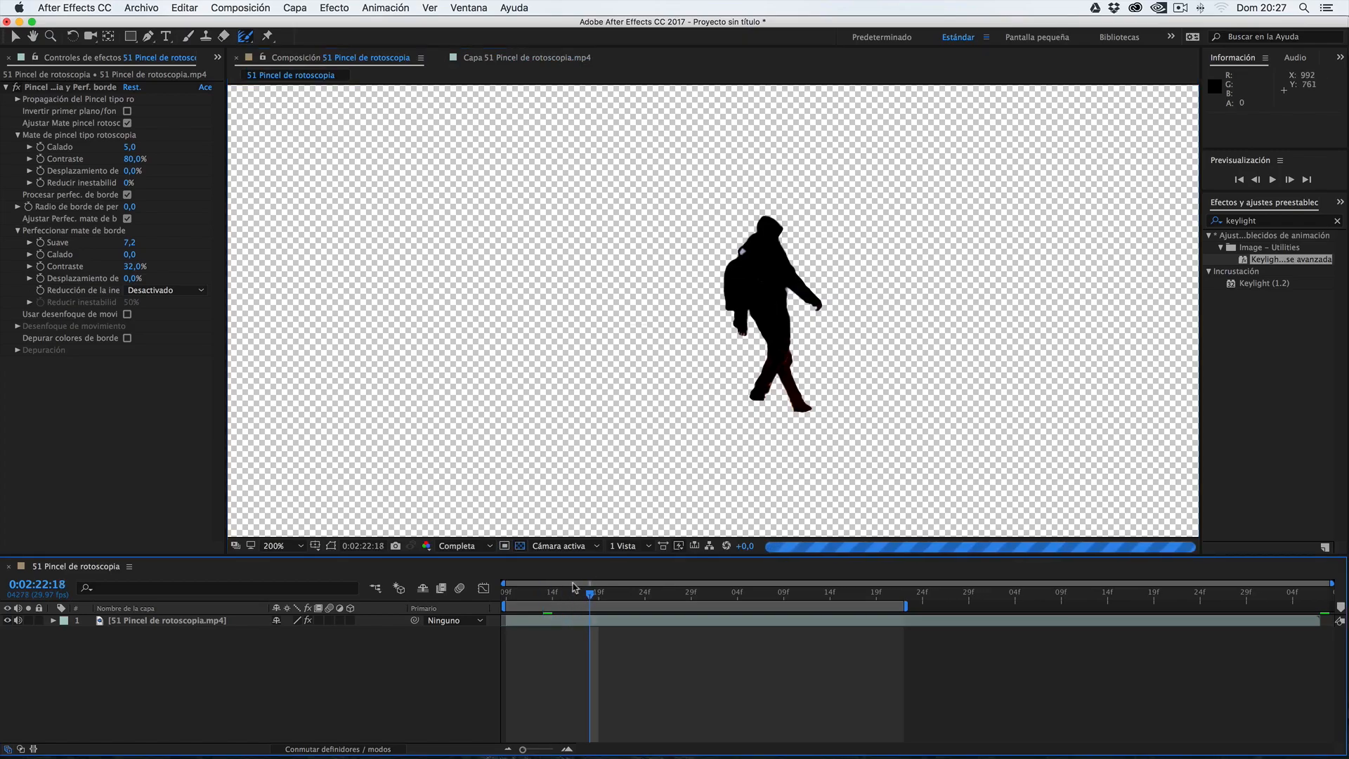
pyautogui.click(462, 547)
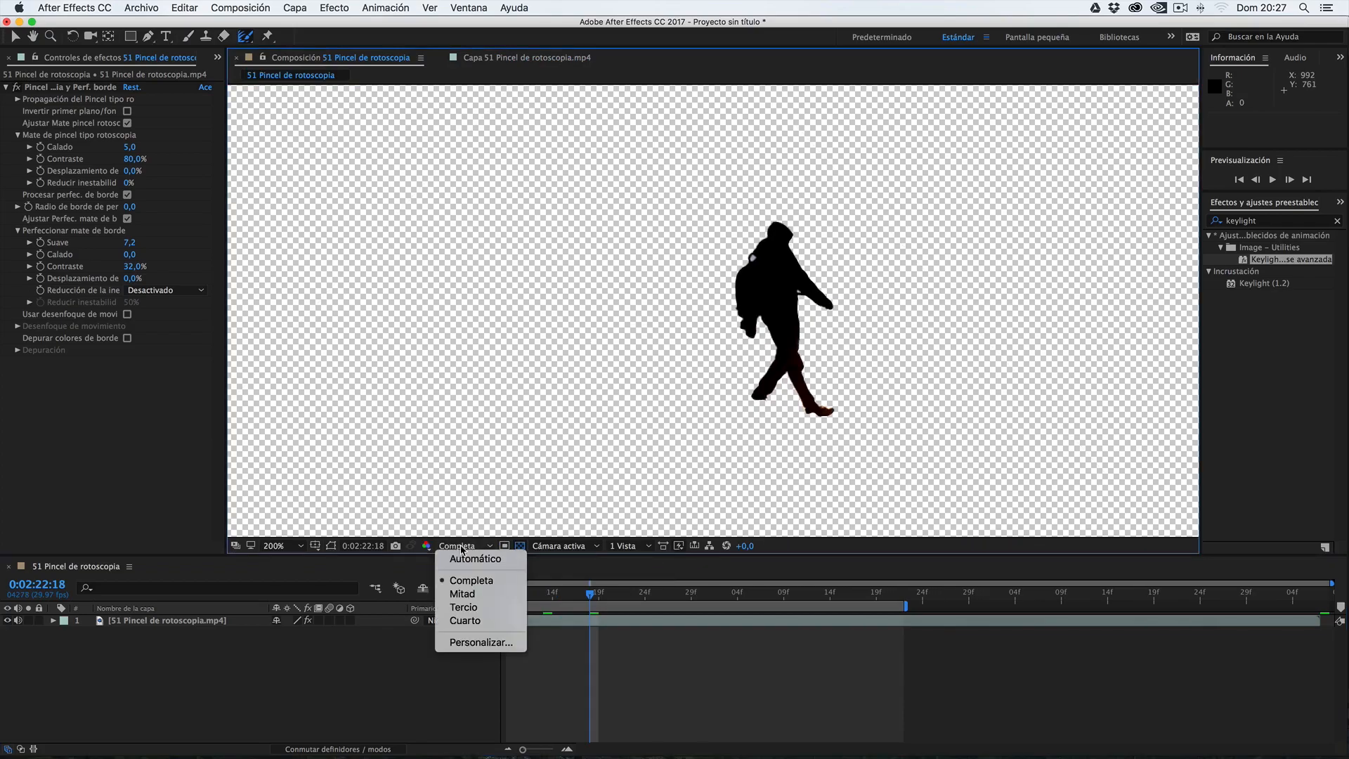
pyautogui.click(469, 607)
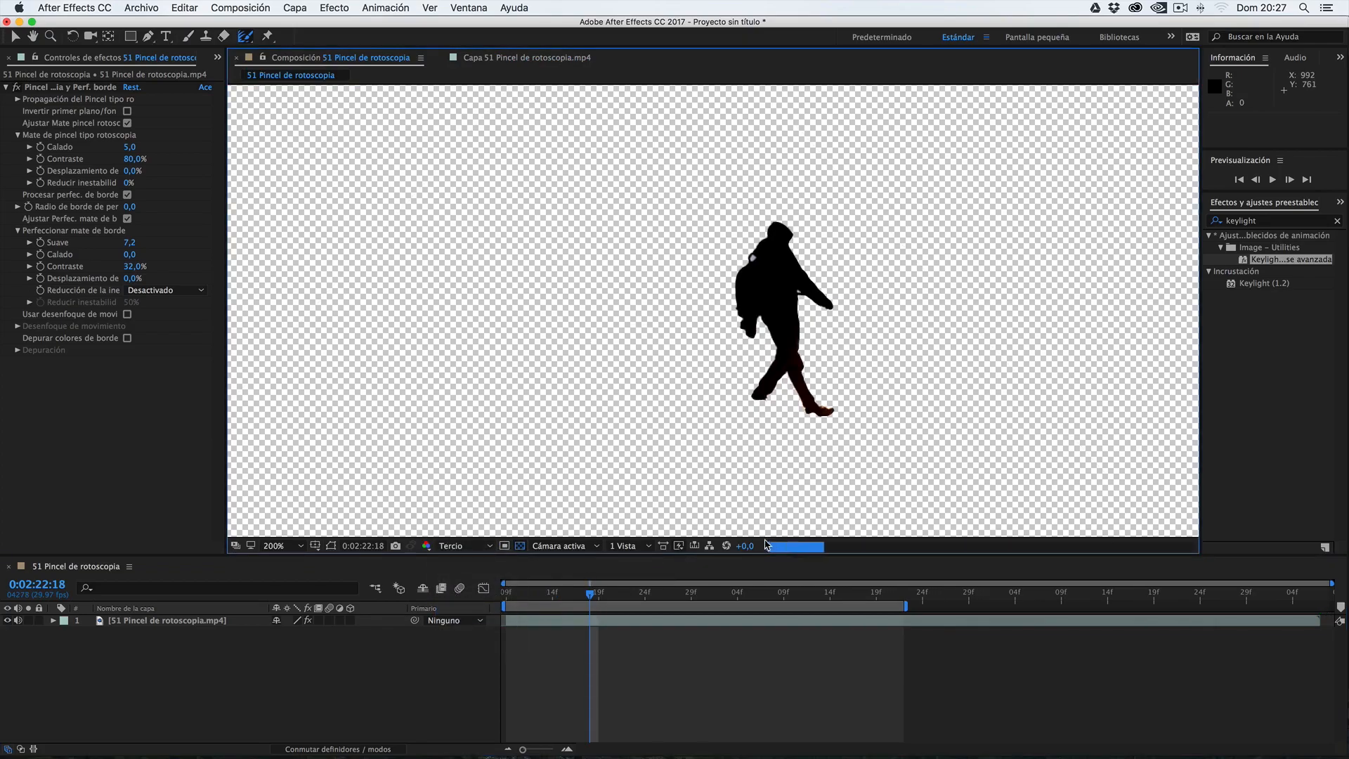
pyautogui.click(610, 594)
pyautogui.moveTo(610, 594); pyautogui.dragTo(618, 594)
pyautogui.scroll(-2, 683, 449)
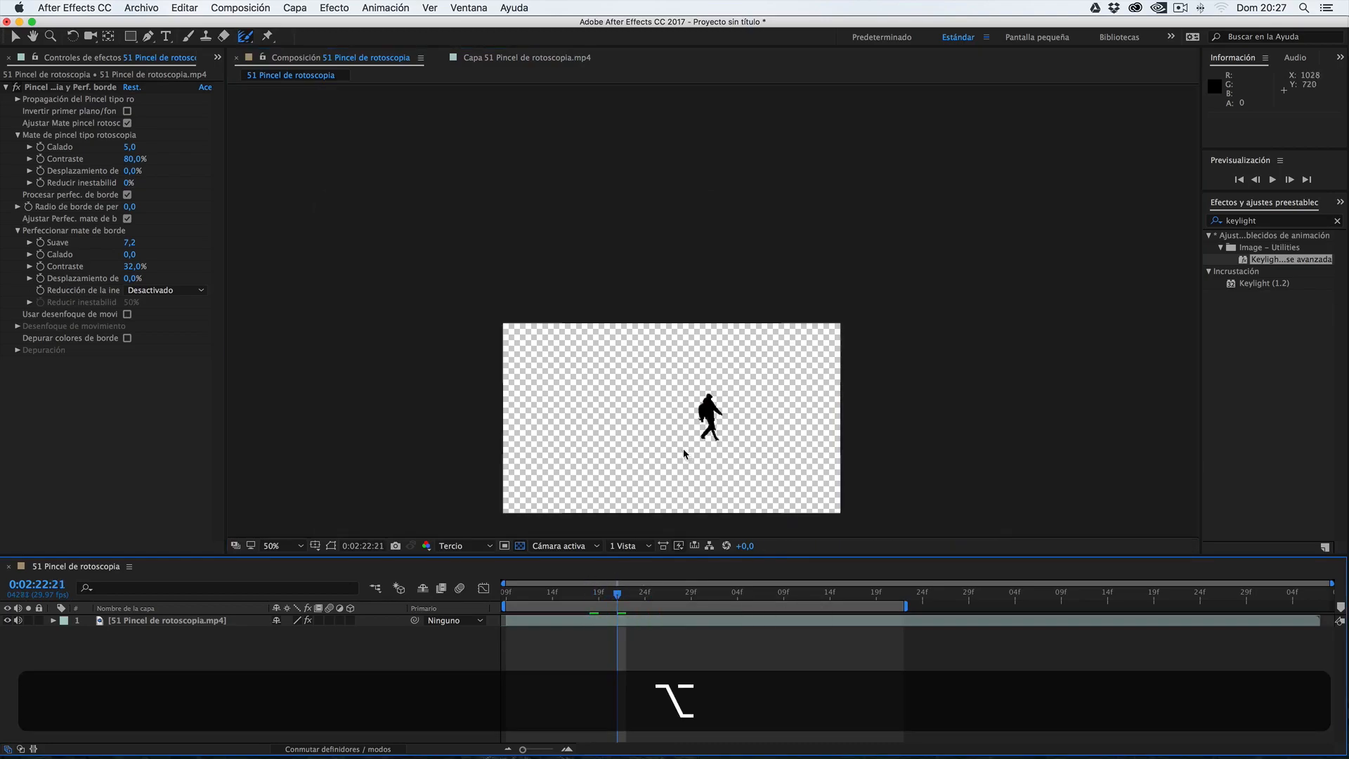
pyautogui.scroll(2, 680, 466)
# - Duplicate the 51 Pincel de rotoscopia.mp4 layer
pyautogui.click(165, 624)
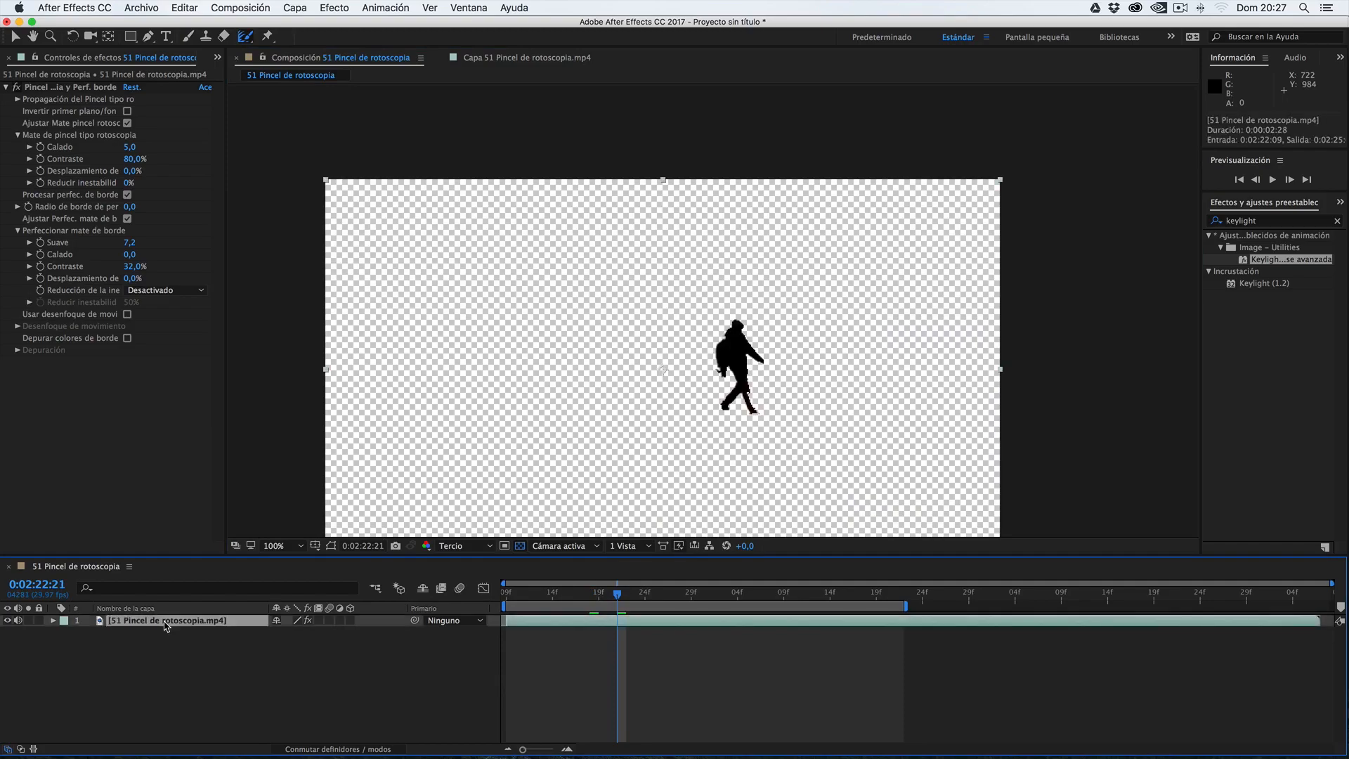
pyautogui.press('super+d')
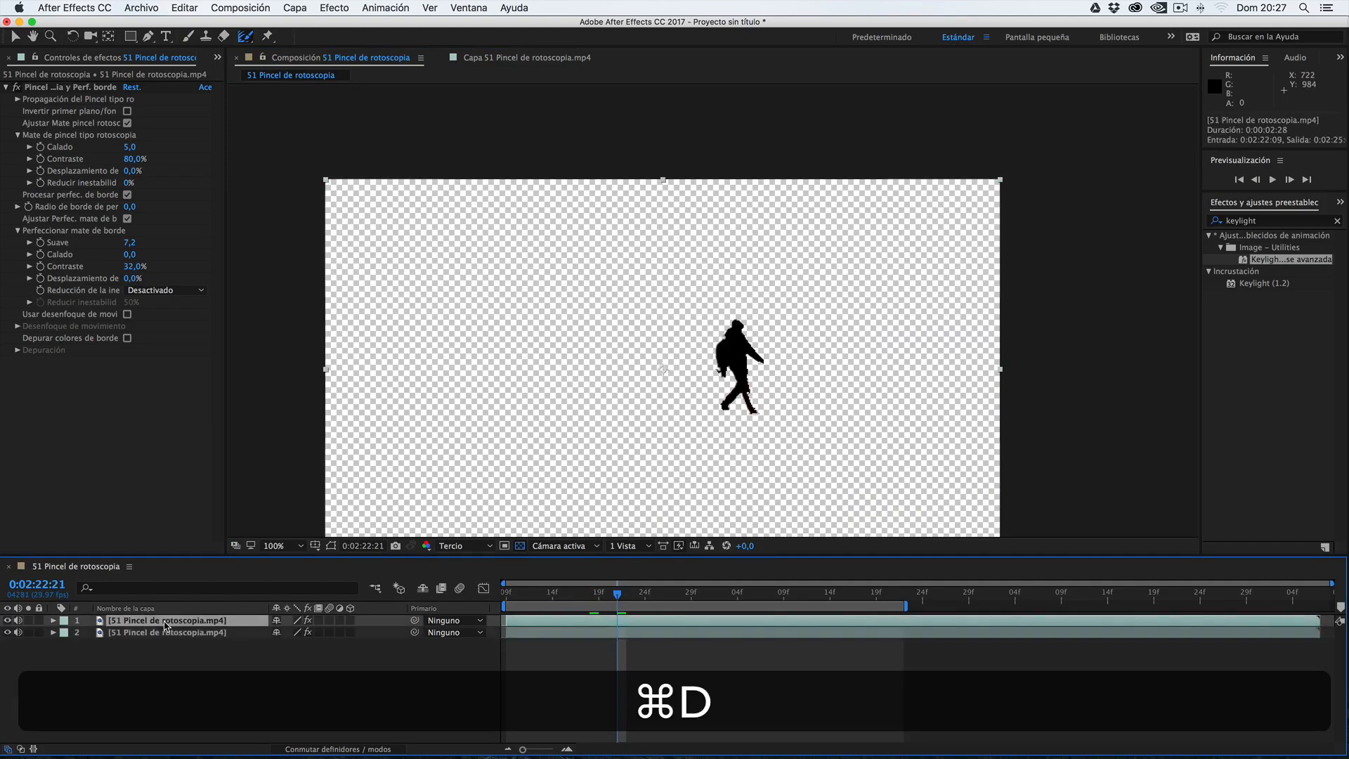
# - Remove the effects from the lower 51 Pincel de rotoscopia.mp4 layer
pyautogui.click(136, 636)
pyautogui.click(53, 633)
pyautogui.click(95, 645)
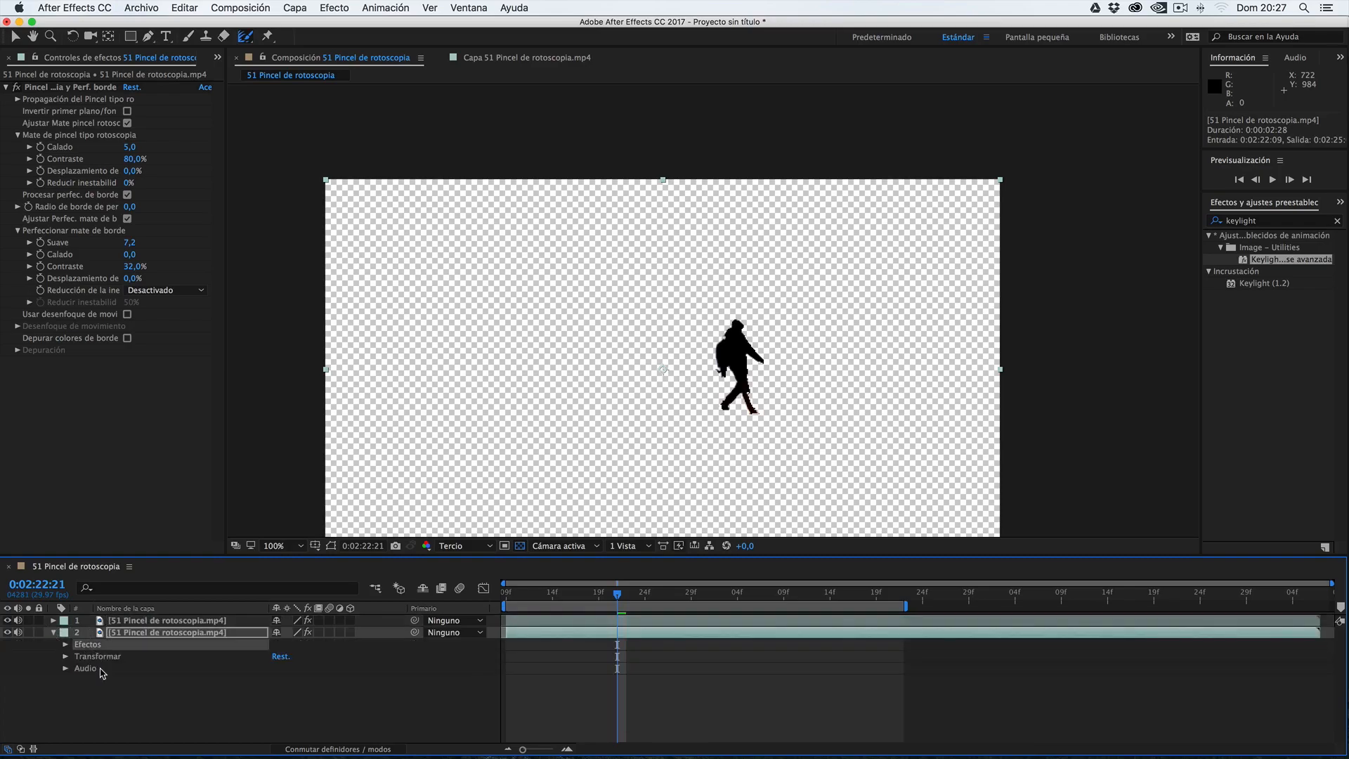
pyautogui.press('Delete')
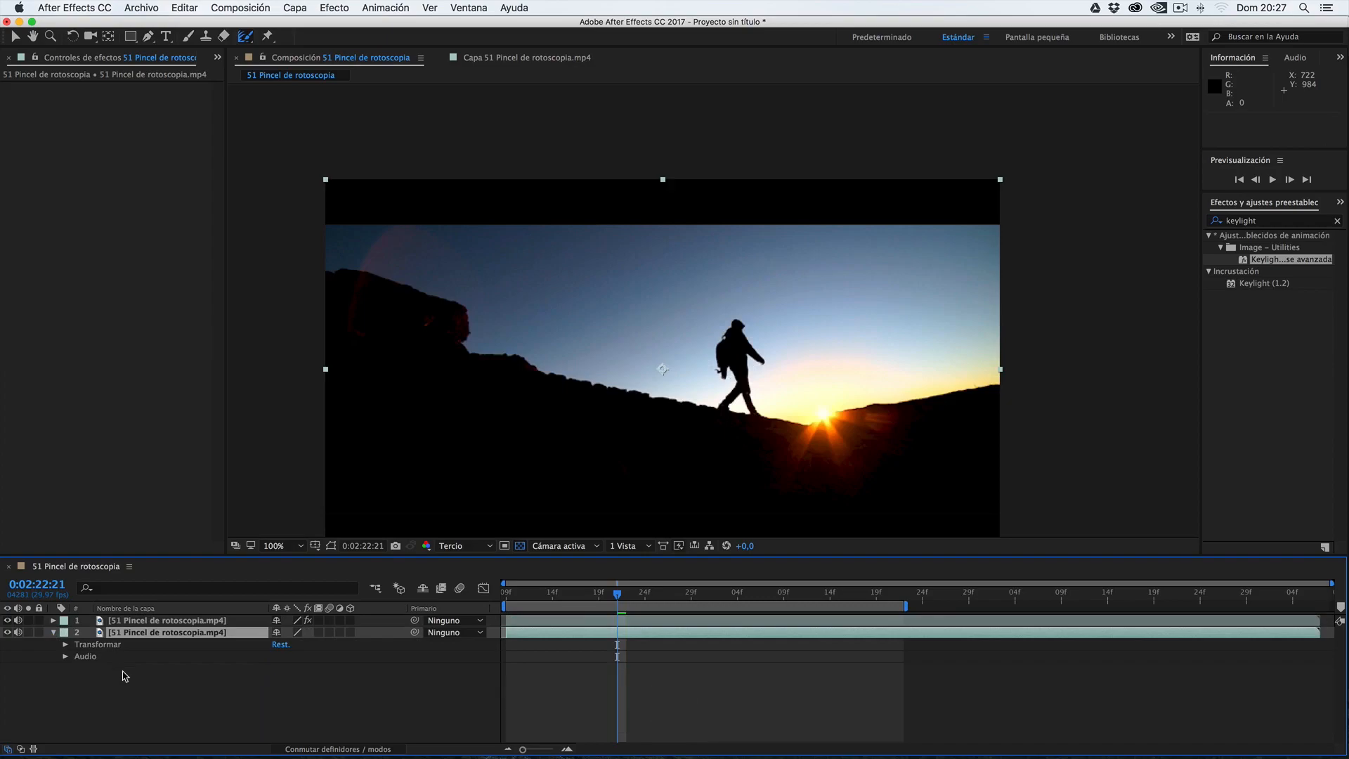
# - Add a text layer reading "Runbenguo" between the two video layers and move it slightly down and to the right
pyautogui.rightClick(173, 696)
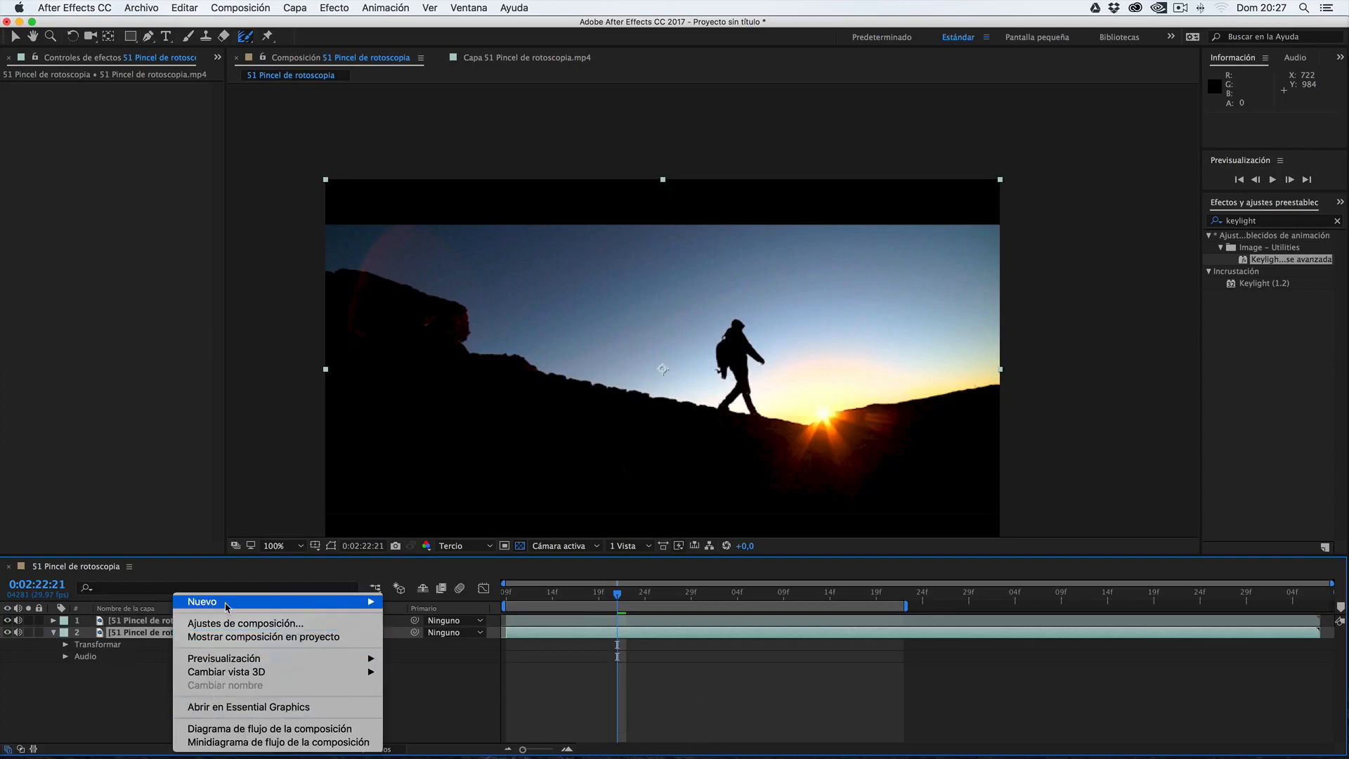
pyautogui.moveTo(305, 604)
pyautogui.click(420, 623)
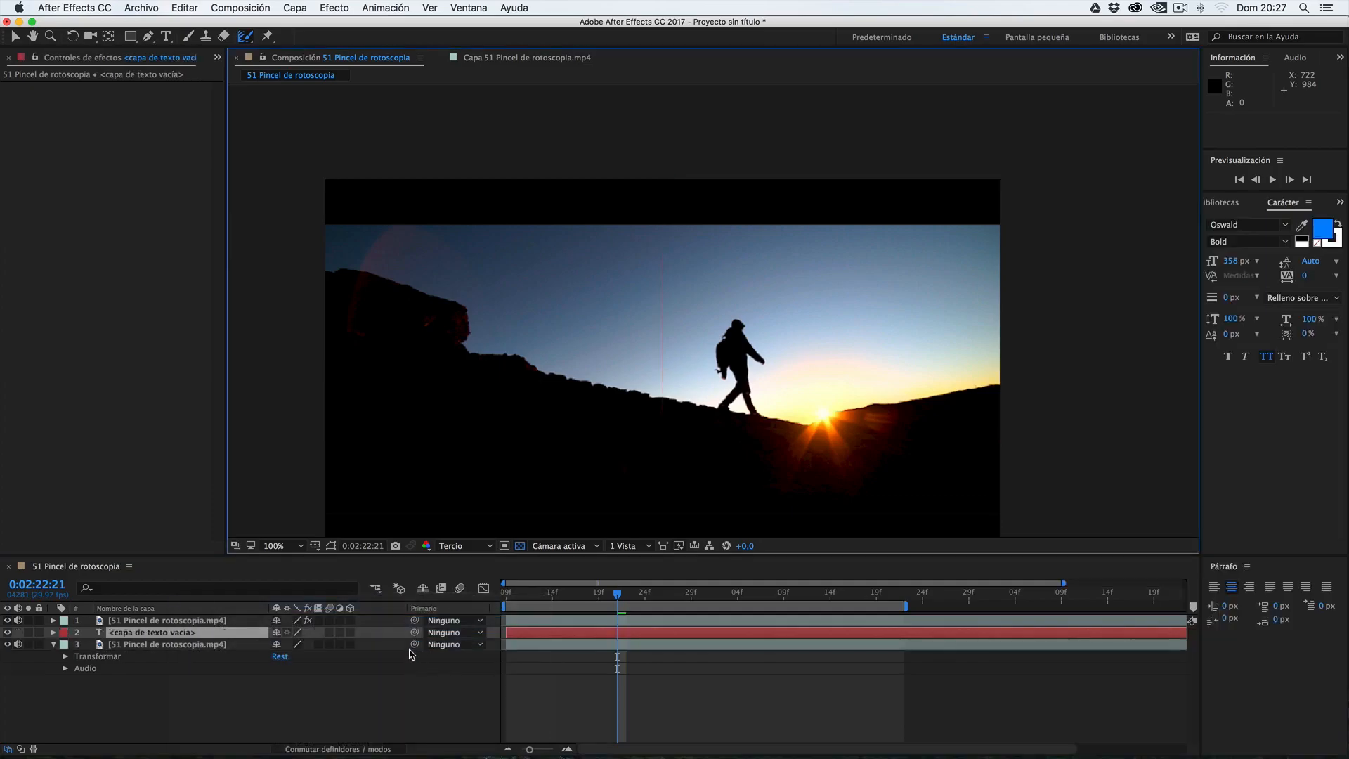
pyautogui.write('Ru')
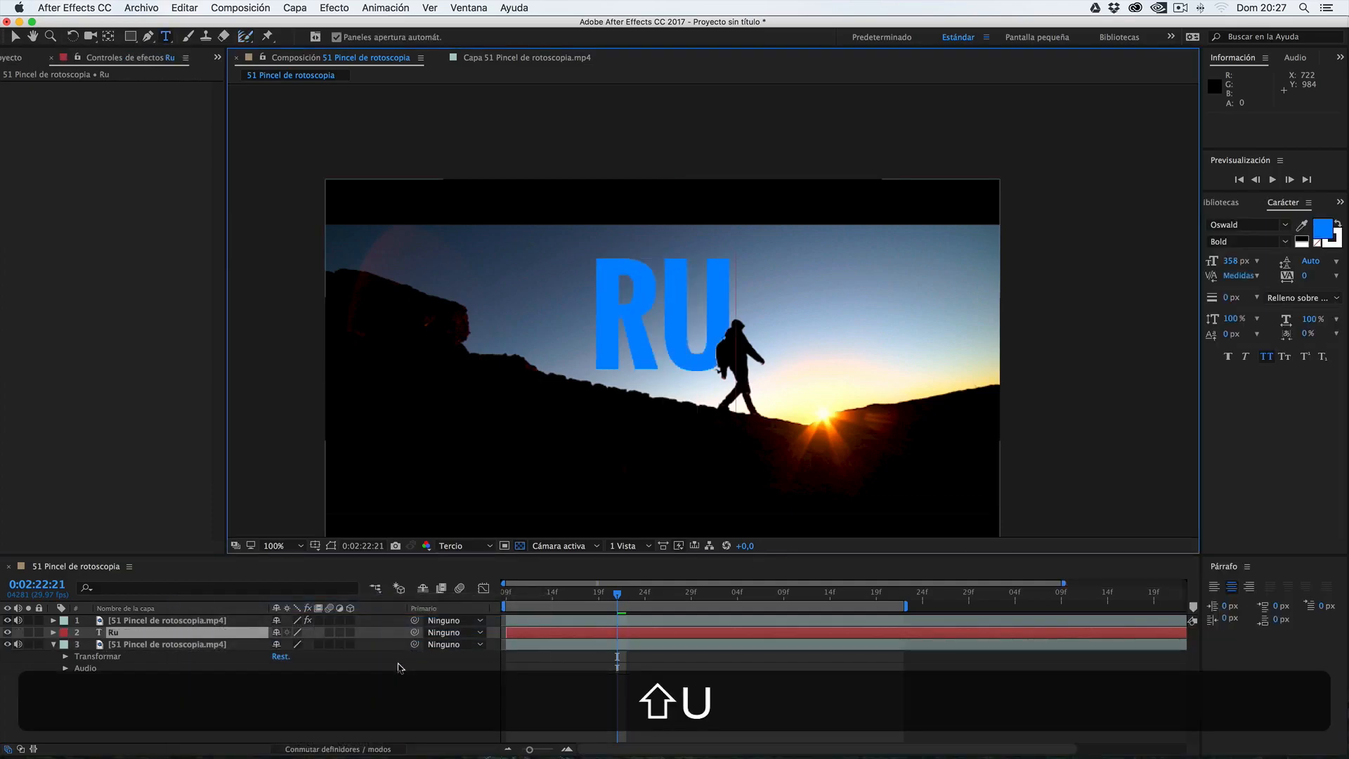
pyautogui.write('nbenguo')
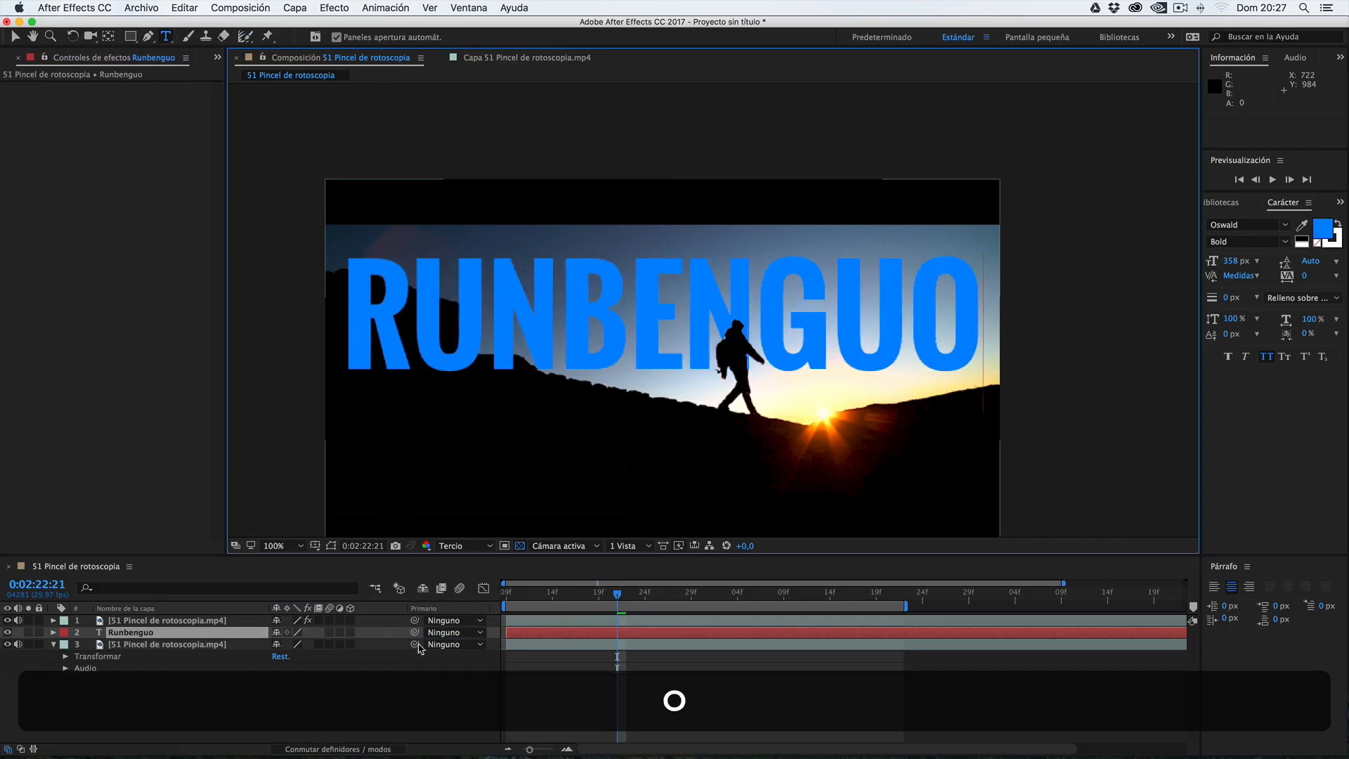
pyautogui.moveTo(575, 320); pyautogui.dragTo(589, 343)
# - Shorten the work area to end just after the walking hiker's cutout section and preview the composition
pyautogui.moveTo(616, 596); pyautogui.dragTo(672, 596)
pyautogui.press('n')
pyautogui.press('space')
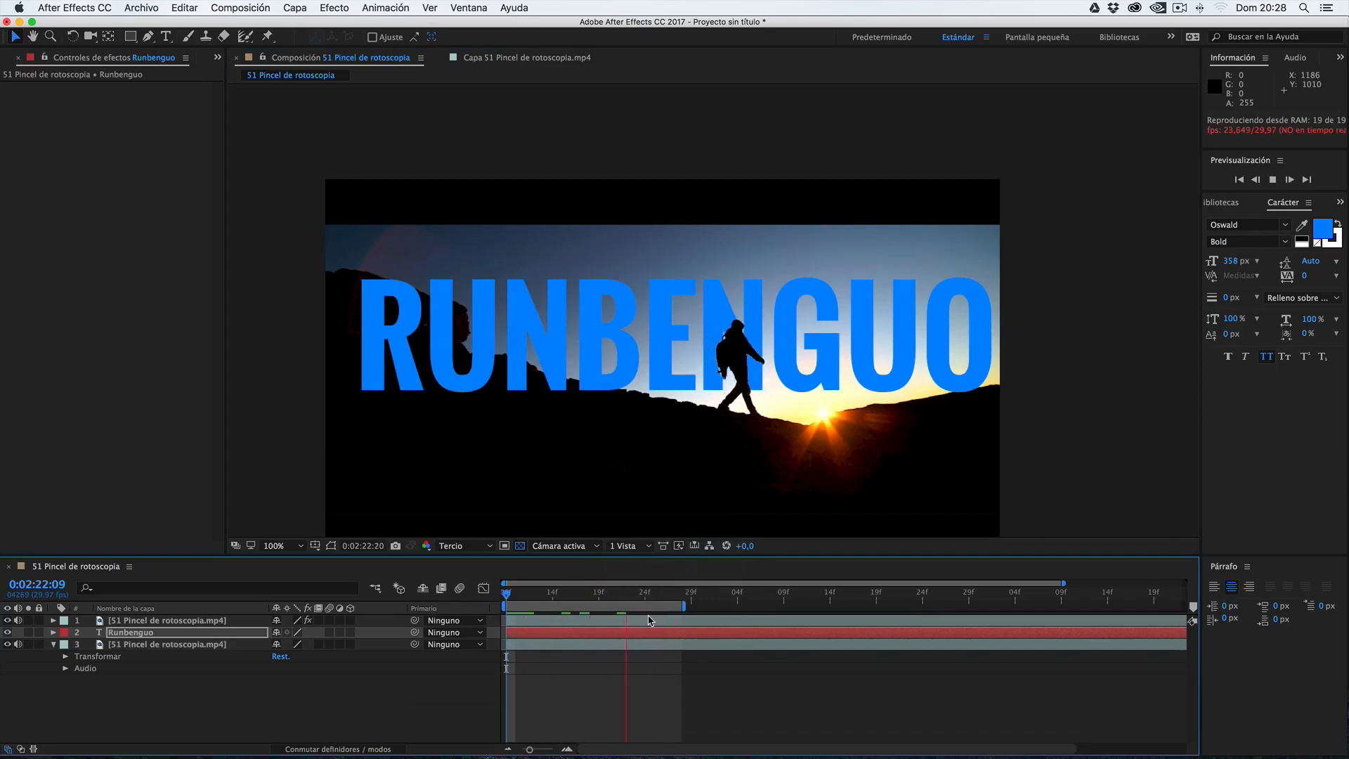
pyautogui.press('space')
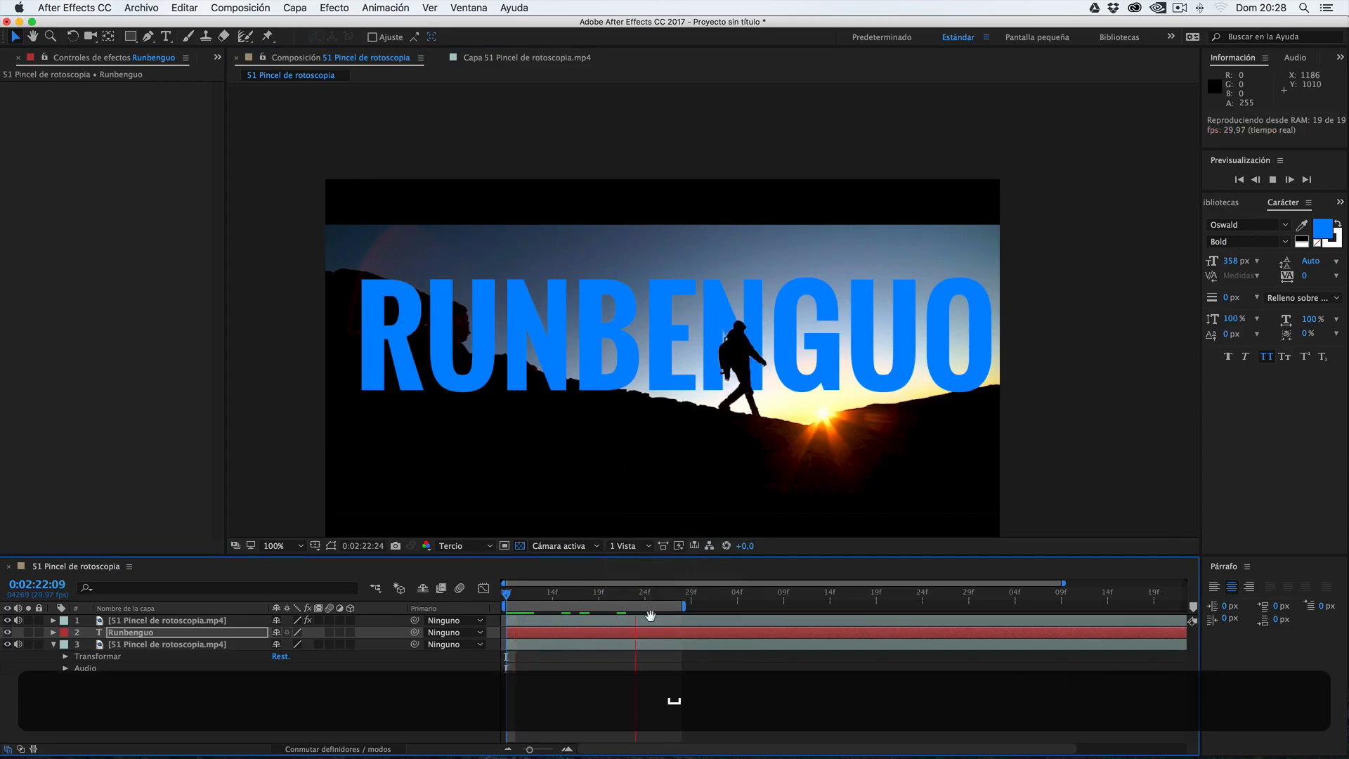
# - Examine the hiker's cutout edges against the blue text up close at 0:02:22:18
pyautogui.press('alt')
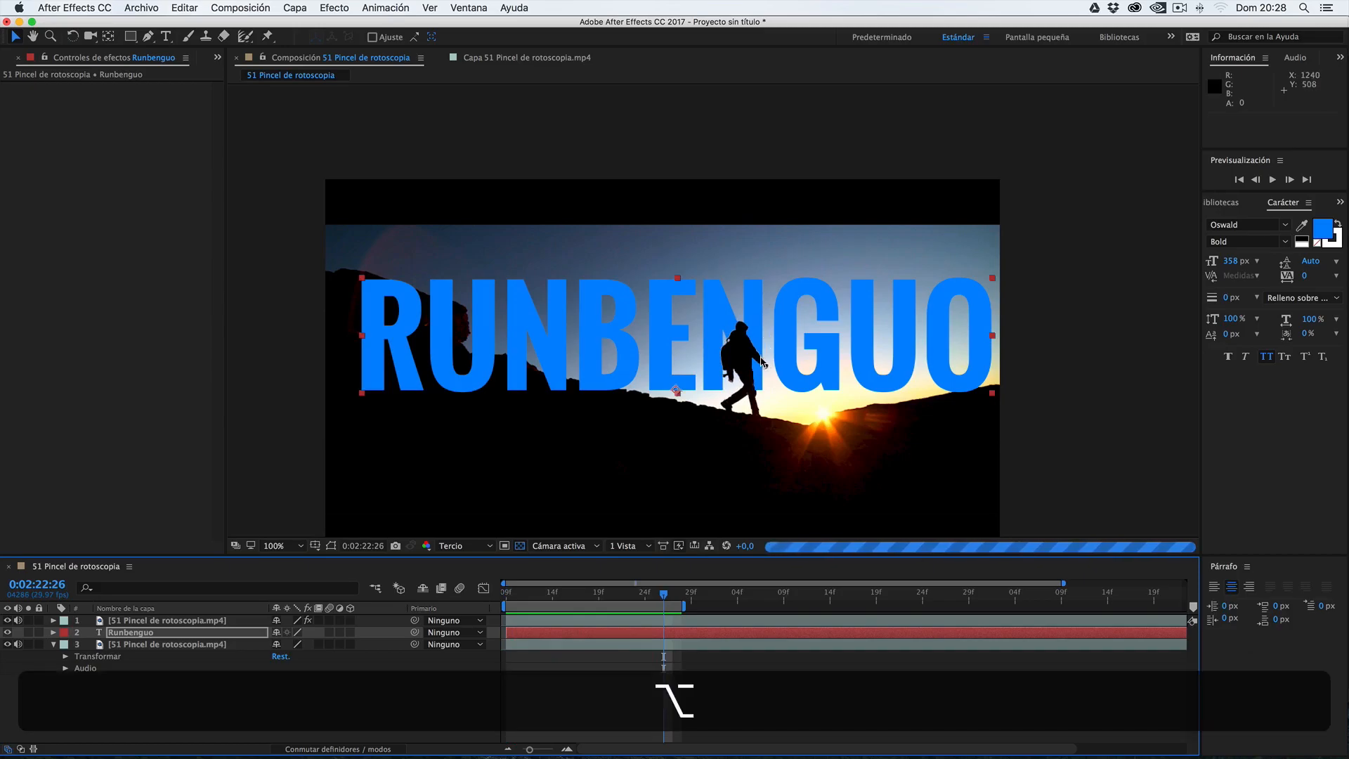
pyautogui.scroll(1, 764, 363)
pyautogui.moveTo(663, 594); pyautogui.dragTo(590, 598)
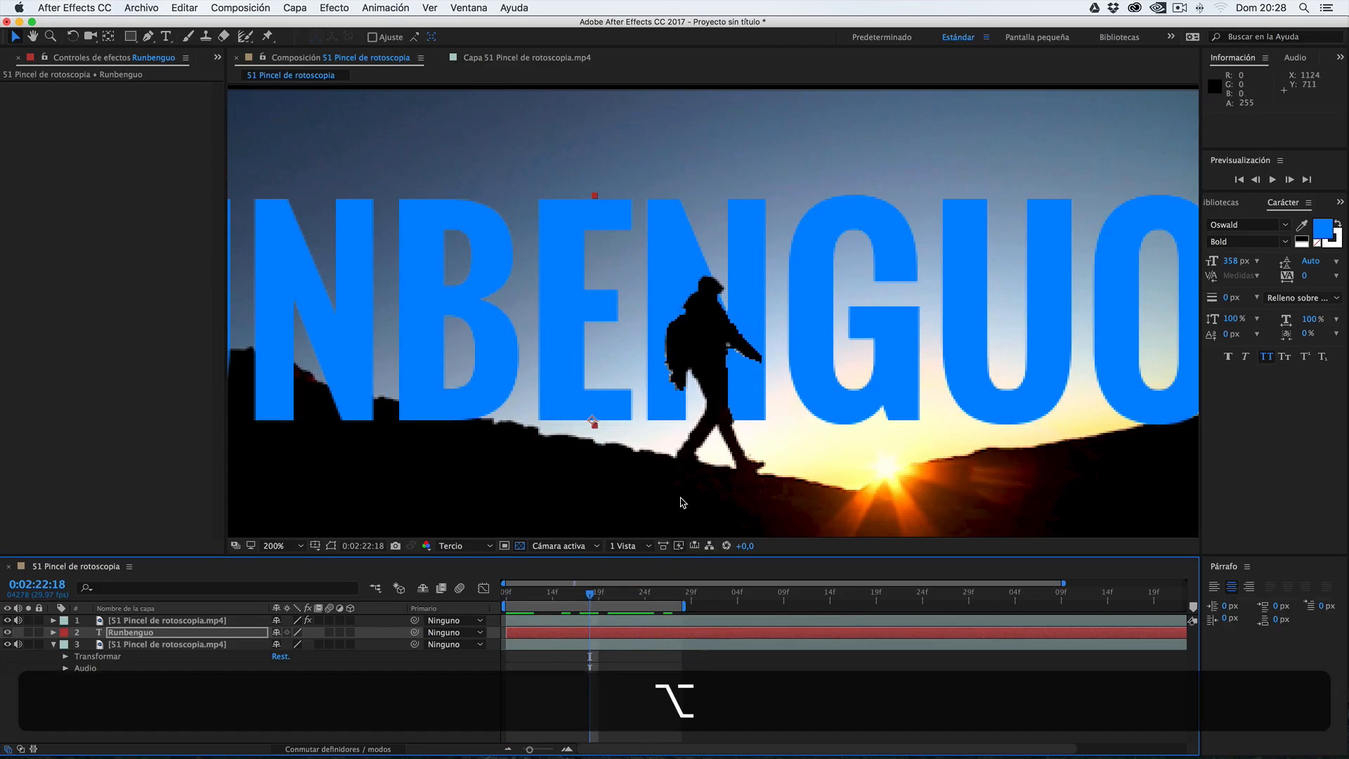
pyautogui.scroll(-1, 682, 504)
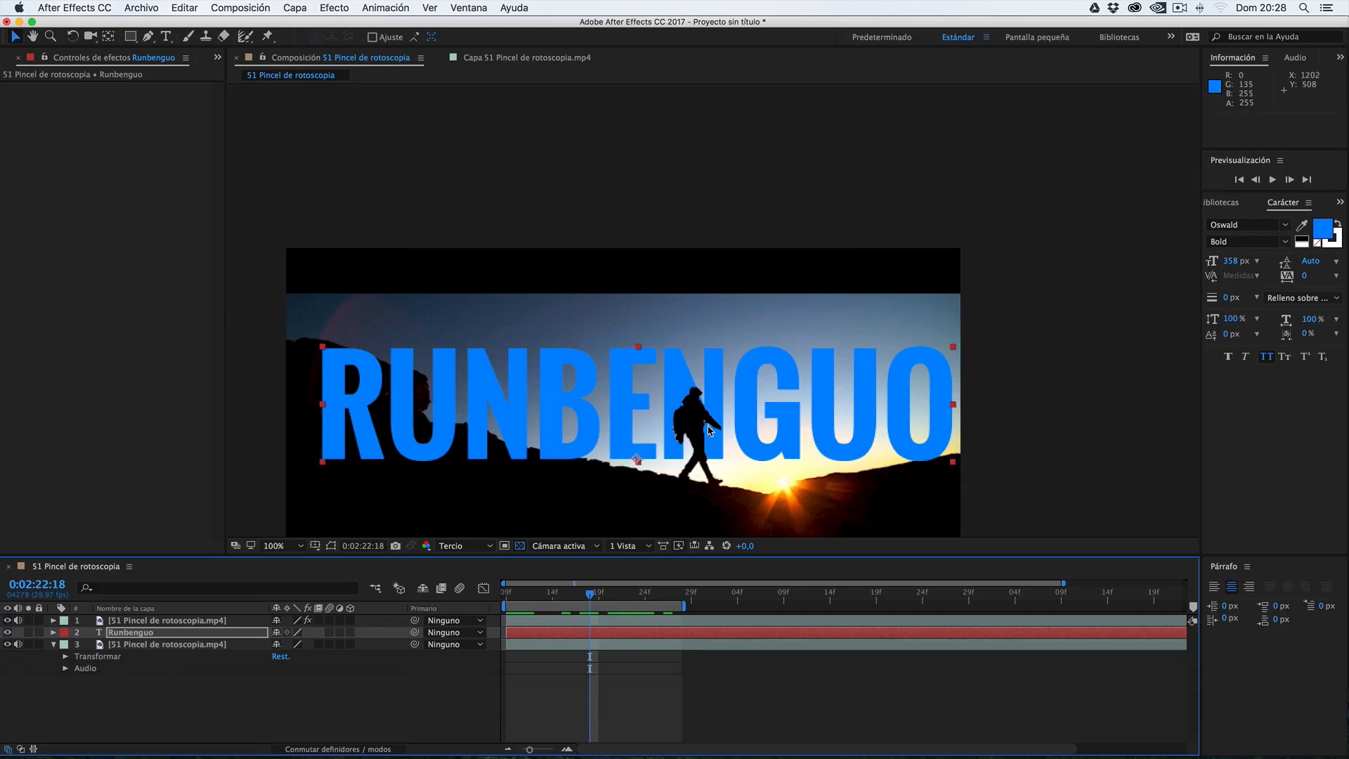
pyautogui.press('alt')
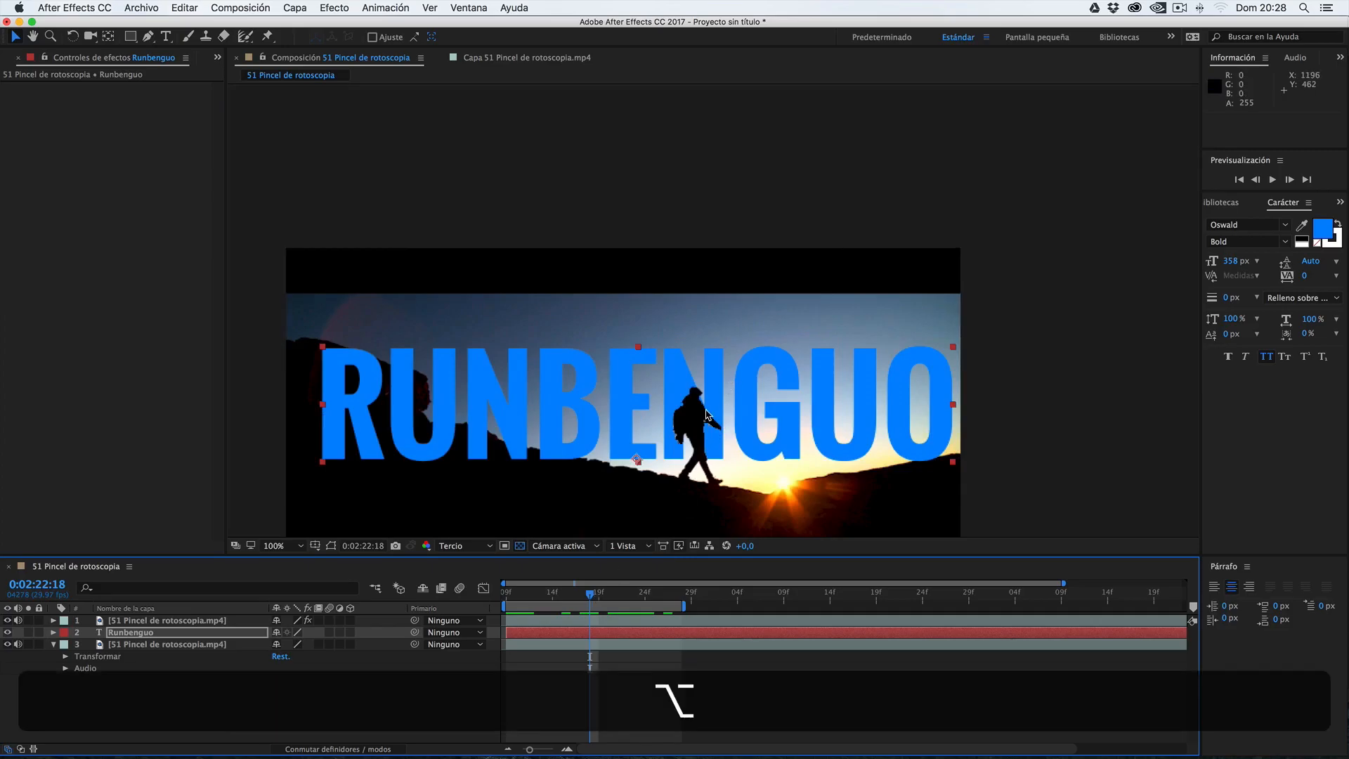
pyautogui.scroll(2, 704, 425)
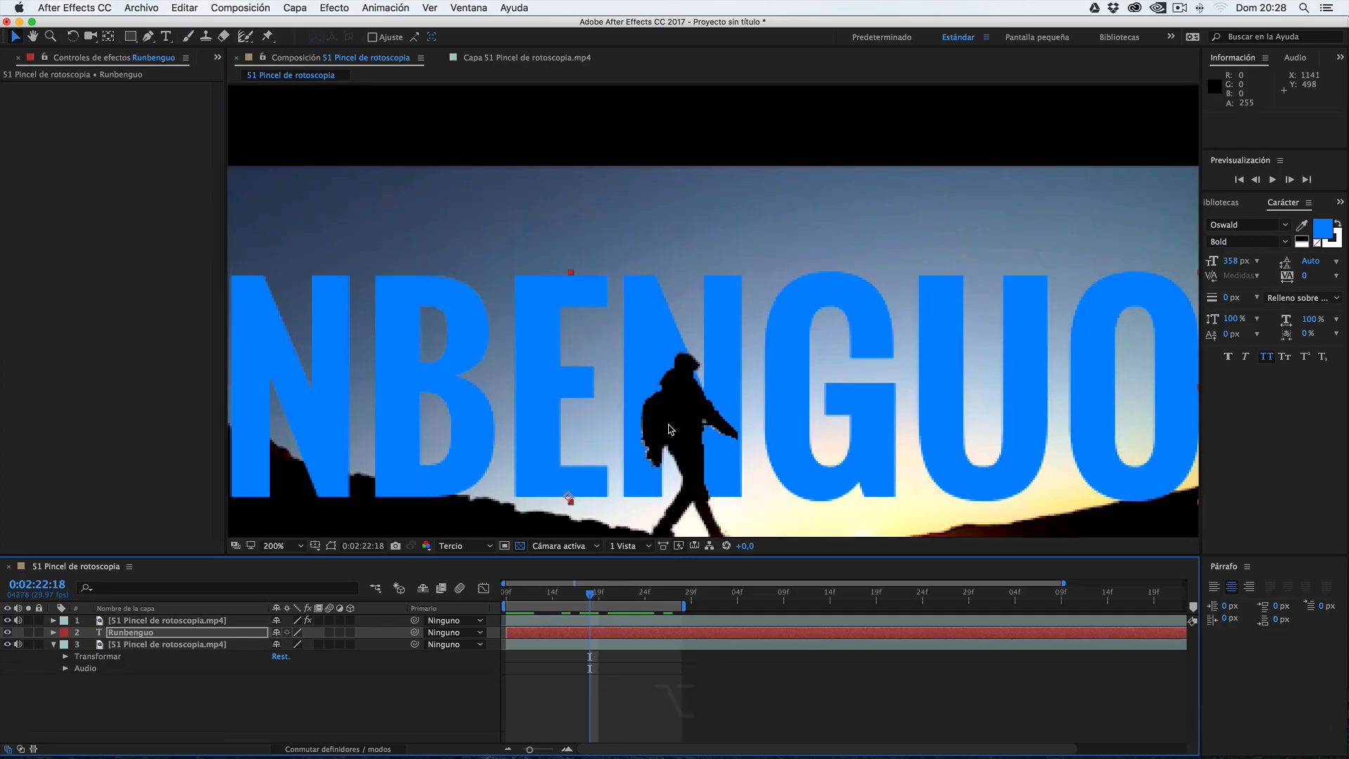
pyautogui.scroll(-2, 661, 432)
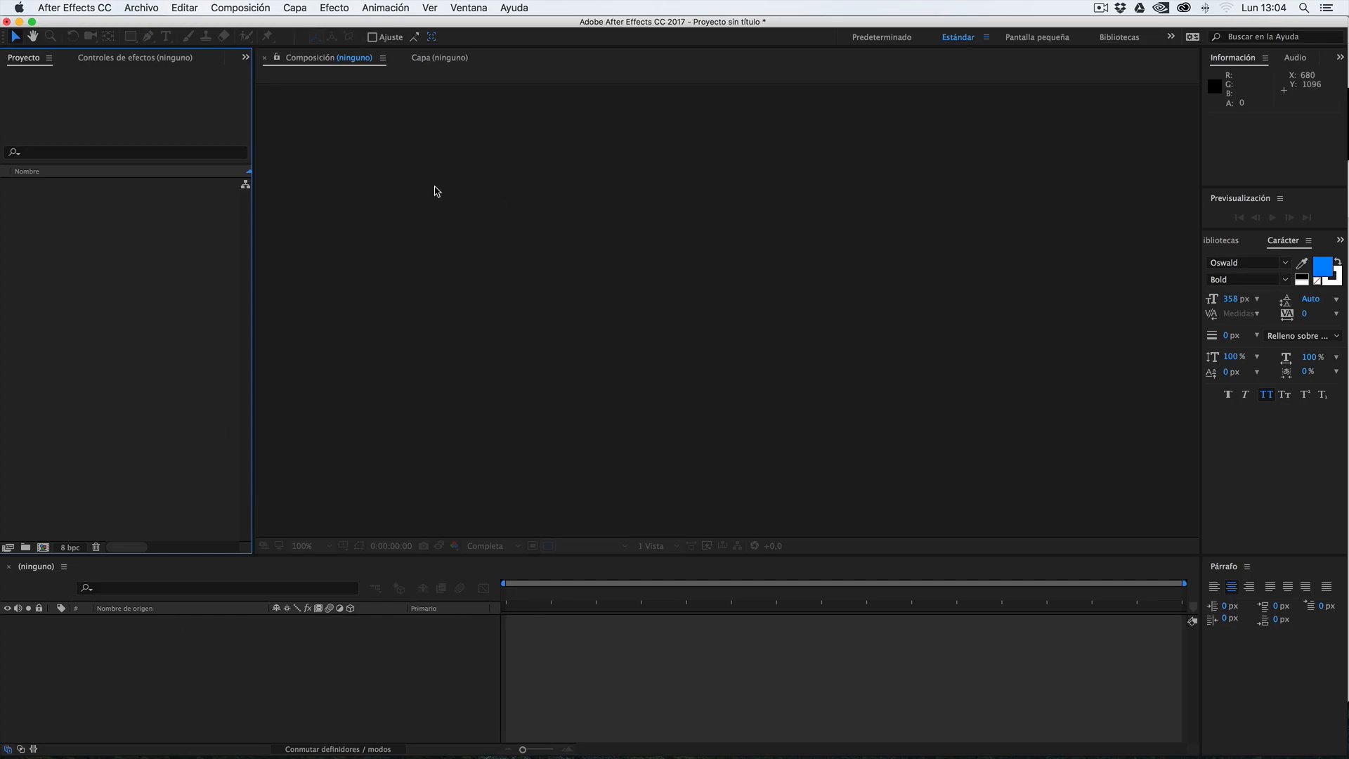
# - Create a new composition named "Cinemaca 4d 3d!!!" with the HDTV 1080 29,97 preset
pyautogui.click(259, 8)
pyautogui.click(267, 24)
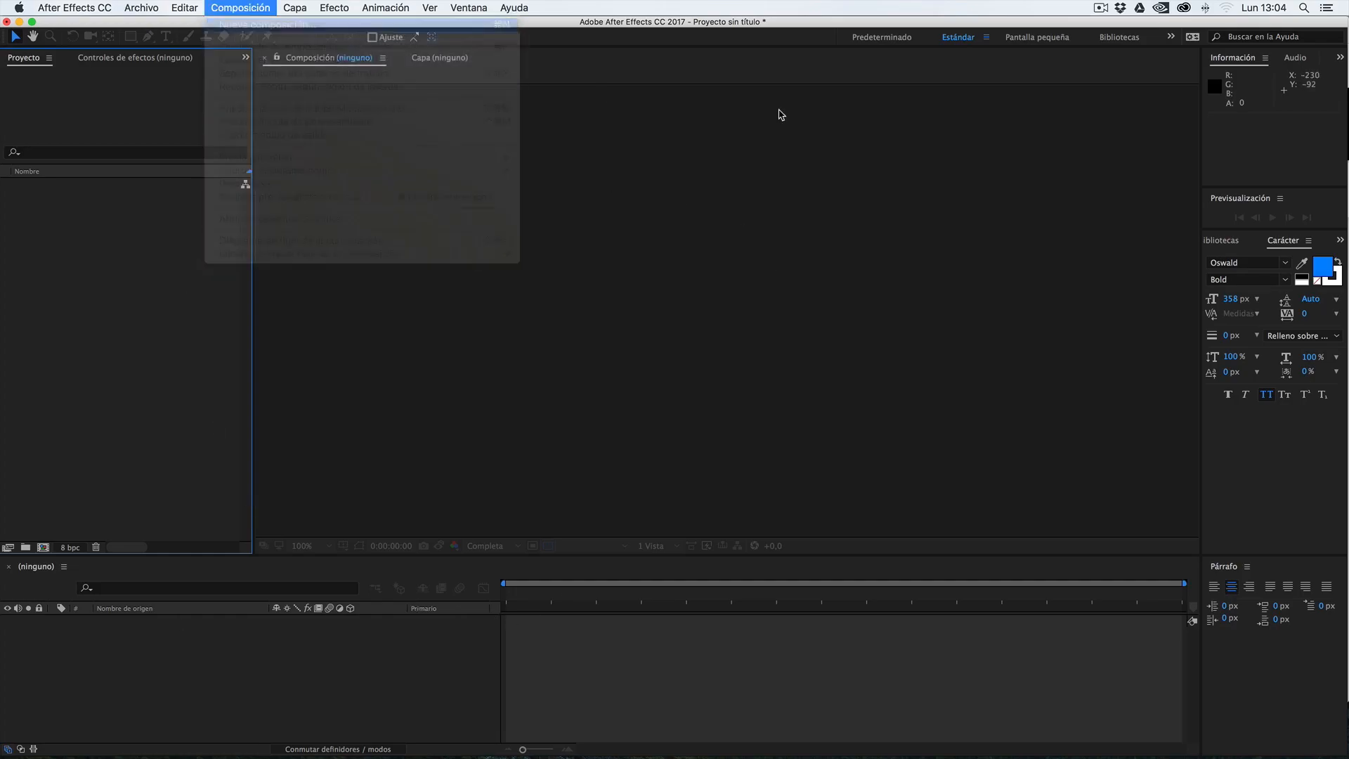
pyautogui.write('Cinem')
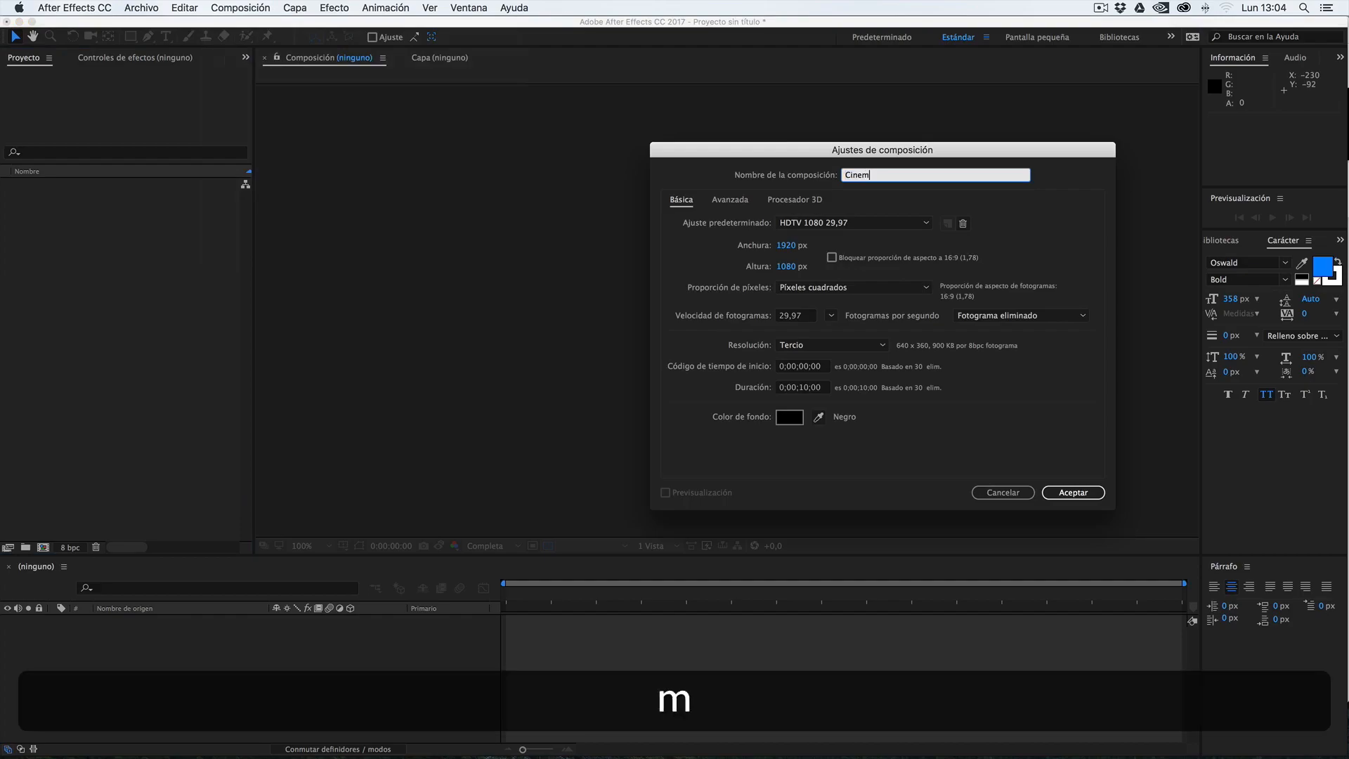
pyautogui.write('aca 4d 3d!!!')
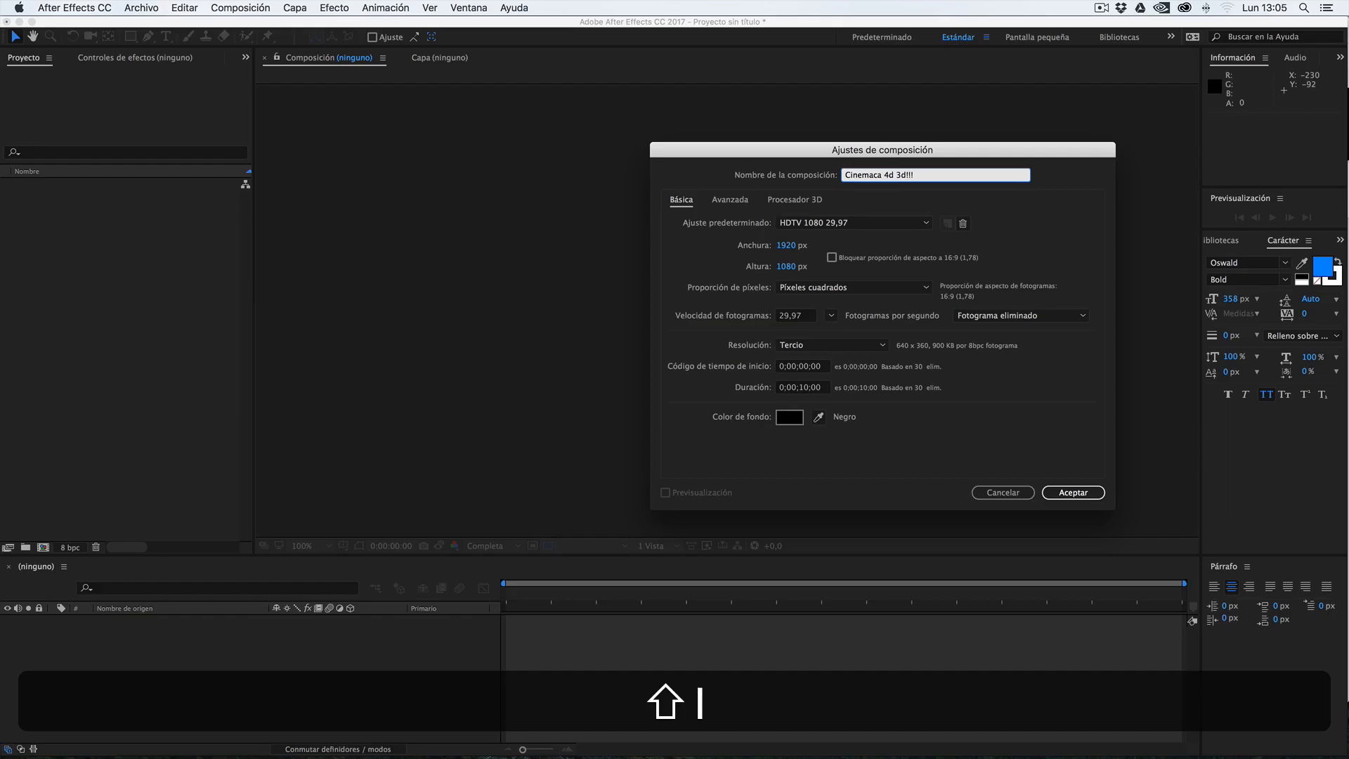
pyautogui.press('Return')
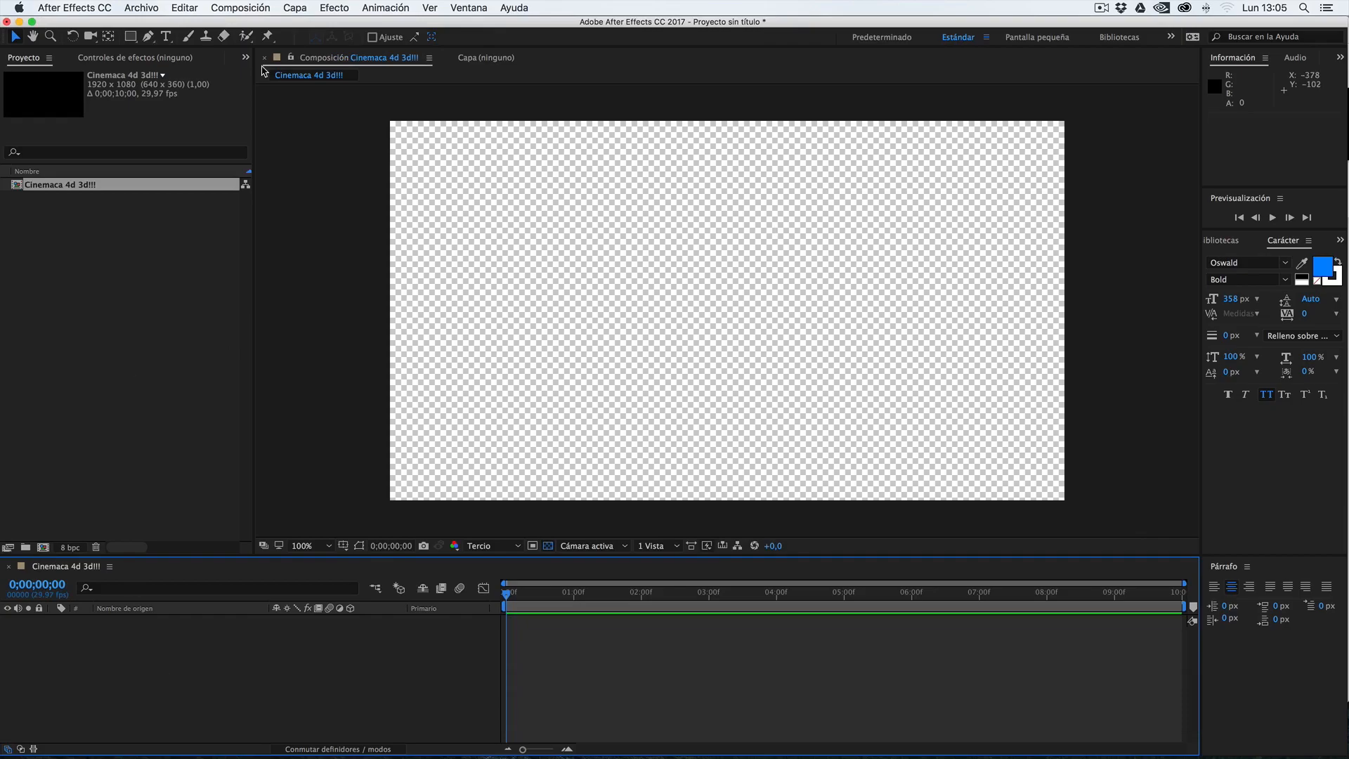
# - Add a MAXON CINEMA 4D file layer, saved as "Intro a cinema 4d" in the 52 Introducción a CINEMA 4D folder
pyautogui.click(307, 6)
pyautogui.moveTo(310, 24)
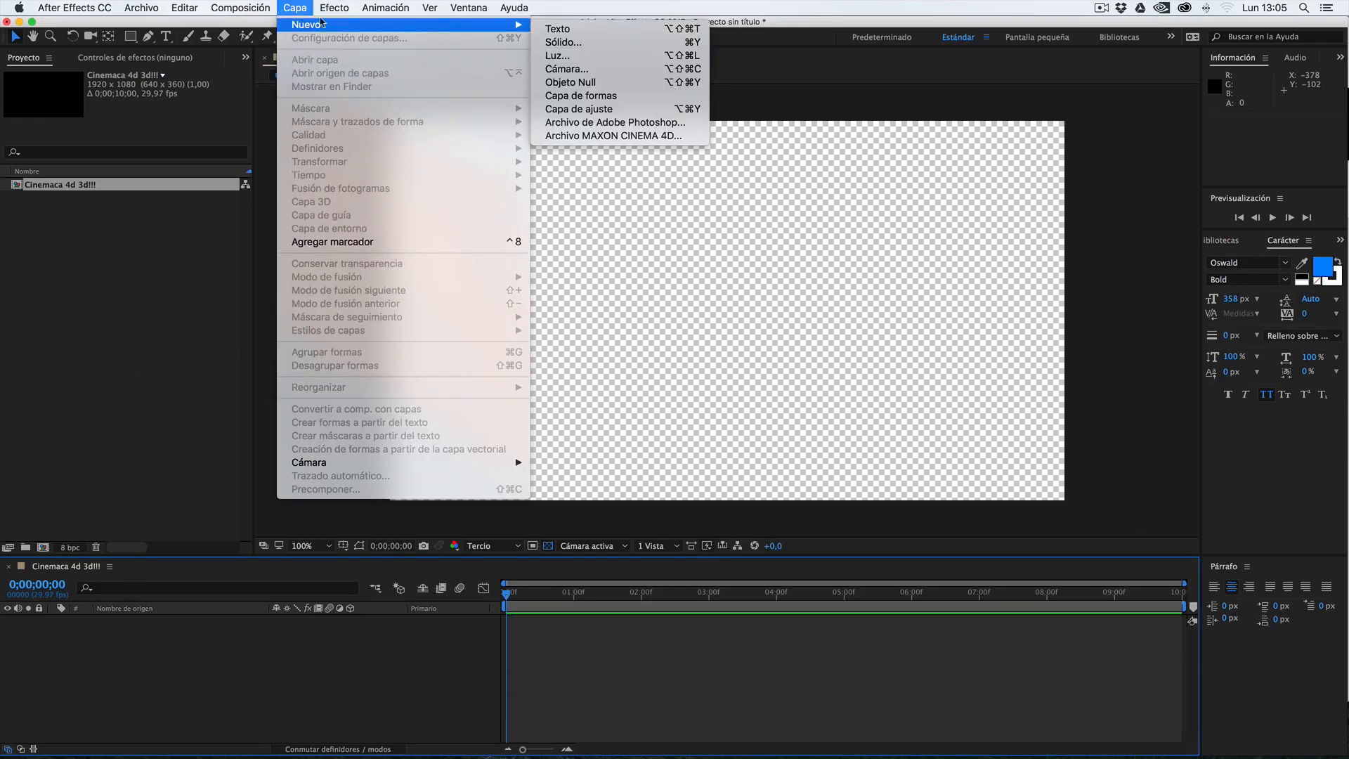
pyautogui.click(582, 135)
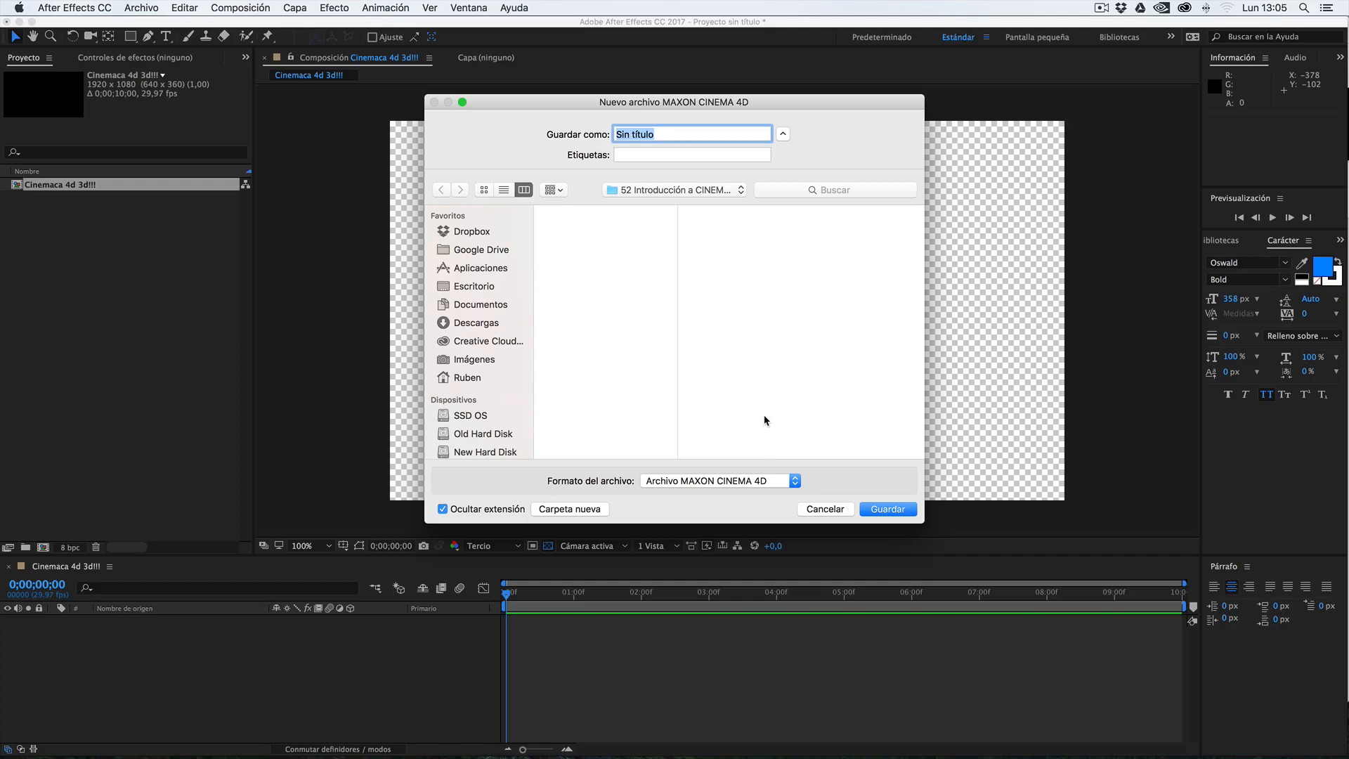
pyautogui.click(675, 191)
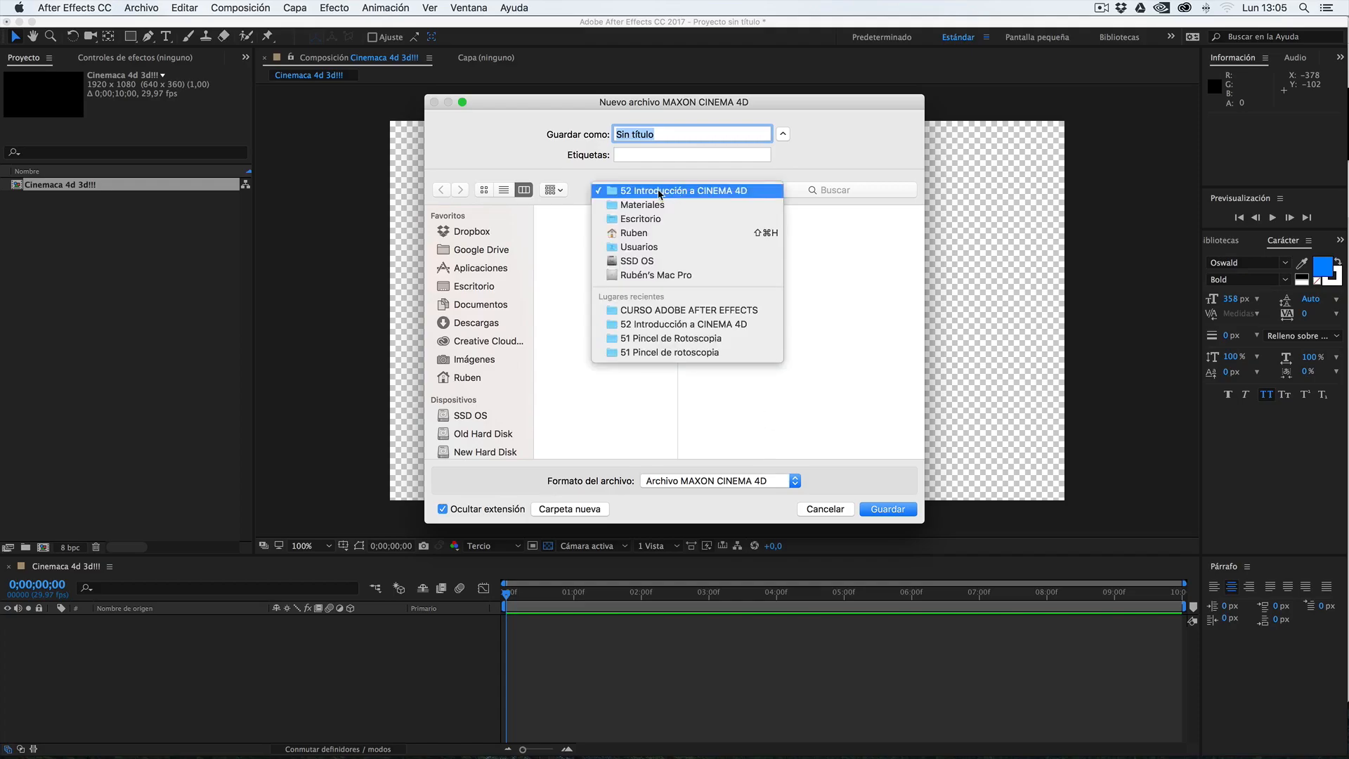
pyautogui.click(688, 192)
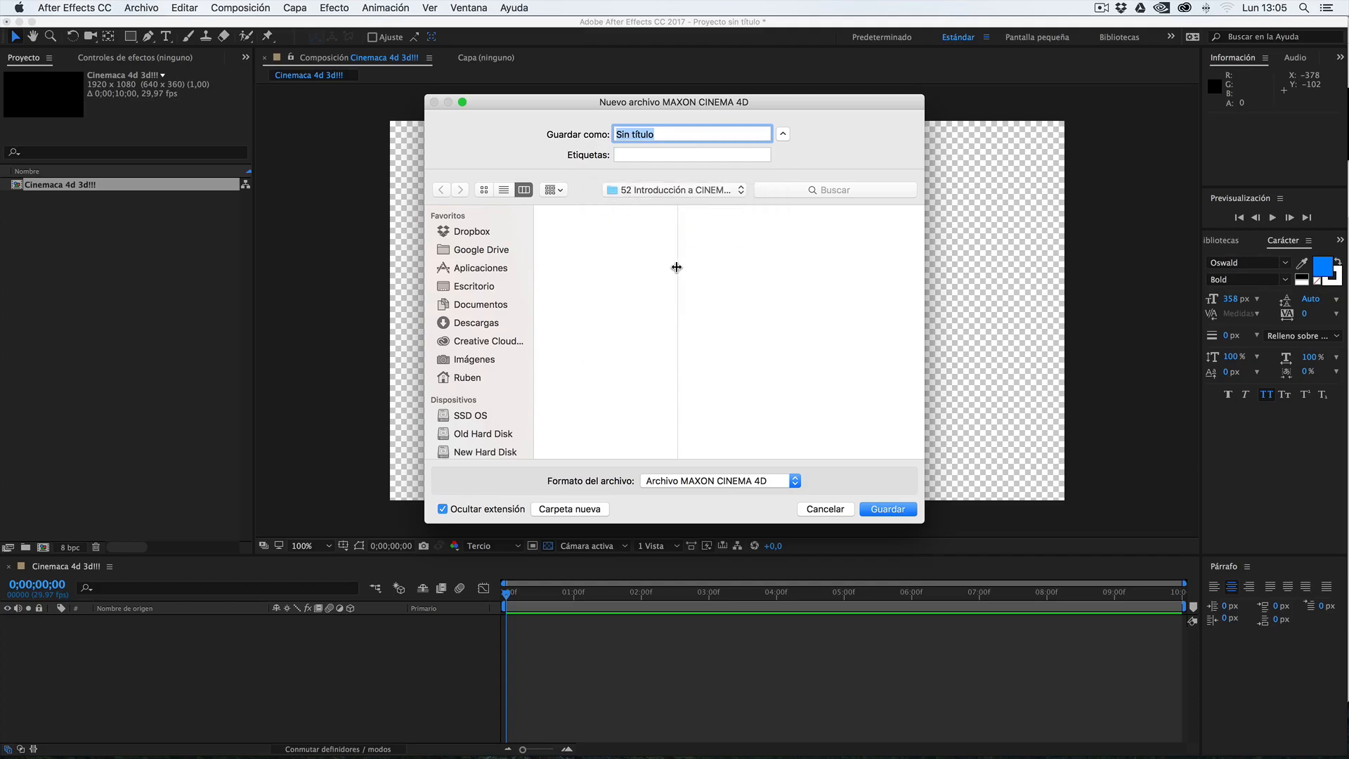
pyautogui.write('Intro a cinema ')
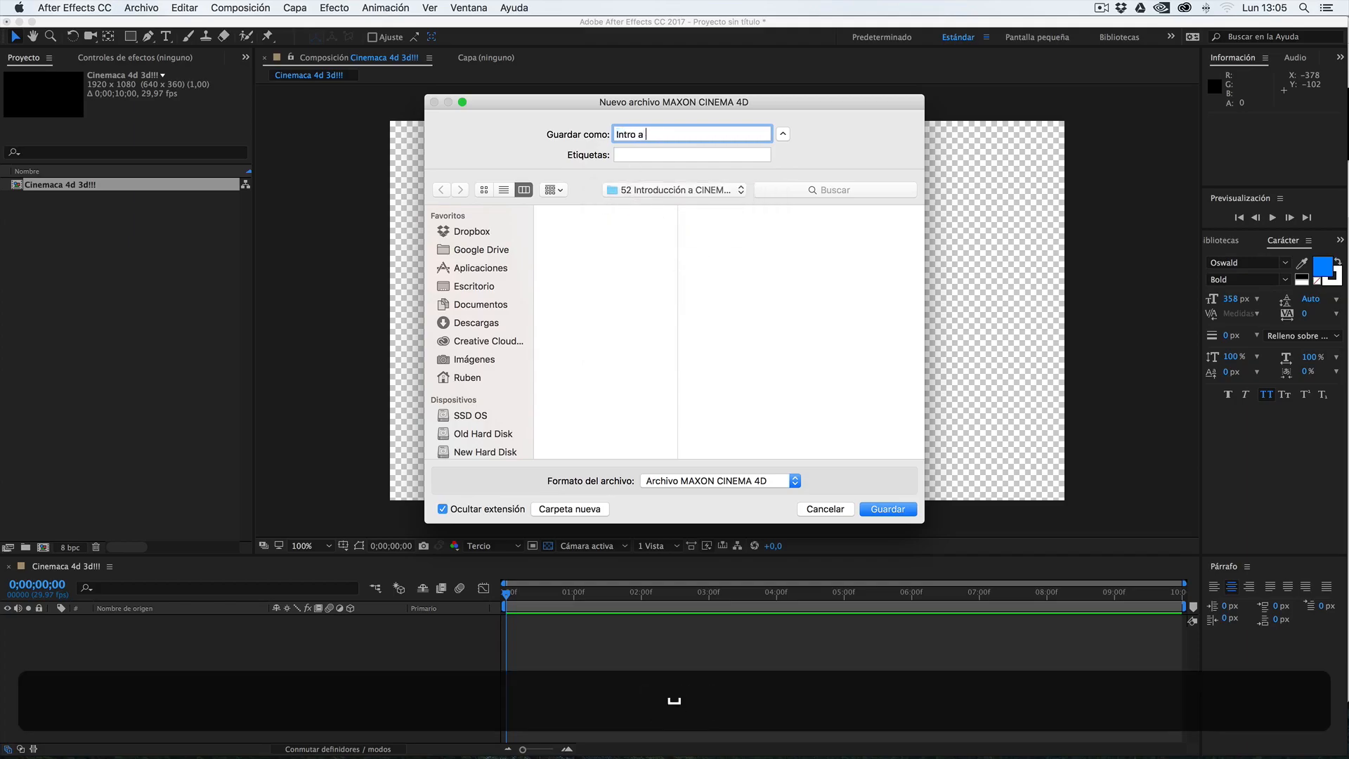
pyautogui.write('4d')
pyautogui.press('Return')
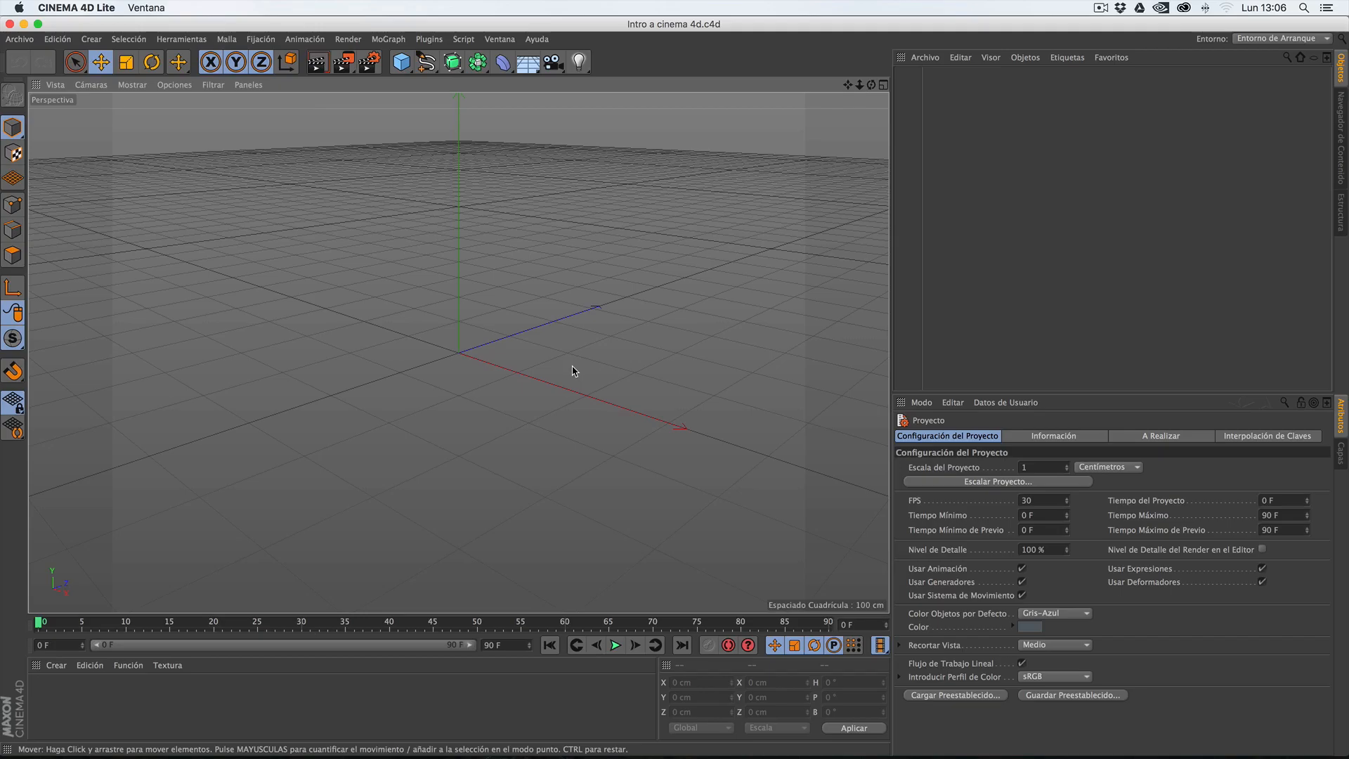
# - In CINEMA 4D Lite, add a Tubo primitive and view it in the four-view layout and again in perspective
pyautogui.click(399, 66)
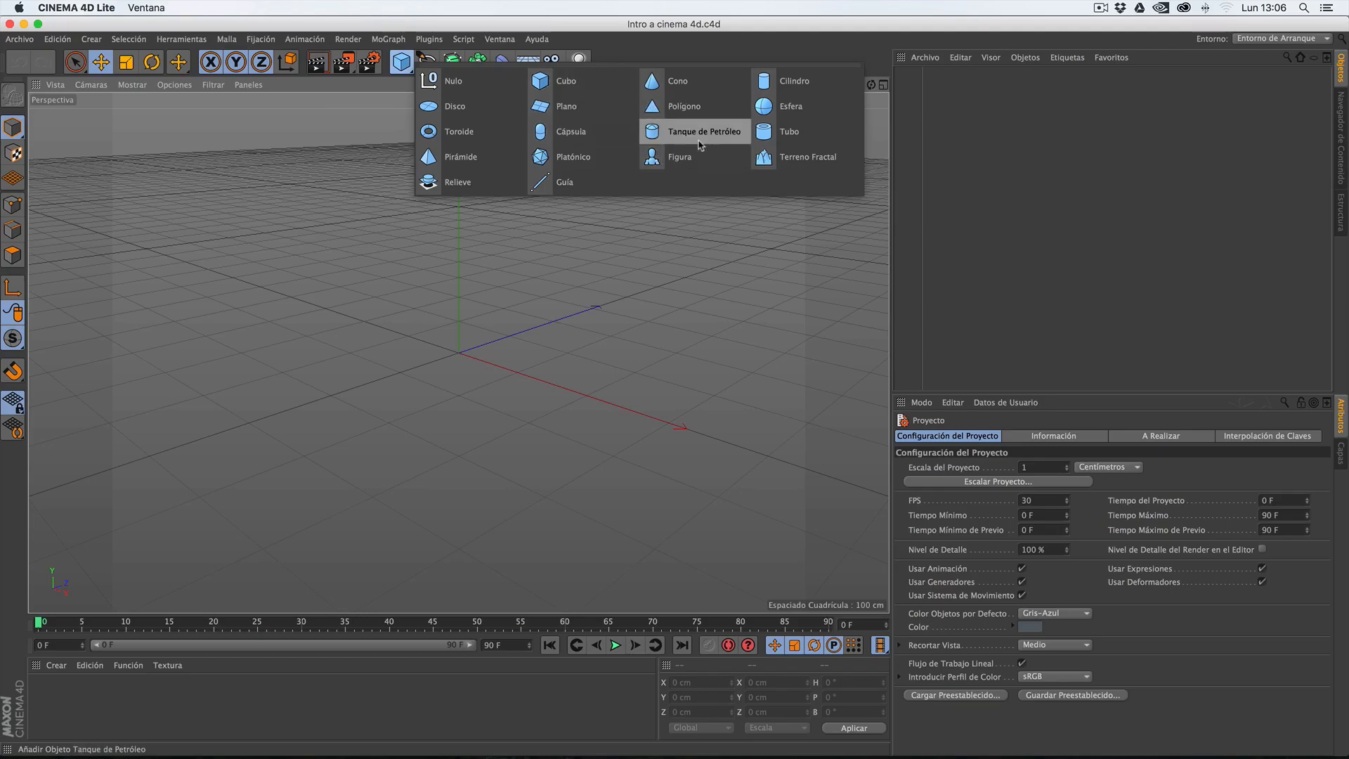
pyautogui.click(774, 134)
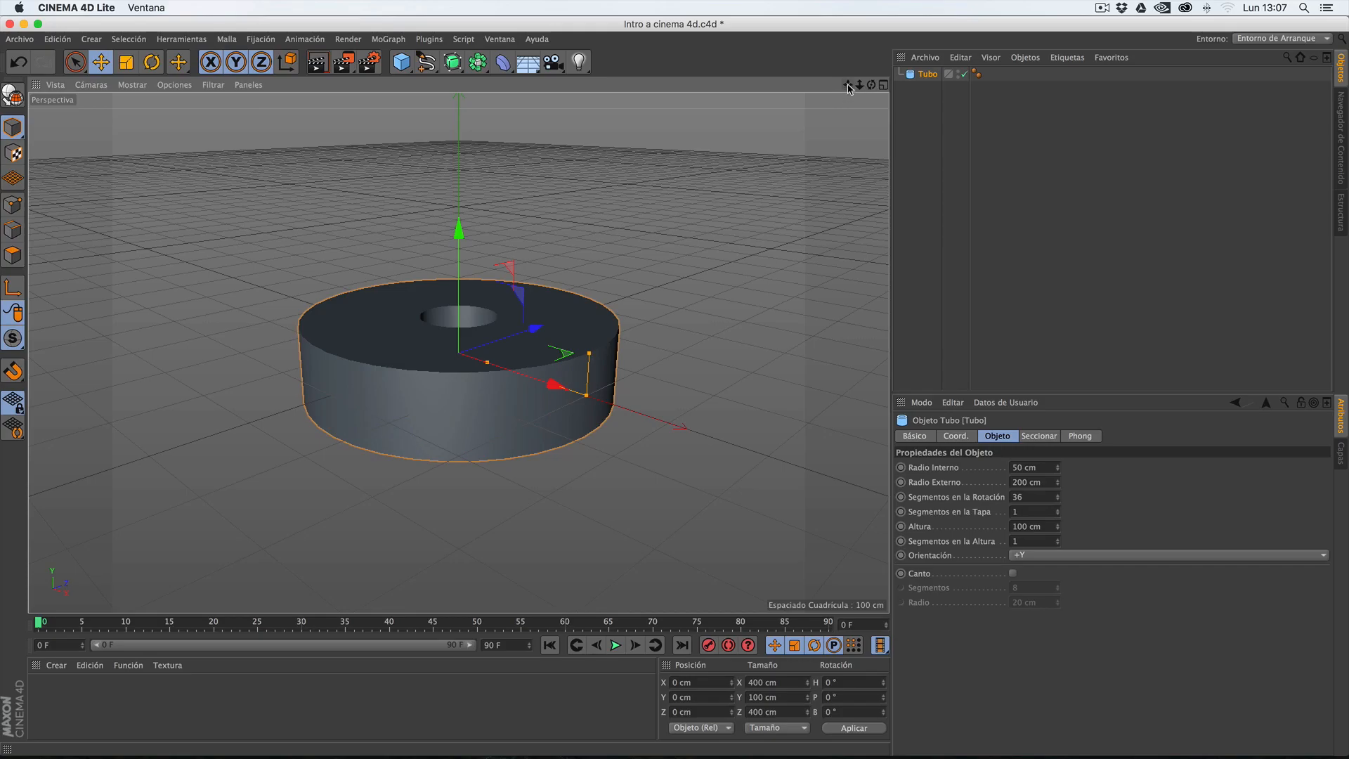
pyautogui.moveTo(848, 87); pyautogui.dragTo(459, 354)
pyautogui.moveTo(847, 85)
pyautogui.mouseDown()
pyautogui.moveTo(459, 353)
pyautogui.moveTo(848, 85)
pyautogui.moveTo(459, 352)
pyautogui.moveTo(872, 85)
pyautogui.mouseUp()
pyautogui.click(884, 85)
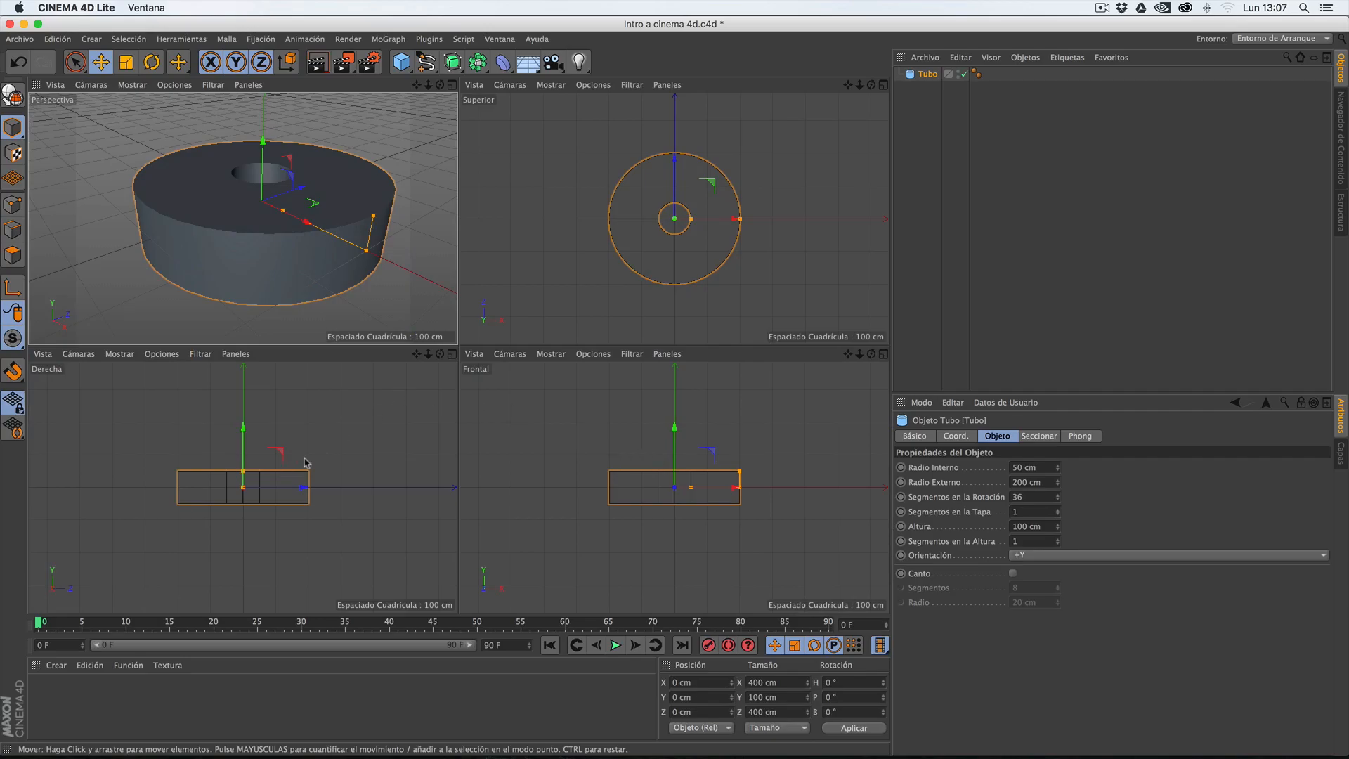
pyautogui.click(452, 85)
pyautogui.moveTo(863, 86); pyautogui.dragTo(582, 300)
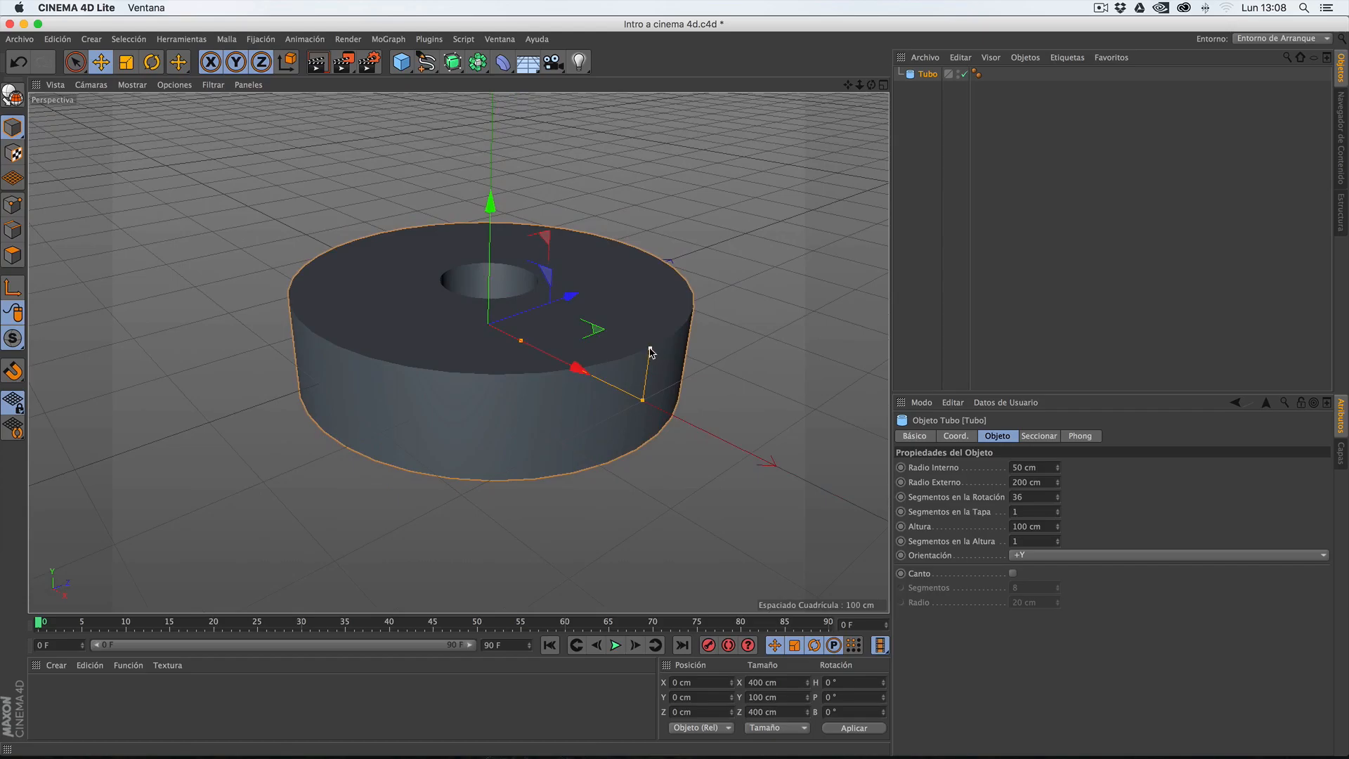
# - Reshape the tube into a thin ring about 21.9 cm high with an inner radius of about 192.5 cm, and rename it Anillo
pyautogui.moveTo(651, 351); pyautogui.dragTo(642, 392)
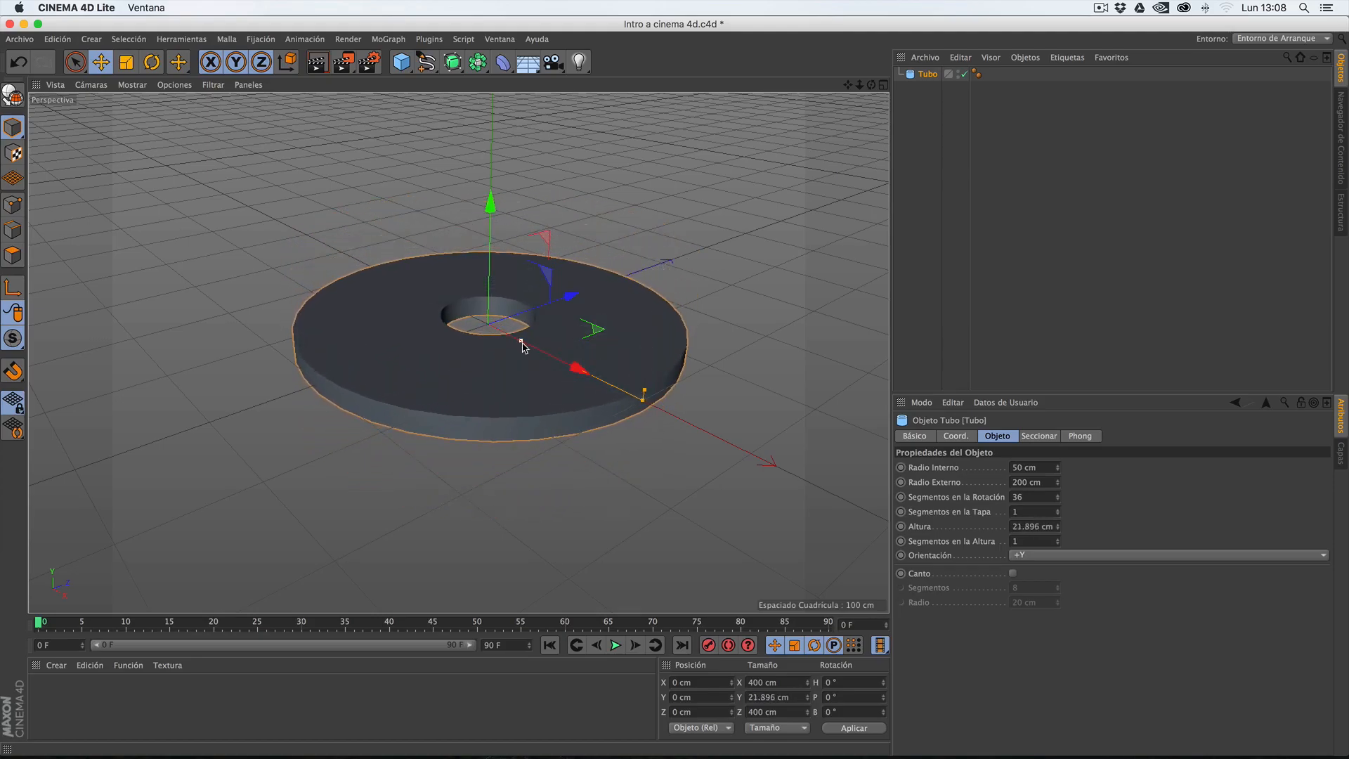
pyautogui.moveTo(522, 344); pyautogui.dragTo(639, 396)
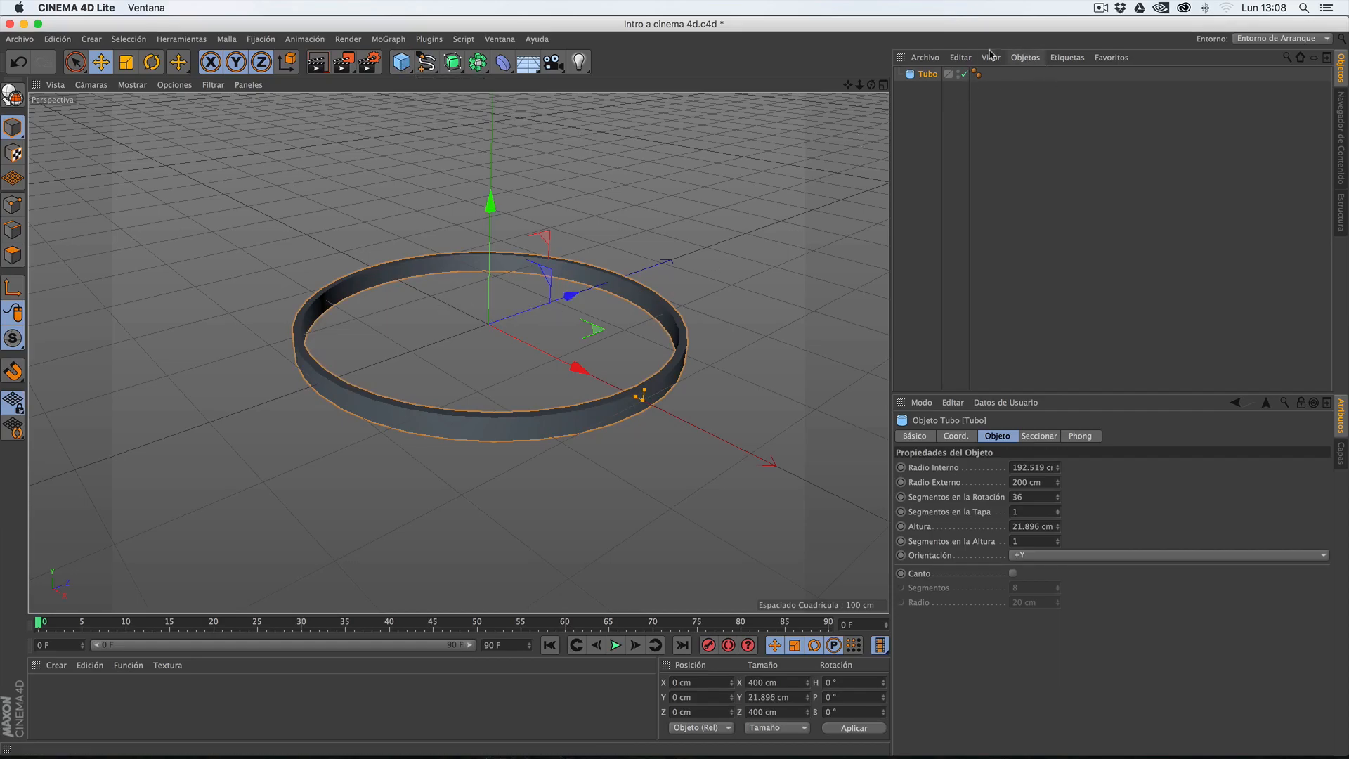
pyautogui.doubleClick(927, 74)
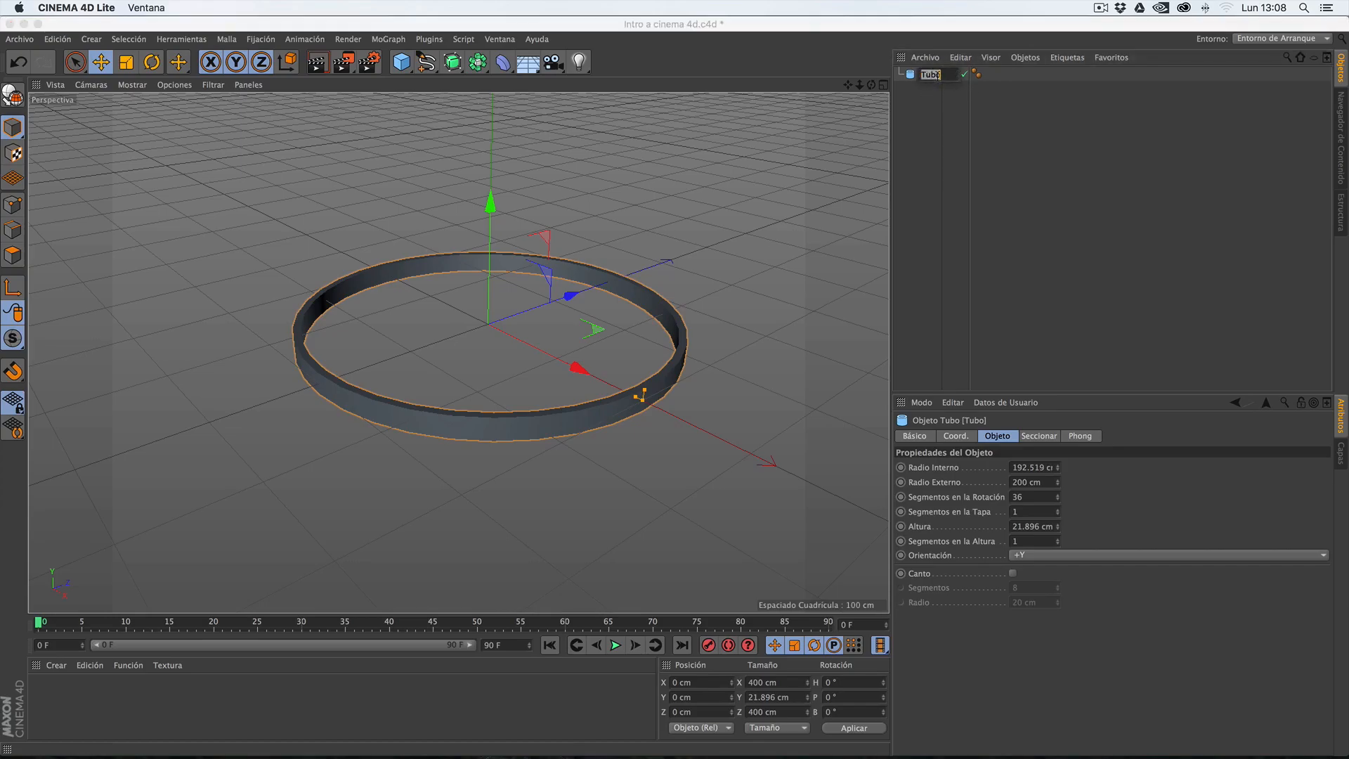
pyautogui.write('Anillo')
pyautogui.click(931, 236)
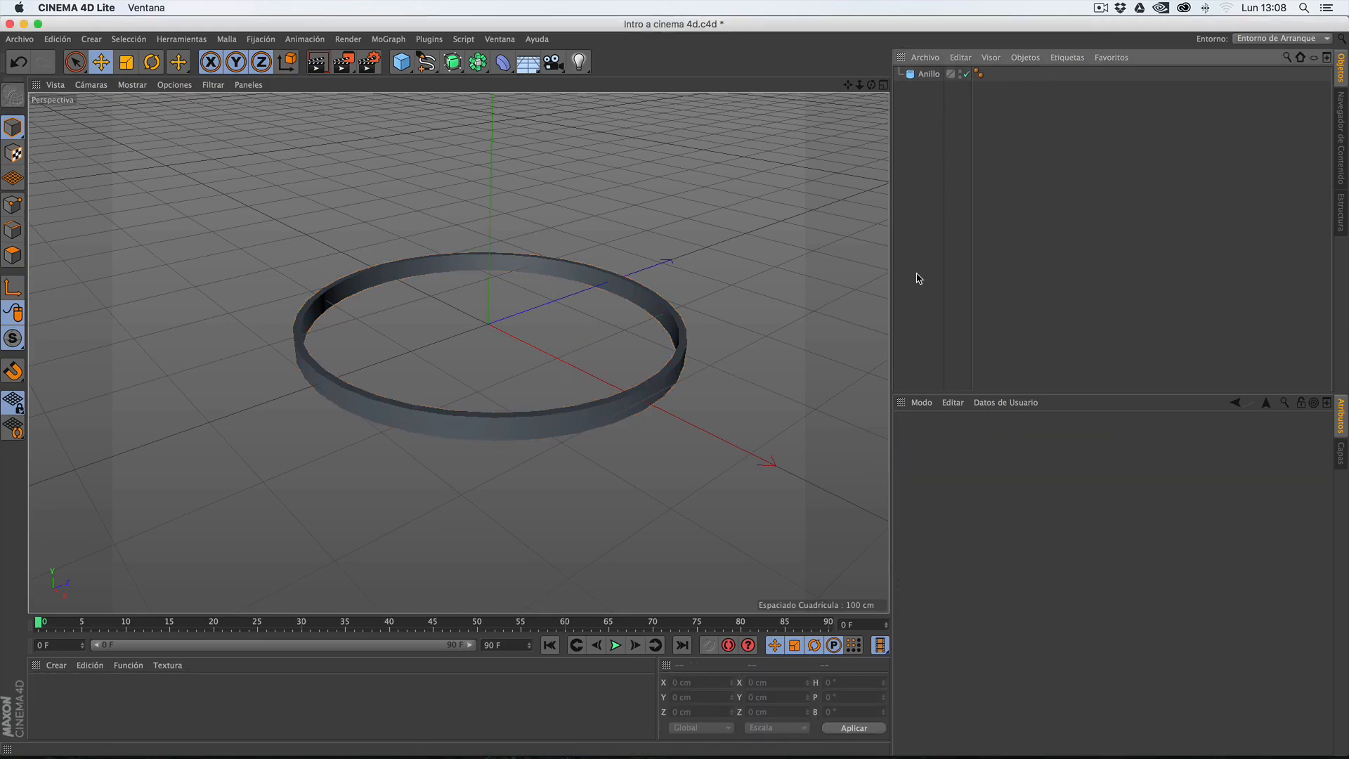
# - Try 5 rotation segments on the Anillo tube and settle on 70 for a smoother ring
pyautogui.click(924, 75)
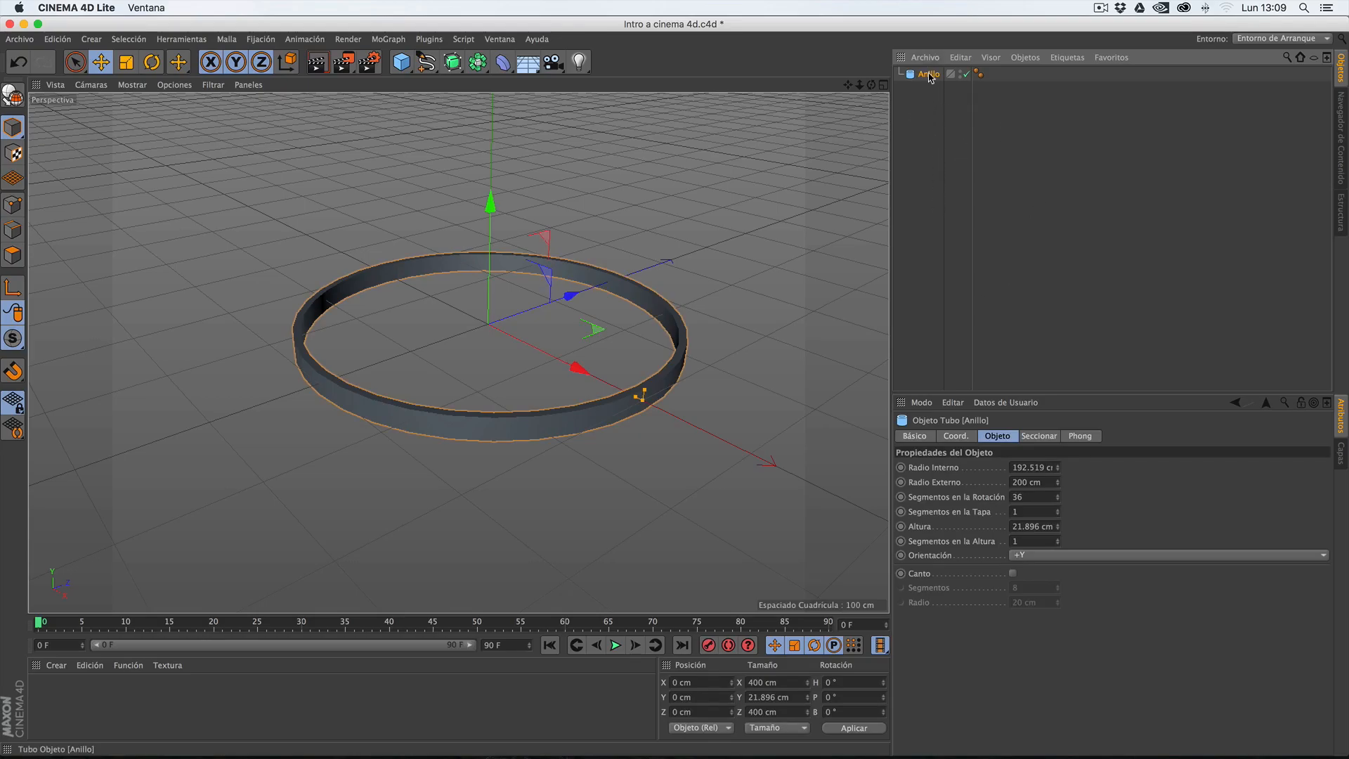
pyautogui.click(931, 170)
pyautogui.click(928, 74)
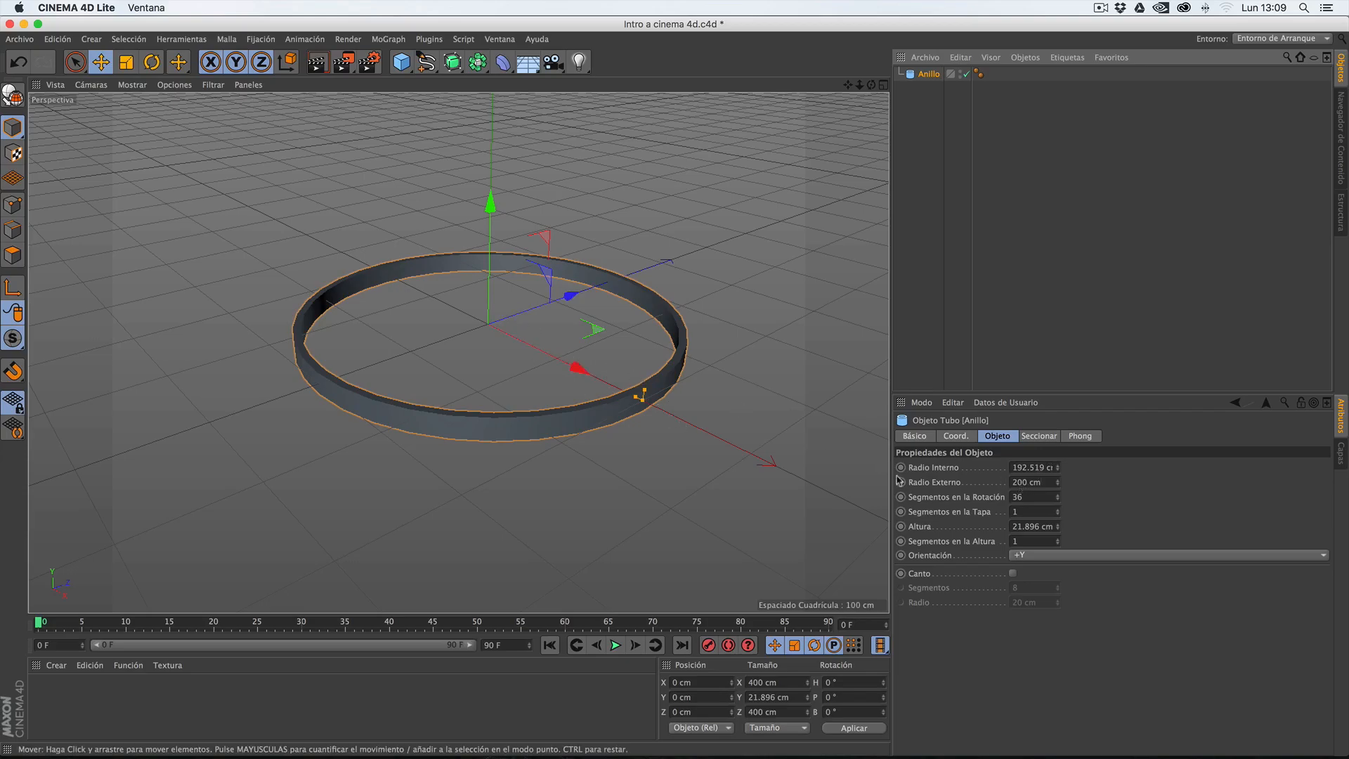
pyautogui.click(1031, 497)
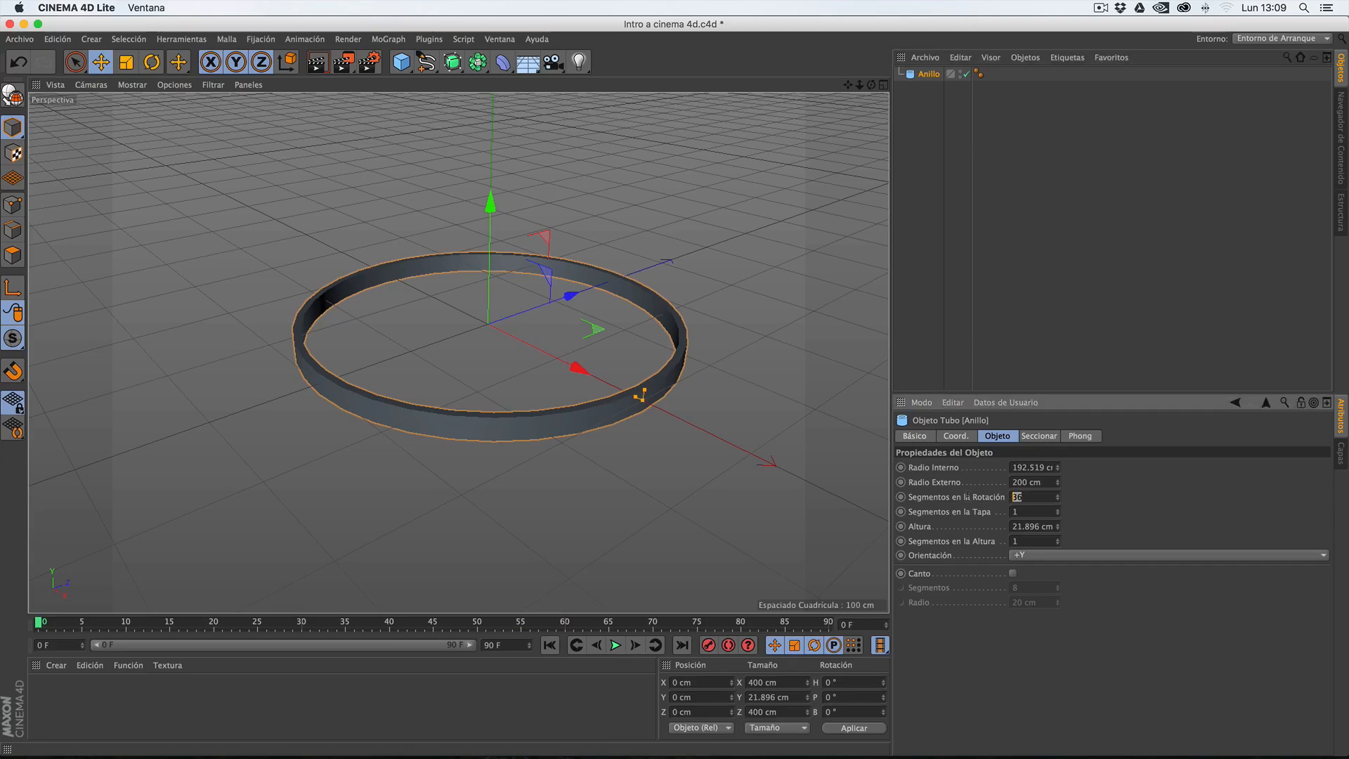
pyautogui.write('5')
pyautogui.press('Return')
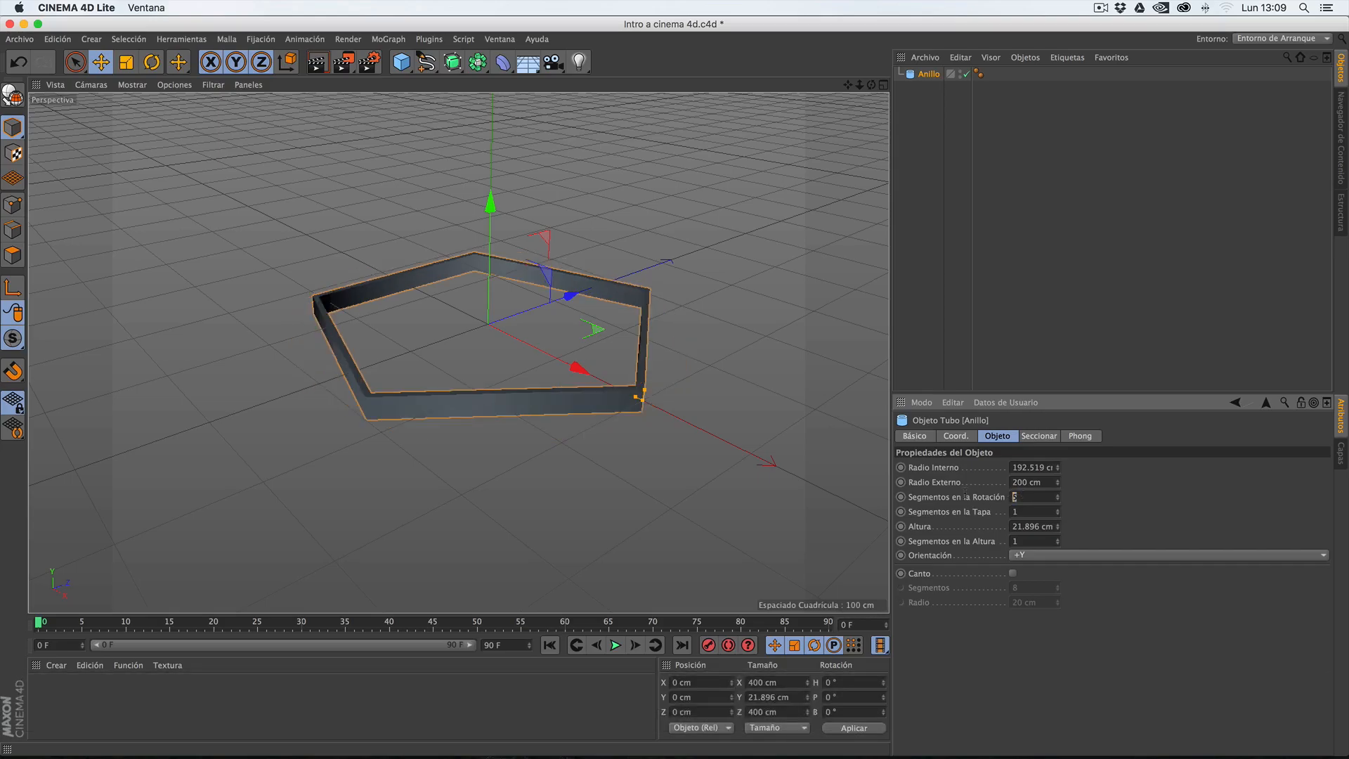
pyautogui.write('70')
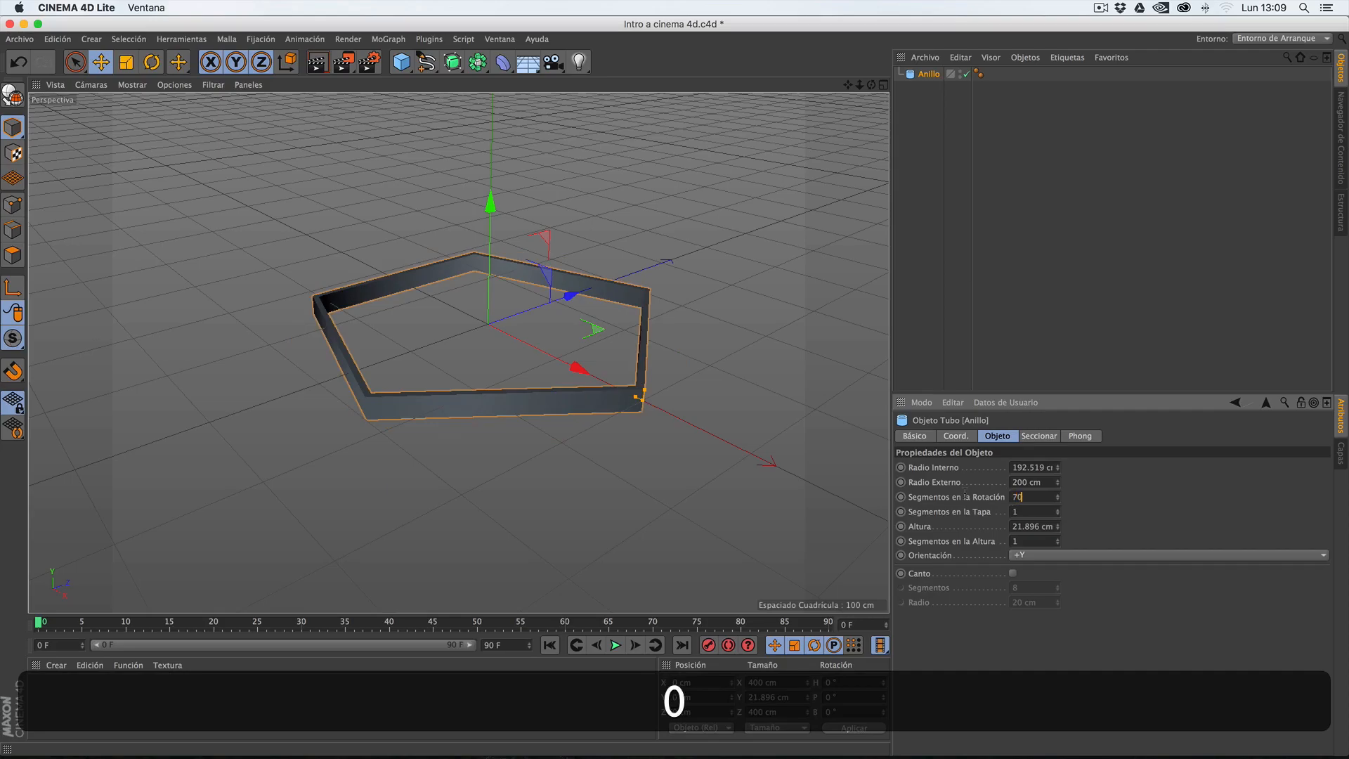
pyautogui.press('Return')
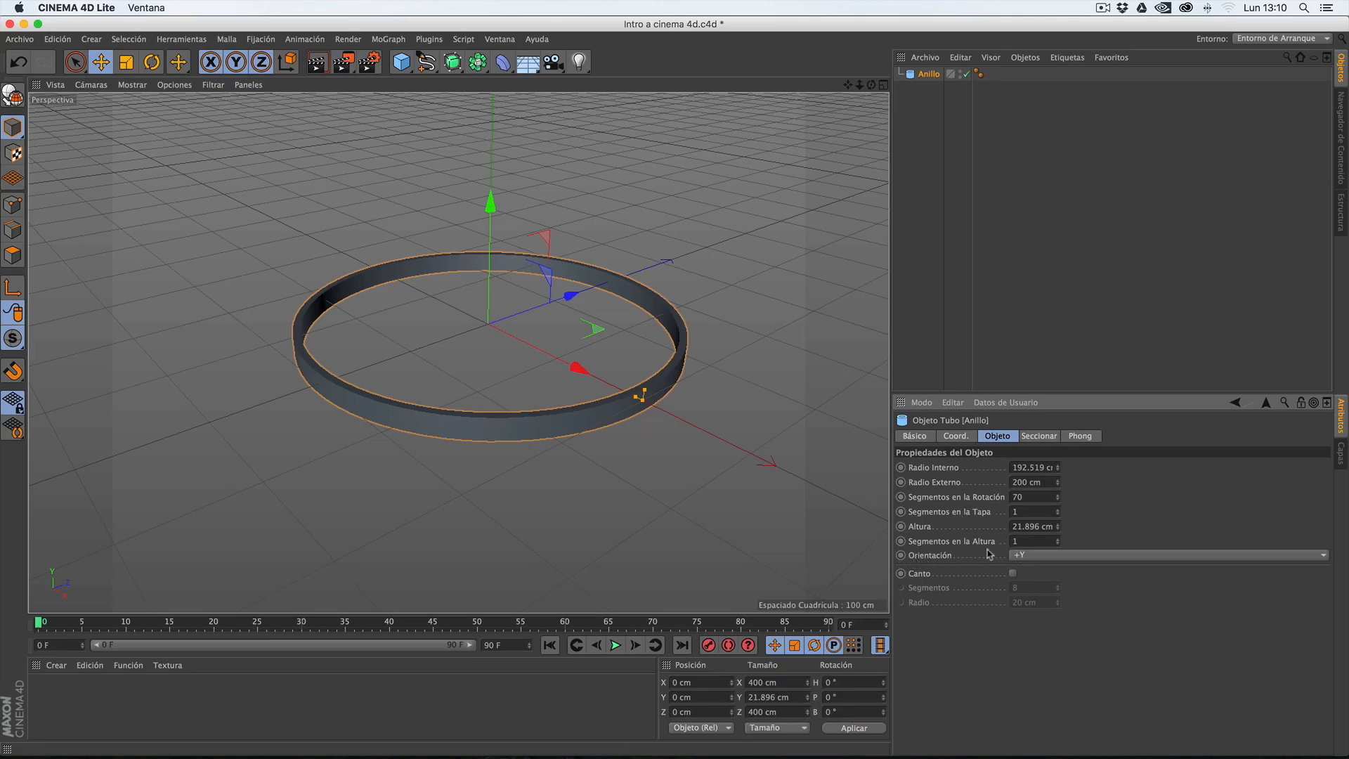
# - Set the ring's orientation to +Z so it stands upright and render the active view
pyautogui.click(1031, 556)
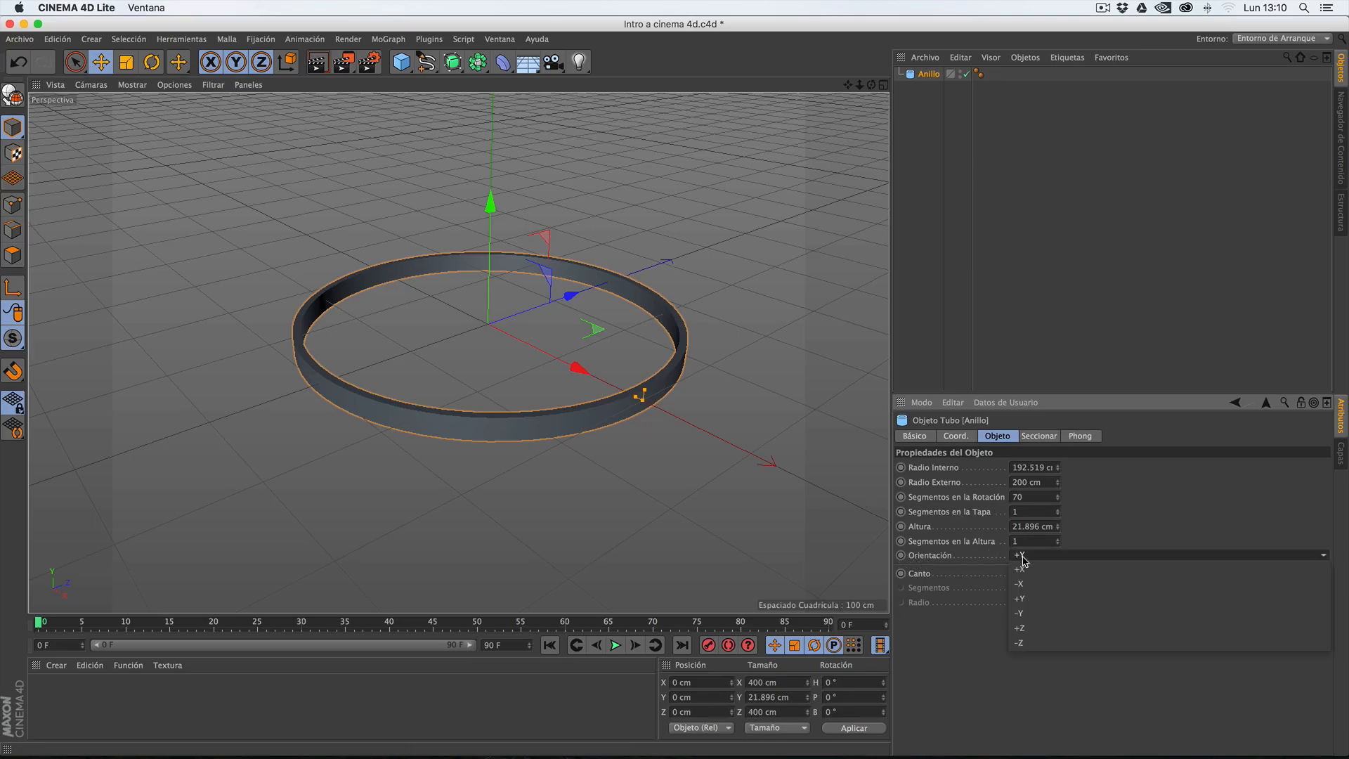
pyautogui.click(1031, 629)
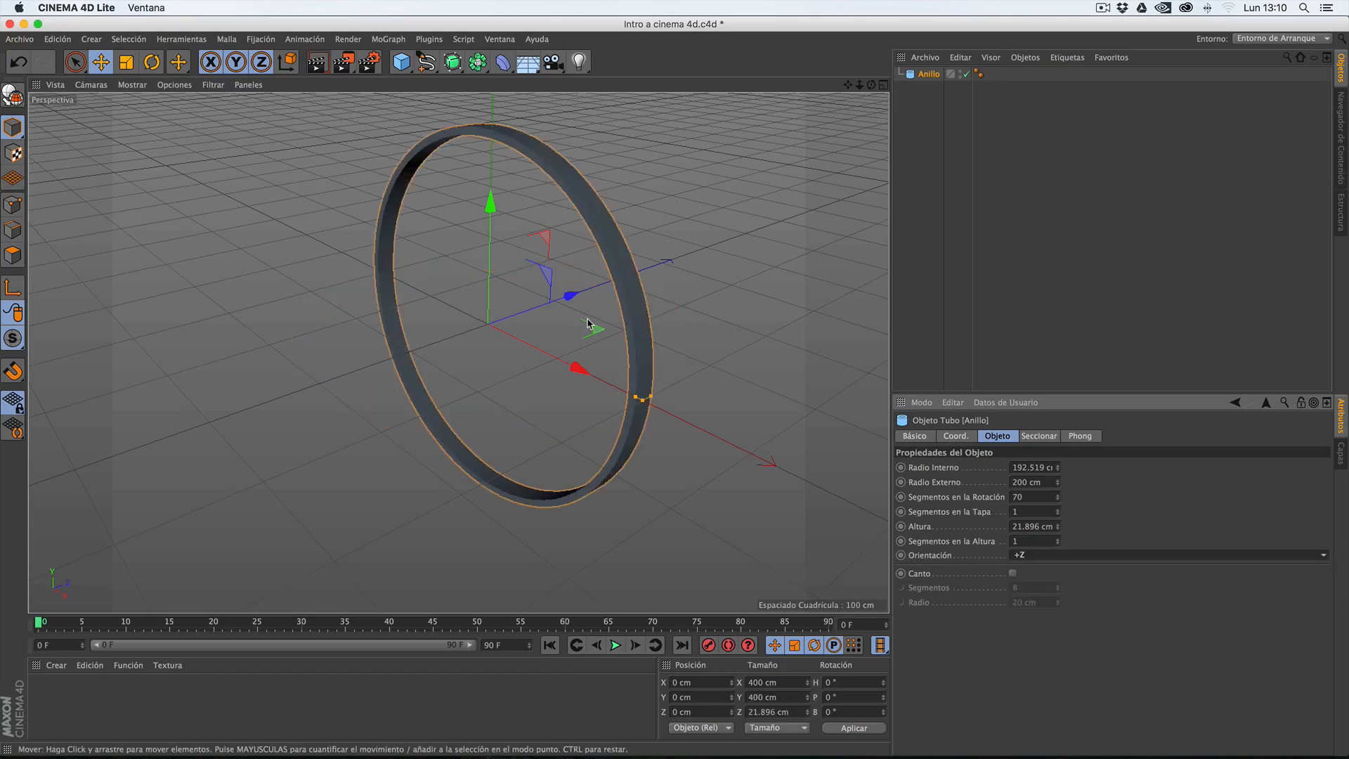
pyautogui.moveTo(871, 86); pyautogui.dragTo(458, 353)
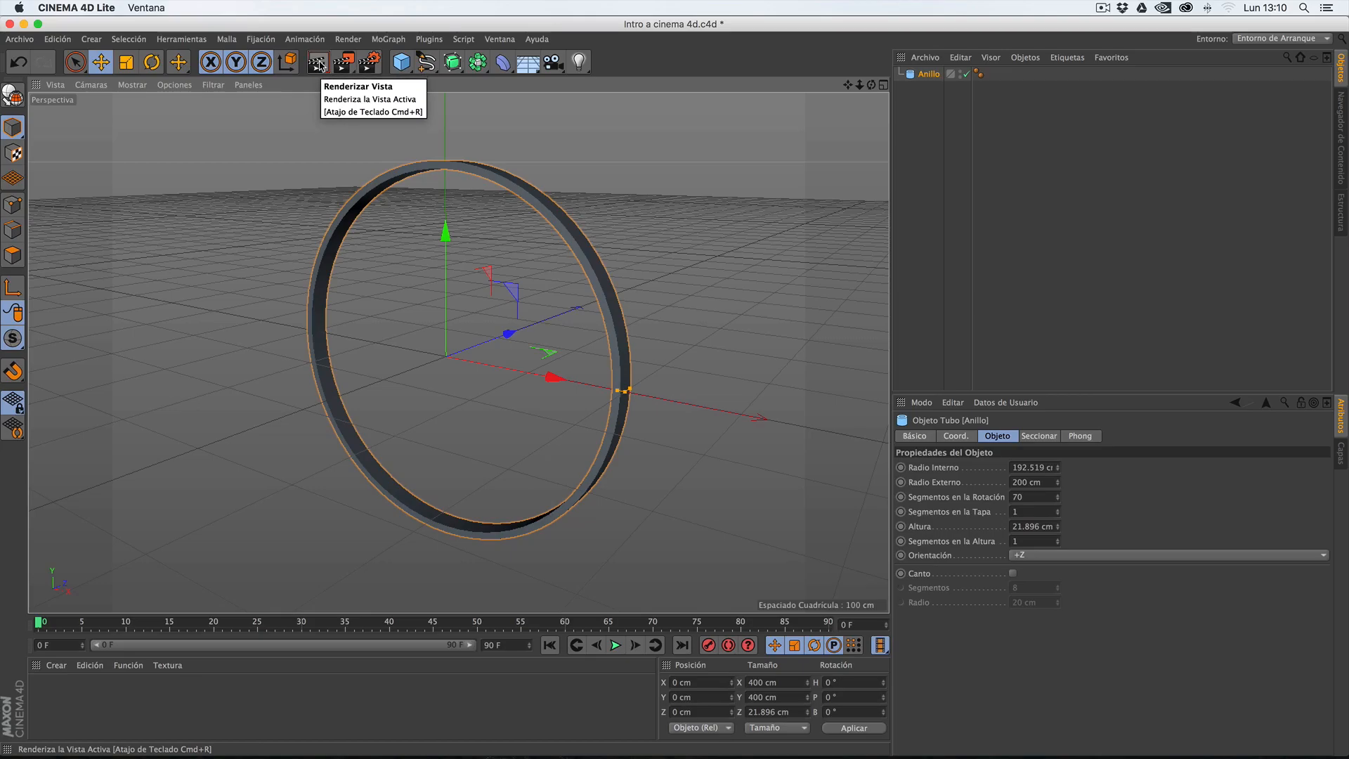
pyautogui.click(319, 65)
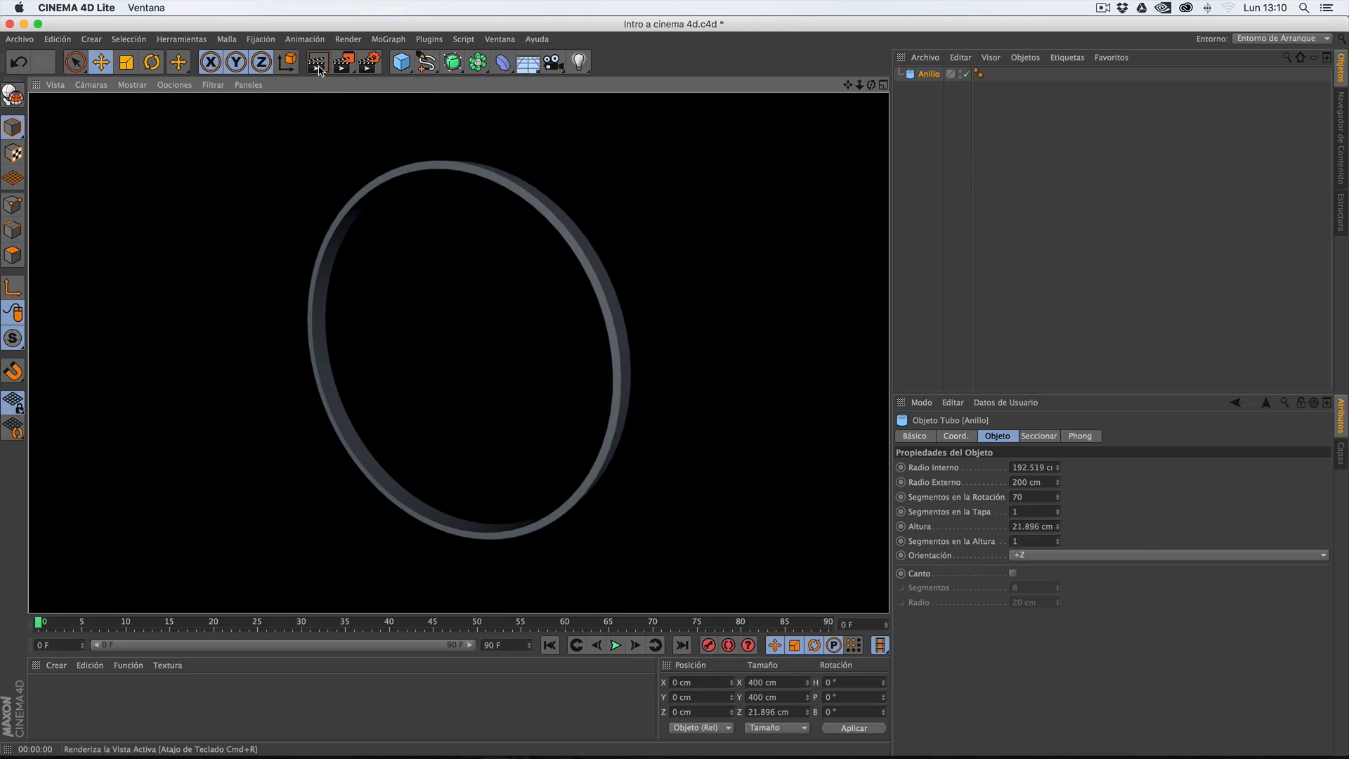
# - Enable Canto on the ring to round its edges, set its segments to 2, and render the view
pyautogui.moveTo(871, 85); pyautogui.dragTo(839, 89)
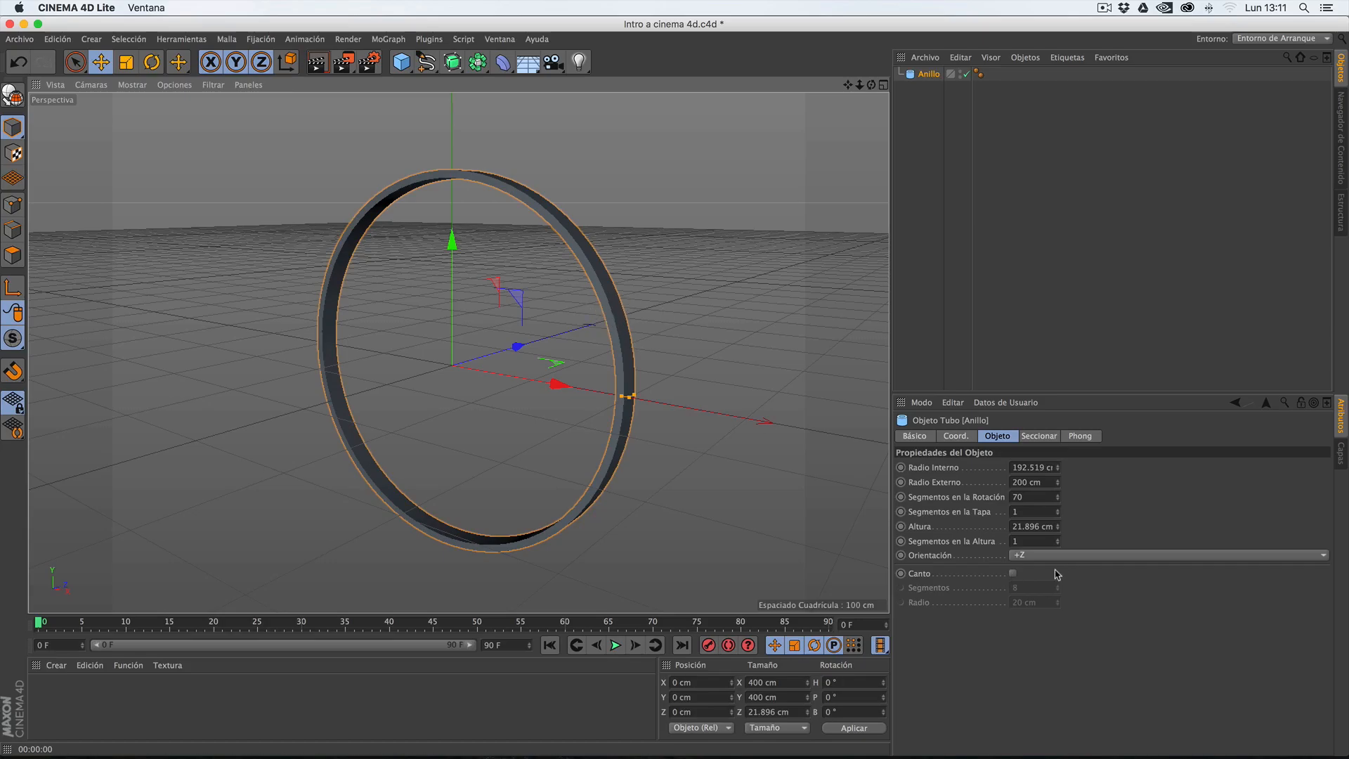
pyautogui.click(1012, 575)
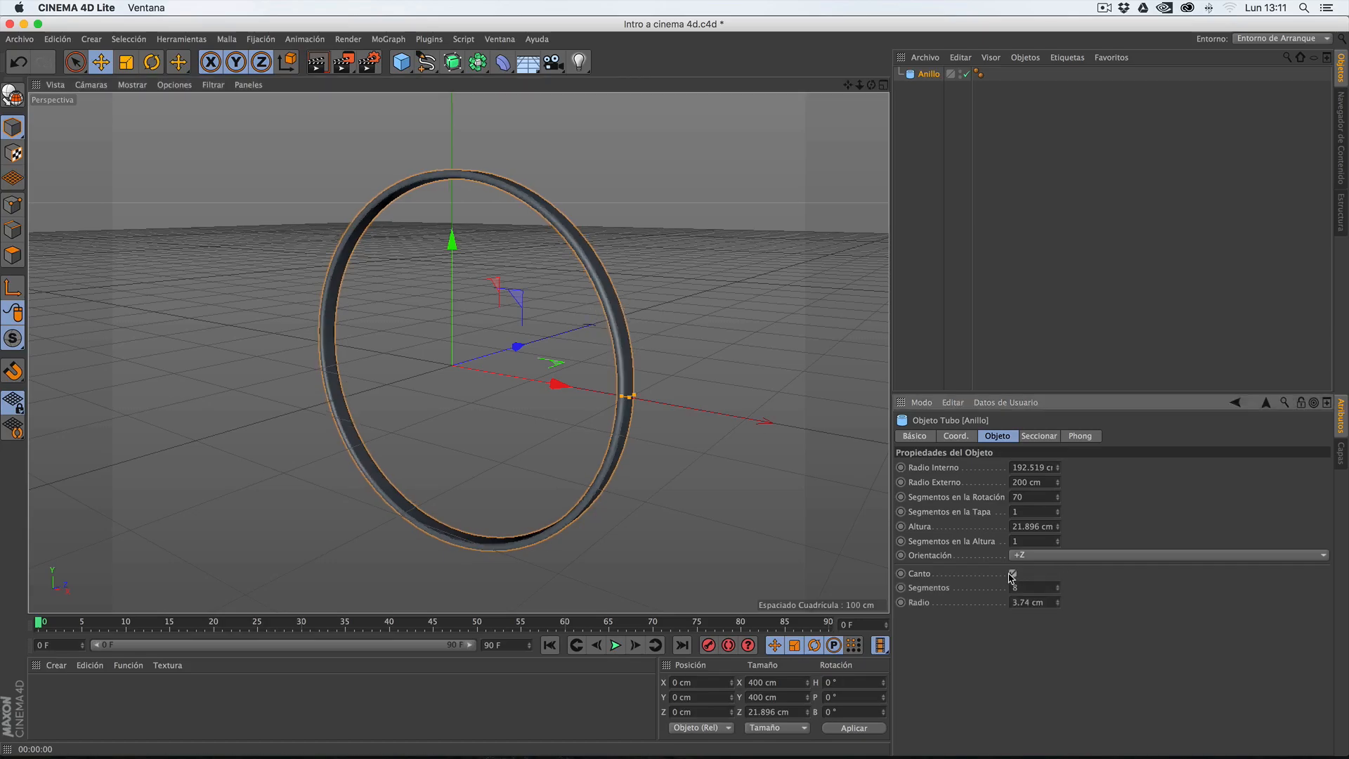
pyautogui.moveTo(860, 85); pyautogui.dragTo(887, 85)
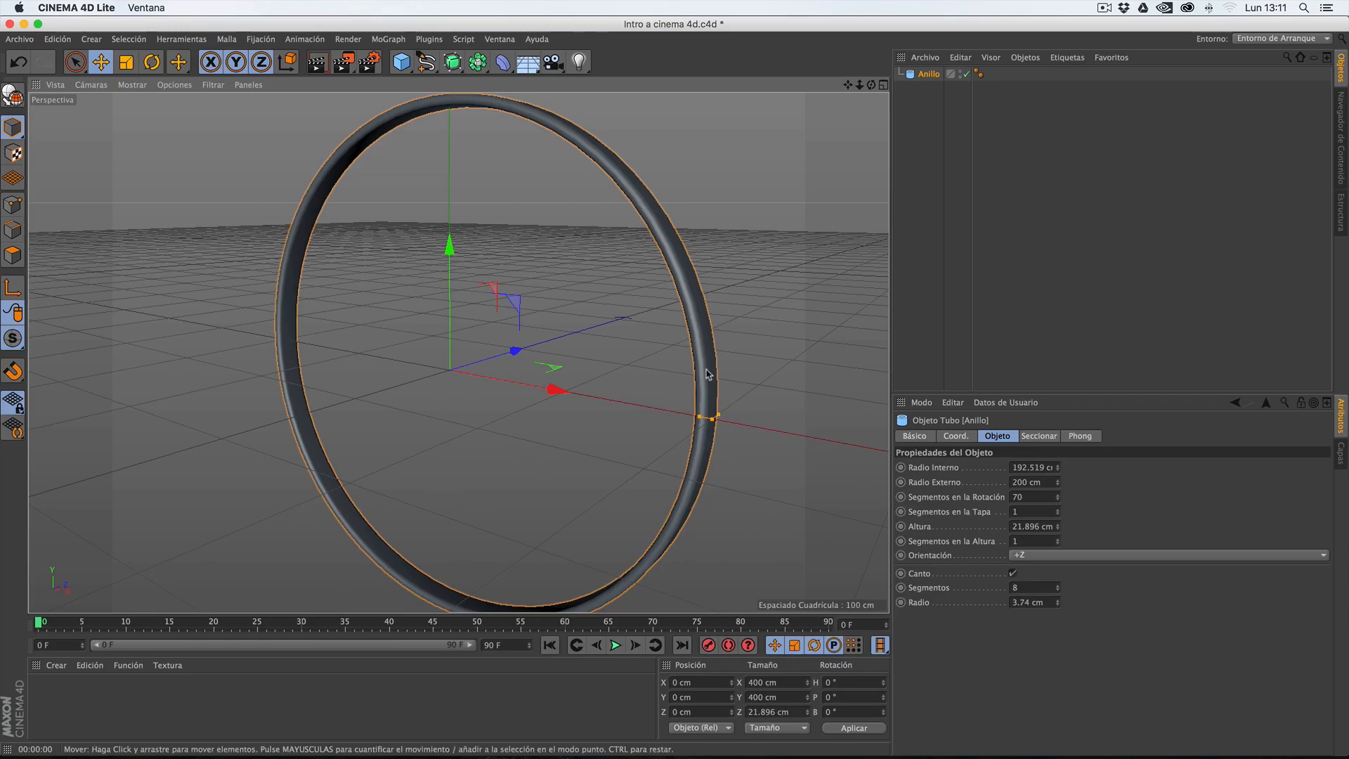
pyautogui.click(1016, 587)
pyautogui.write('2')
pyautogui.press('Return')
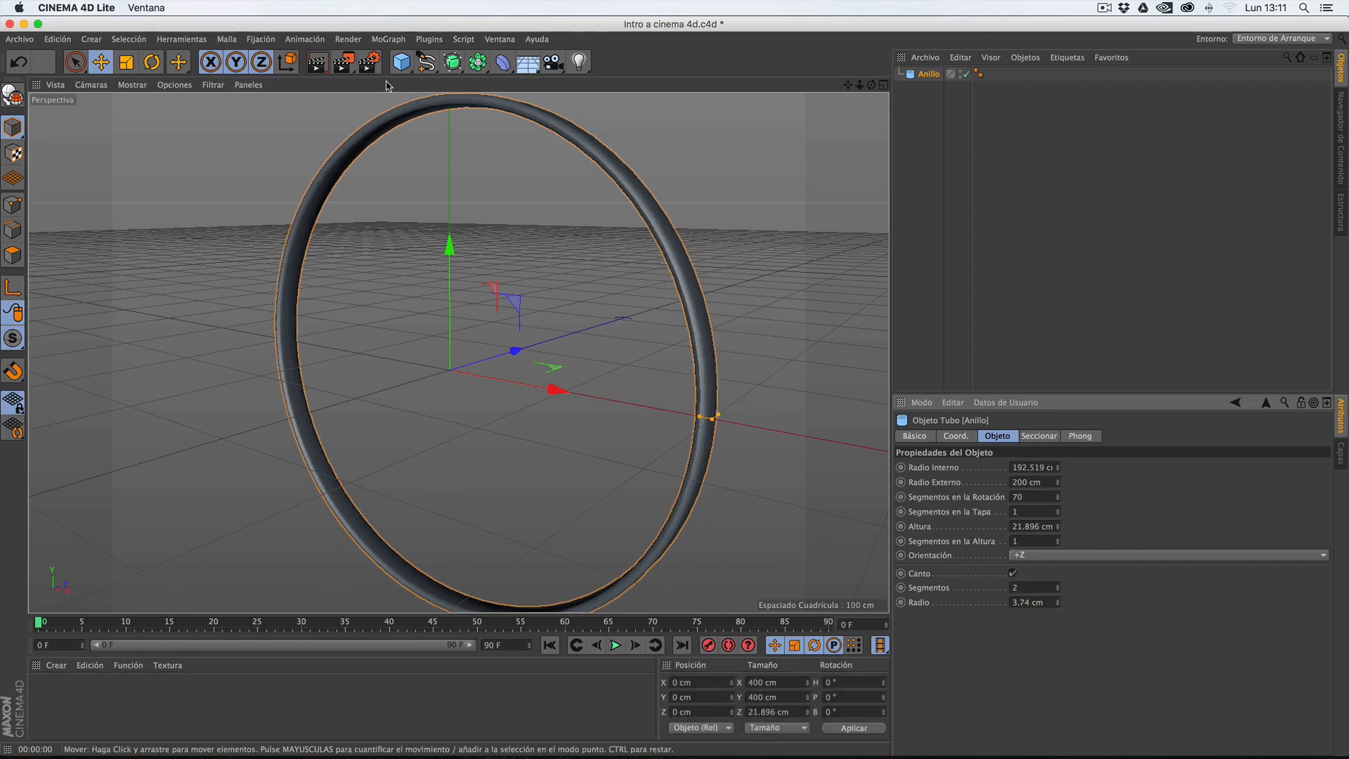
pyautogui.click(318, 63)
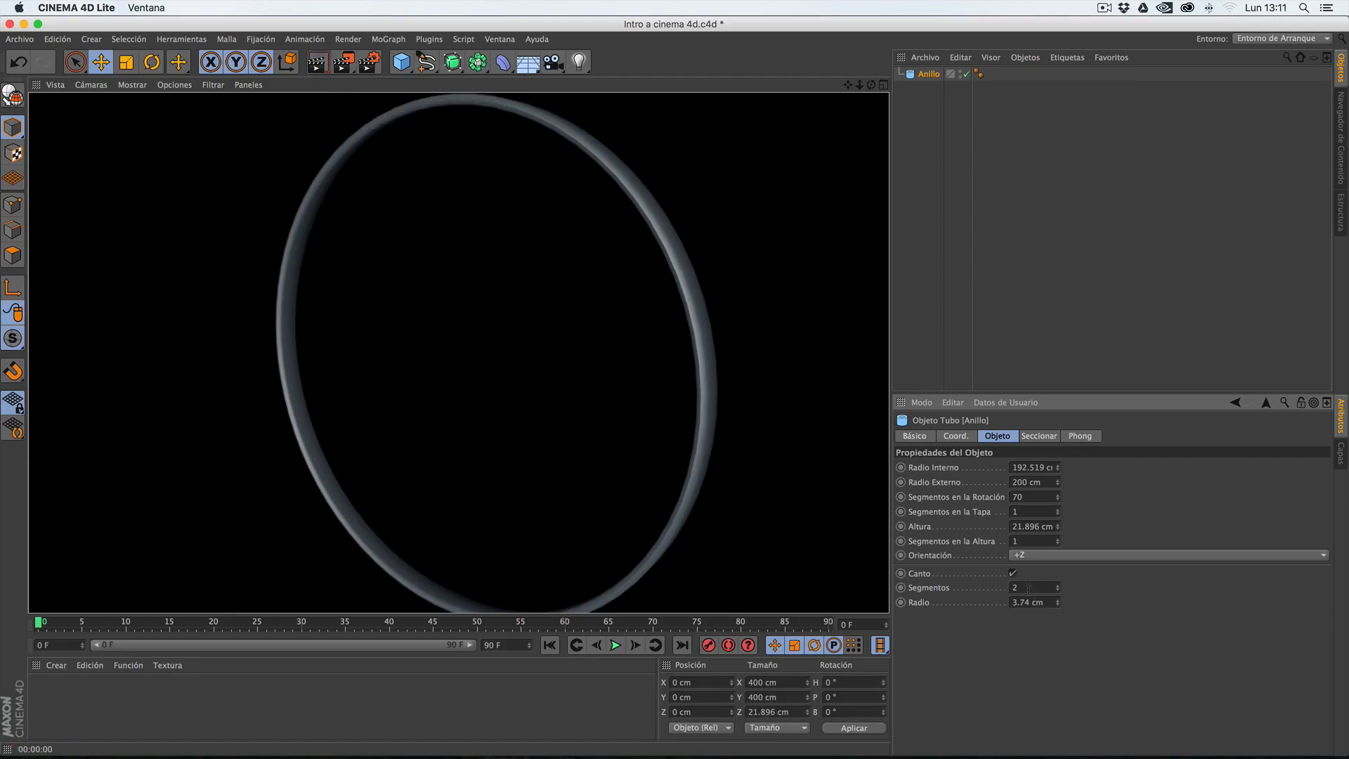
# - Raise the edge rounding to 20 segments and render the view again
pyautogui.write('20')
pyautogui.press('Return')
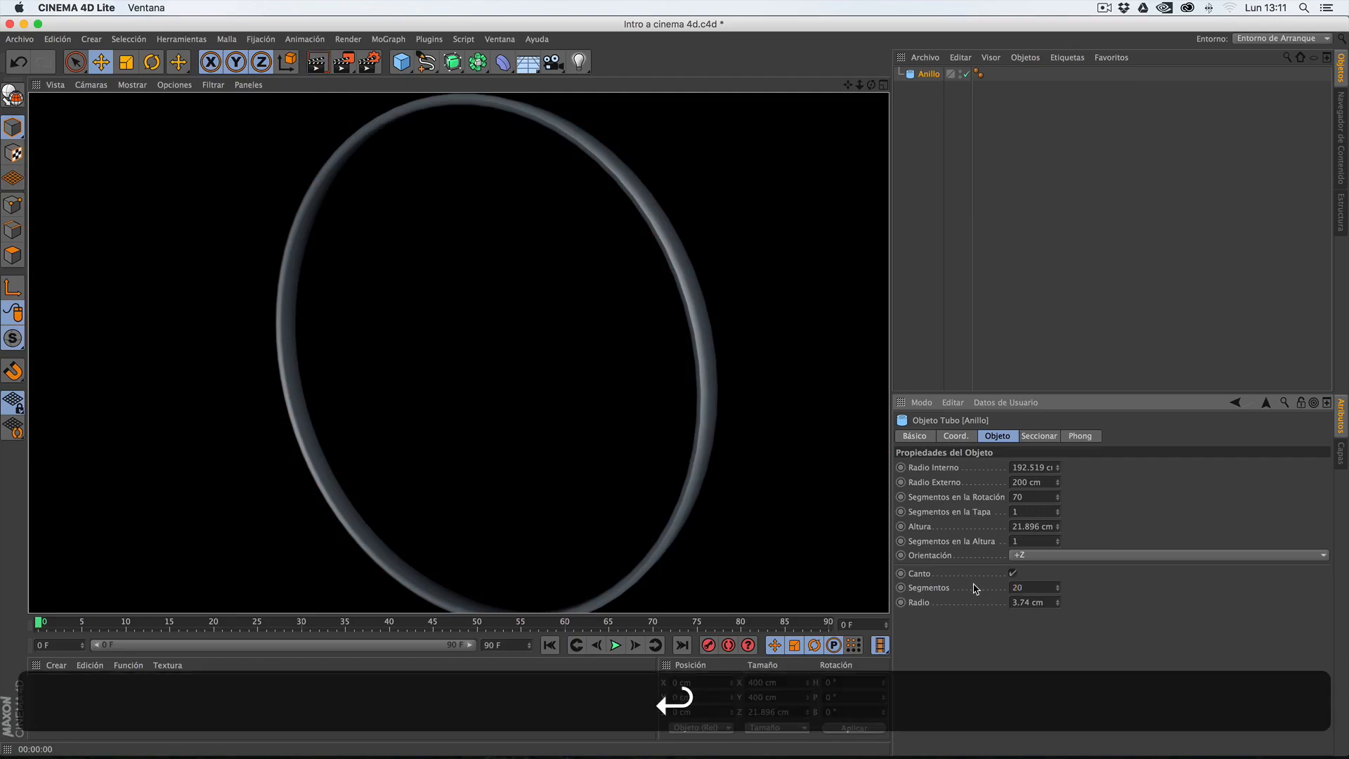
pyautogui.press('super+r')
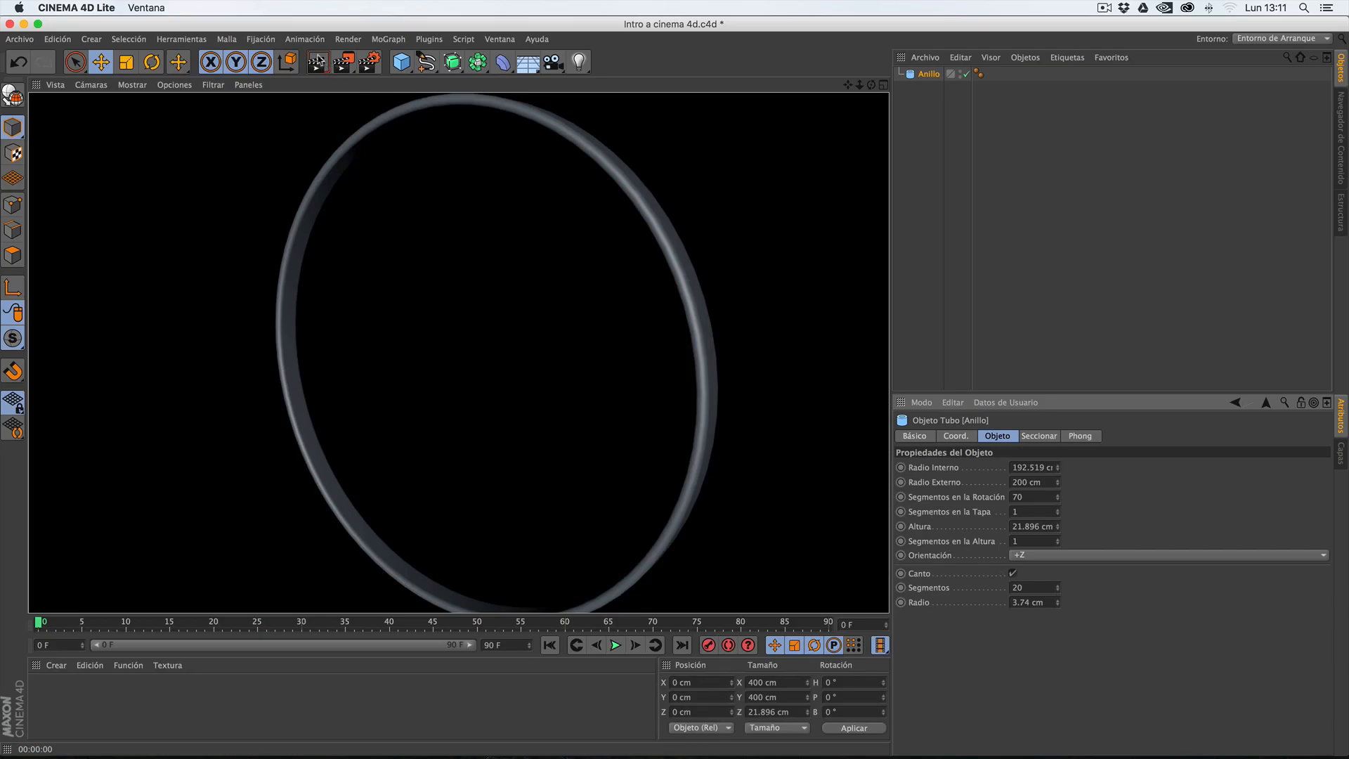
pyautogui.moveTo(859, 85)
pyautogui.mouseDown()
pyautogui.moveTo(875, 85)
pyautogui.moveTo(837, 85)
pyautogui.mouseUp()
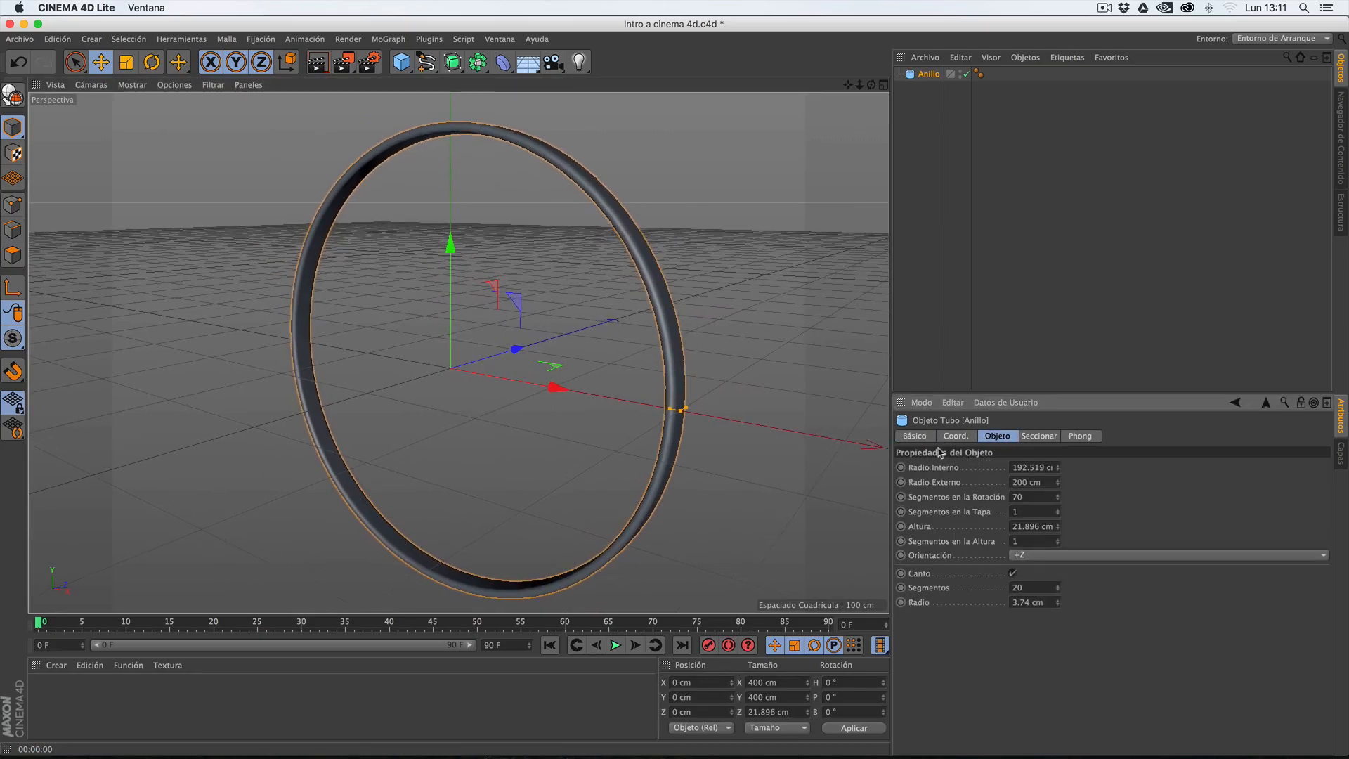
# - Set the ring's Usar Color option to Activado in its basic properties
pyautogui.click(915, 437)
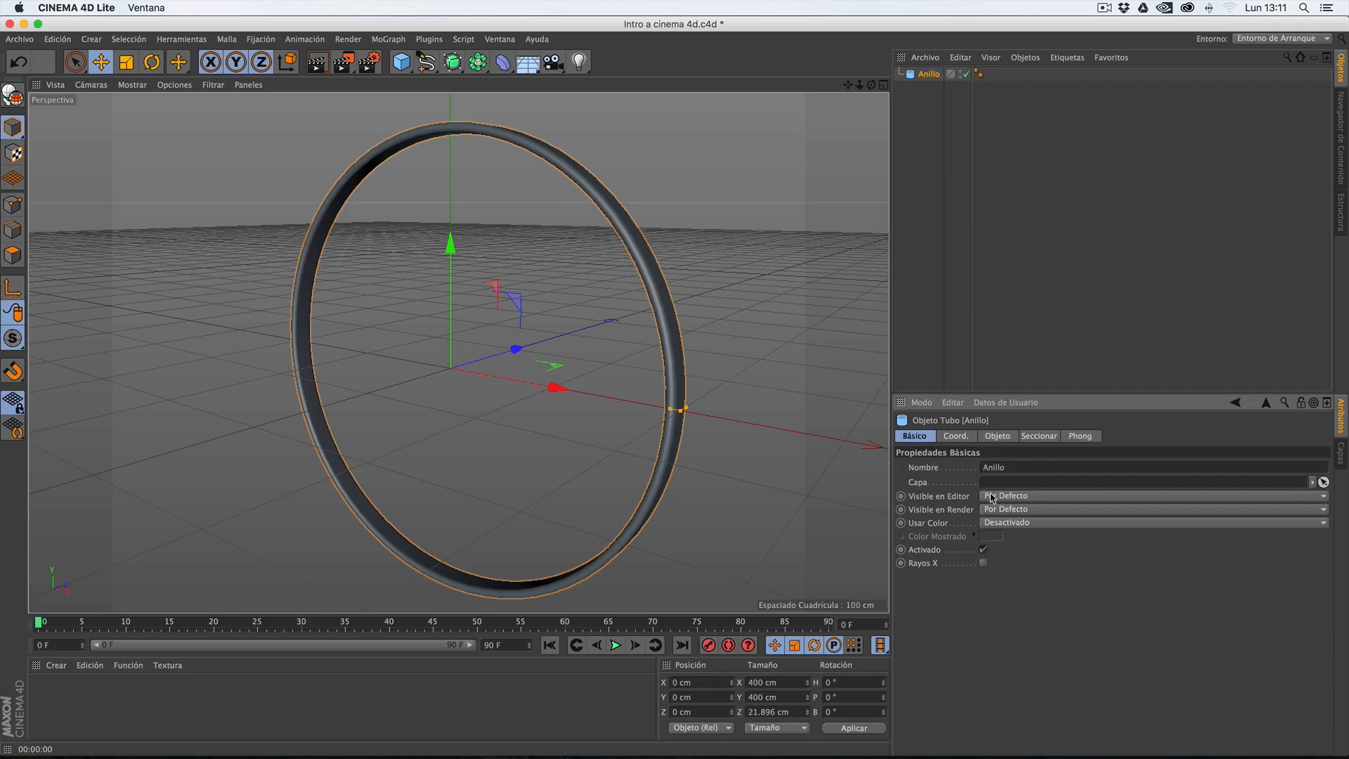
pyautogui.click(1012, 525)
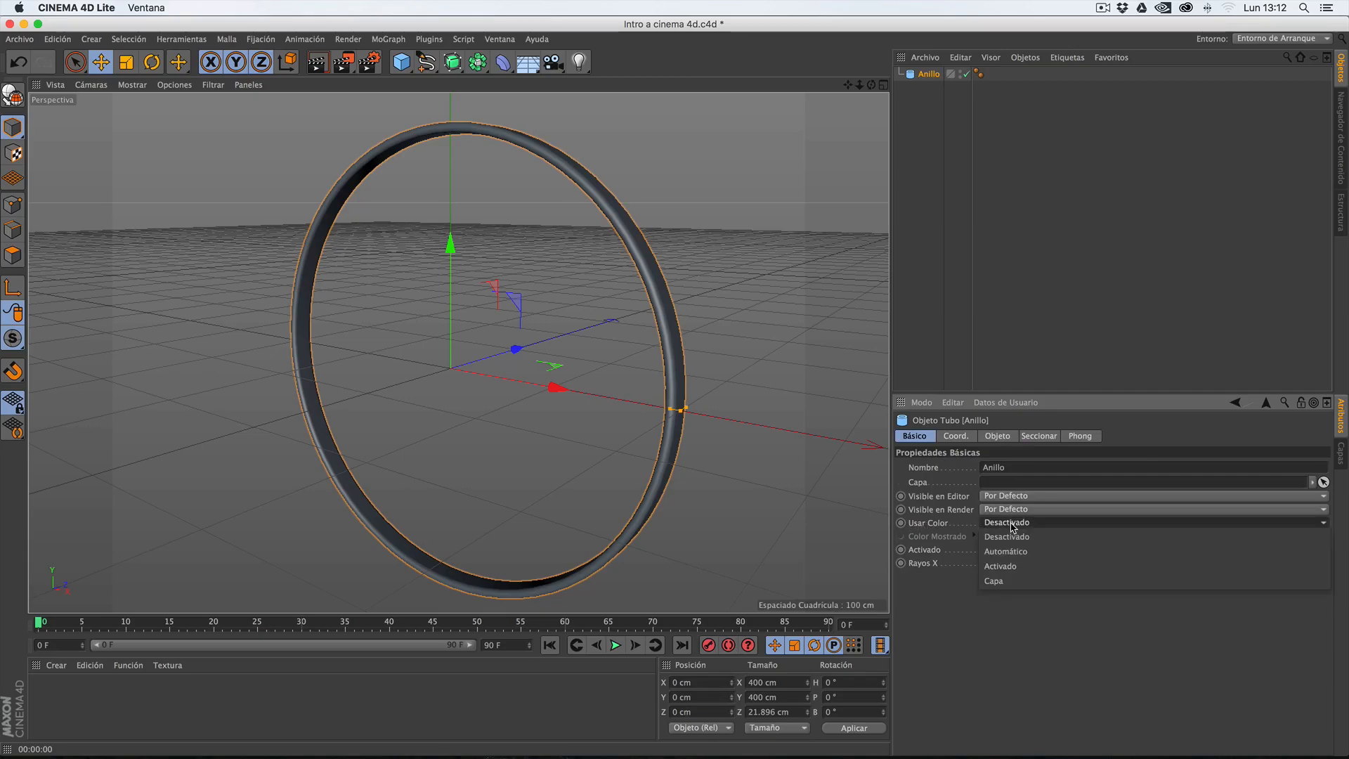
pyautogui.click(1001, 565)
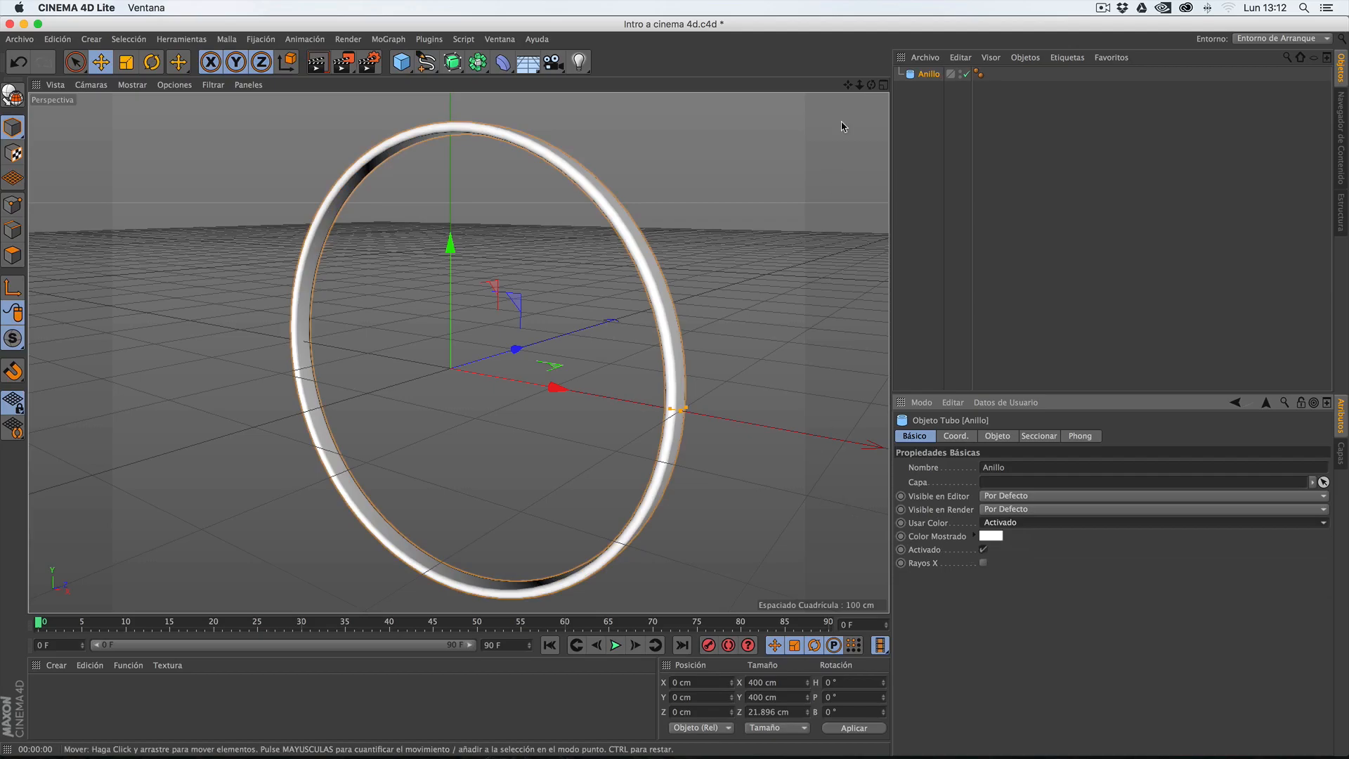
# - Duplicate the Anillo ring in place and show the copy's object properties
pyautogui.moveTo(871, 85); pyautogui.dragTo(924, 100)
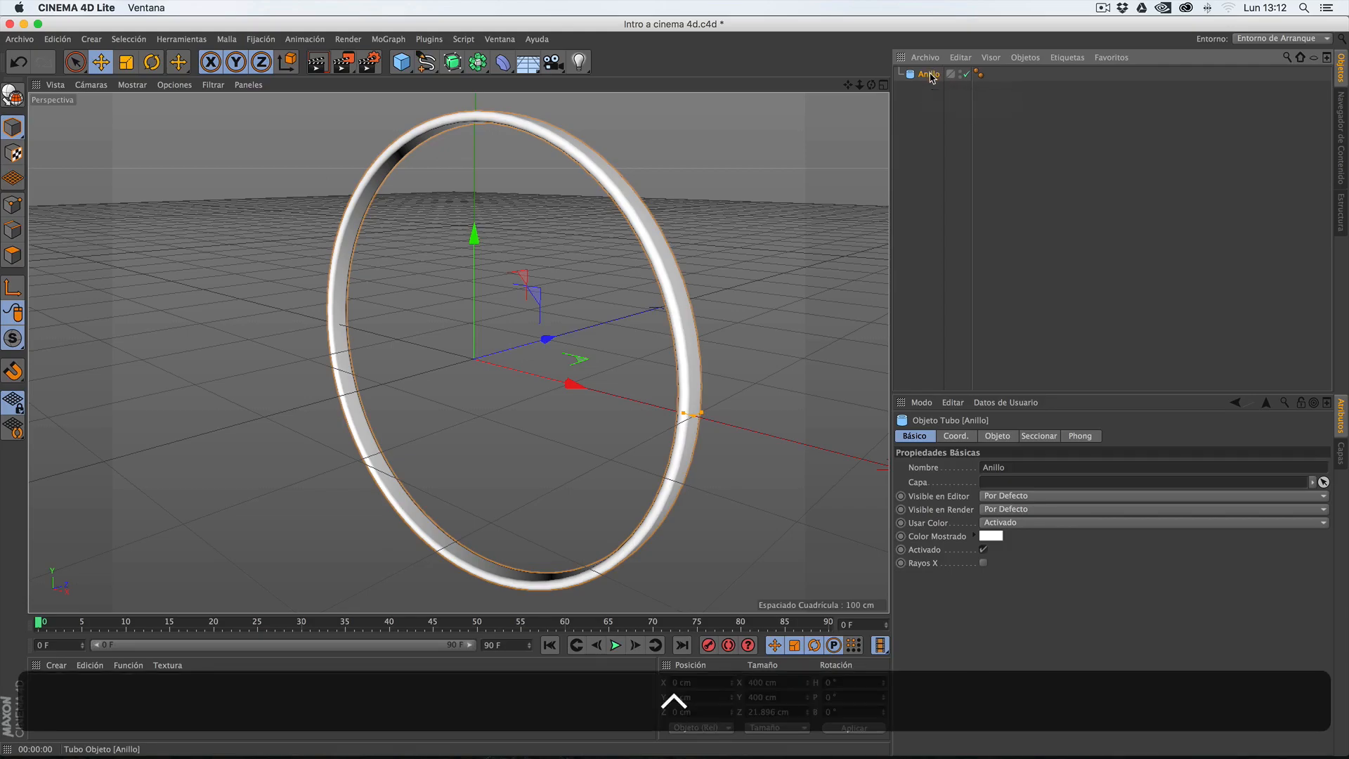
pyautogui.press('super+v')
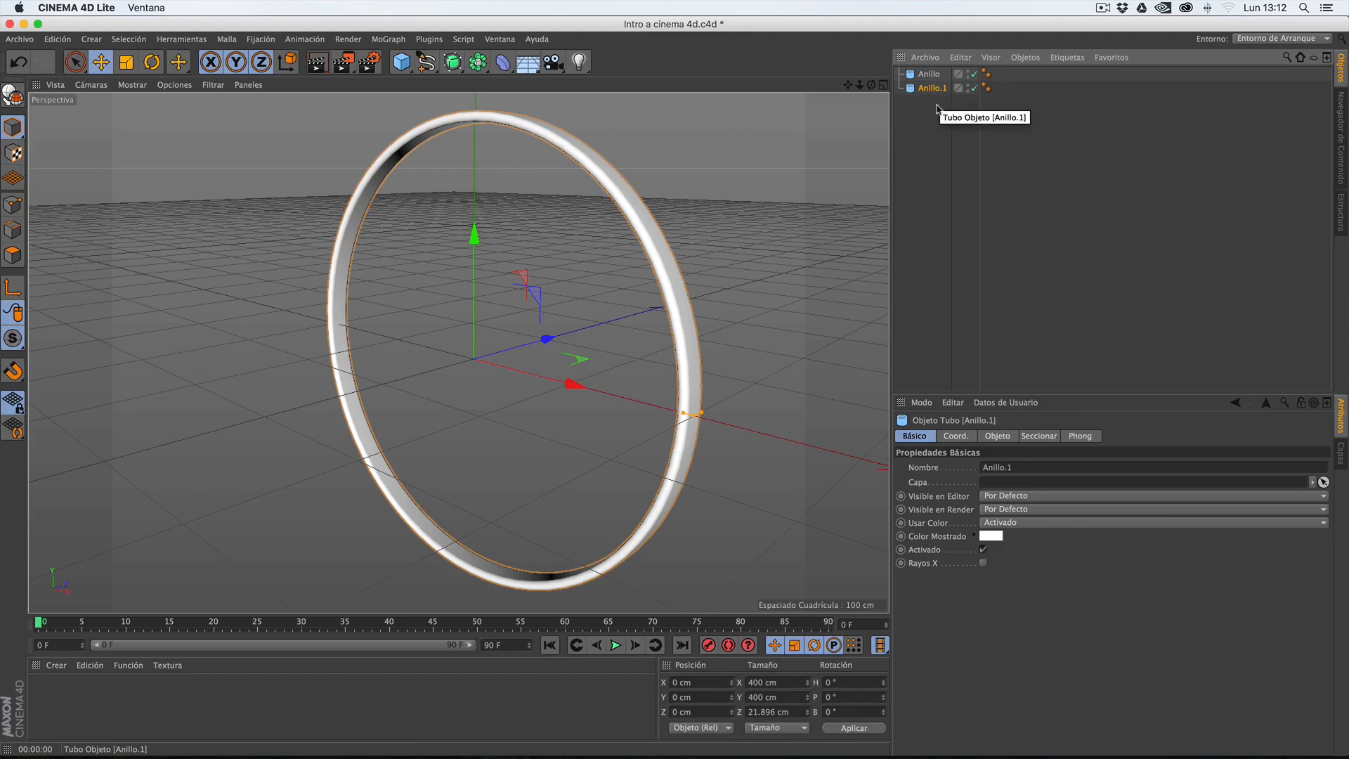
pyautogui.click(1000, 436)
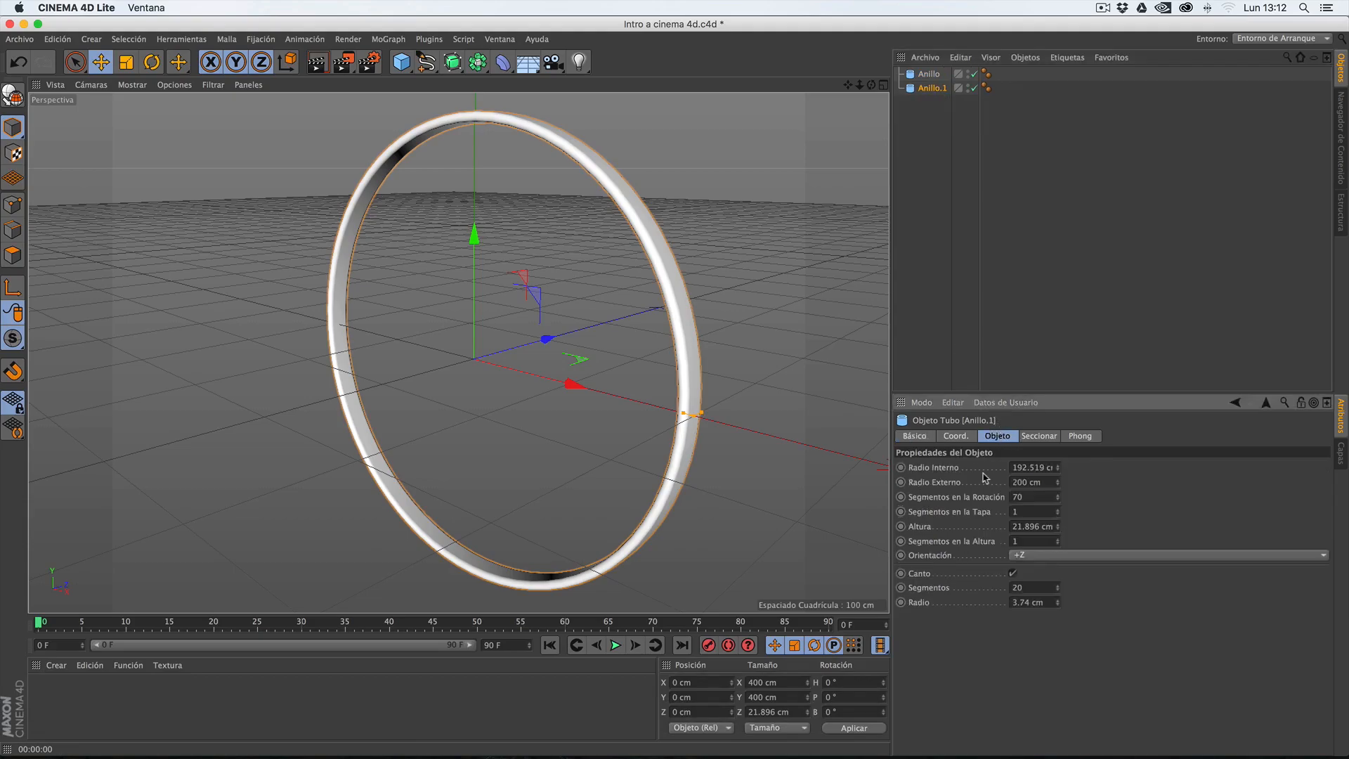
pyautogui.click(926, 469)
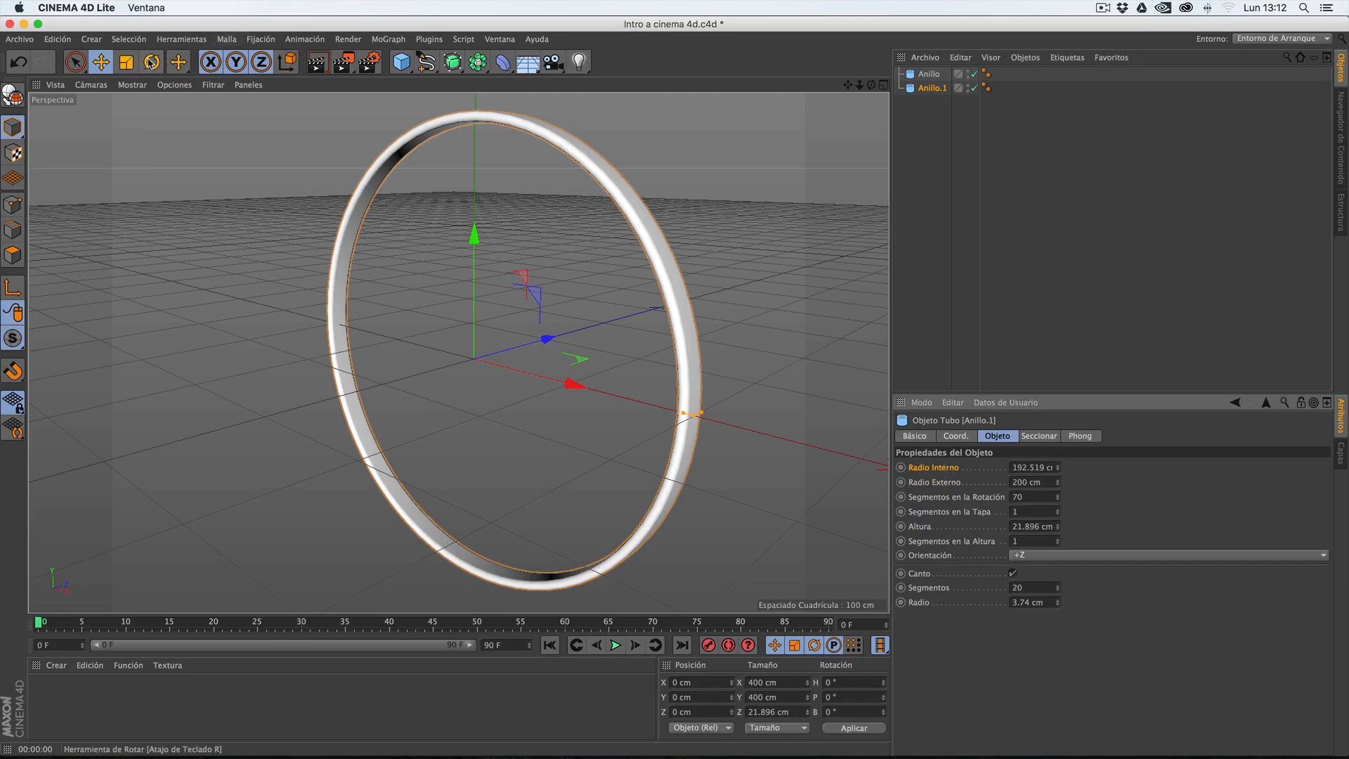
pyautogui.click(101, 63)
pyautogui.moveTo(474, 235); pyautogui.dragTo(477, 280)
pyautogui.press('super+z')
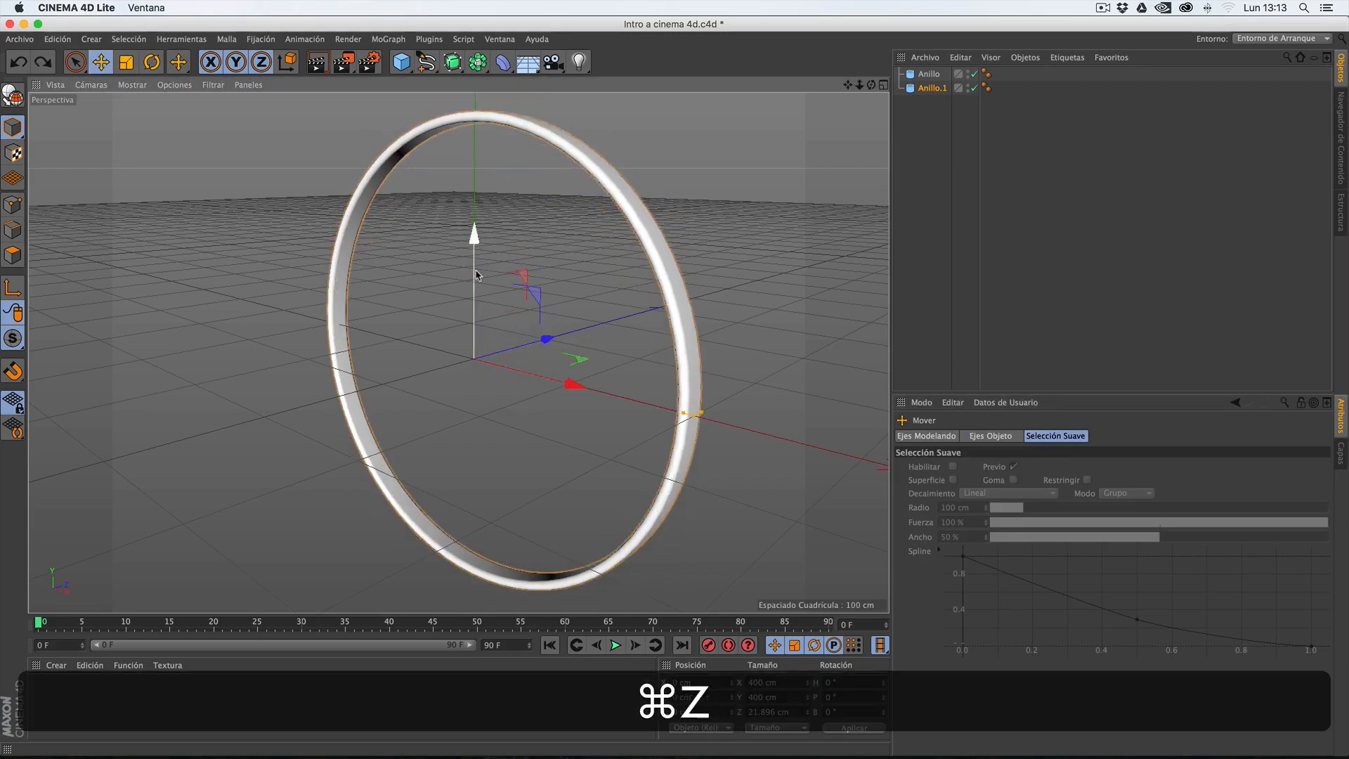
# - Scale the duplicated ring down uniformly to about 361 cm across so it sits inside the original
pyautogui.click(125, 63)
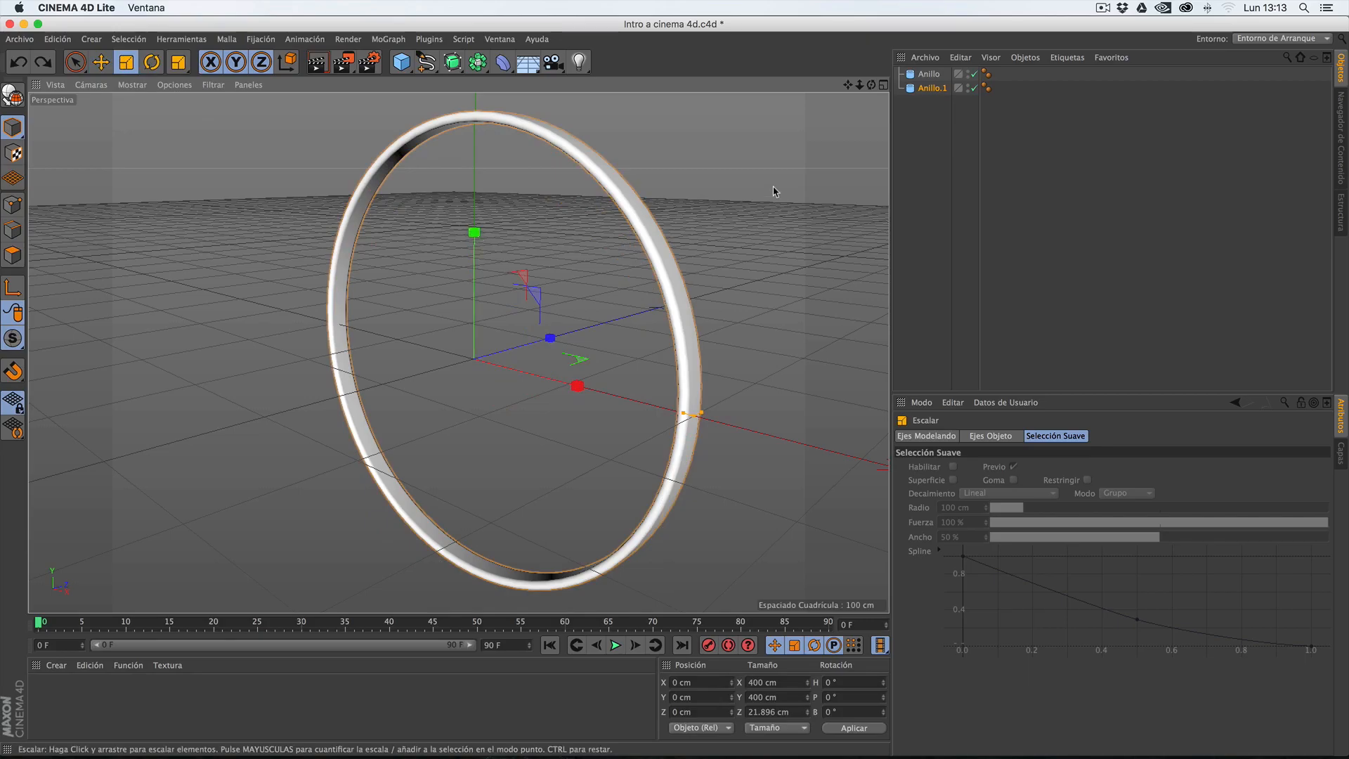
pyautogui.moveTo(789, 151); pyautogui.dragTo(756, 183)
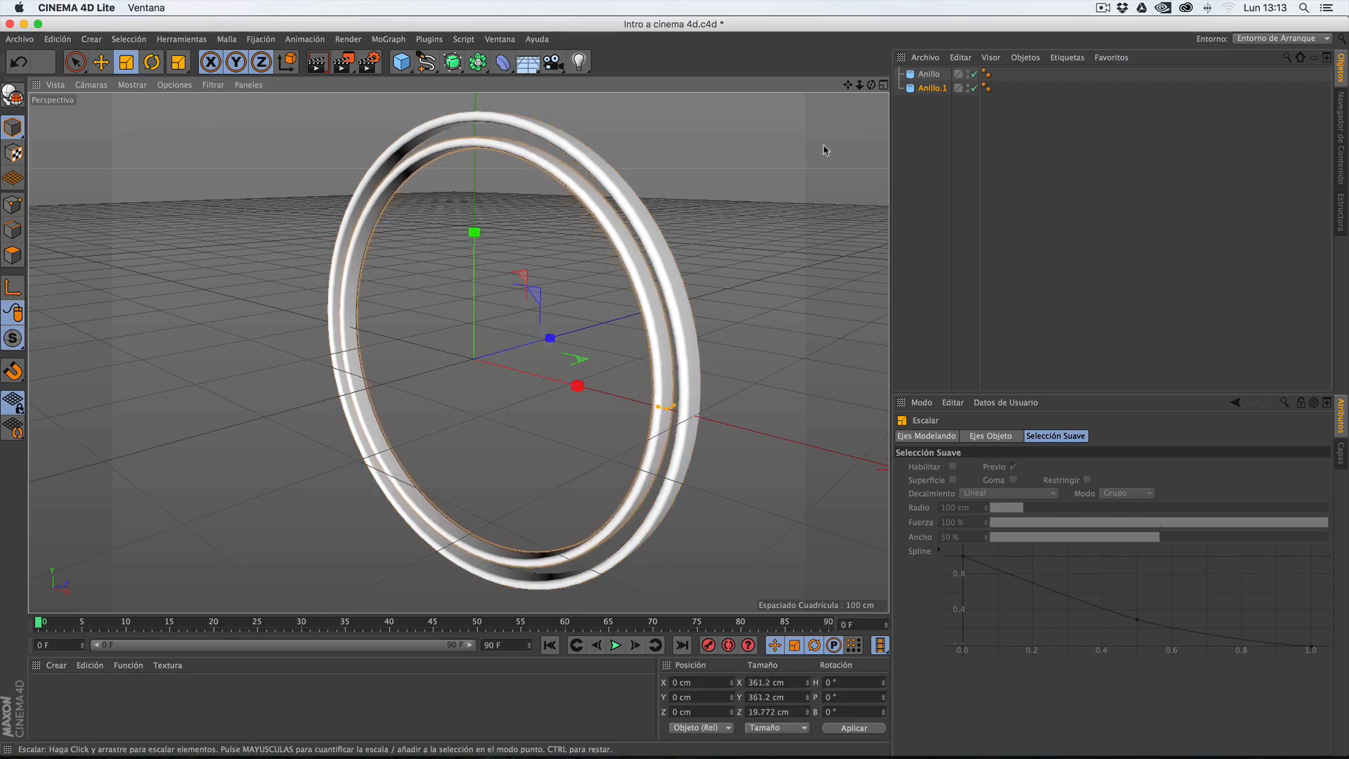
pyautogui.moveTo(870, 89); pyautogui.dragTo(836, 93)
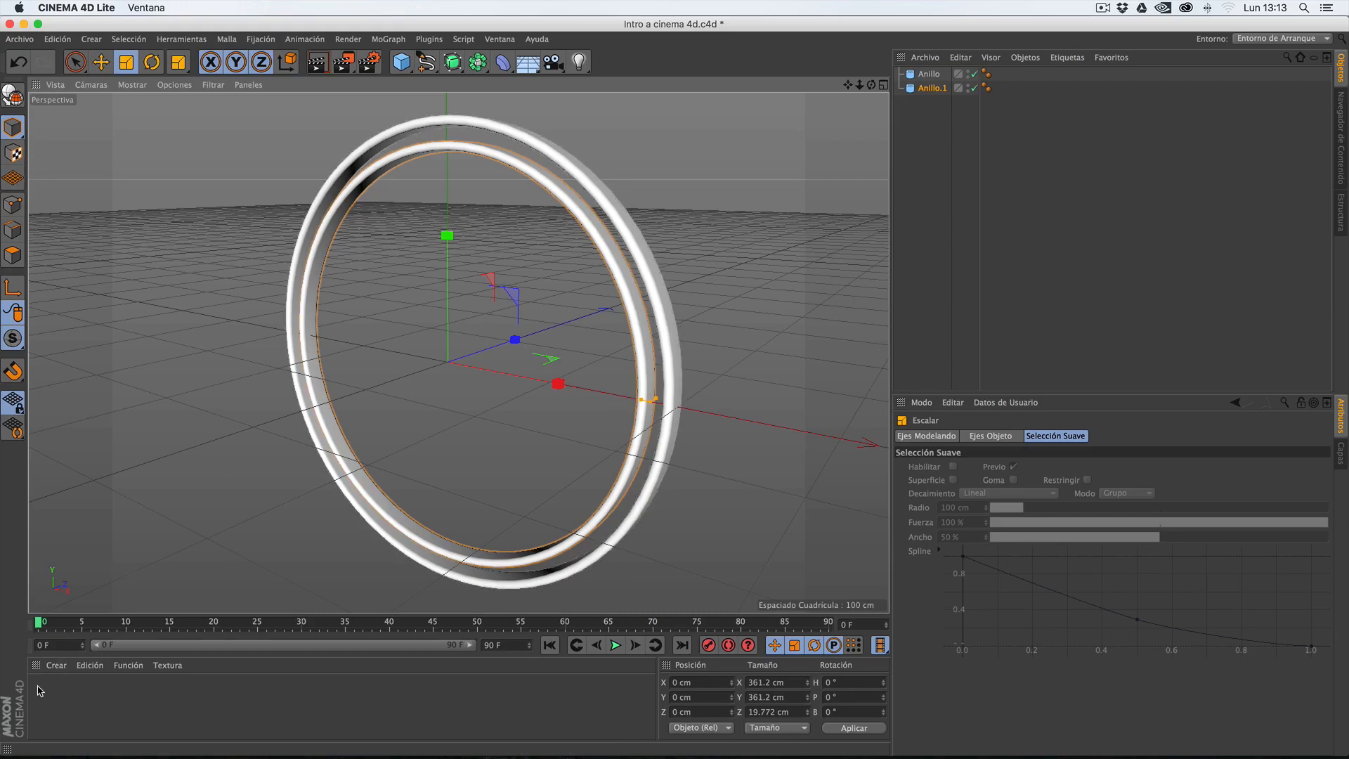
# - Create a new material with a Beckmann reflectance layer and apply it to the inner ring
pyautogui.click(59, 666)
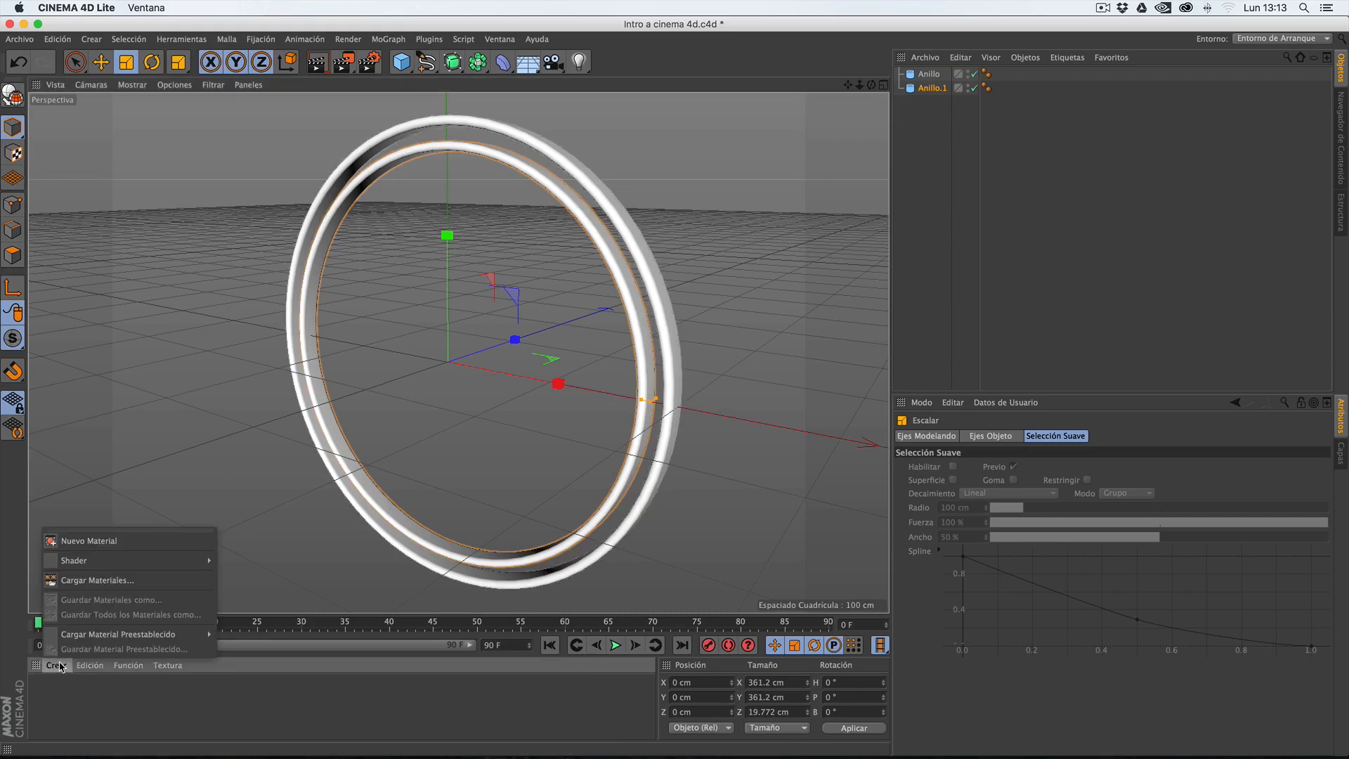
pyautogui.click(89, 540)
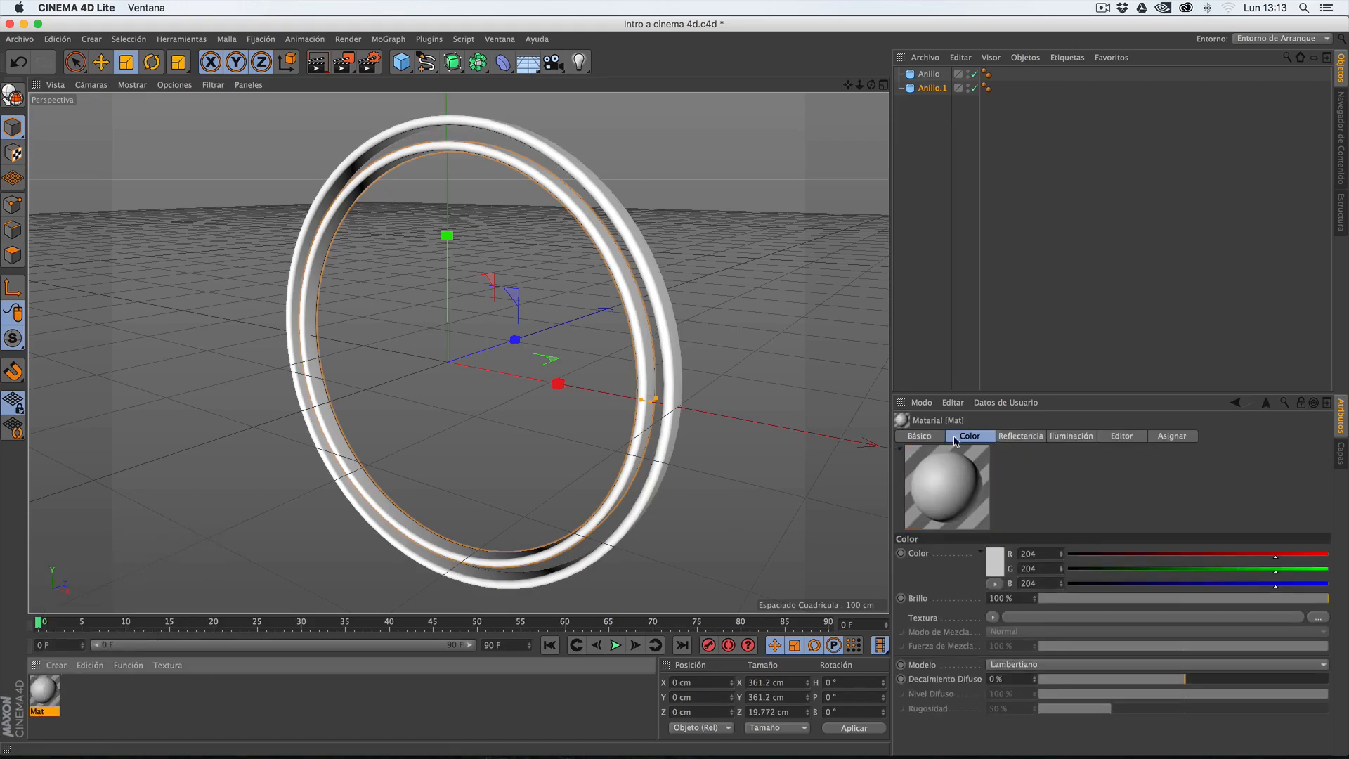
pyautogui.click(1015, 437)
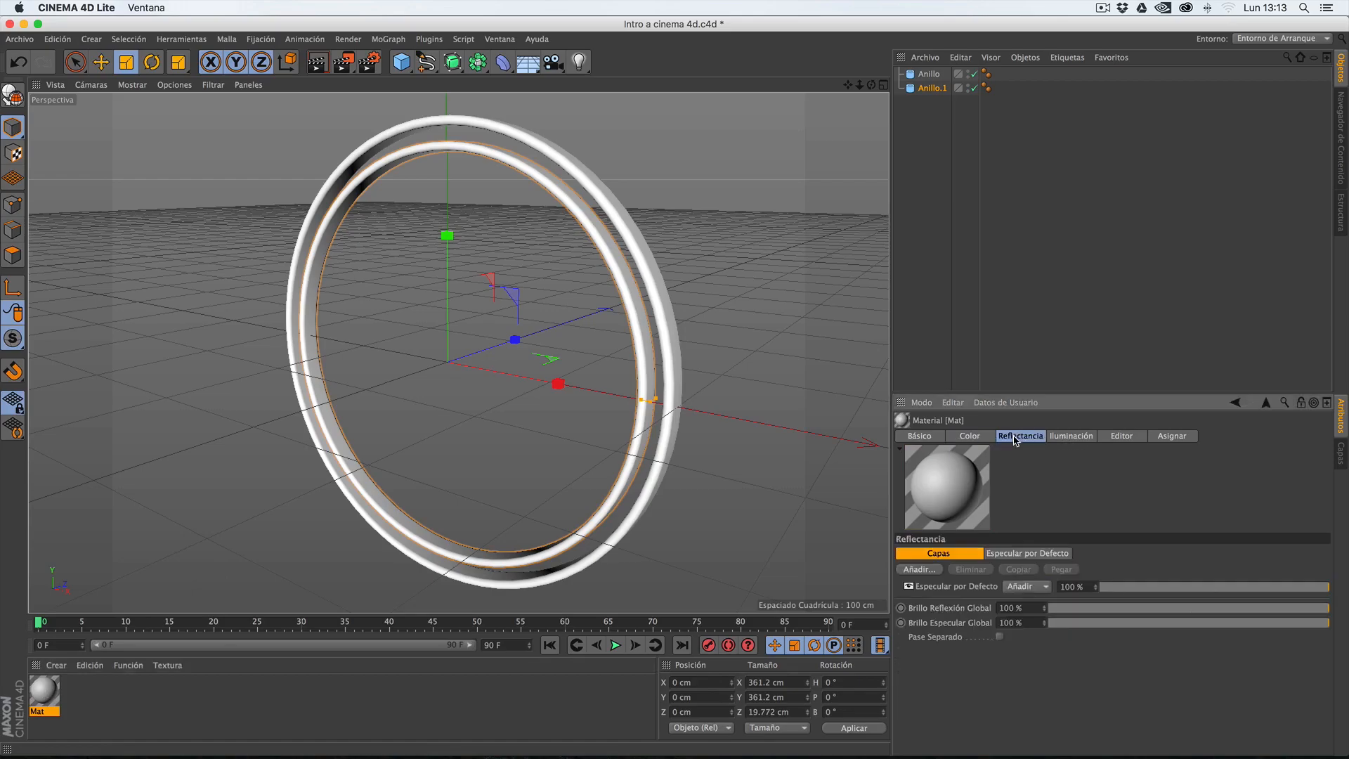
pyautogui.click(919, 569)
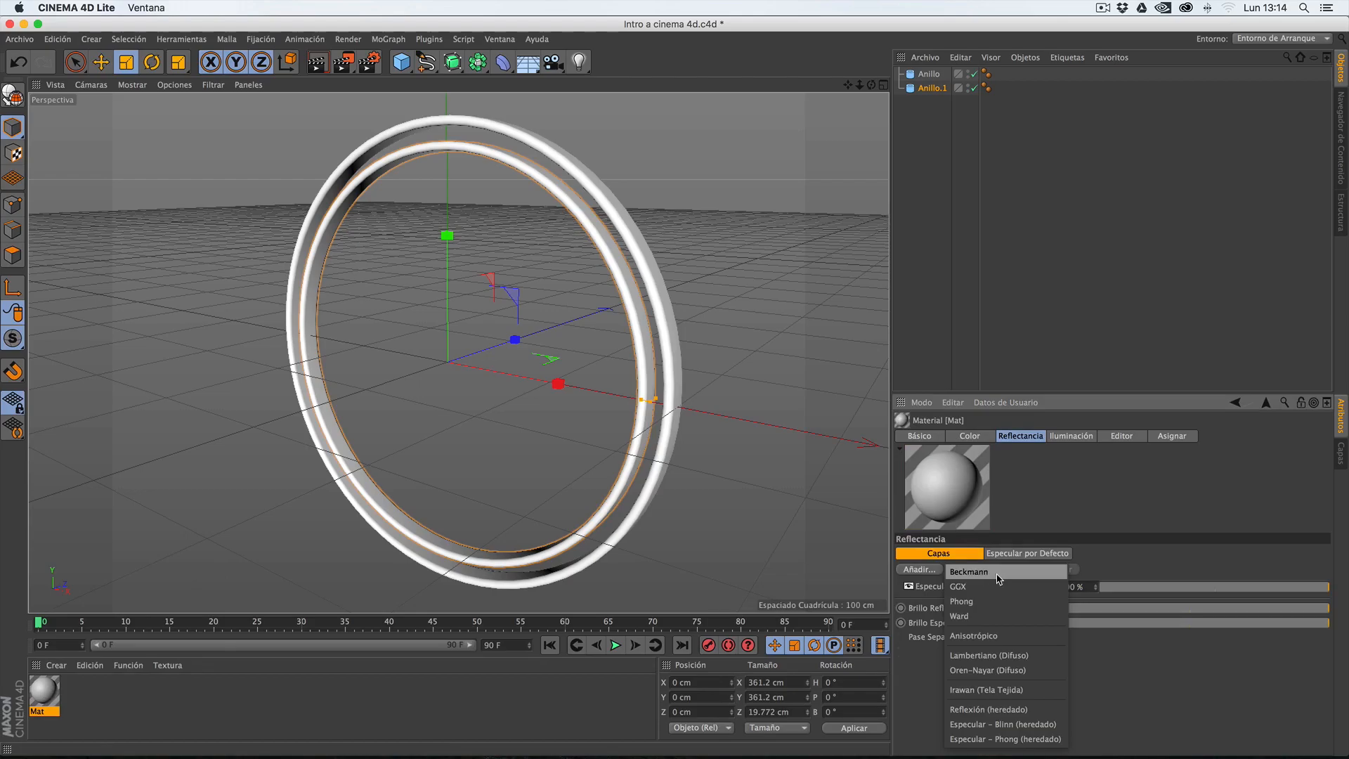
pyautogui.click(999, 575)
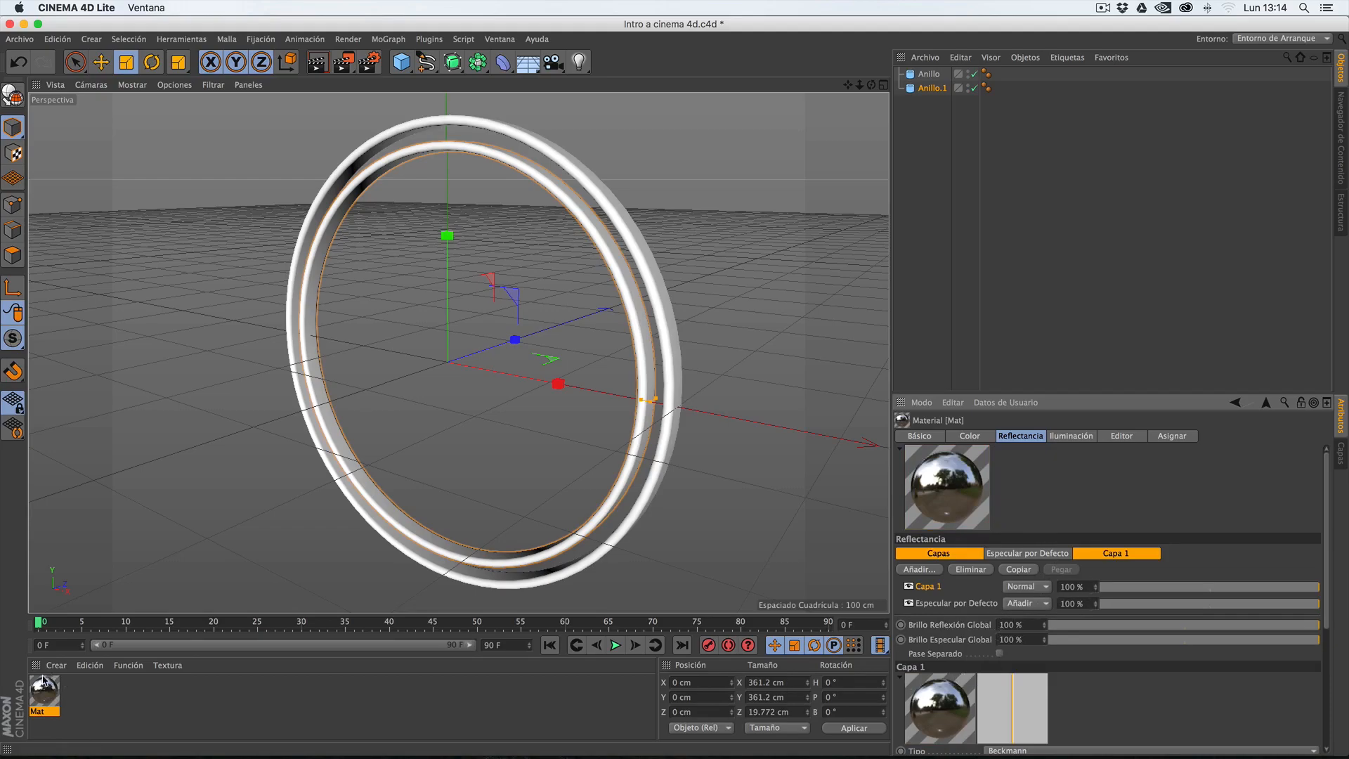
pyautogui.moveTo(43, 700); pyautogui.dragTo(933, 95)
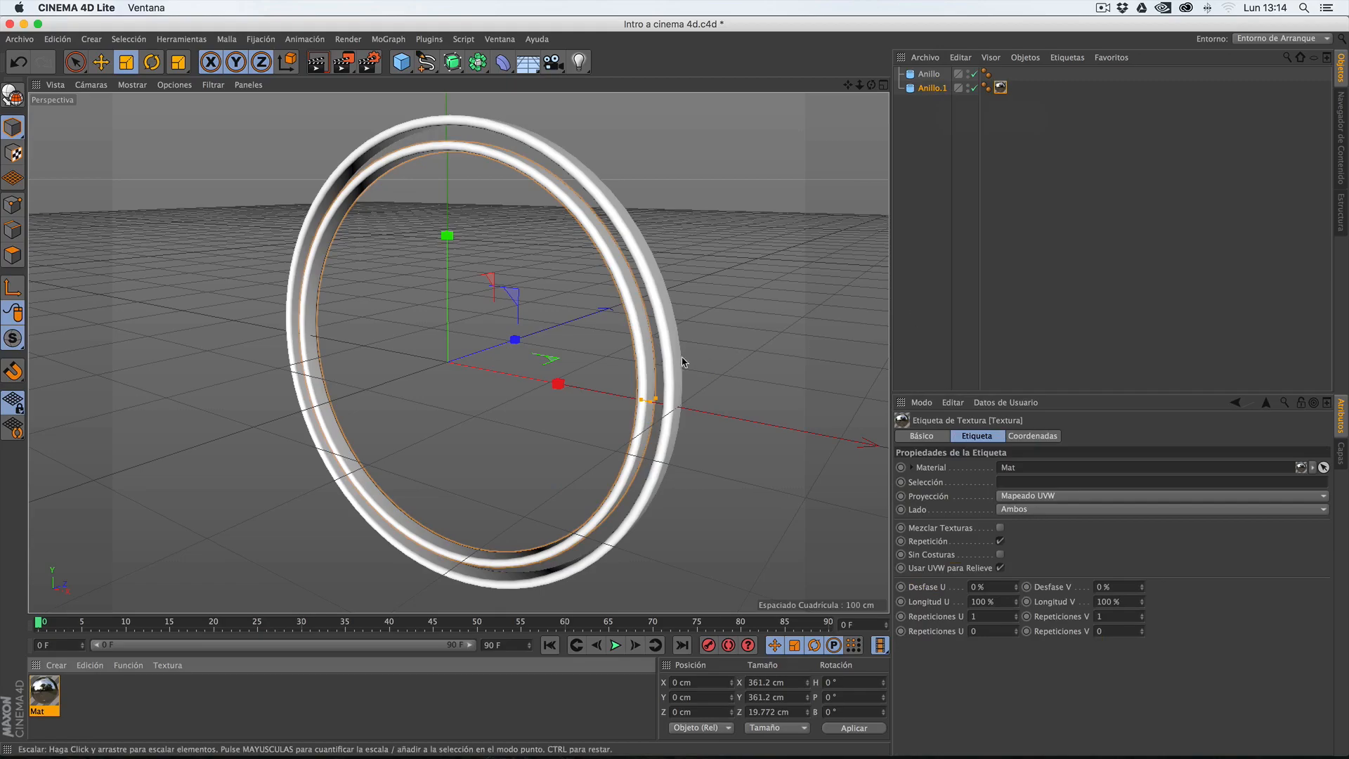
# - Set the inner ring's Usar Color option to Desactivado in its basic properties
pyautogui.click(932, 88)
pyautogui.click(924, 436)
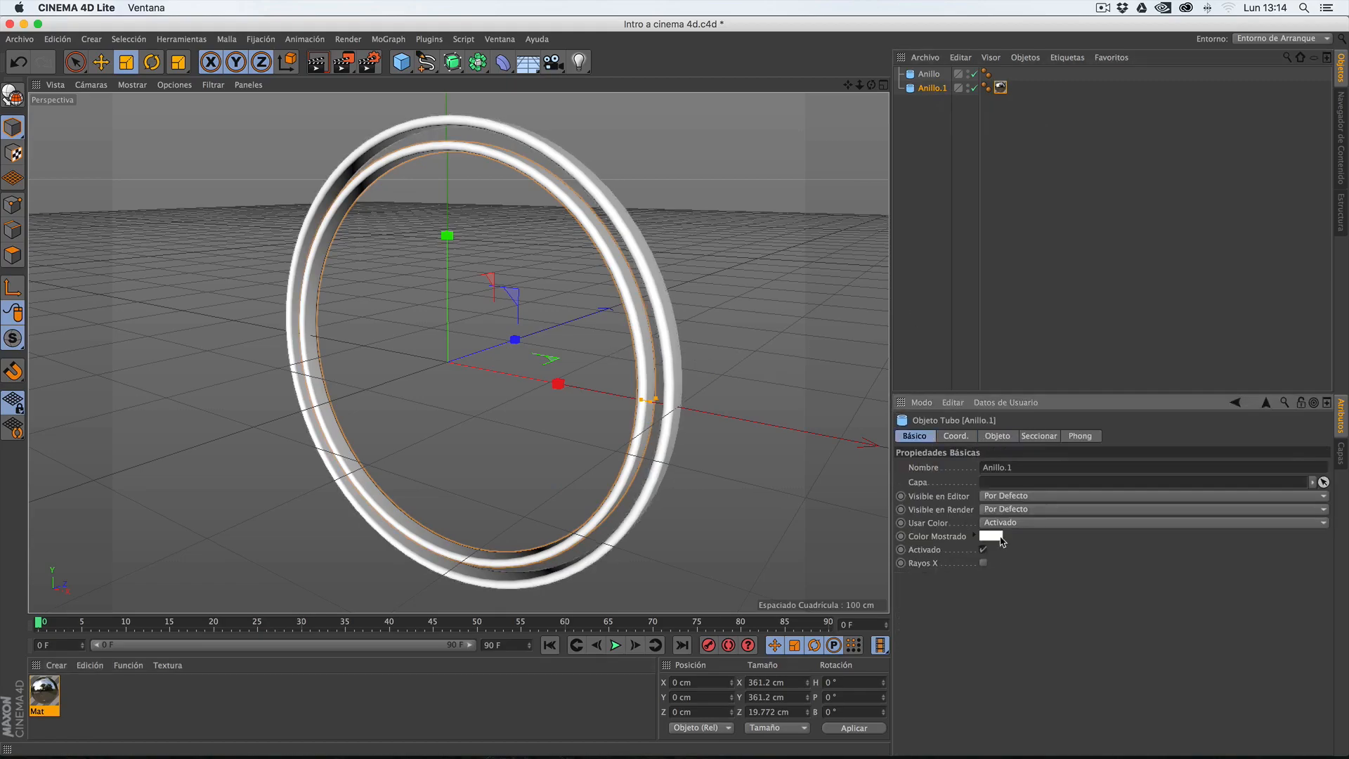
pyautogui.click(999, 524)
pyautogui.click(1007, 537)
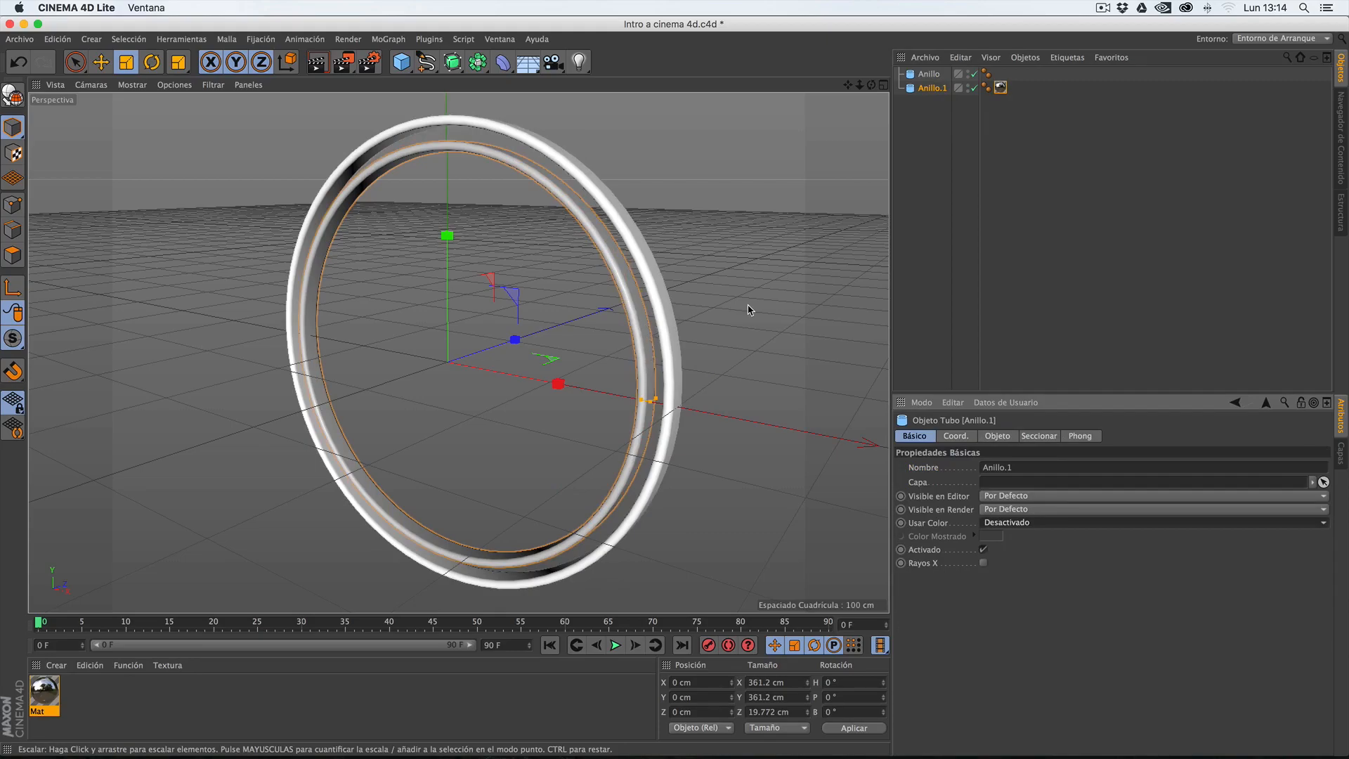
# - Remove the Mat texture tag from the inner ring and set the ring's Usar Color option to Activado
pyautogui.click(1000, 88)
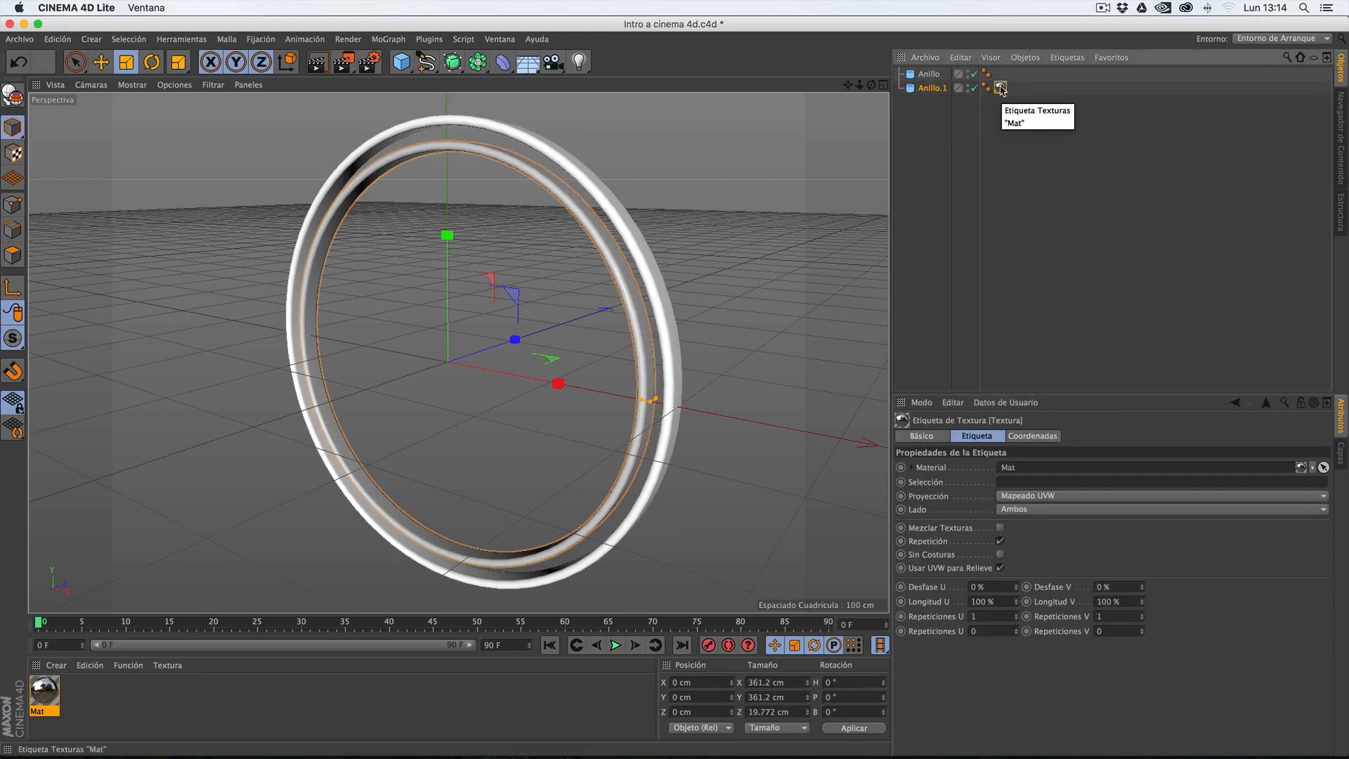
pyautogui.press('Delete')
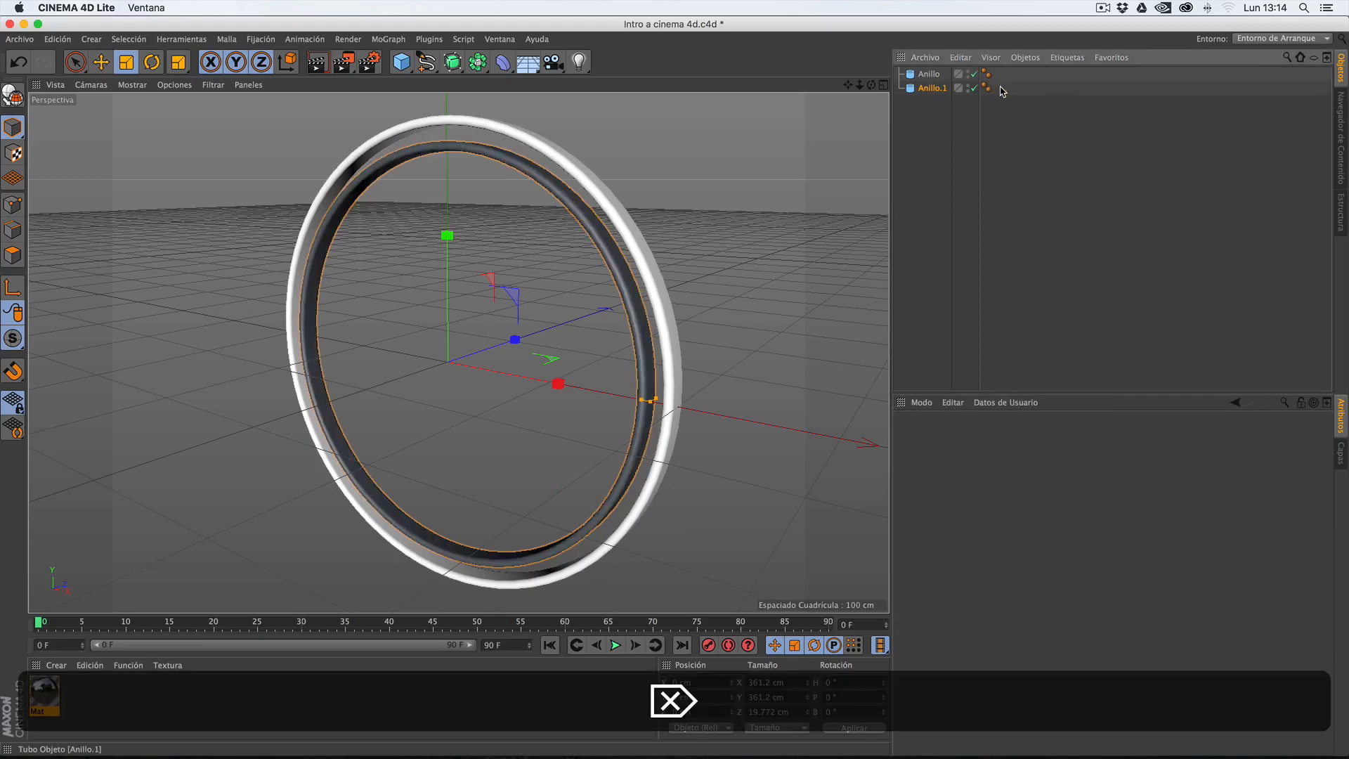
pyautogui.click(922, 89)
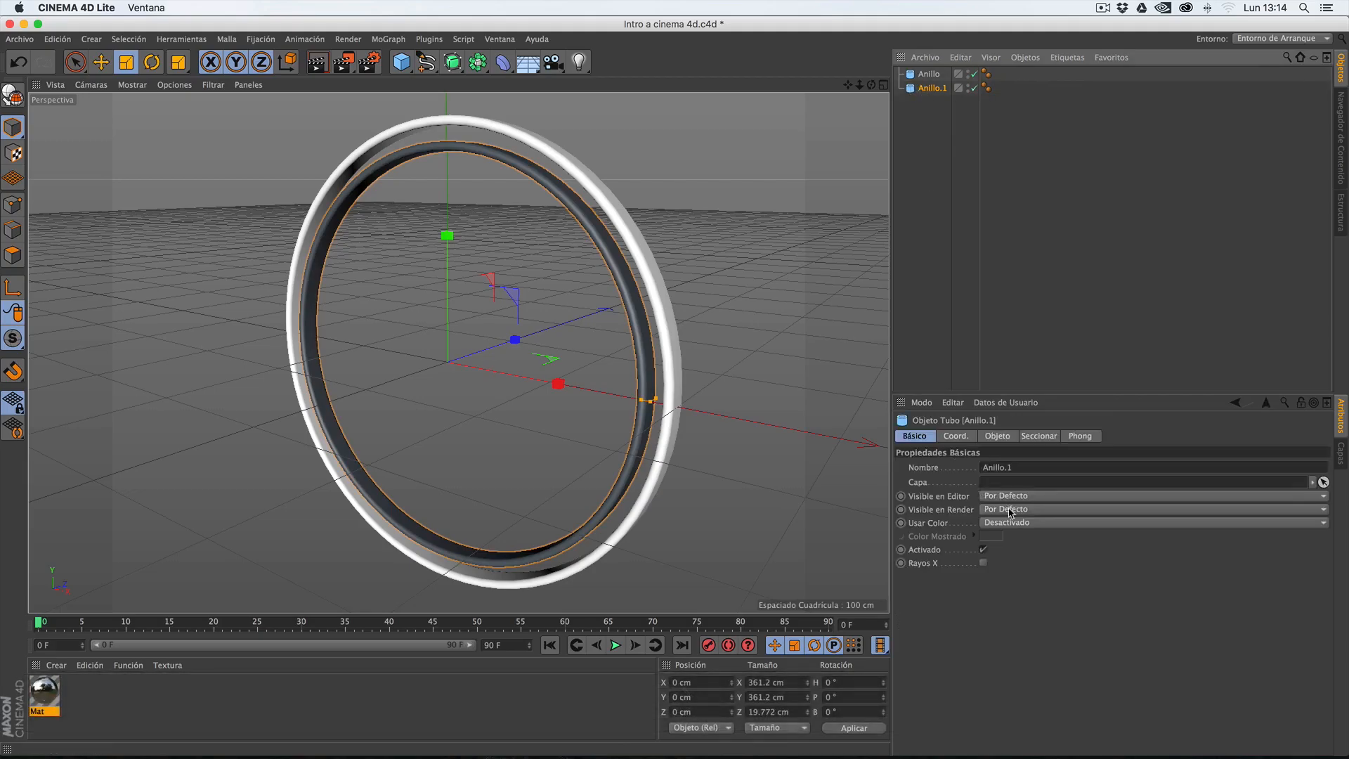
pyautogui.click(1010, 523)
pyautogui.click(1009, 564)
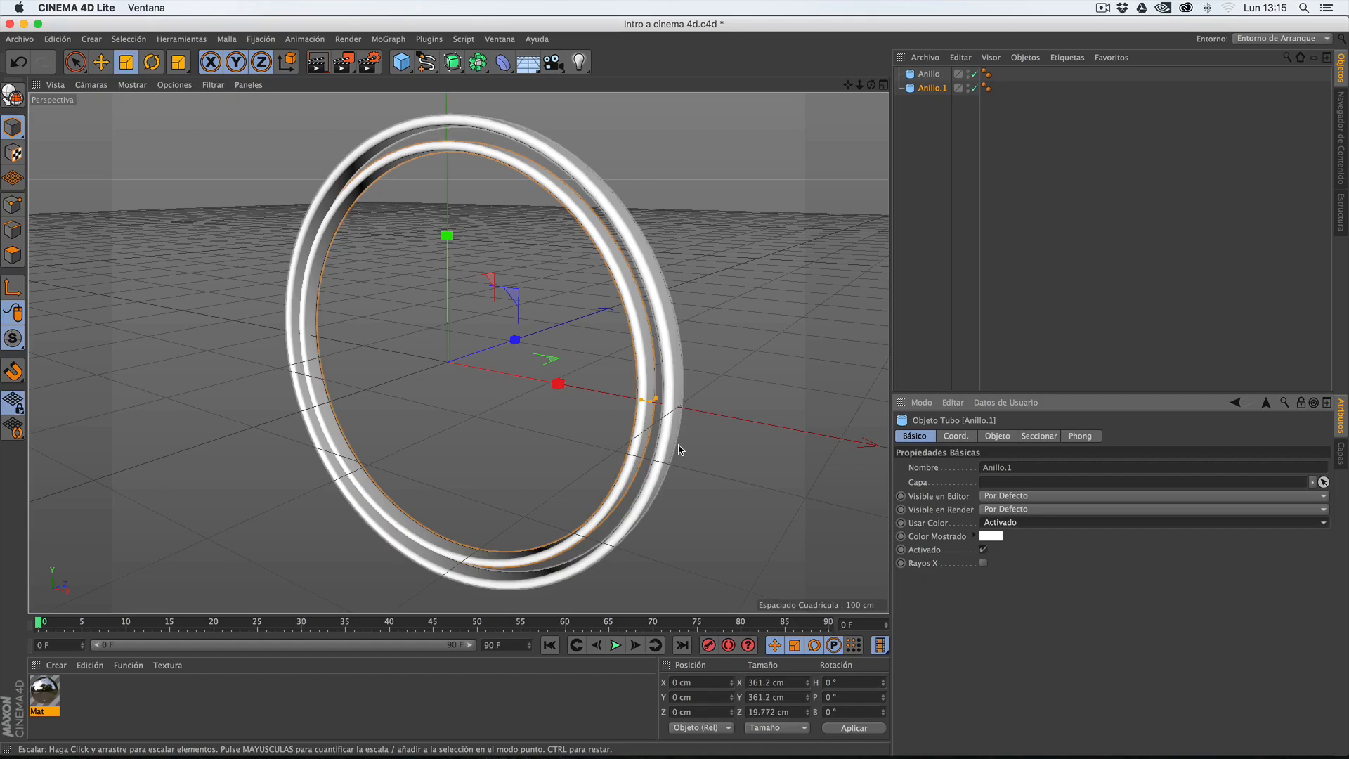
# - Save the scene, switch to After Effects and set the CINEWARE effect's Renderizador to Estándar (Final)
pyautogui.press('super+s')
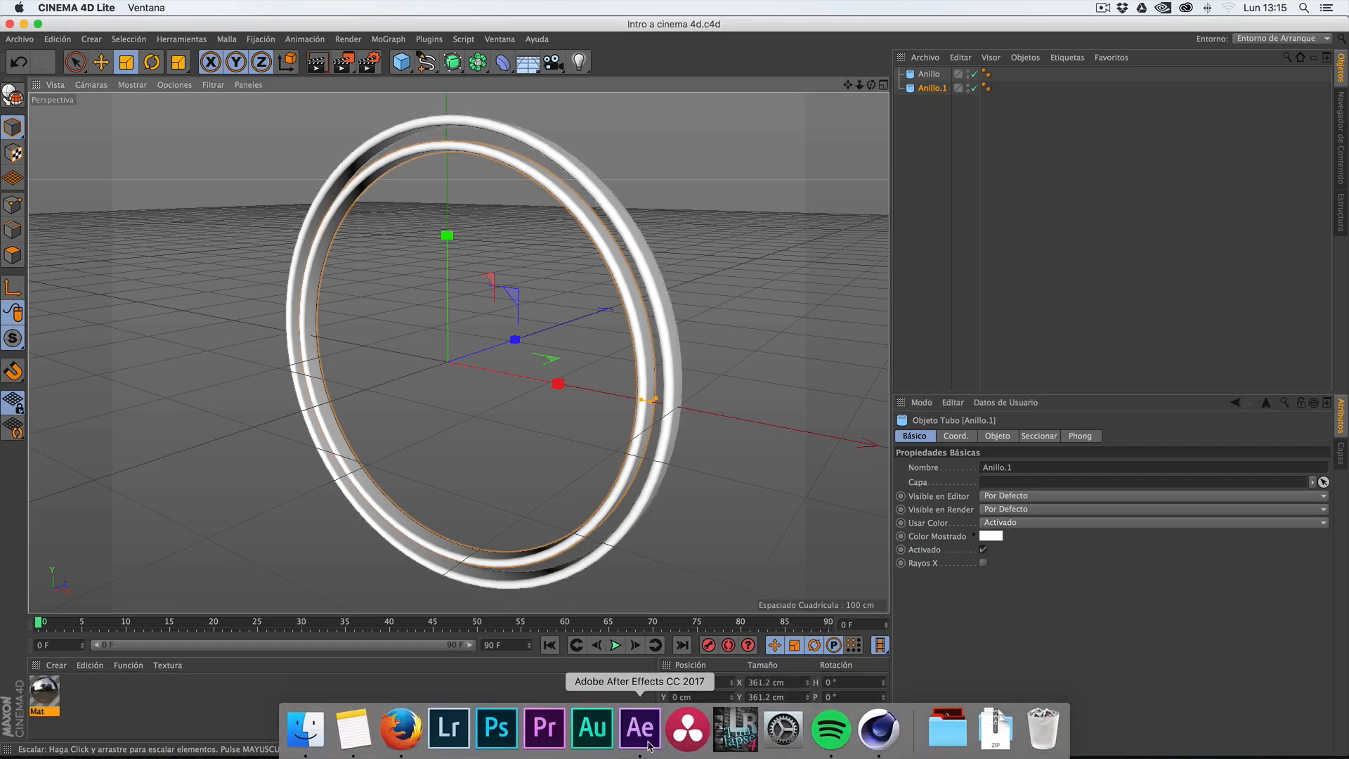
pyautogui.click(647, 743)
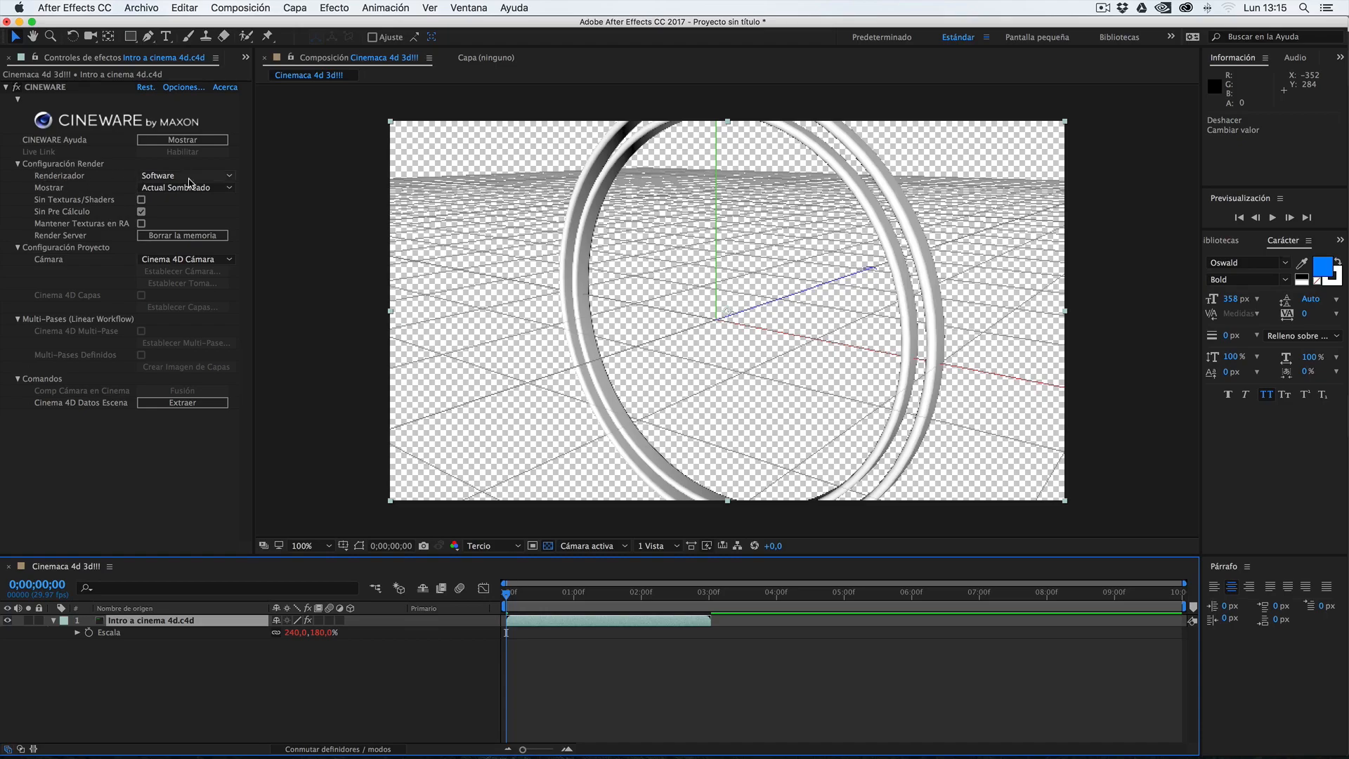
pyautogui.click(180, 177)
pyautogui.click(182, 191)
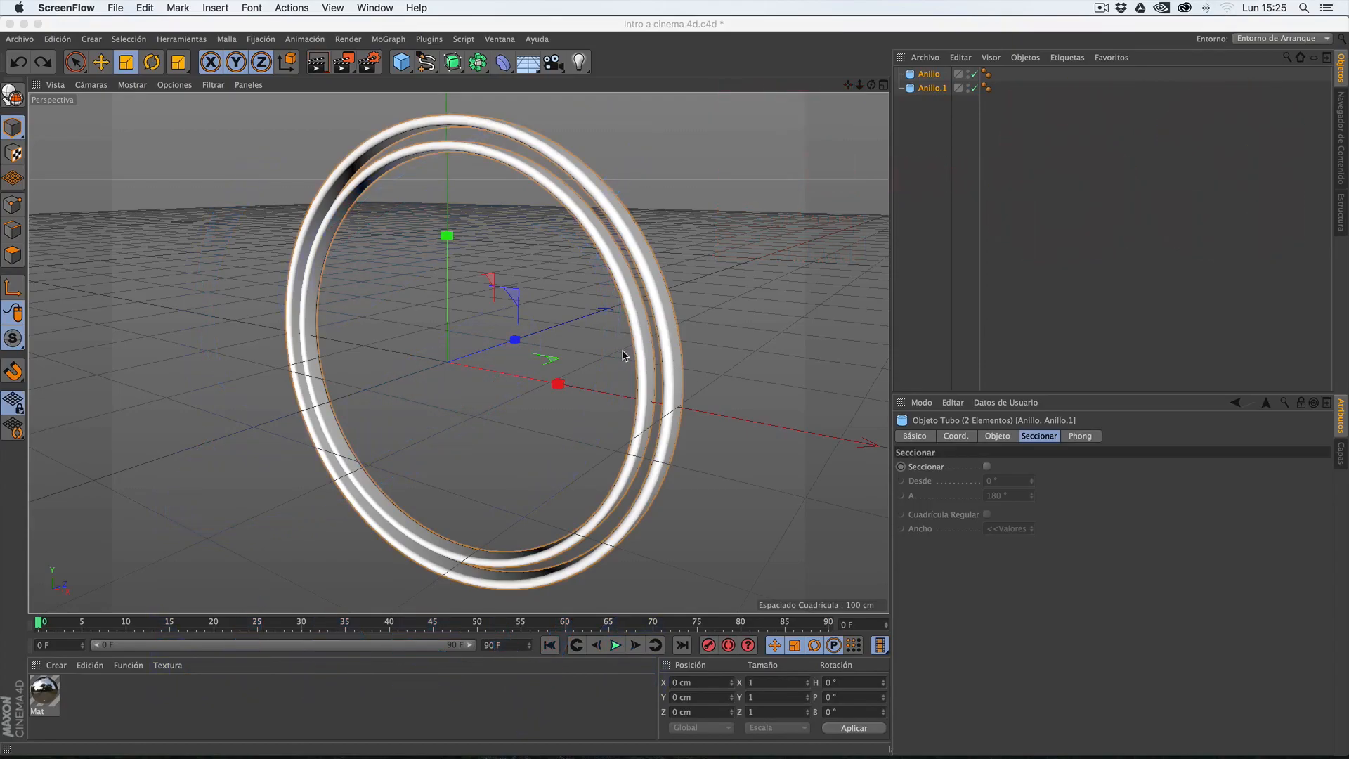
# - Deselect the rings, check the CINEMA 4D Lite version in its about window and dismiss it
pyautogui.click(200, 170)
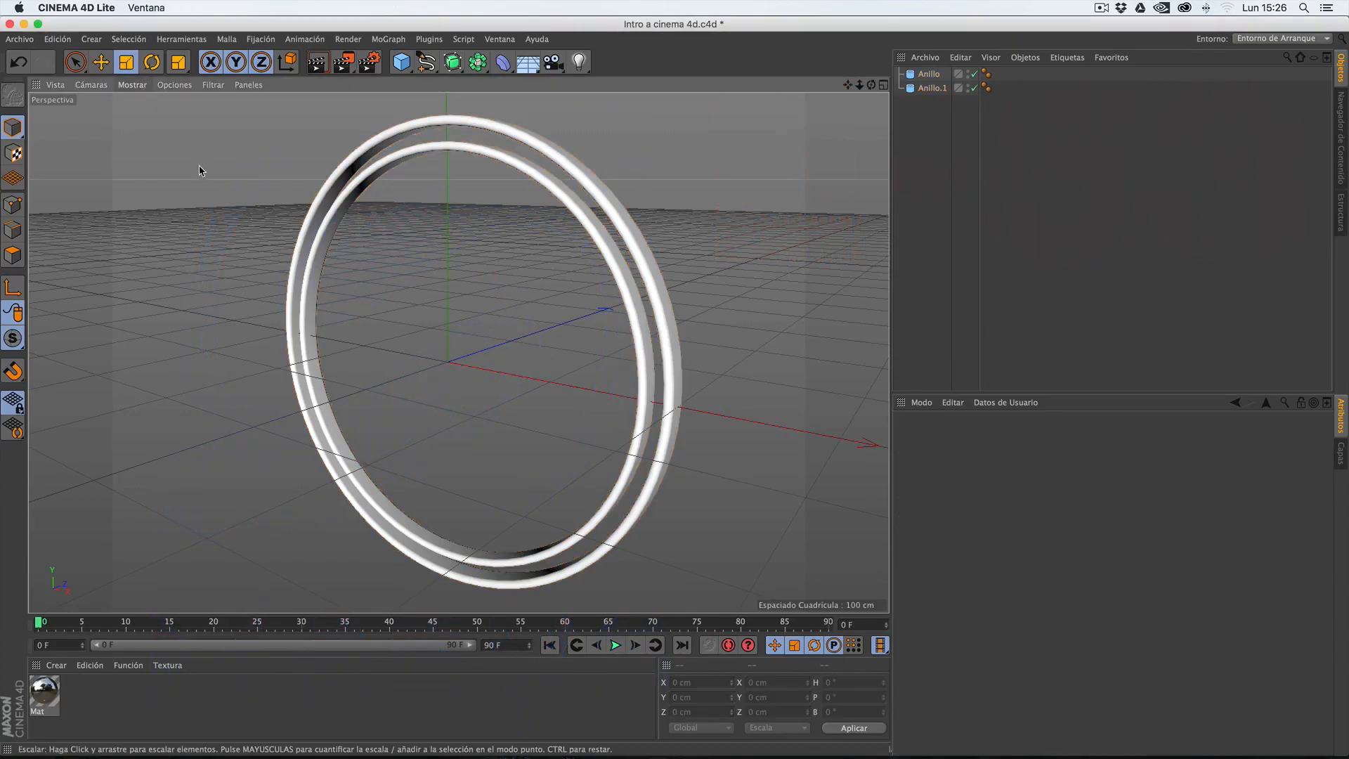
pyautogui.click(68, 5)
pyautogui.click(74, 23)
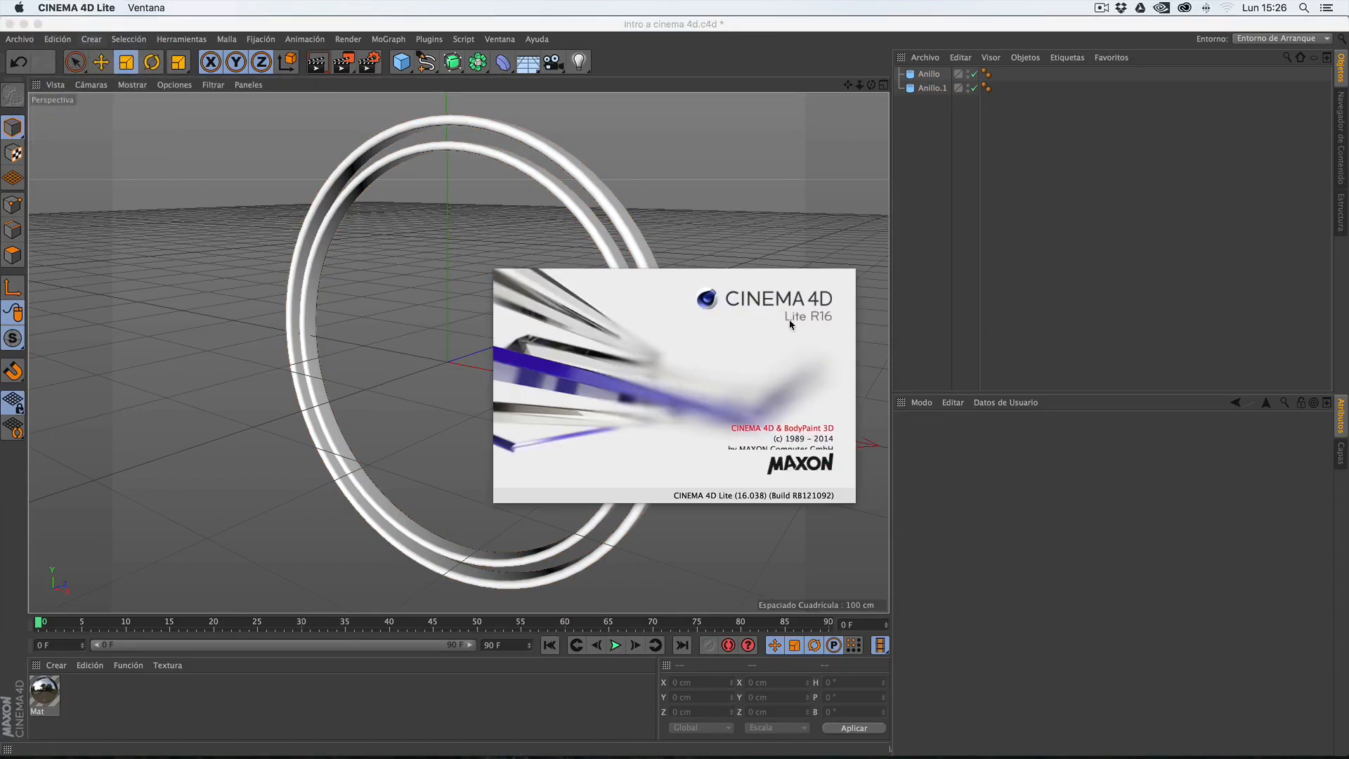
pyautogui.click(829, 273)
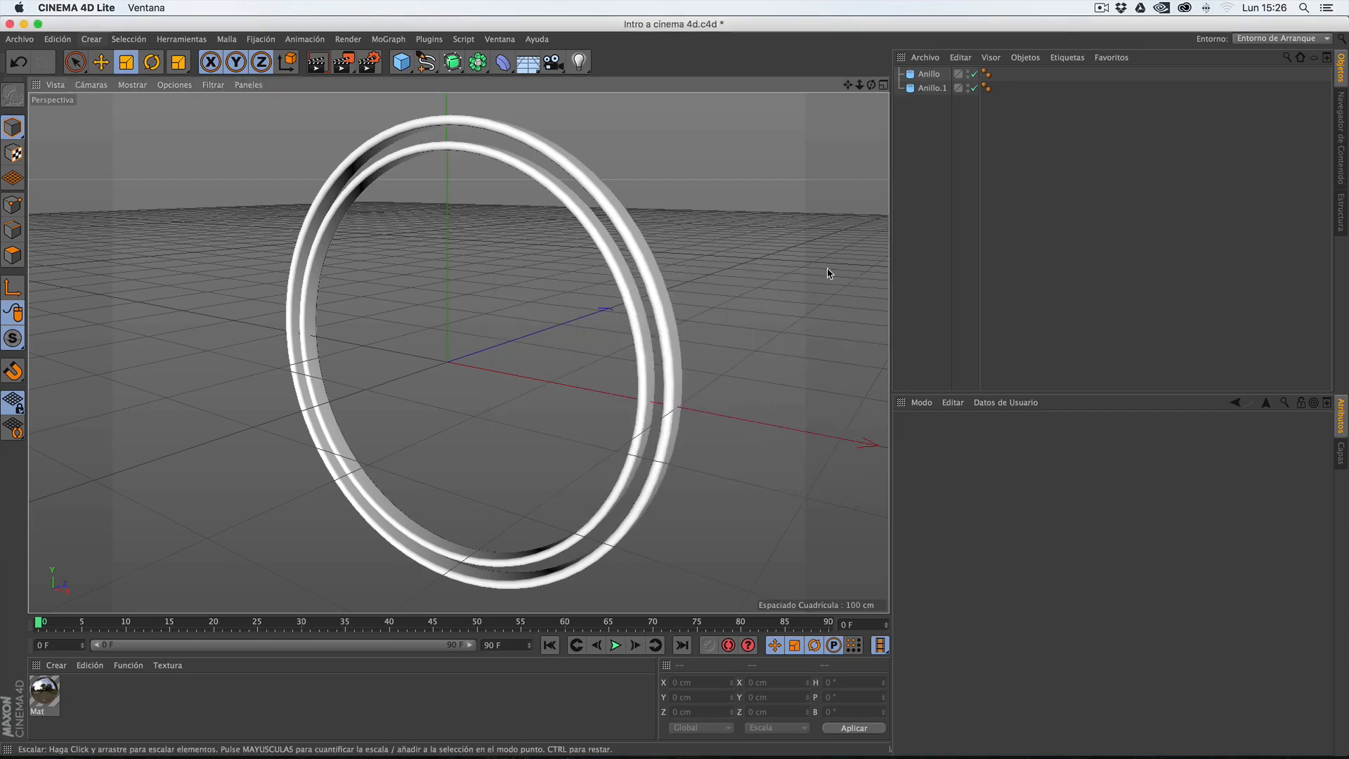
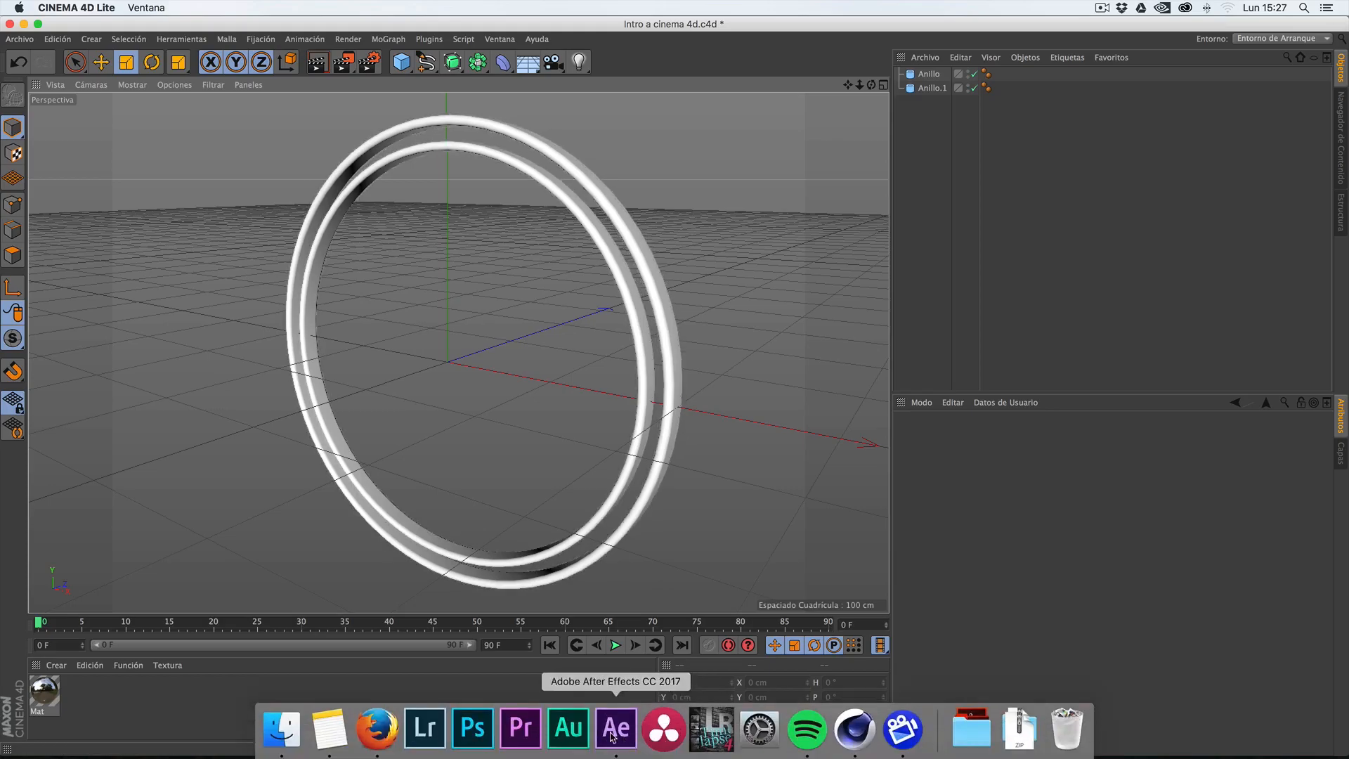
# - From After Effects, open the Intro a cinema 4d.c4d layer's source as a separate untitled project, and return to After Effects
pyautogui.click(629, 750)
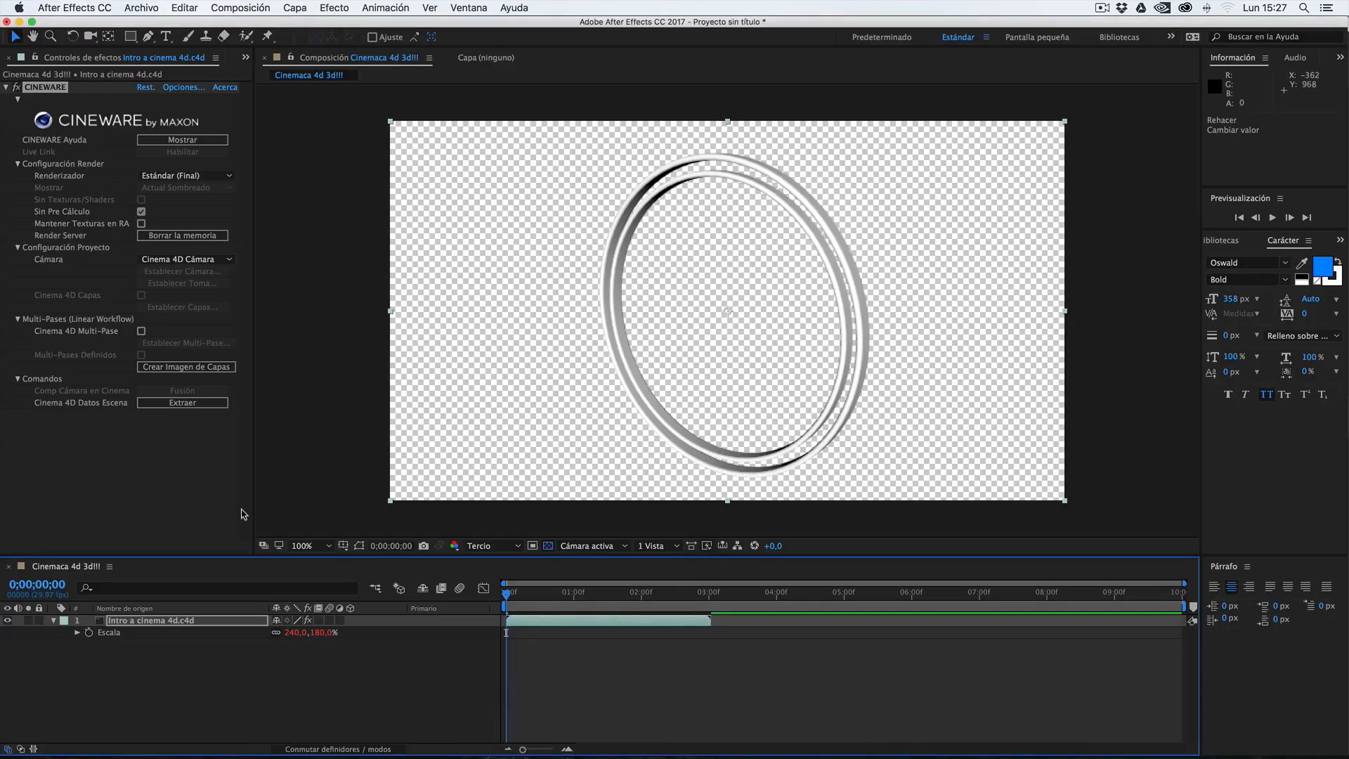
pyautogui.click(156, 621)
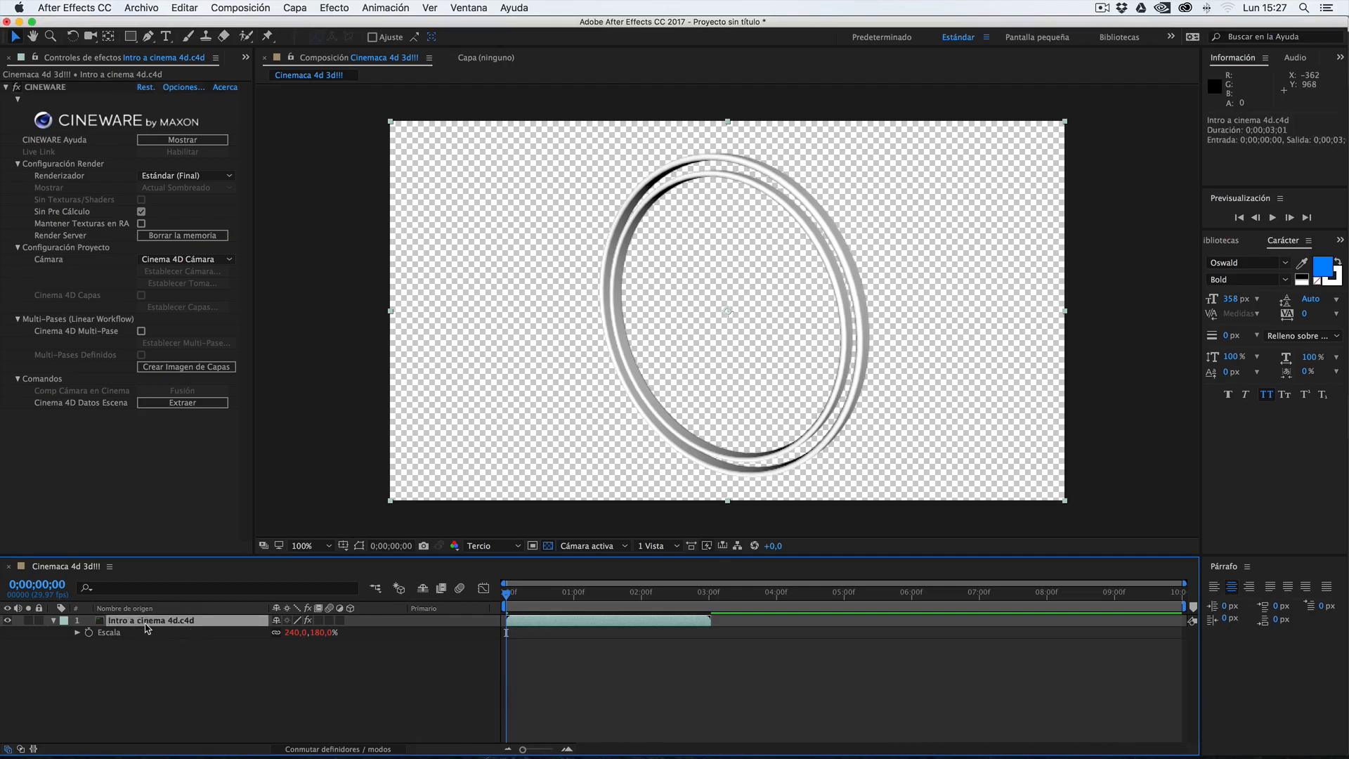
pyautogui.click(166, 672)
pyautogui.click(140, 622)
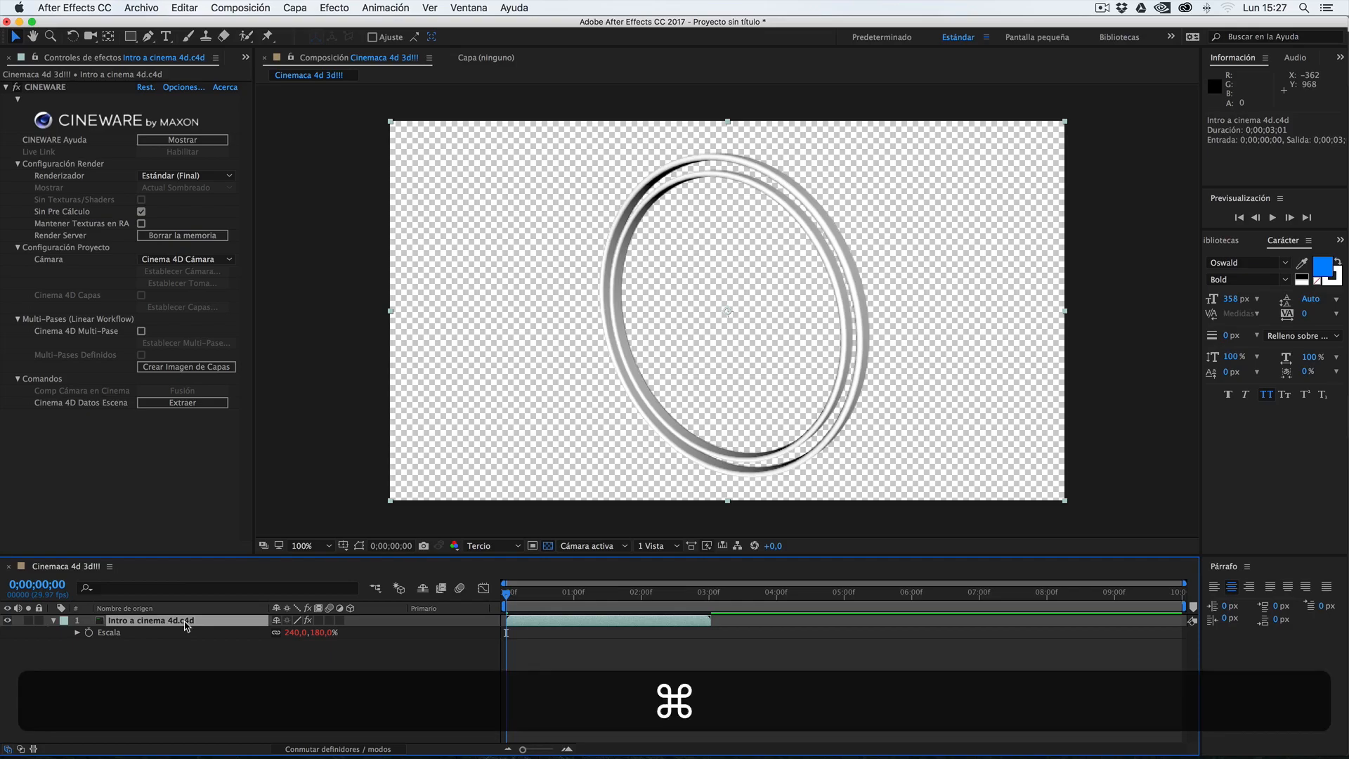
pyautogui.press('super+e')
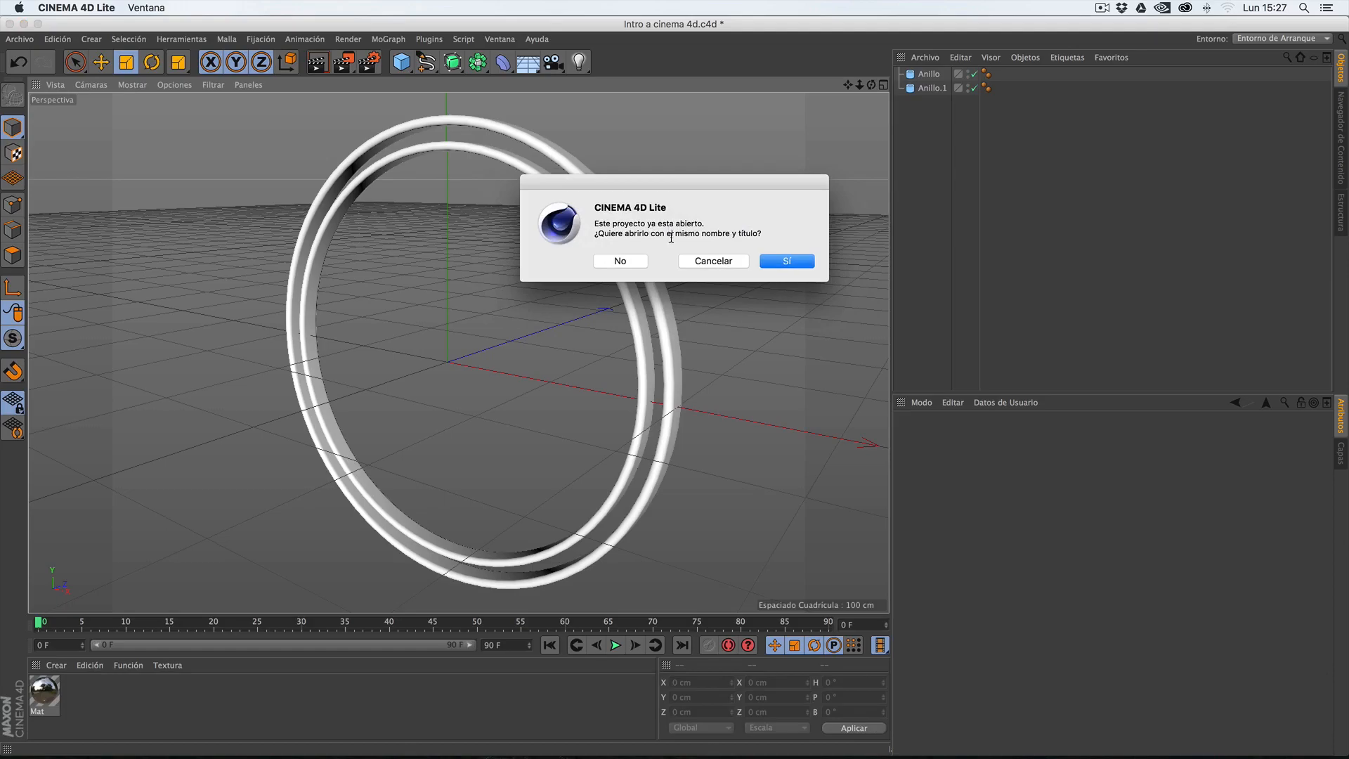
pyautogui.click(622, 260)
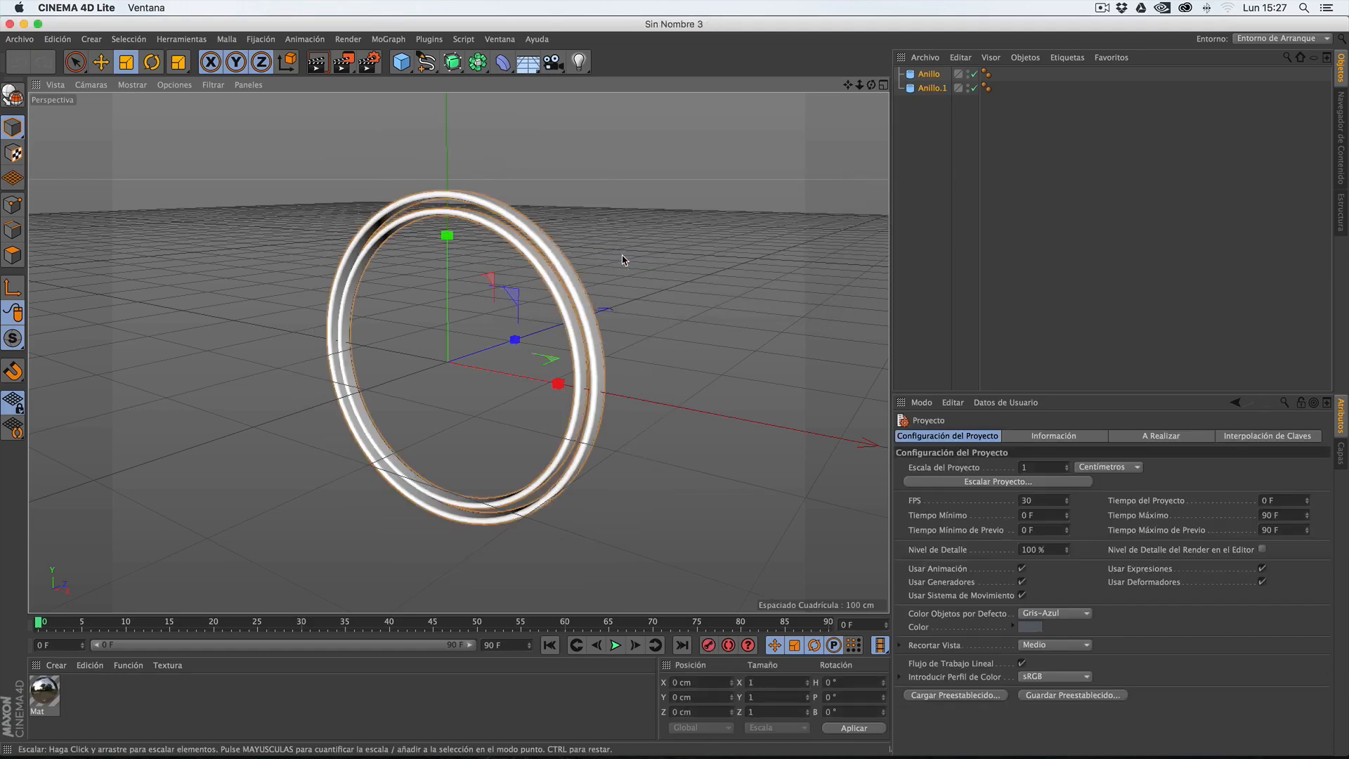
pyautogui.press('super+Tab')
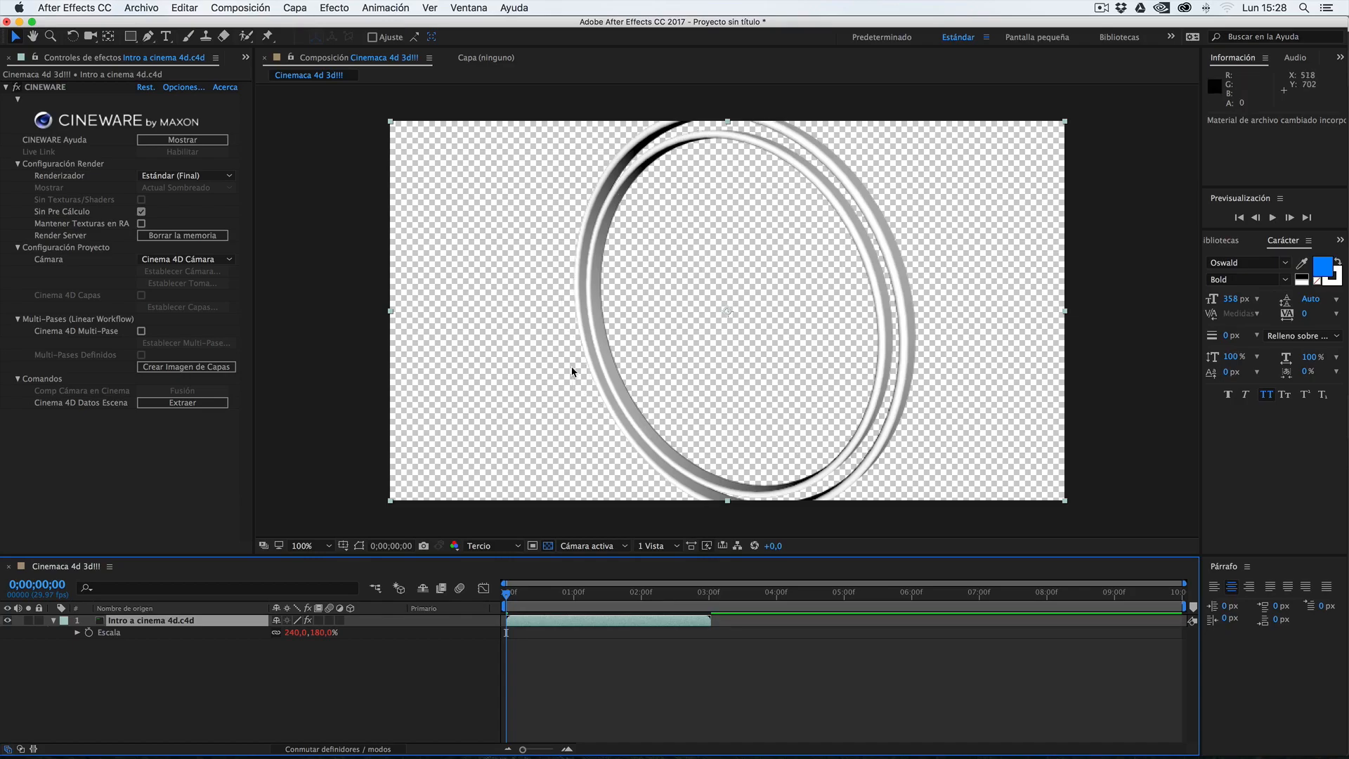
# - Scale Anillo and Anillo.1 down together in CINEMA 4D Lite and save the scene to update the After Effects composition
pyautogui.click(855, 746)
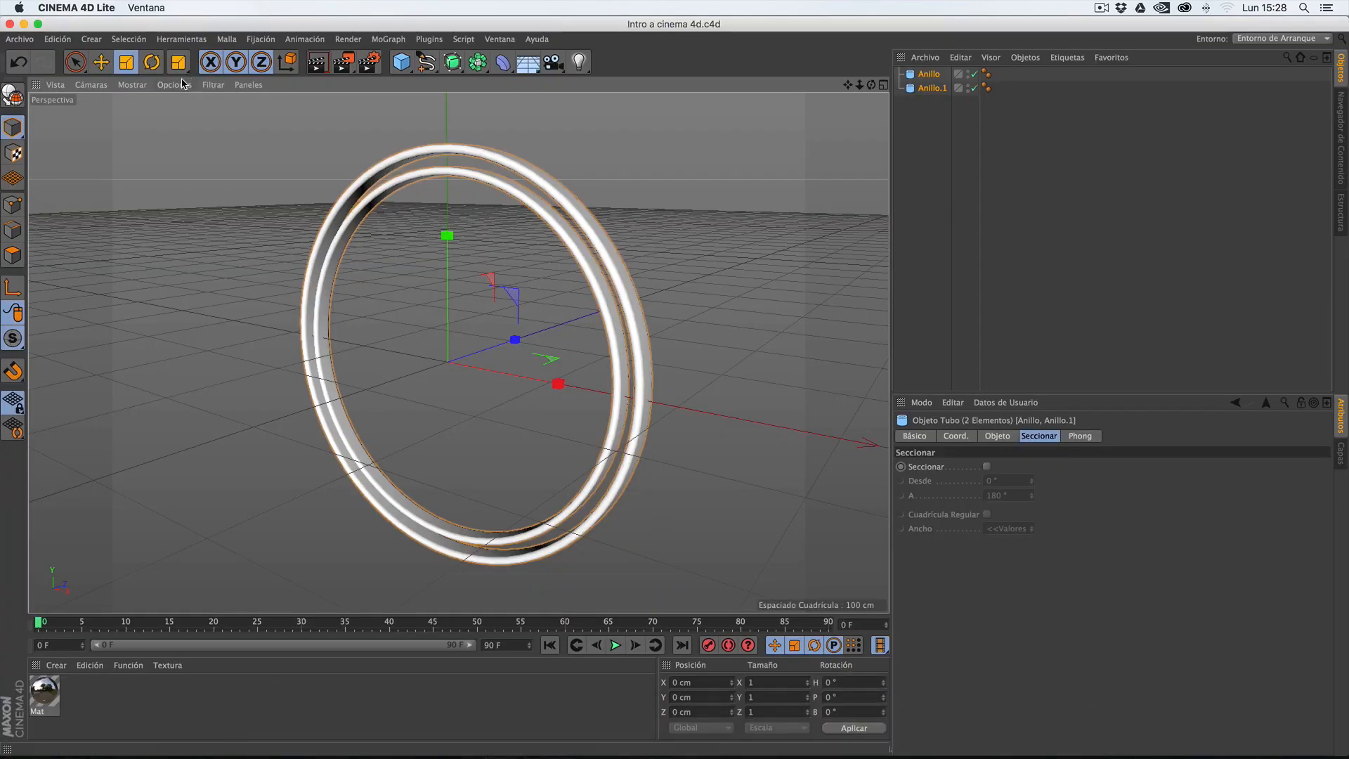
pyautogui.click(921, 112)
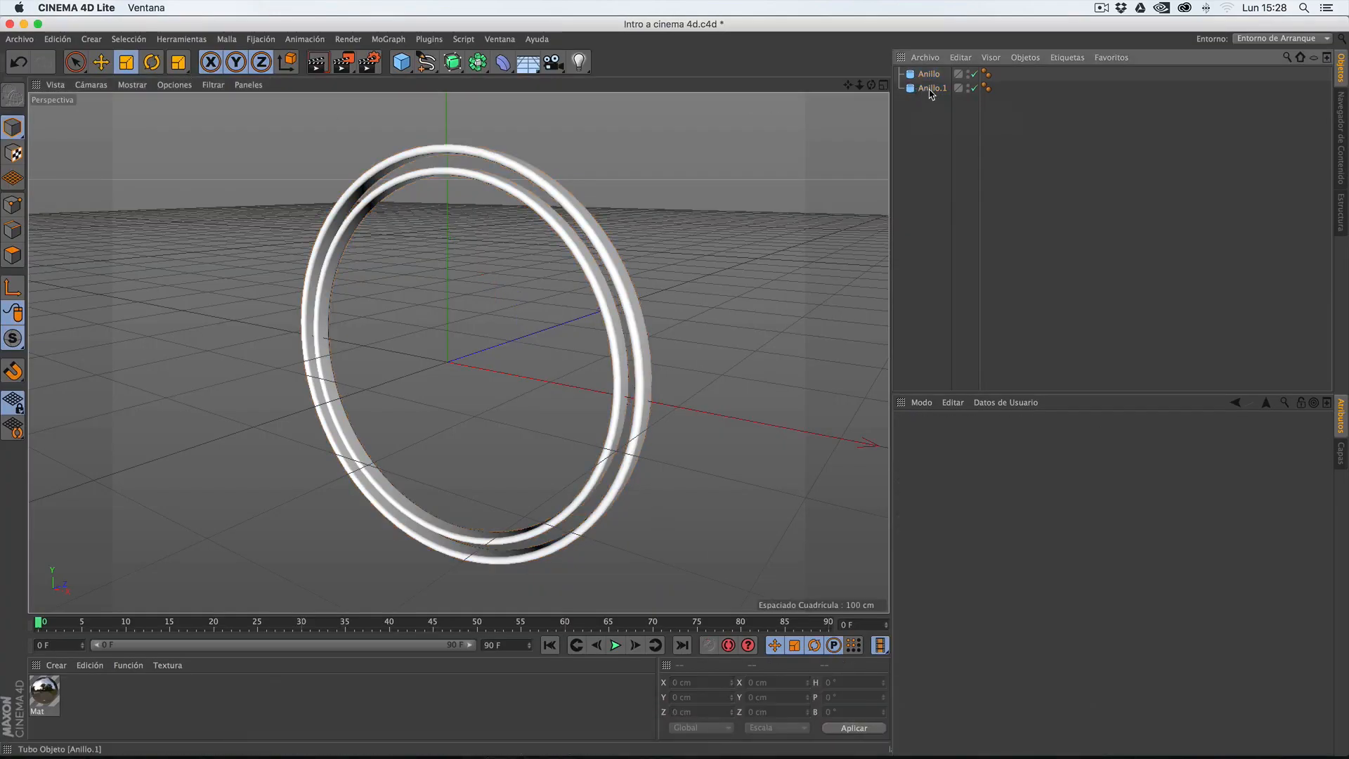
pyautogui.click(932, 93)
pyautogui.click(930, 76)
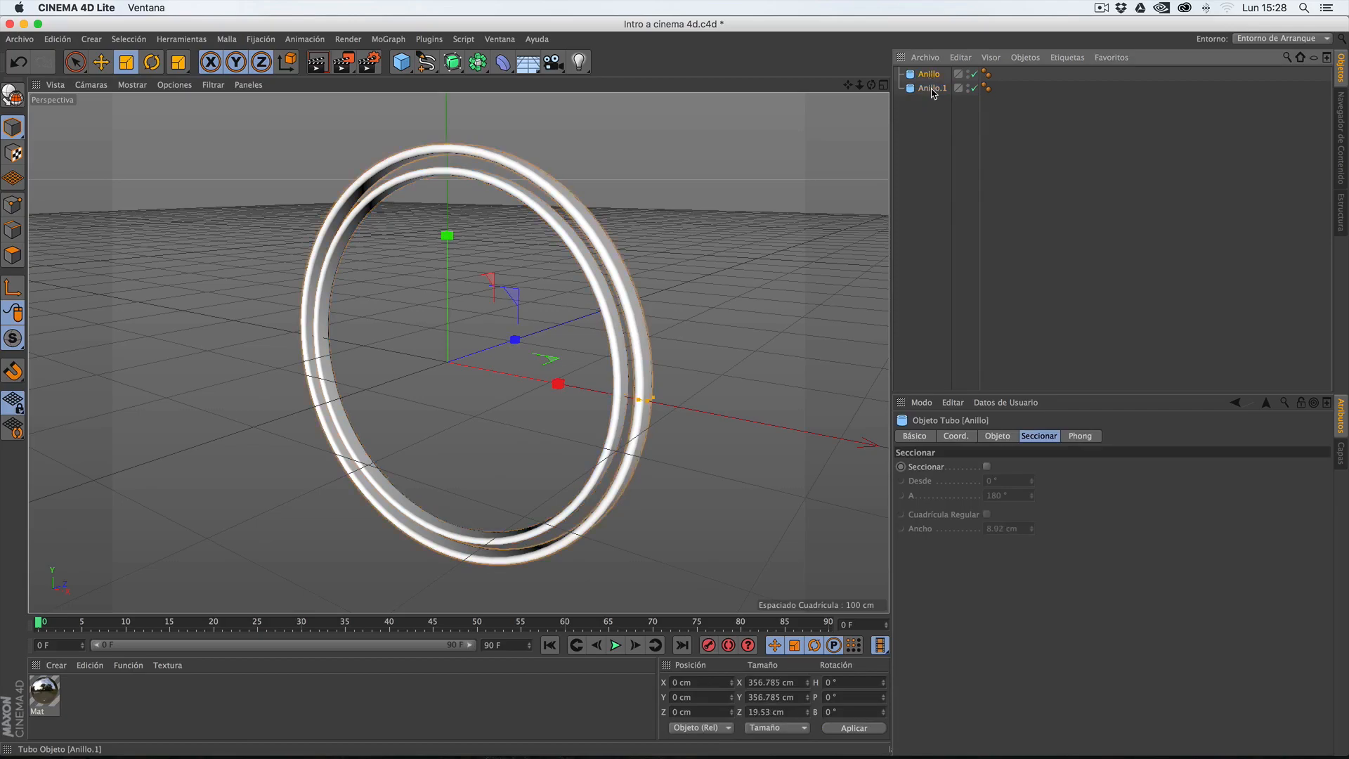
pyautogui.press('shift')
pyautogui.keyDown('shift'); pyautogui.click(932, 89); pyautogui.keyUp('shift')
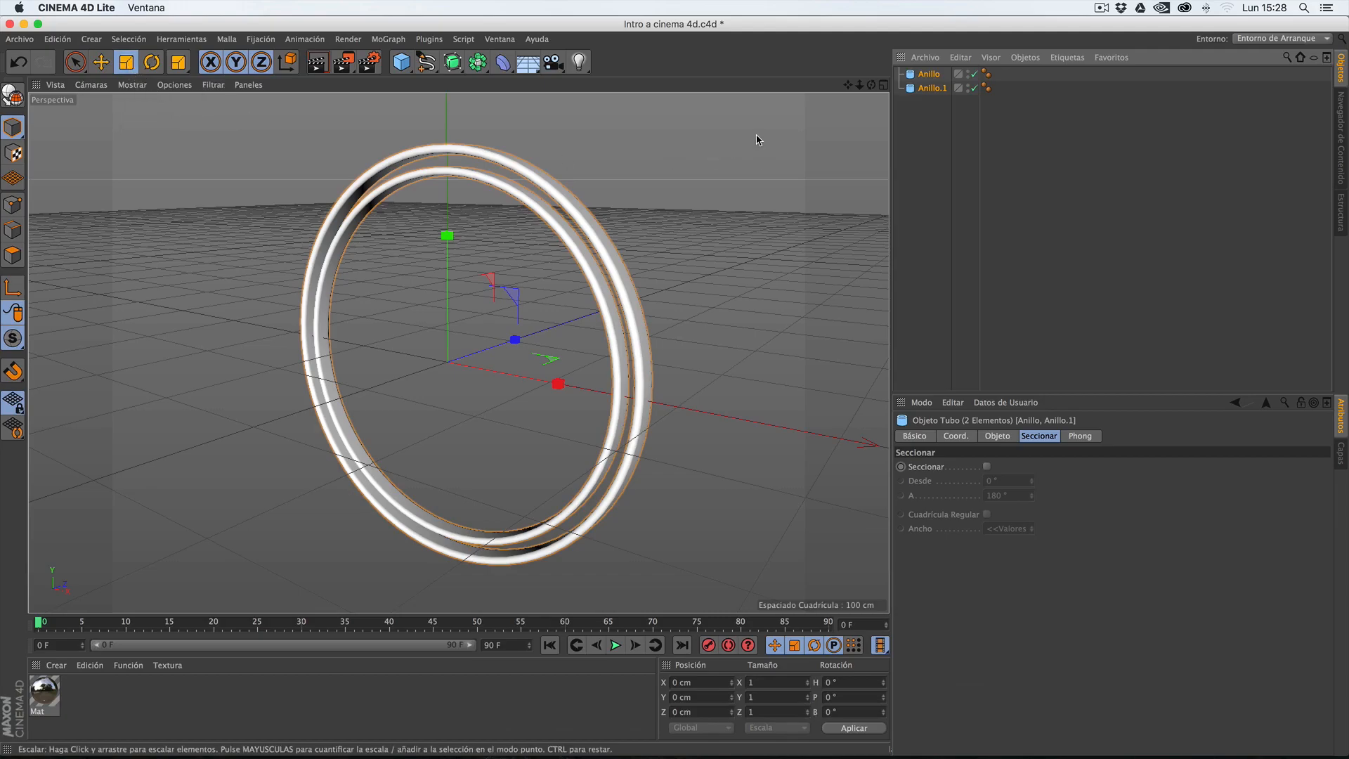
pyautogui.moveTo(757, 140); pyautogui.dragTo(632, 242)
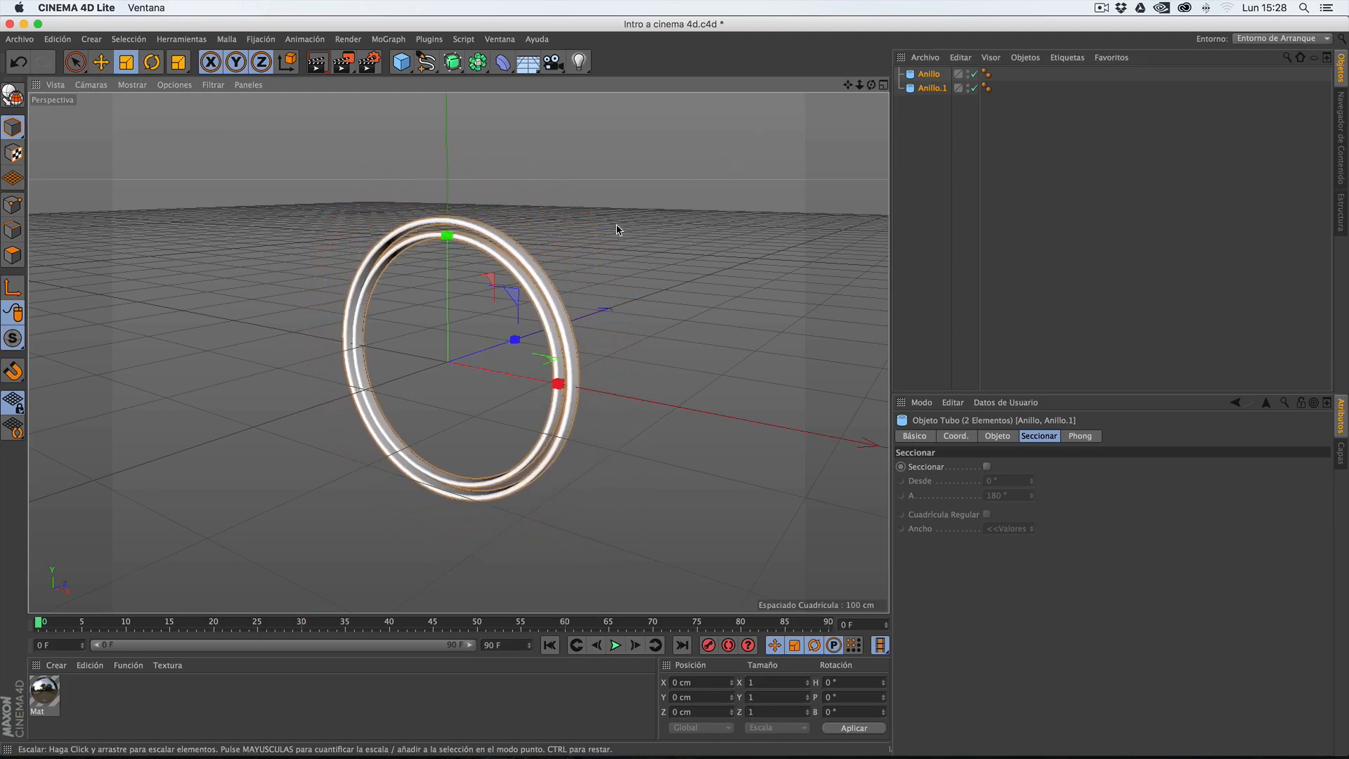
pyautogui.press('super+s')
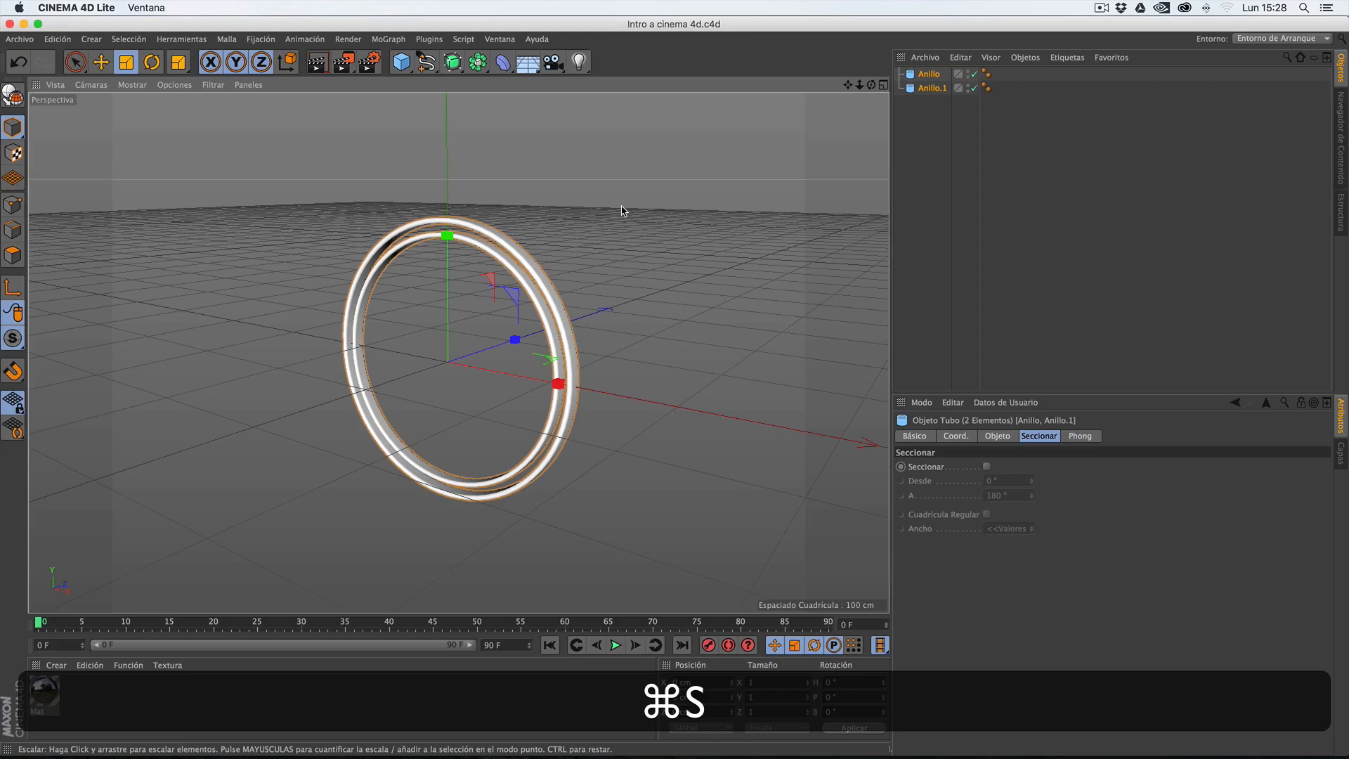
pyautogui.click(617, 734)
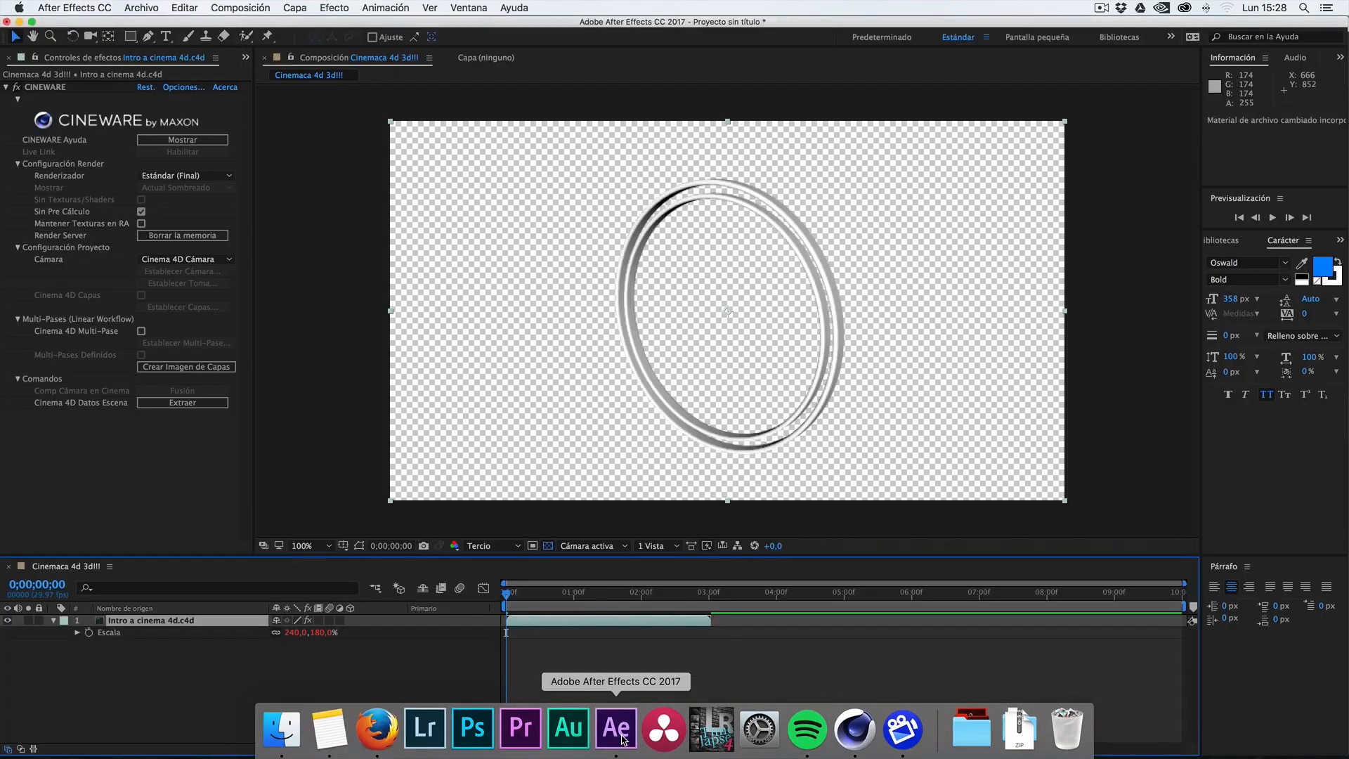
# - Switch back to CINEMA 4D Lite, add a Cubo primitive and disable both rings
pyautogui.click(855, 731)
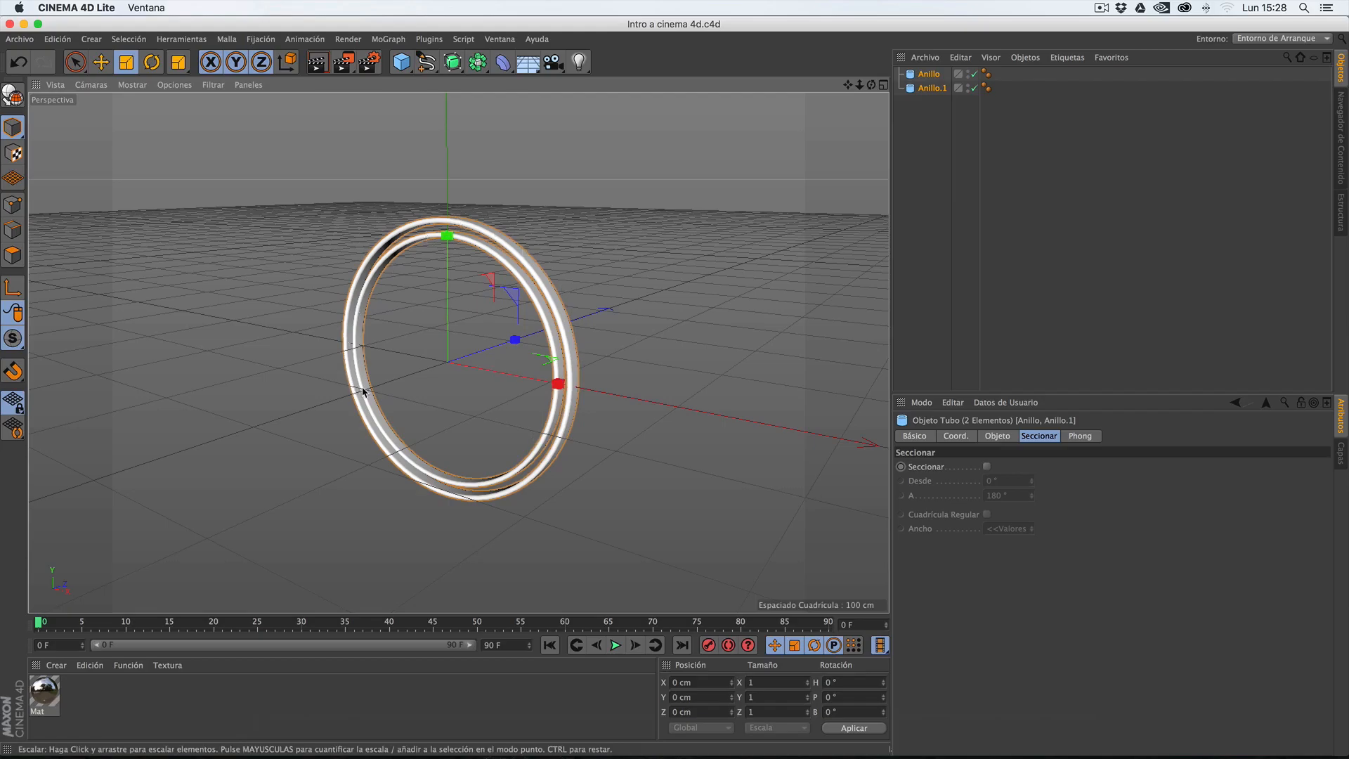
pyautogui.click(400, 63)
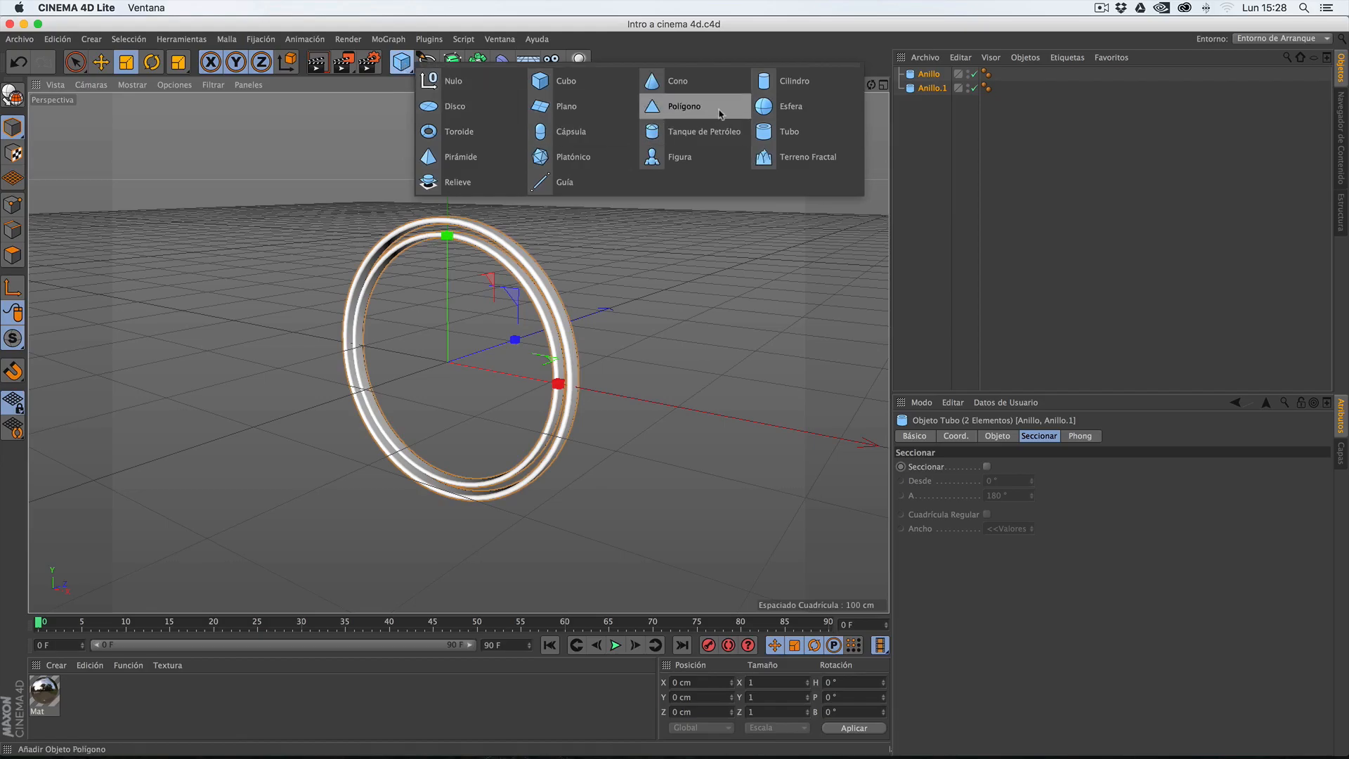
pyautogui.click(566, 82)
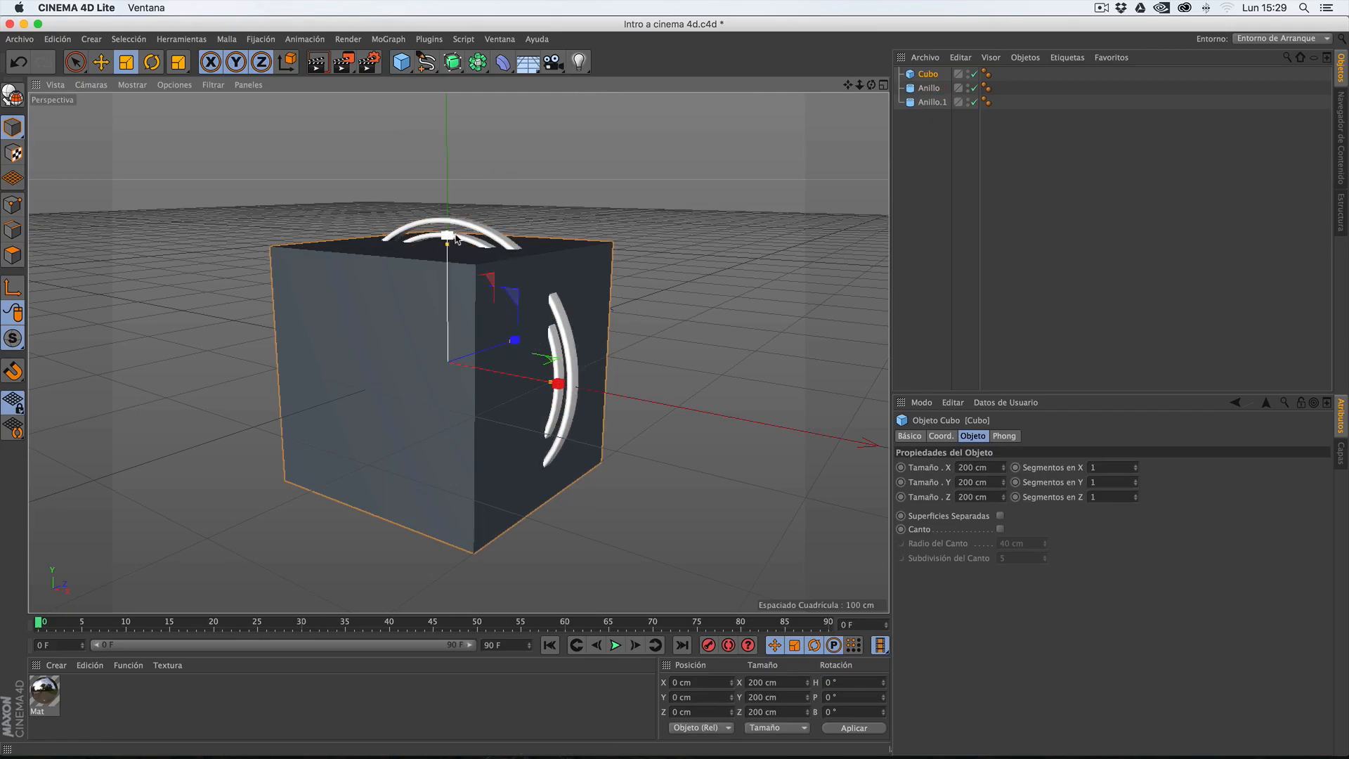
pyautogui.click(974, 89)
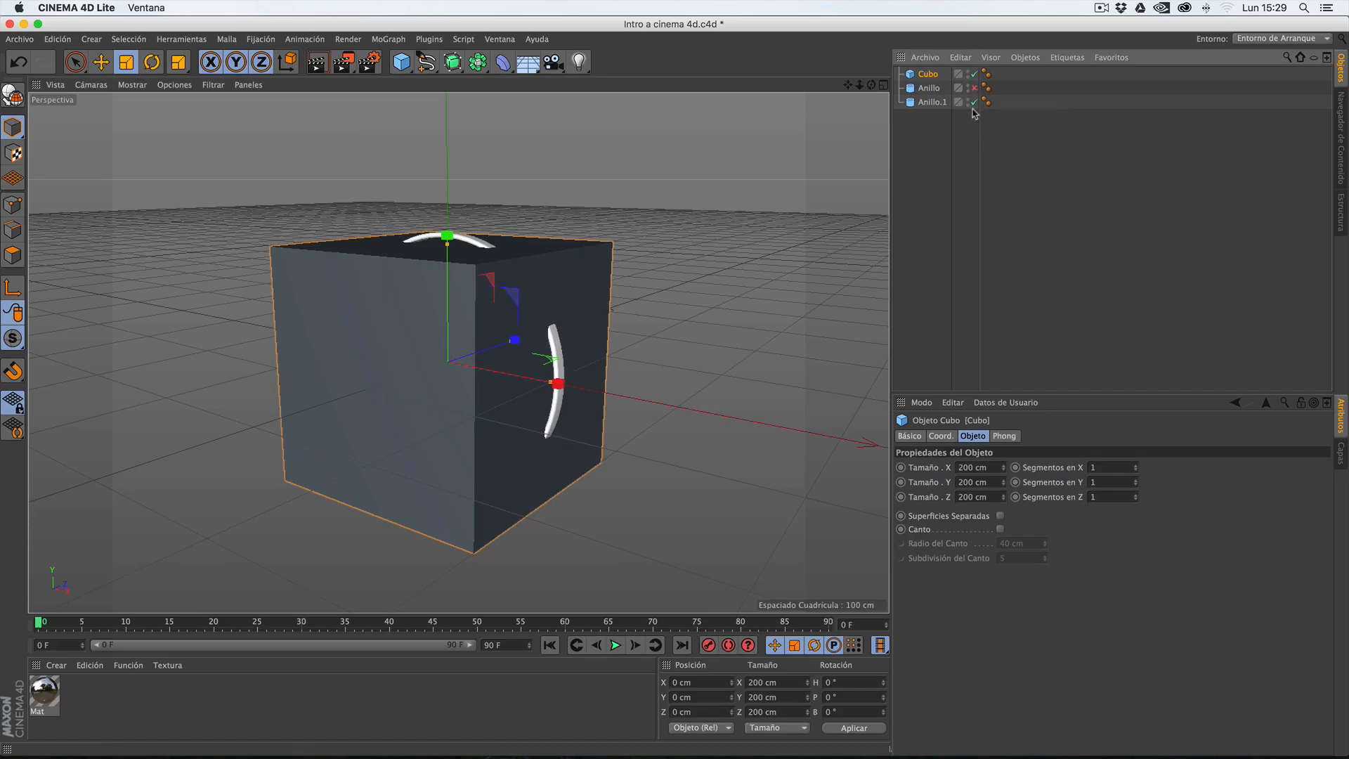
pyautogui.click(974, 102)
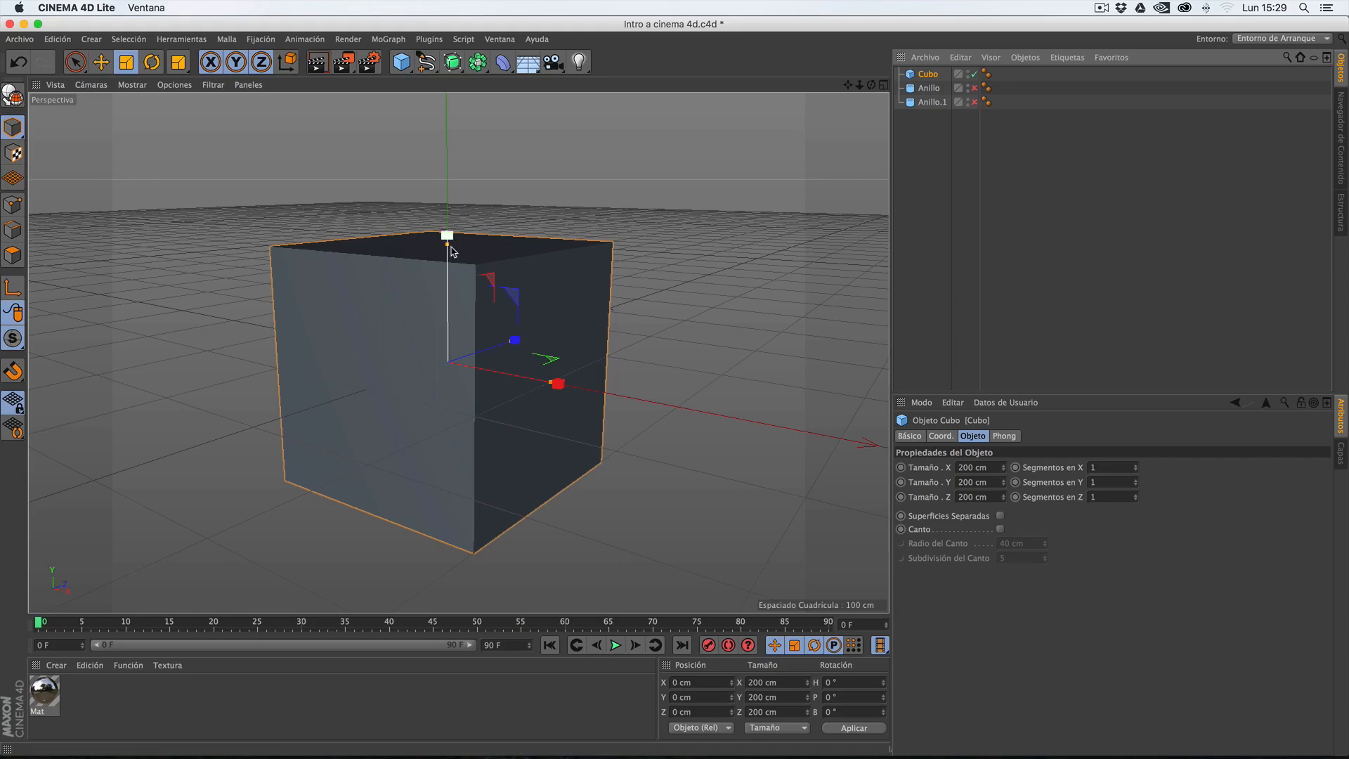
# - Resize the cube into a slab about 32 cm in X and 97 cm in Y
pyautogui.moveTo(448, 244); pyautogui.dragTo(449, 342)
pyautogui.moveTo(550, 382); pyautogui.dragTo(482, 384)
pyautogui.moveTo(447, 342); pyautogui.dragTo(356, 310)
pyautogui.moveTo(479, 371)
pyautogui.mouseDown()
pyautogui.moveTo(451, 368)
pyautogui.moveTo(455, 383)
pyautogui.mouseUp()
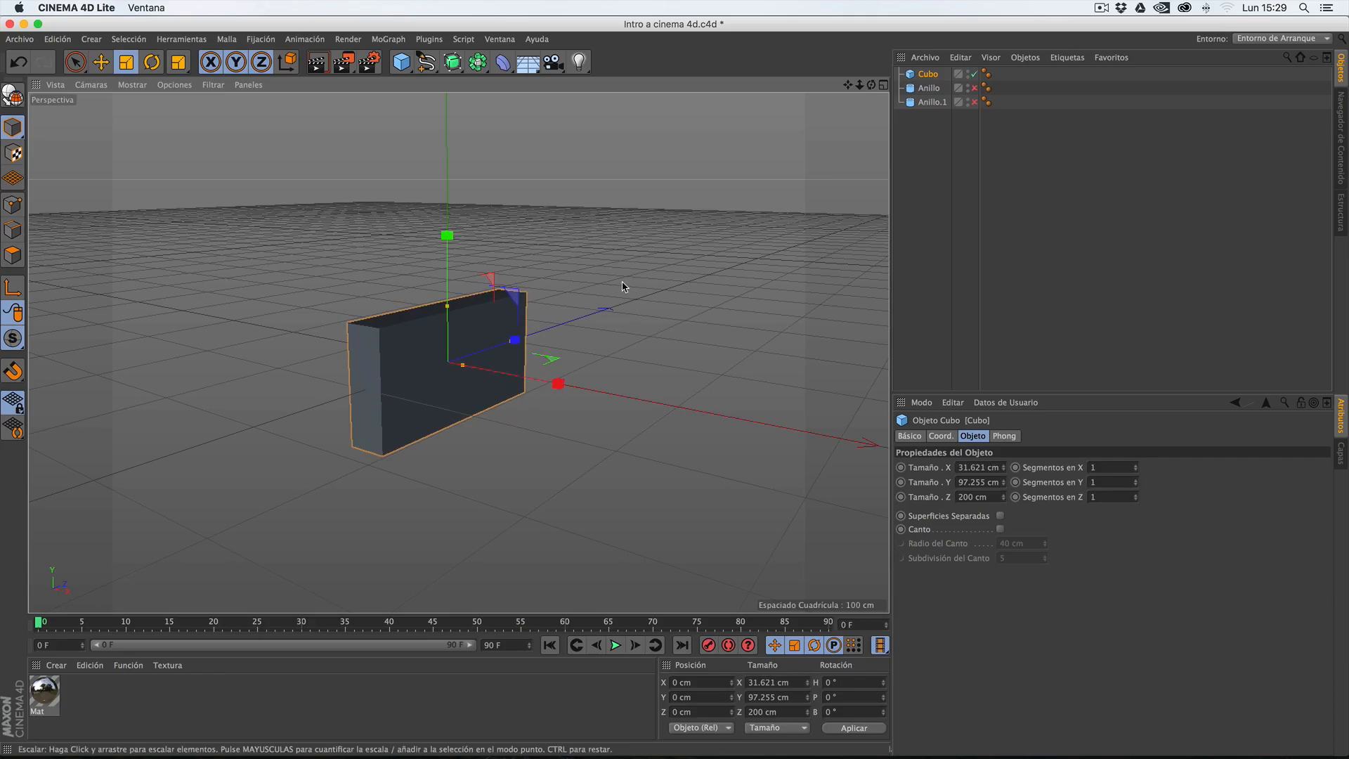
pyautogui.moveTo(871, 85); pyautogui.dragTo(818, 95)
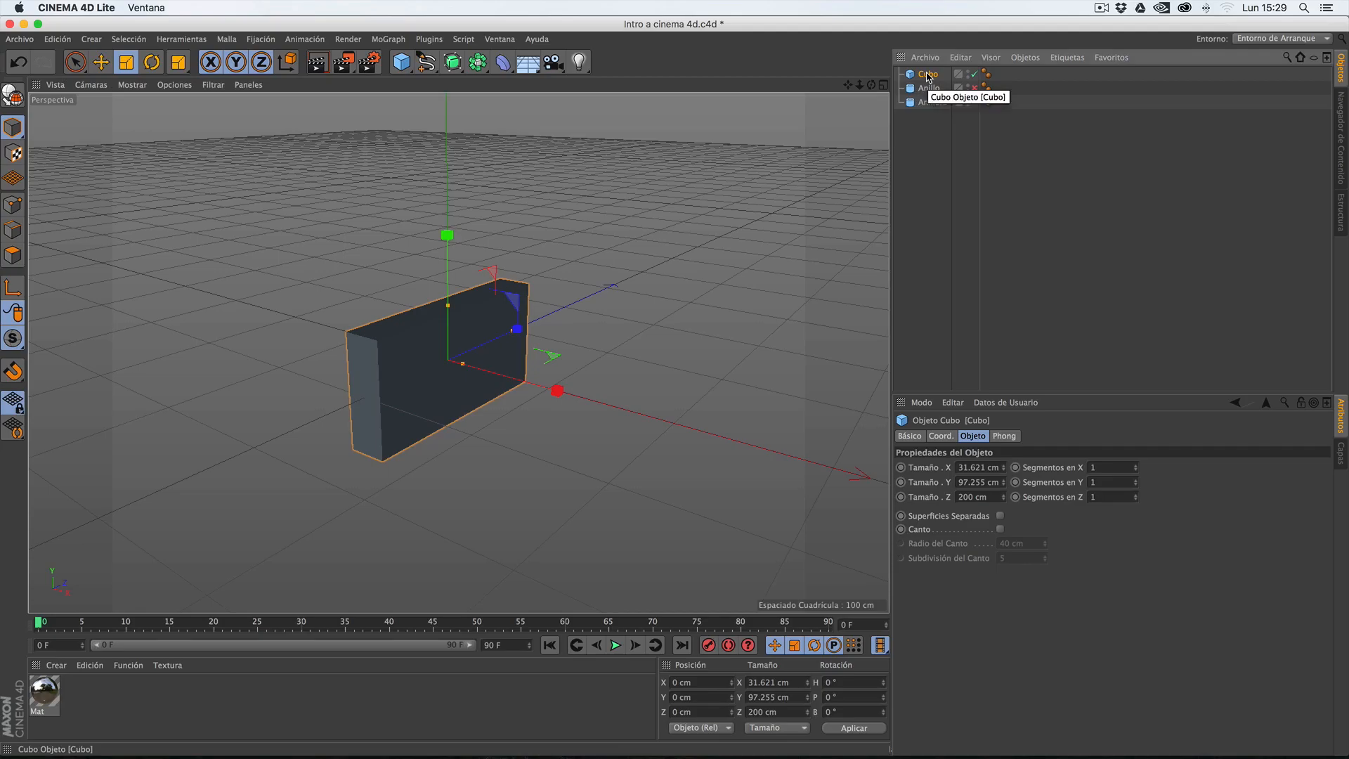
# - Delete the Cubo primitive and add a Círculo spline
pyautogui.press('BackSpace')
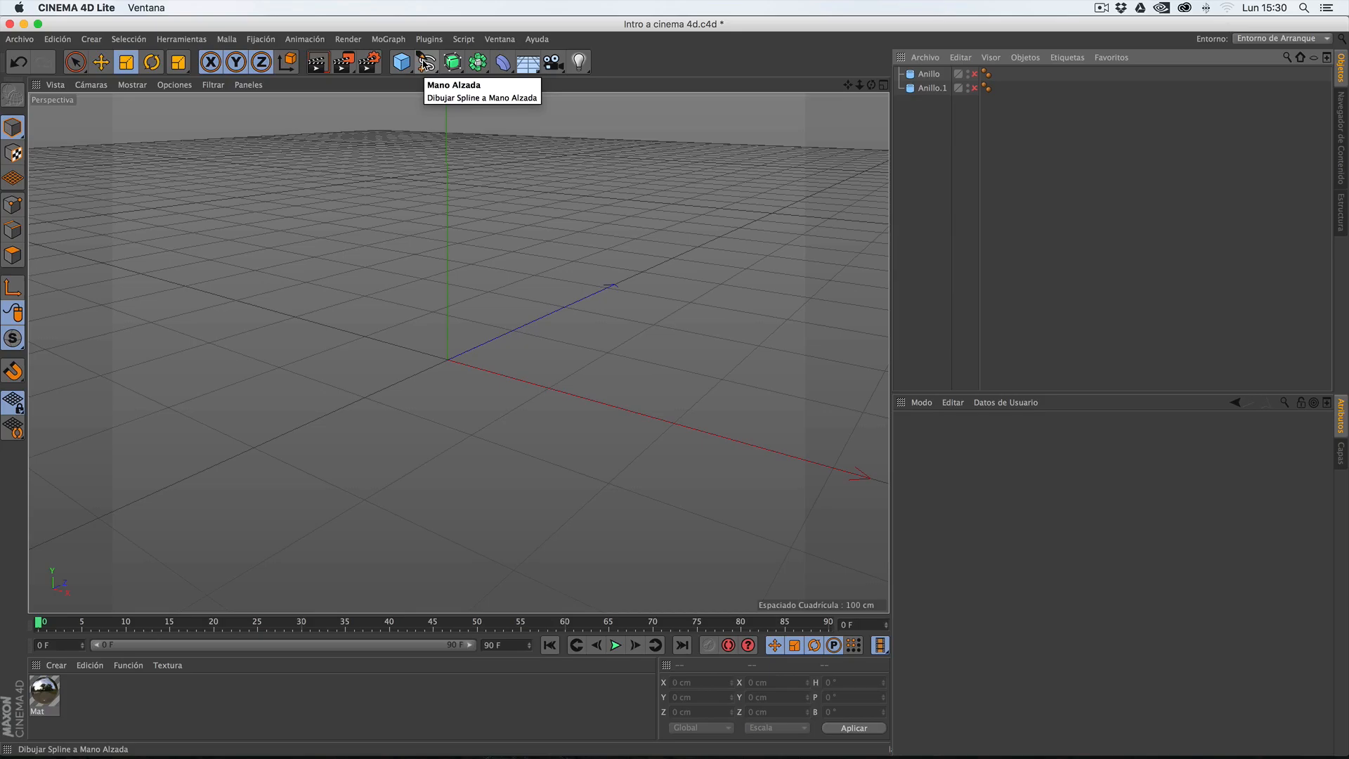
pyautogui.click(427, 63)
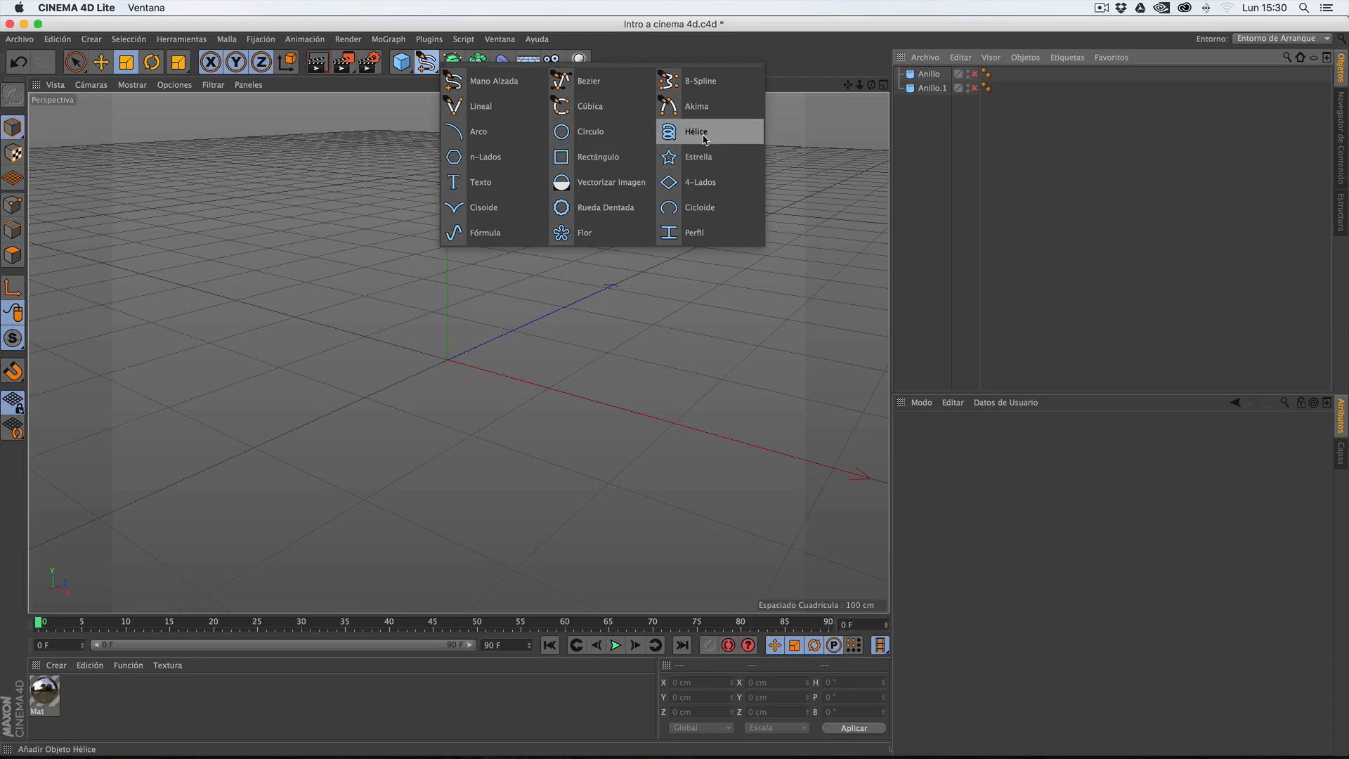
pyautogui.click(582, 138)
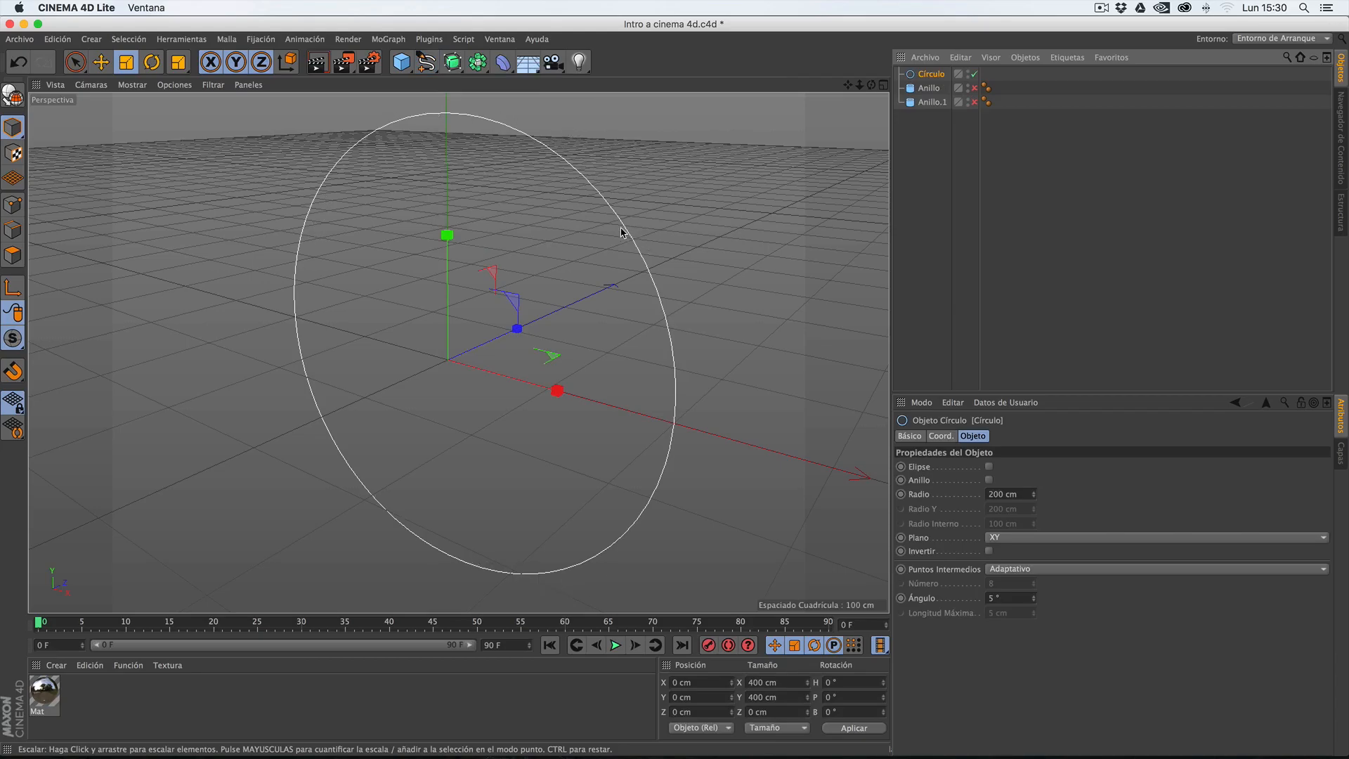
# - Show the Frontal view full size and set the circle spline's adaptive intermediate-point angle to 4°
pyautogui.click(884, 86)
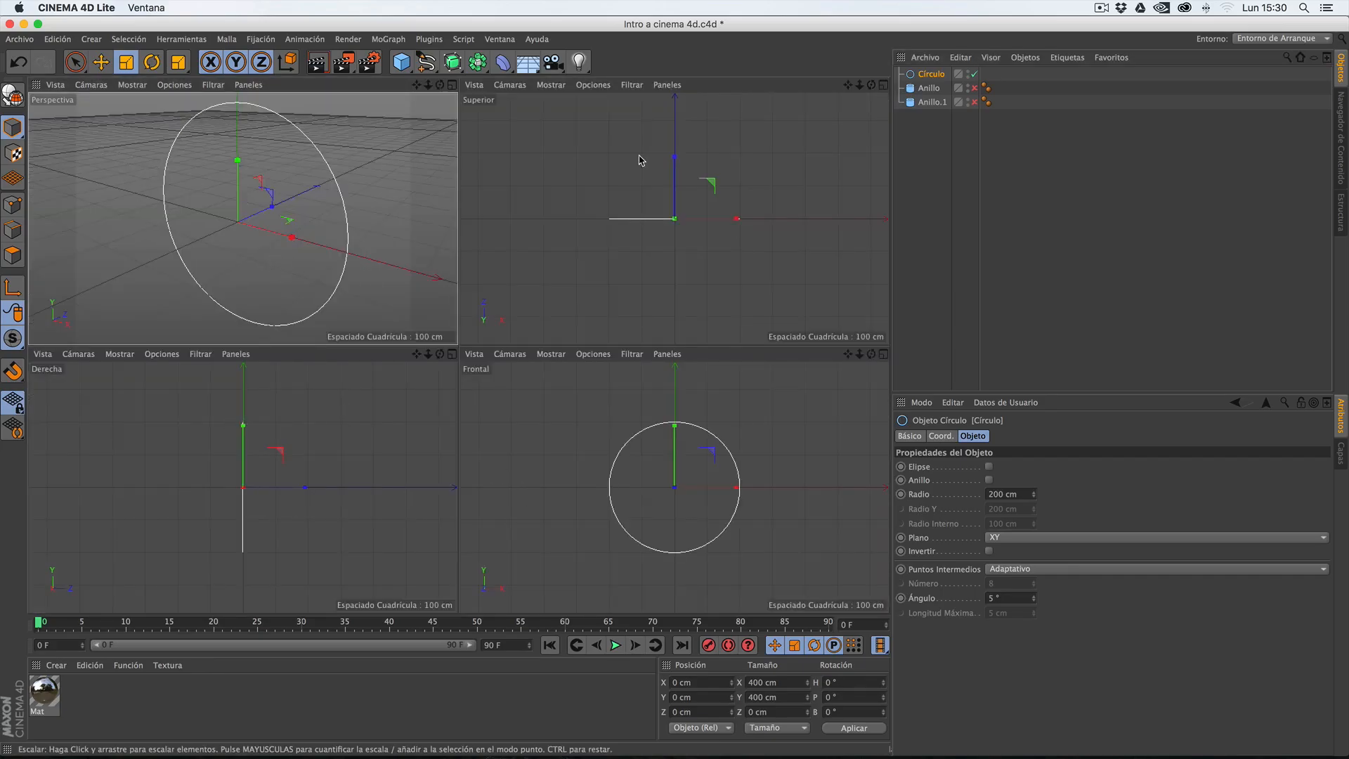
pyautogui.click(581, 383)
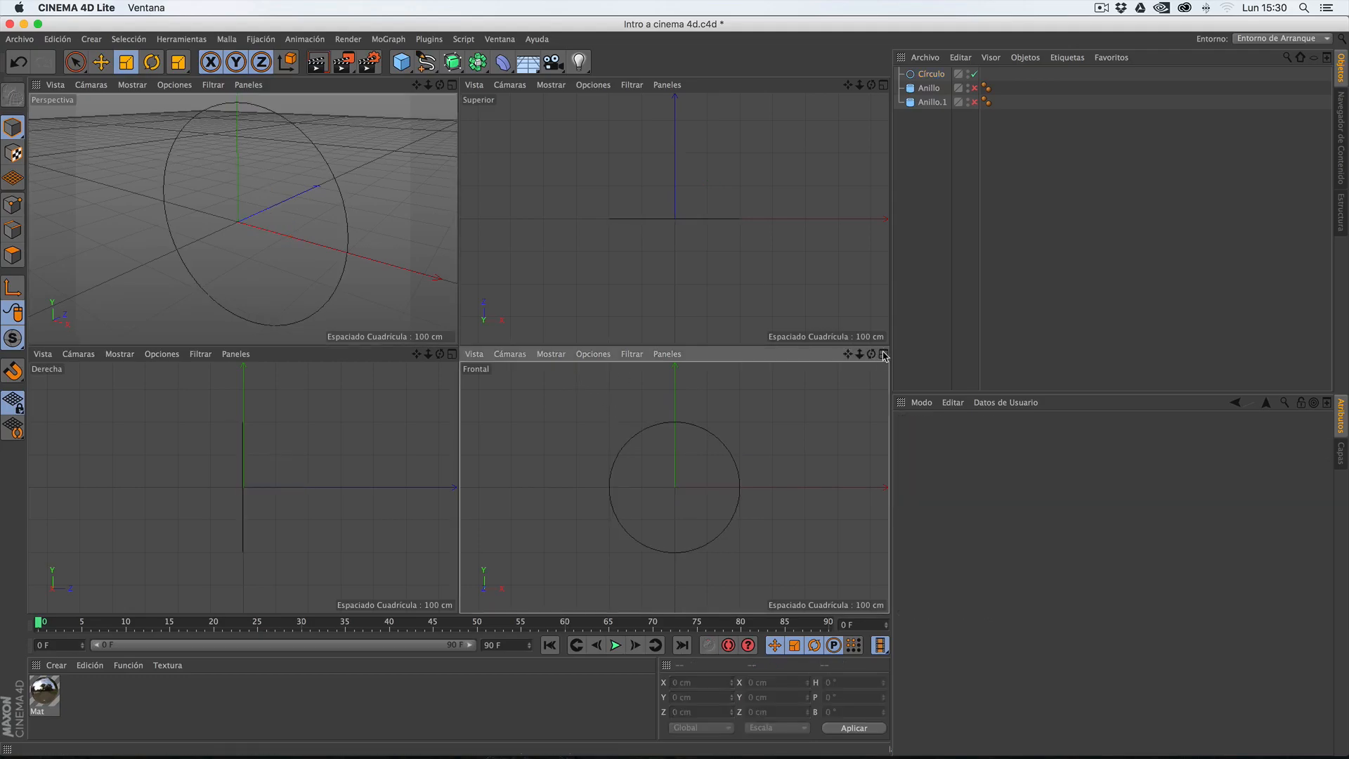
pyautogui.click(884, 355)
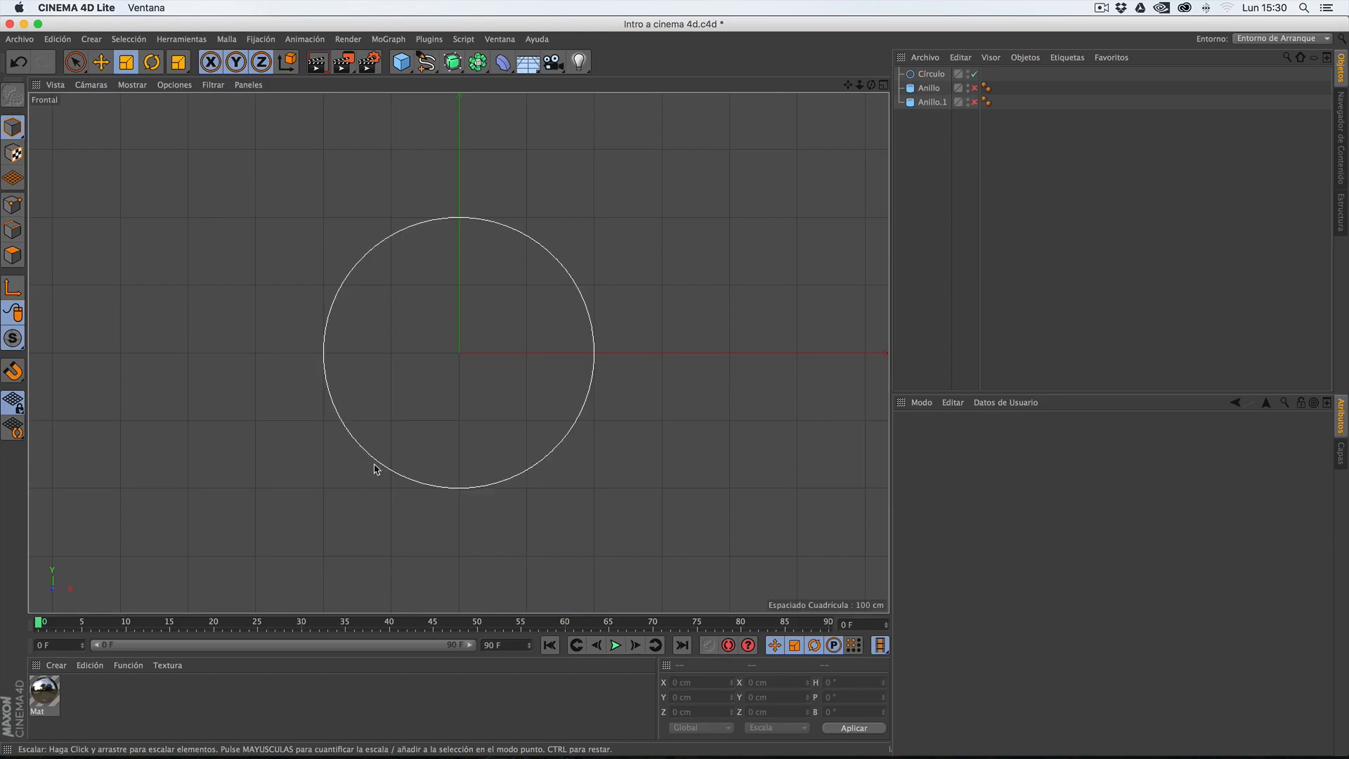
pyautogui.click(460, 222)
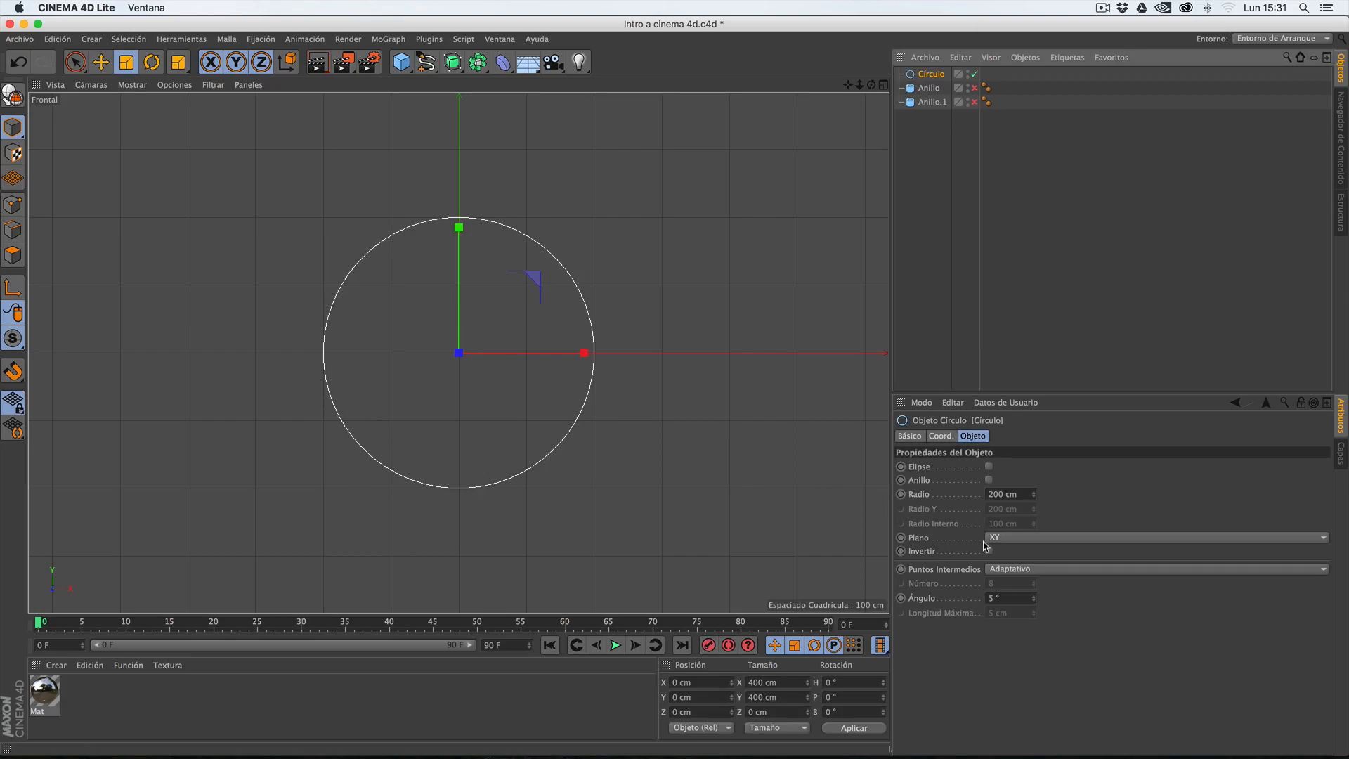
pyautogui.click(1035, 603)
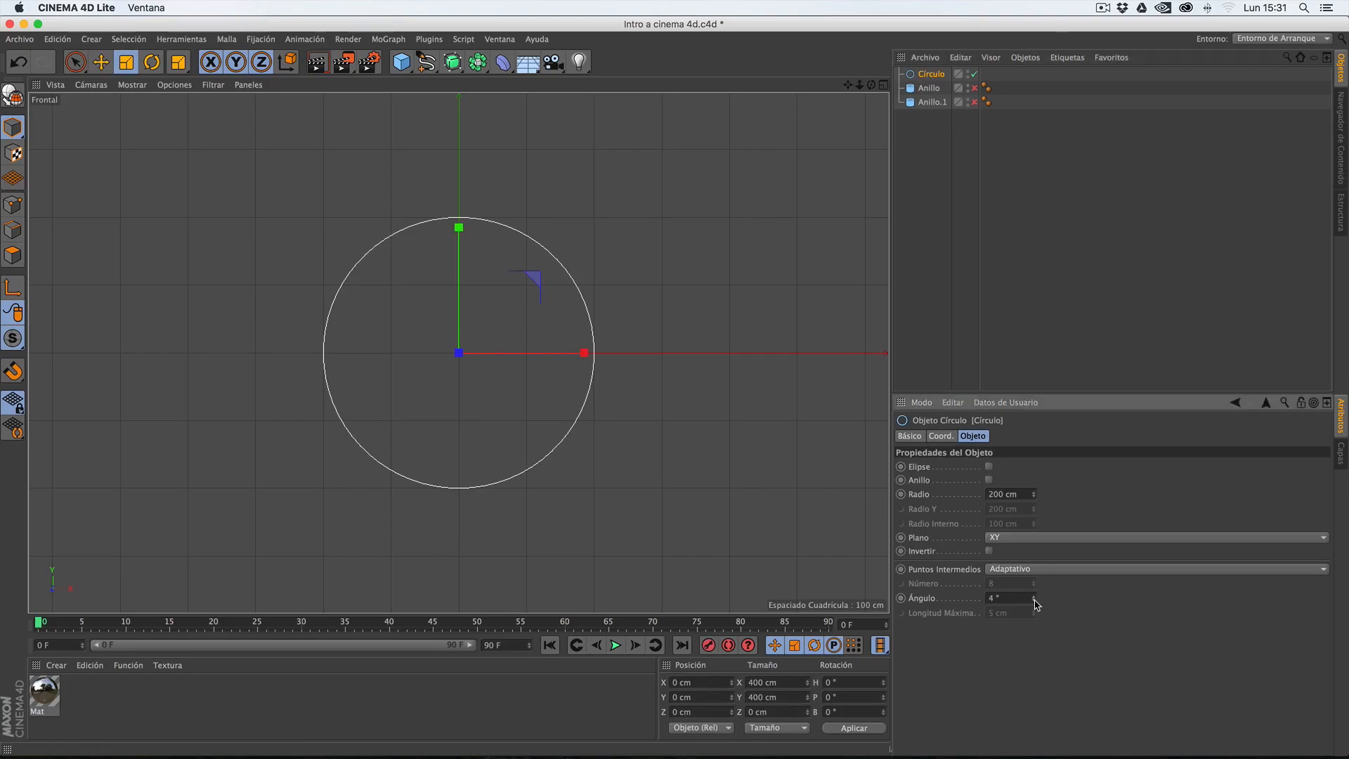
pyautogui.moveTo(1035, 603); pyautogui.dragTo(1035, 598)
pyautogui.click(973, 570)
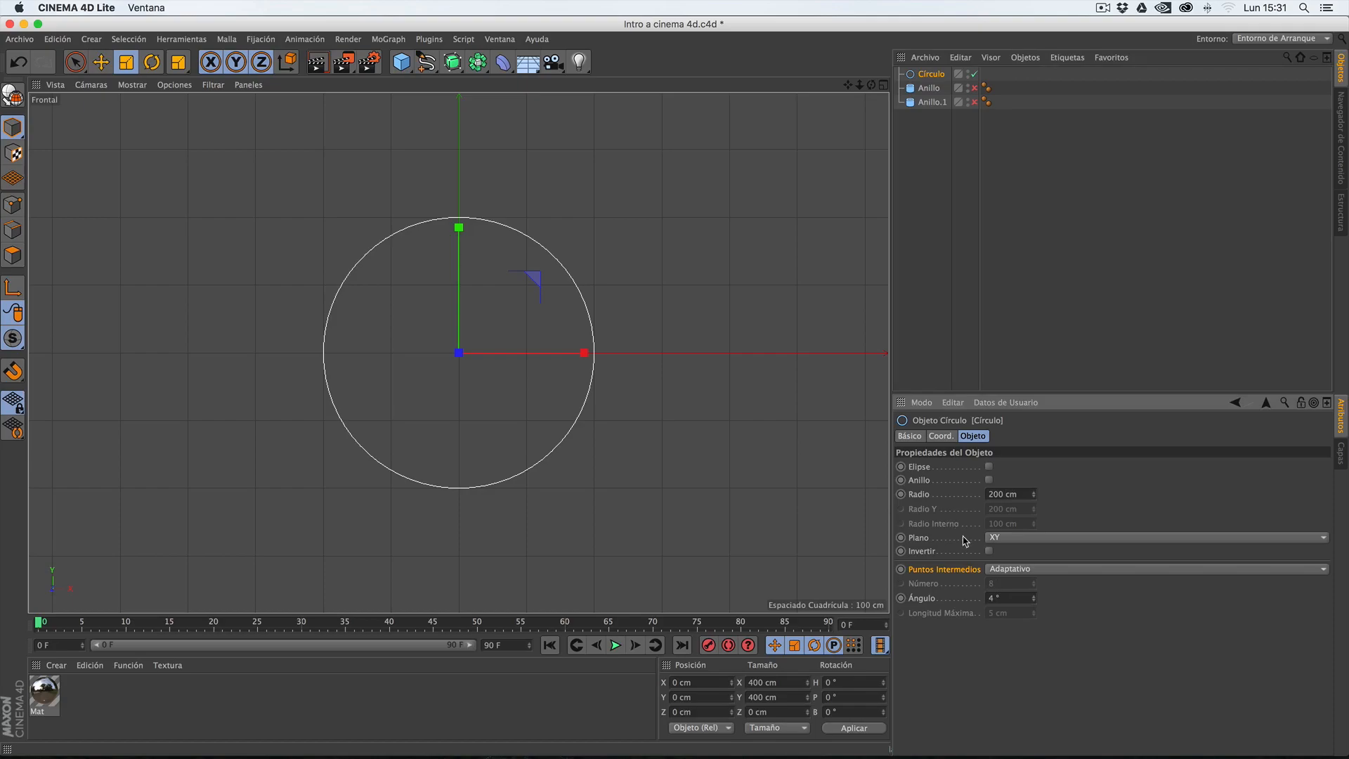
pyautogui.click(903, 437)
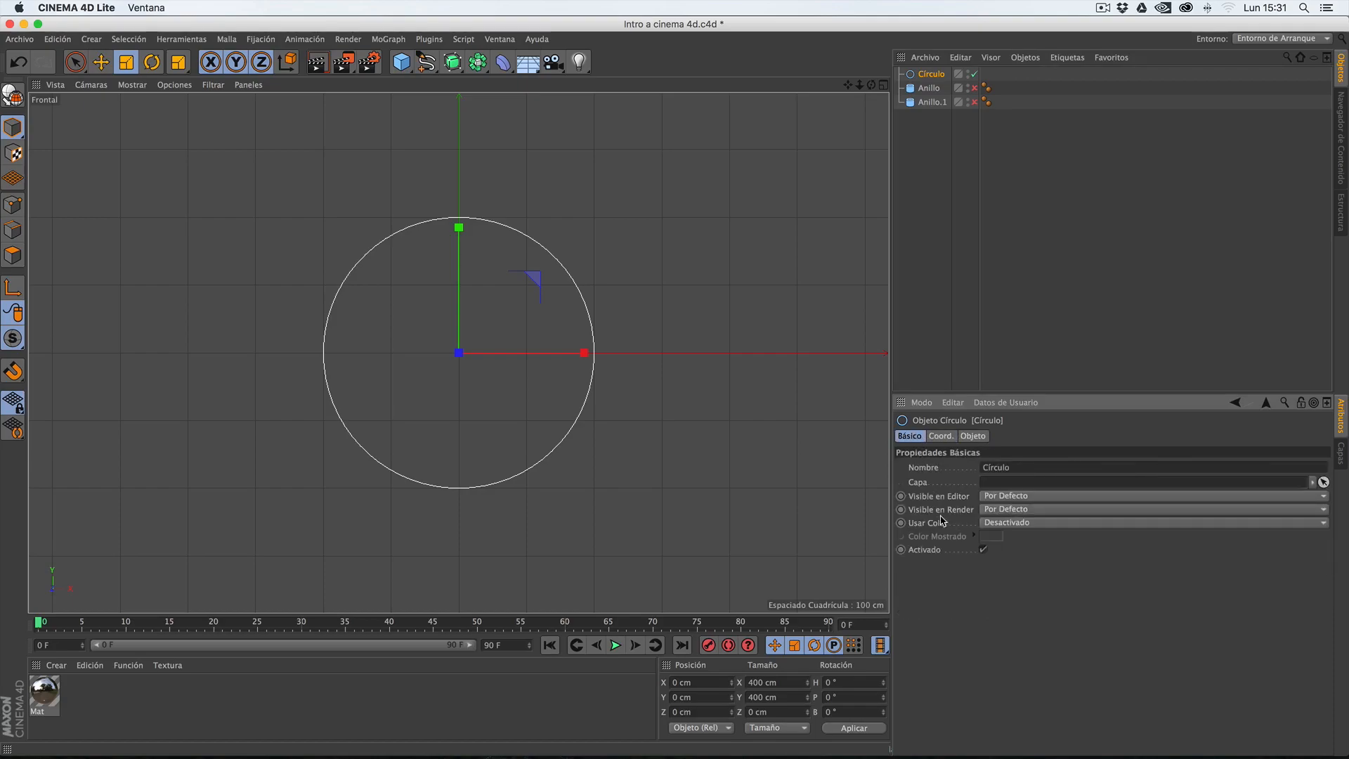
pyautogui.click(974, 436)
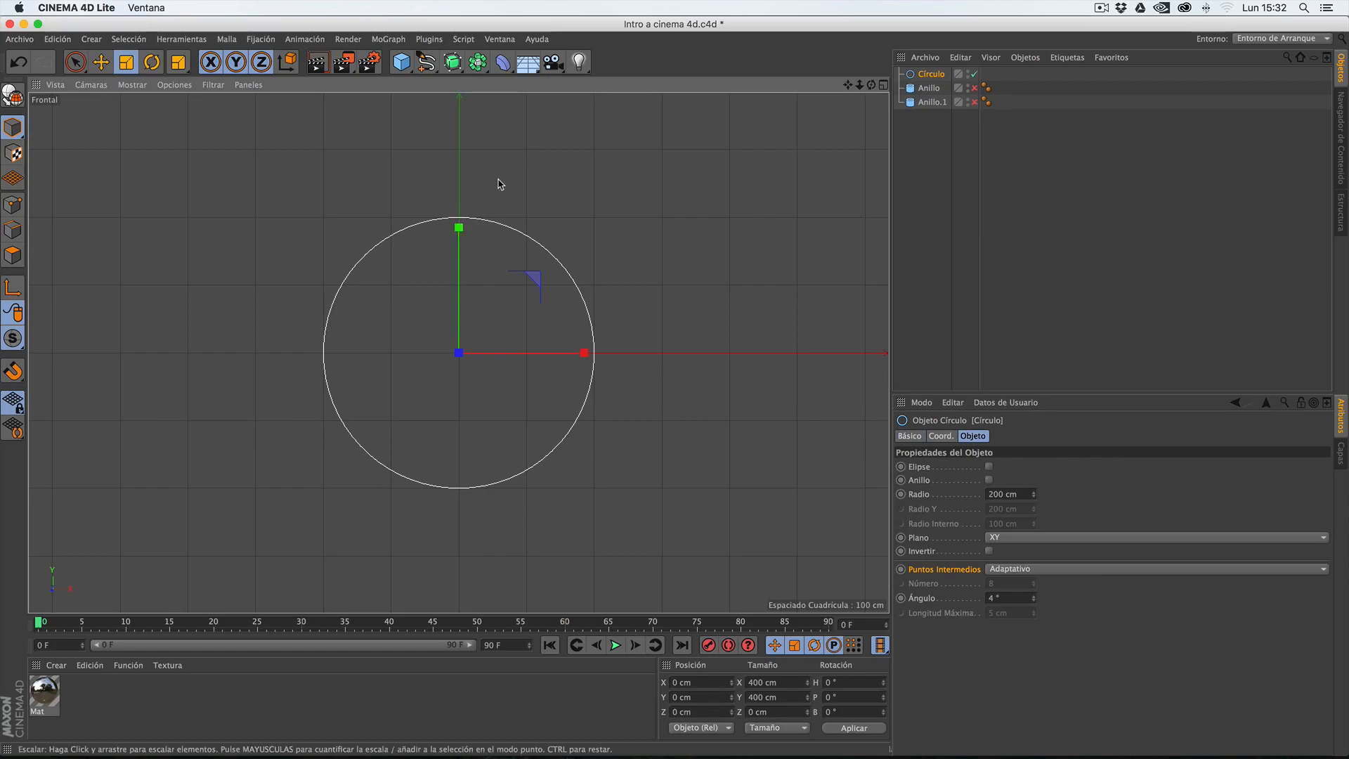
# - Add an Extrusión generator as the circle's parent and inspect the resulting disc in the full-size Perspectiva view
pyautogui.press('alt')
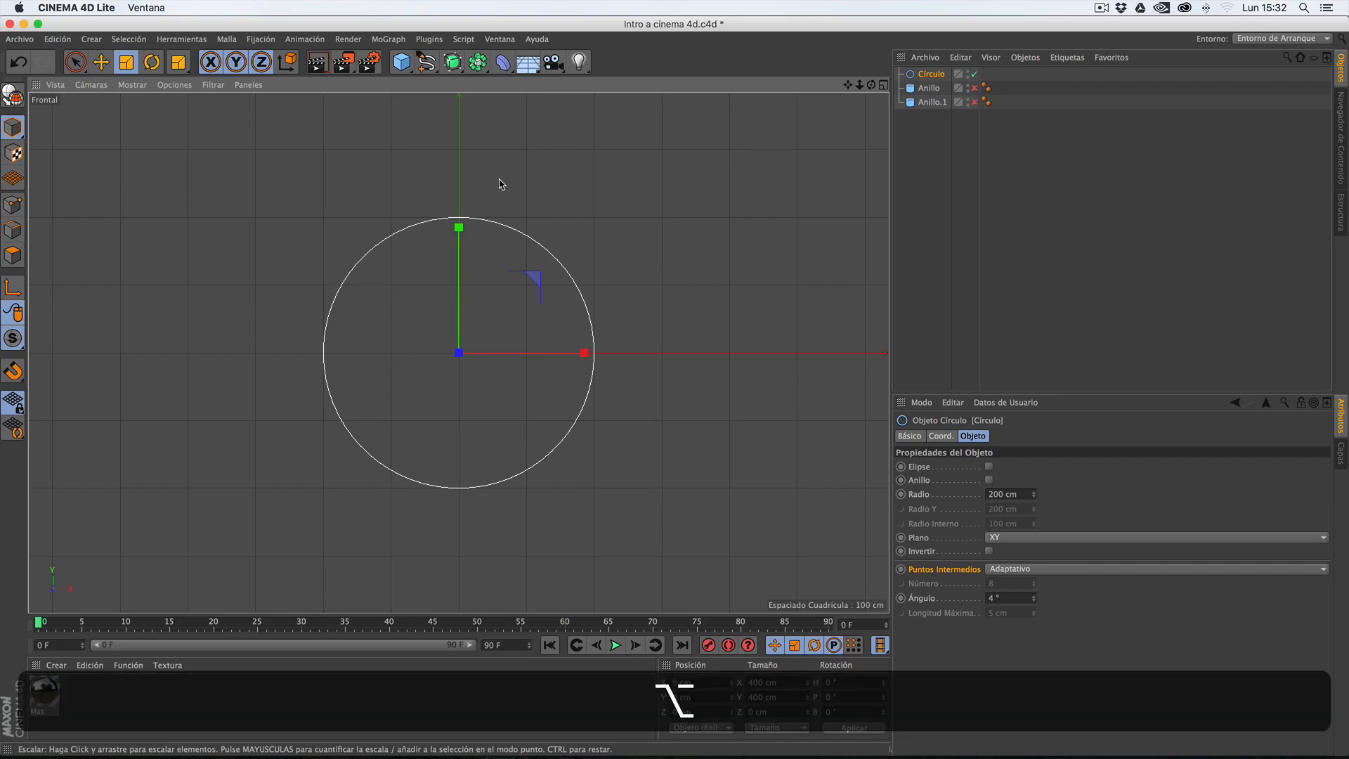
pyautogui.click(455, 71)
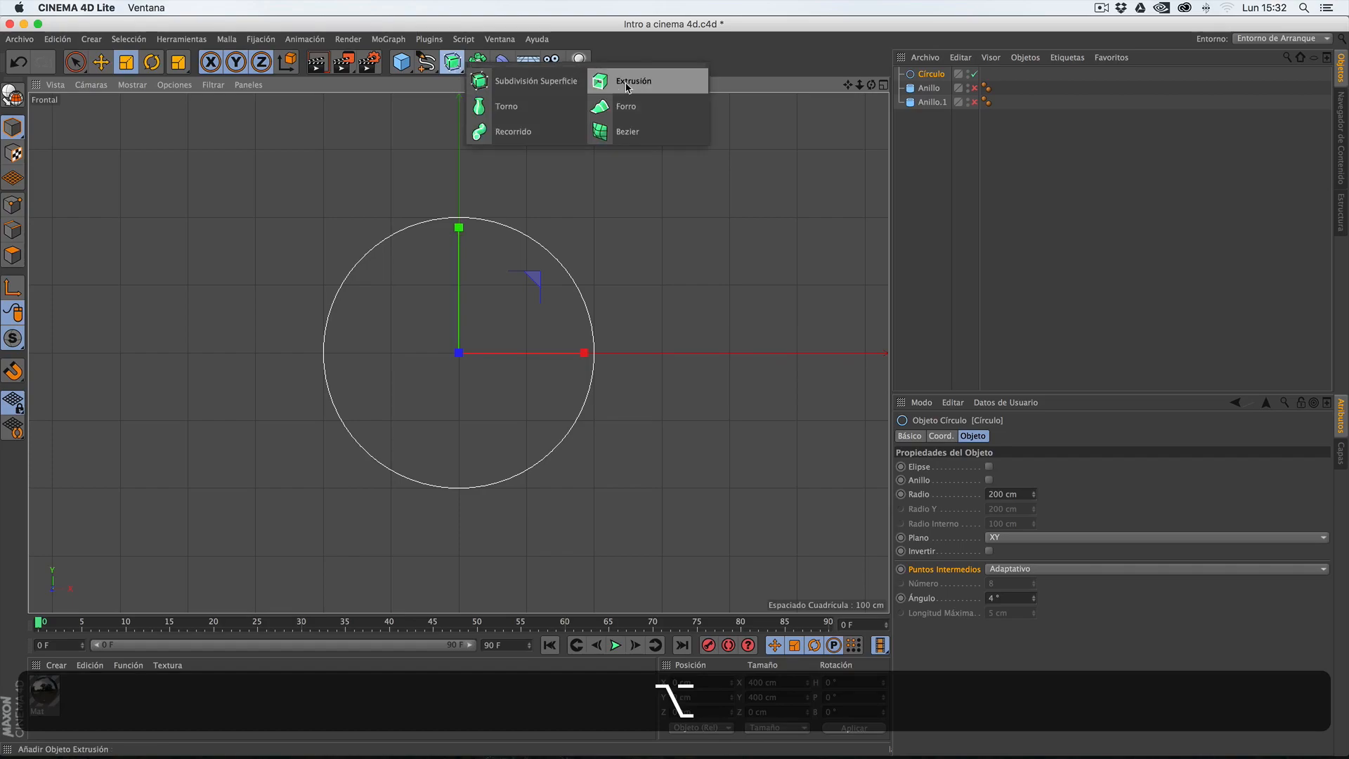
pyautogui.click(627, 86)
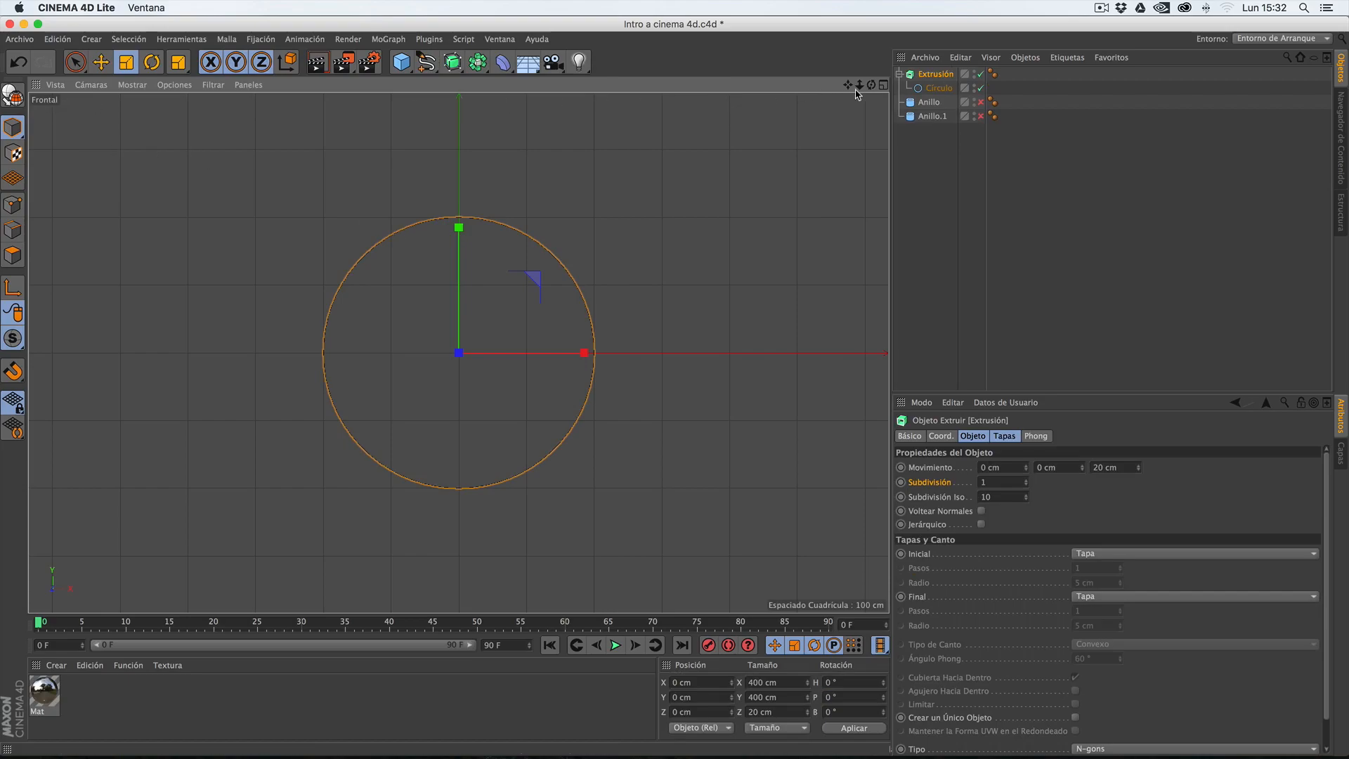
pyautogui.click(882, 85)
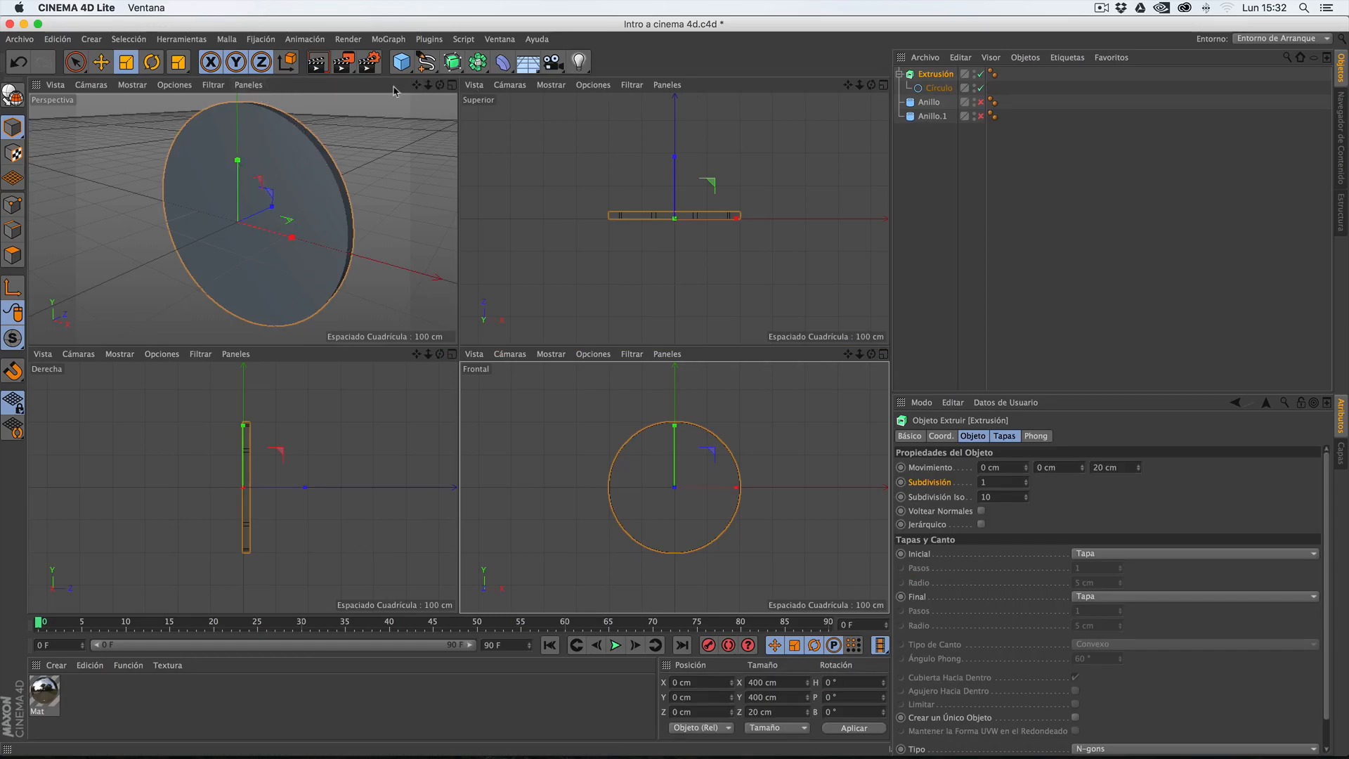
pyautogui.click(451, 87)
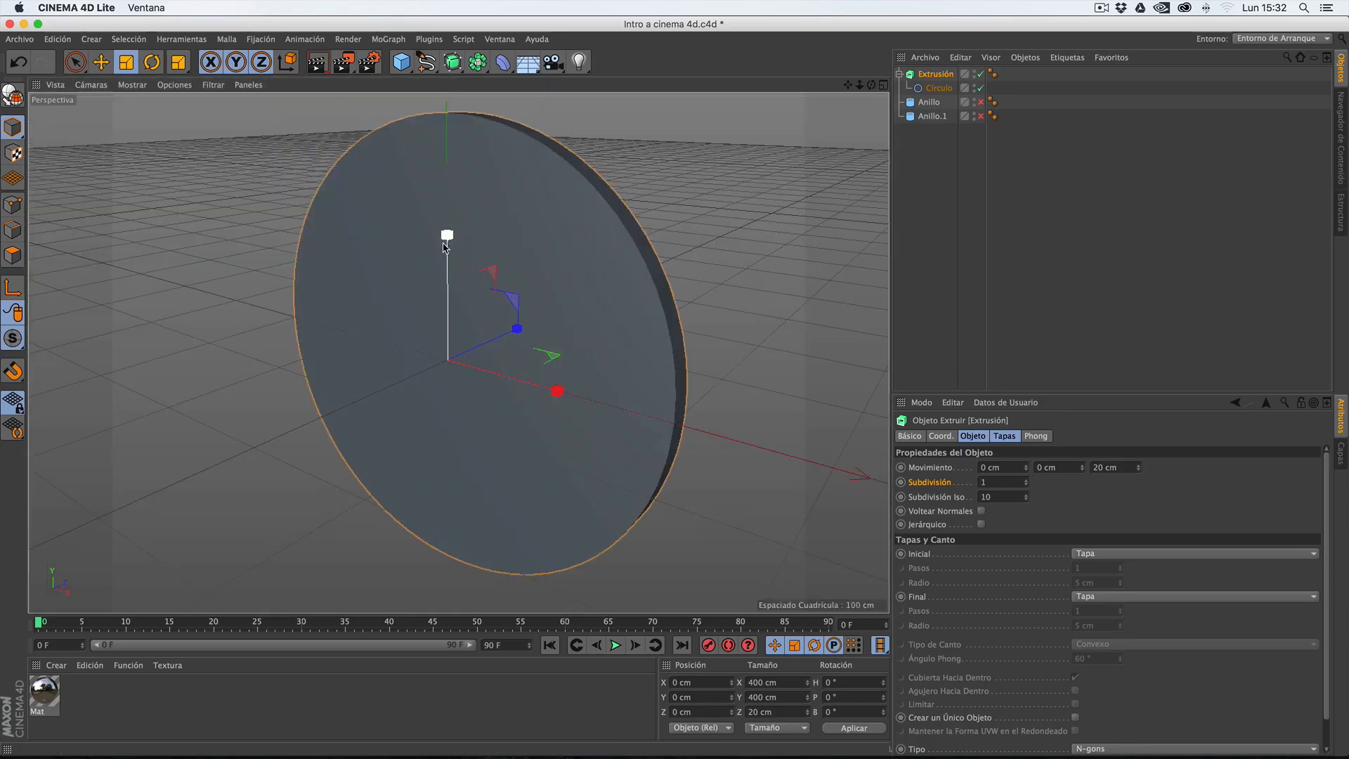
pyautogui.moveTo(871, 86); pyautogui.dragTo(458, 353)
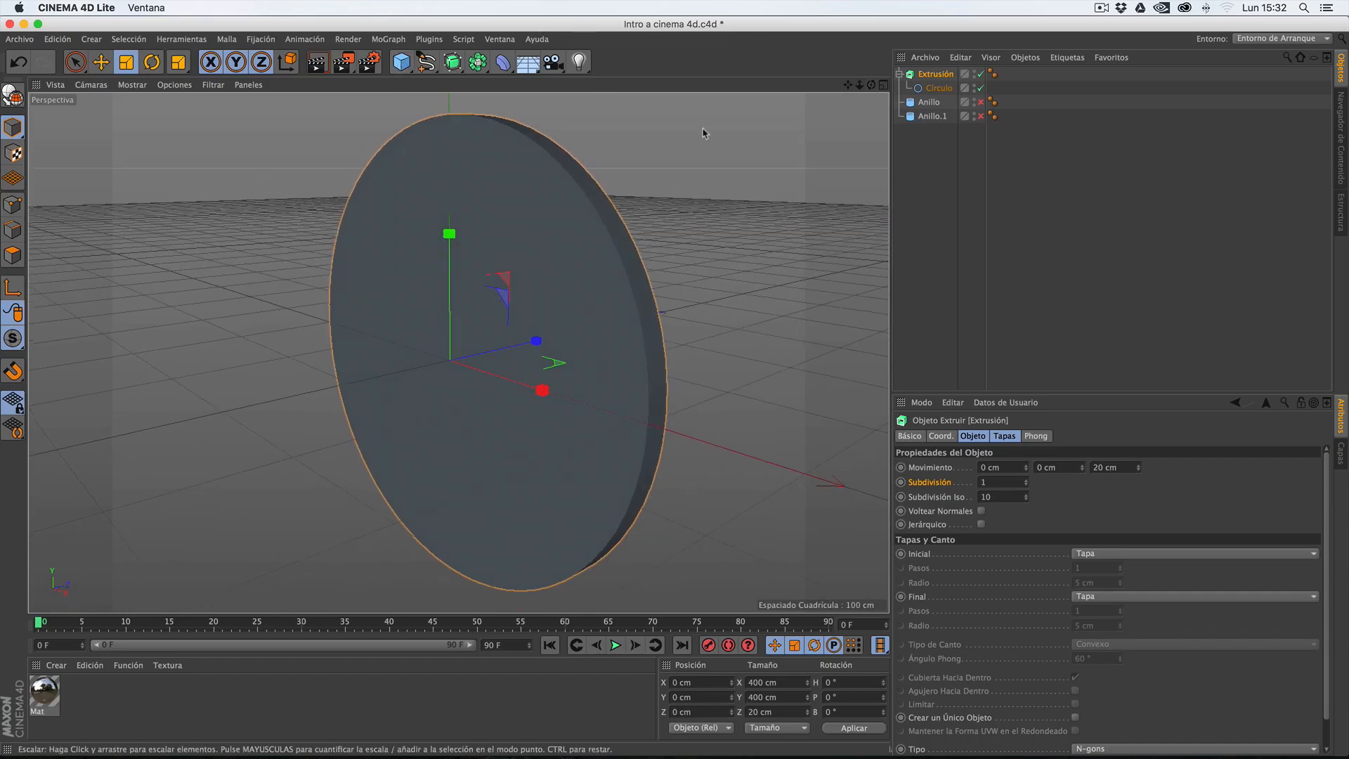
pyautogui.click(424, 62)
pyautogui.click(455, 69)
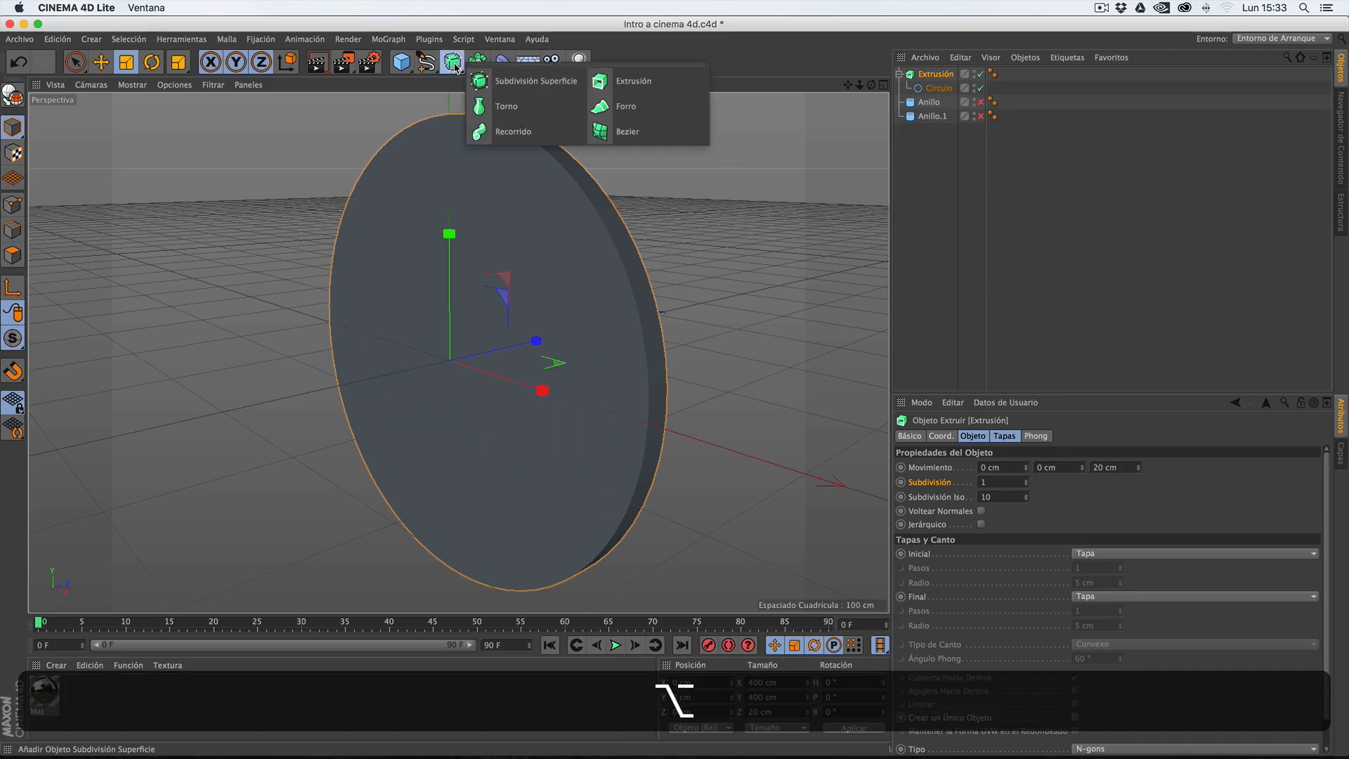
pyautogui.click(639, 81)
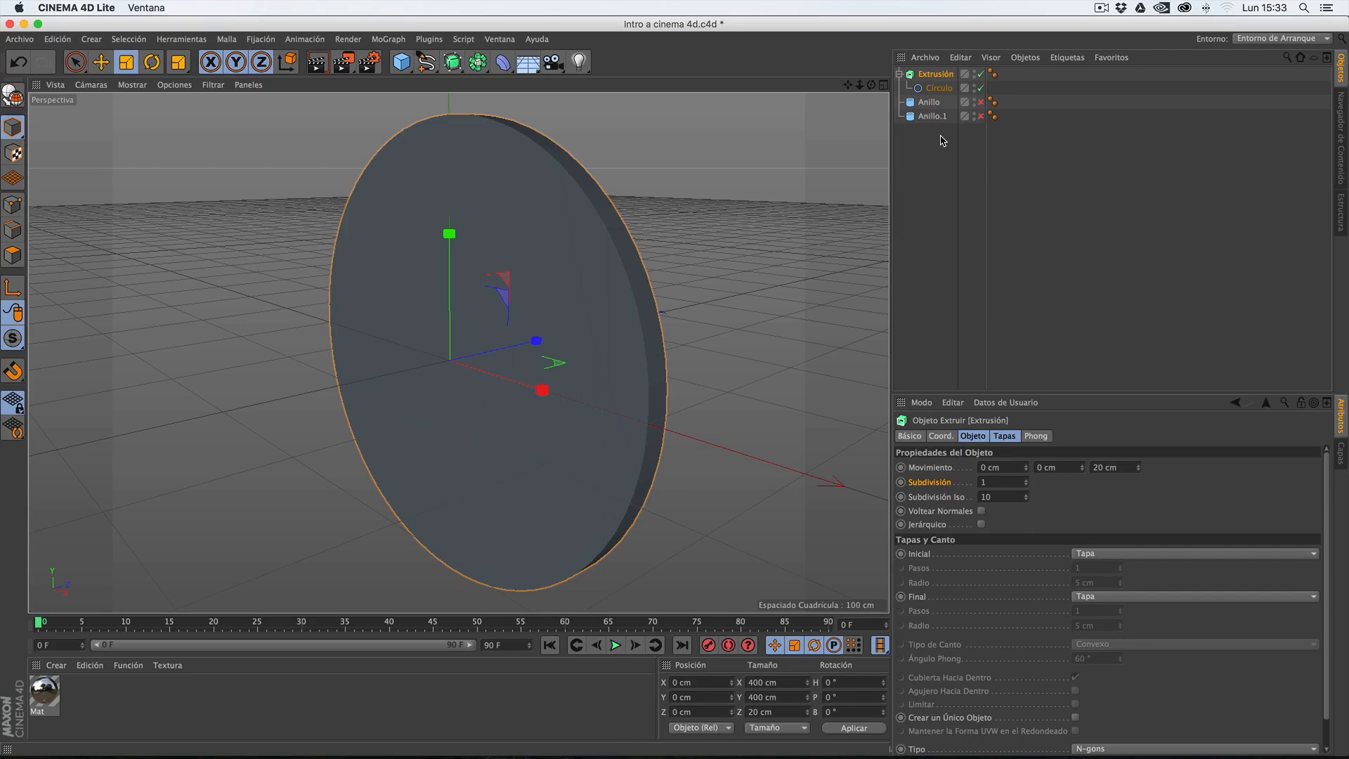
# - Set the extrusion's Inicial cap to Canto with 10 Pasos and render the active view
pyautogui.click(1004, 435)
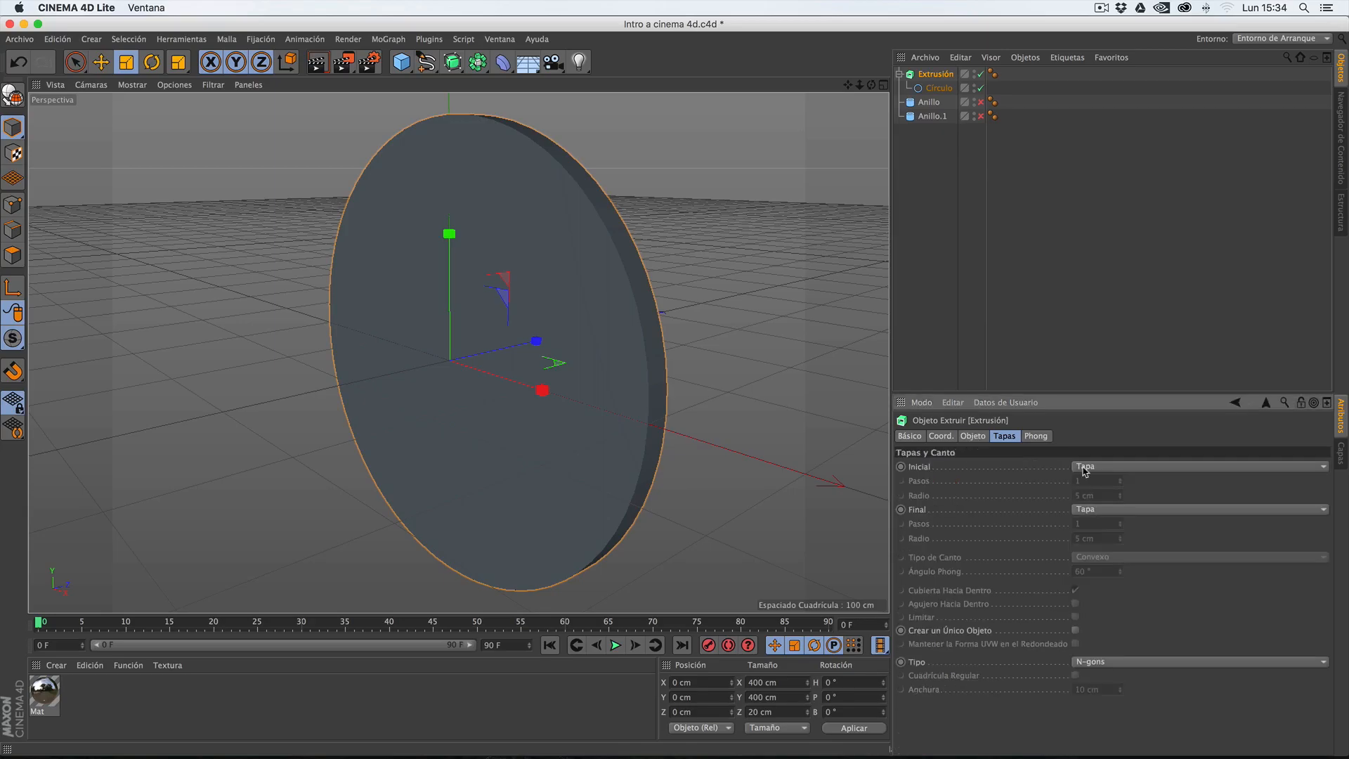
pyautogui.click(963, 436)
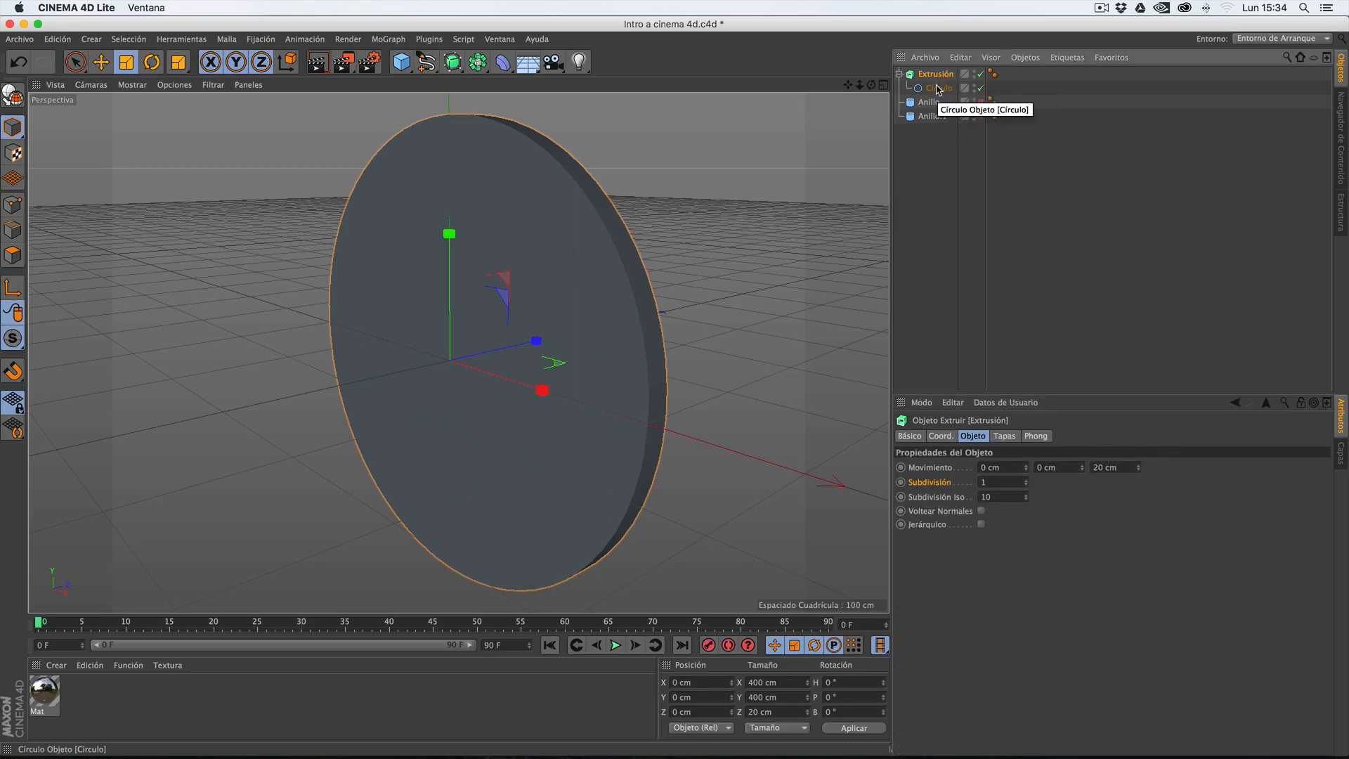
pyautogui.click(1003, 436)
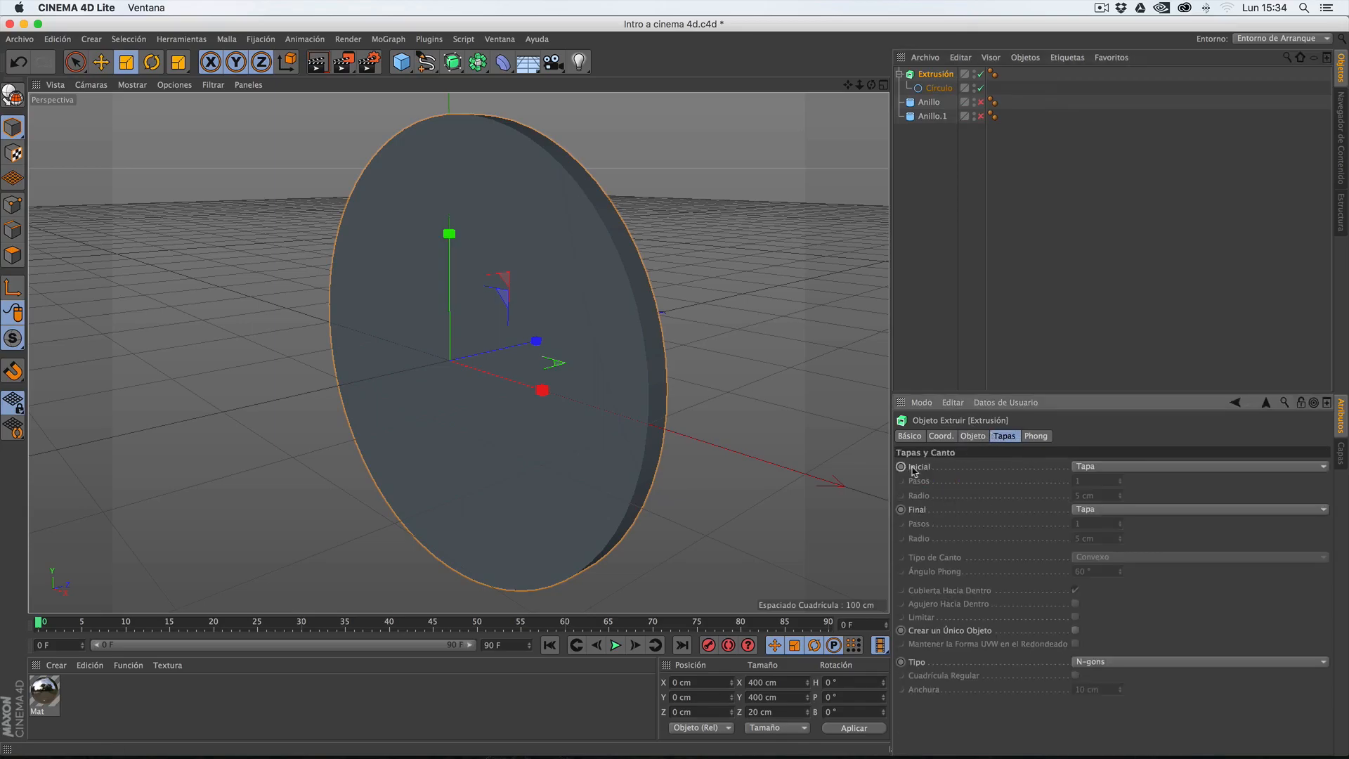
pyautogui.click(1105, 470)
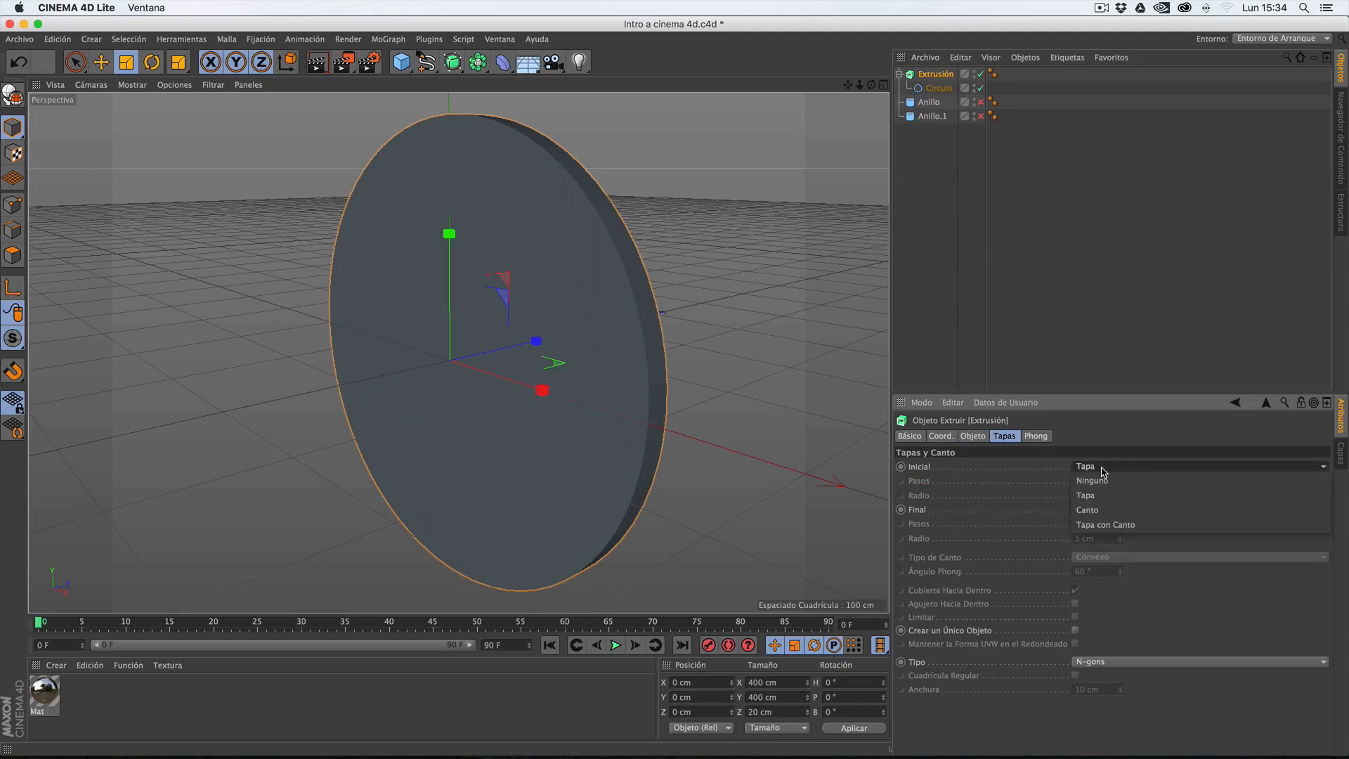
pyautogui.click(1089, 509)
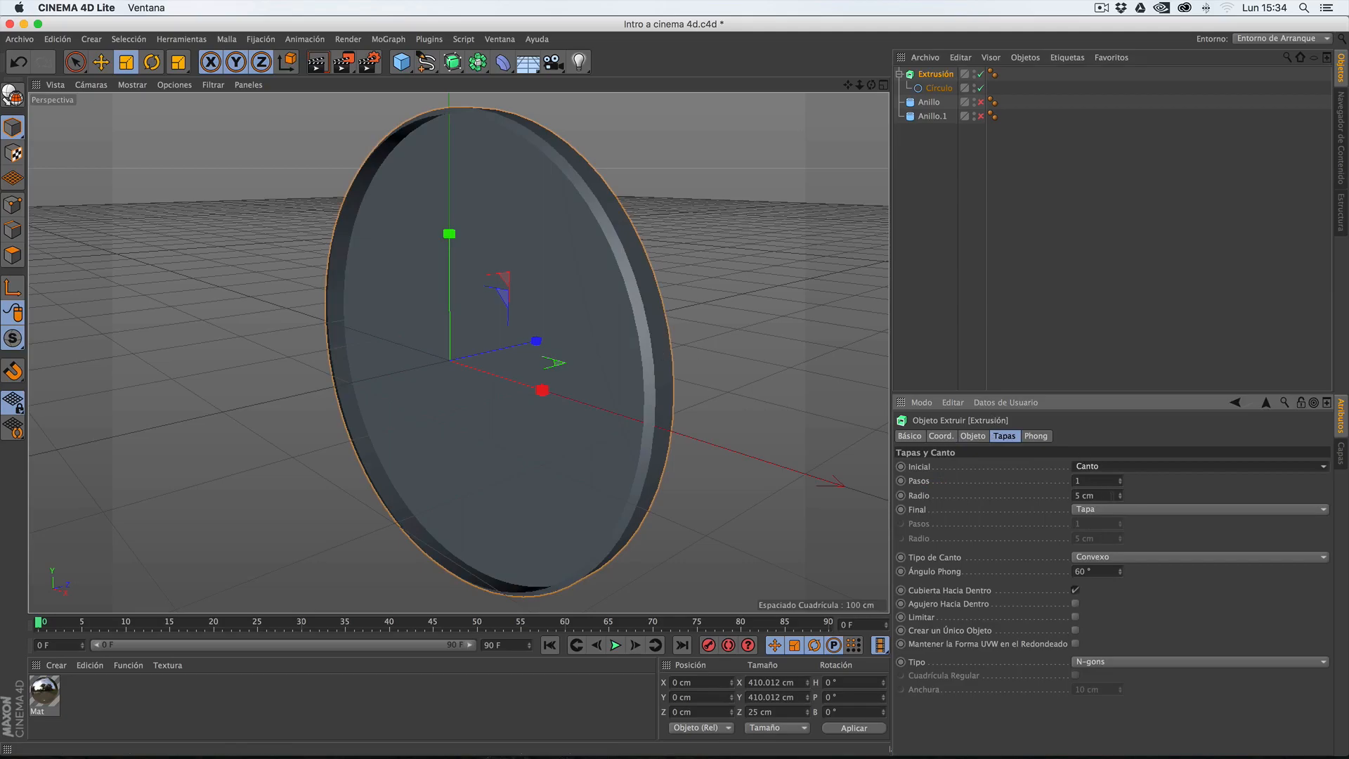
pyautogui.click(1121, 480)
pyautogui.click(1121, 480)
pyautogui.click(1121, 479)
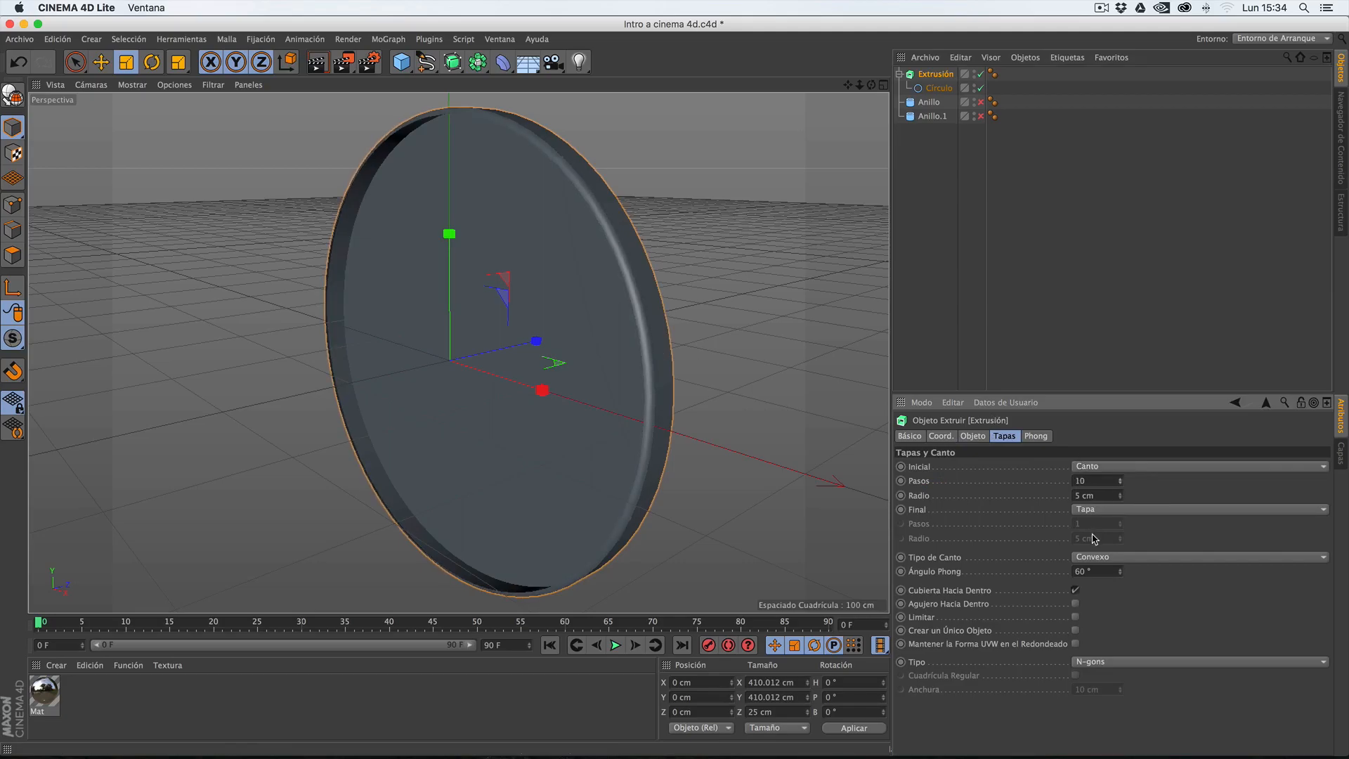
pyautogui.click(317, 66)
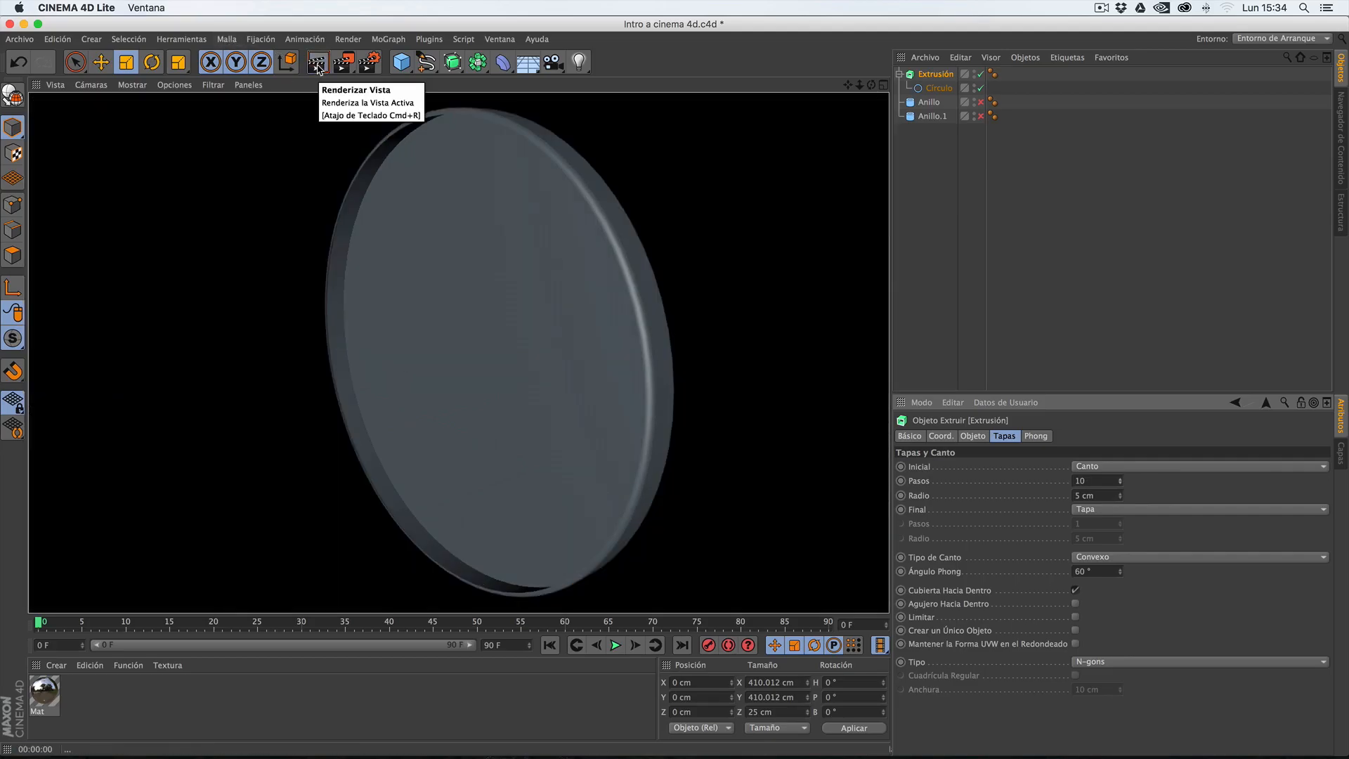
# - Set the extrusion's Final cap to Canto
pyautogui.moveTo(871, 85); pyautogui.dragTo(826, 87)
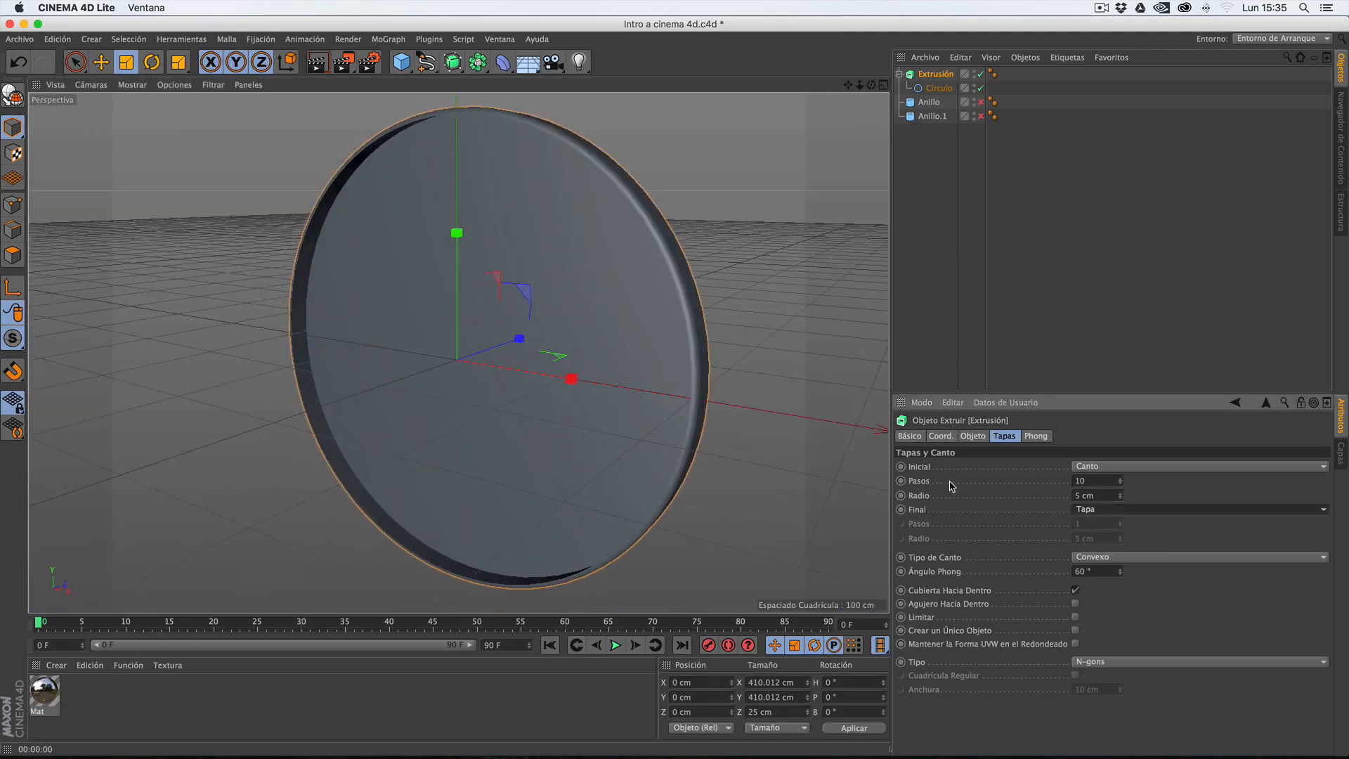
pyautogui.click(1086, 511)
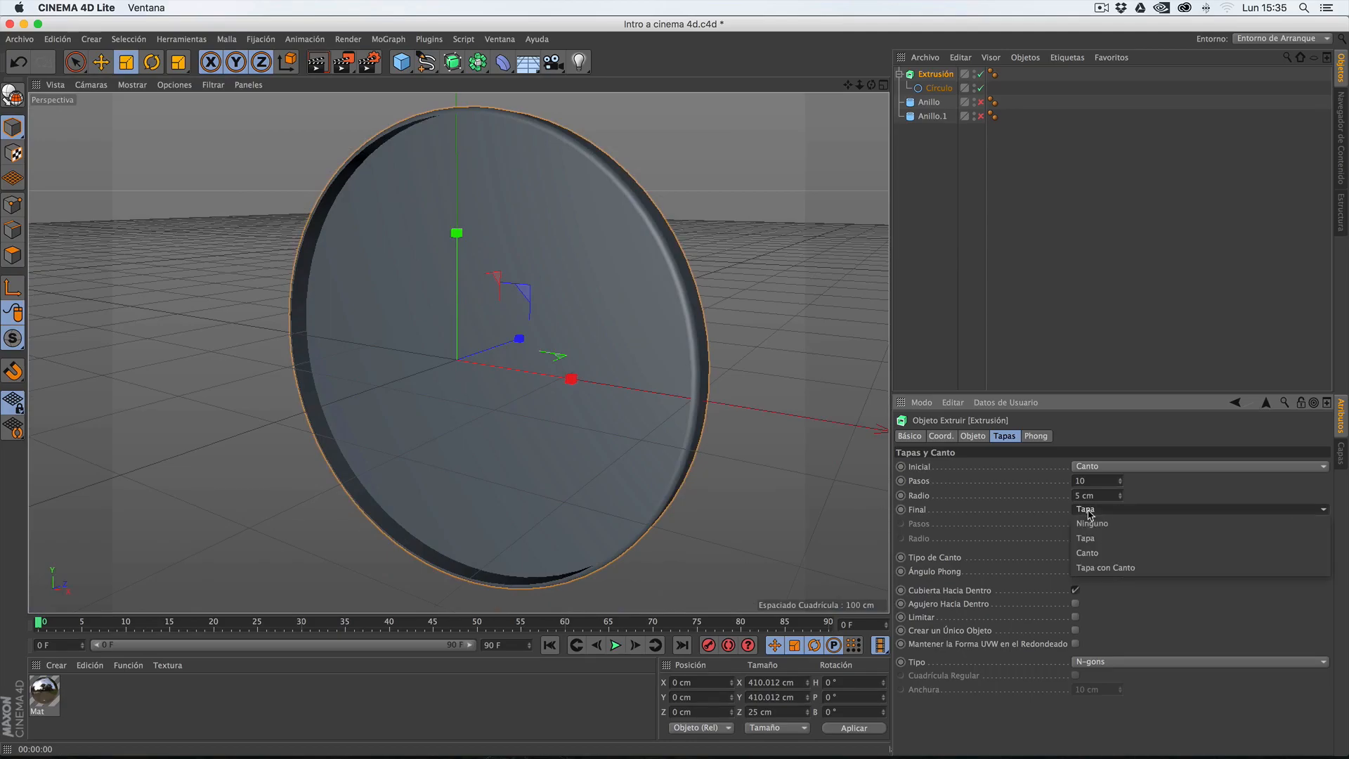
pyautogui.click(1099, 552)
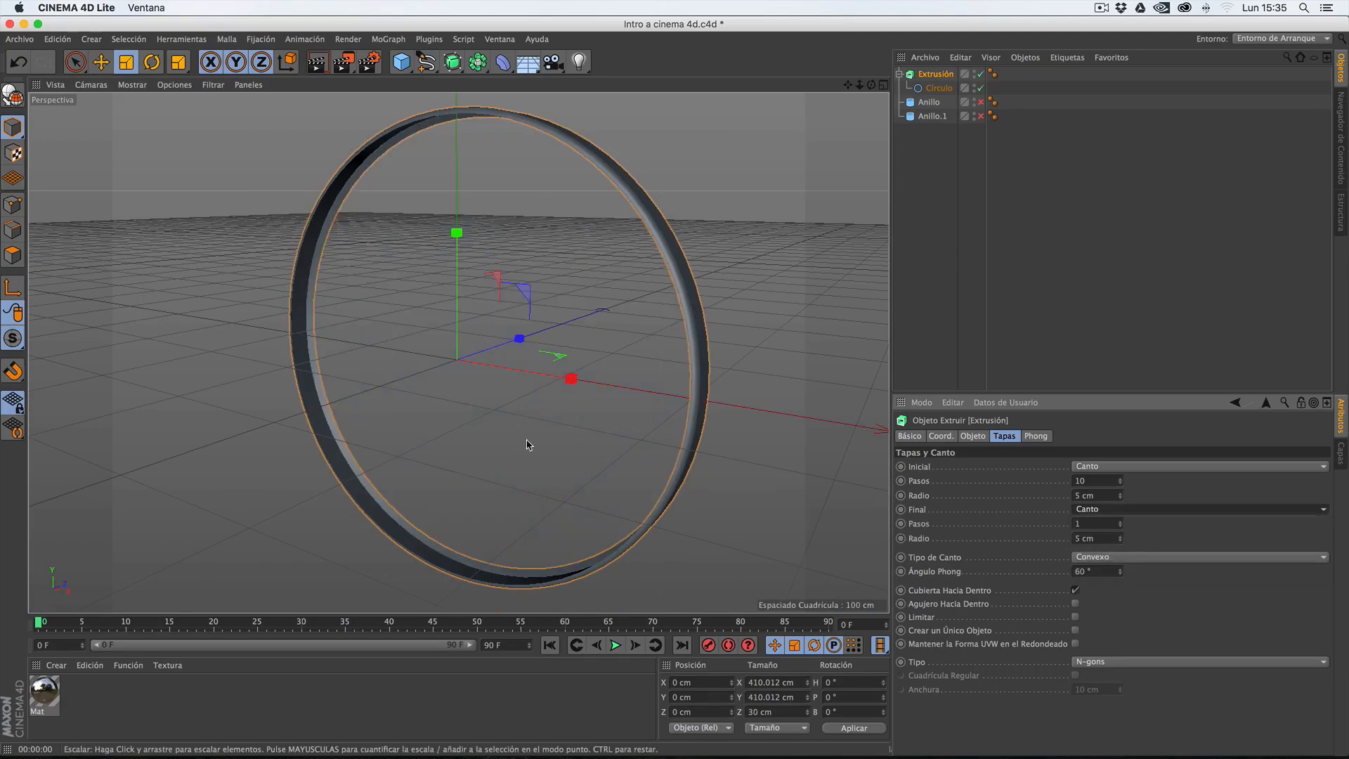
# - Change the perspective view's display mode to Sombreado Gouraud (Líneas)
pyautogui.moveTo(872, 85)
pyautogui.mouseDown()
pyautogui.moveTo(984, 127)
pyautogui.moveTo(962, 182)
pyautogui.moveTo(920, 42)
pyautogui.moveTo(868, 49)
pyautogui.moveTo(818, 87)
pyautogui.moveTo(840, 134)
pyautogui.moveTo(868, 126)
pyautogui.moveTo(871, 87)
pyautogui.mouseUp()
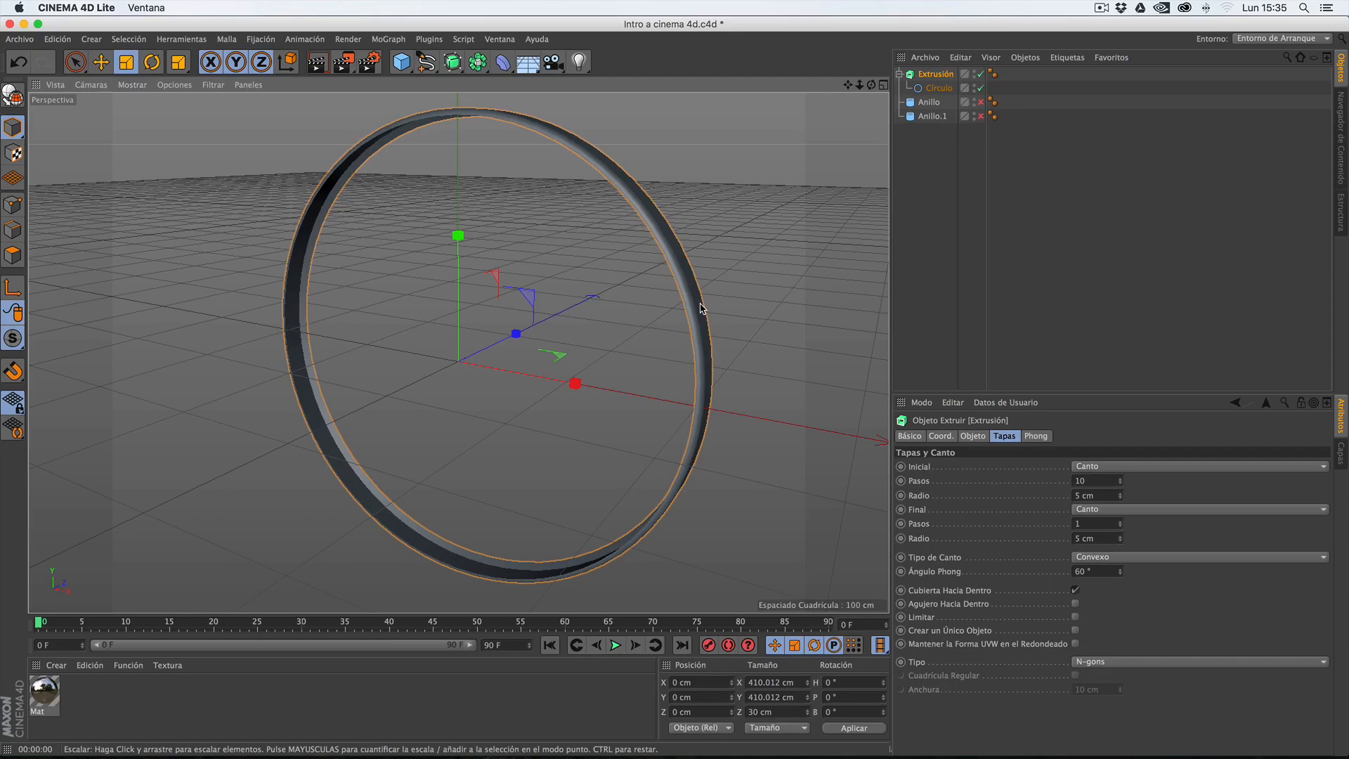
pyautogui.click(126, 85)
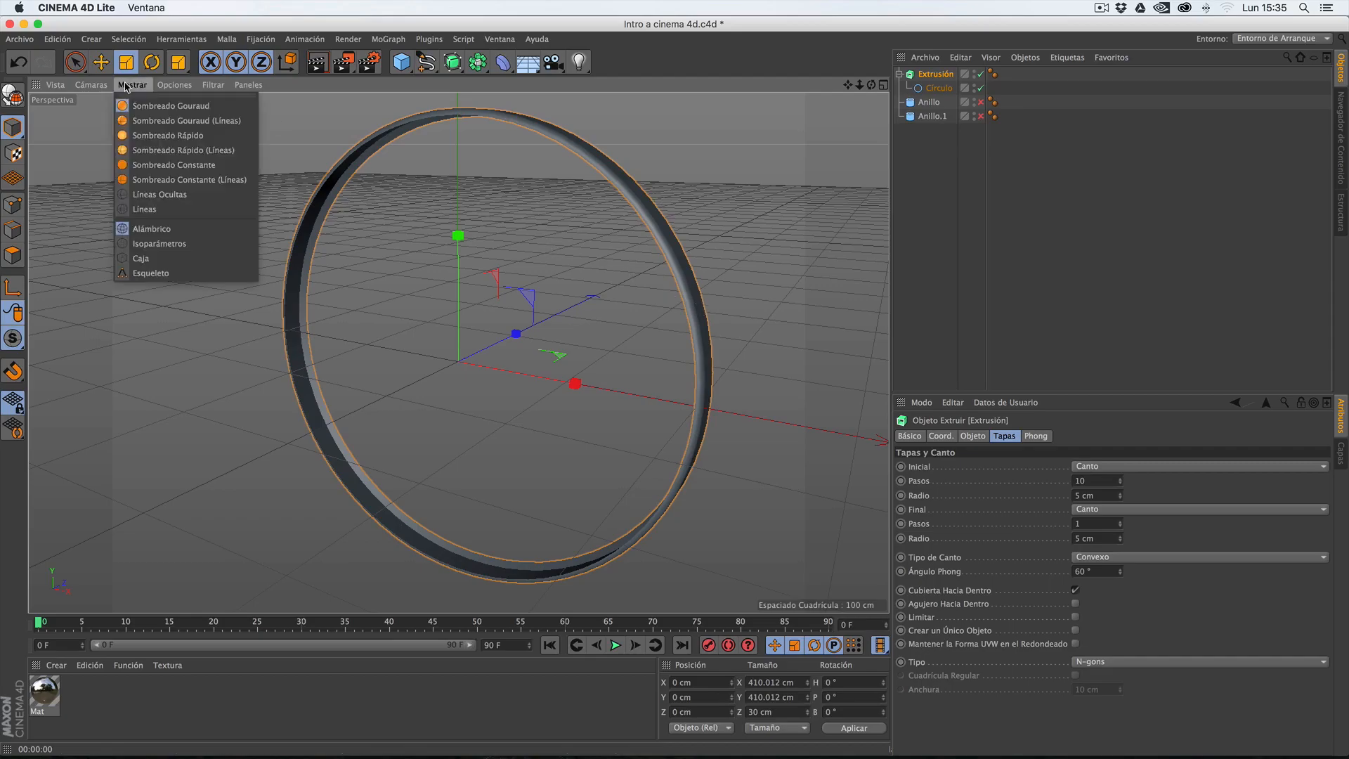
pyautogui.click(159, 121)
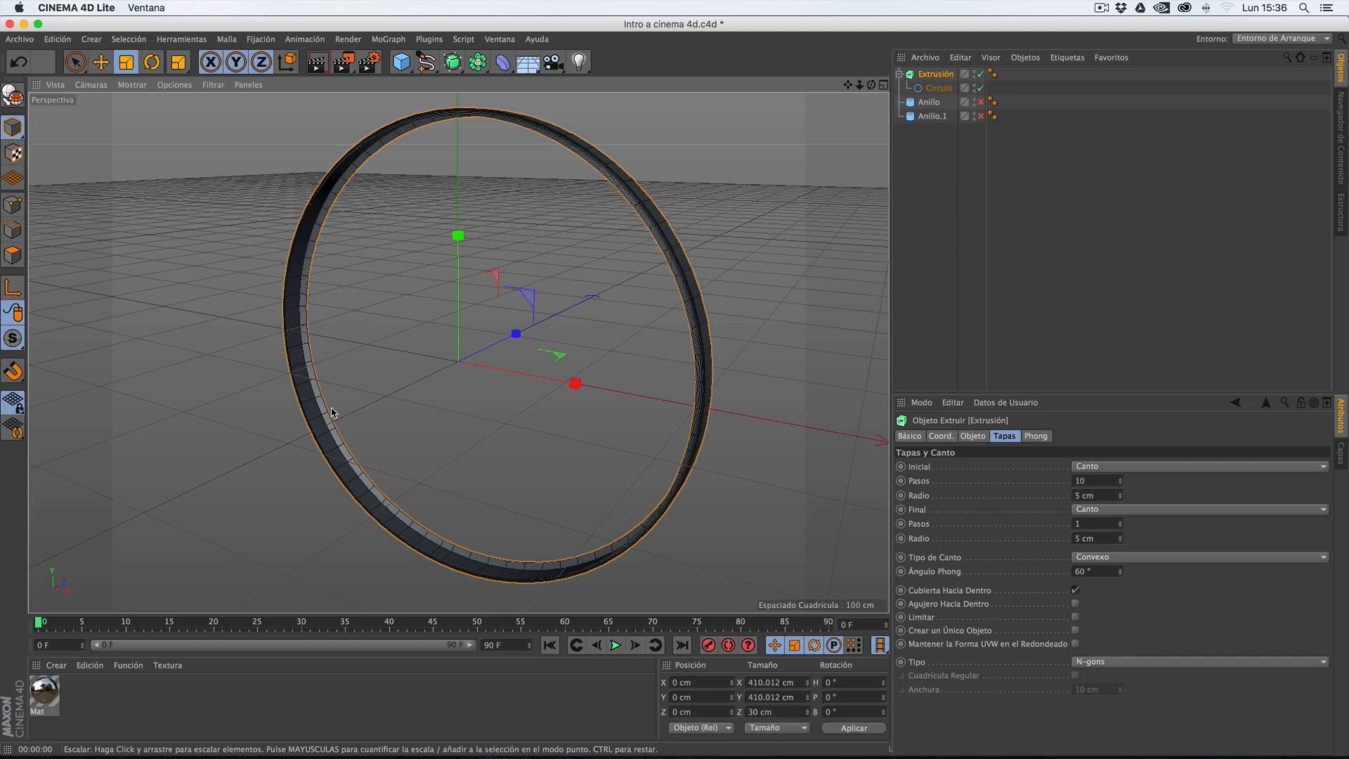
# - Set the extrusion's Movimiento to 20 cm in X and its Subdivisión to 7
pyautogui.click(977, 437)
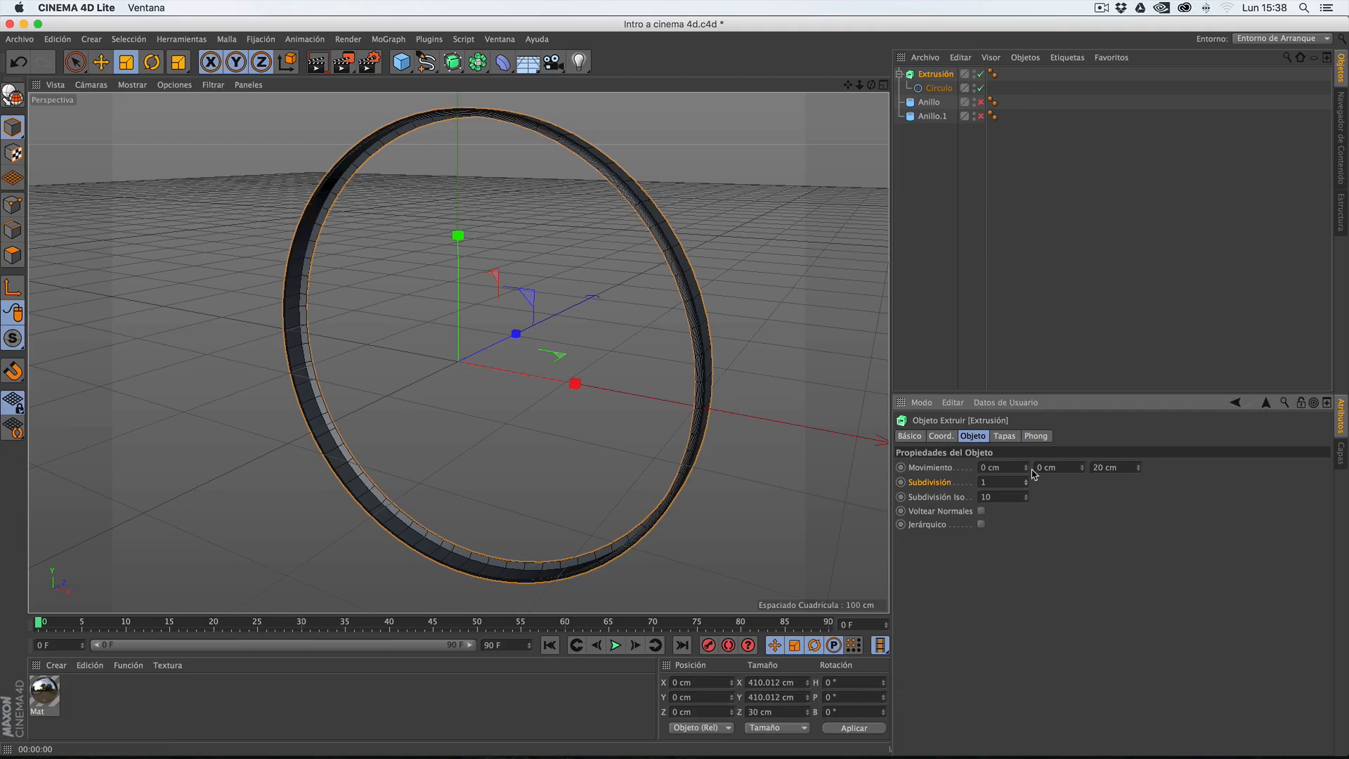
pyautogui.moveTo(1030, 470); pyautogui.dragTo(1025, 470)
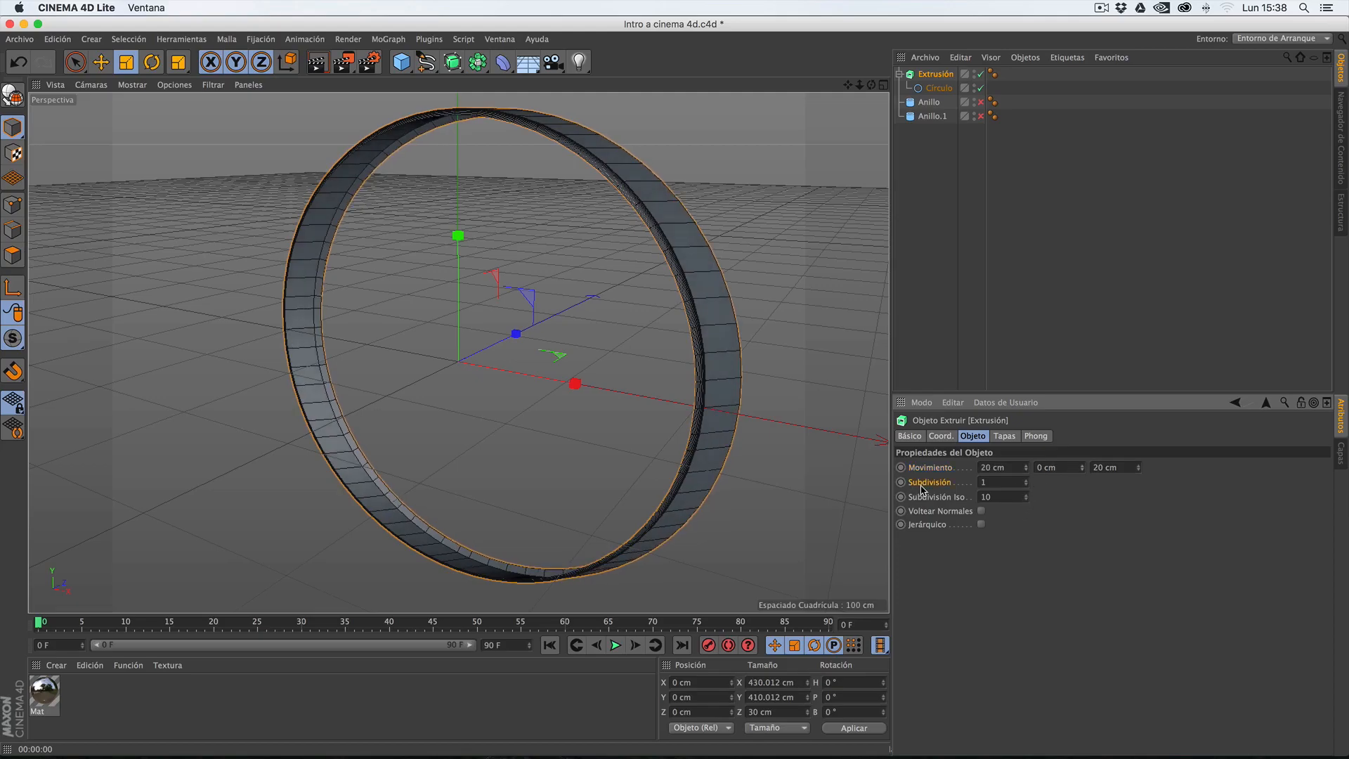
pyautogui.moveTo(1028, 484); pyautogui.dragTo(1028, 485)
pyautogui.click(1029, 485)
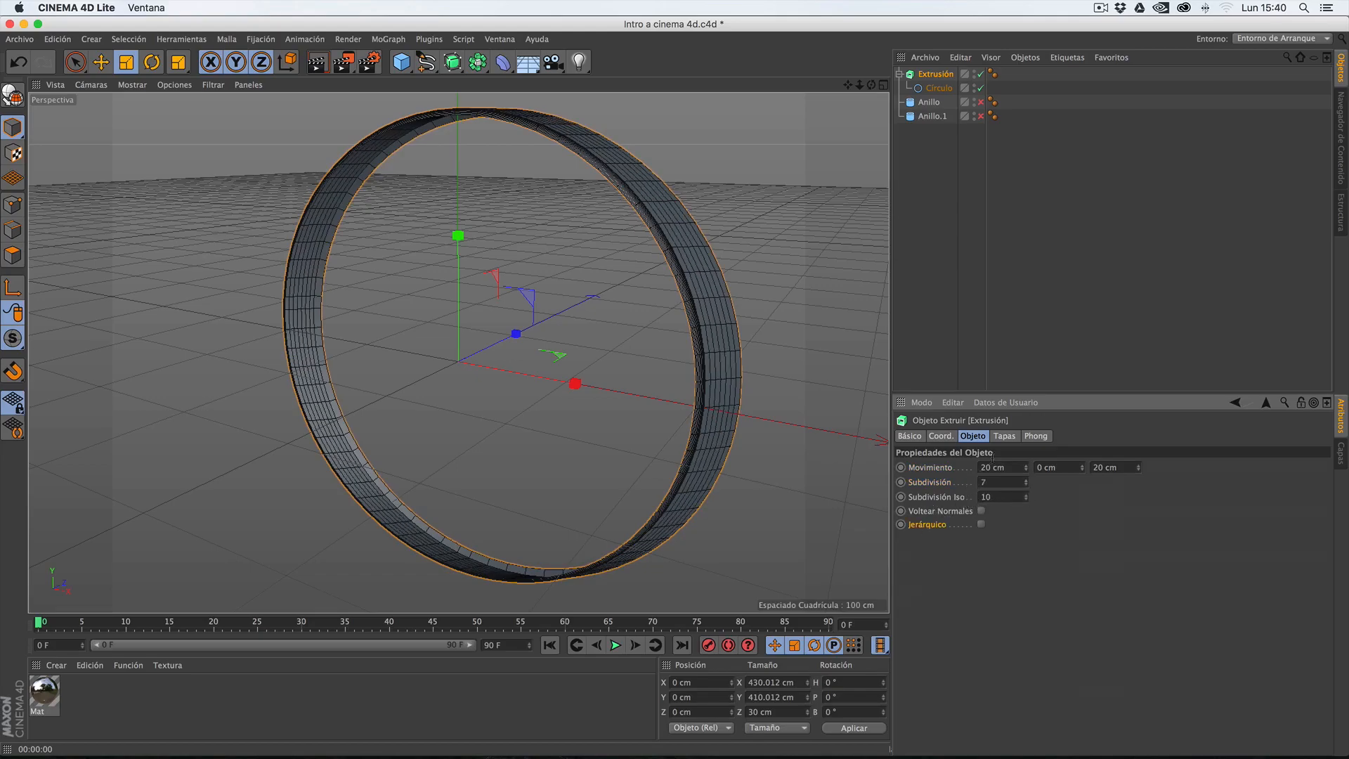
# - Compare the attributes of the Círculo spline and the Extrusión object, switching the extrusion off and back on
pyautogui.click(937, 89)
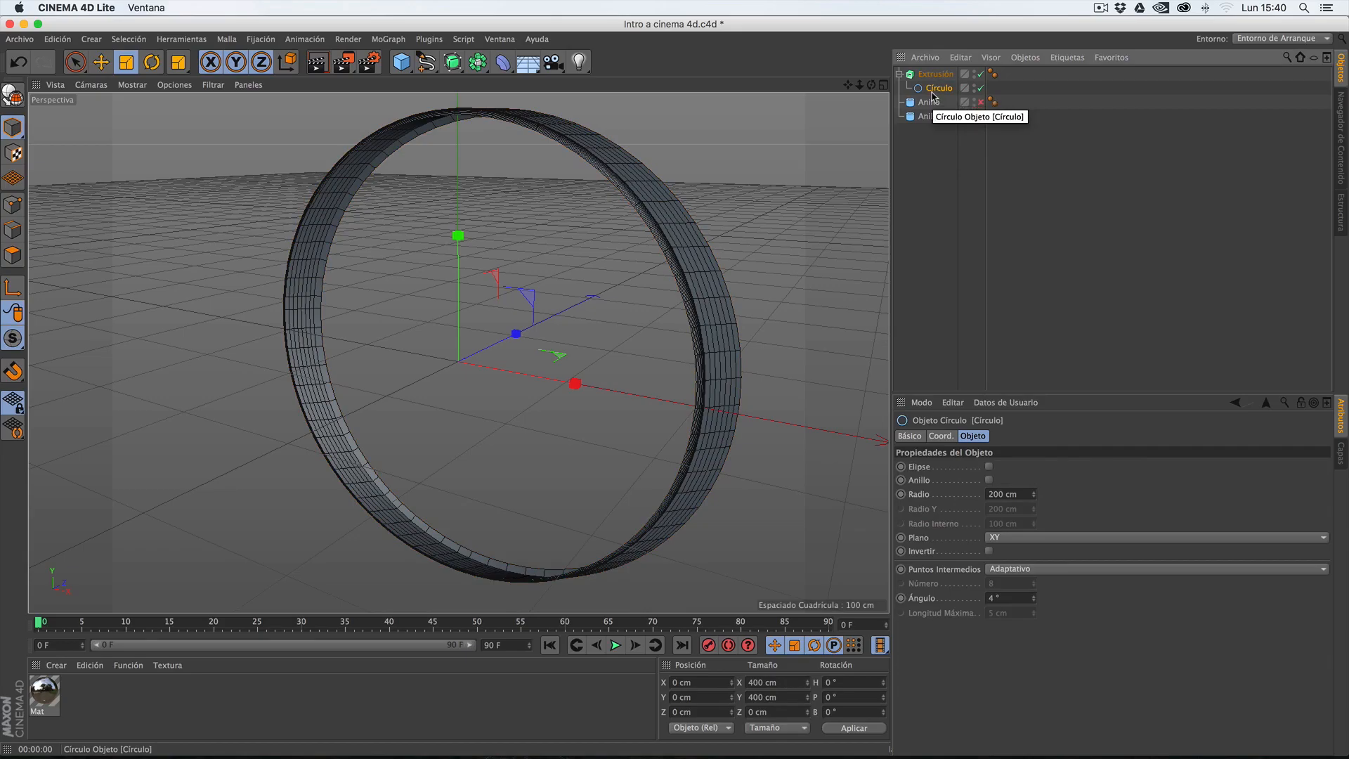
pyautogui.click(929, 76)
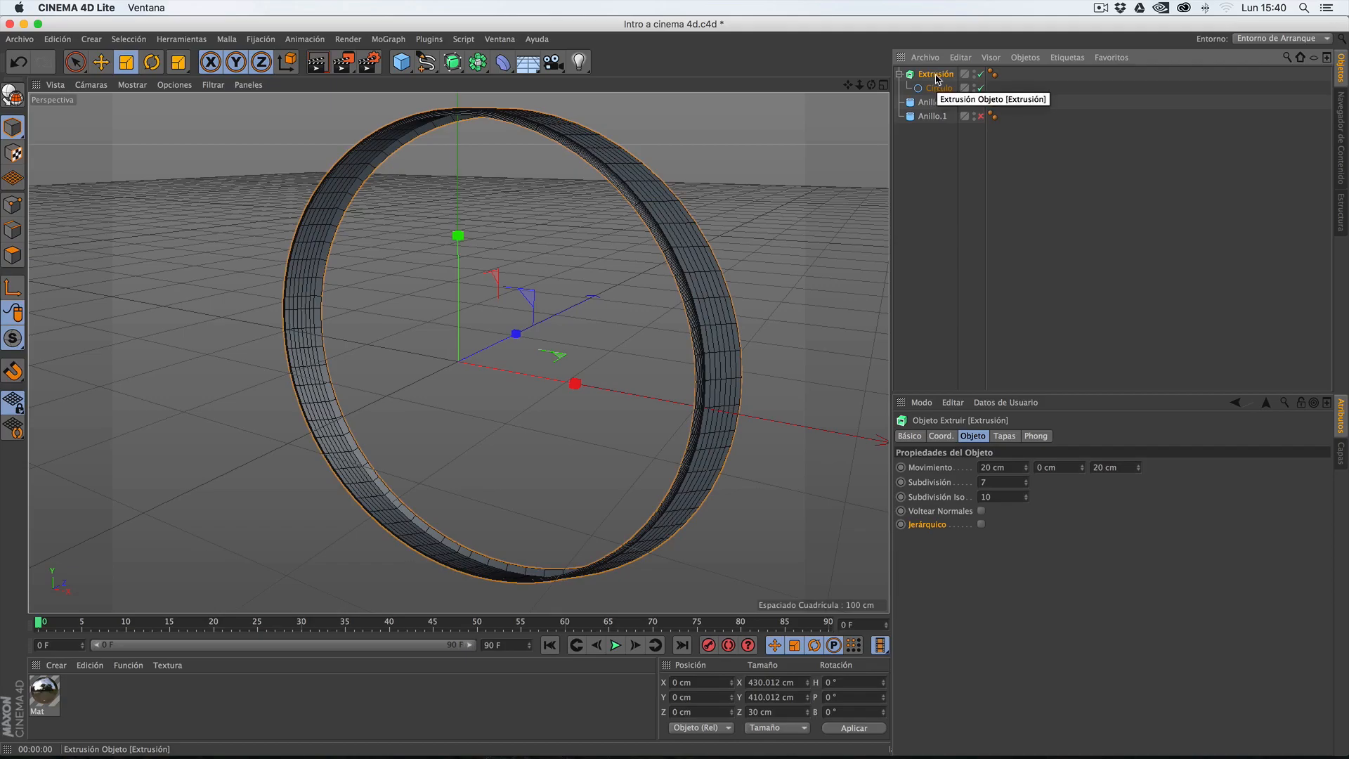
pyautogui.click(939, 89)
pyautogui.click(940, 75)
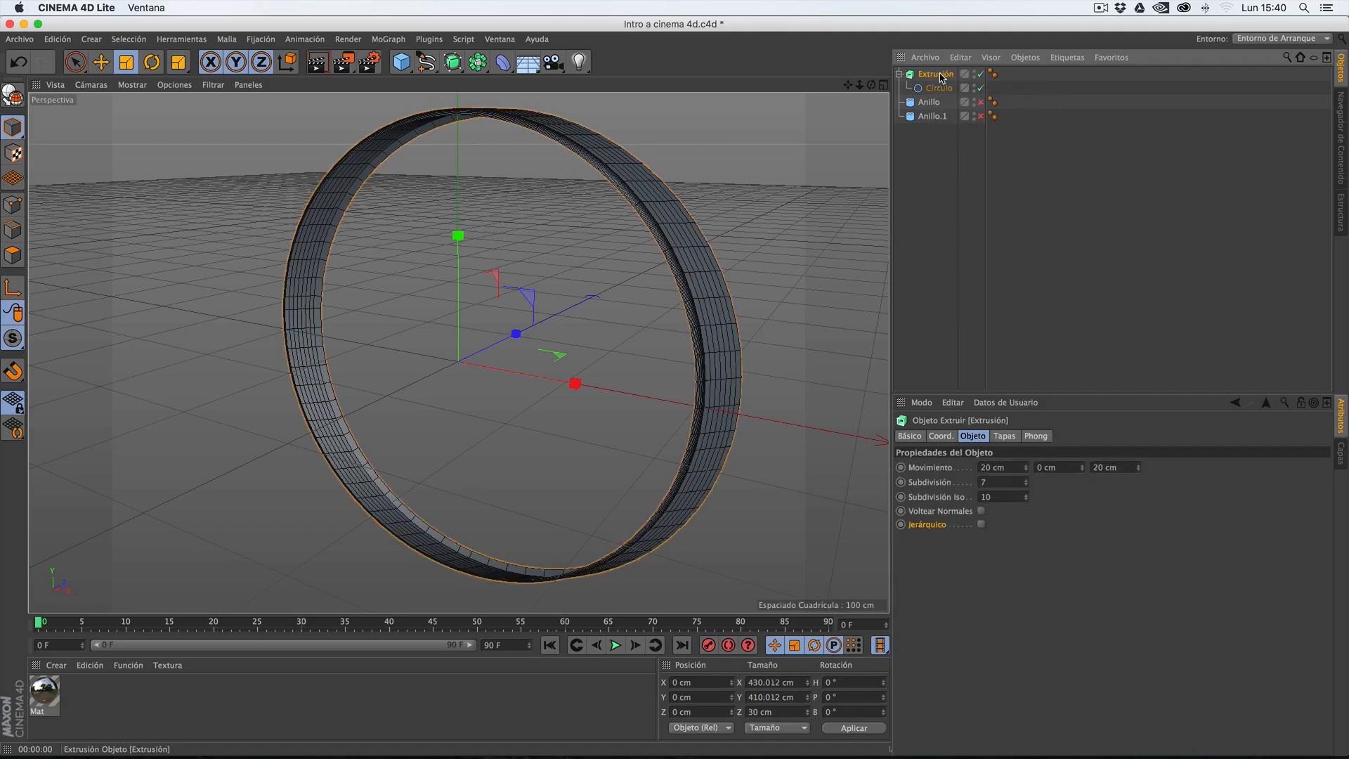
pyautogui.click(977, 75)
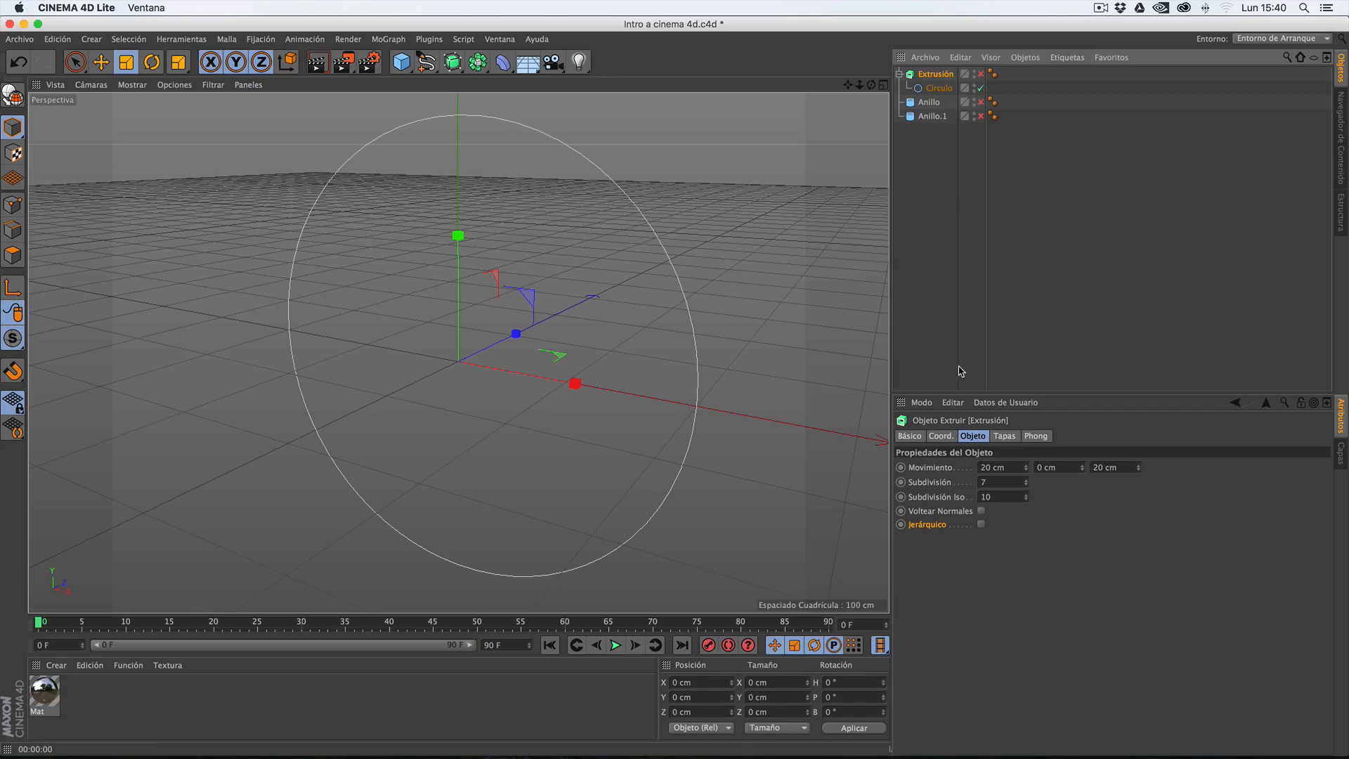
pyautogui.click(981, 74)
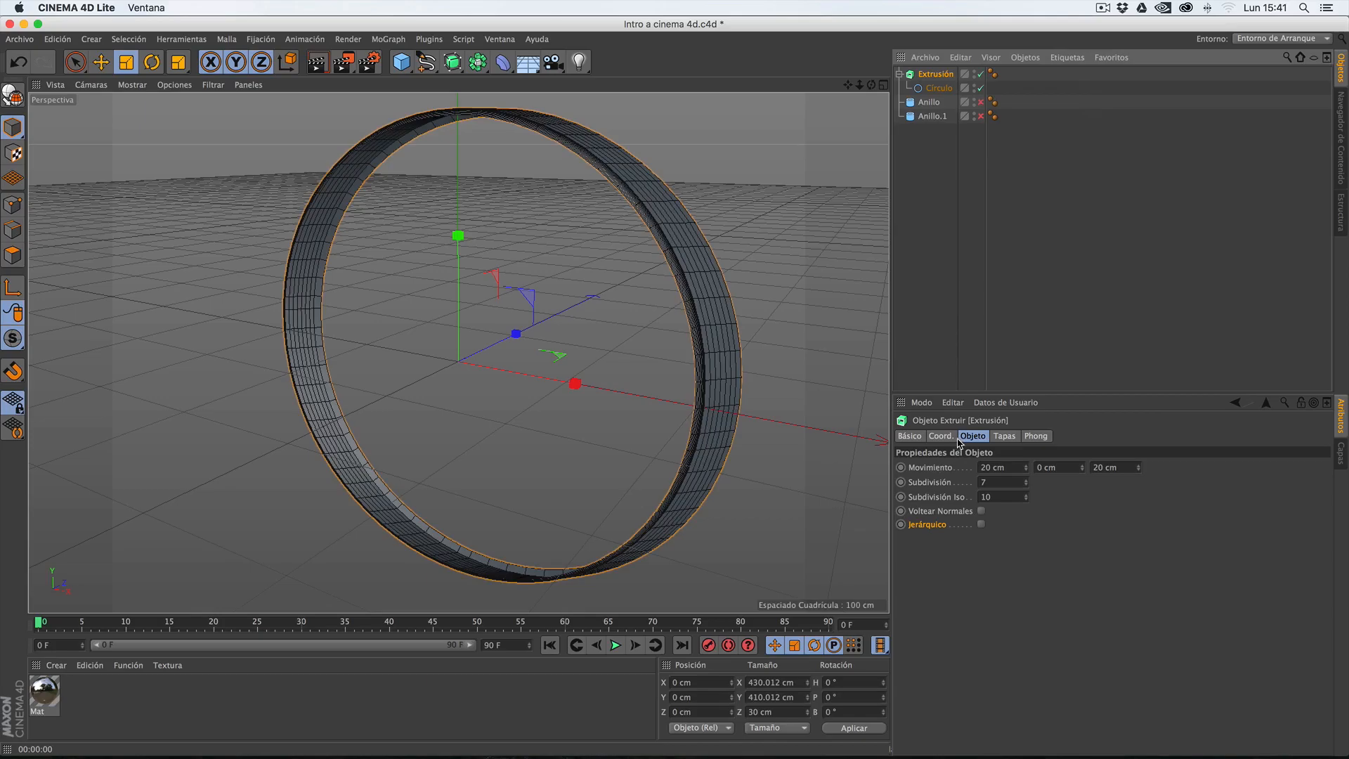
# - Set the Círculo spline's Puntos Intermedios to Natural with Número 27, render the active view and inspect the denser mesh
pyautogui.click(935, 88)
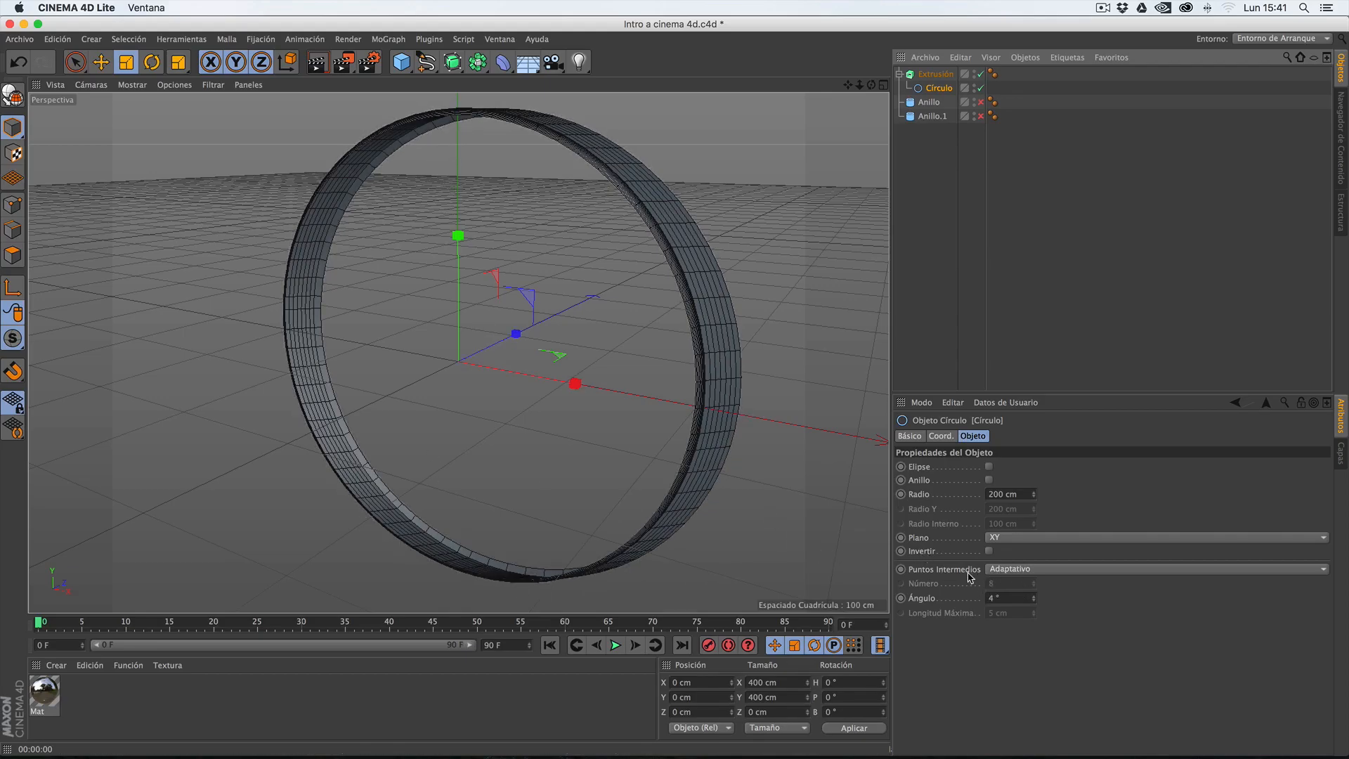
pyautogui.click(1058, 569)
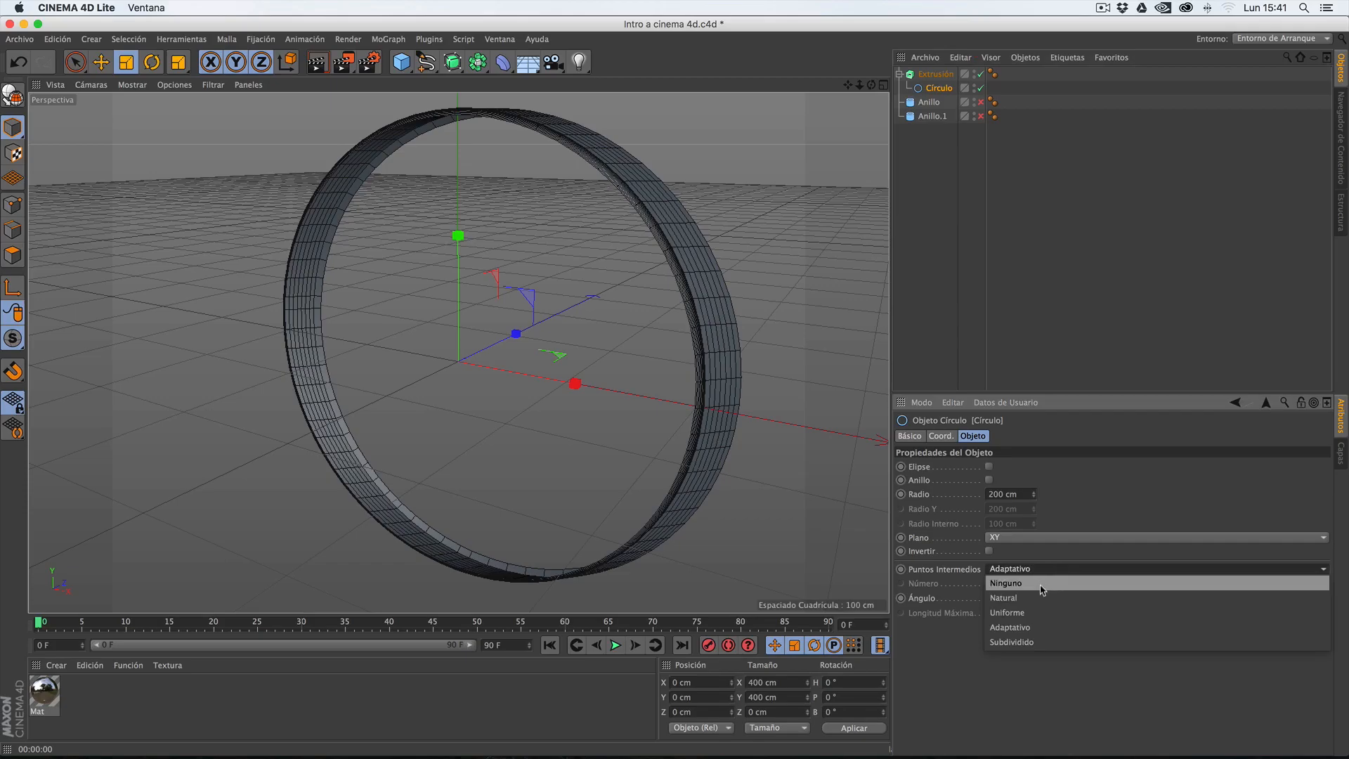
pyautogui.click(1040, 597)
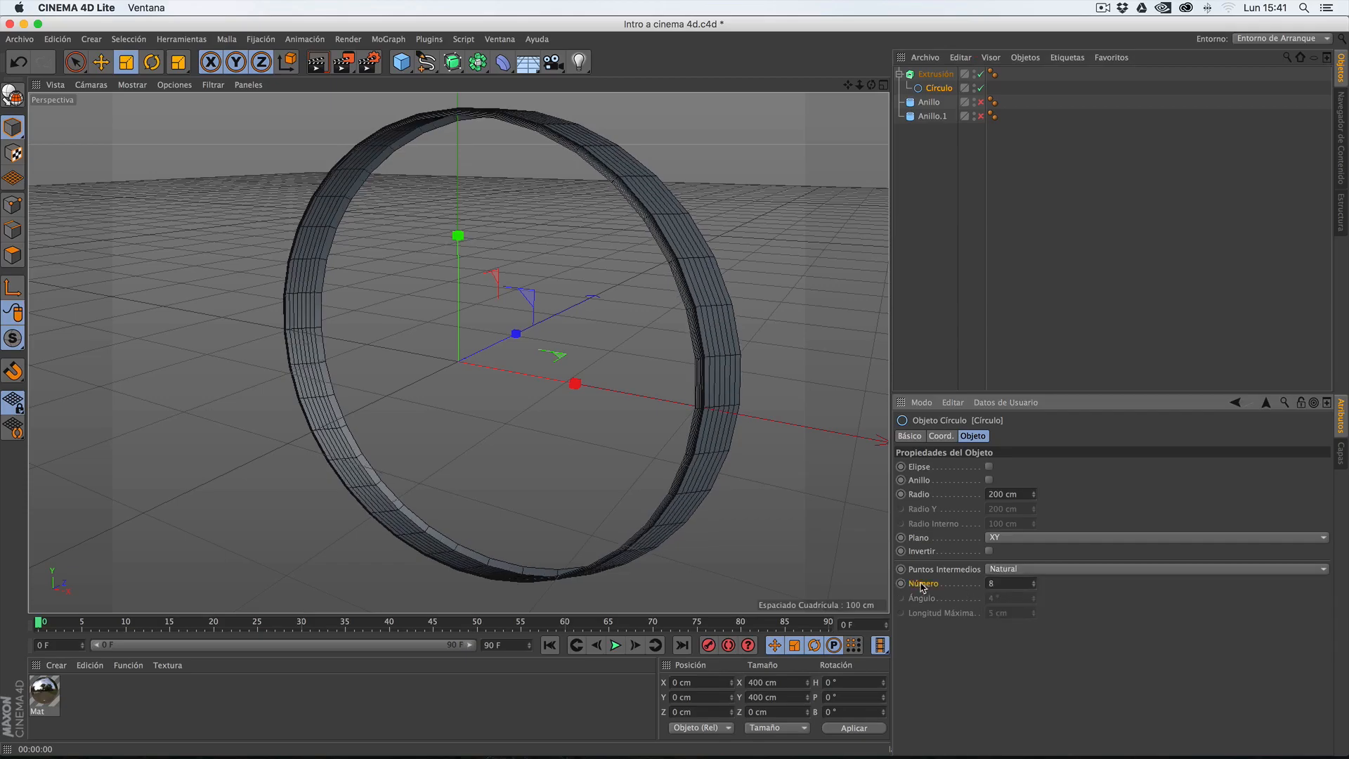
pyautogui.moveTo(1038, 586); pyautogui.dragTo(1038, 586)
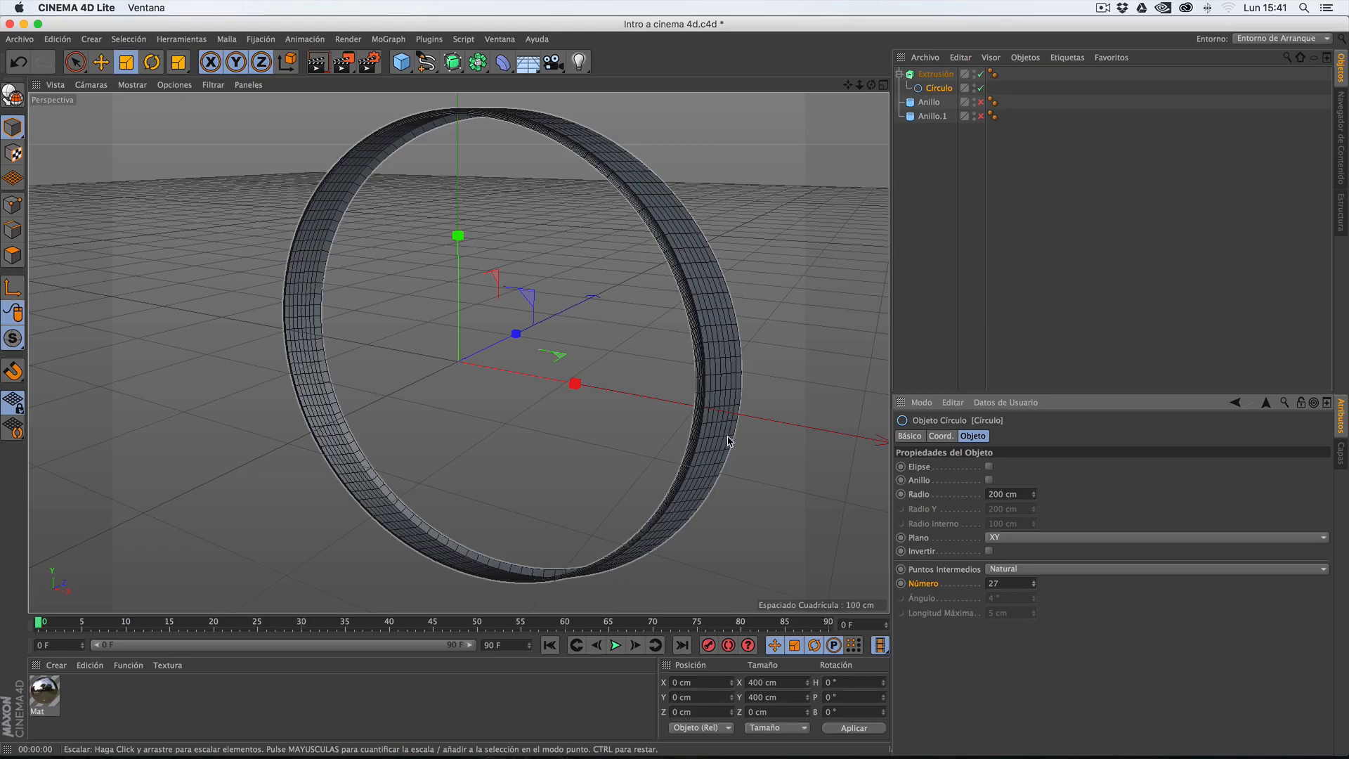
pyautogui.click(315, 62)
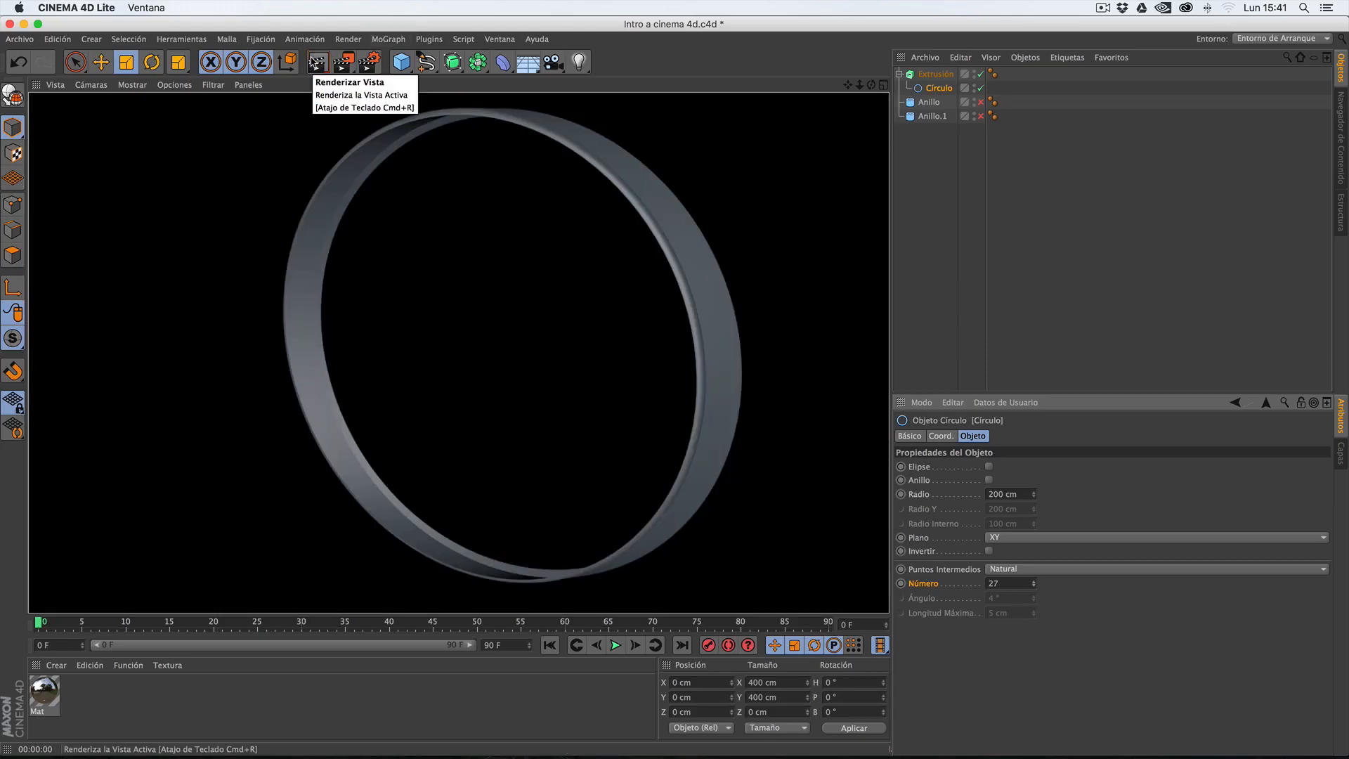
pyautogui.moveTo(871, 85); pyautogui.dragTo(871, 85)
pyautogui.click(563, 120)
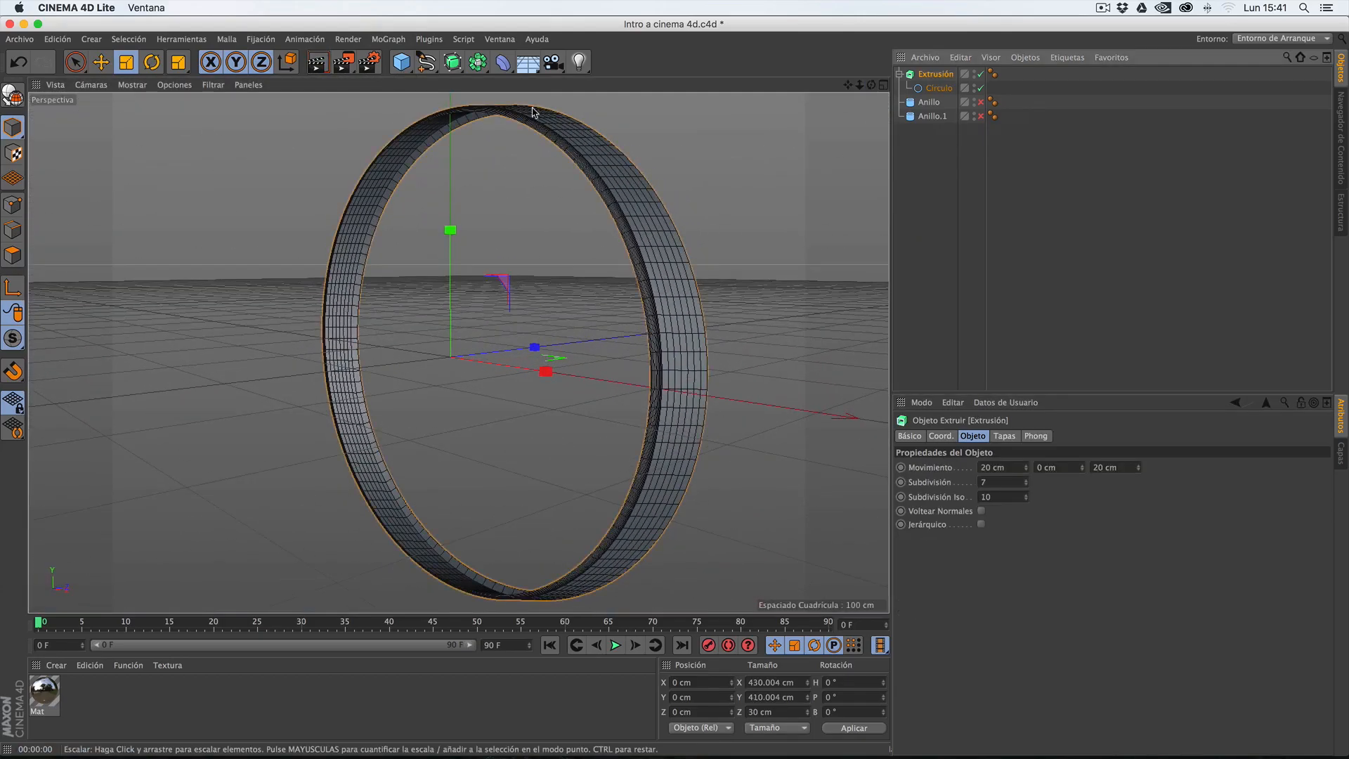
# - Delete the Extrusión object together with its Círculo spline
pyautogui.click(929, 102)
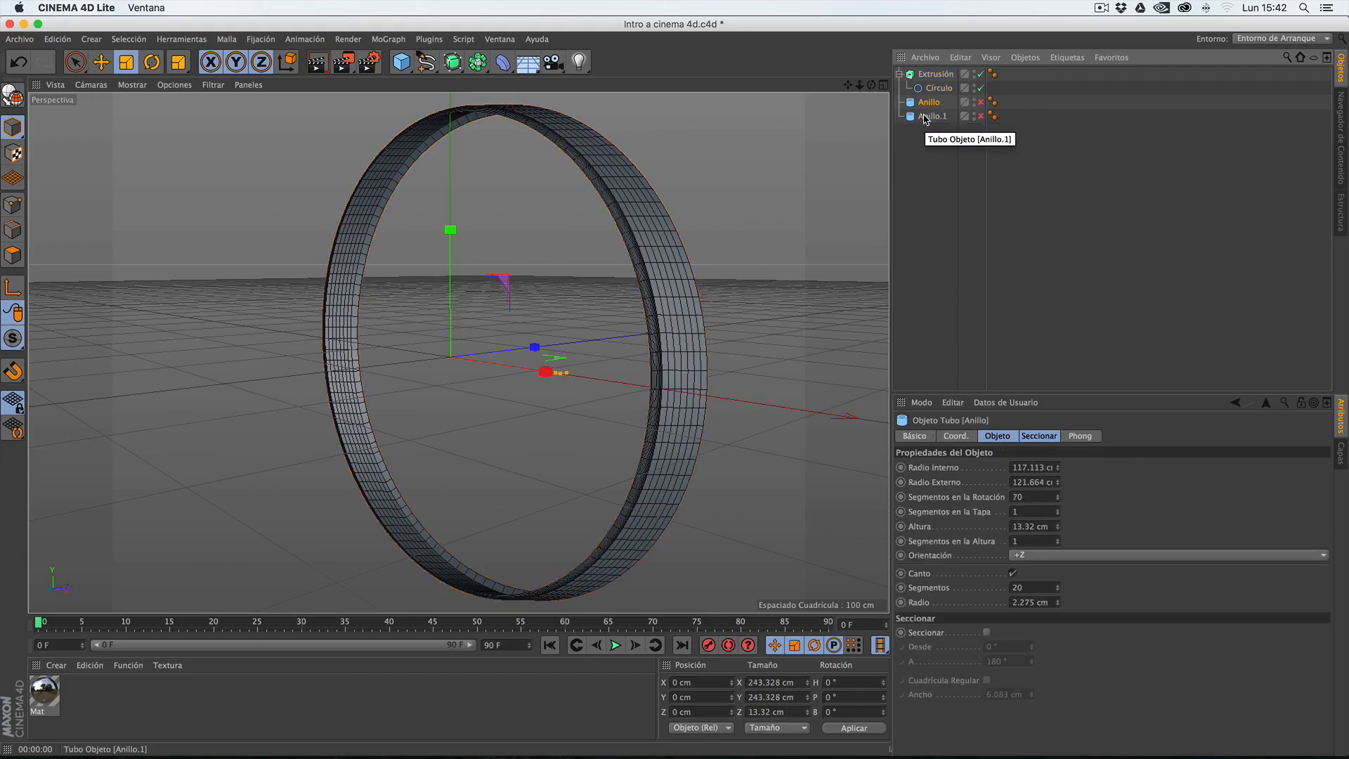
pyautogui.click(934, 74)
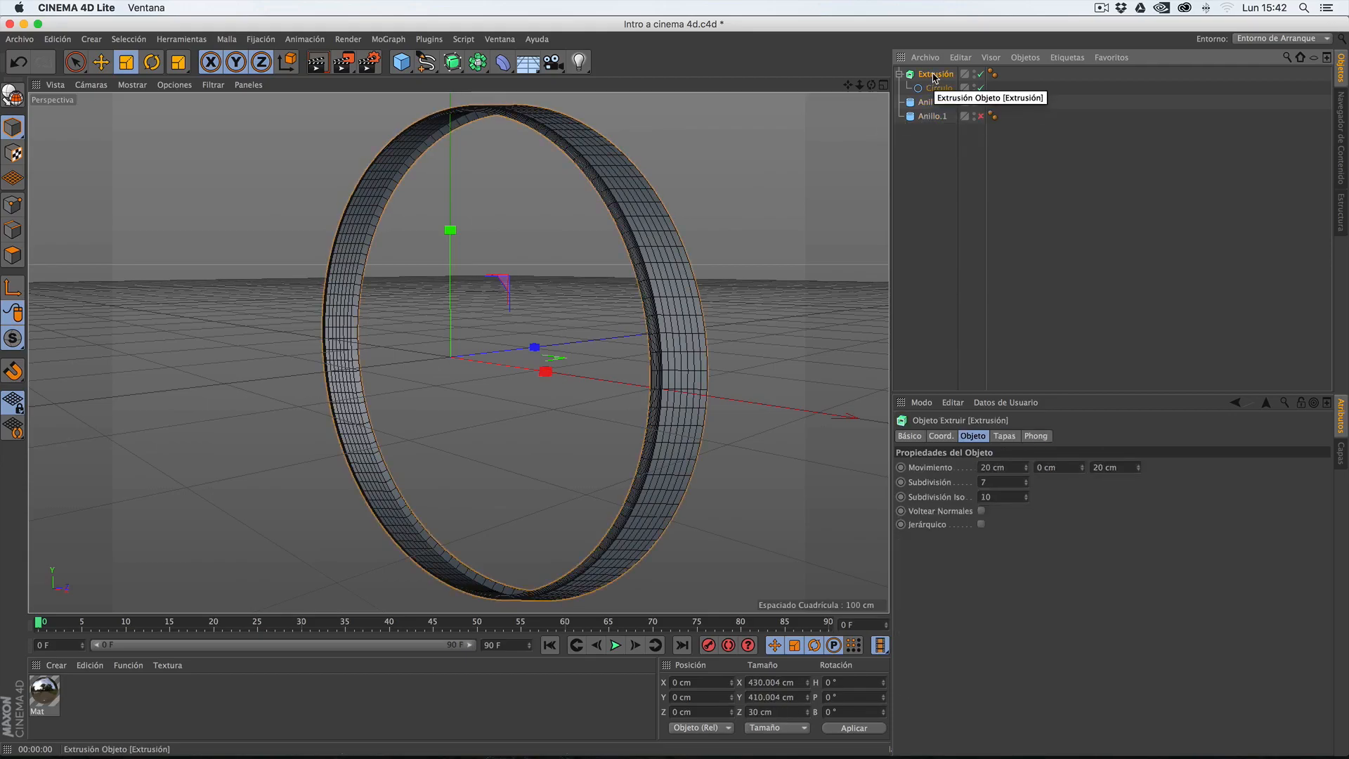
pyautogui.press('BackSpace')
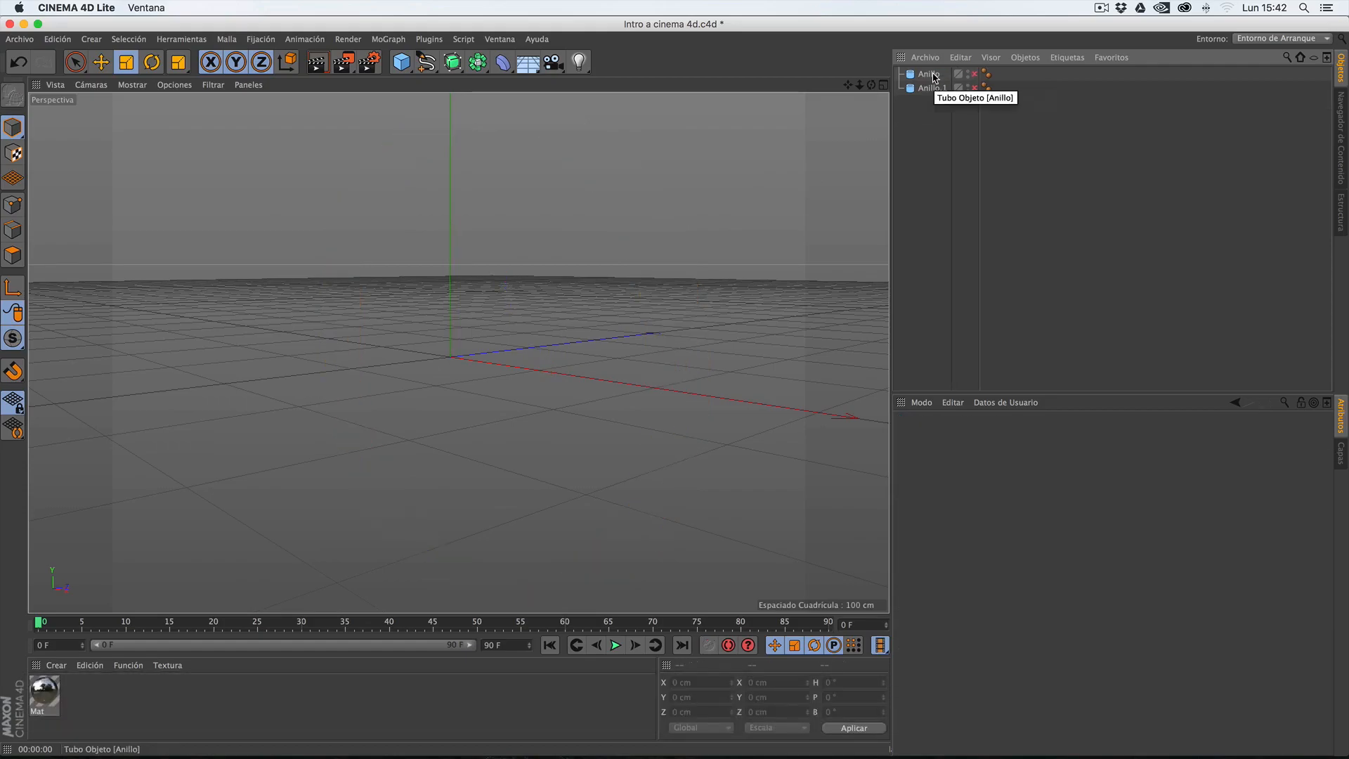
pyautogui.press('super+z')
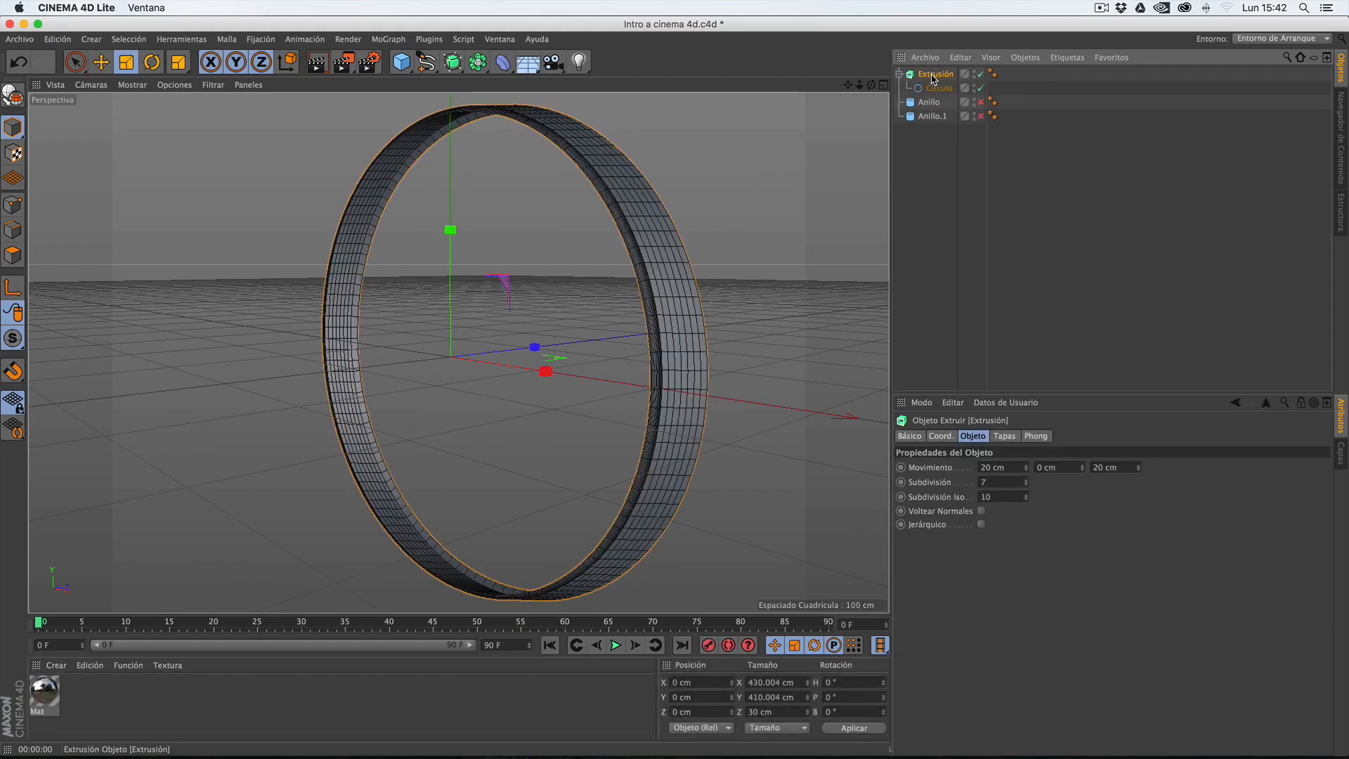
pyautogui.press('BackSpace')
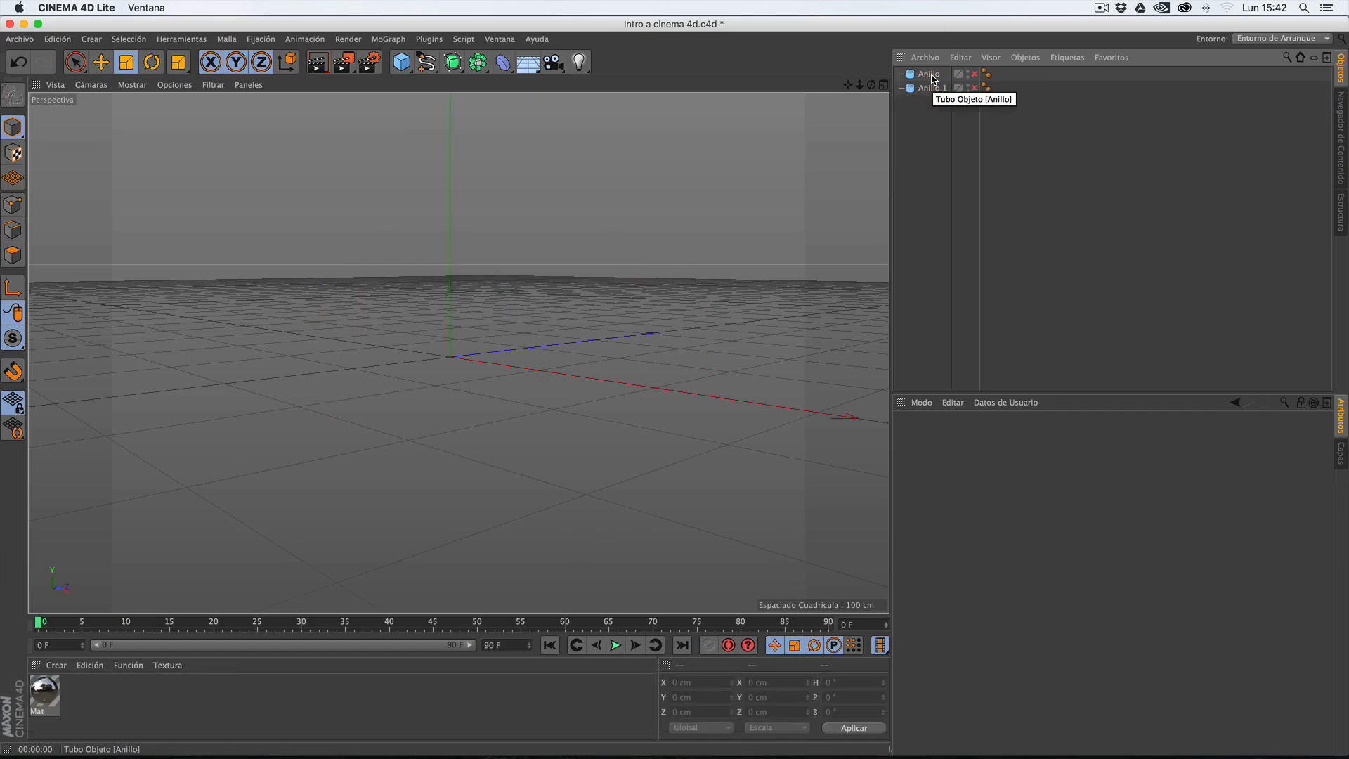
# - Enable the Anillo and Anillo.1 tubes again
pyautogui.click(974, 74)
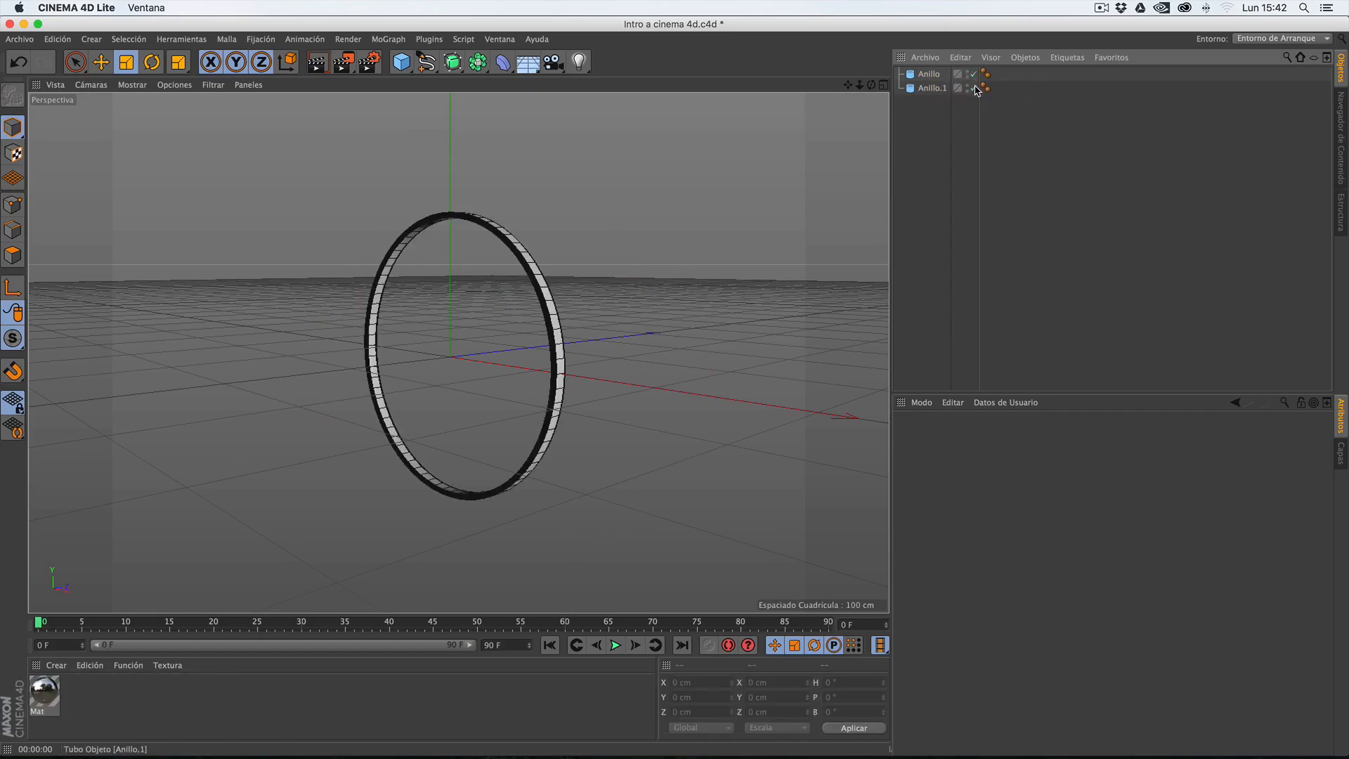
pyautogui.click(974, 88)
pyautogui.click(931, 88)
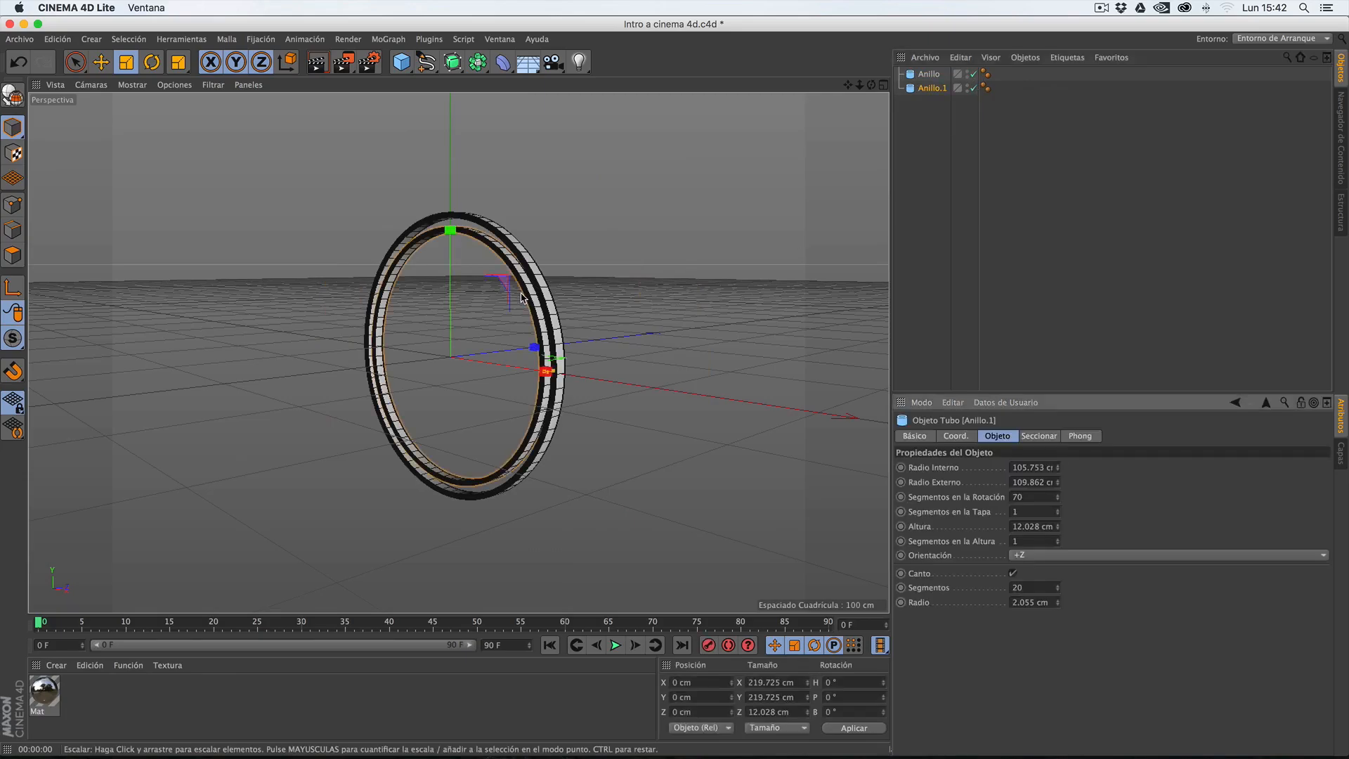
pyautogui.moveTo(871, 85)
pyautogui.mouseDown()
pyautogui.moveTo(853, 85)
pyautogui.moveTo(894, 80)
pyautogui.moveTo(941, 103)
pyautogui.moveTo(907, 130)
pyautogui.moveTo(887, 121)
pyautogui.moveTo(887, 78)
pyautogui.moveTo(882, 99)
pyautogui.mouseUp()
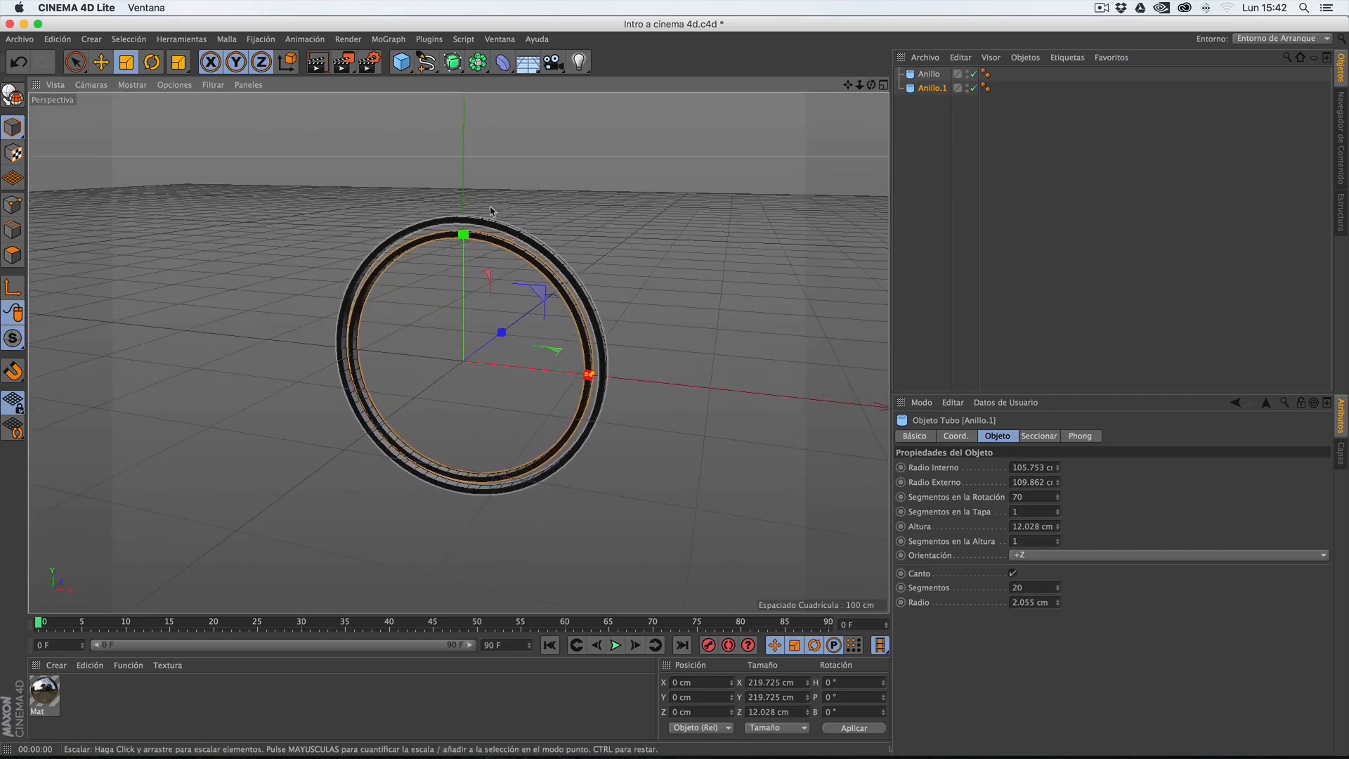
# - Add a Plano primitive and set its Orientación to +Z
pyautogui.click(402, 64)
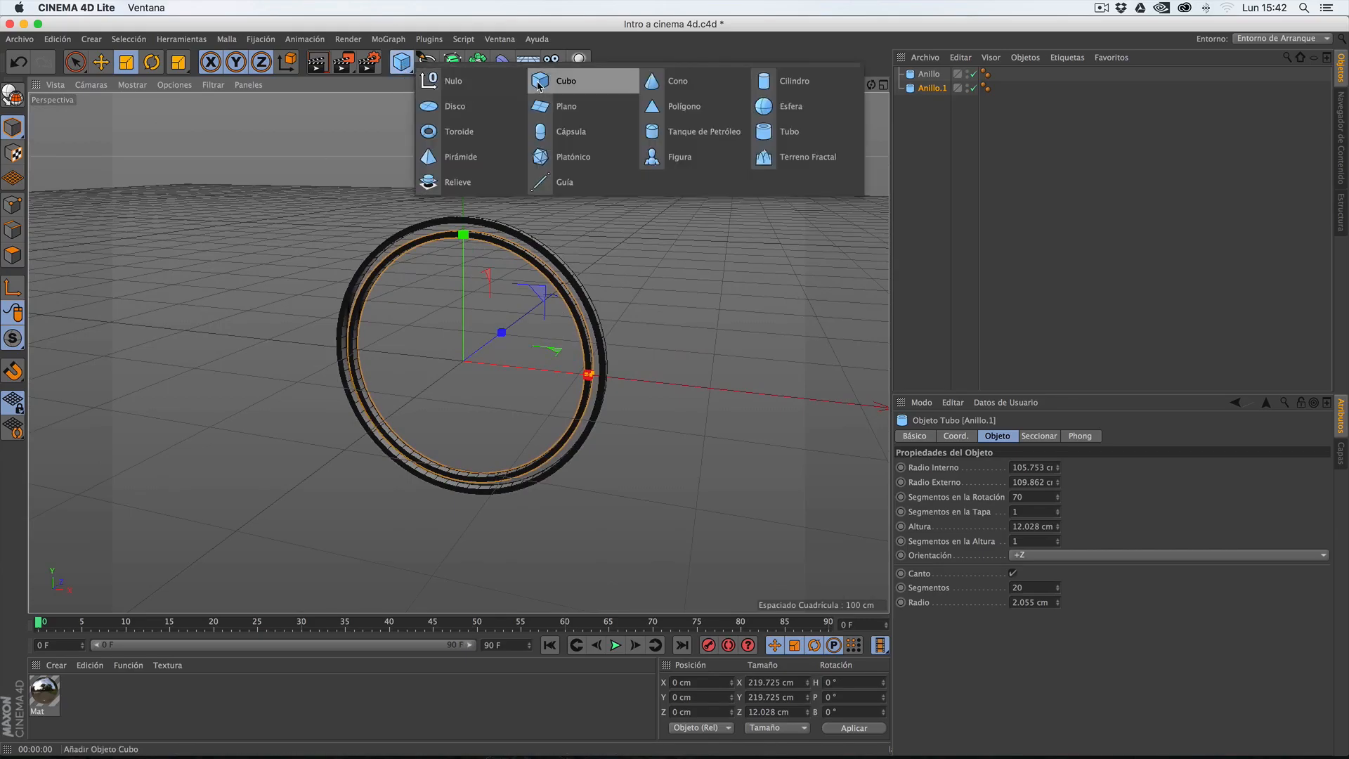
pyautogui.click(567, 107)
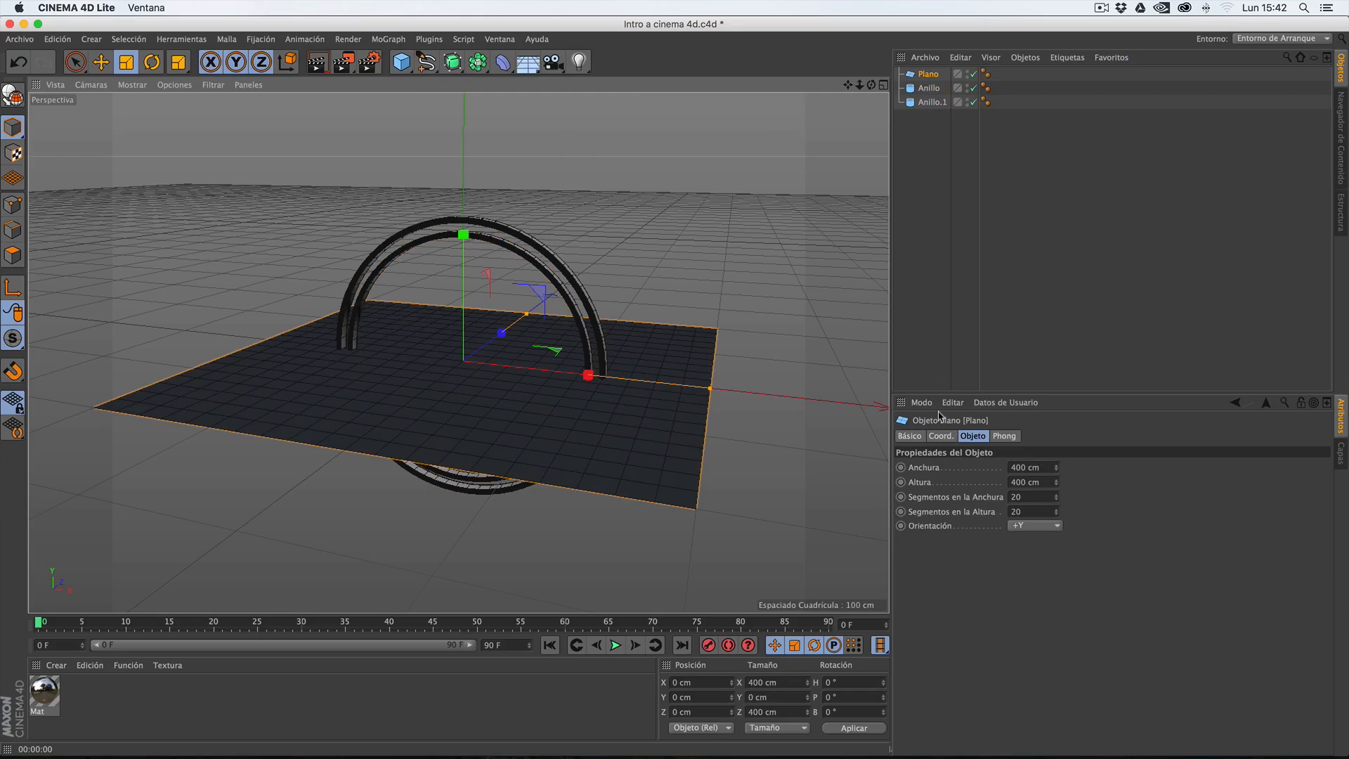
pyautogui.click(1029, 529)
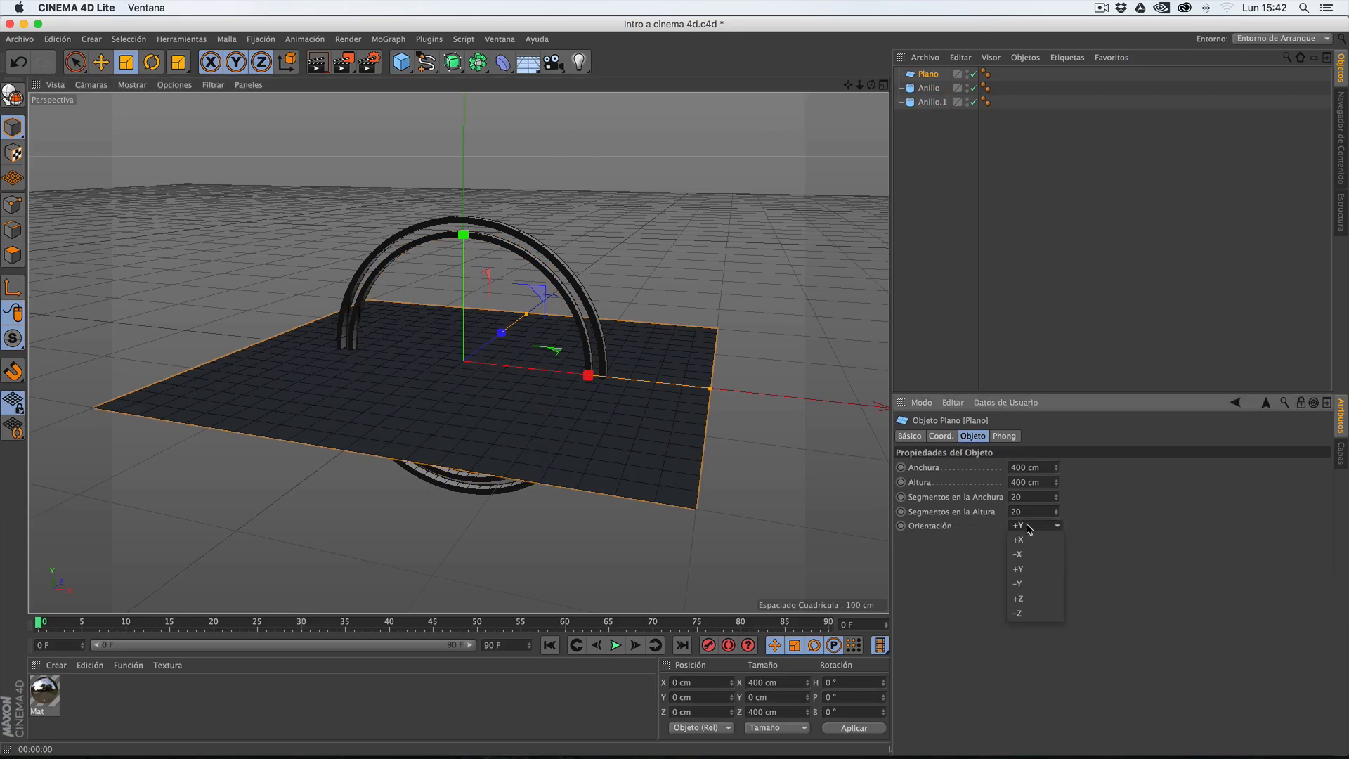
pyautogui.click(1027, 602)
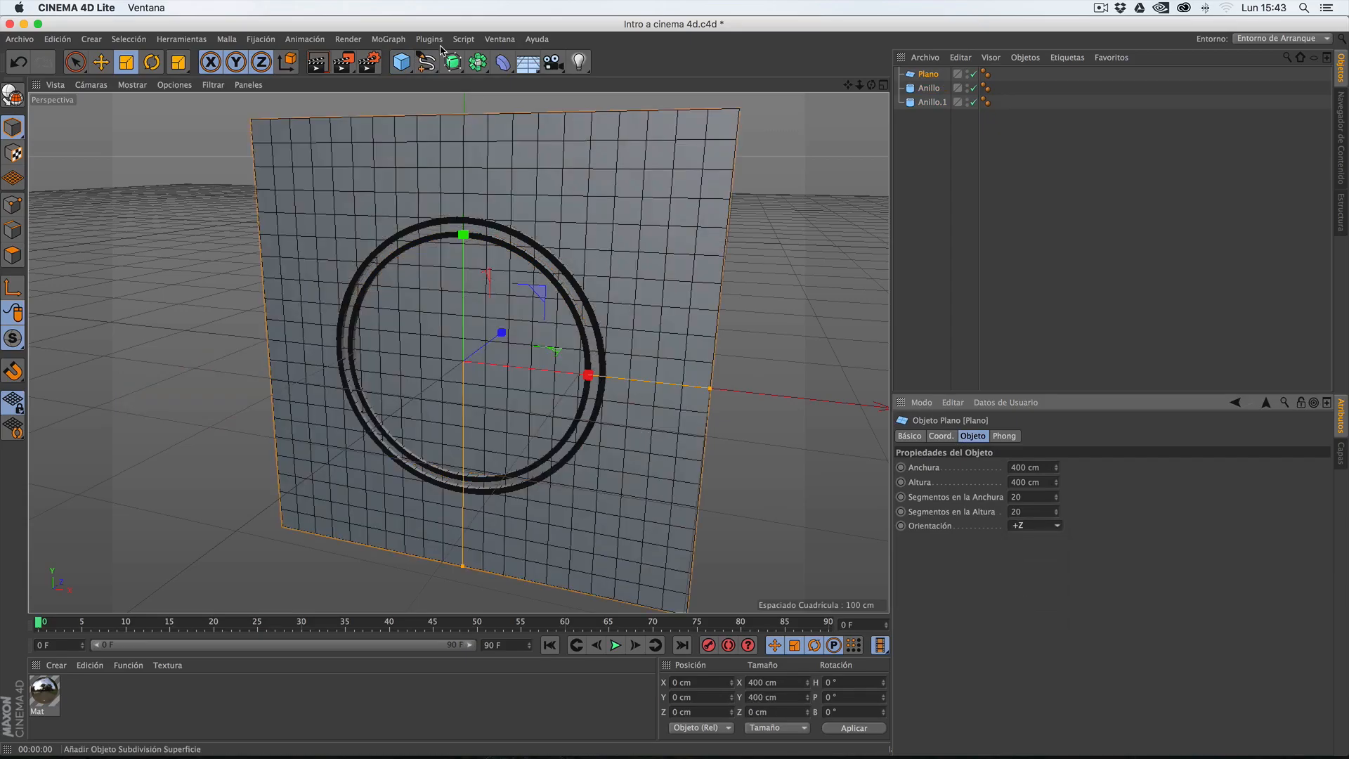
# - Enlarge the plane freehand to about 934 cm in Anchura and 678 cm in Altura
pyautogui.moveTo(710, 391); pyautogui.dragTo(921, 405)
pyautogui.moveTo(462, 565); pyautogui.dragTo(467, 664)
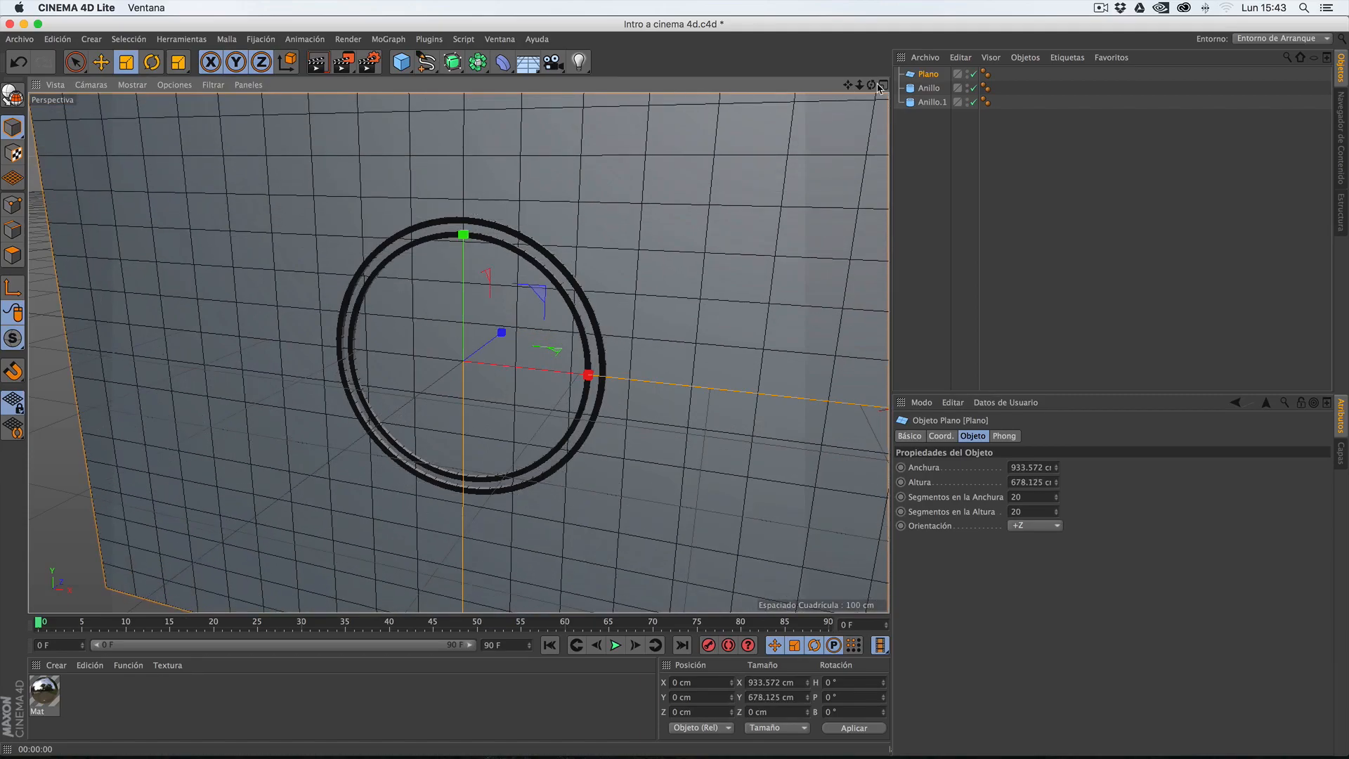
pyautogui.moveTo(871, 85)
pyautogui.mouseDown()
pyautogui.moveTo(699, 80)
pyautogui.moveTo(829, 81)
pyautogui.moveTo(819, 88)
pyautogui.moveTo(828, 77)
pyautogui.moveTo(807, 75)
pyautogui.moveTo(838, 75)
pyautogui.moveTo(850, 90)
pyautogui.mouseUp()
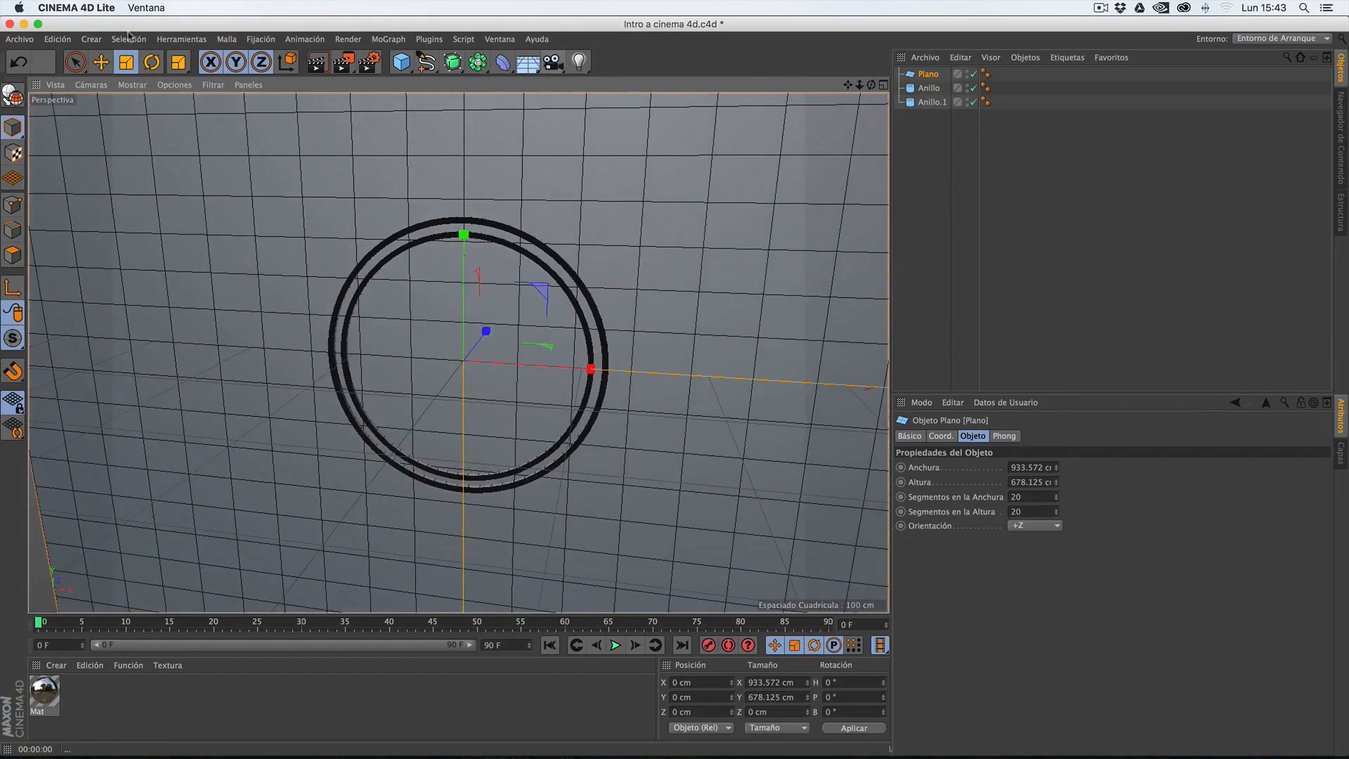
# - Move the plane along its Z axis to about 54 cm behind the rings
pyautogui.click(101, 61)
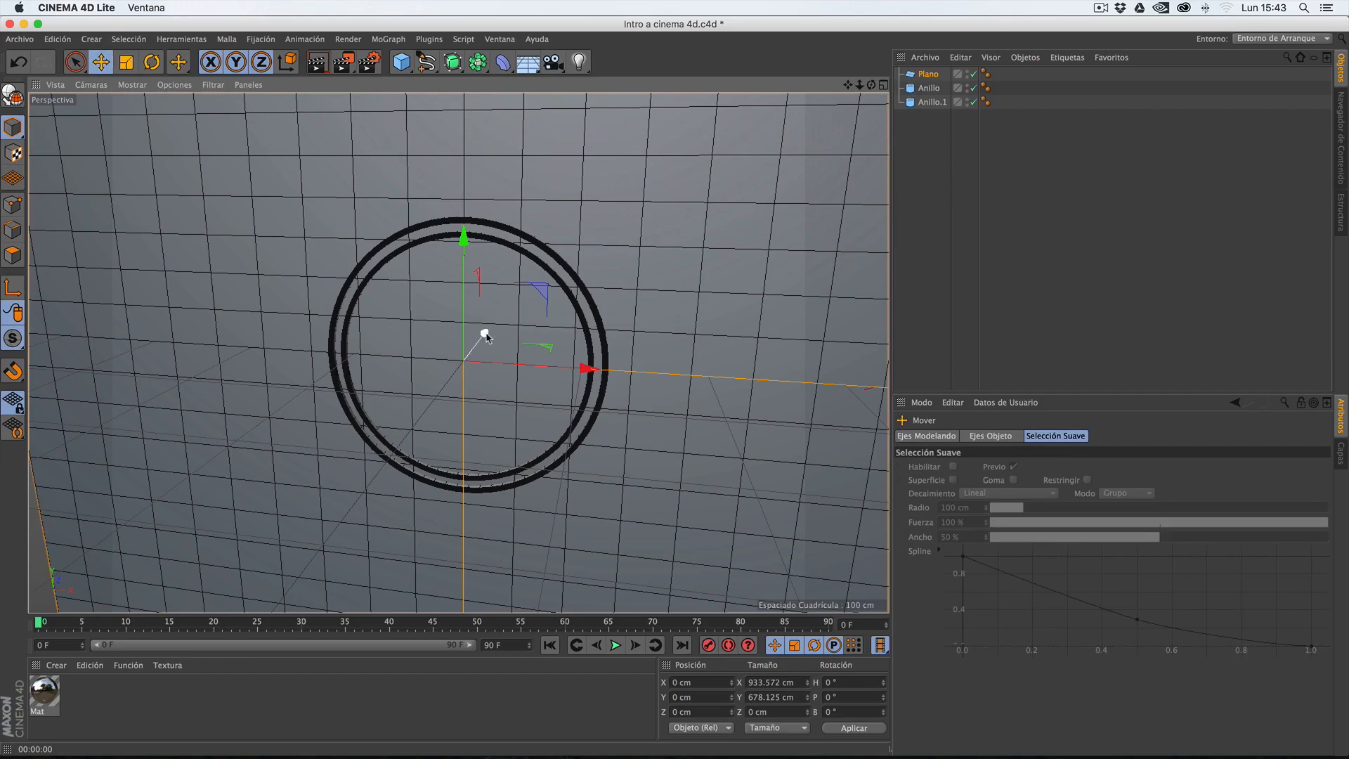
pyautogui.moveTo(485, 336); pyautogui.dragTo(513, 300)
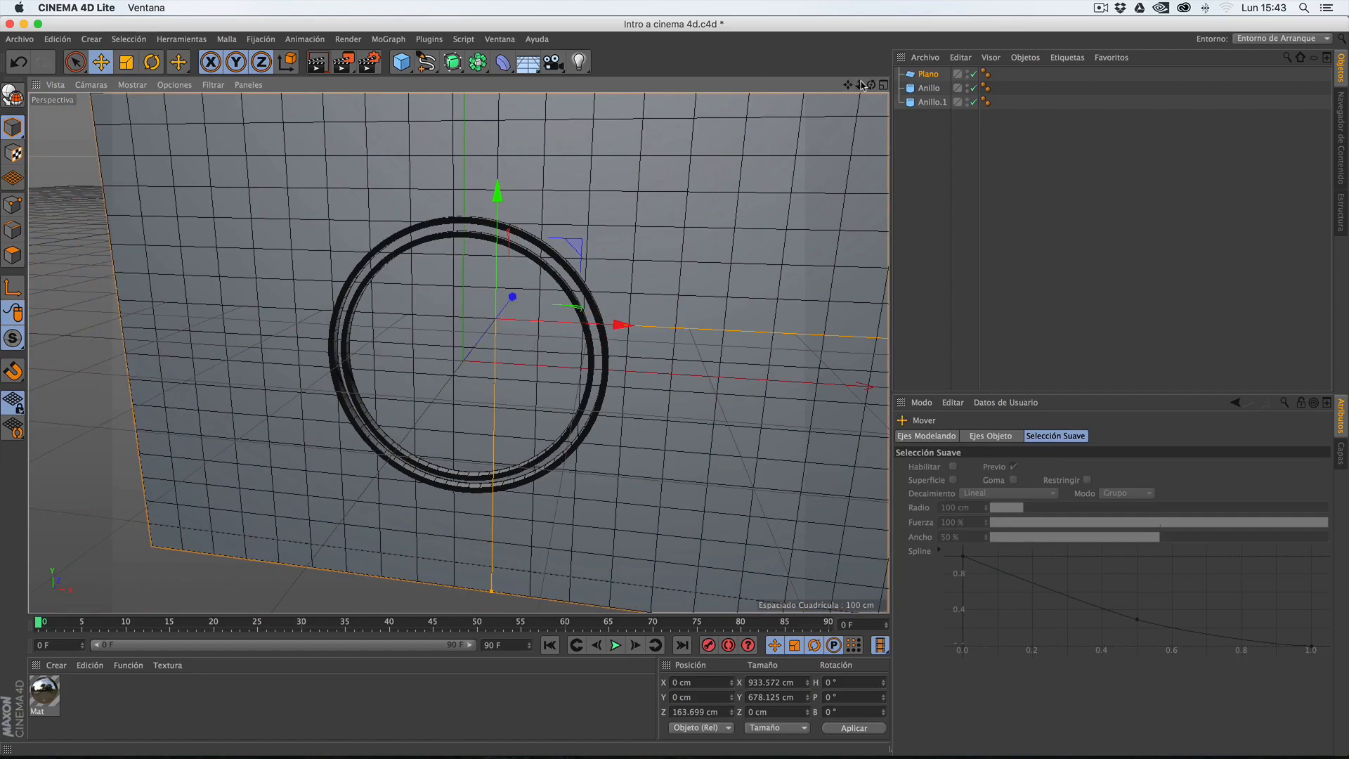
pyautogui.moveTo(872, 85); pyautogui.dragTo(458, 353)
pyautogui.moveTo(505, 298); pyautogui.dragTo(497, 321)
pyautogui.moveTo(871, 85)
pyautogui.mouseDown()
pyautogui.moveTo(458, 353)
pyautogui.moveTo(870, 85)
pyautogui.mouseUp()
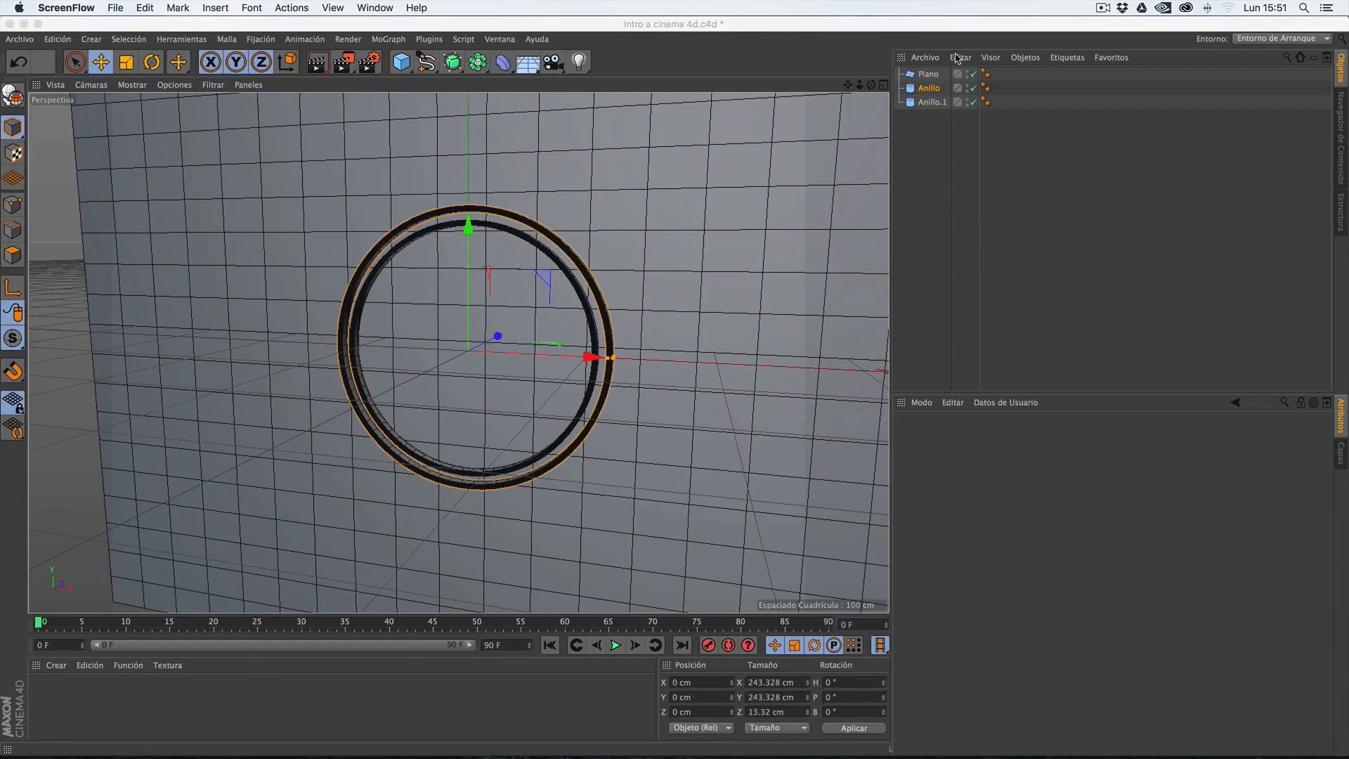
# - Set Usar Color to Desactivado for both Anillo.1 and Anillo, and check the same setting on Plano
pyautogui.click(929, 90)
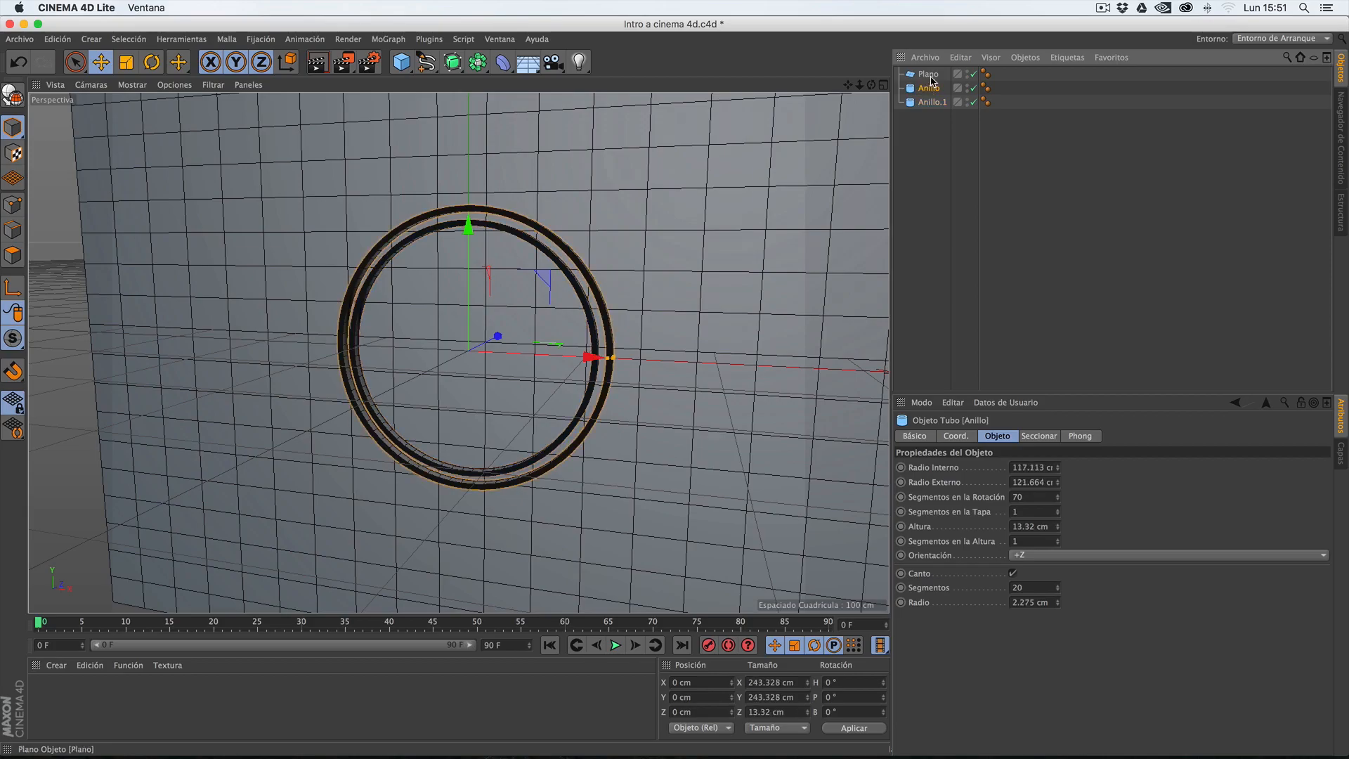
pyautogui.click(930, 102)
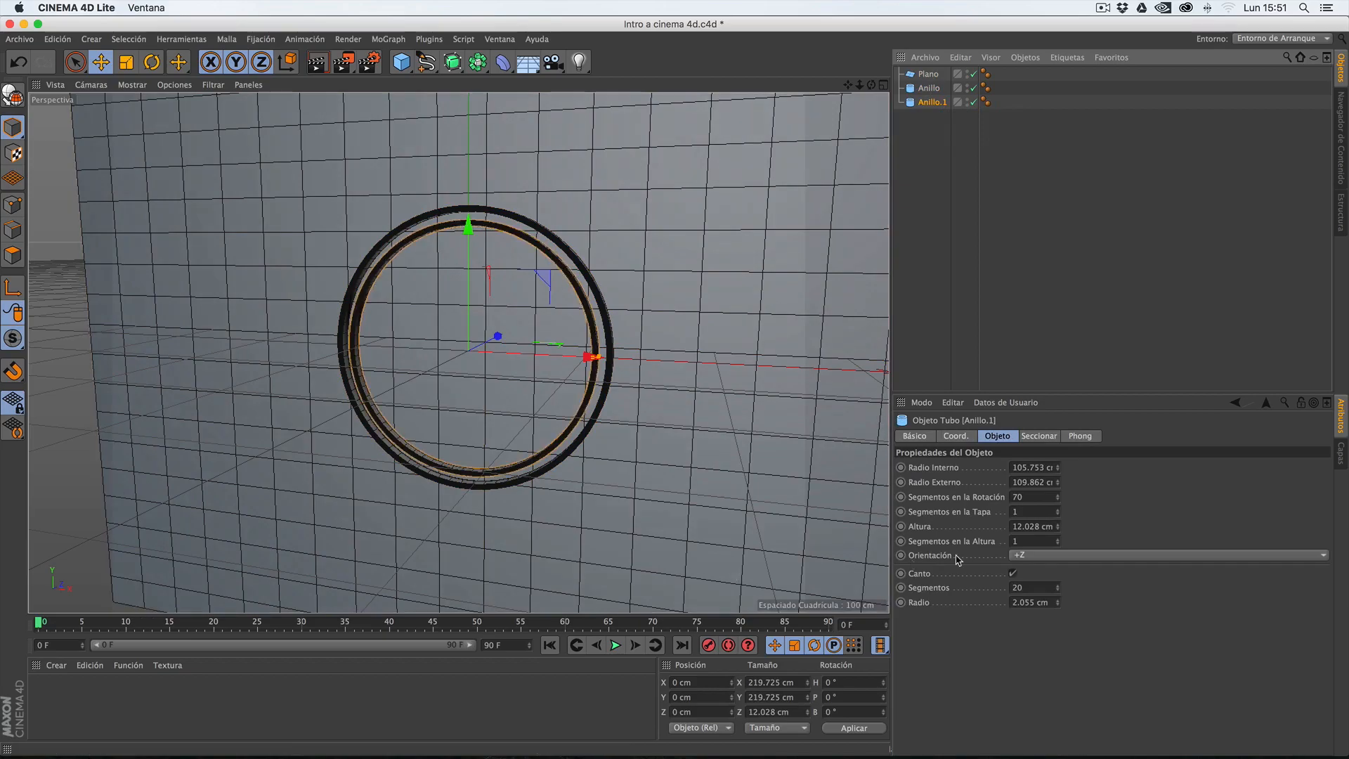
pyautogui.click(914, 436)
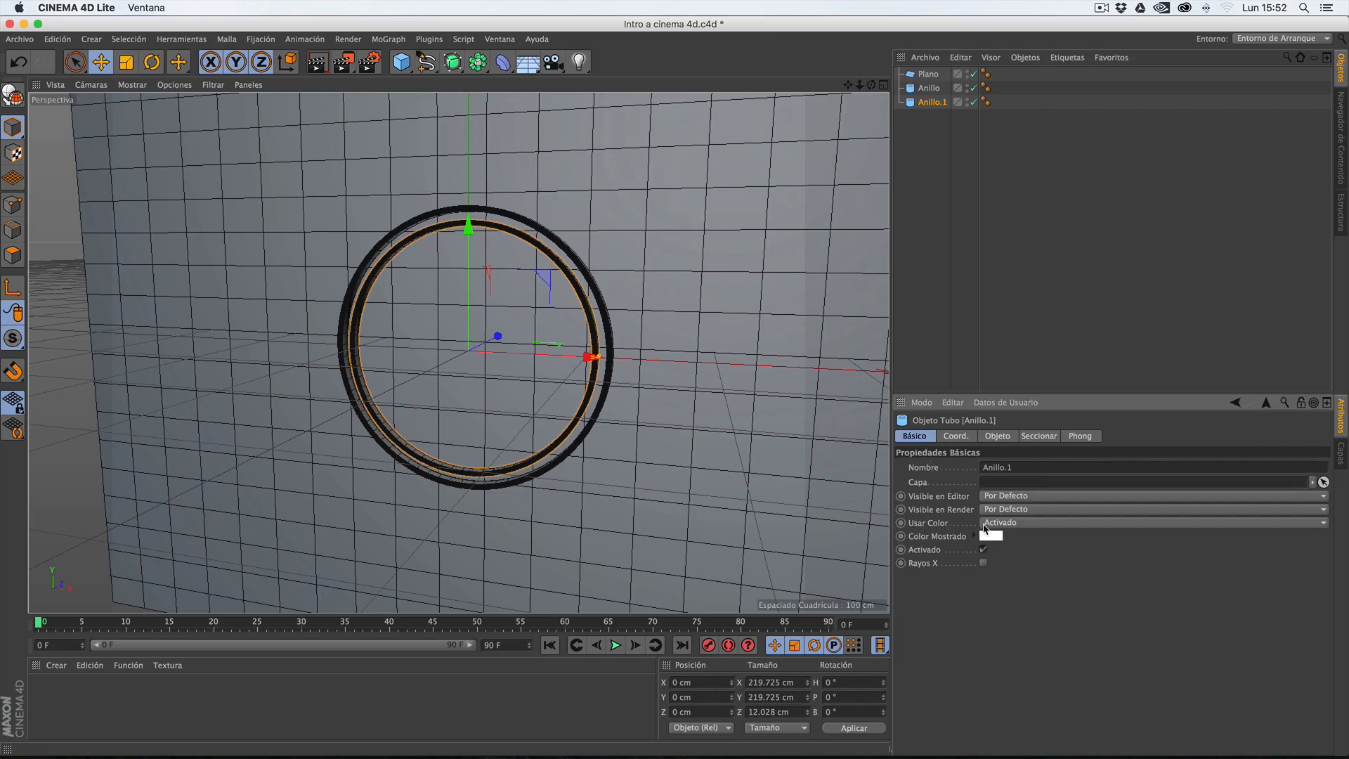
pyautogui.click(1007, 523)
pyautogui.click(1008, 524)
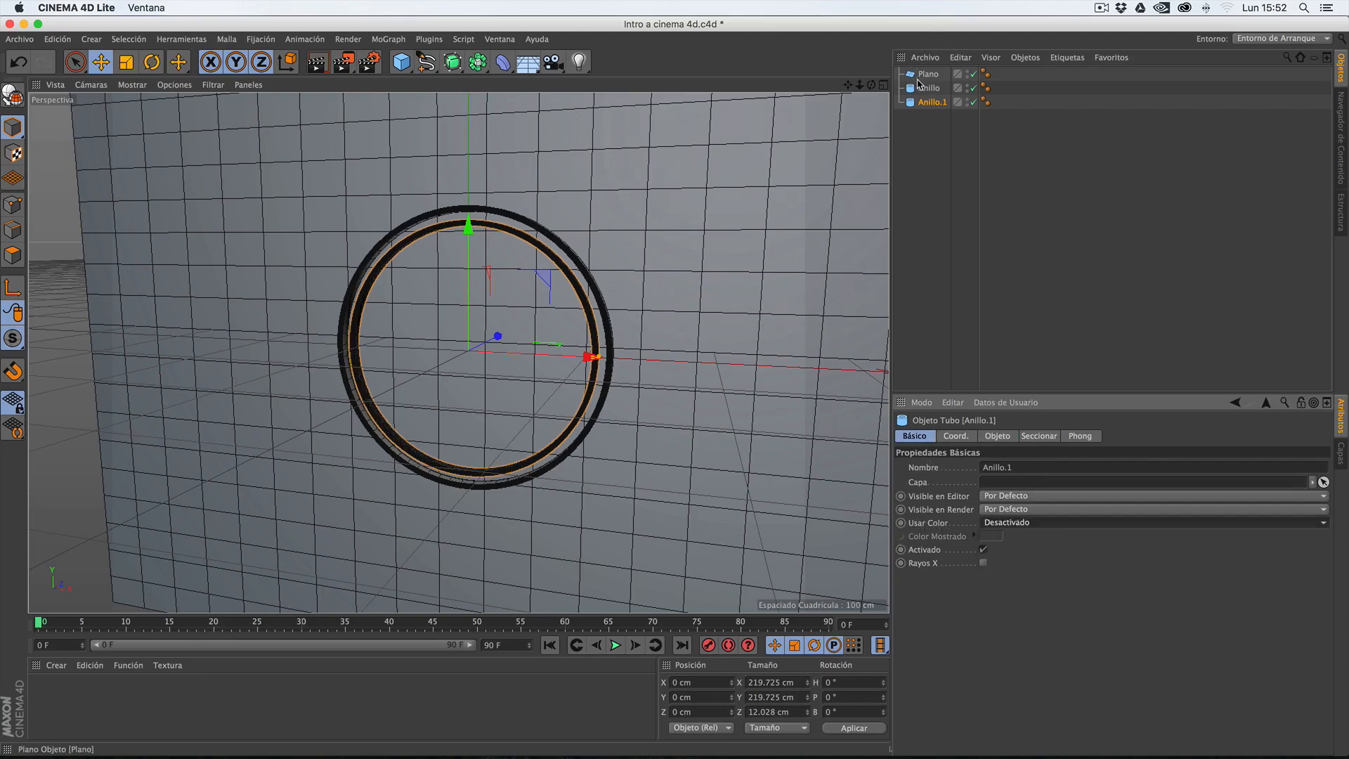
pyautogui.click(926, 88)
pyautogui.click(992, 523)
pyautogui.click(1009, 537)
pyautogui.click(933, 73)
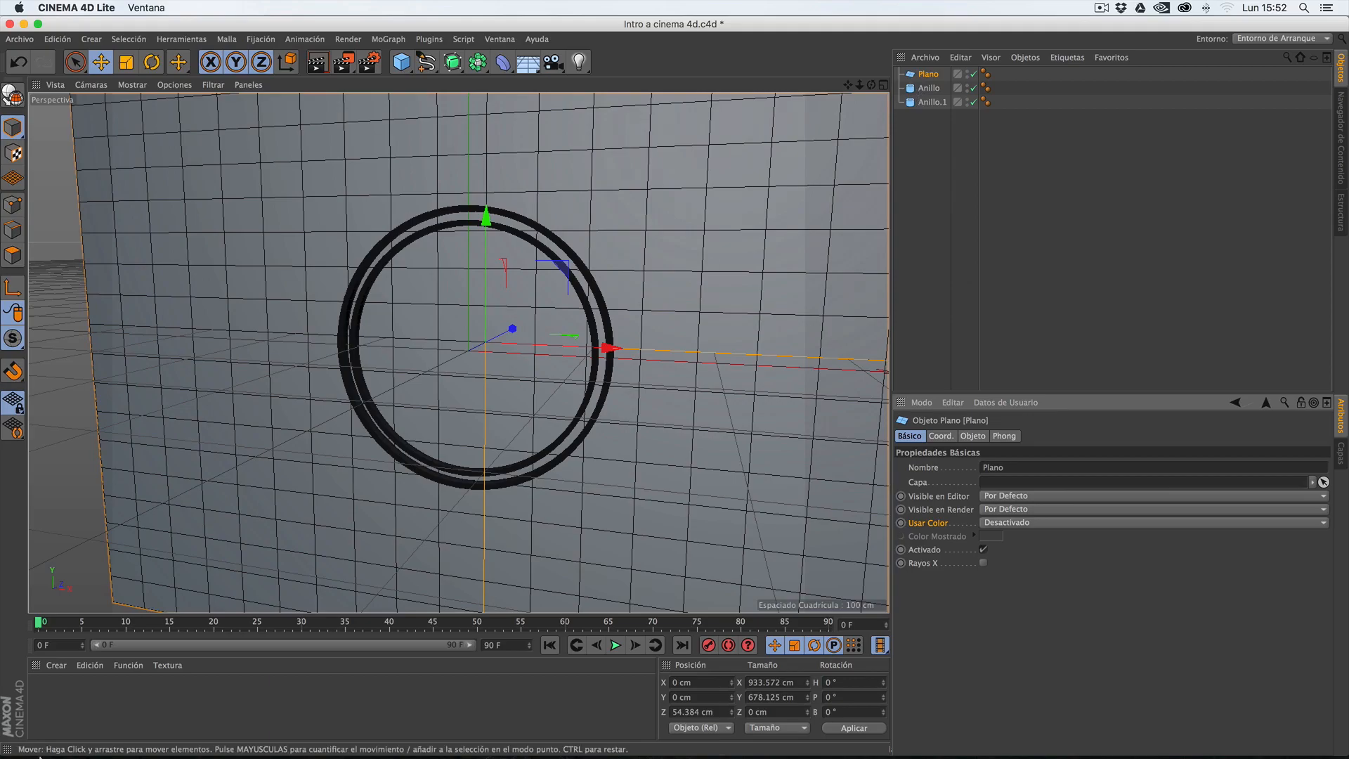
# - Load the preset material Metal – Corrugated Iron from the Lite materials library
pyautogui.click(921, 312)
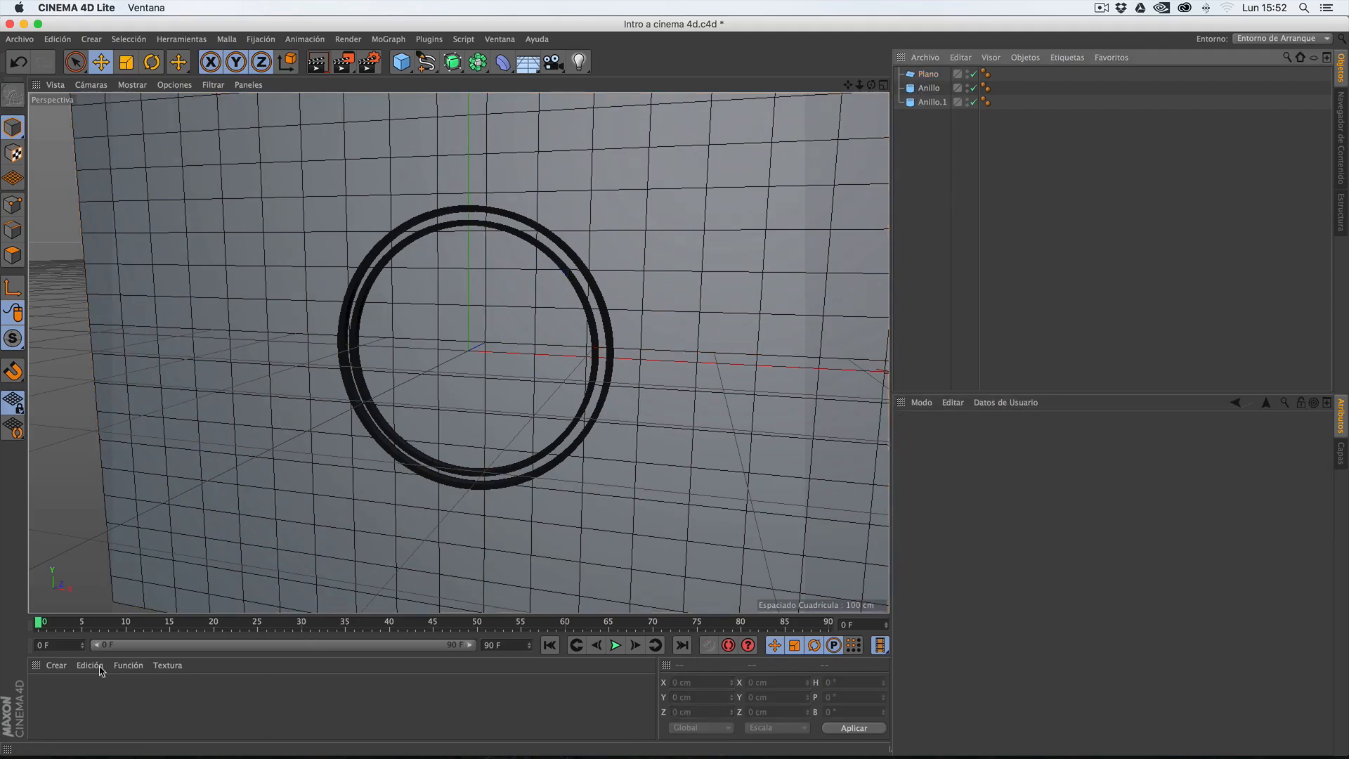
pyautogui.click(55, 666)
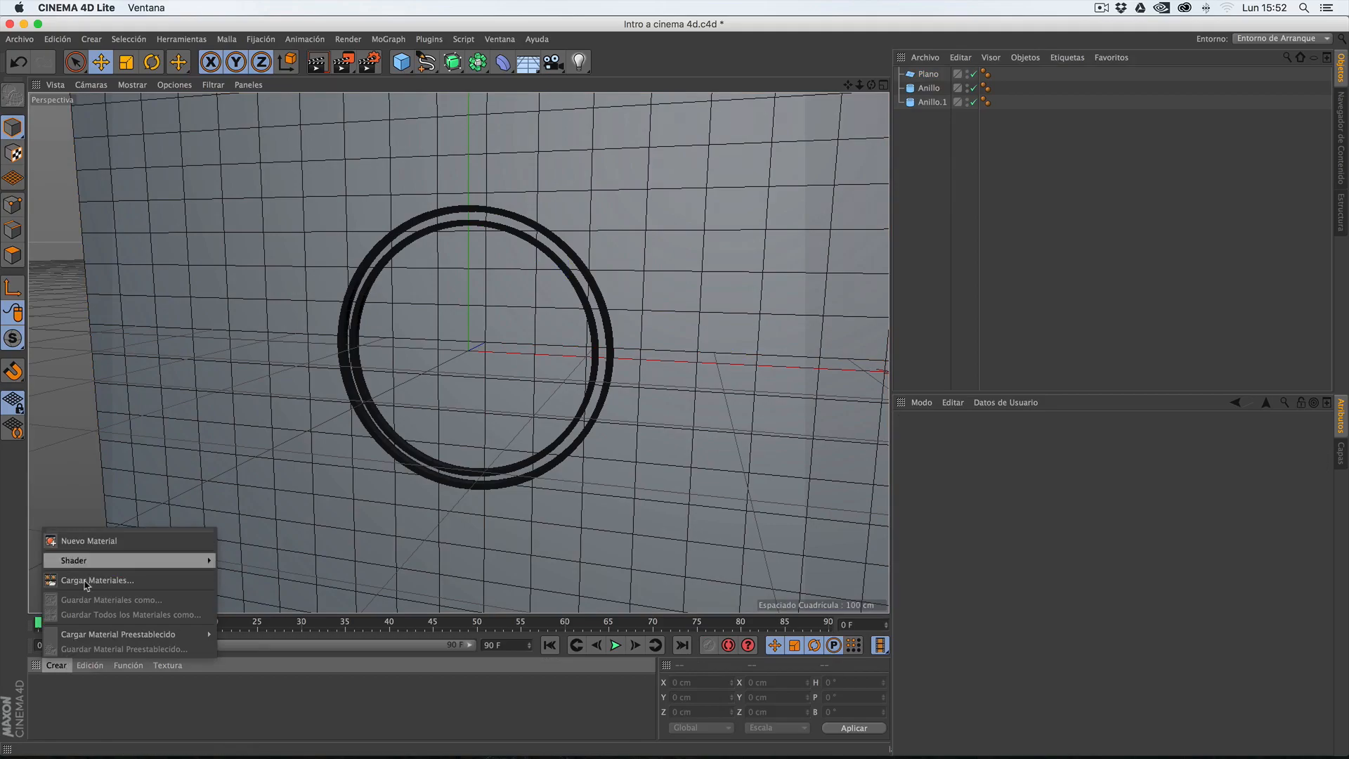
pyautogui.moveTo(84, 634)
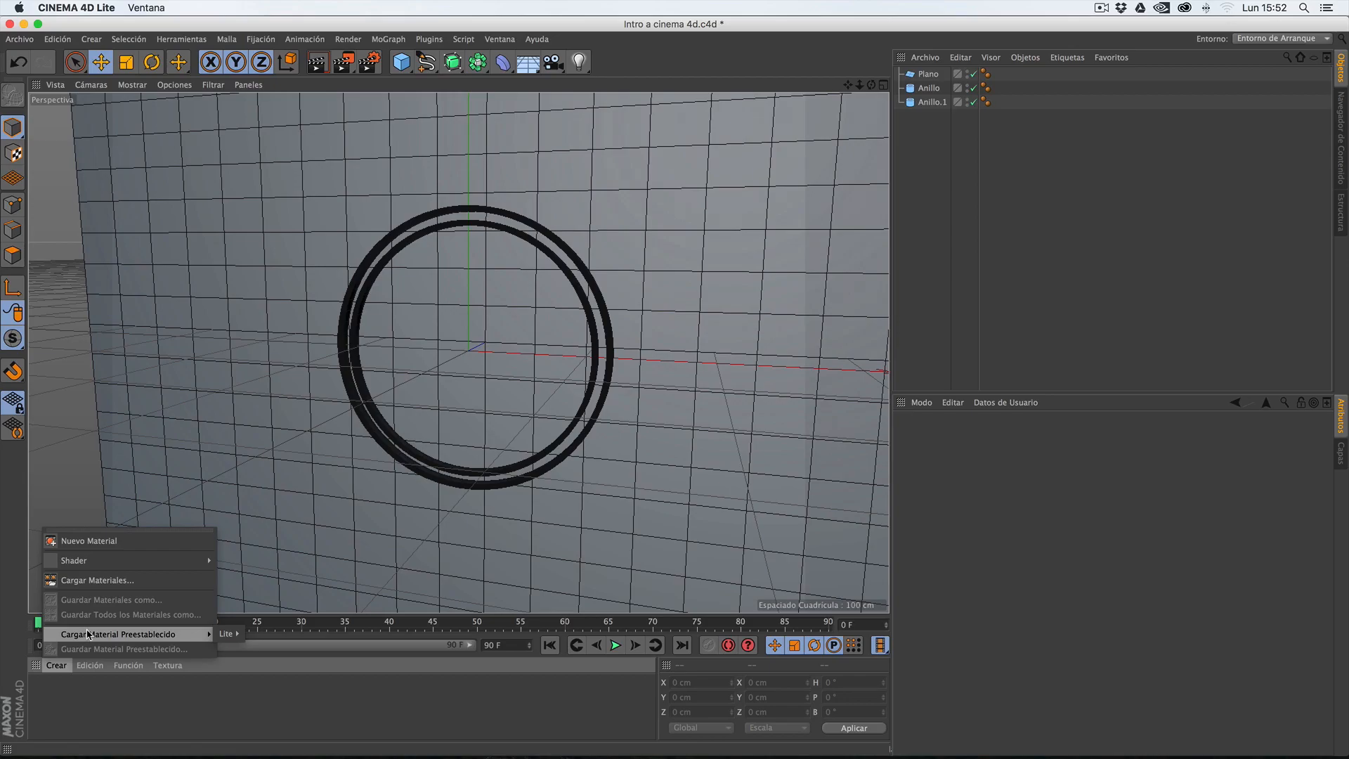
pyautogui.moveTo(227, 634)
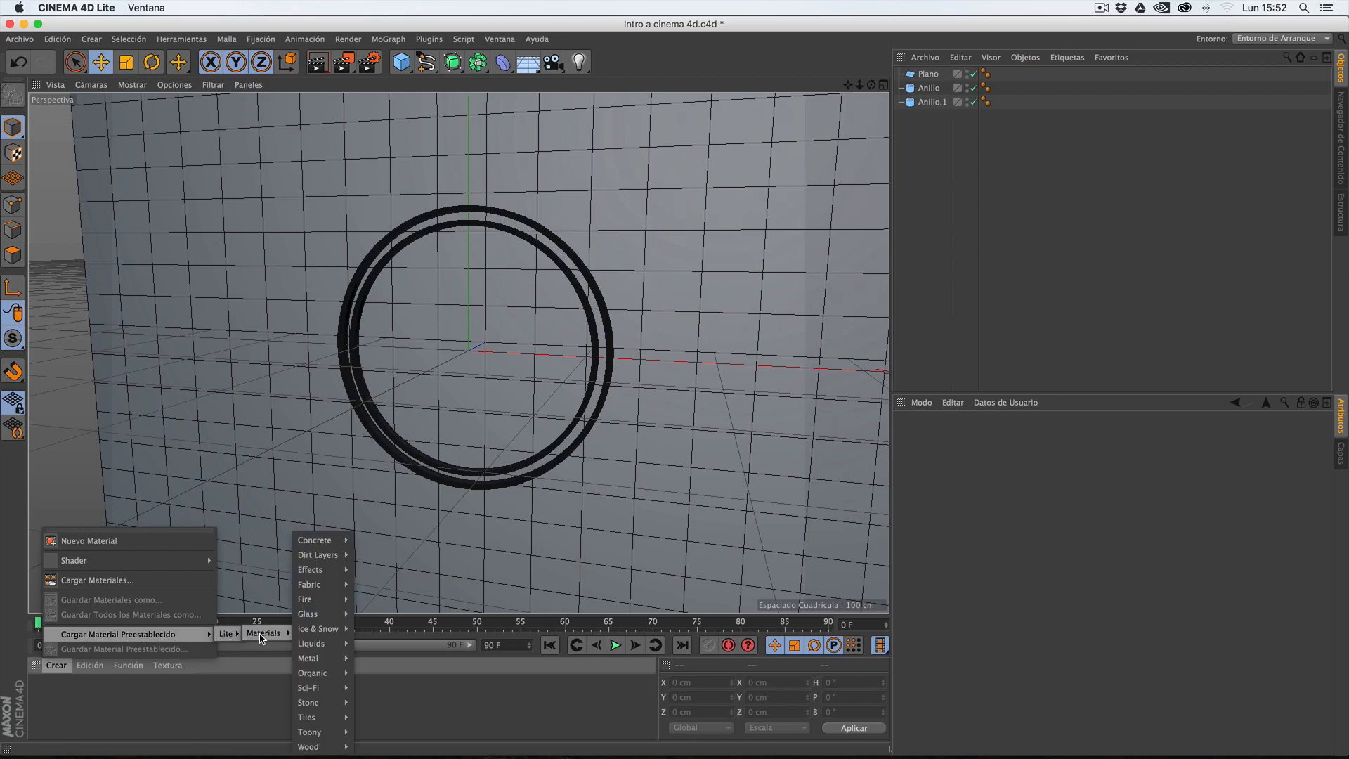
pyautogui.moveTo(312, 648)
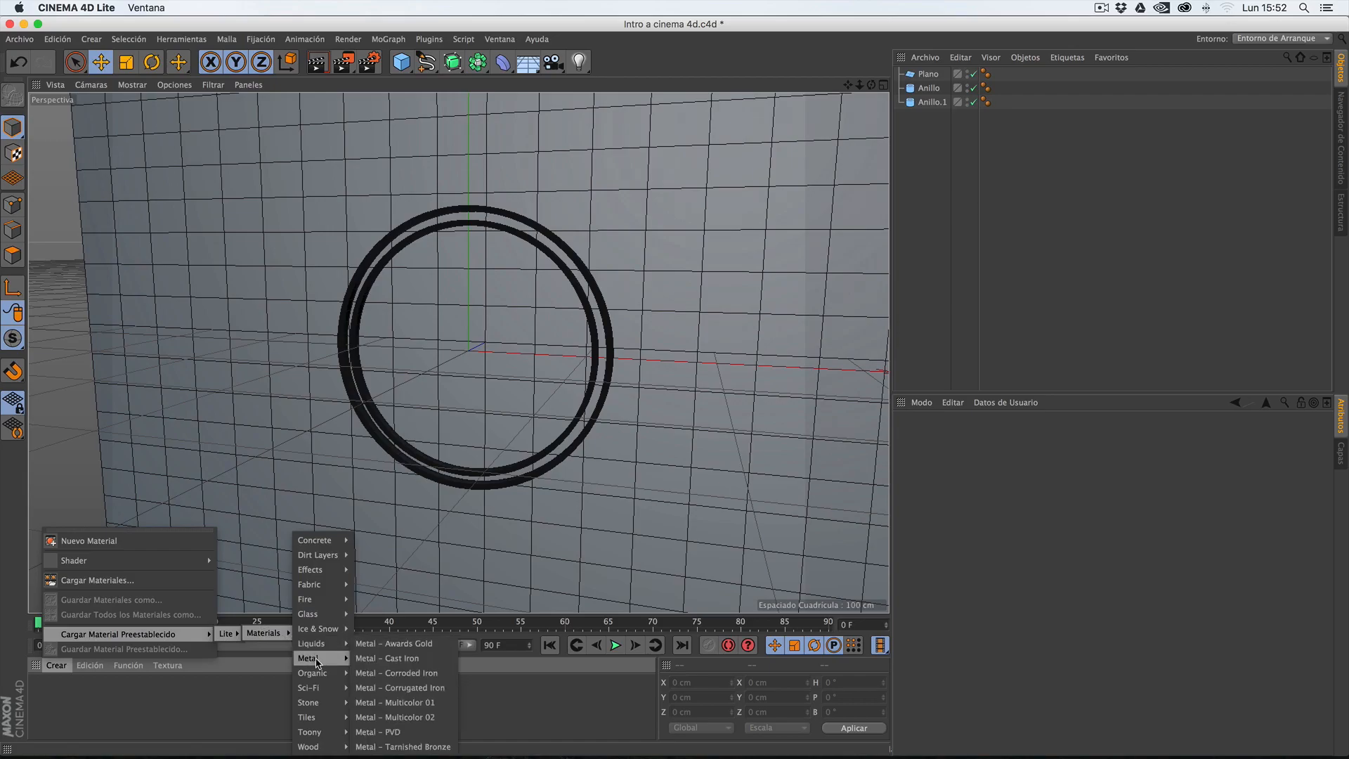
pyautogui.click(395, 688)
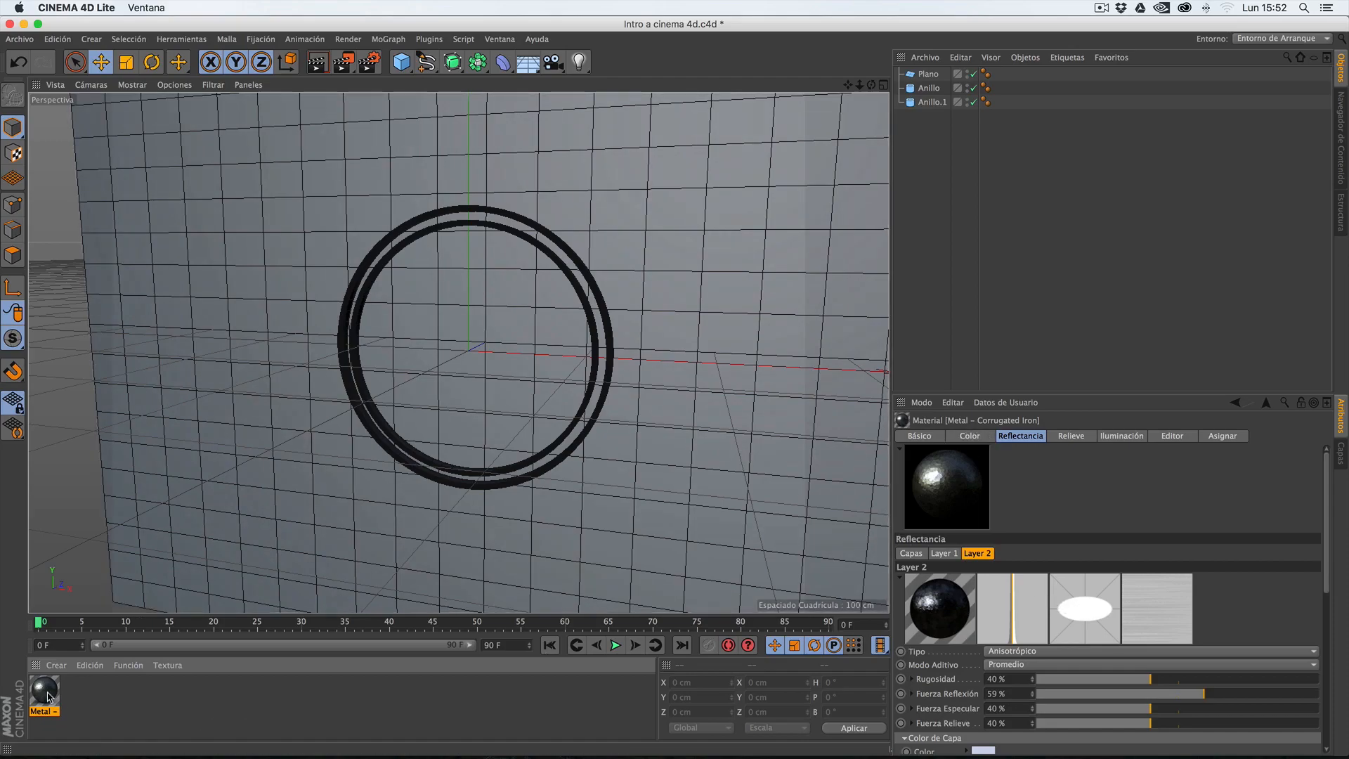
# - Apply the Metal – Corrugated Iron material to Anillo.1 and Anillo, and render the perspective view as a preview
pyautogui.moveTo(50, 696); pyautogui.dragTo(930, 104)
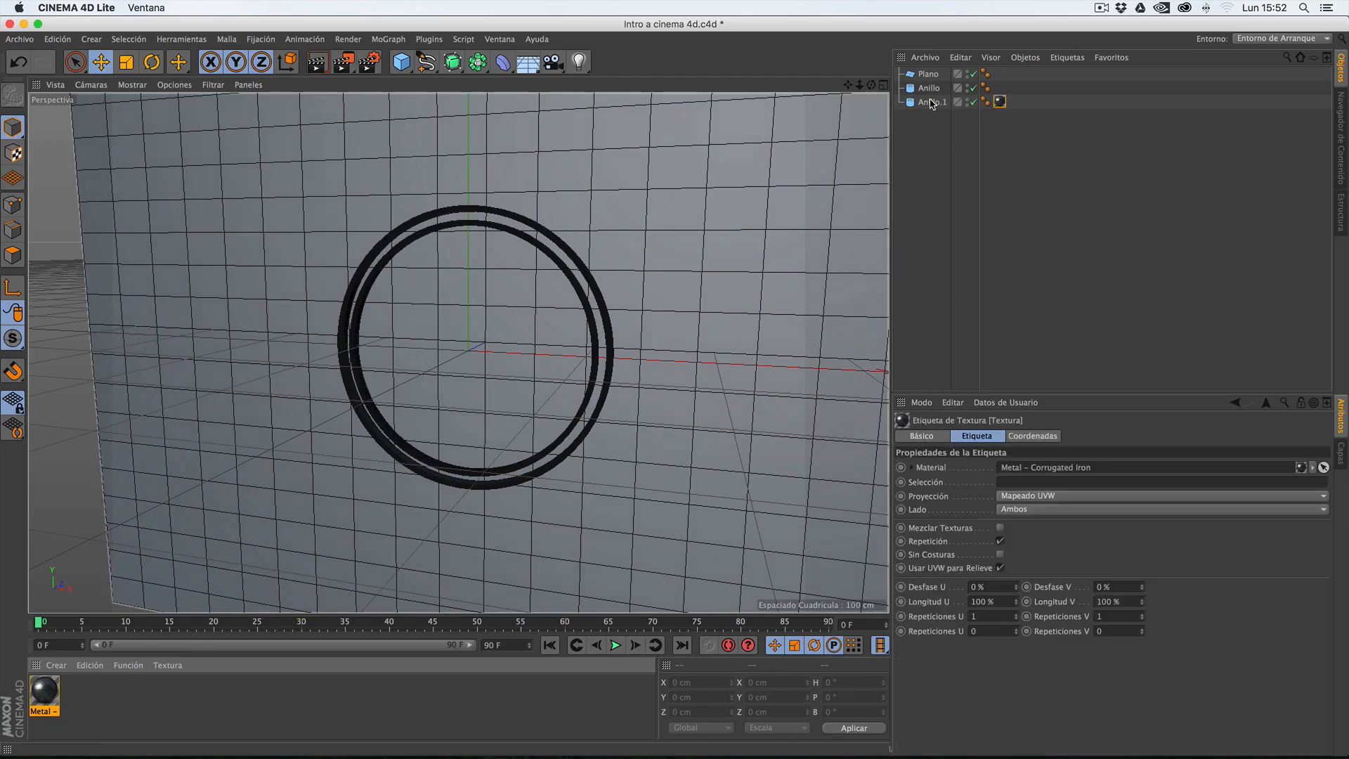
pyautogui.click(929, 104)
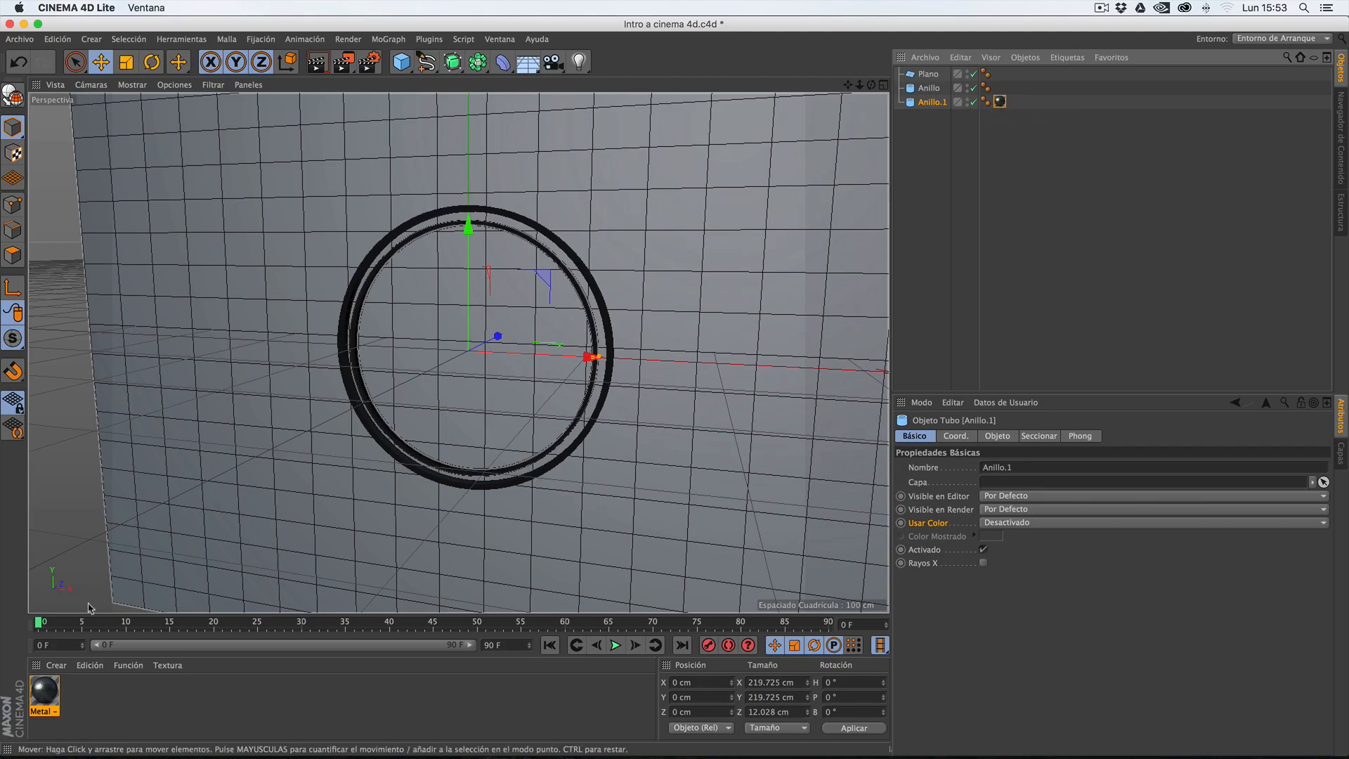
pyautogui.moveTo(44, 692); pyautogui.dragTo(922, 85)
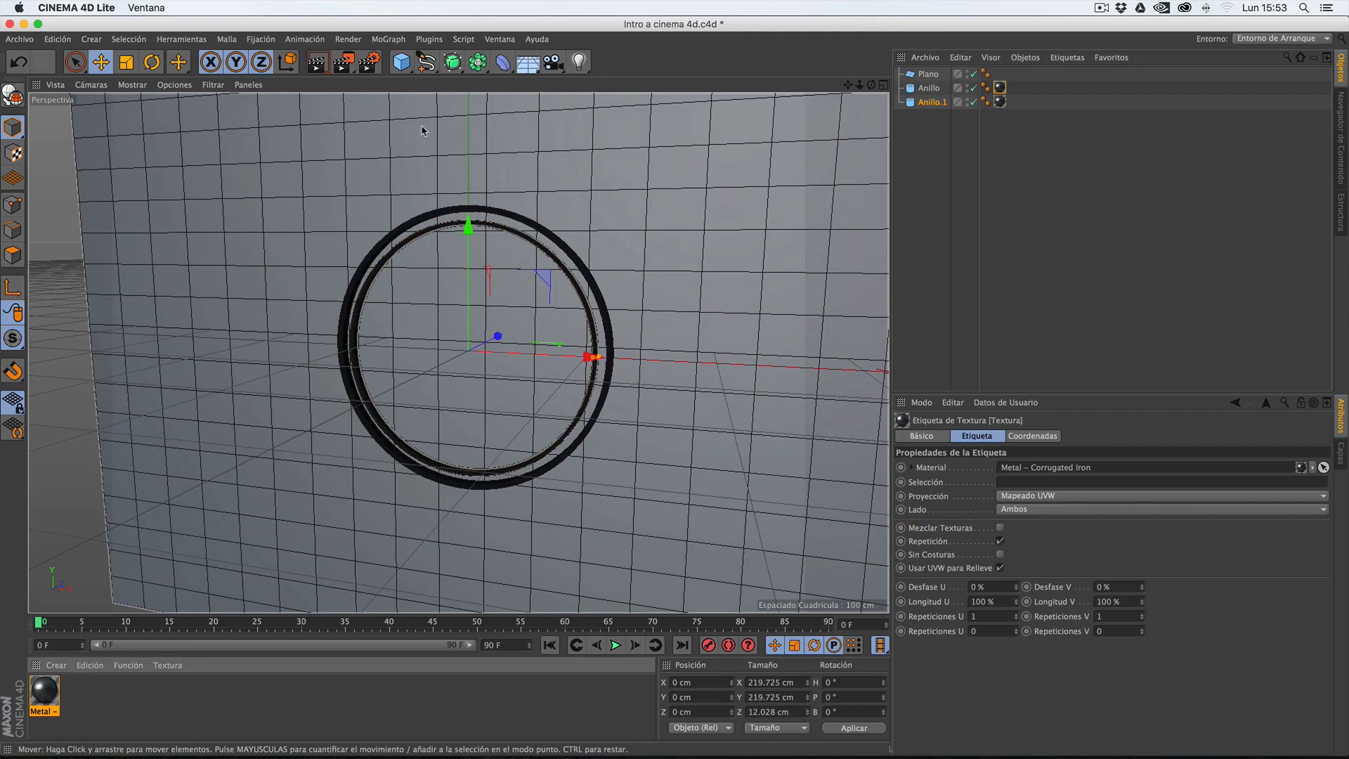
pyautogui.click(316, 66)
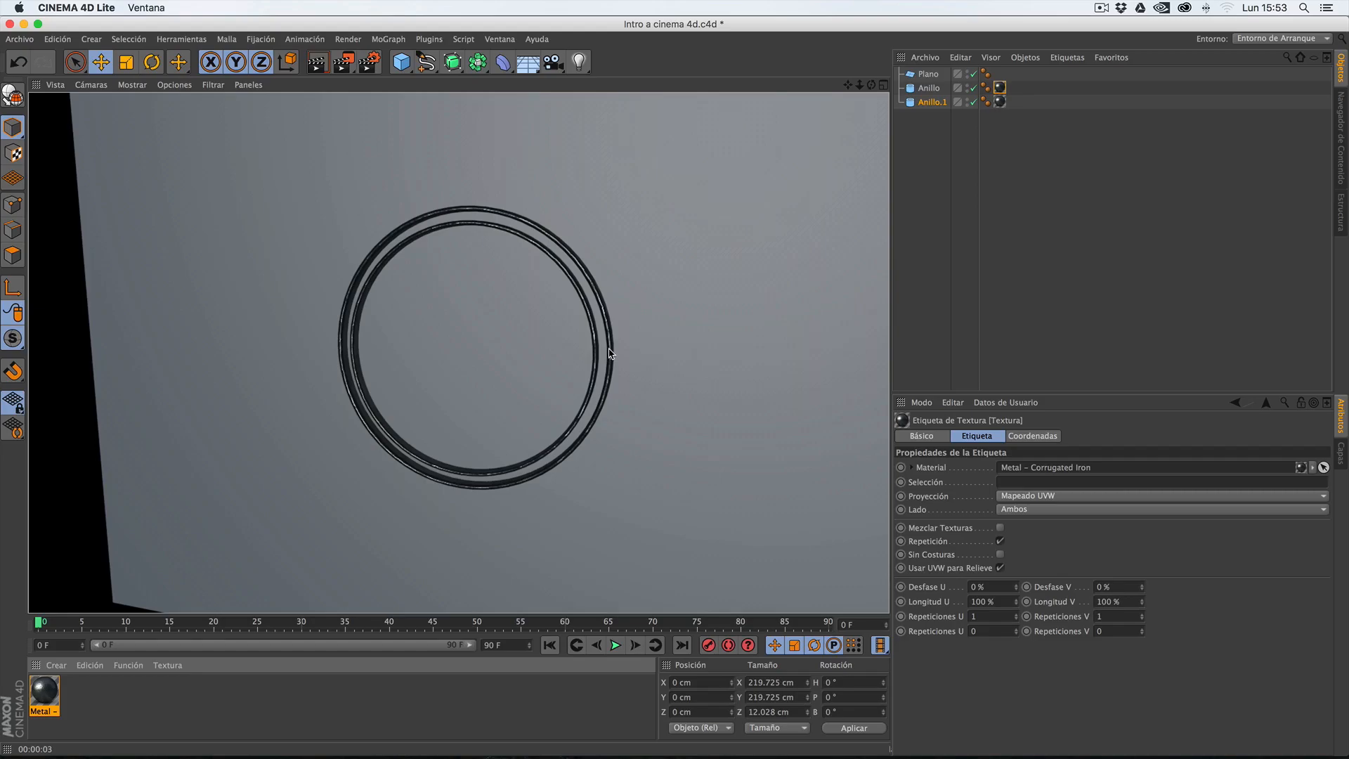
# - Load the preset material Wood – Ebony and apply it to Anillo.1
pyautogui.click(56, 666)
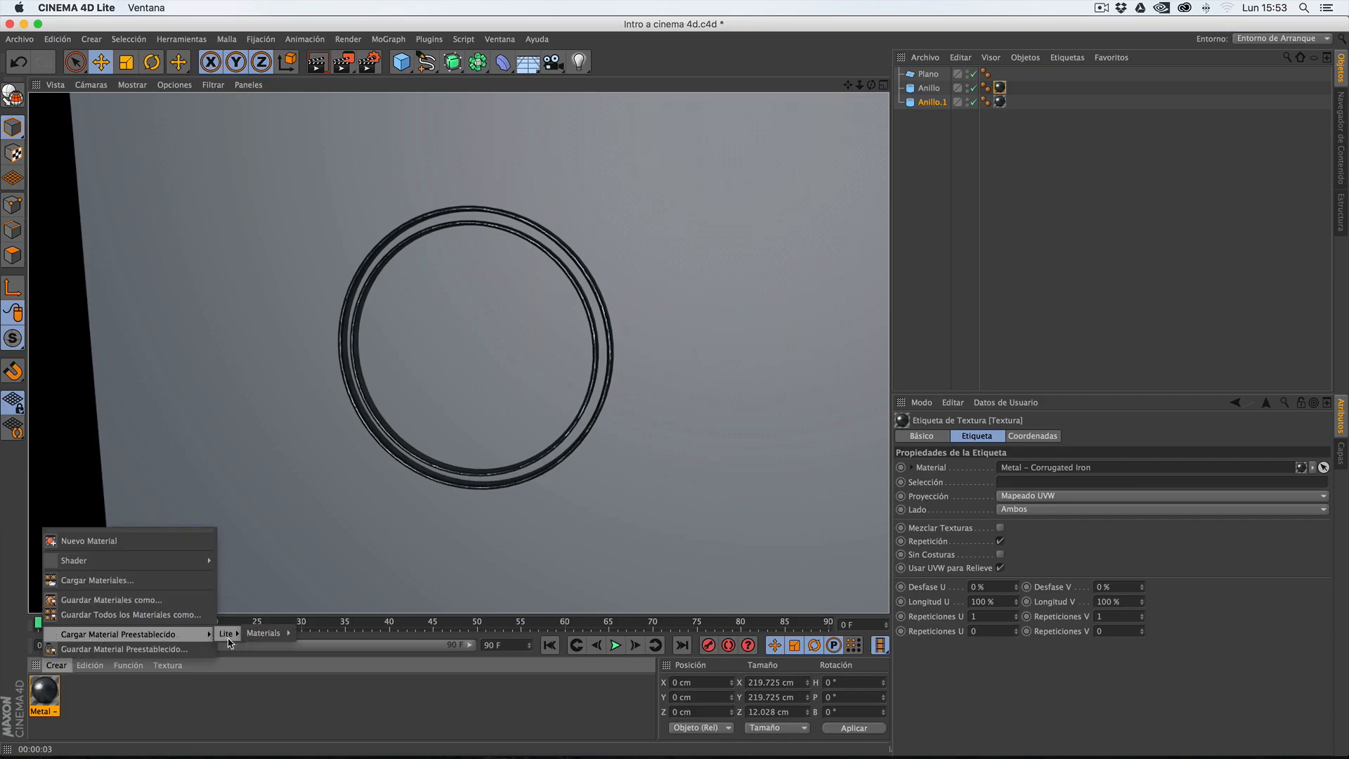
pyautogui.moveTo(329, 645)
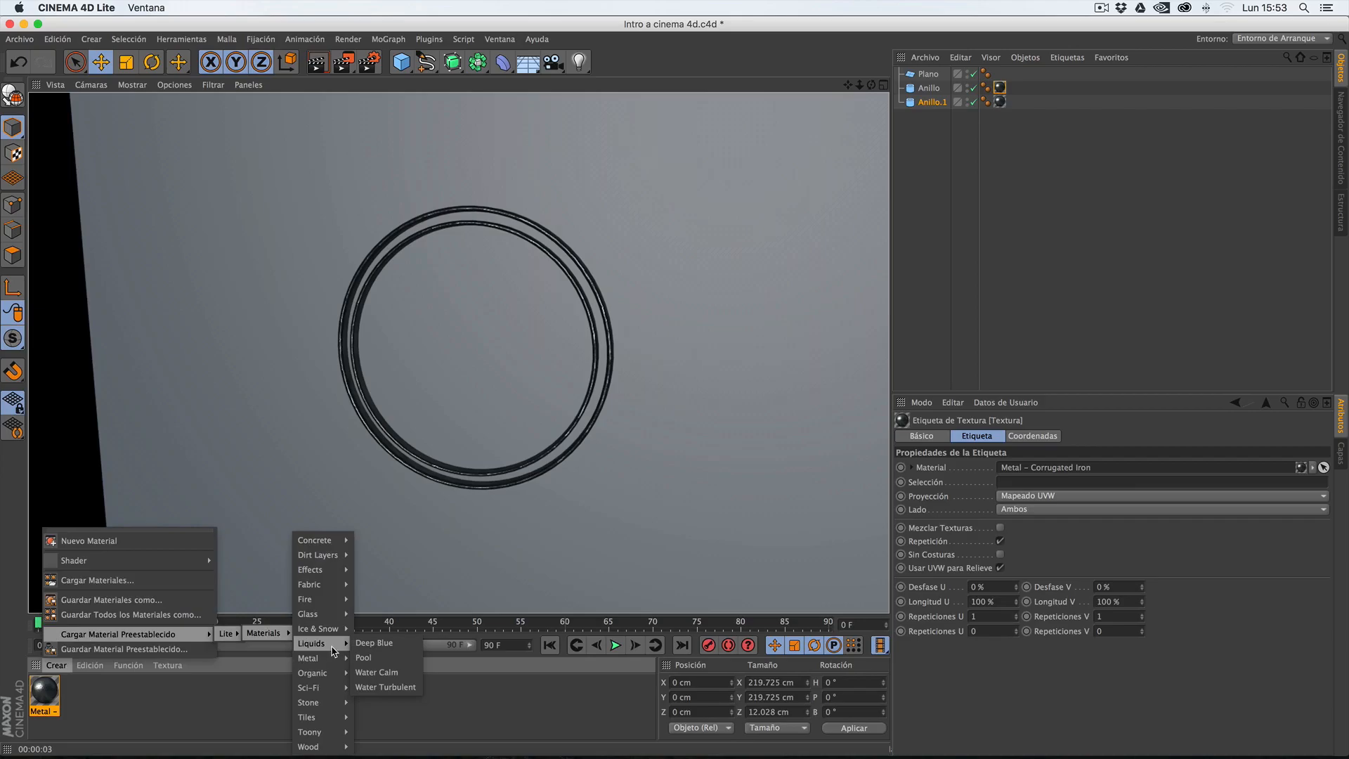
pyautogui.moveTo(320, 710)
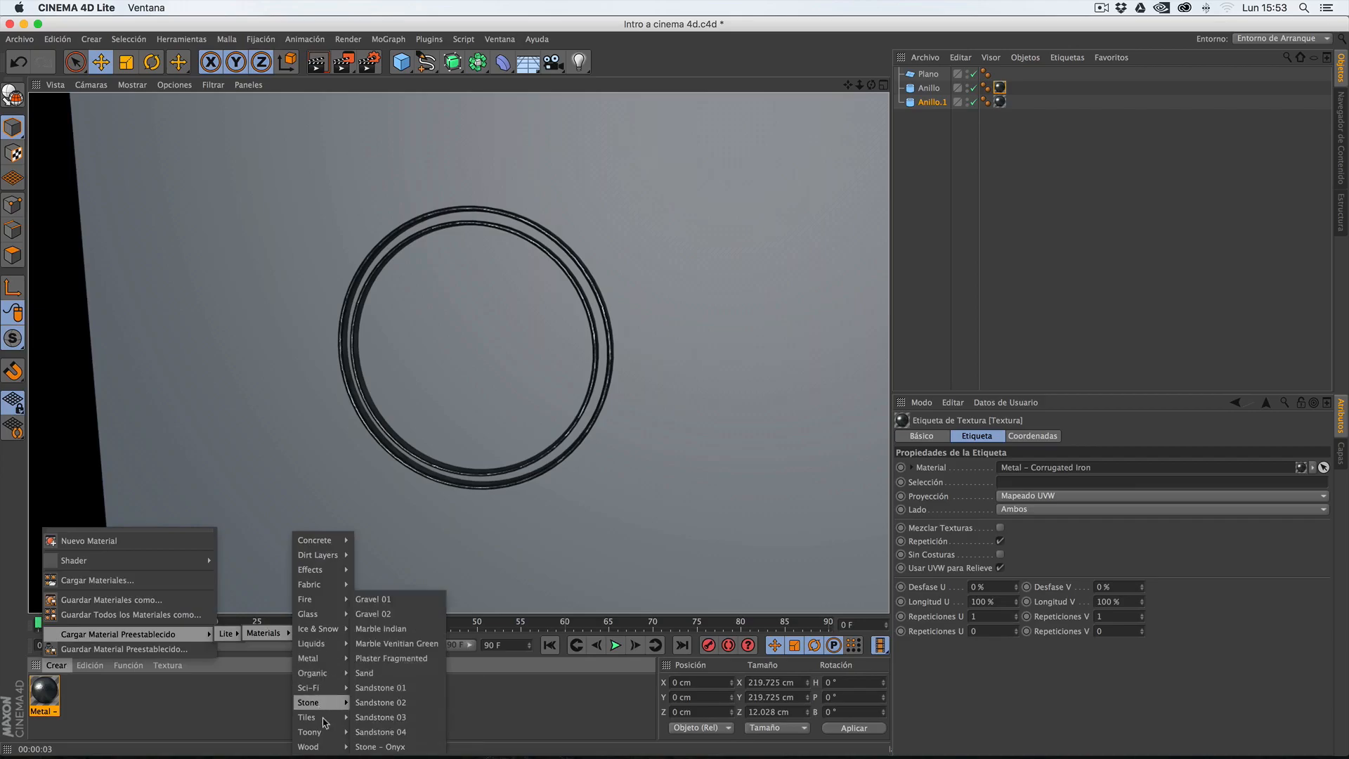
pyautogui.moveTo(324, 746)
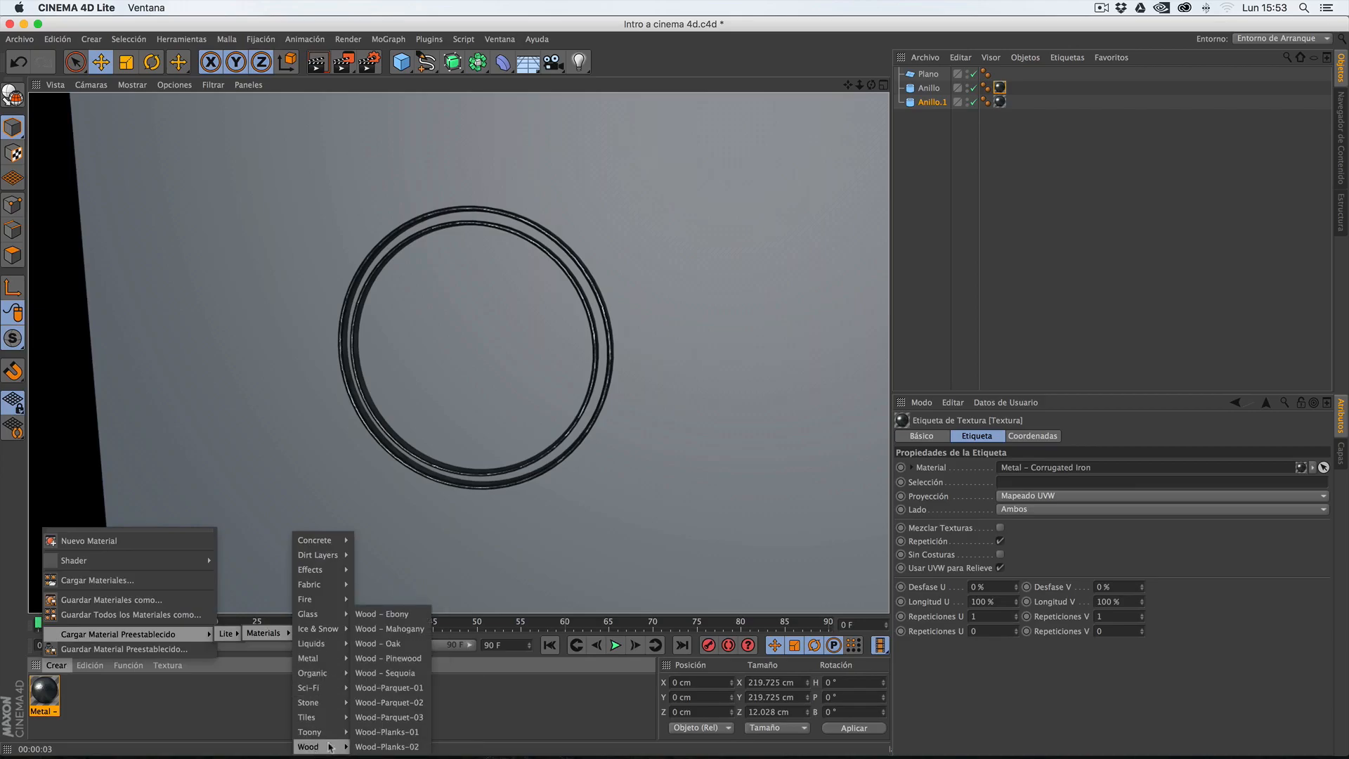
pyautogui.click(396, 616)
pyautogui.moveTo(46, 694); pyautogui.dragTo(948, 107)
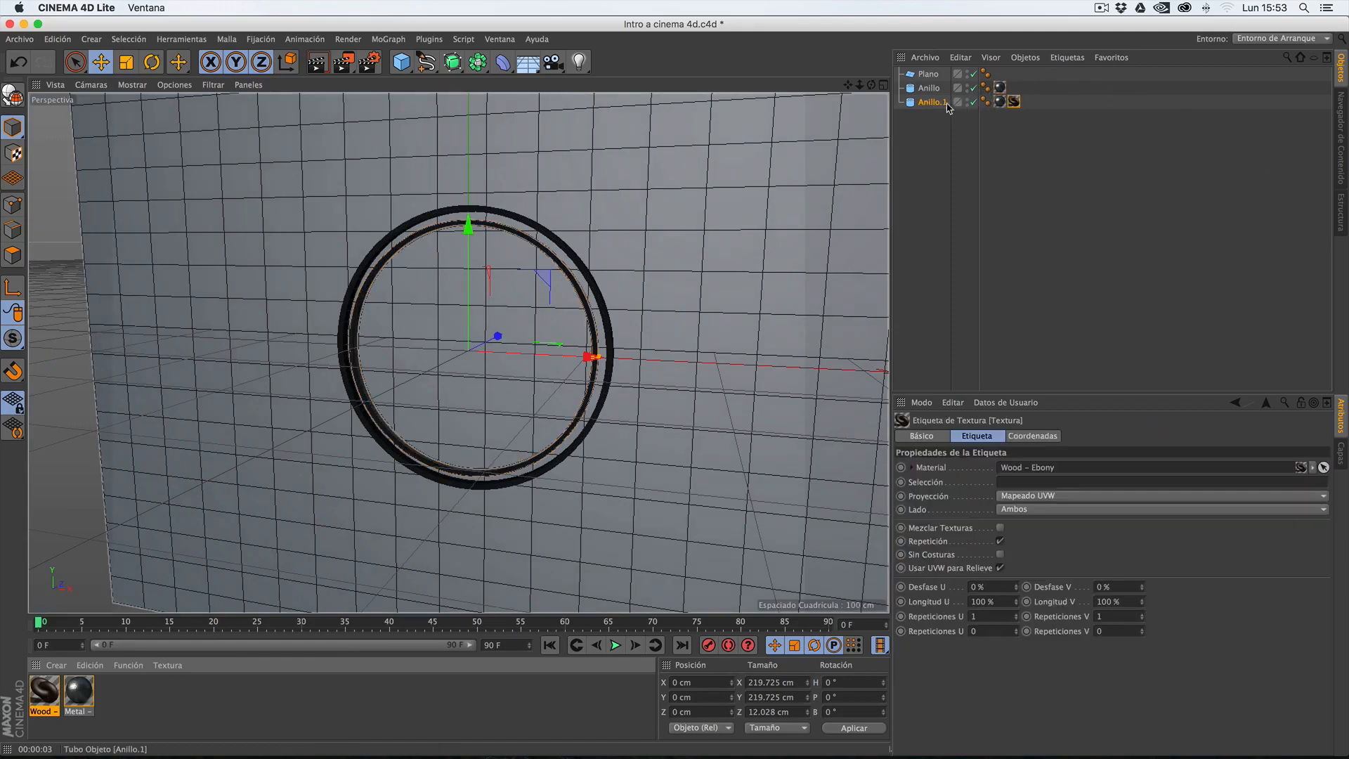
# - Delete the Metal – Corrugated Iron texture tags from Anillo.1 and Anillo
pyautogui.click(1001, 105)
pyautogui.click(1012, 104)
pyautogui.click(1001, 104)
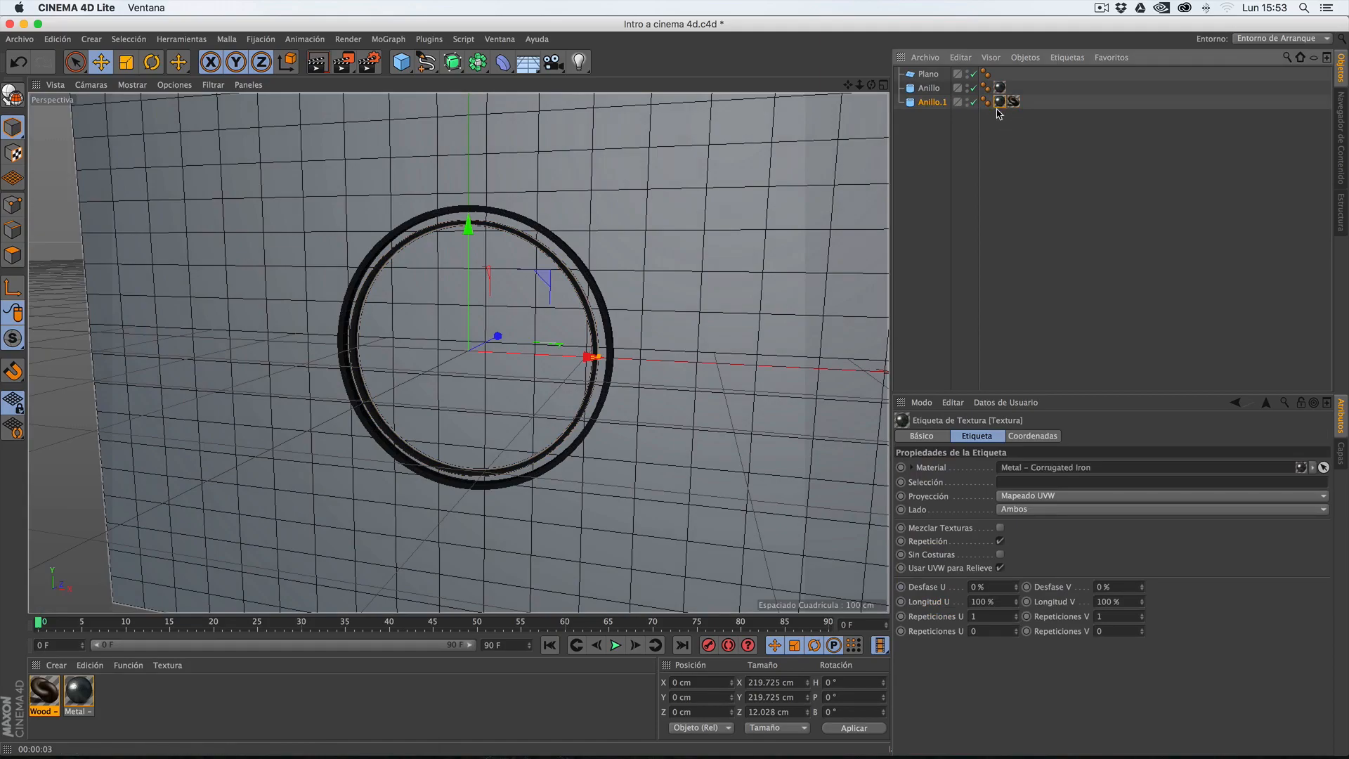
pyautogui.press('Delete')
pyautogui.click(1000, 88)
pyautogui.press('Delete')
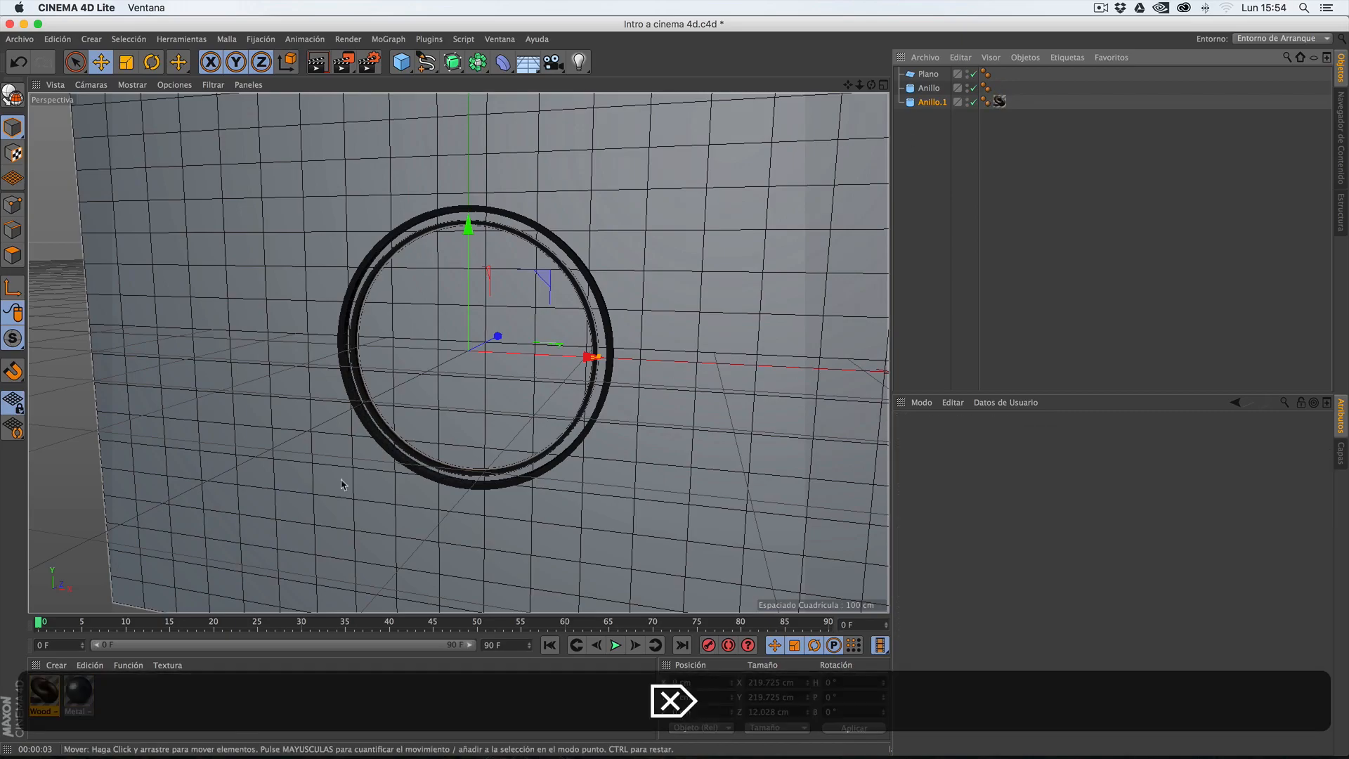
# - Apply the Wood – Ebony material to Anillo as well and preview the rings with a viewport render
pyautogui.moveTo(946, 90); pyautogui.dragTo(930, 89)
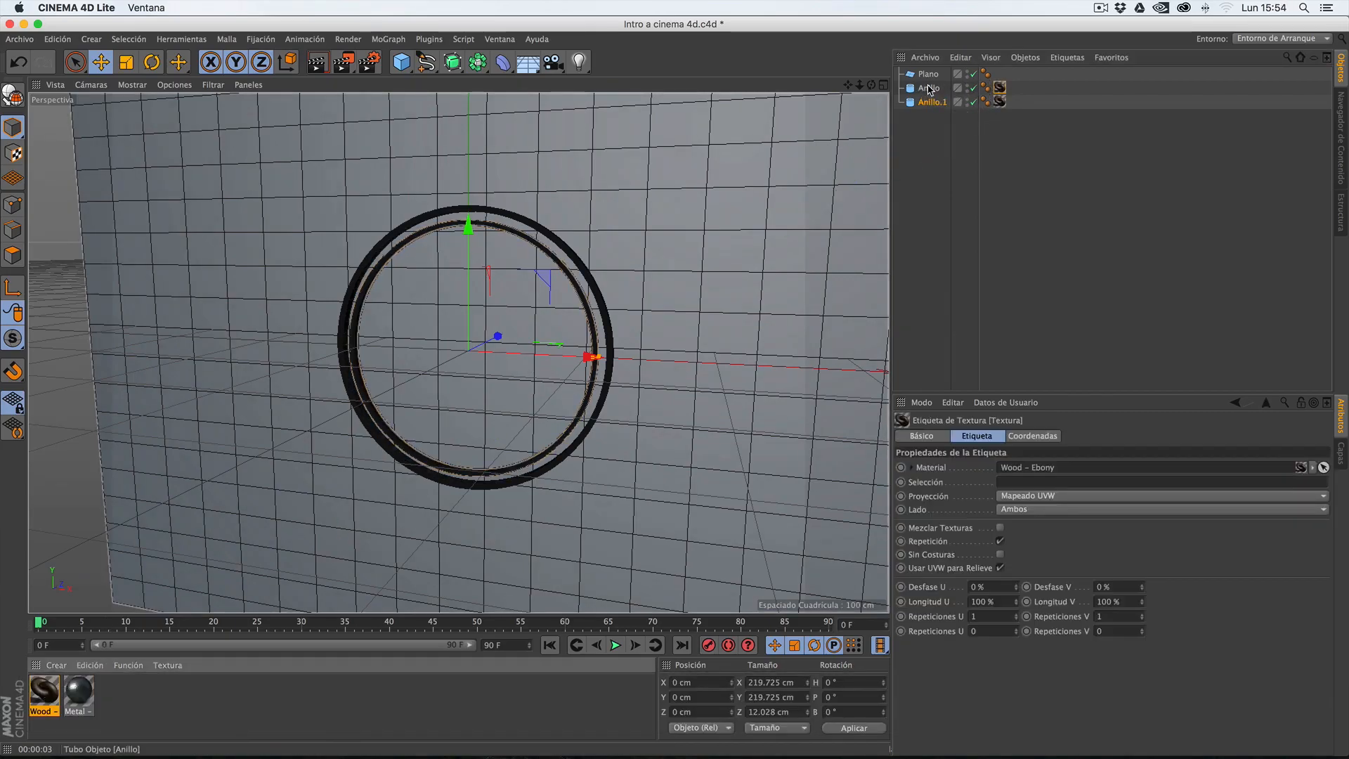
pyautogui.click(318, 63)
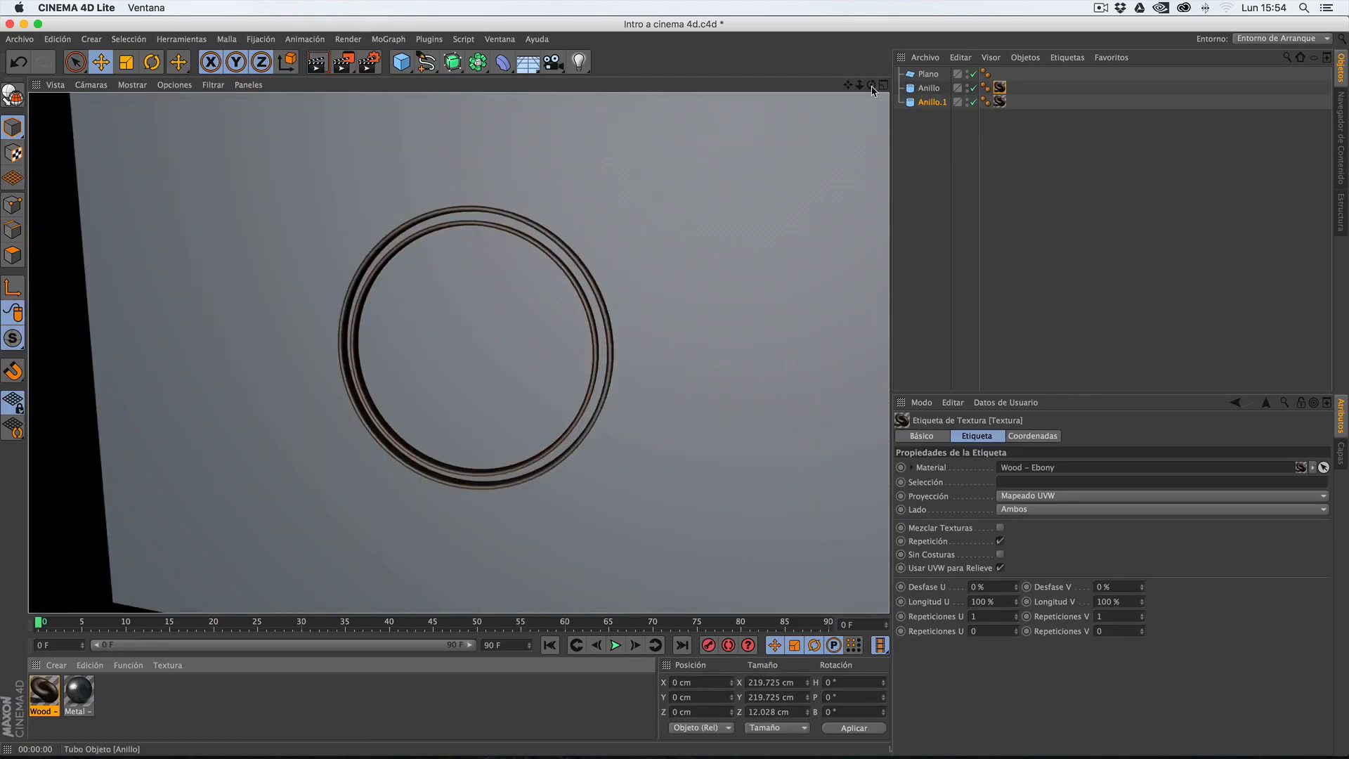
pyautogui.moveTo(871, 85)
pyautogui.mouseDown()
pyautogui.moveTo(758, 85)
pyautogui.moveTo(794, 101)
pyautogui.moveTo(869, 79)
pyautogui.moveTo(798, 94)
pyautogui.moveTo(852, 99)
pyautogui.moveTo(865, 83)
pyautogui.mouseUp()
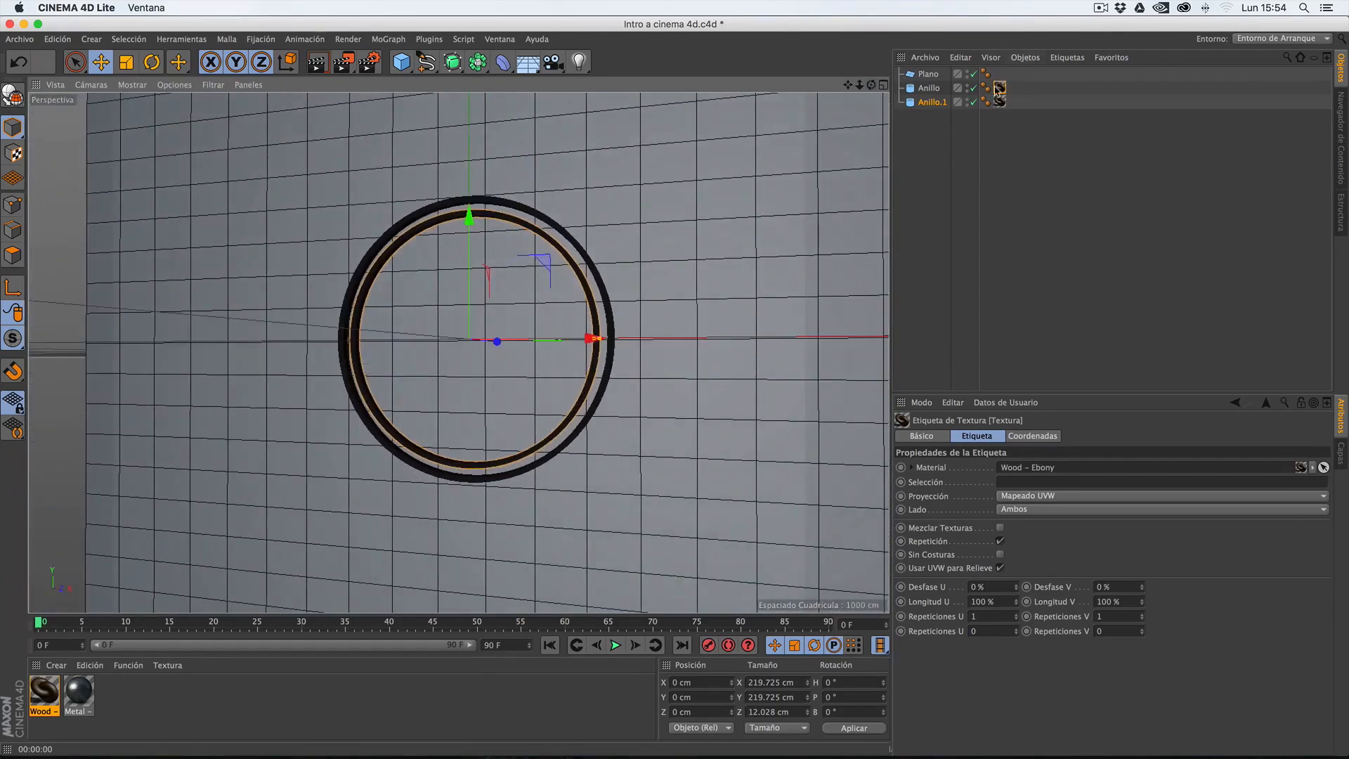
# - Remove the Wood – Ebony tags from both rings and delete the Metal – Corrugated Iron and Wood – Ebony materials from the scene
pyautogui.press('Delete')
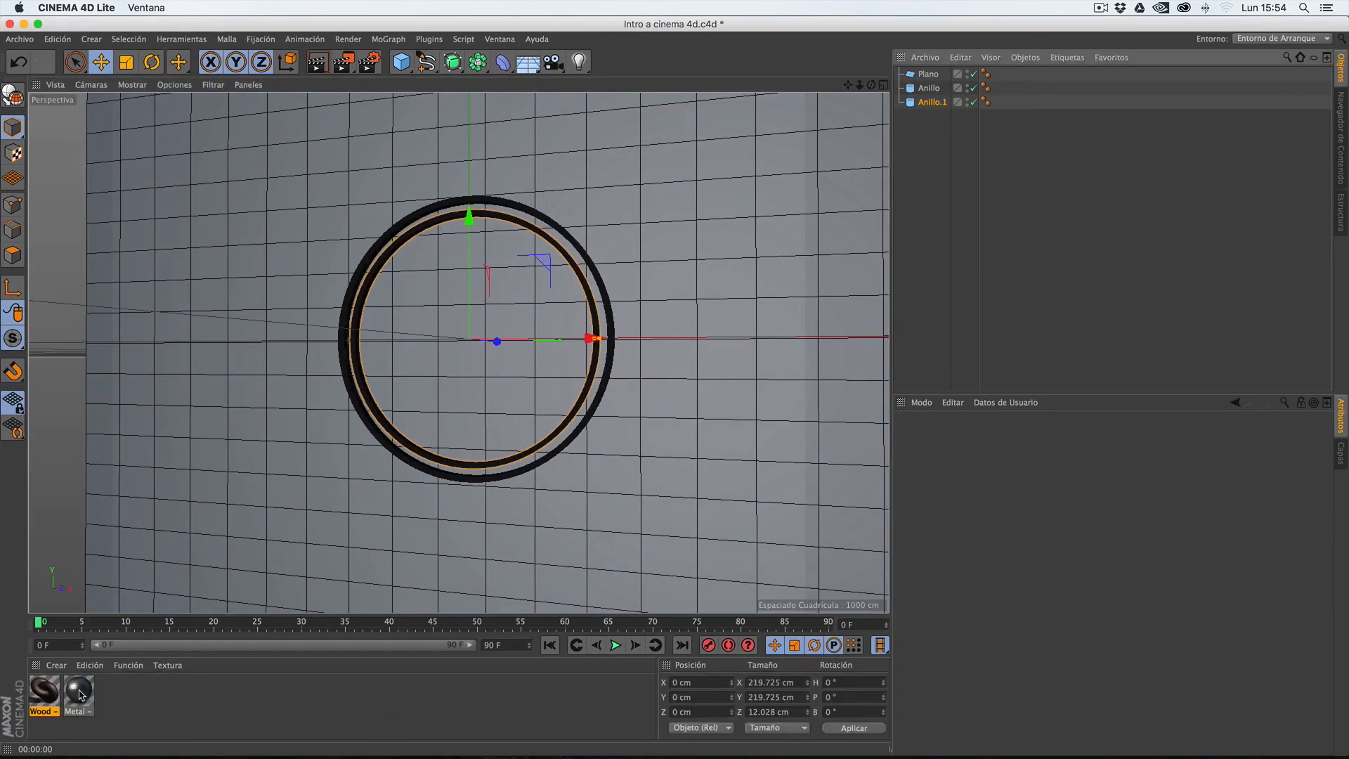
pyautogui.click(80, 692)
pyautogui.press('Delete')
pyautogui.press('super+z')
pyautogui.press('super+z')
pyautogui.press('super+z')
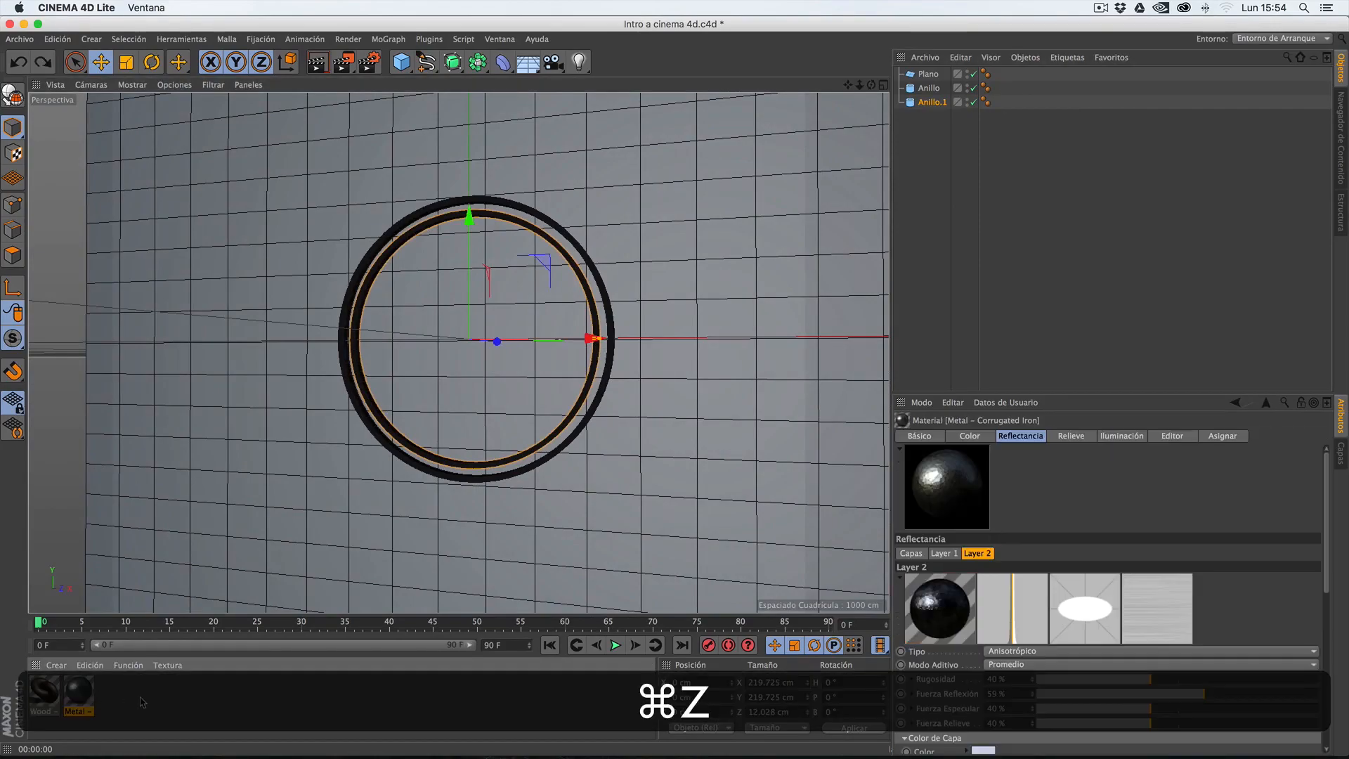
pyautogui.click(84, 694)
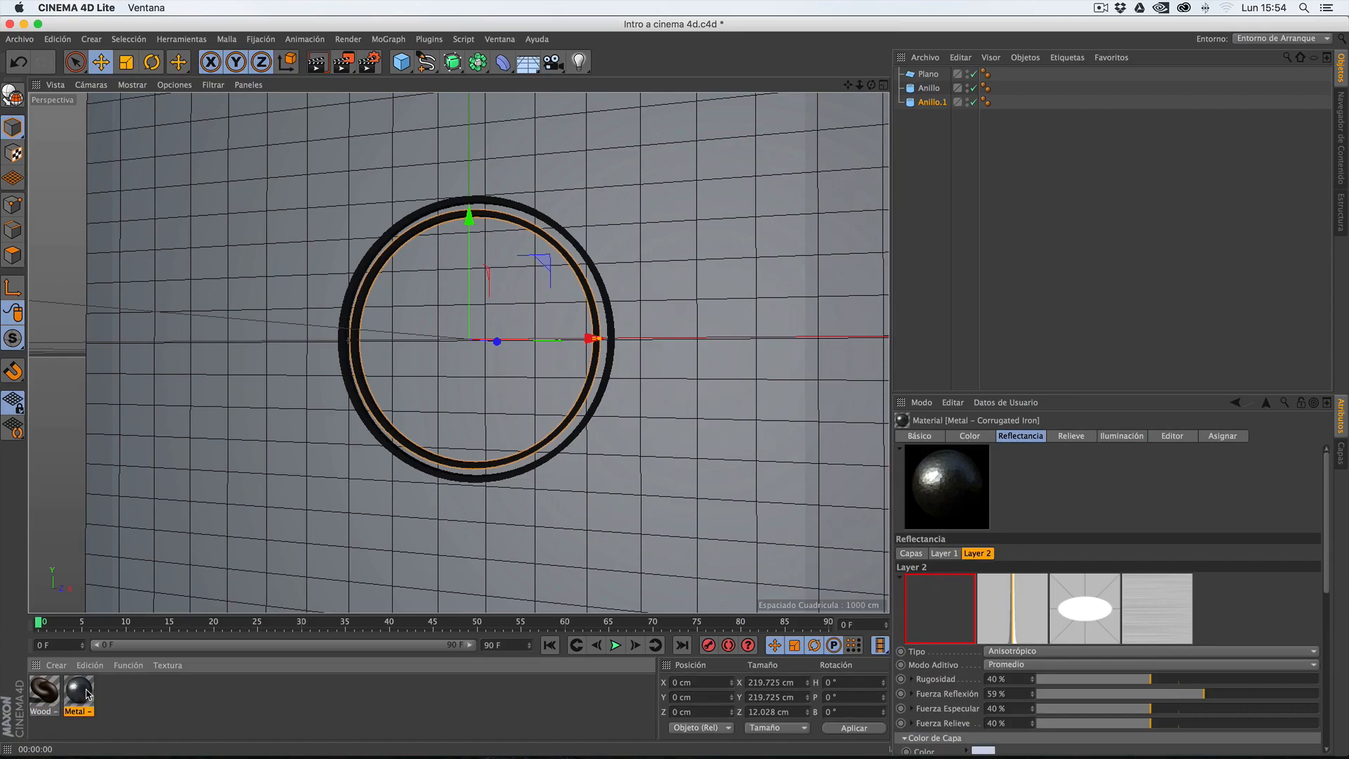
pyautogui.click(47, 692)
pyautogui.click(83, 694)
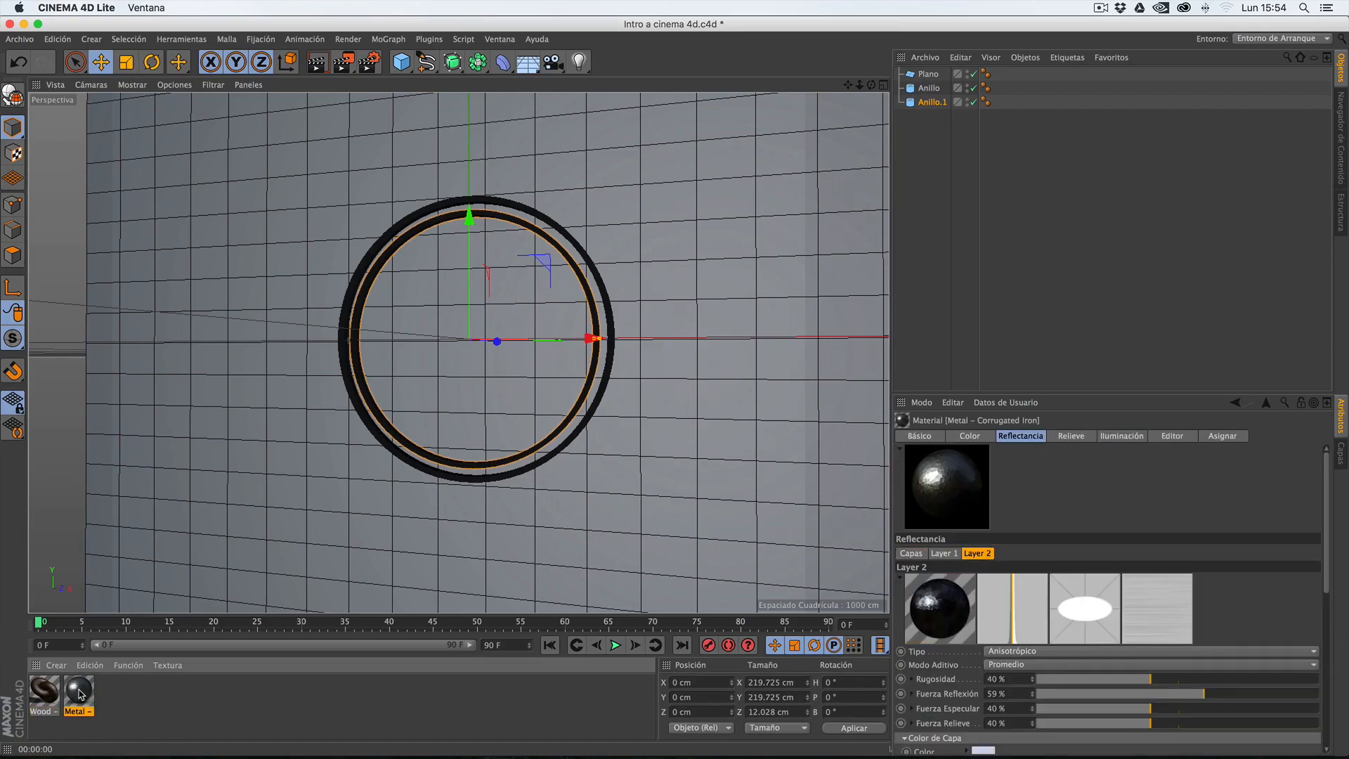
pyautogui.press('Delete')
pyautogui.click(57, 696)
pyautogui.press('Delete')
# - Create a new material and name it Blanquito
pyautogui.click(57, 665)
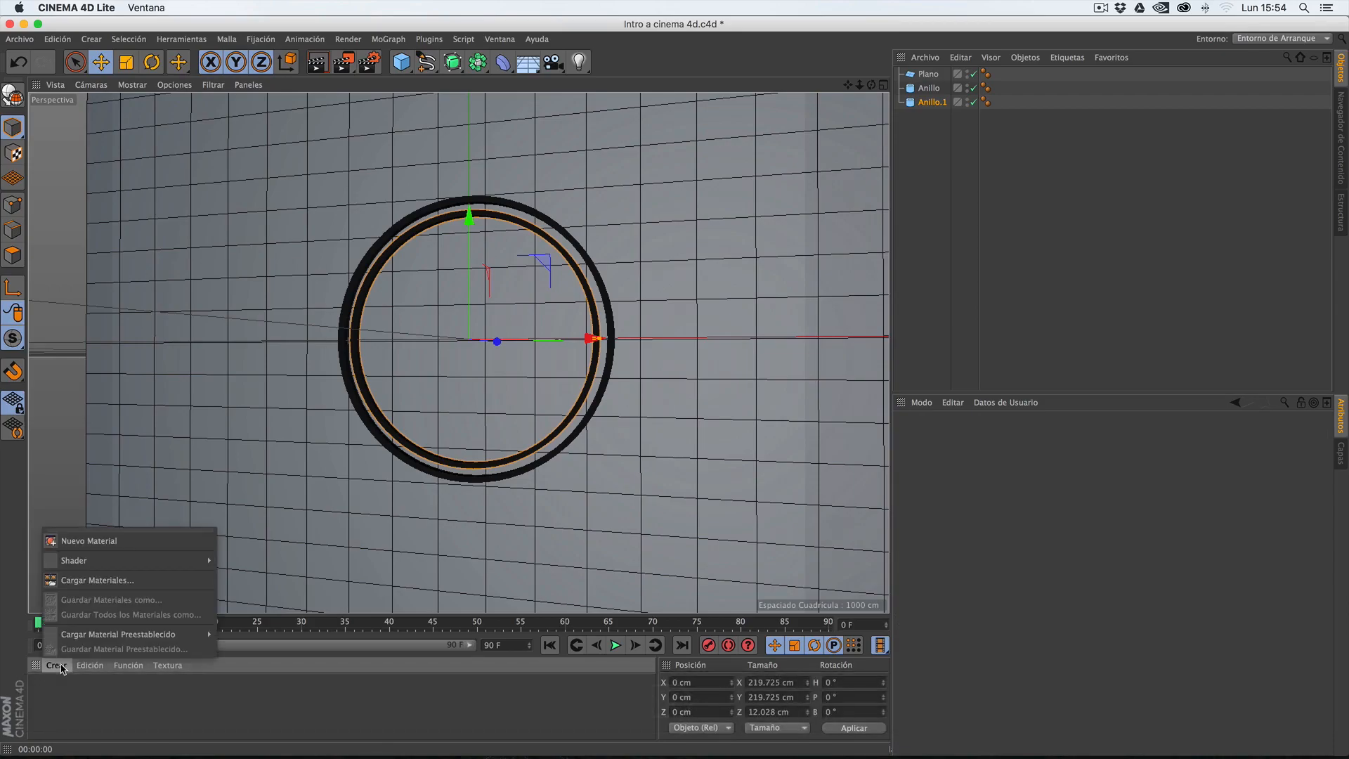
pyautogui.click(116, 546)
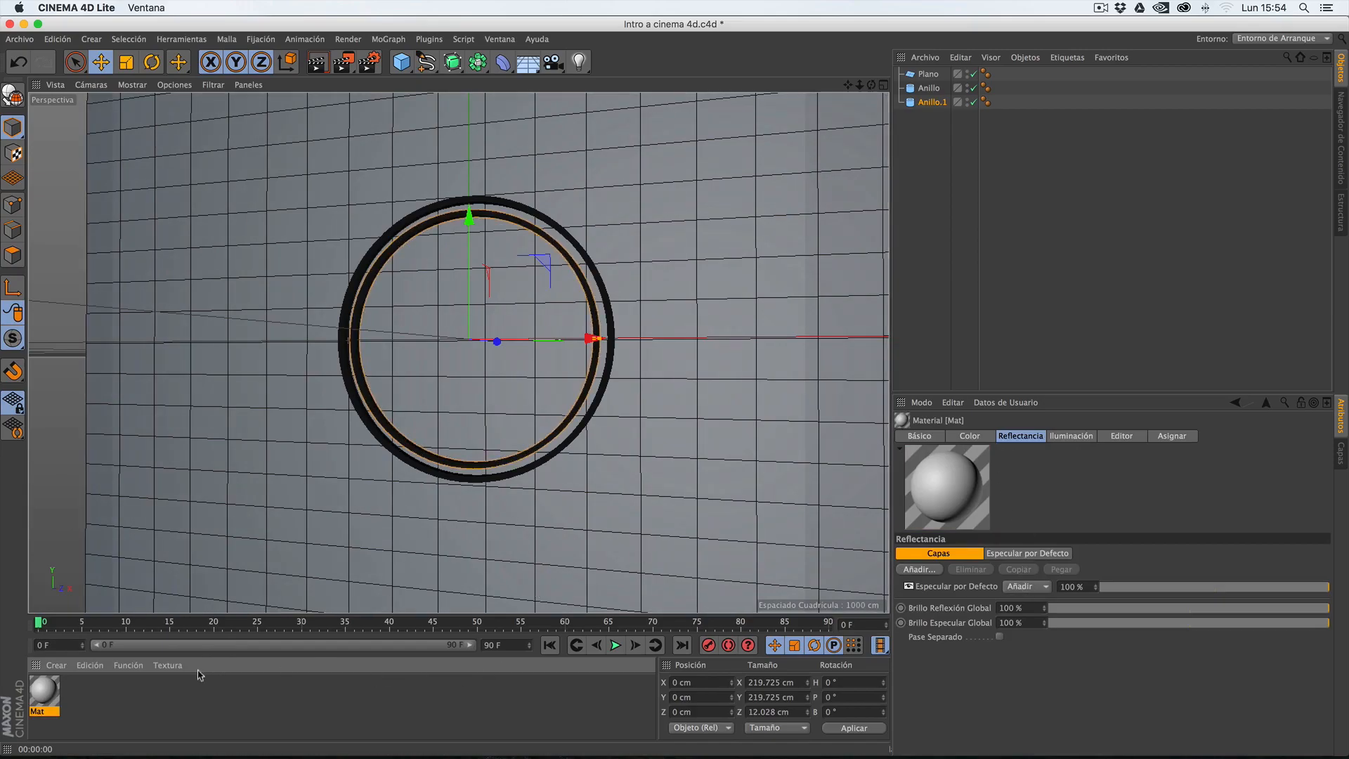
pyautogui.doubleClick(45, 694)
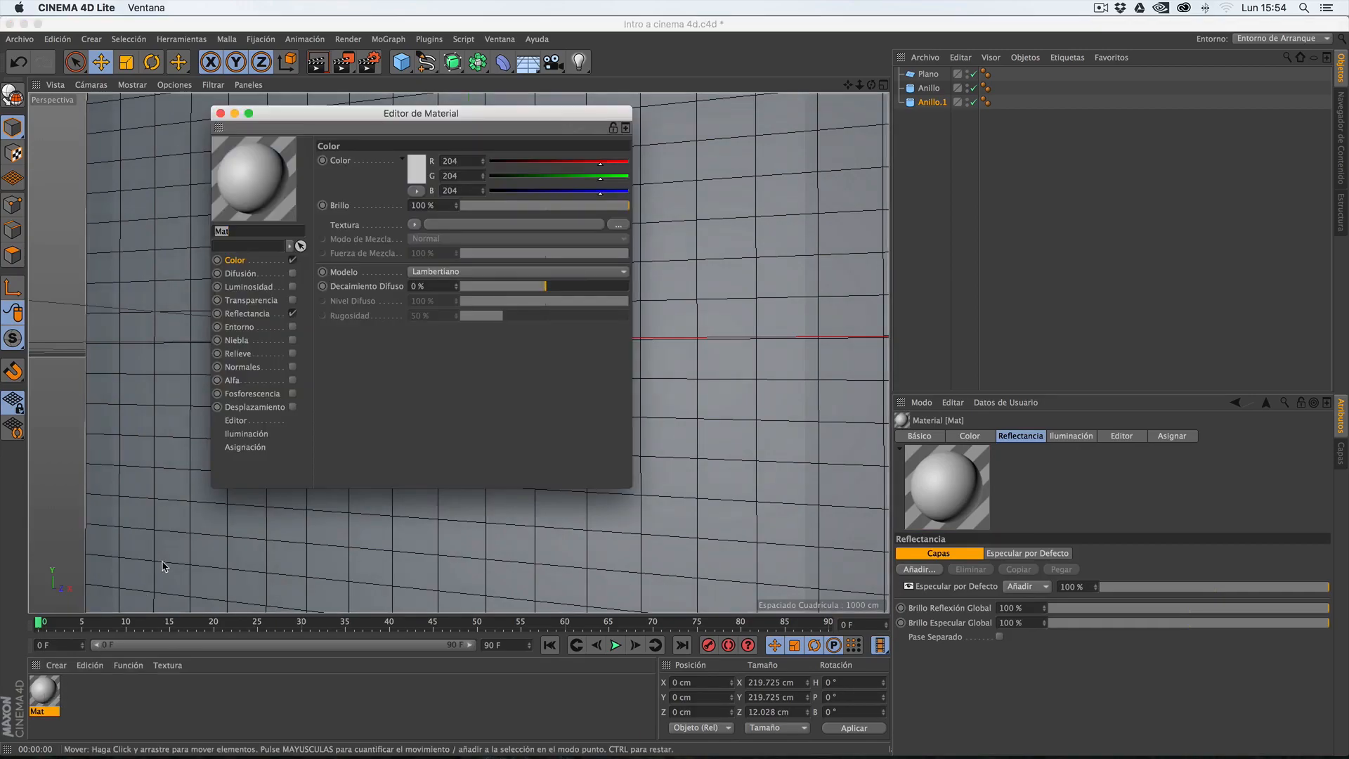
pyautogui.click(242, 262)
pyautogui.write('Blanquito')
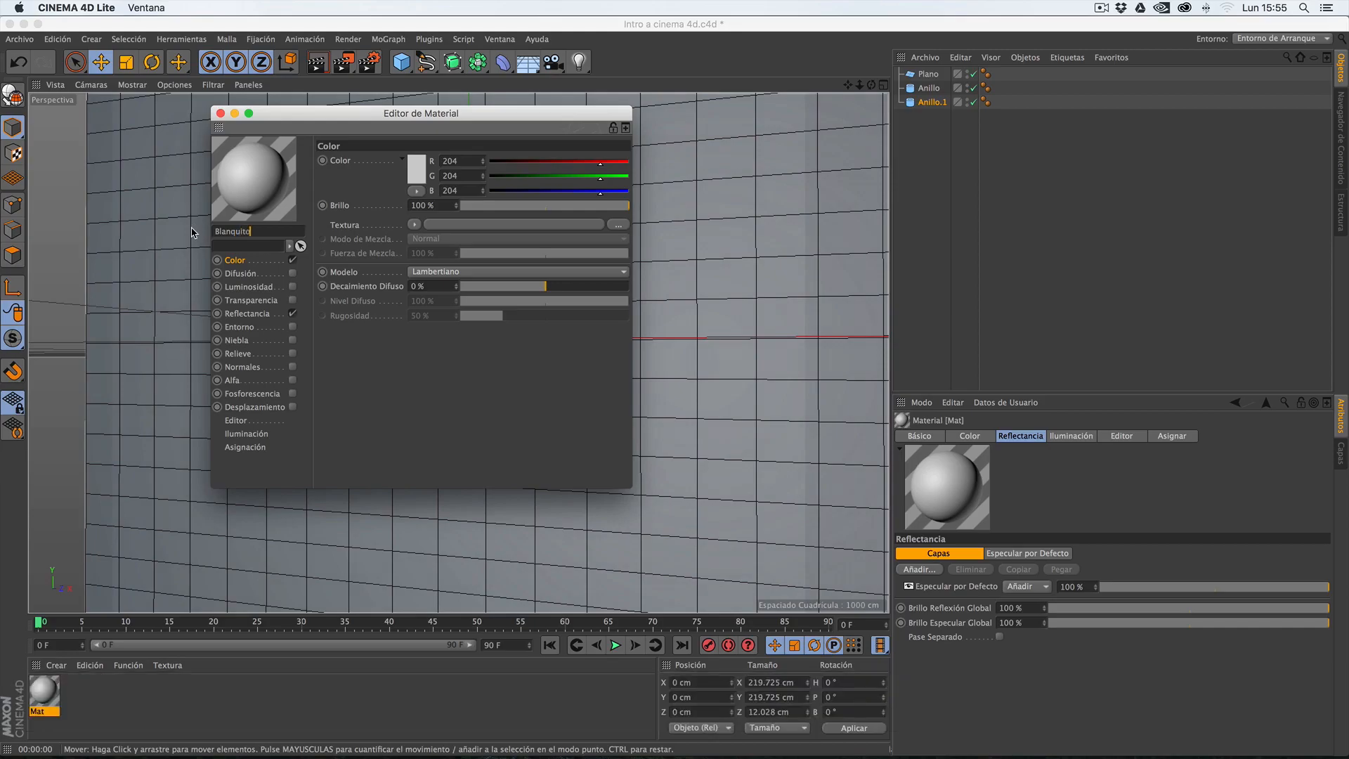
# - Set Blanquito's color to an almost pure white (R 250, G 246, B 246) and its Brillo to 68%
pyautogui.click(240, 263)
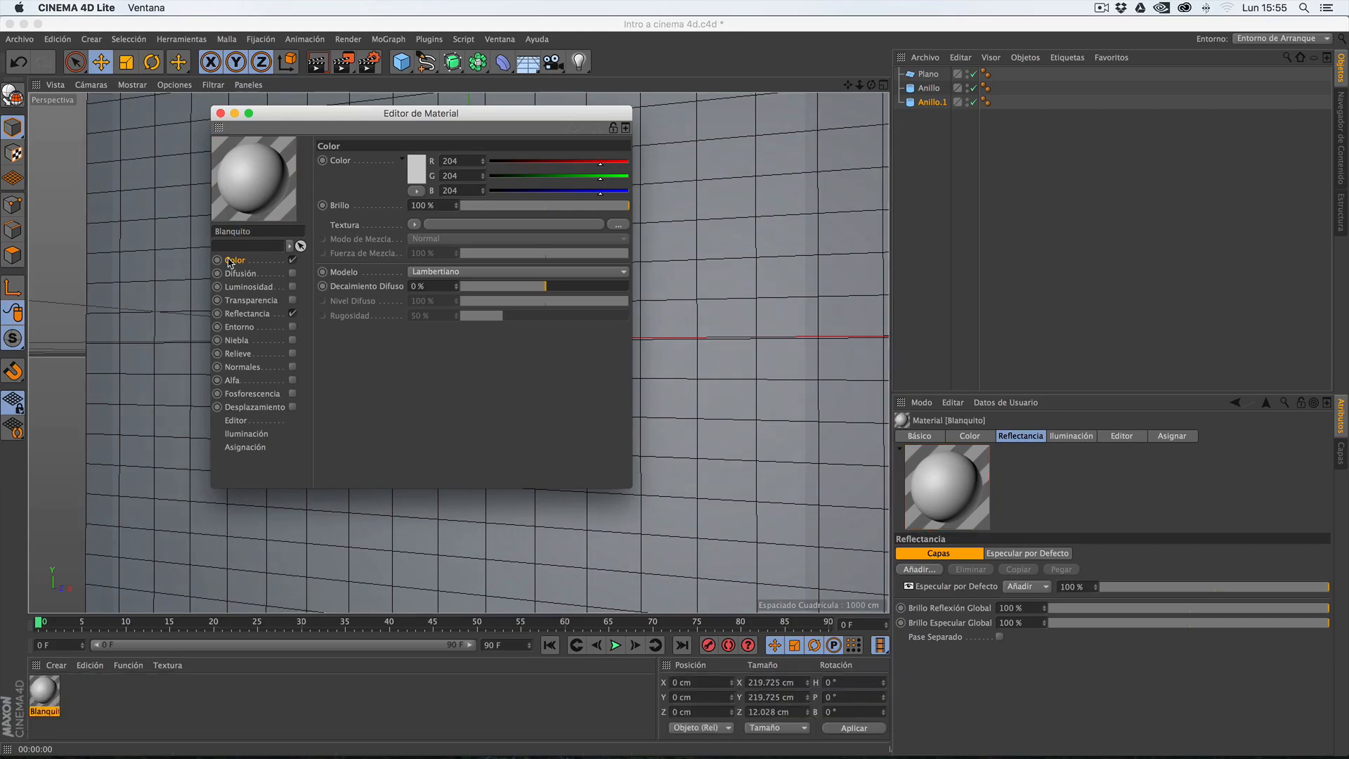
pyautogui.click(414, 174)
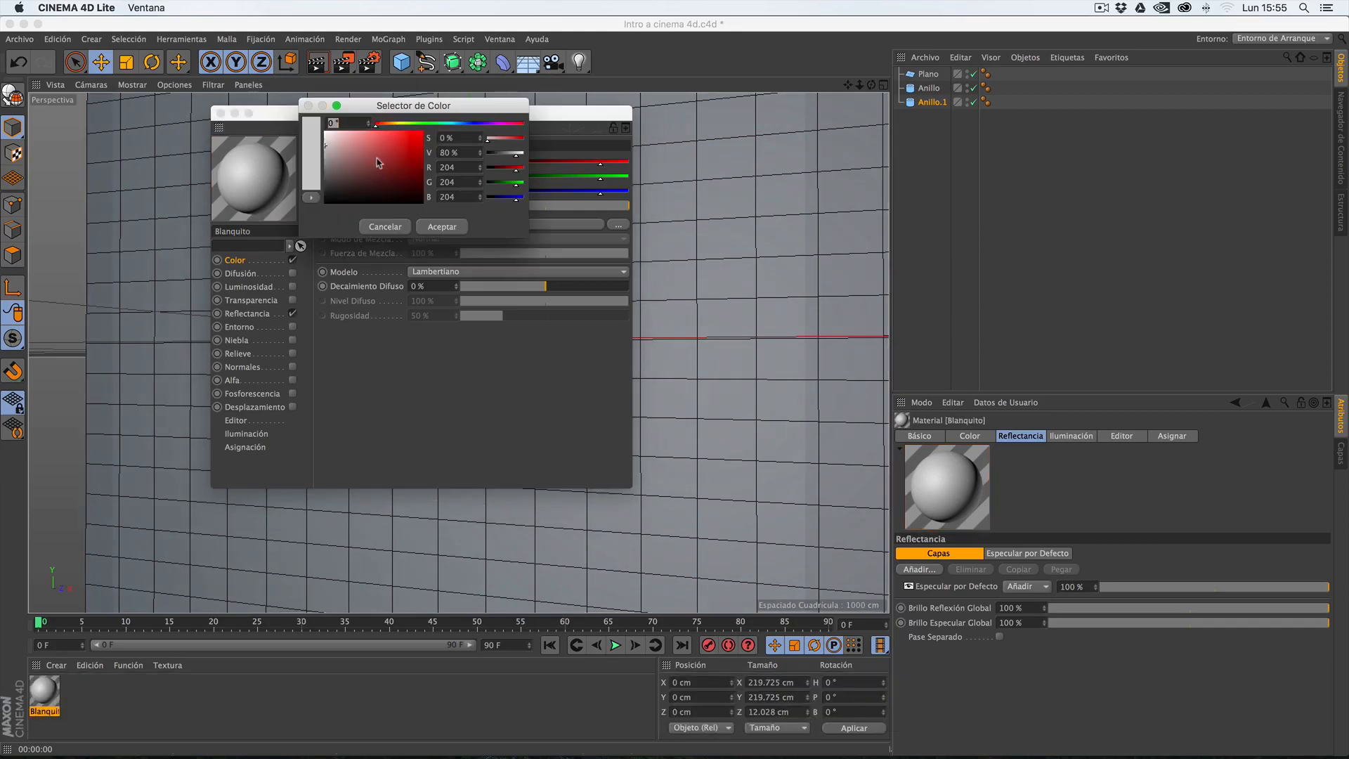
pyautogui.moveTo(326, 145); pyautogui.dragTo(327, 135)
pyautogui.click(442, 227)
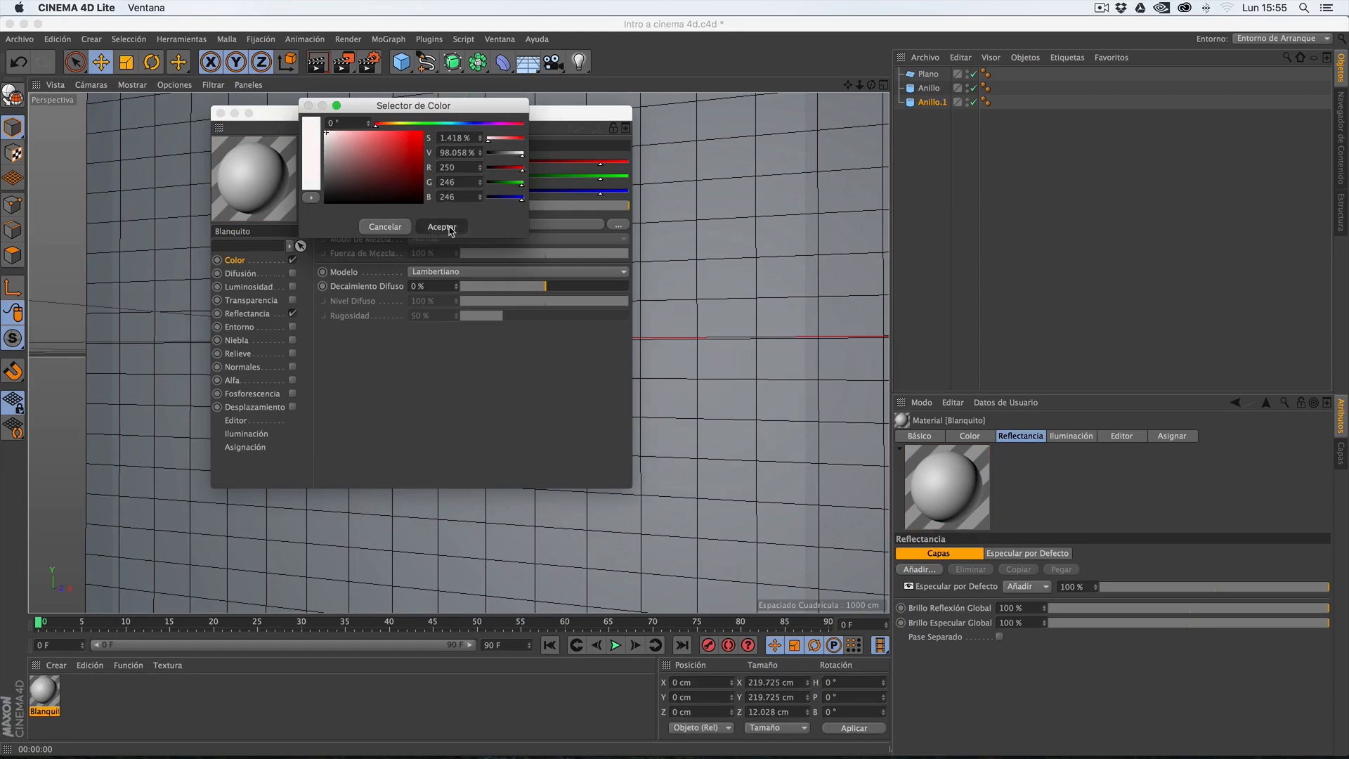
pyautogui.click(418, 168)
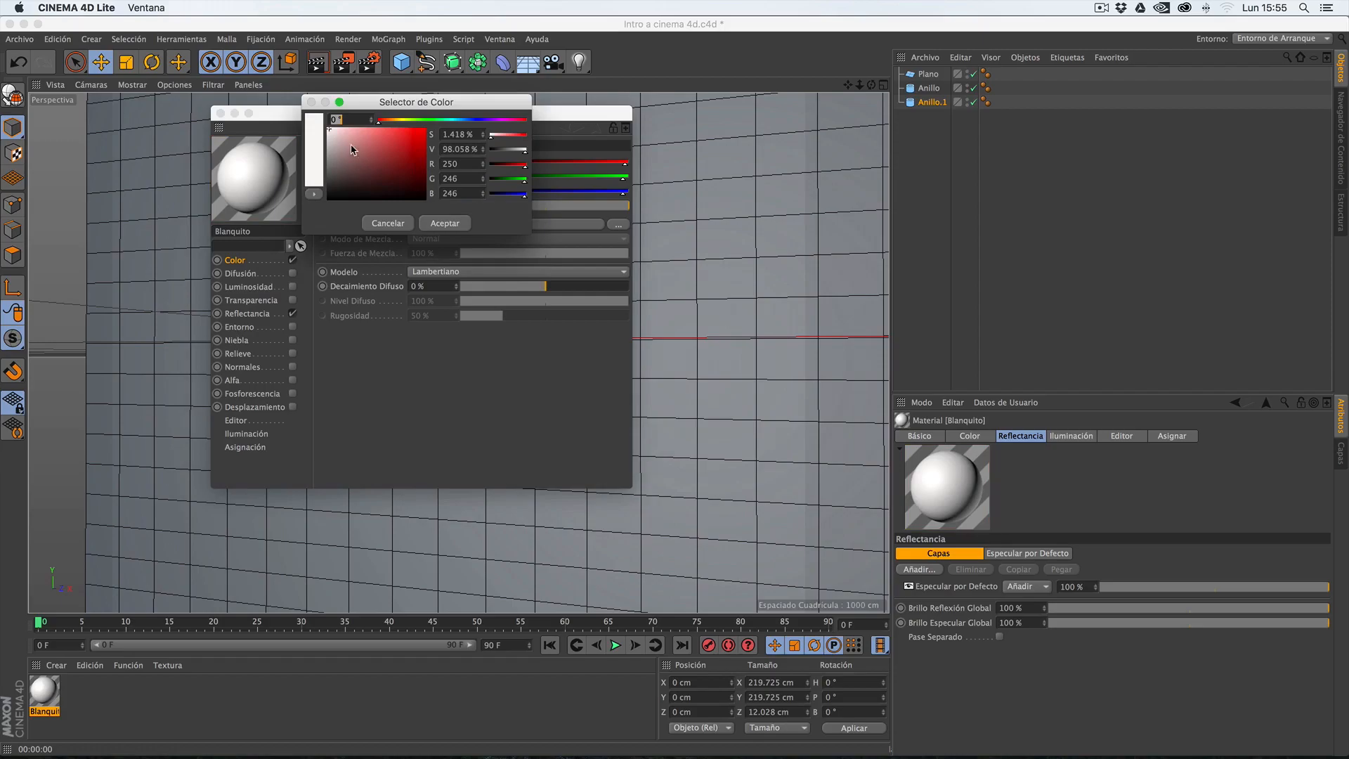
pyautogui.click(424, 223)
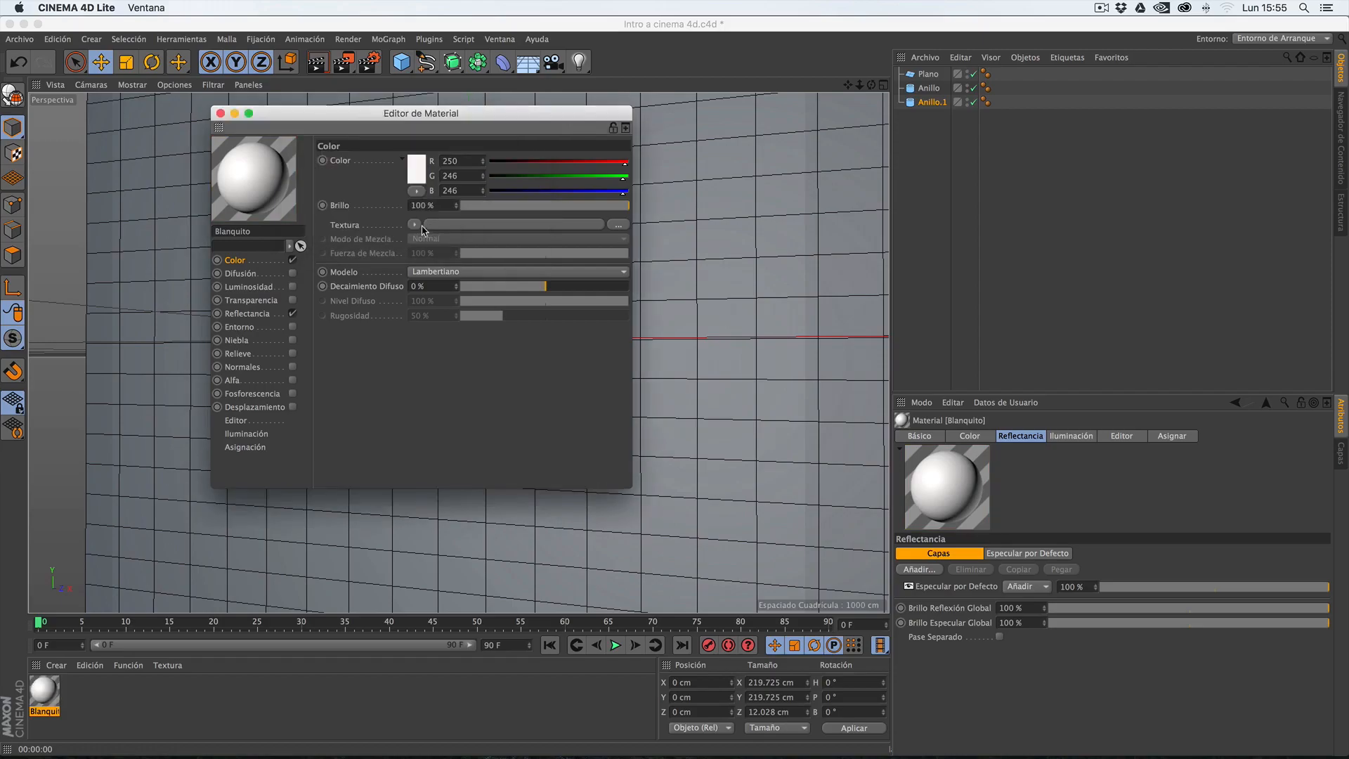
pyautogui.moveTo(614, 215); pyautogui.dragTo(576, 208)
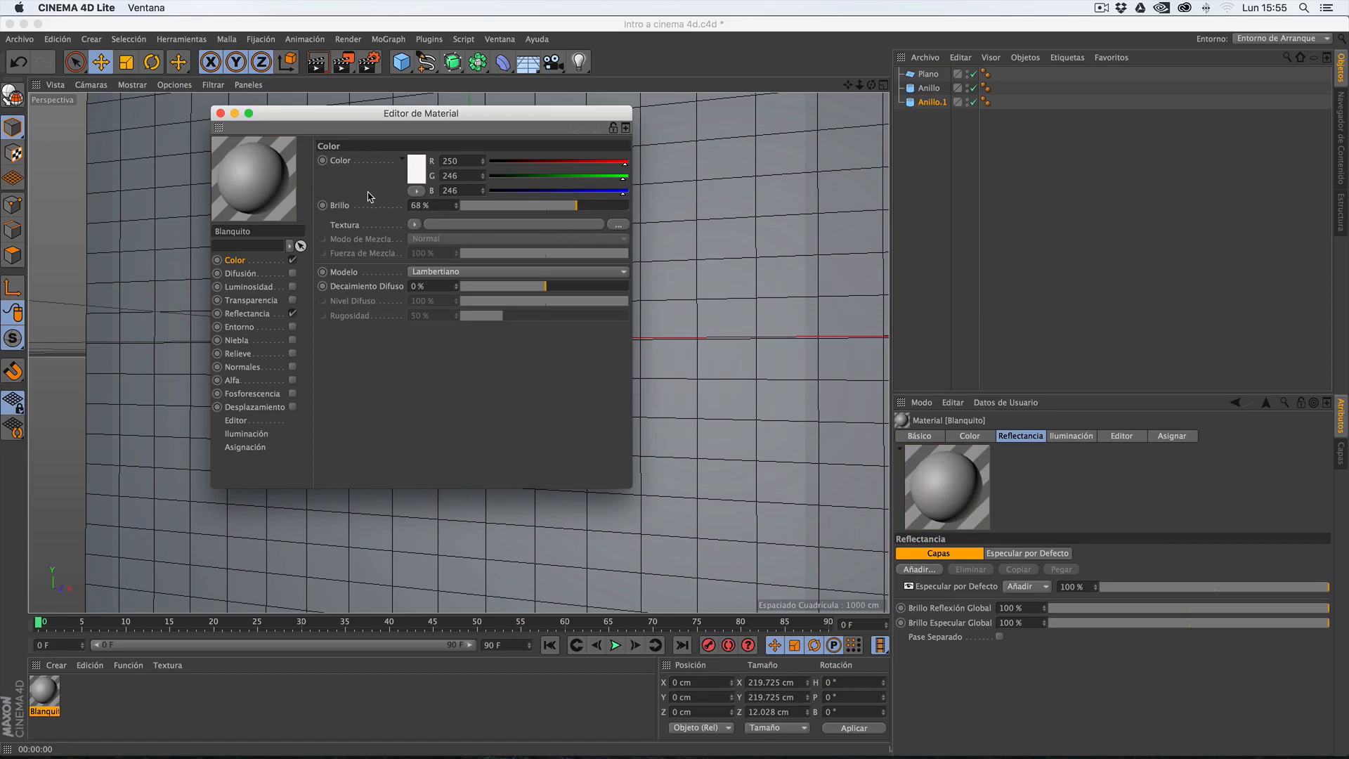
# - In Blanquito's default specular layer, set Ancho to 32%, Decaimiento to 2% and Fuerza Especular to 60%
pyautogui.click(247, 315)
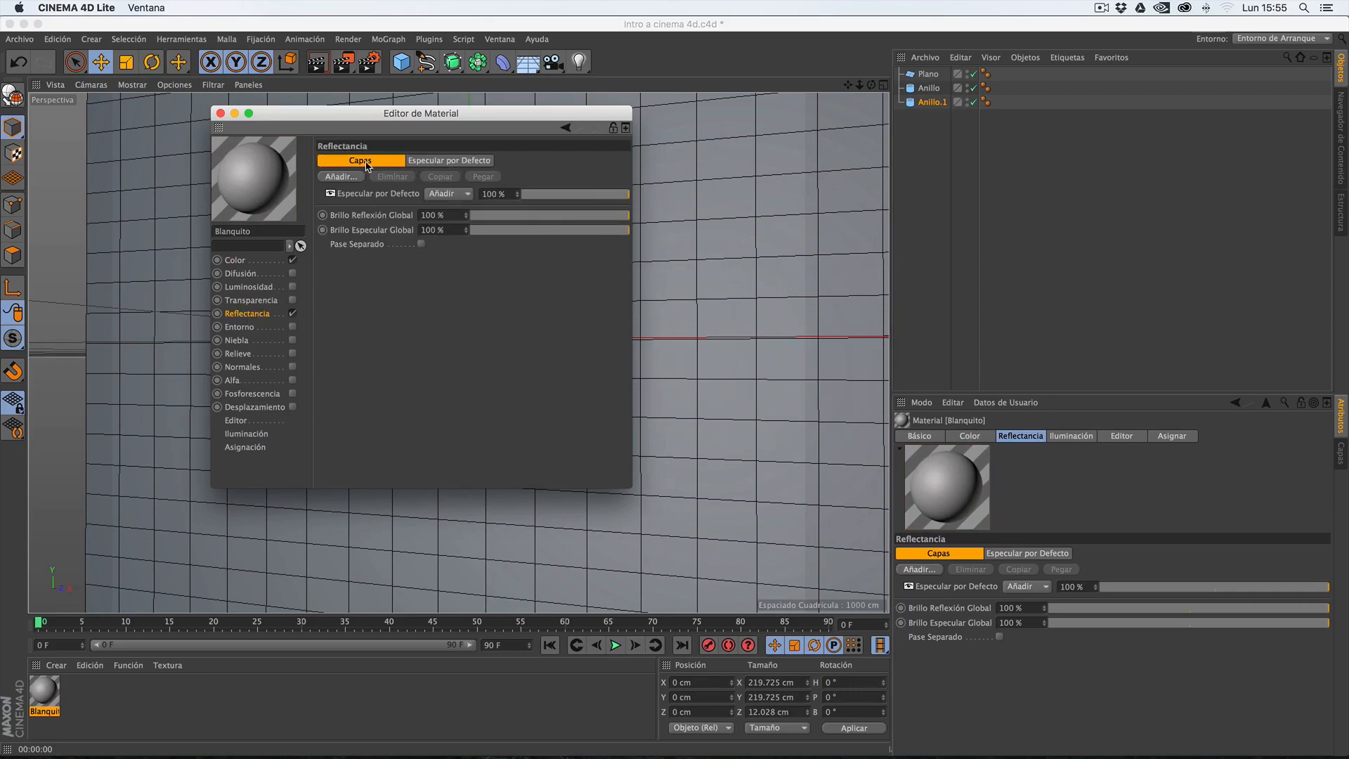
pyautogui.click(431, 162)
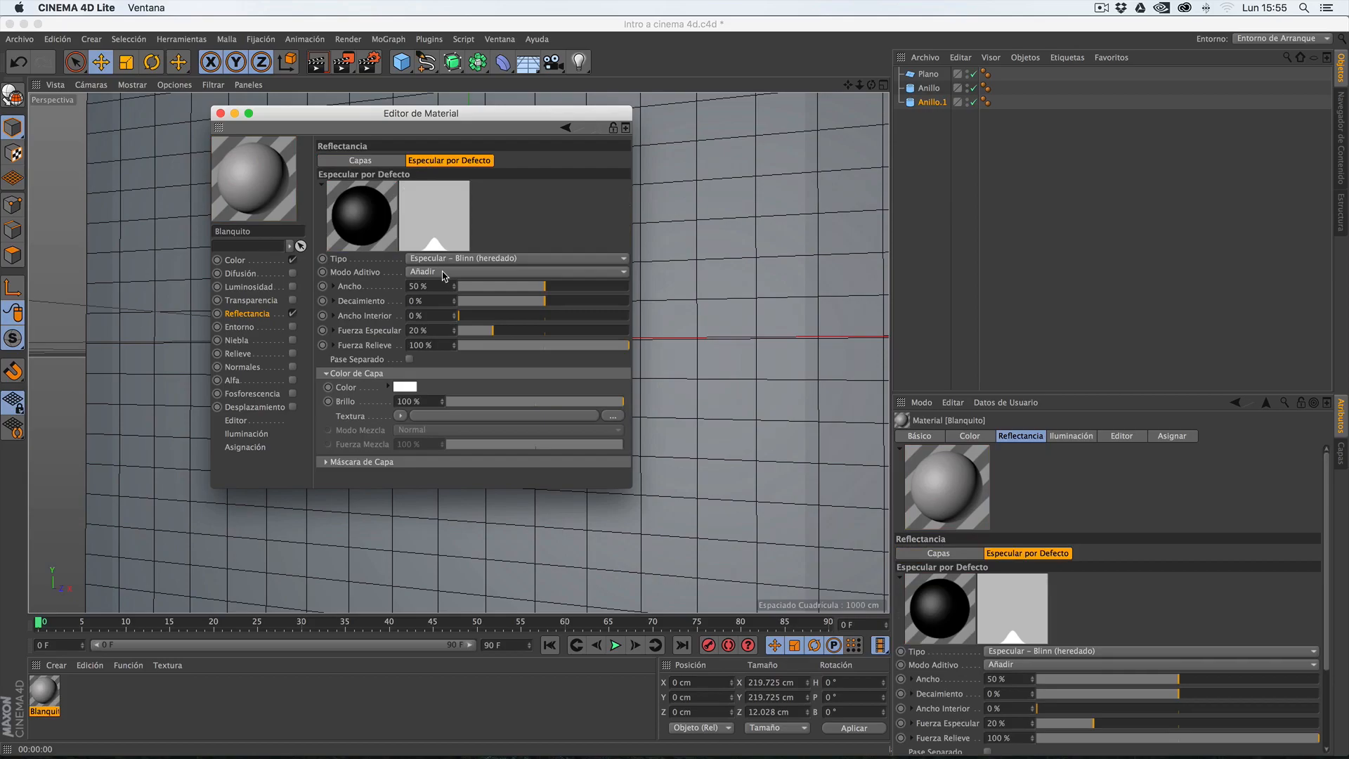
pyautogui.moveTo(493, 331); pyautogui.dragTo(598, 332)
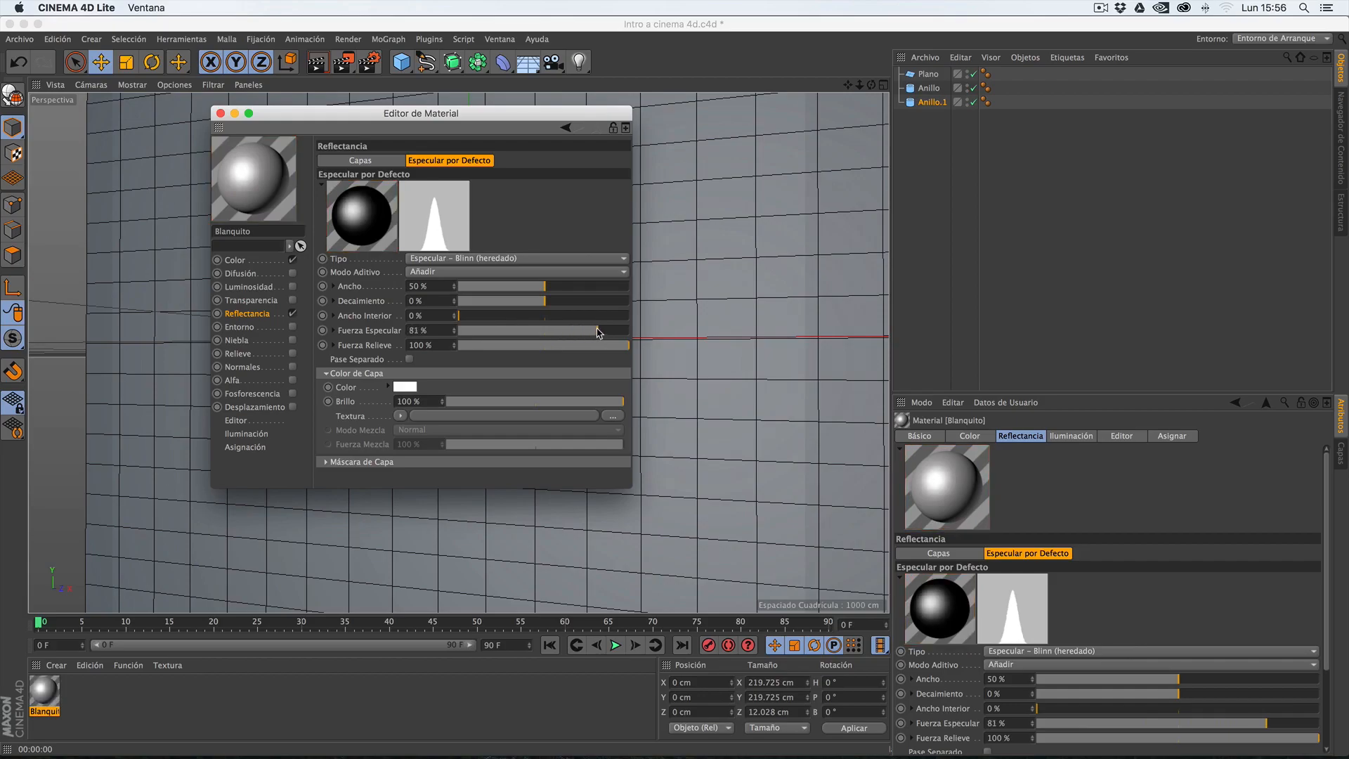
pyautogui.moveTo(558, 287); pyautogui.dragTo(512, 286)
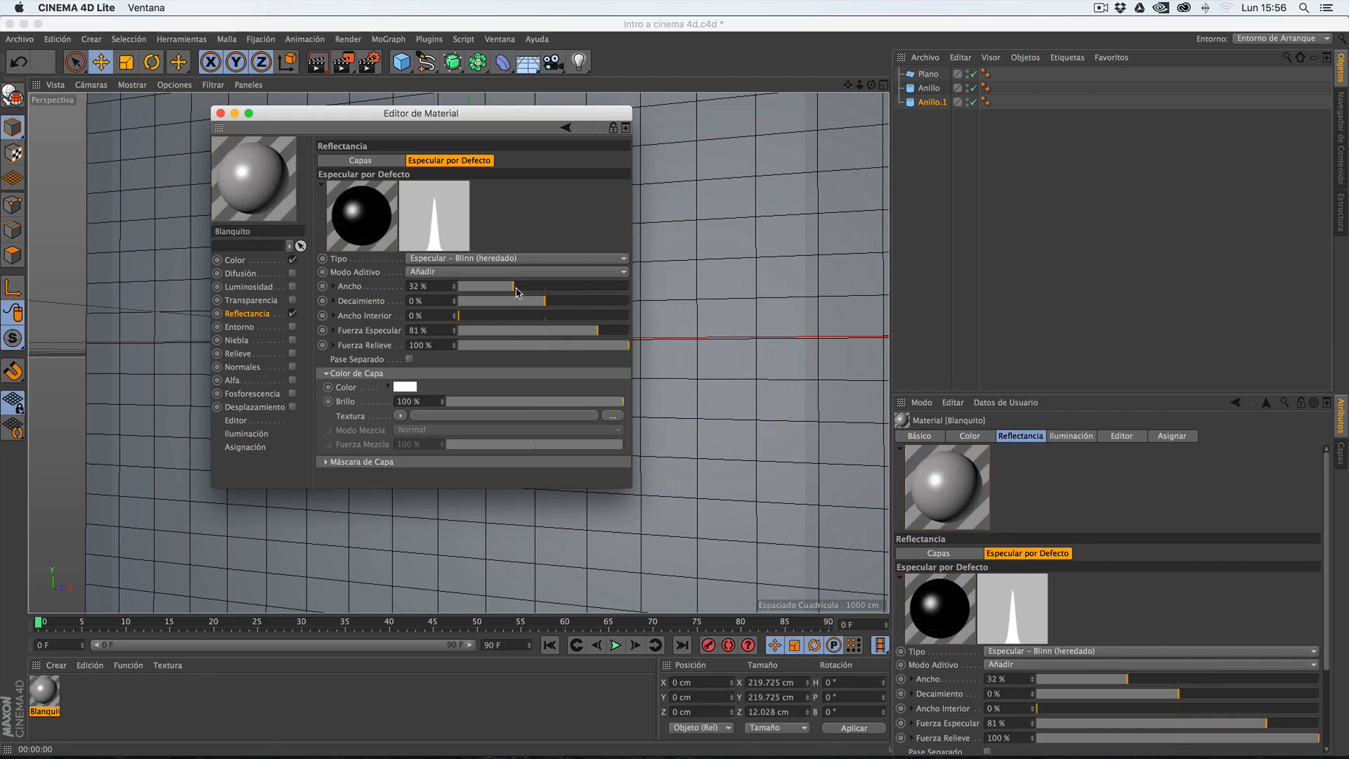
pyautogui.moveTo(520, 303)
pyautogui.mouseDown()
pyautogui.moveTo(561, 304)
pyautogui.moveTo(546, 306)
pyautogui.mouseUp()
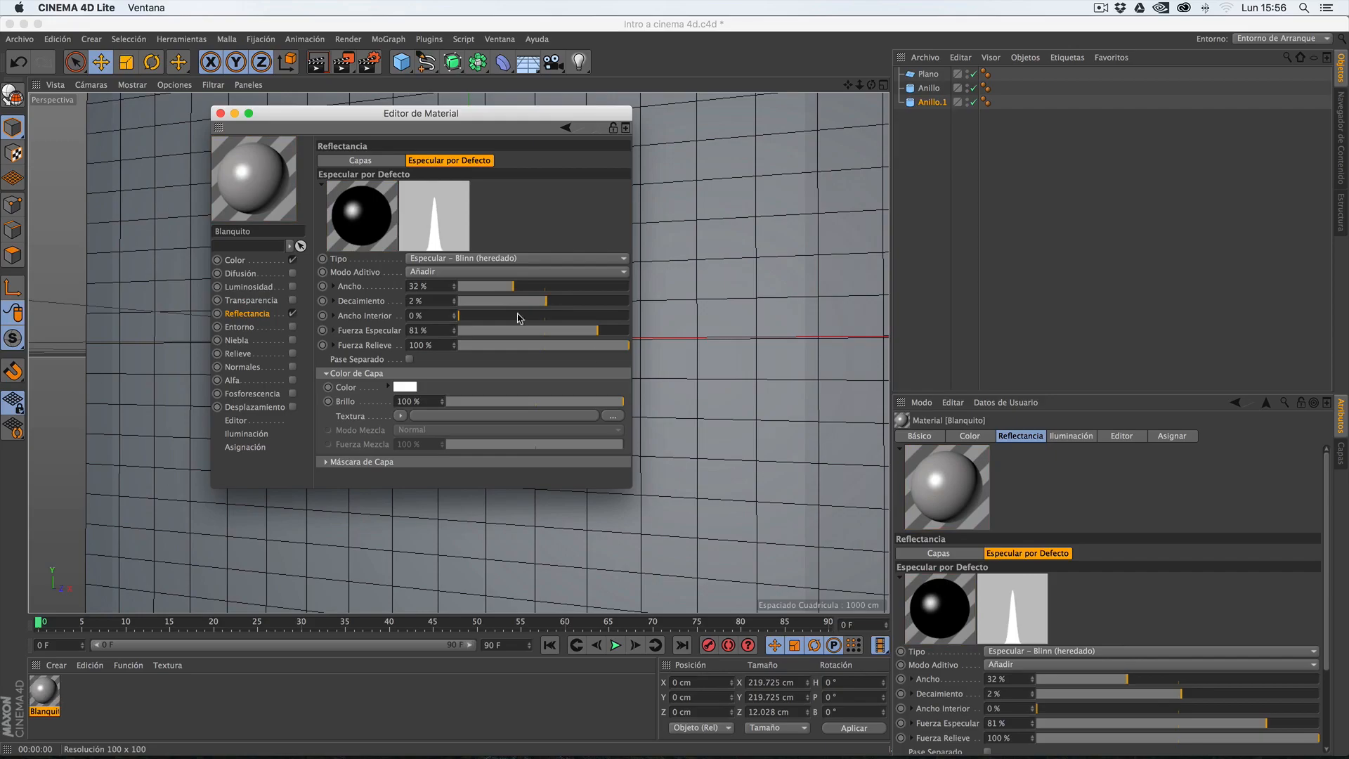
pyautogui.moveTo(597, 330); pyautogui.dragTo(562, 333)
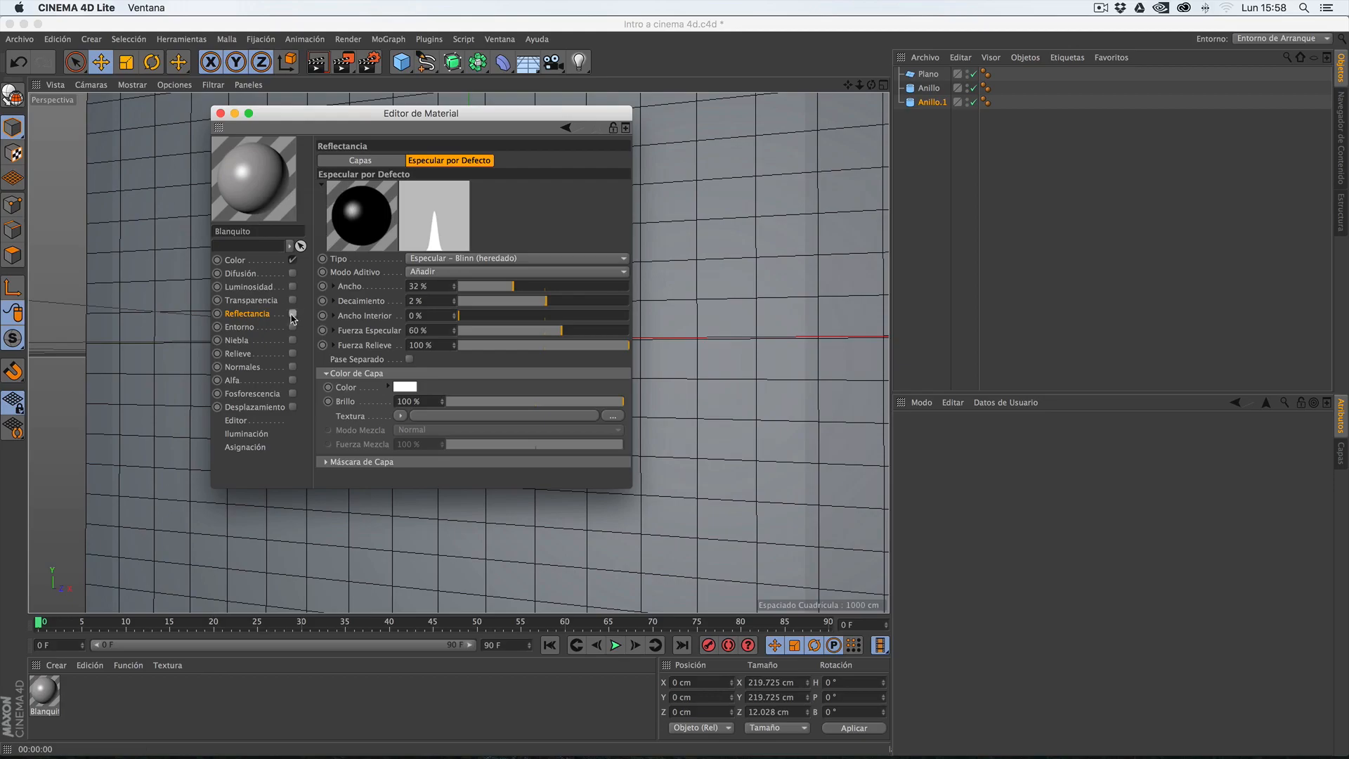
# - Disable Blanquito's Reflectancia and enable Entorno with a Canal Luminoso texture at 22% Fuerza de Mezcla
pyautogui.click(293, 327)
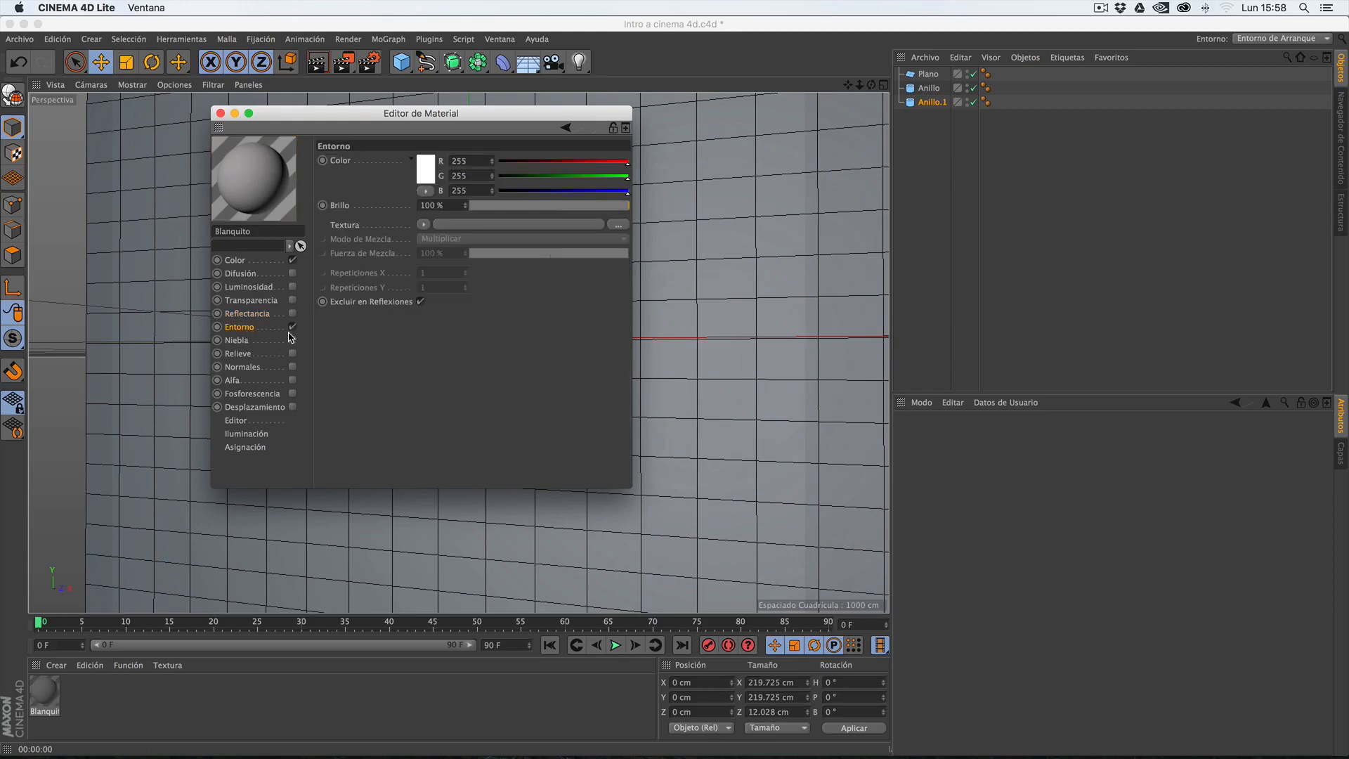
pyautogui.click(424, 225)
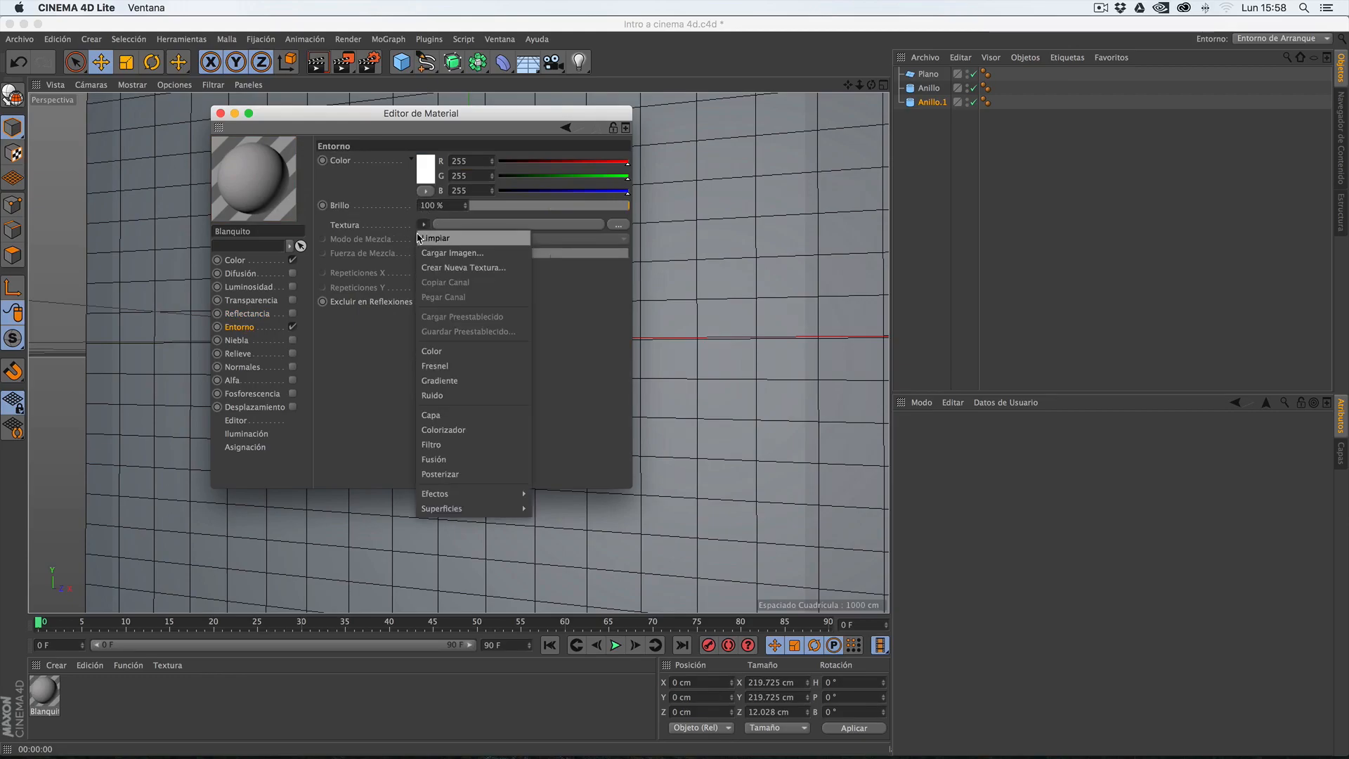
pyautogui.moveTo(433, 496)
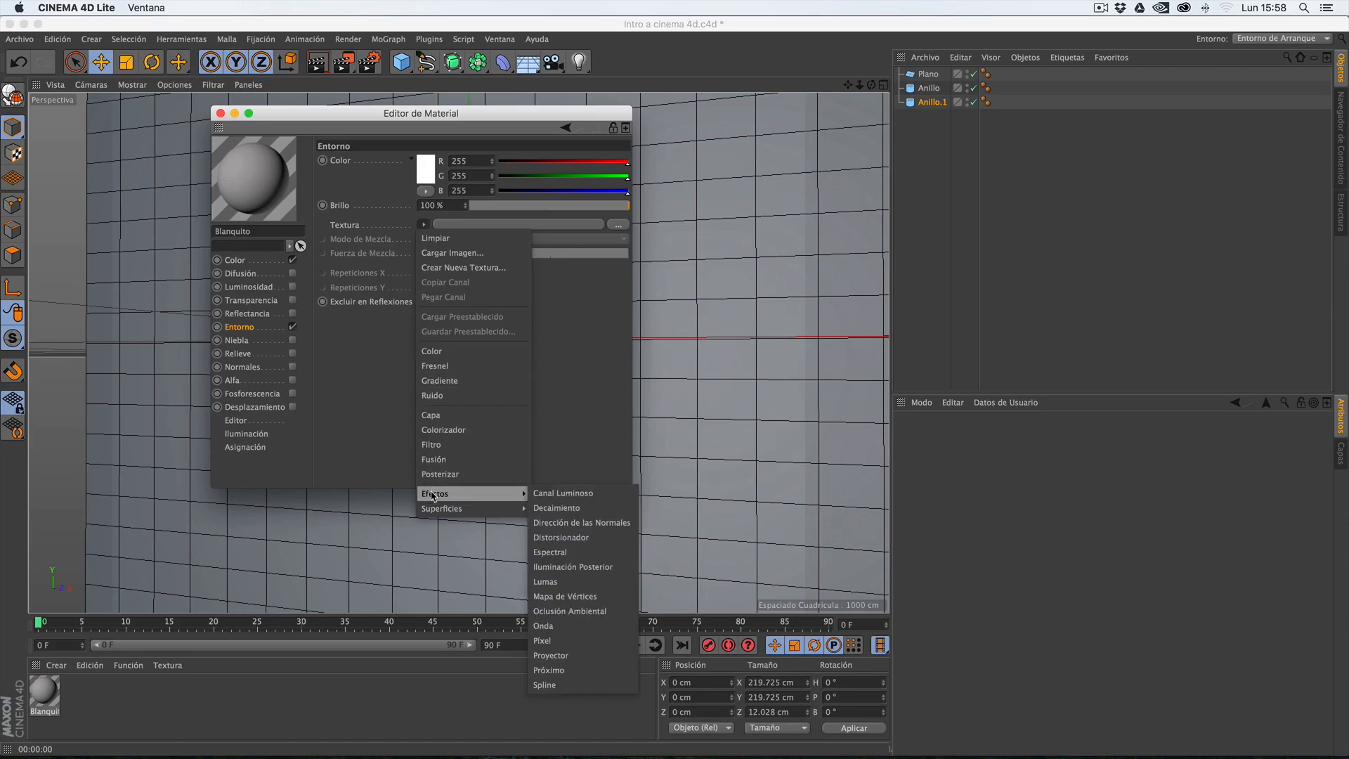
pyautogui.click(551, 496)
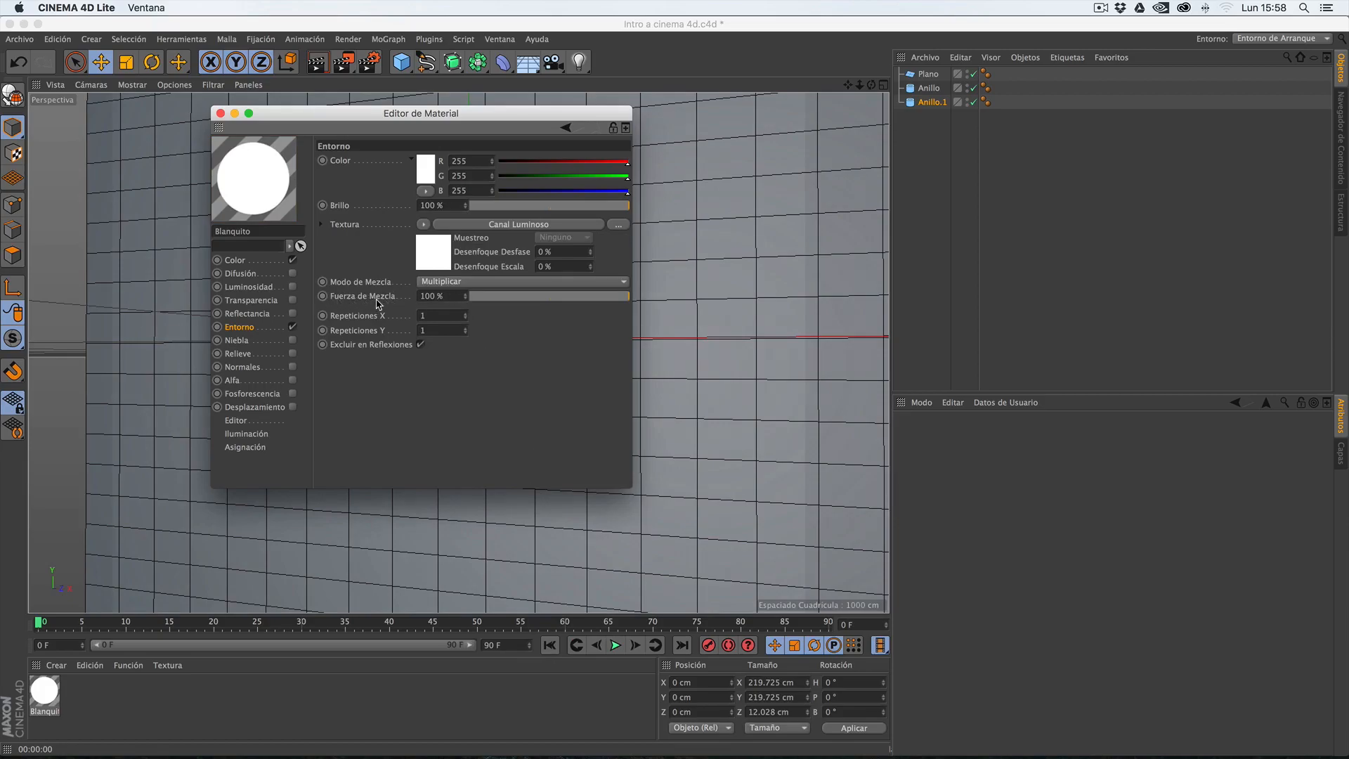
pyautogui.click(587, 298)
pyautogui.moveTo(587, 301); pyautogui.dragTo(498, 297)
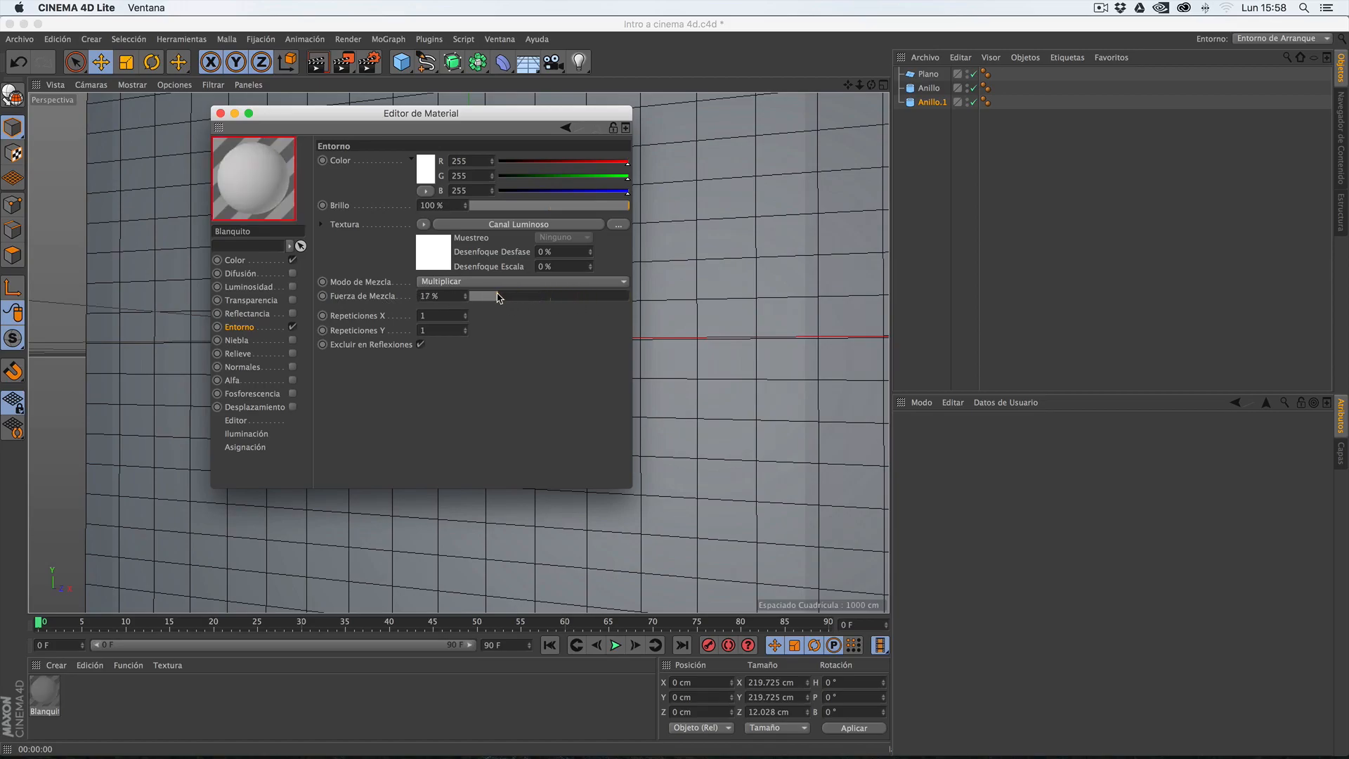
pyautogui.moveTo(498, 298); pyautogui.dragTo(506, 295)
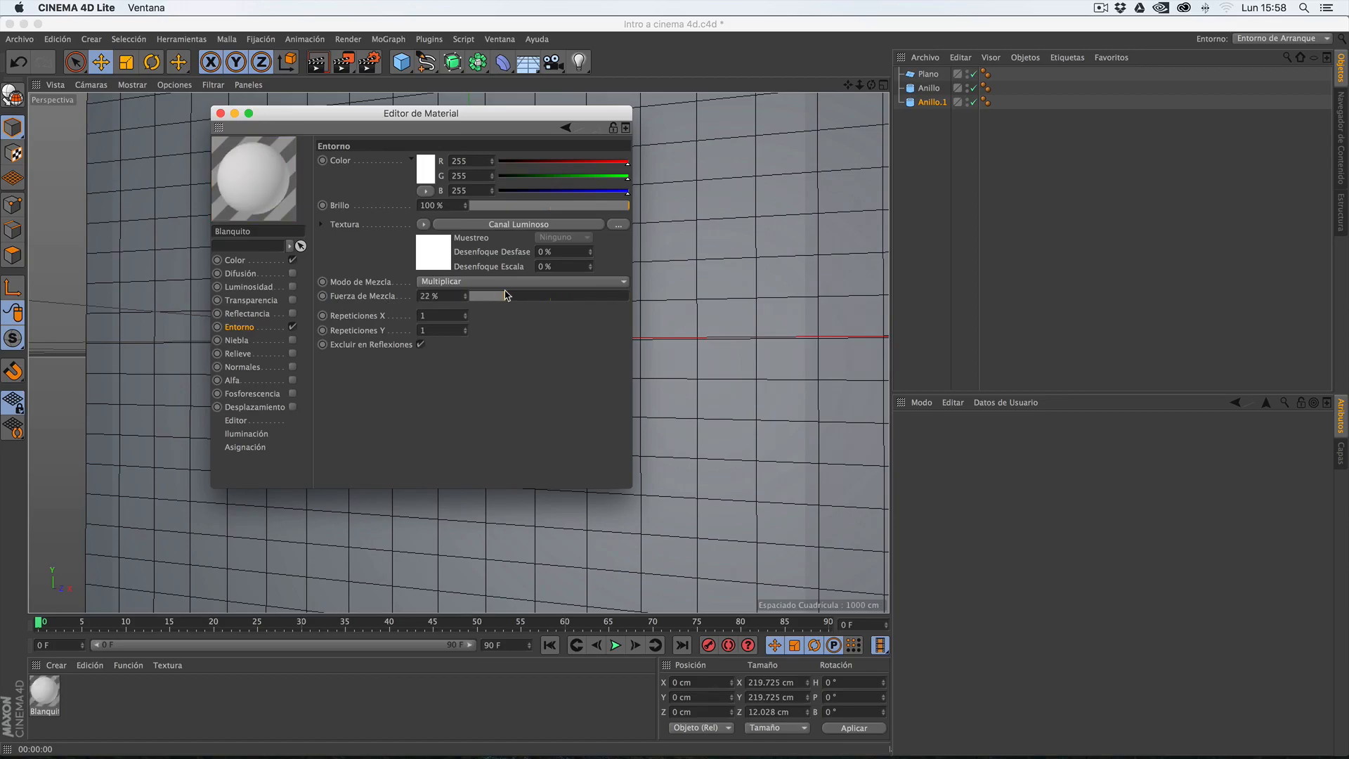
# - Set Blanquito's color Brillo to 89% and Decaimiento Difuso to 3%, and close the material editor
pyautogui.click(258, 263)
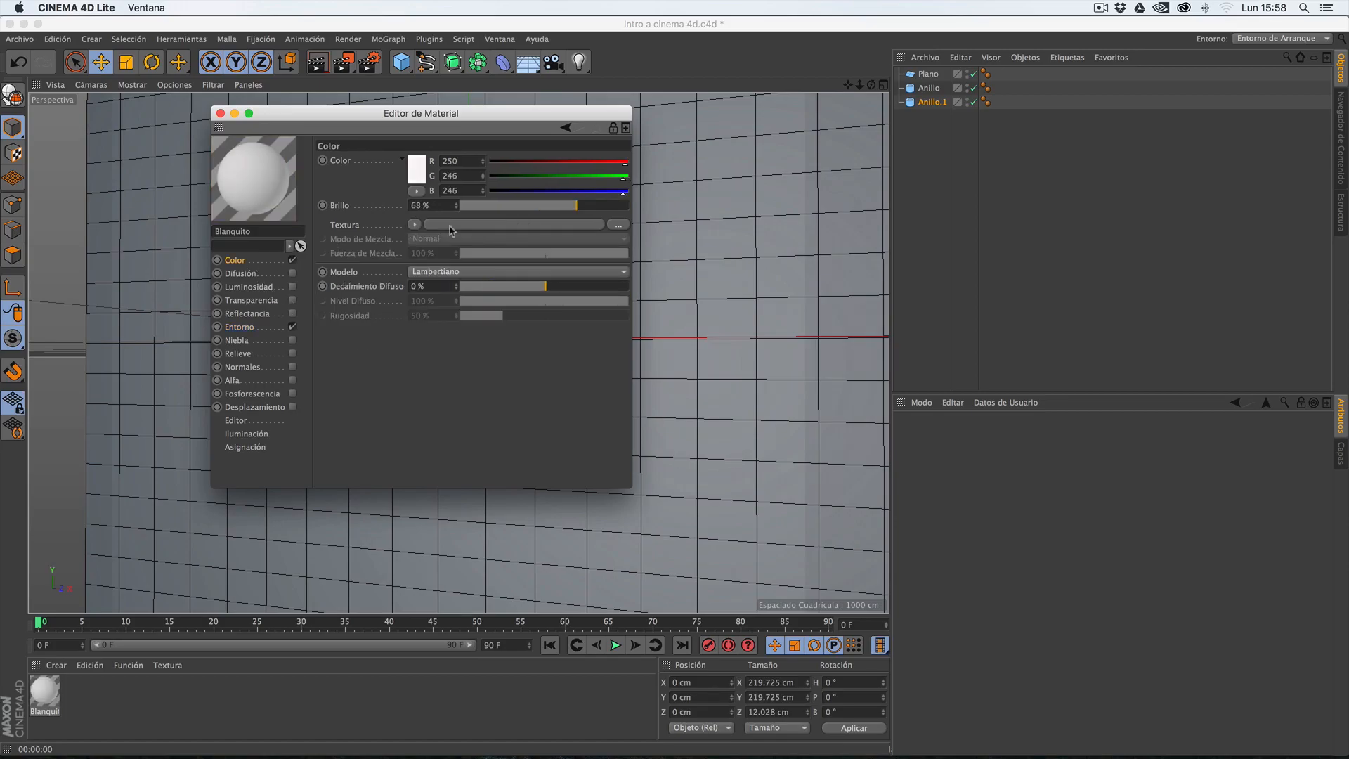
pyautogui.moveTo(546, 288); pyautogui.dragTo(548, 288)
pyautogui.moveTo(568, 211); pyautogui.dragTo(612, 208)
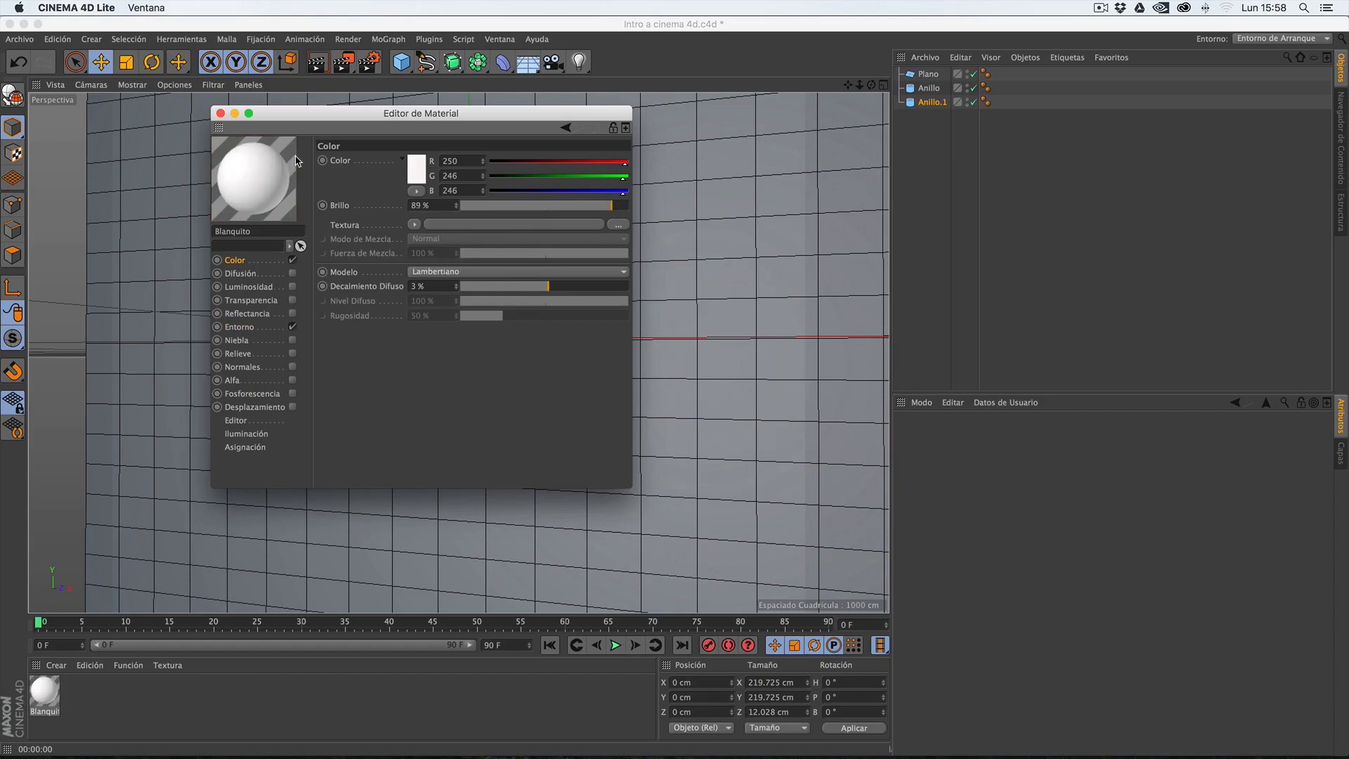
pyautogui.click(220, 114)
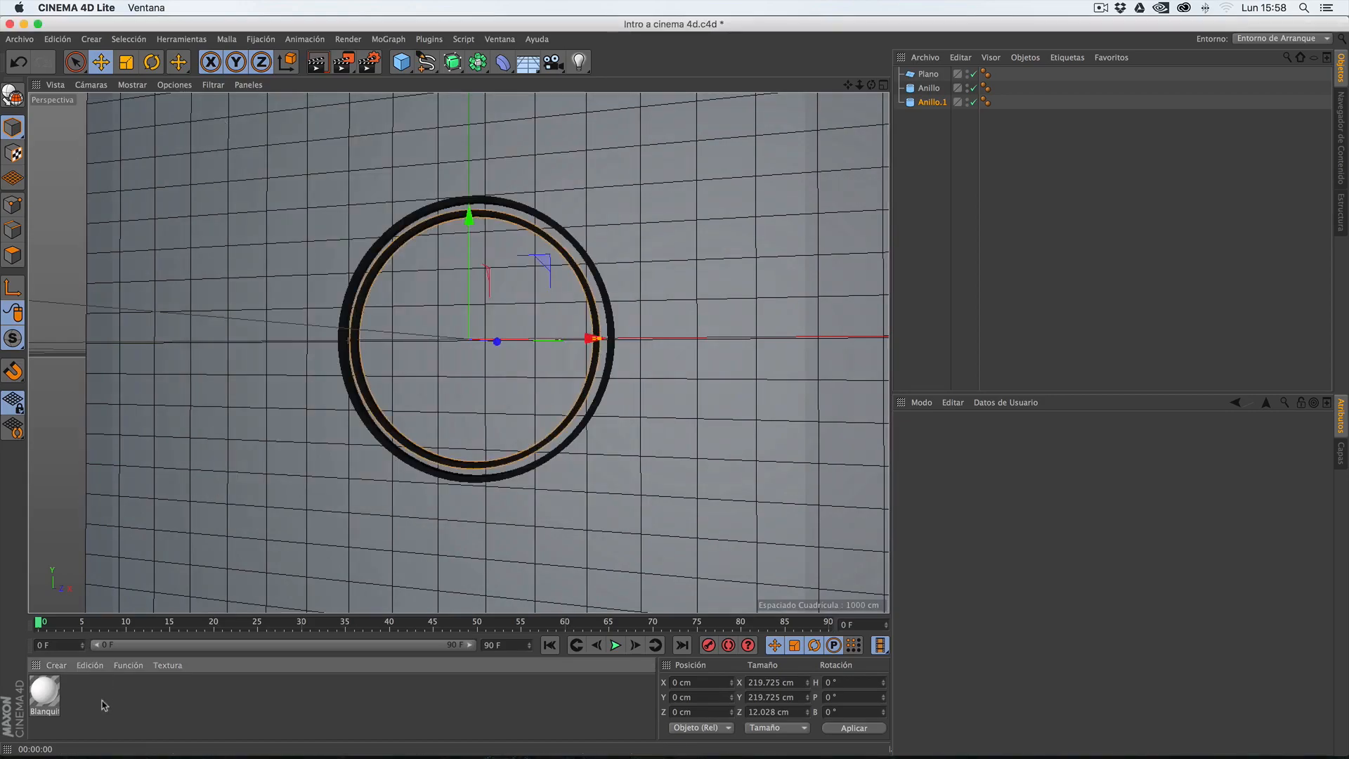
# - Apply the Blanquito material to both rings and the background plane, and preview the scene with a viewport render
pyautogui.click(47, 689)
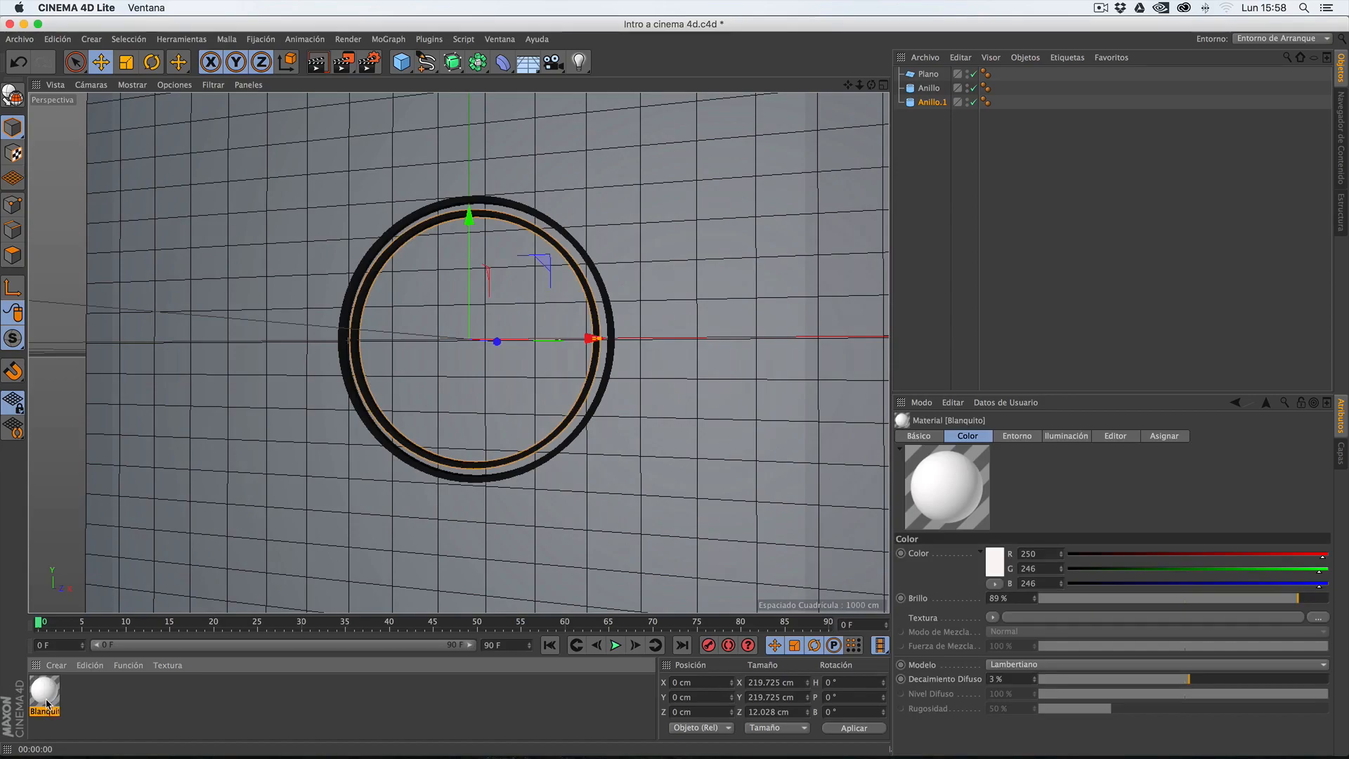
pyautogui.moveTo(48, 697); pyautogui.dragTo(926, 103)
pyautogui.moveTo(44, 698); pyautogui.dragTo(928, 94)
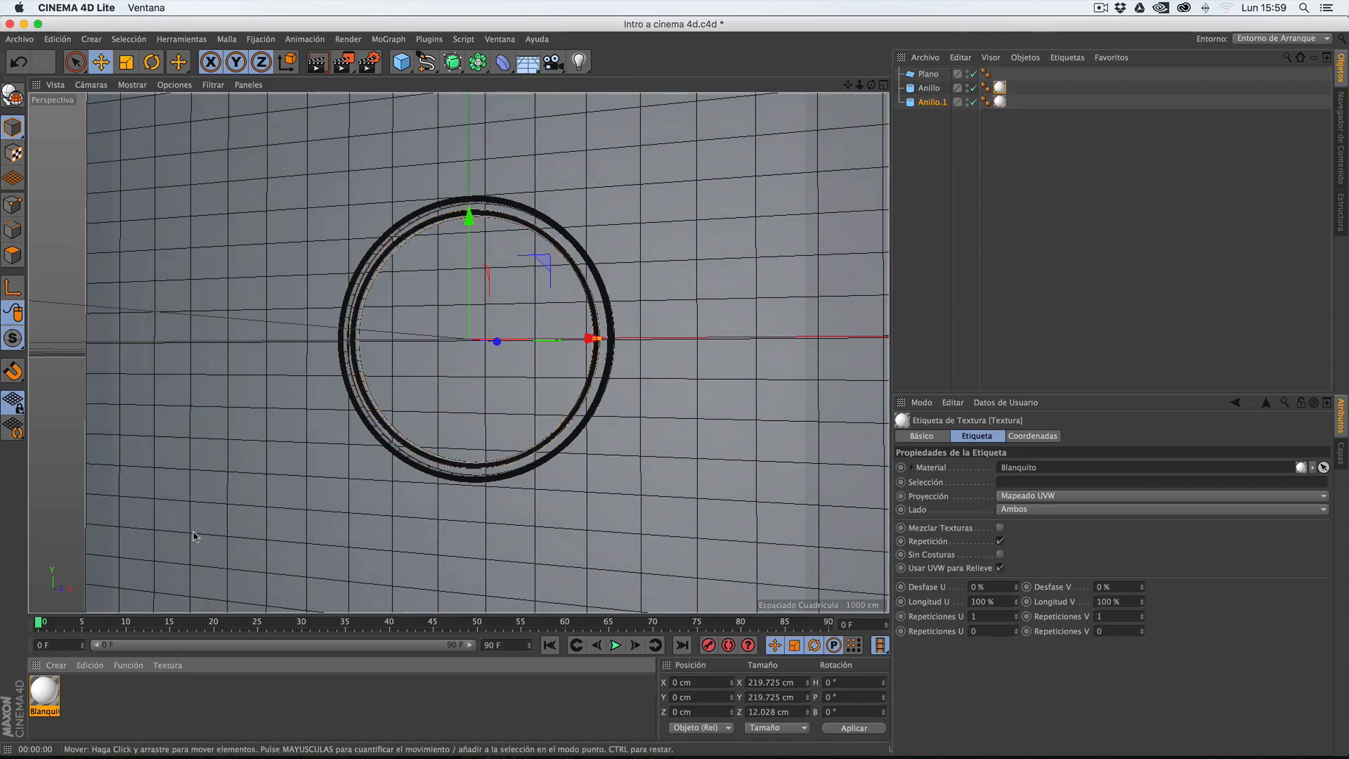
pyautogui.moveTo(49, 688); pyautogui.dragTo(926, 74)
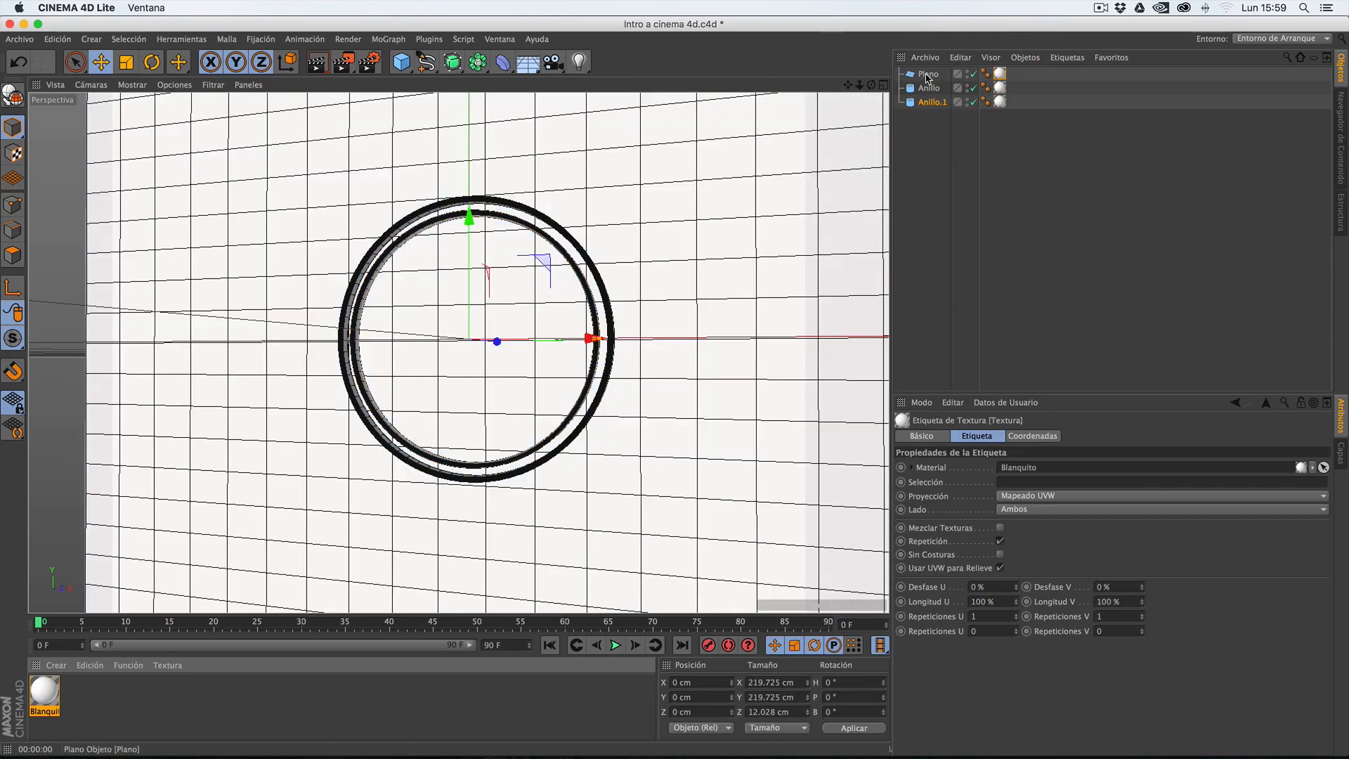
pyautogui.click(327, 62)
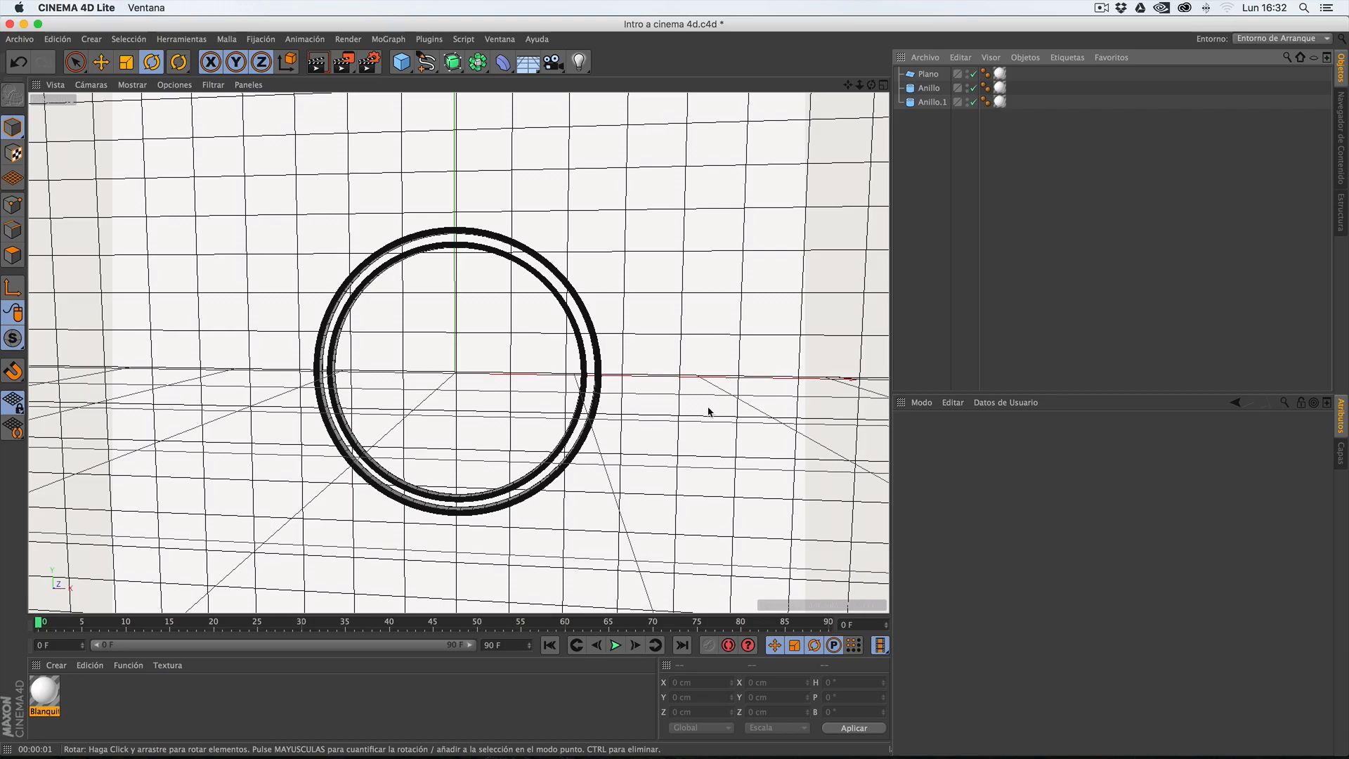
# - Add a light, move it in front of the rings to about -82 cm in Z and set its intensity to 89%
pyautogui.click(580, 63)
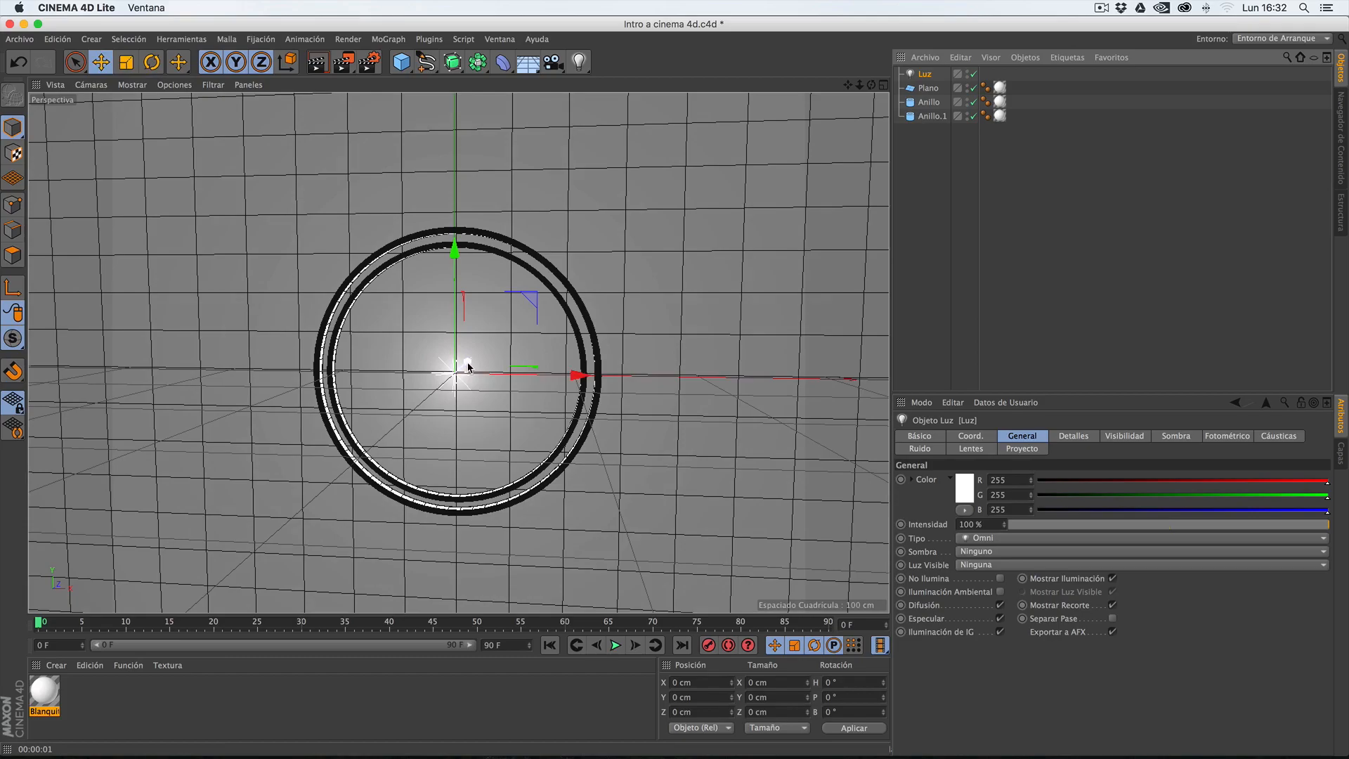
pyautogui.moveTo(469, 366)
pyautogui.mouseDown()
pyautogui.moveTo(439, 405)
pyautogui.moveTo(457, 382)
pyautogui.mouseUp()
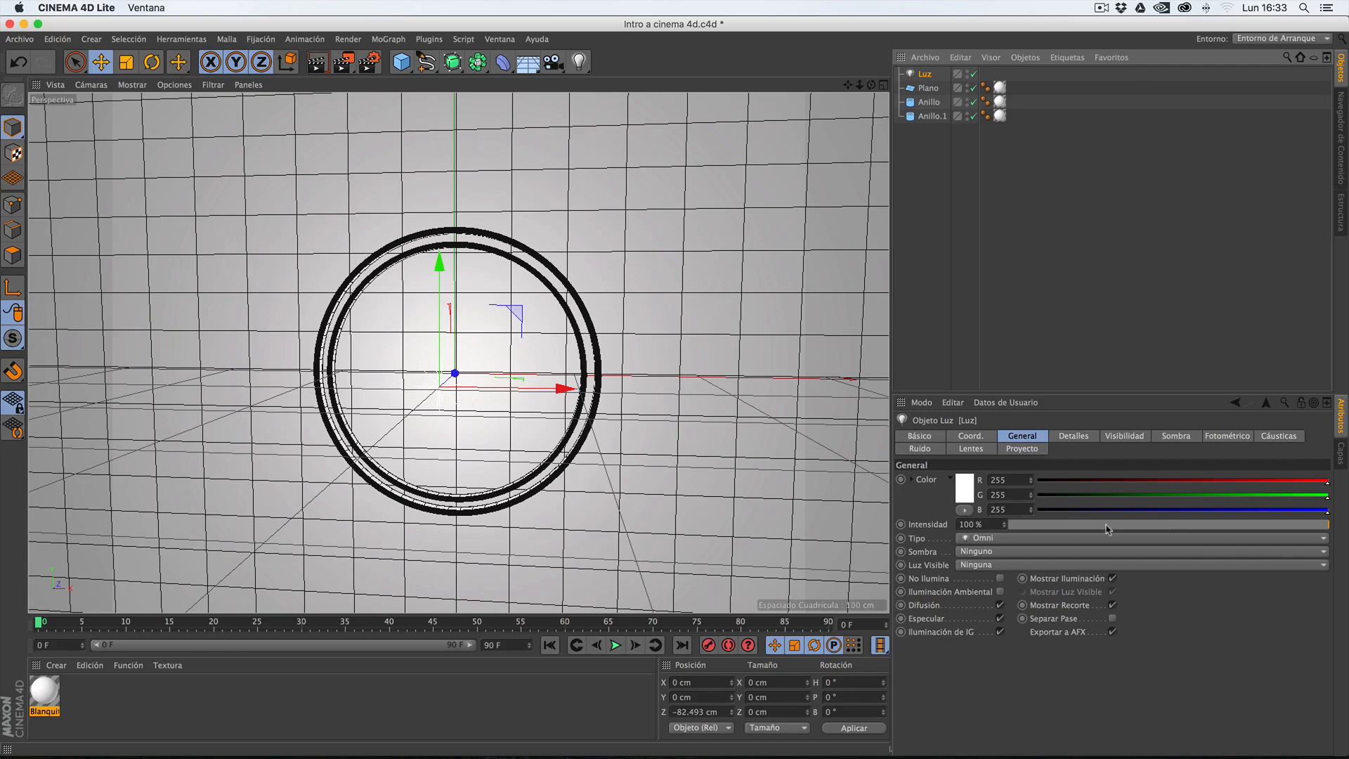
pyautogui.moveTo(1322, 531); pyautogui.dragTo(1289, 529)
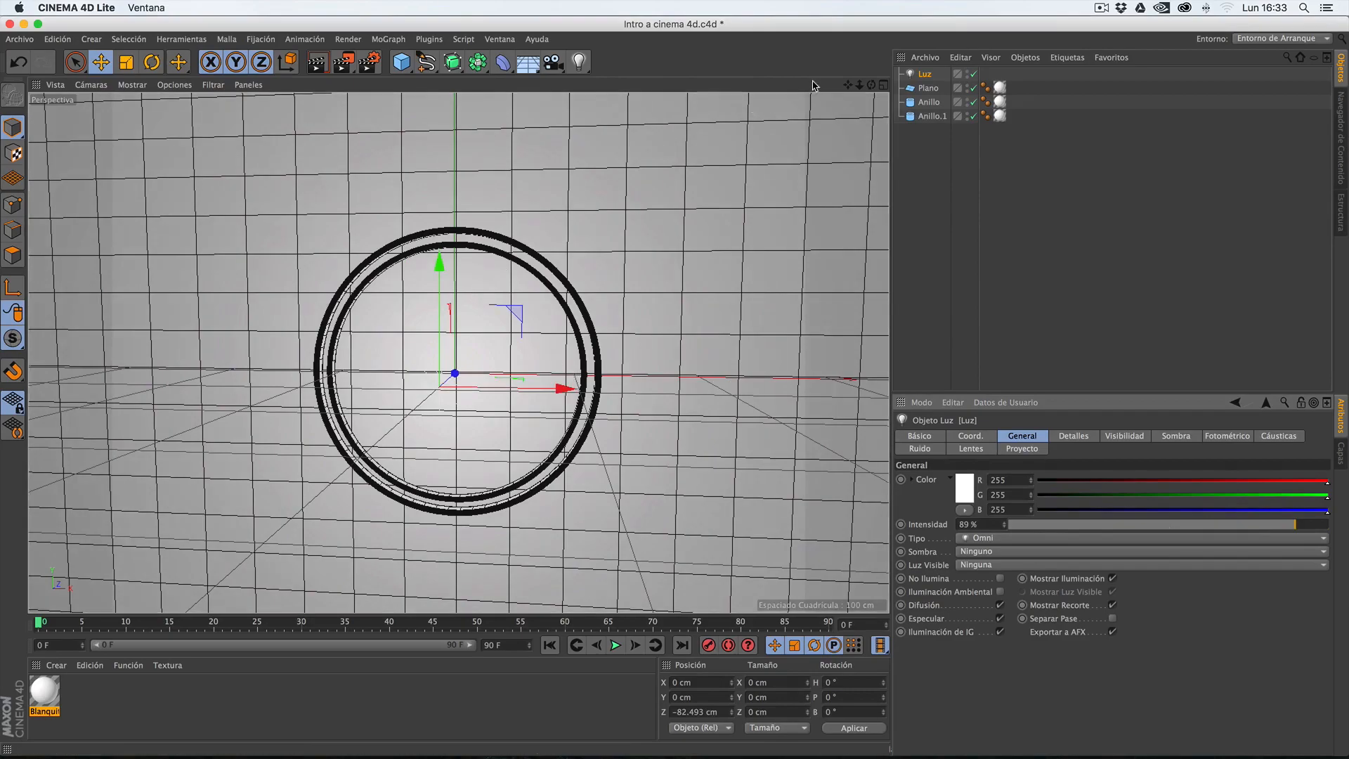
# - Using the four-view layout, reposition the light at about X 118 cm, Y 110 cm, Z -80 cm
pyautogui.click(883, 85)
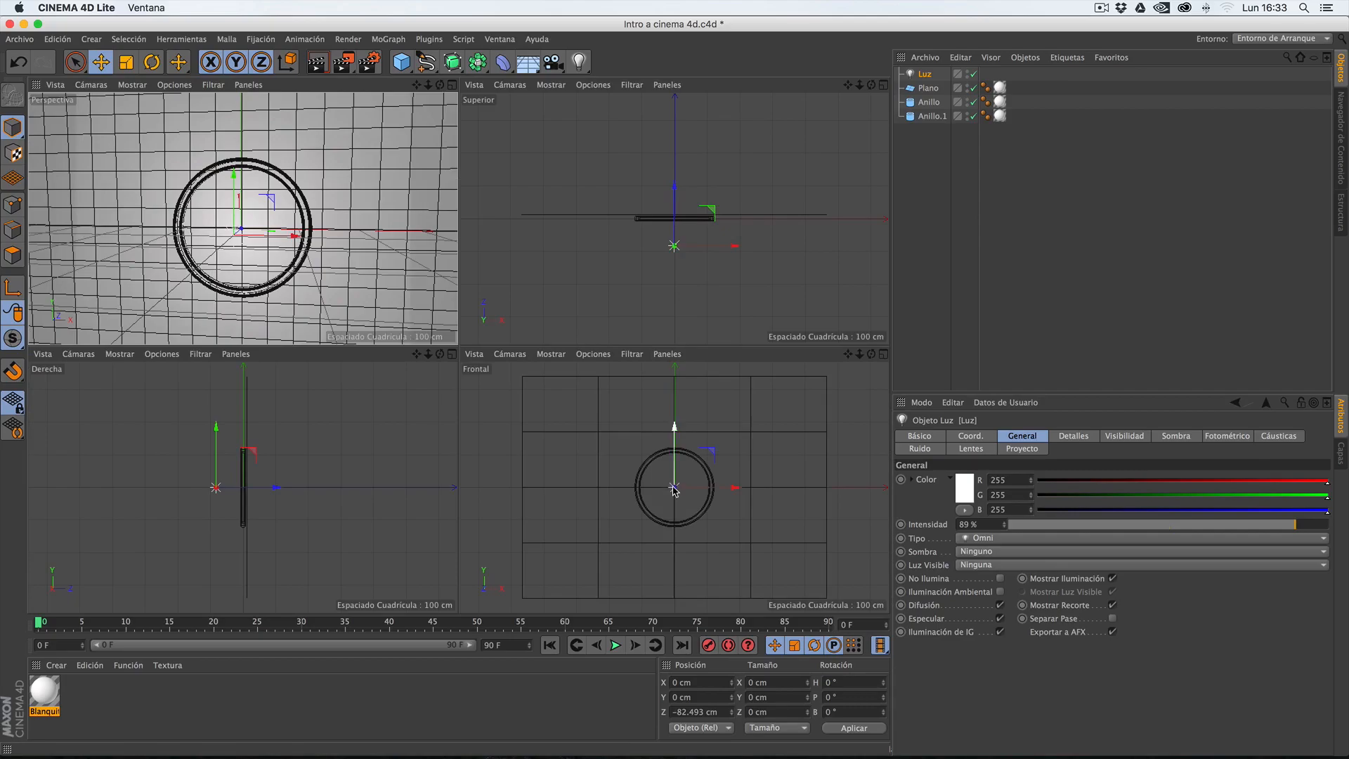
pyautogui.moveTo(220, 487); pyautogui.dragTo(282, 491)
pyautogui.moveTo(218, 432); pyautogui.dragTo(220, 398)
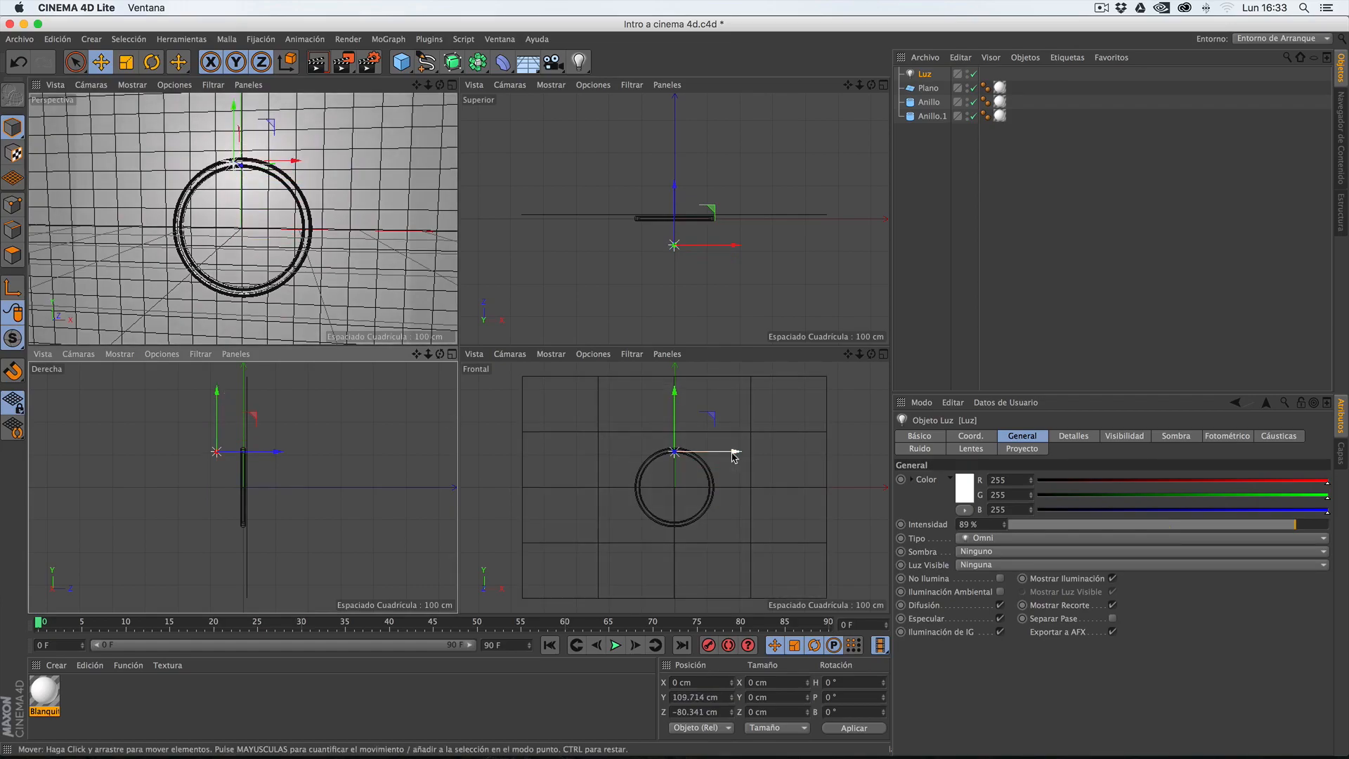
pyautogui.moveTo(732, 455); pyautogui.dragTo(766, 452)
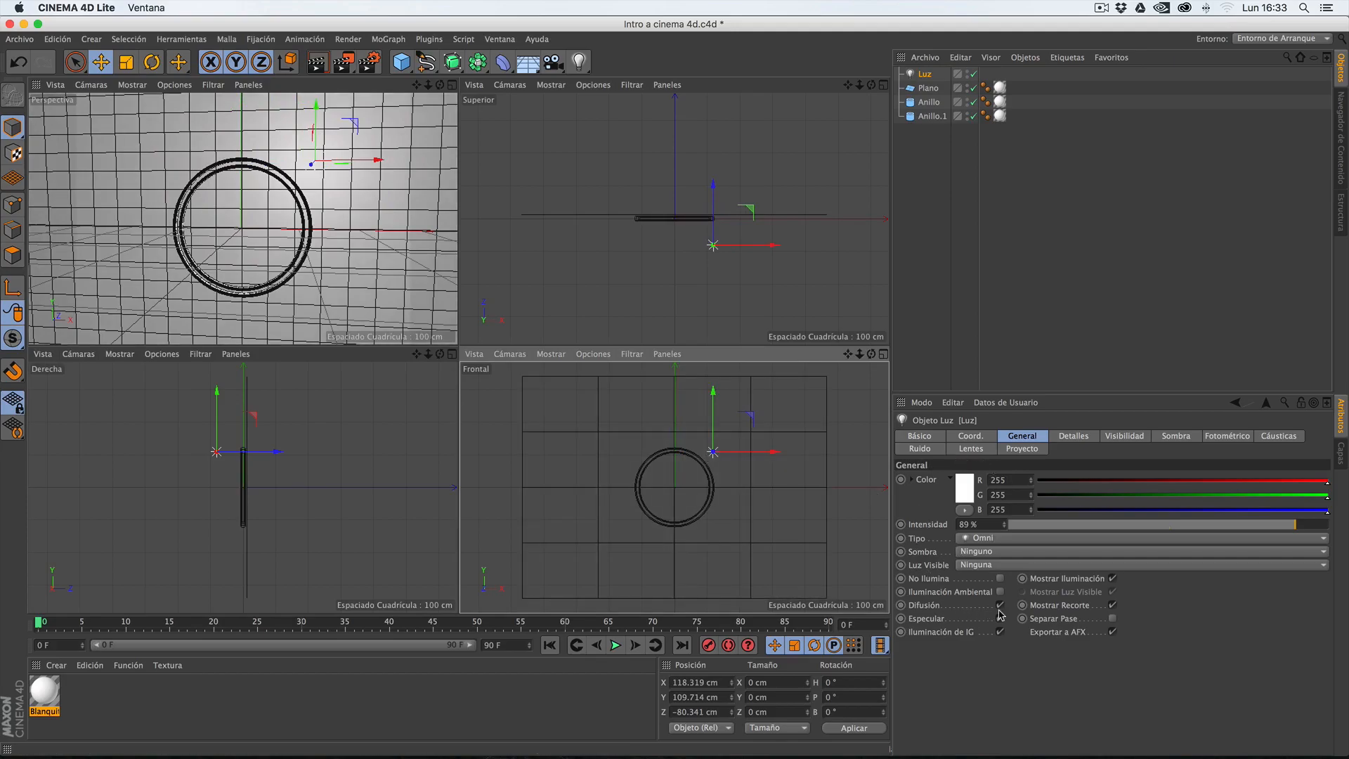
# - Change the light's type to Infinita
pyautogui.click(992, 539)
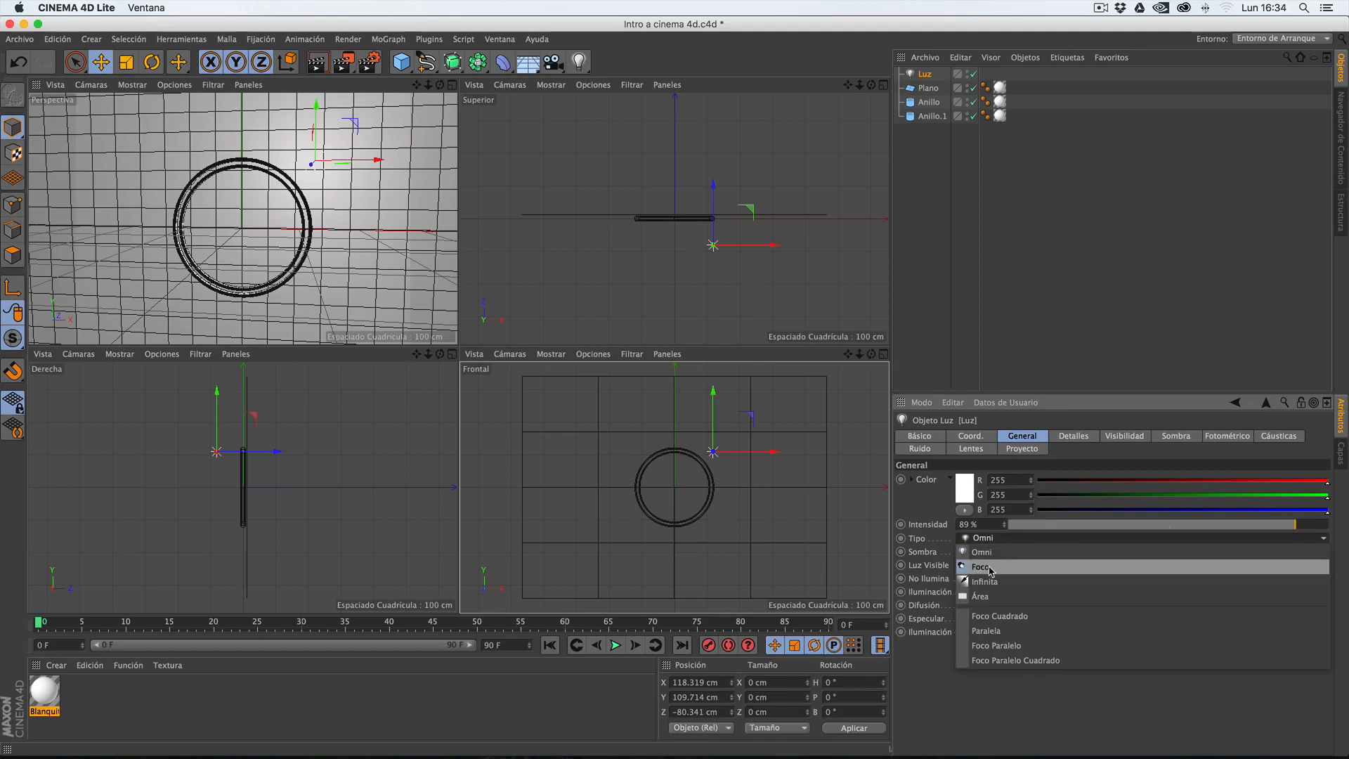
pyautogui.click(987, 547)
pyautogui.click(985, 541)
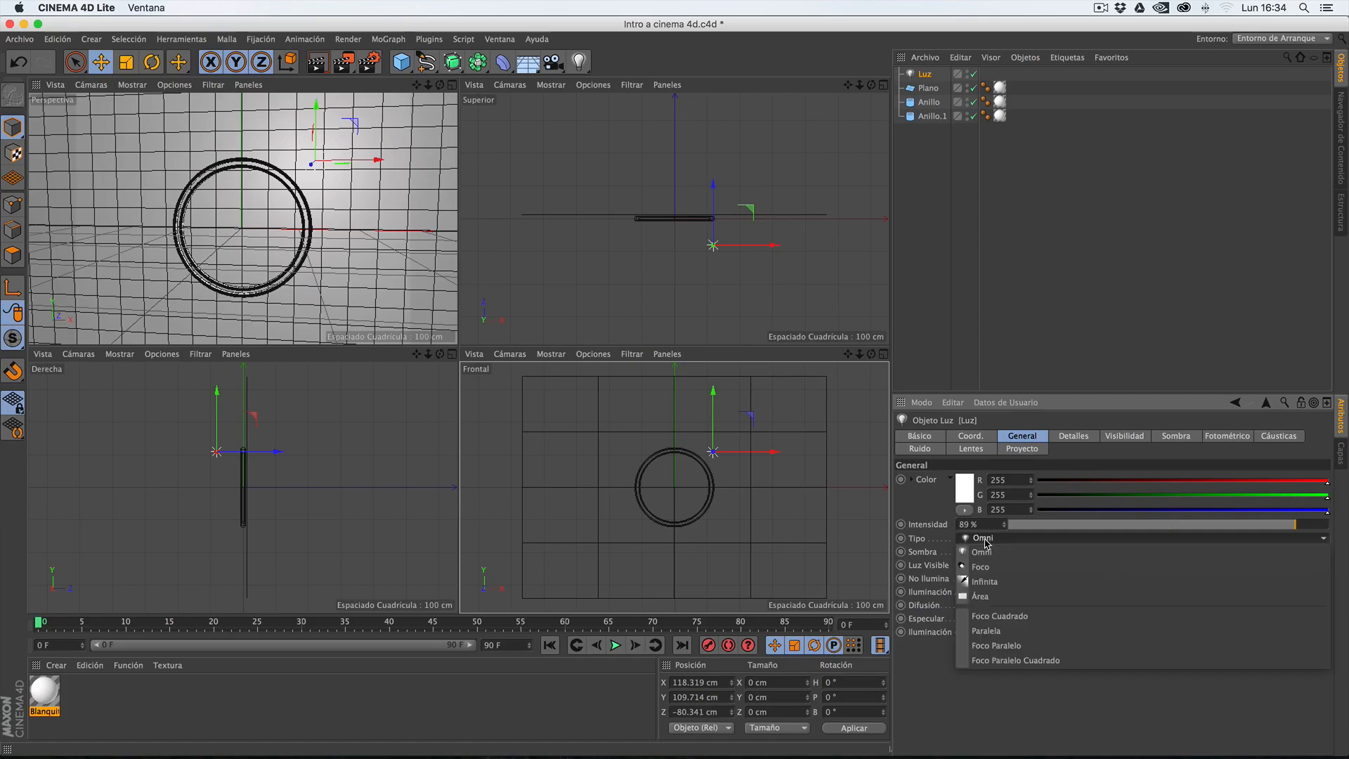
pyautogui.click(998, 582)
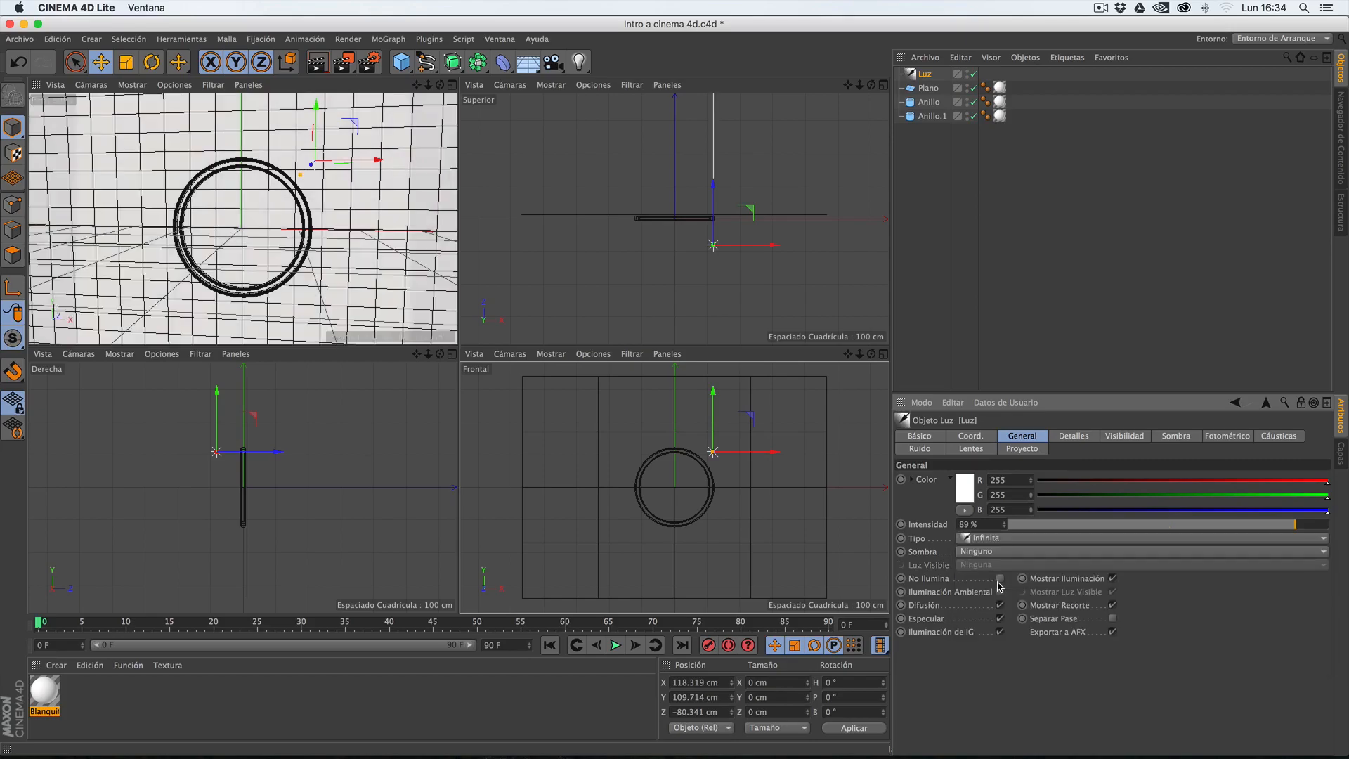
# - Preview the infinite light with renders of the front view and the maximized perspective view
pyautogui.click(320, 65)
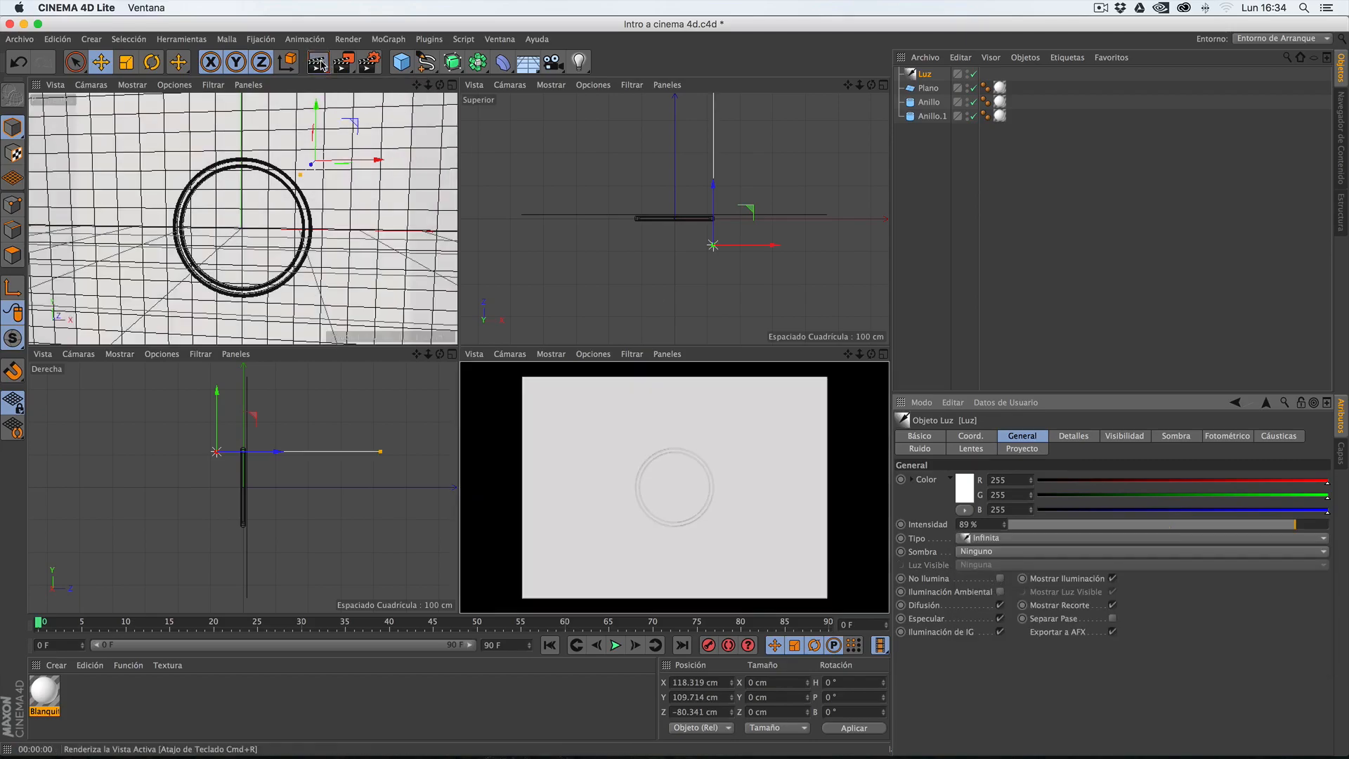
pyautogui.click(451, 85)
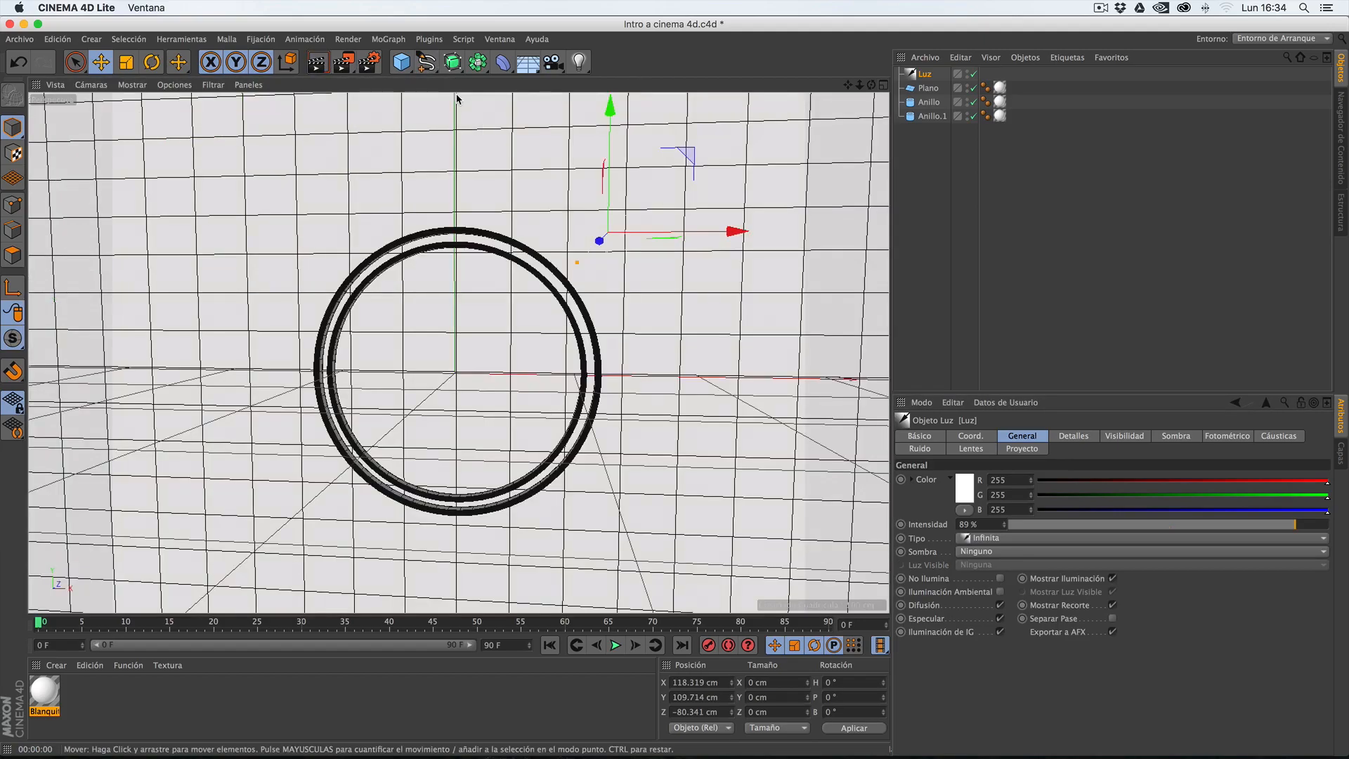
pyautogui.click(316, 66)
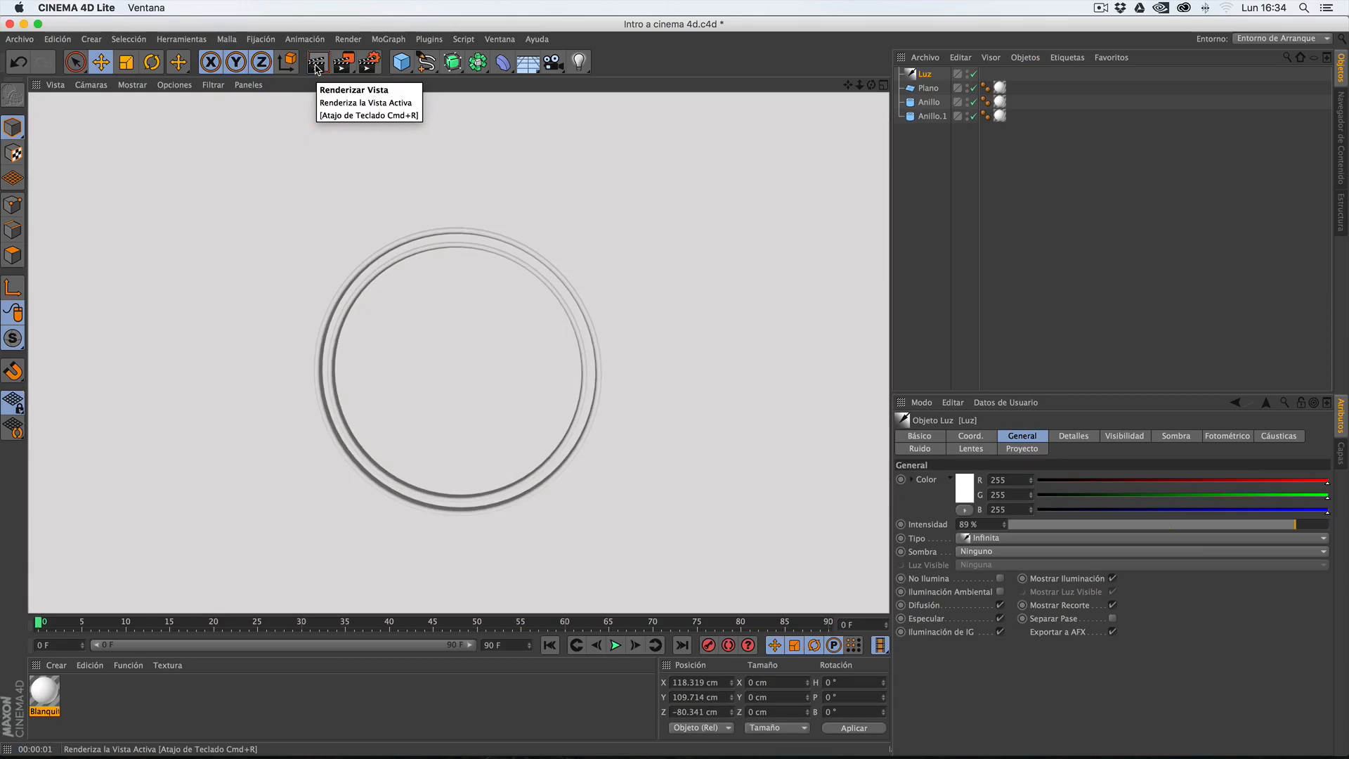
# - Set the light's shadow type to Área, trying Mapa de Sombras (Suave) first, and render the perspective view
pyautogui.click(930, 380)
pyautogui.click(925, 74)
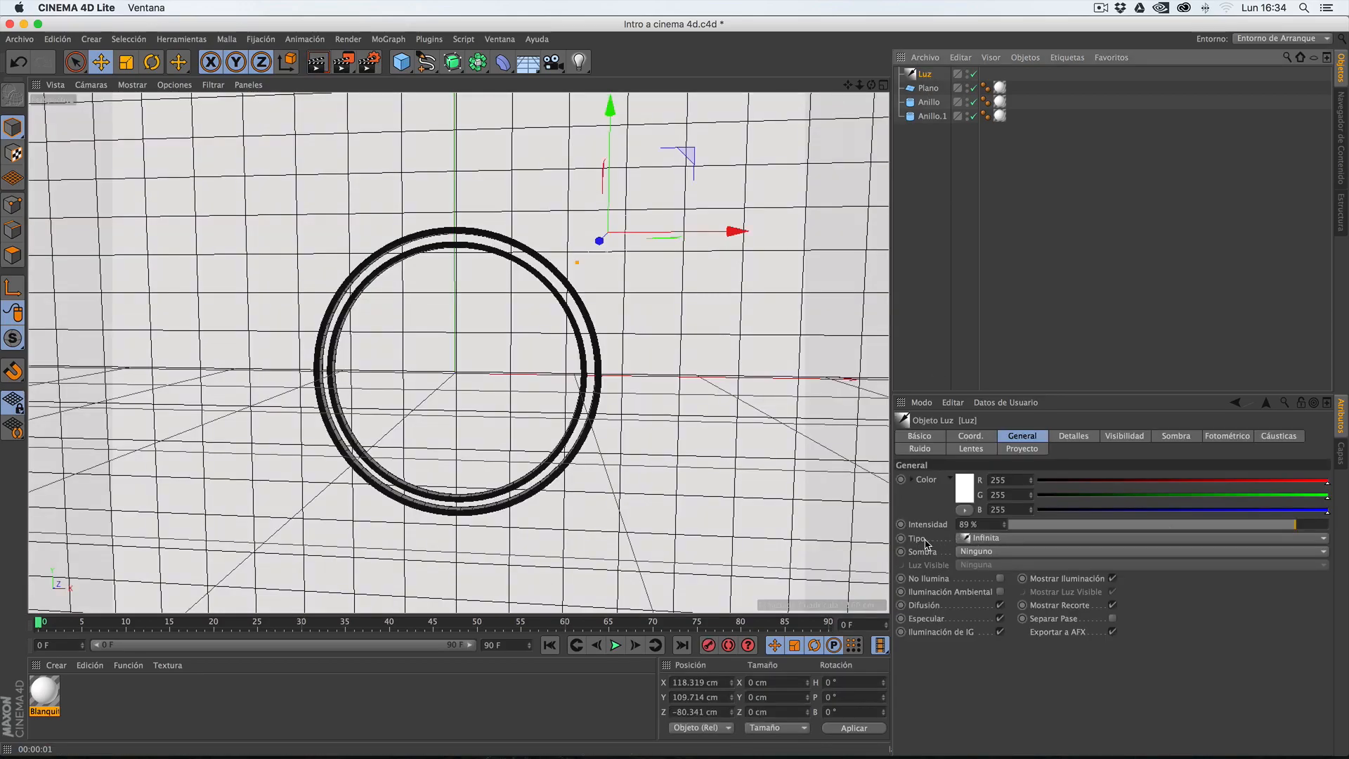
pyautogui.click(976, 553)
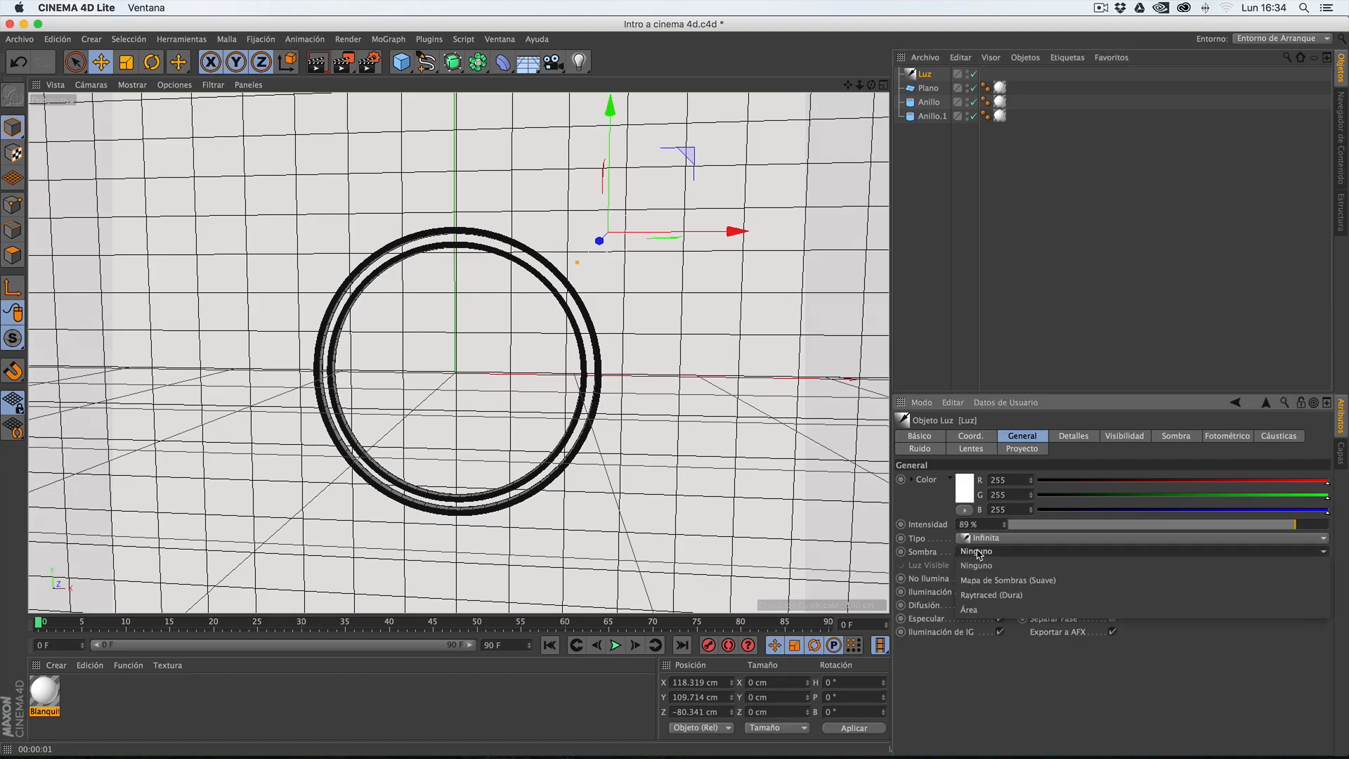
pyautogui.click(999, 581)
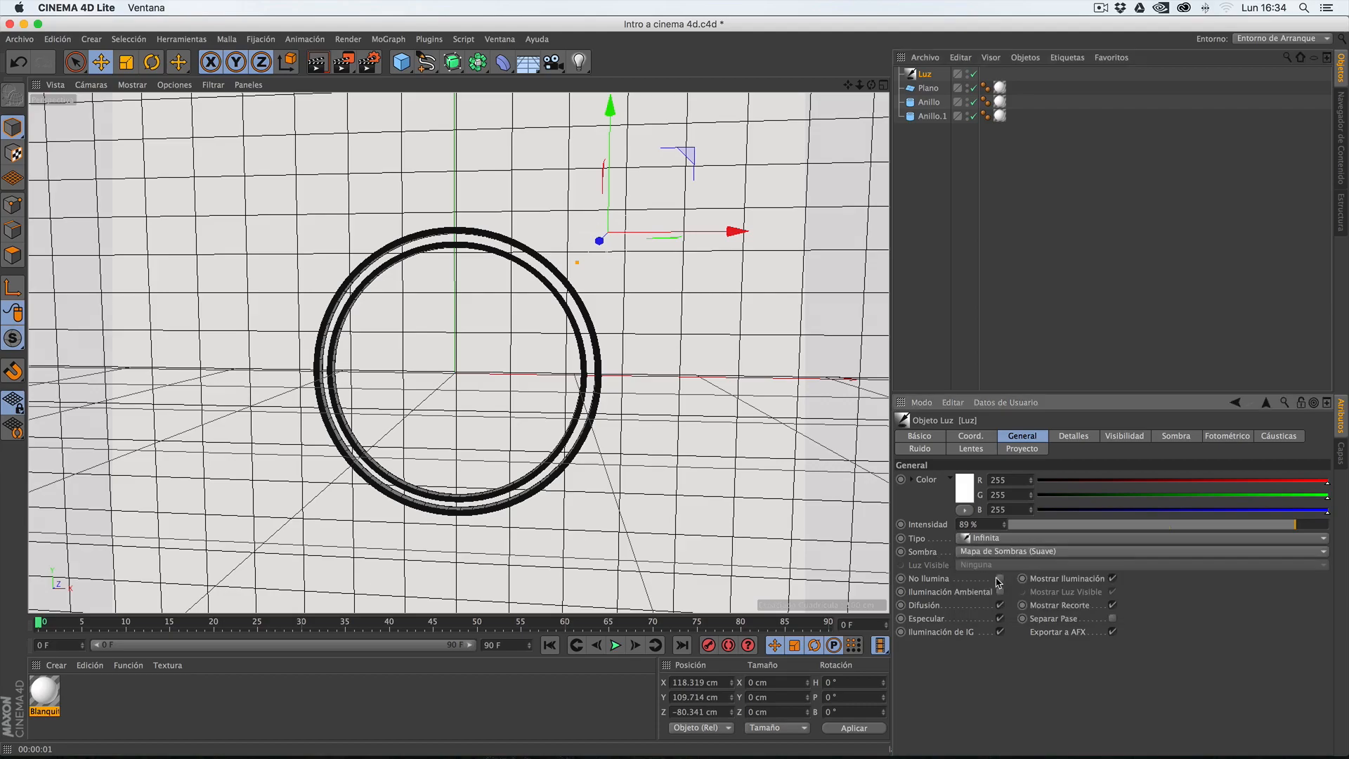
pyautogui.click(1005, 552)
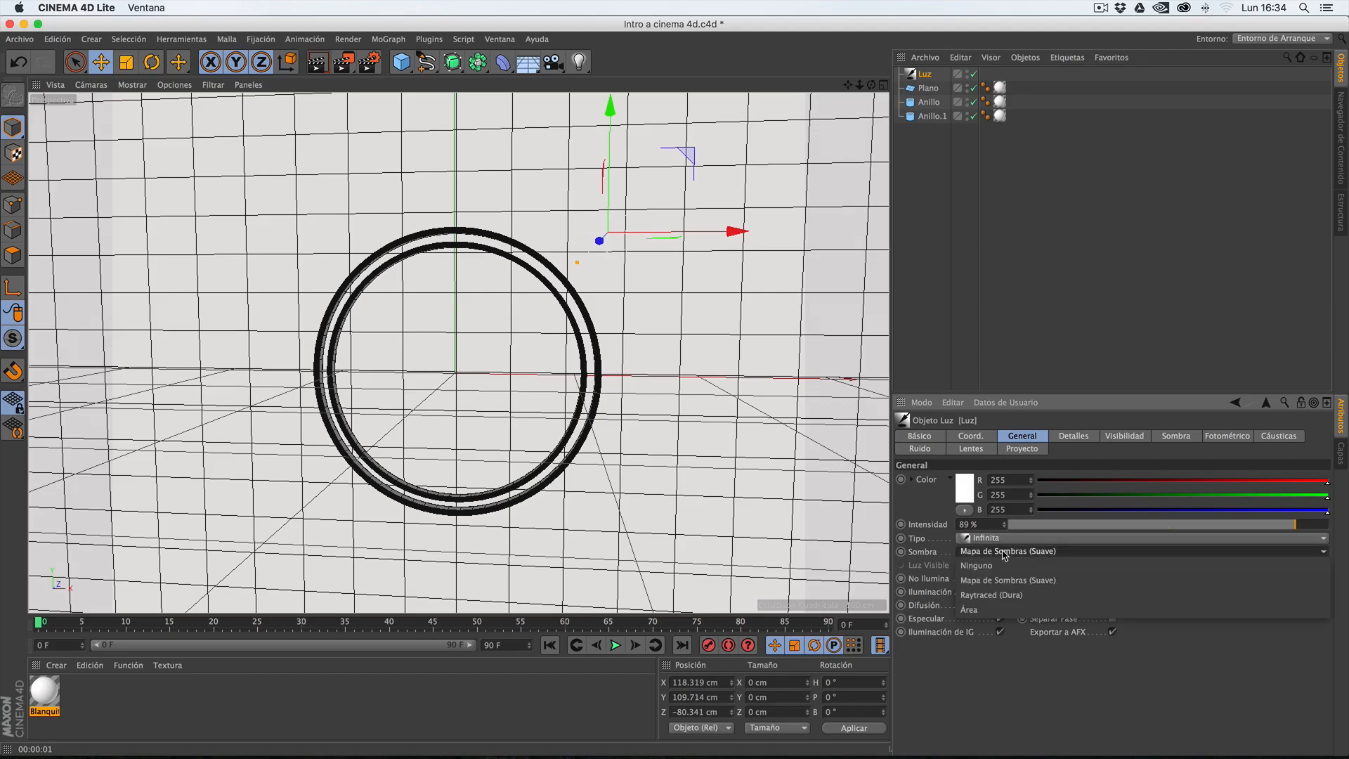
pyautogui.click(976, 615)
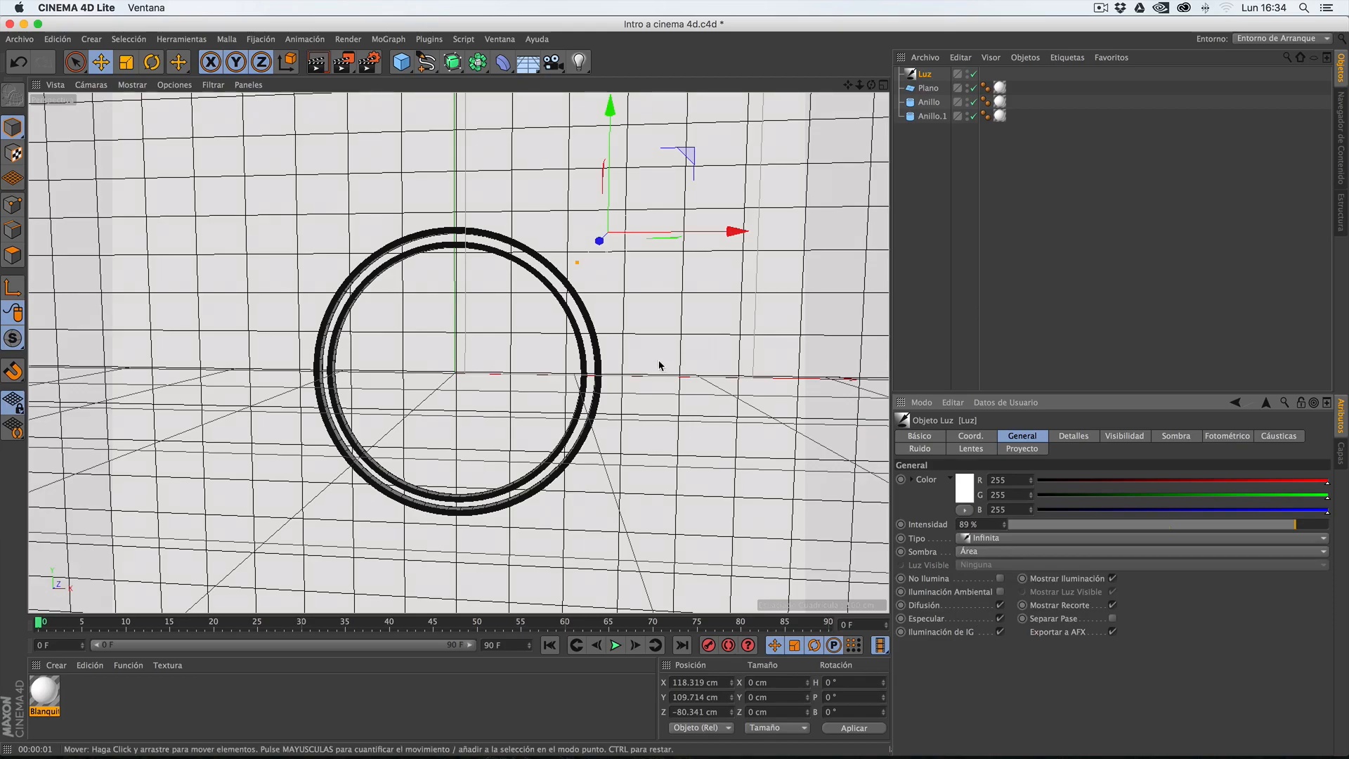
pyautogui.click(318, 65)
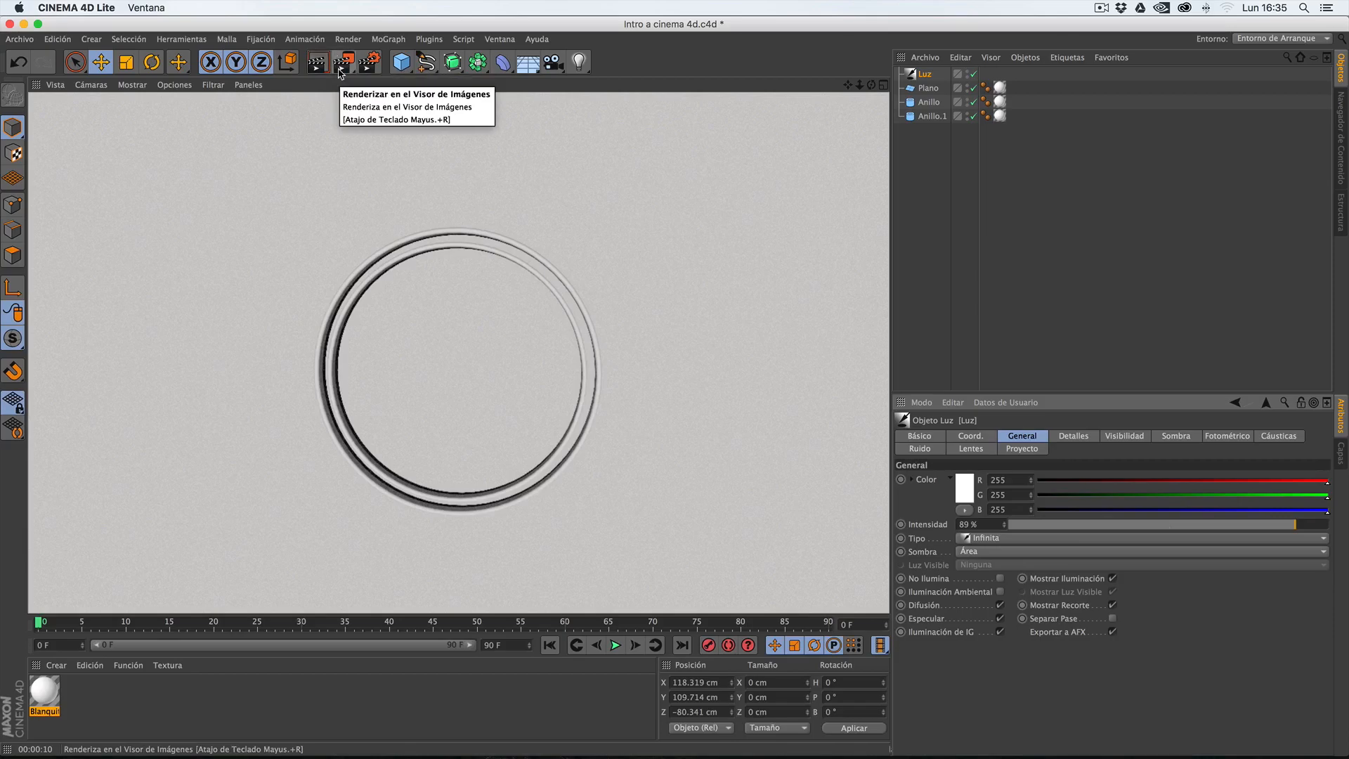
# - Render only a region around the upper half of the rings
pyautogui.click(342, 66)
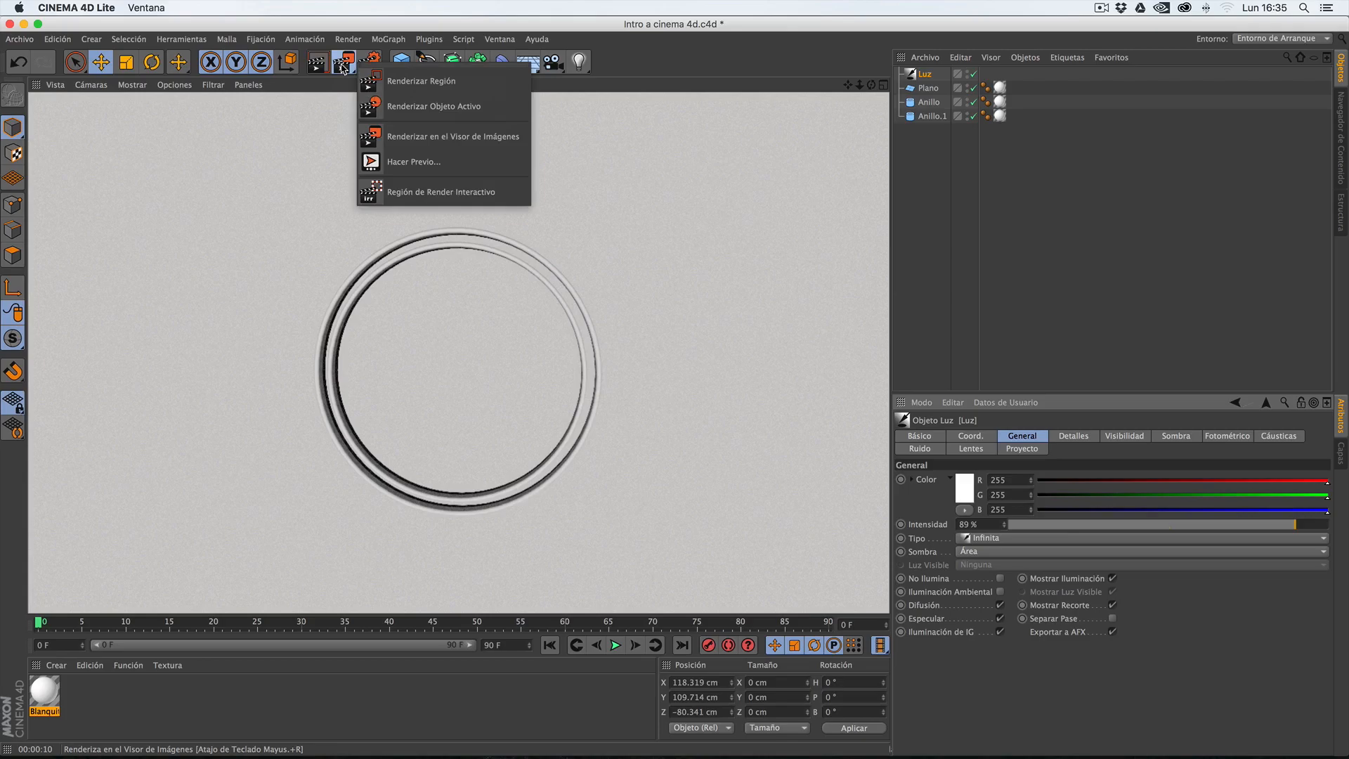
pyautogui.click(398, 82)
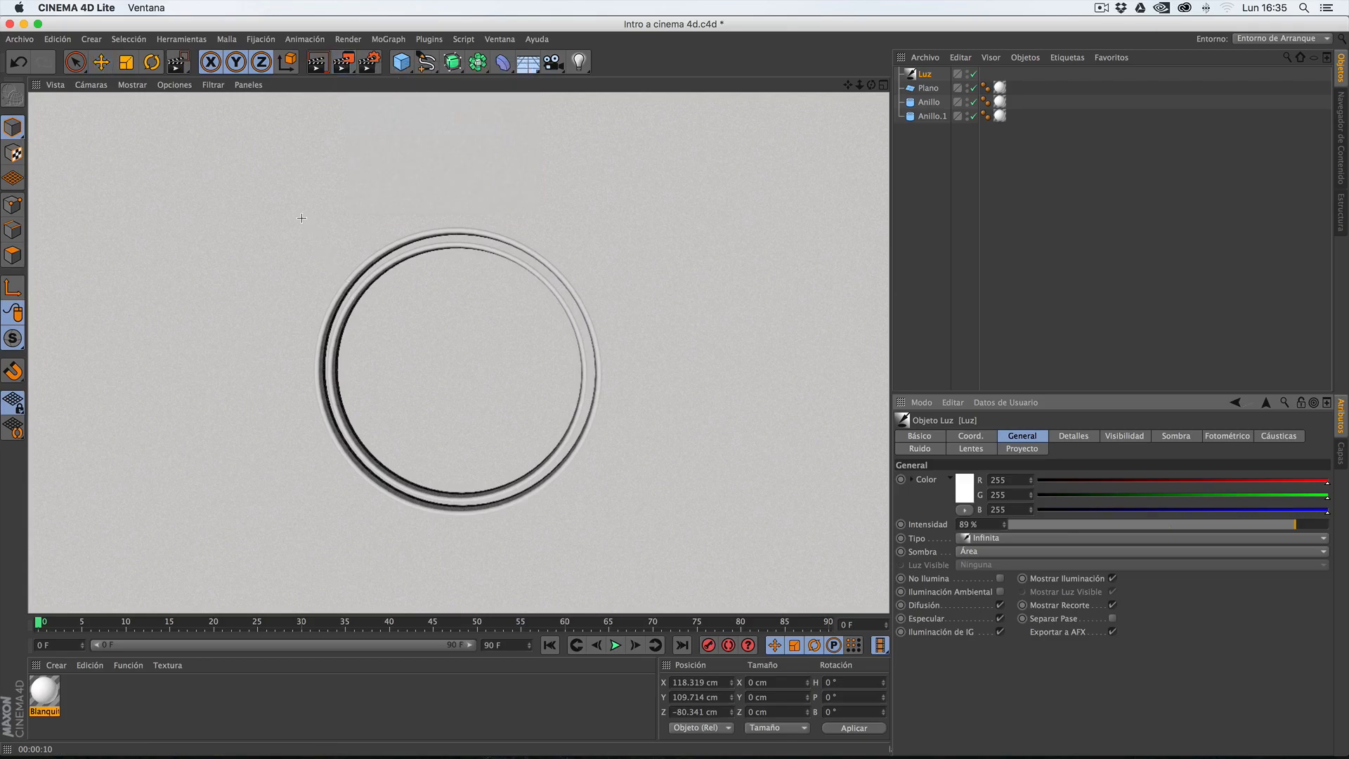
pyautogui.moveTo(302, 218); pyautogui.dragTo(587, 329)
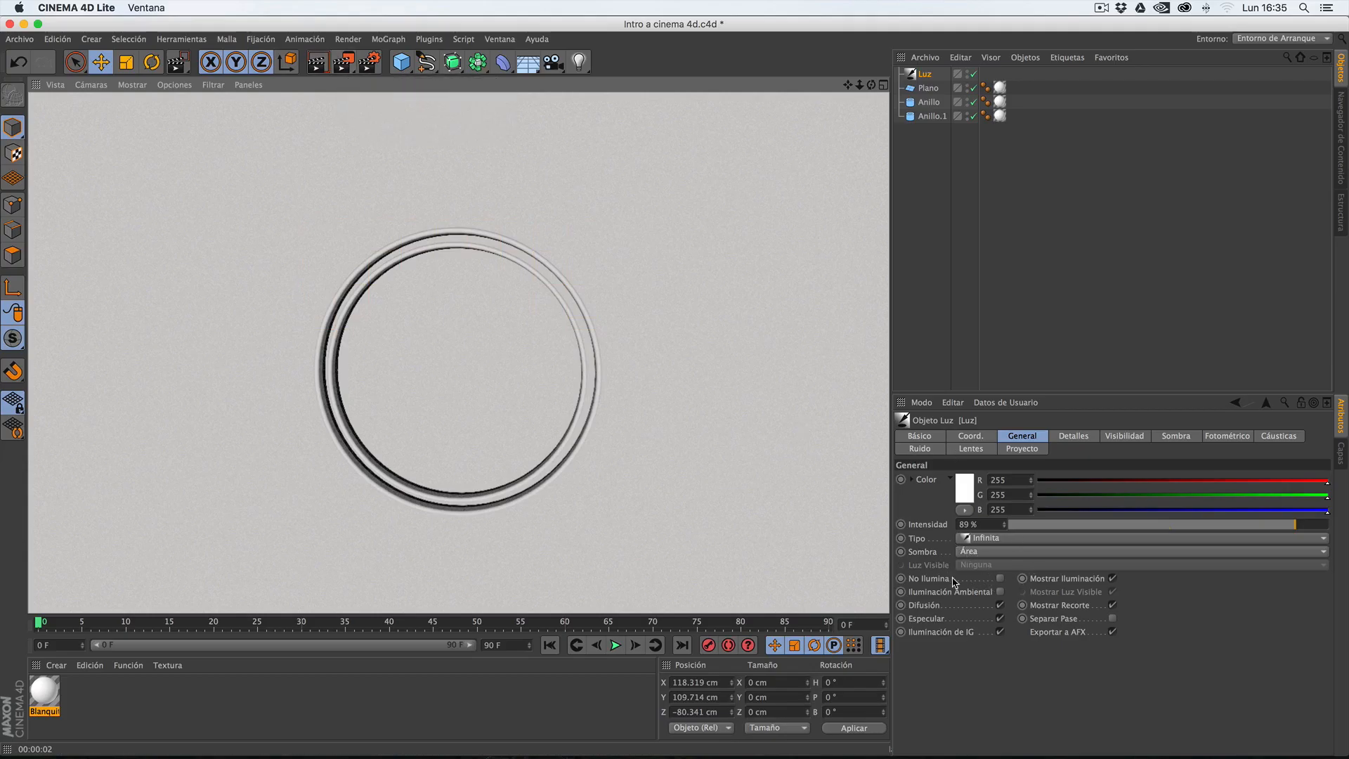
# - Turn on the interactive render region, shrink it over the rings' upper-left part and adjust its preview resolution to a sharp result
pyautogui.click(345, 64)
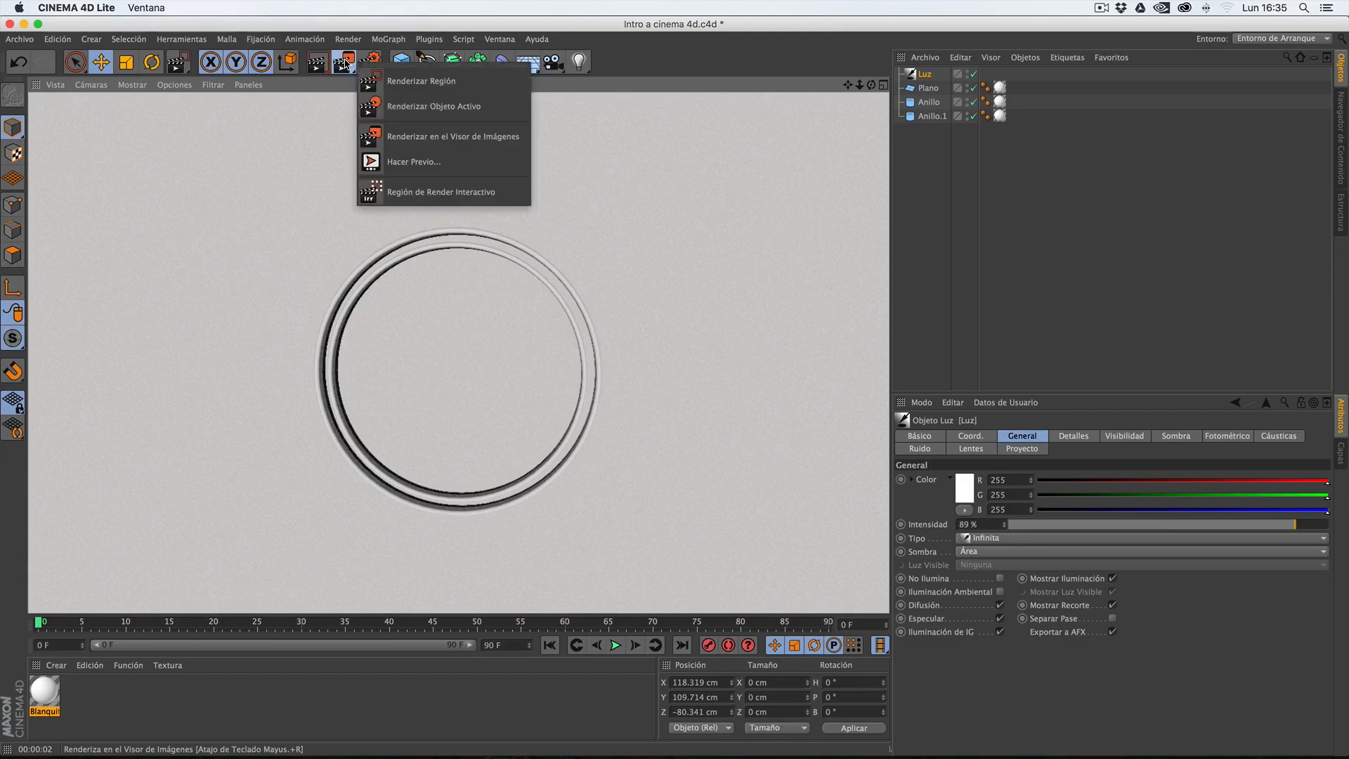
pyautogui.click(426, 197)
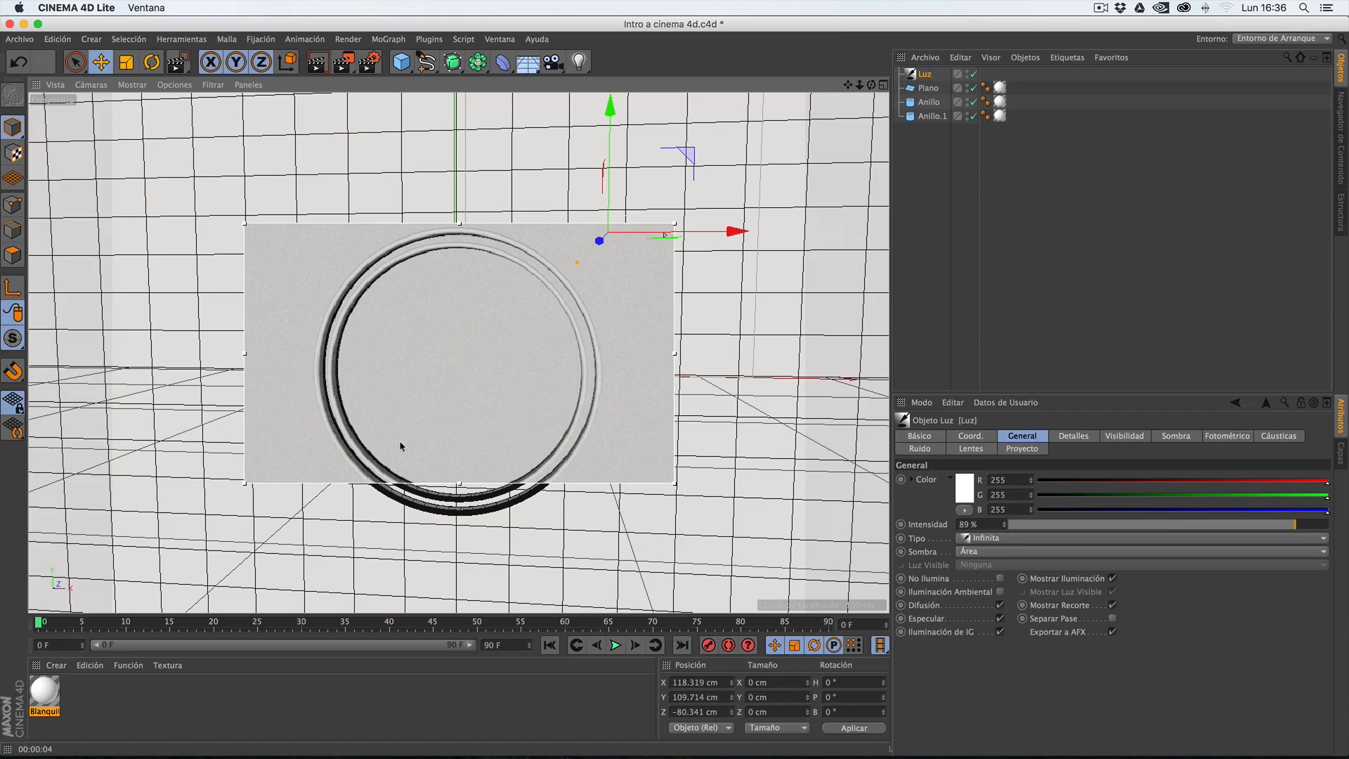
pyautogui.moveTo(247, 482)
pyautogui.mouseDown()
pyautogui.moveTo(356, 478)
pyautogui.moveTo(492, 443)
pyautogui.moveTo(444, 367)
pyautogui.moveTo(262, 485)
pyautogui.mouseUp()
pyautogui.moveTo(673, 486); pyautogui.dragTo(346, 378)
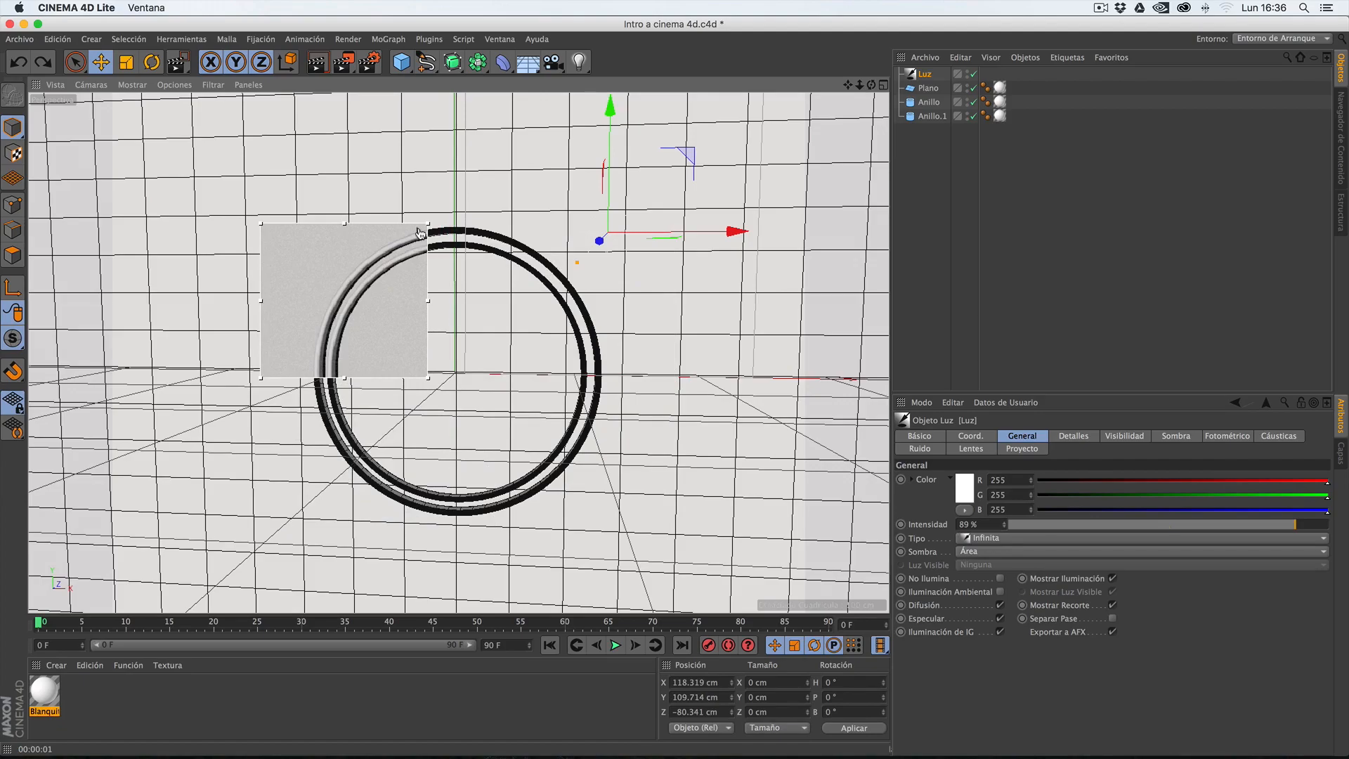
pyautogui.moveTo(420, 233); pyautogui.dragTo(404, 375)
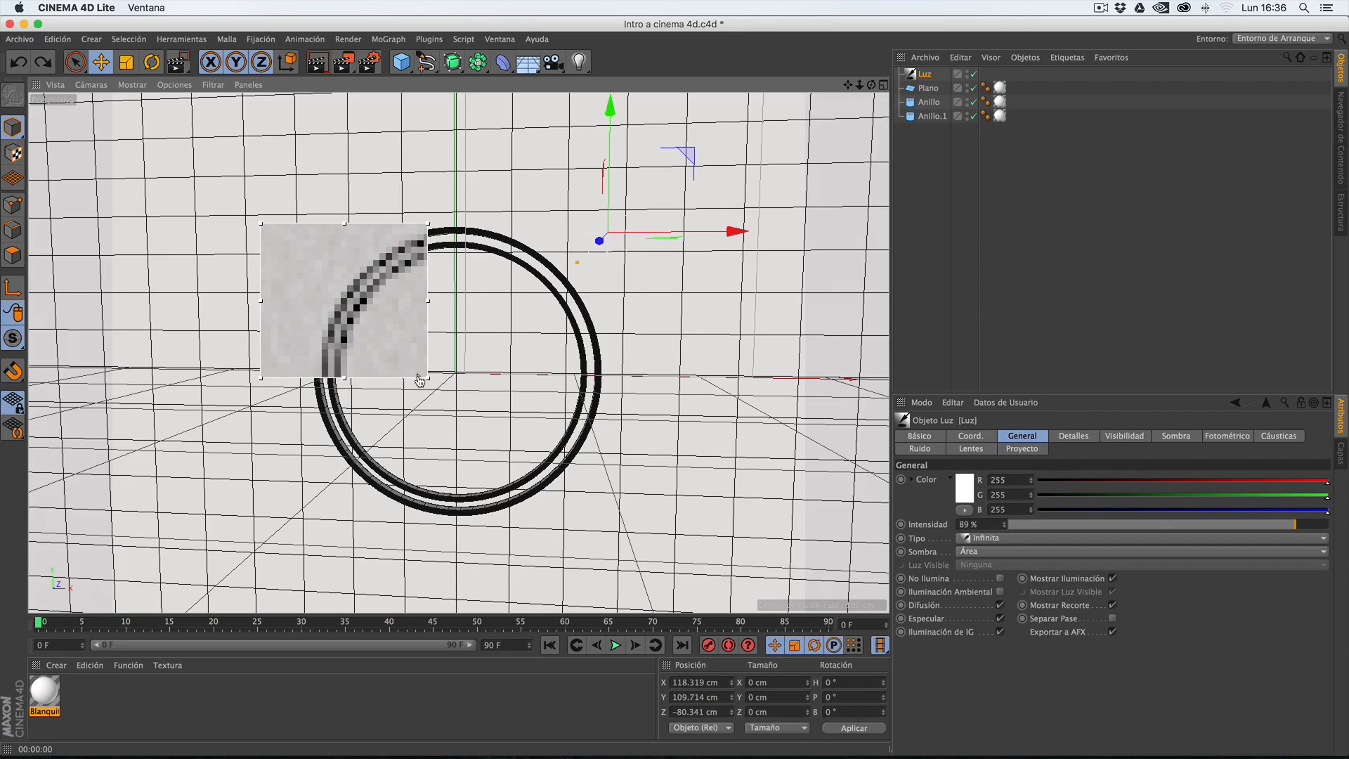
pyautogui.moveTo(420, 381); pyautogui.dragTo(420, 273)
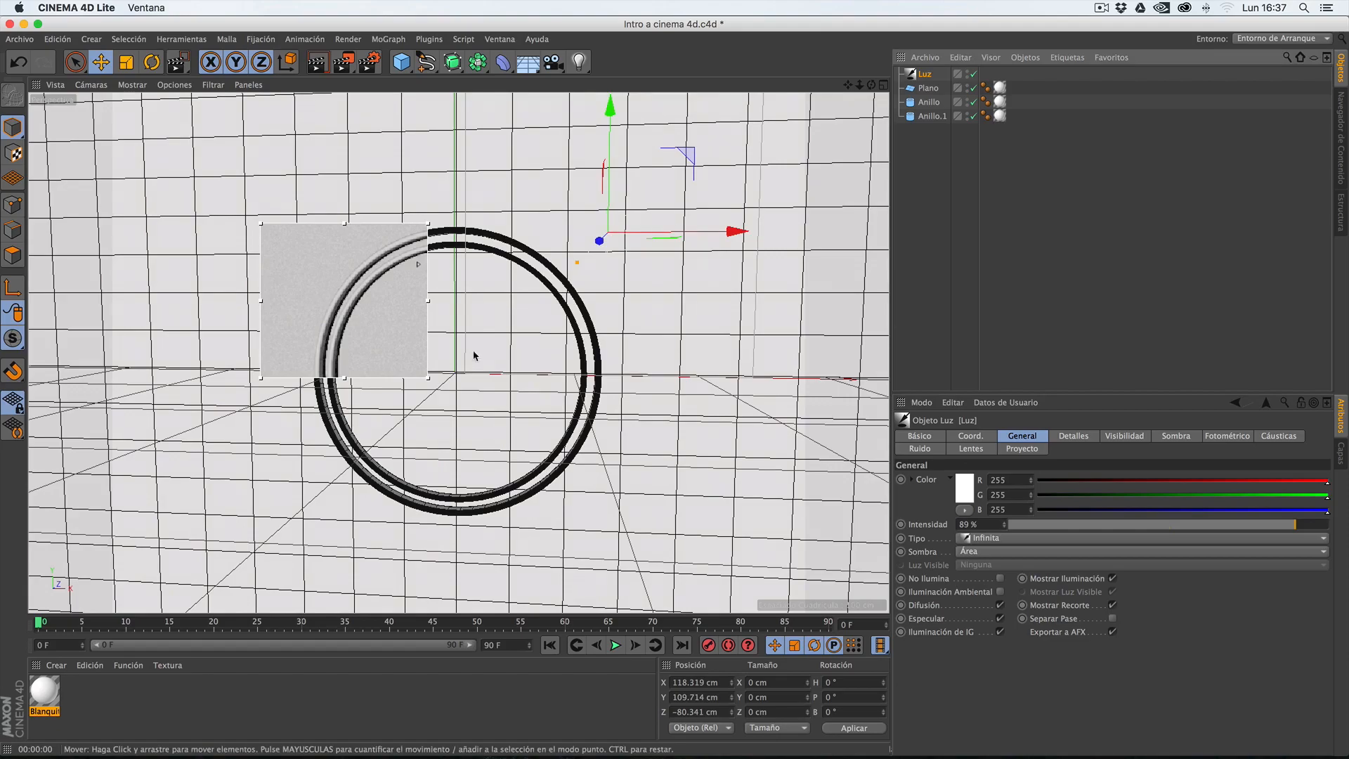
# - Using the four-view layout, rotate the light to about H 39.4° and P -29.4°, then maximize the perspective view
pyautogui.click(883, 84)
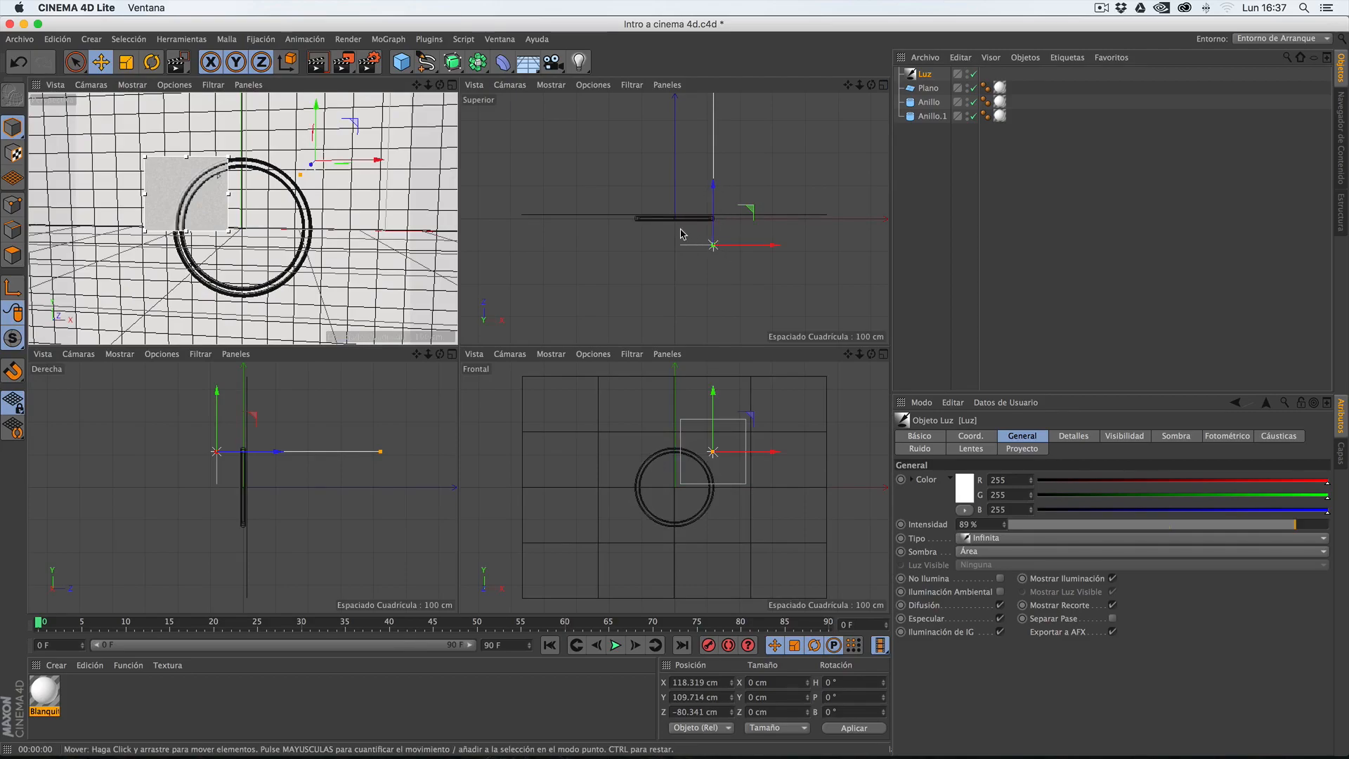
pyautogui.click(101, 62)
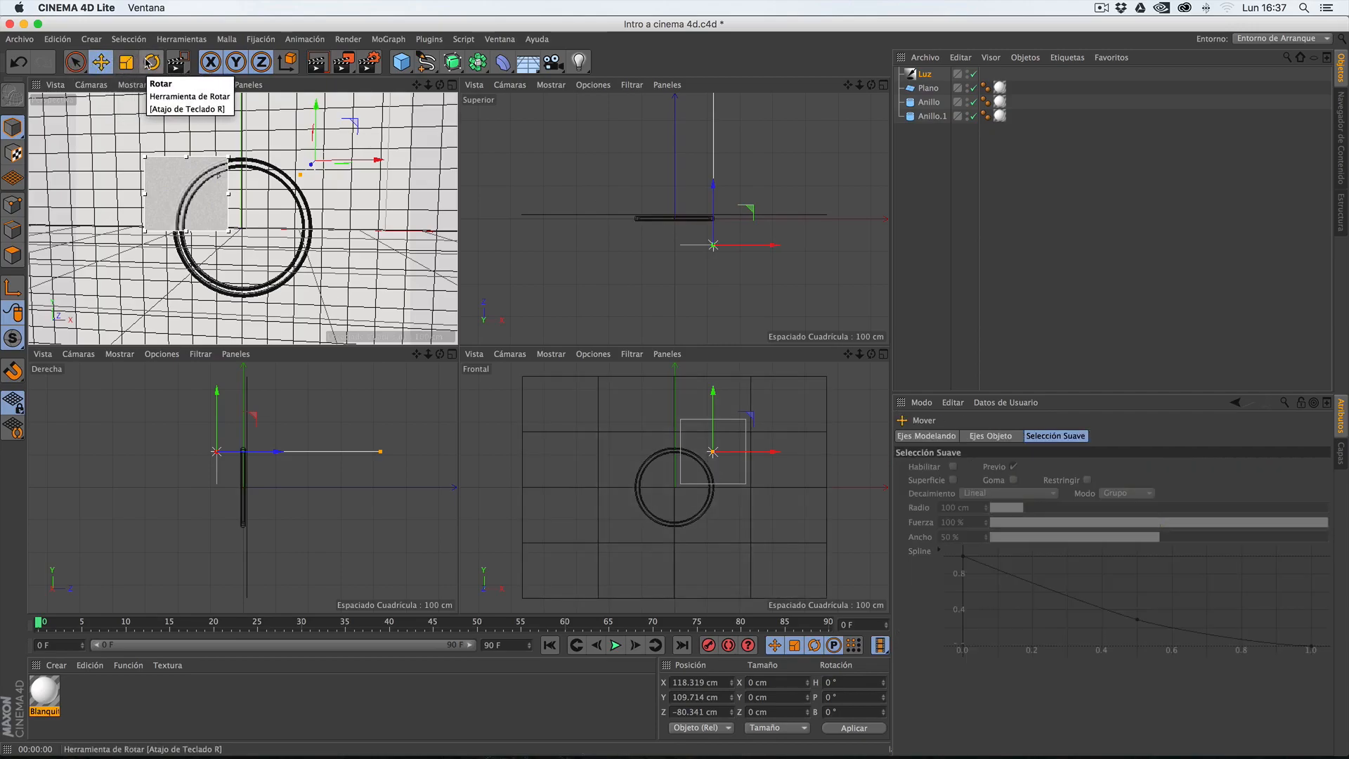
pyautogui.click(150, 62)
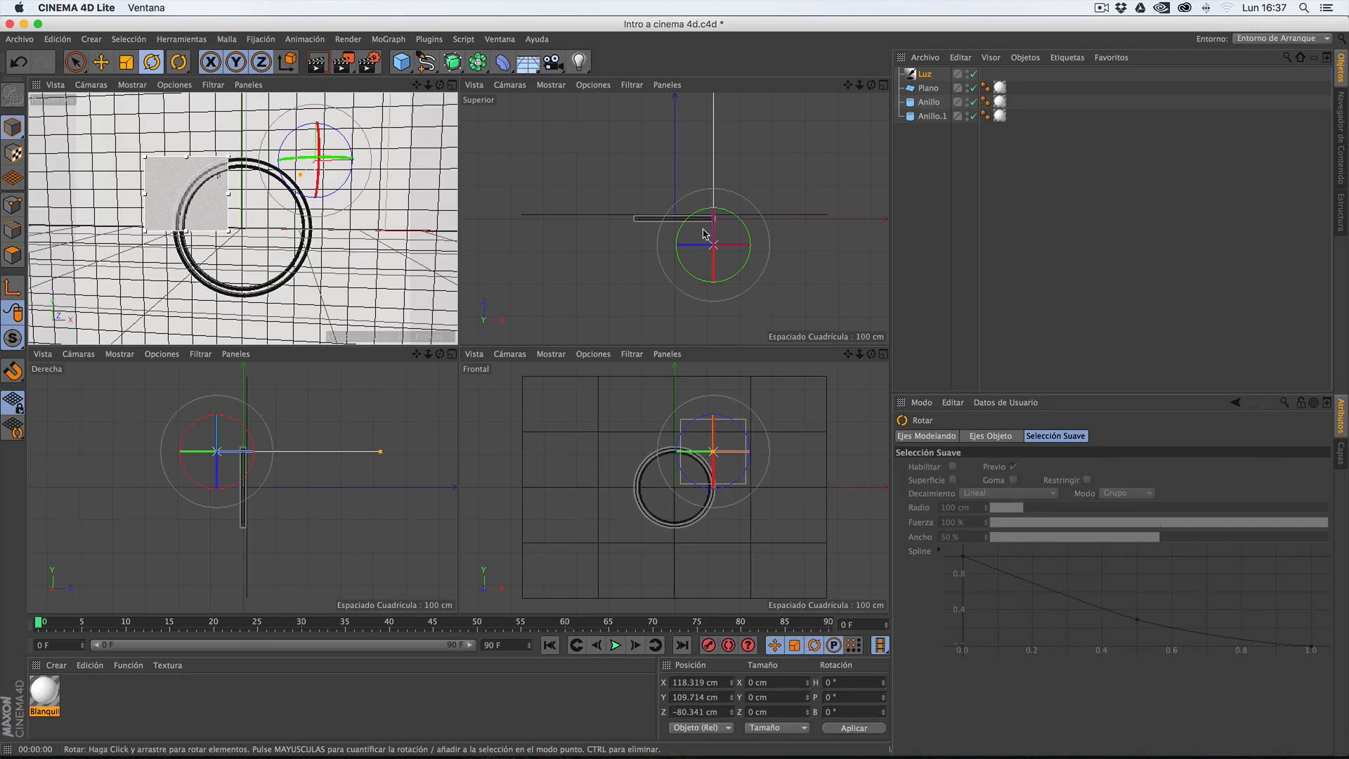
pyautogui.moveTo(675, 239); pyautogui.dragTo(669, 266)
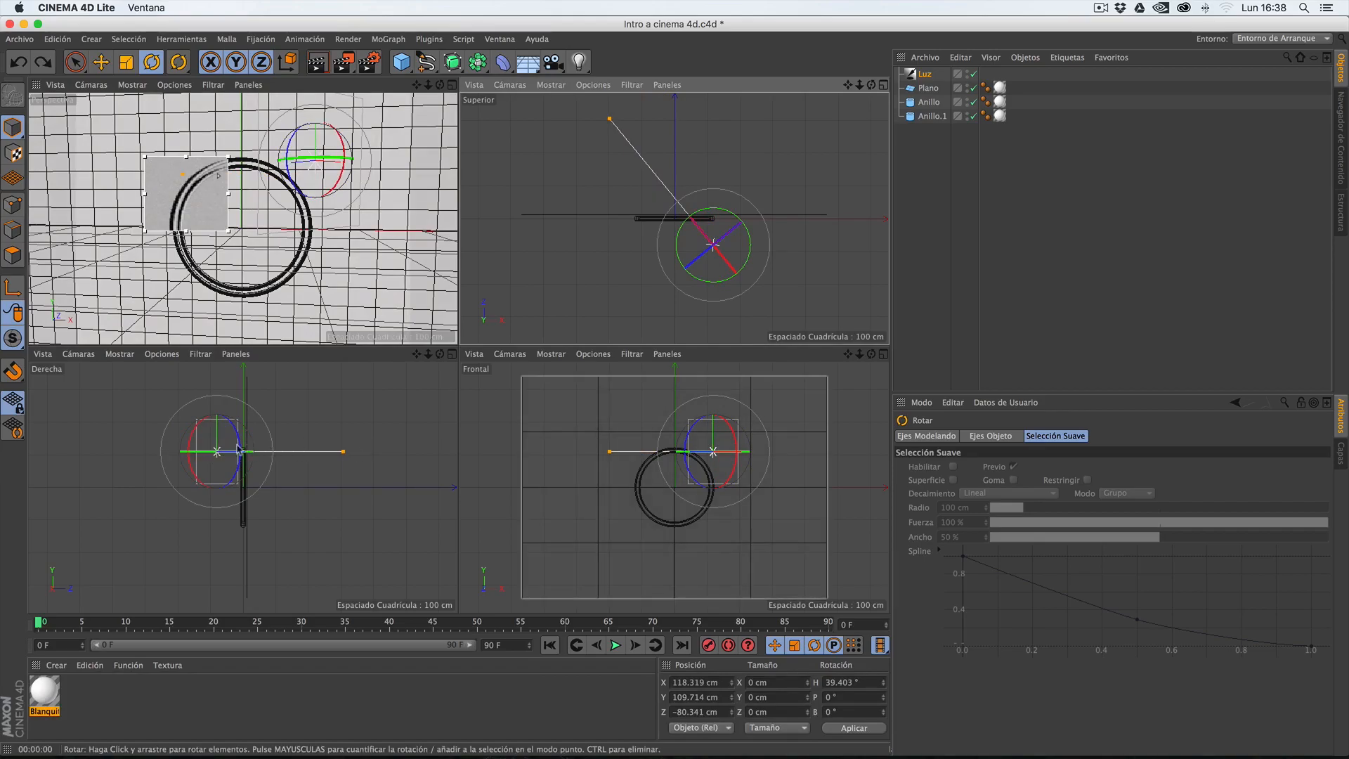
pyautogui.moveTo(190, 463); pyautogui.dragTo(194, 443)
pyautogui.moveTo(327, 533); pyautogui.dragTo(271, 494)
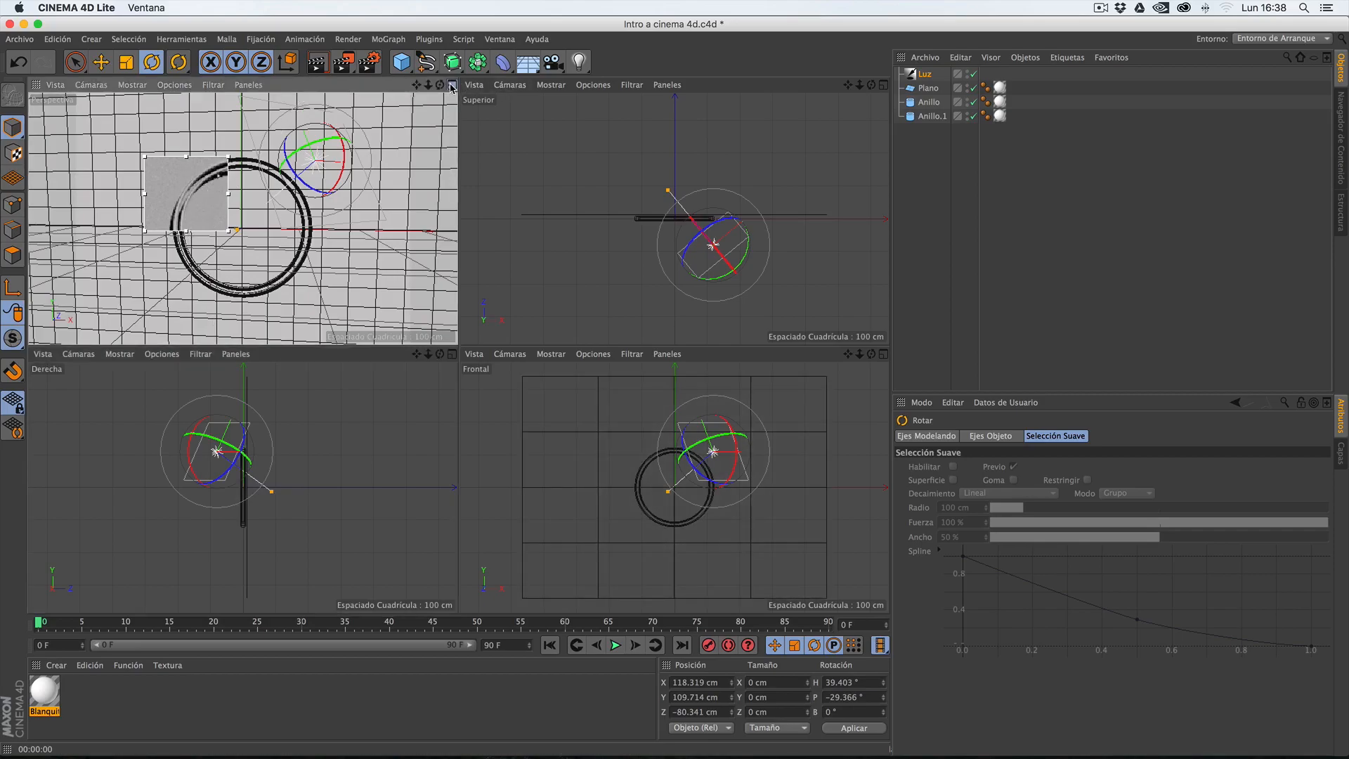
pyautogui.click(452, 85)
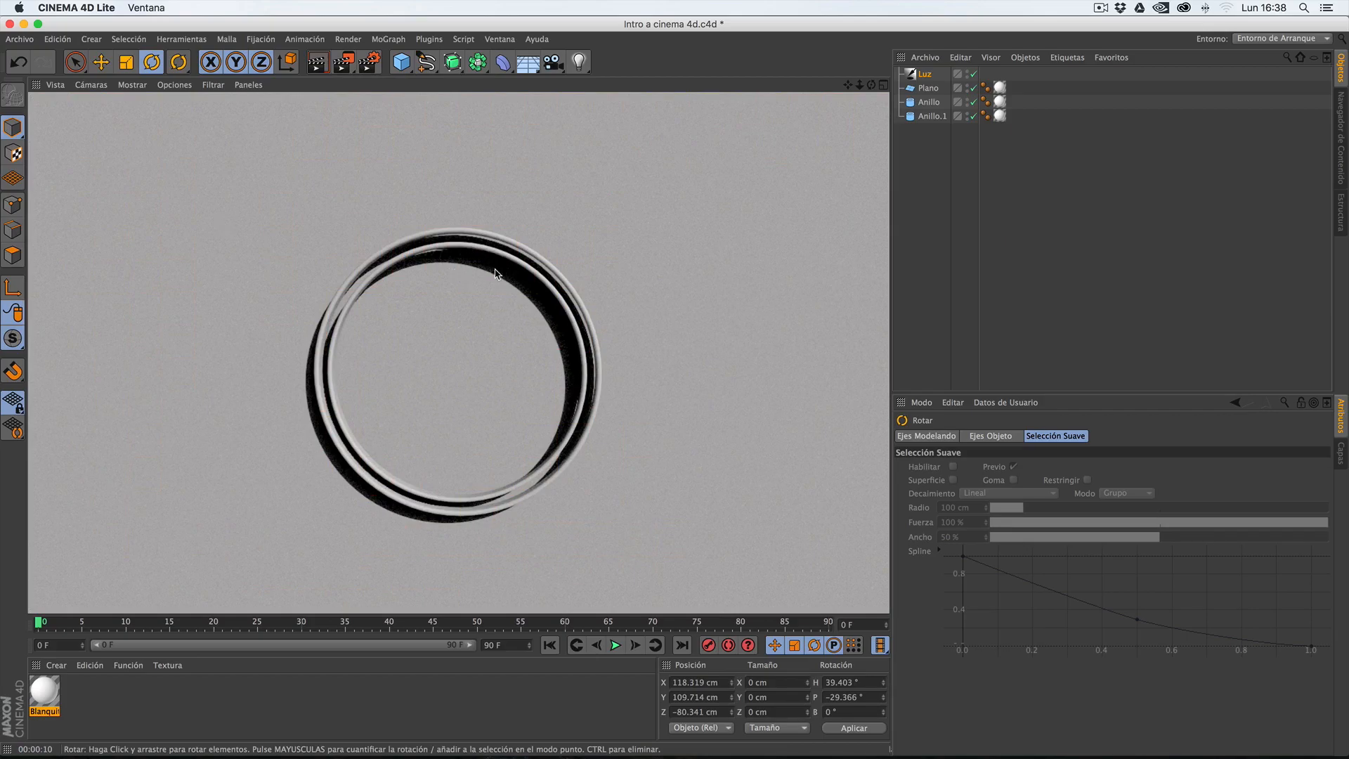
# - Move the background plane back to about 28.8 cm in Z and preview the shadows with a render of the perspective view
pyautogui.click(935, 90)
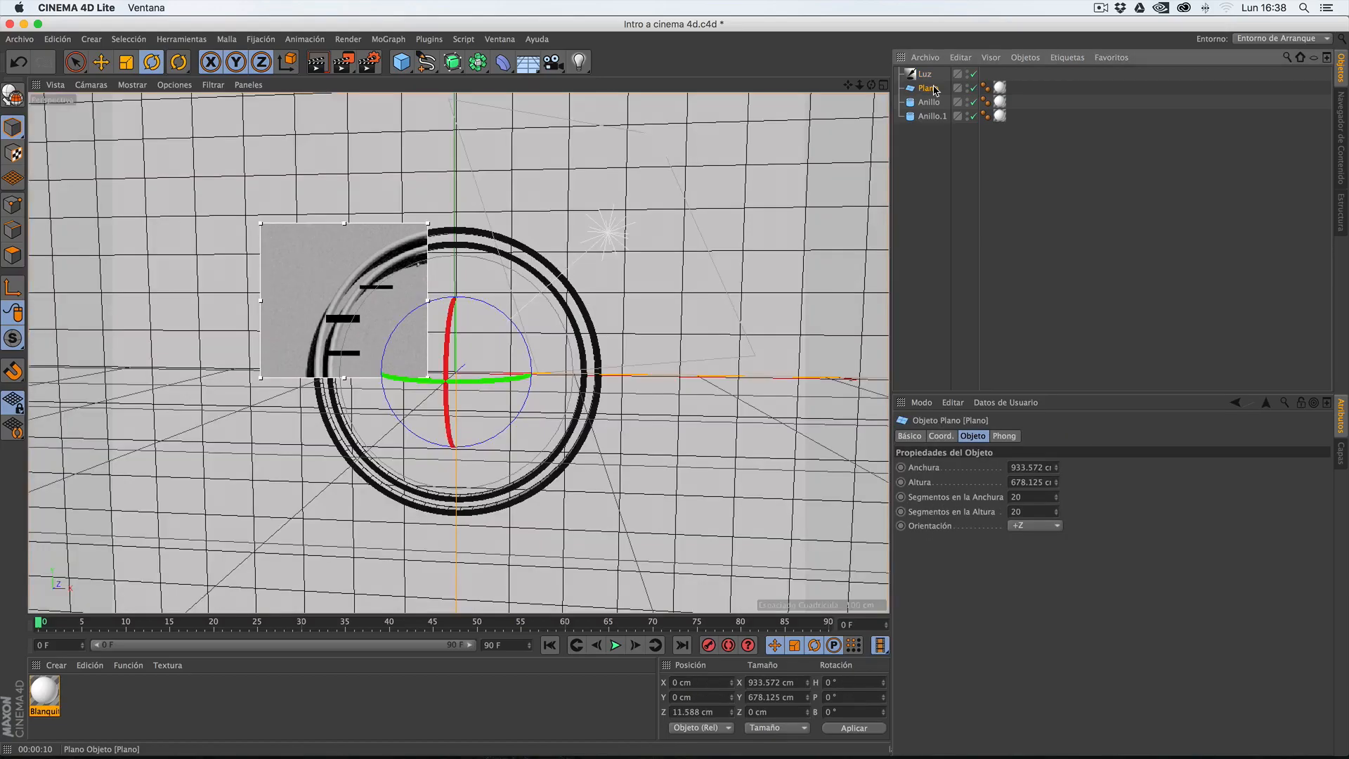
pyautogui.click(100, 63)
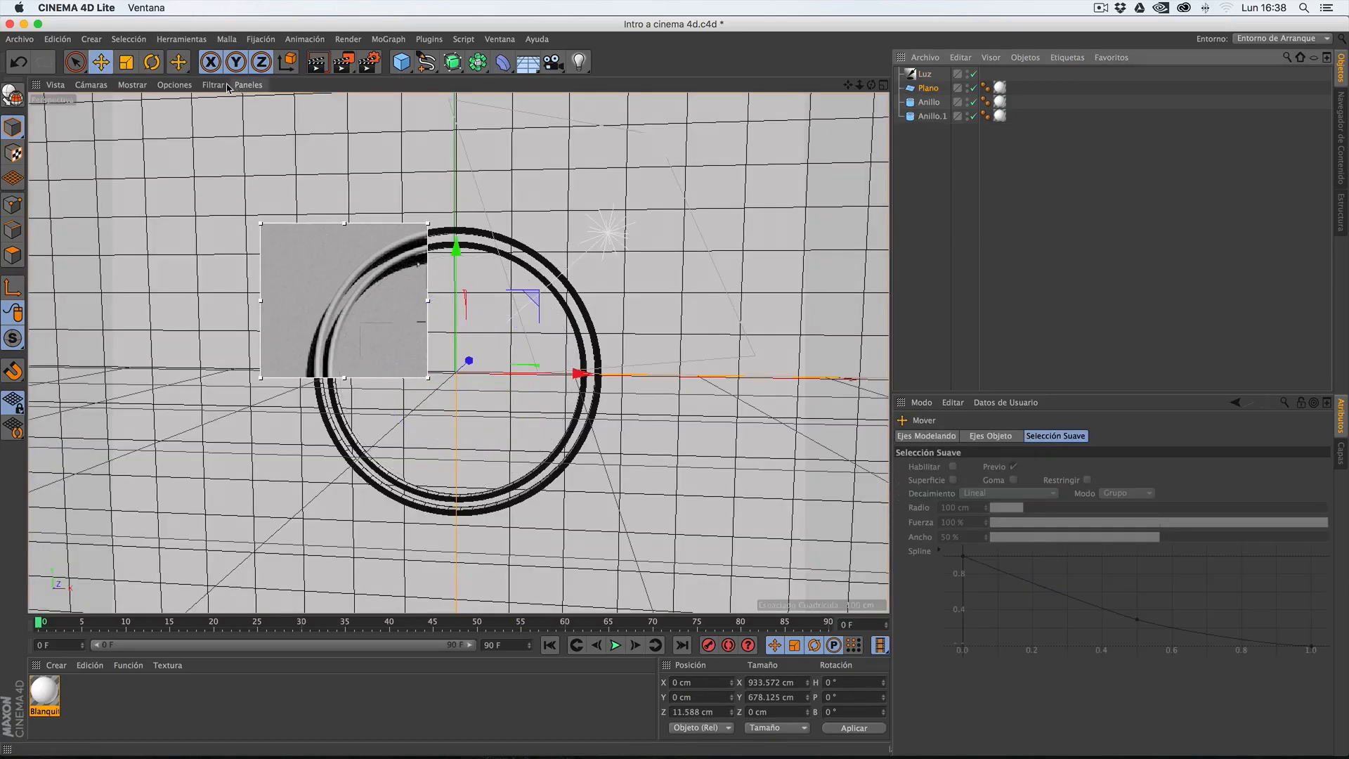
pyautogui.click(882, 85)
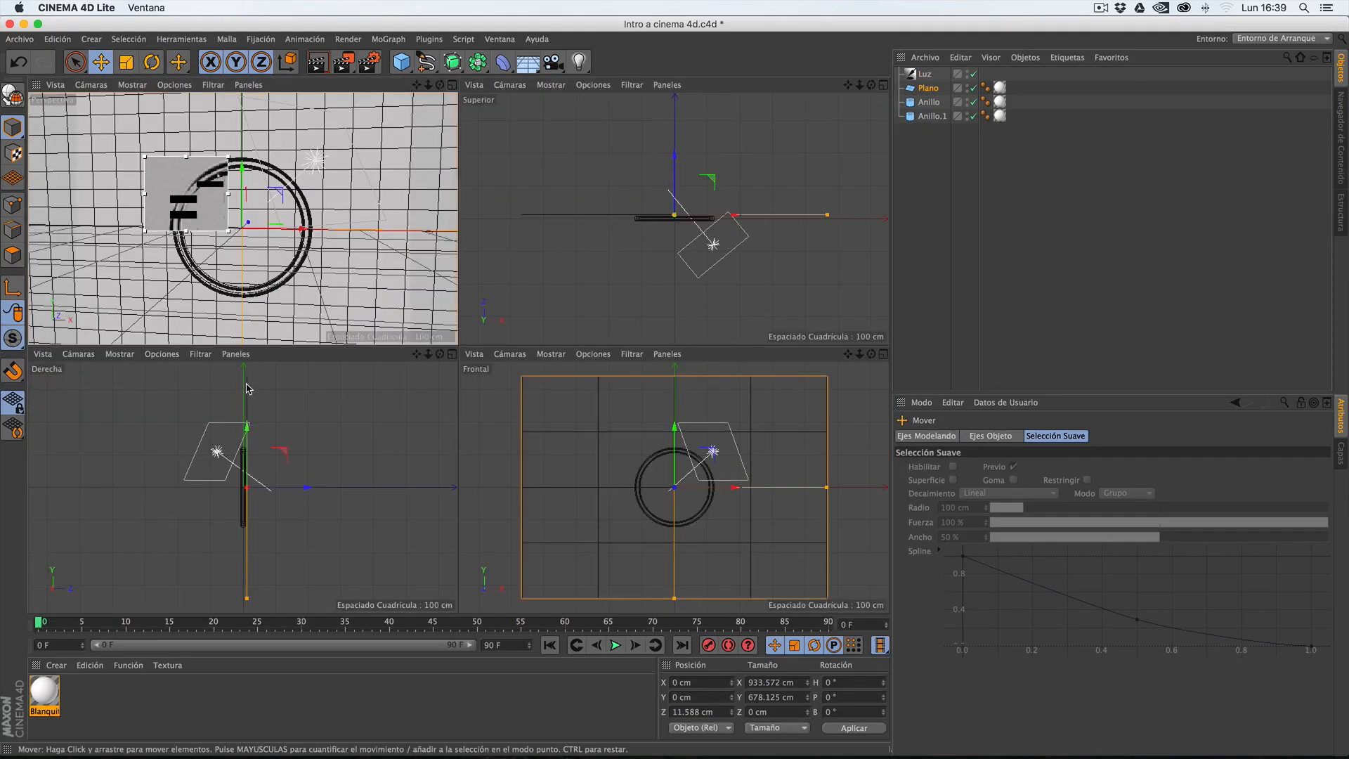
pyautogui.moveTo(305, 487); pyautogui.dragTo(313, 491)
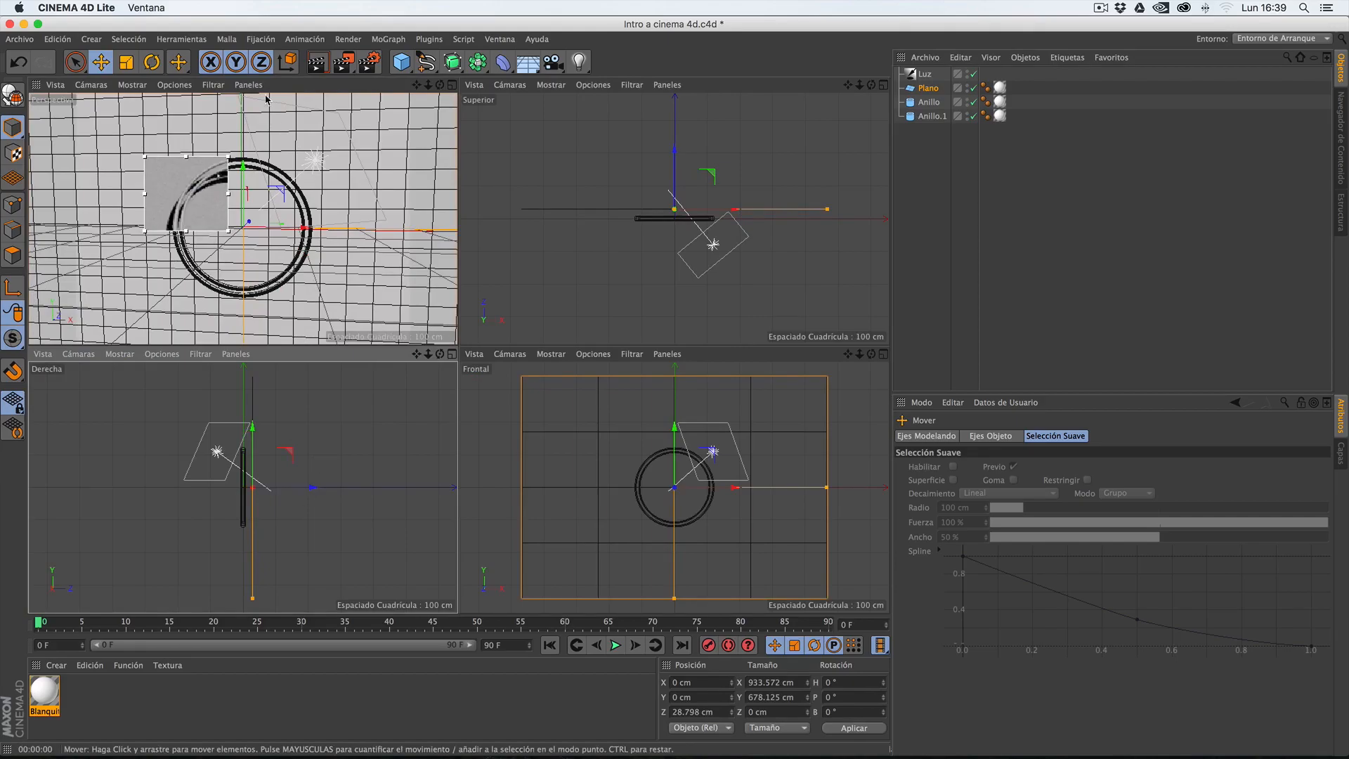
pyautogui.click(450, 88)
pyautogui.click(316, 62)
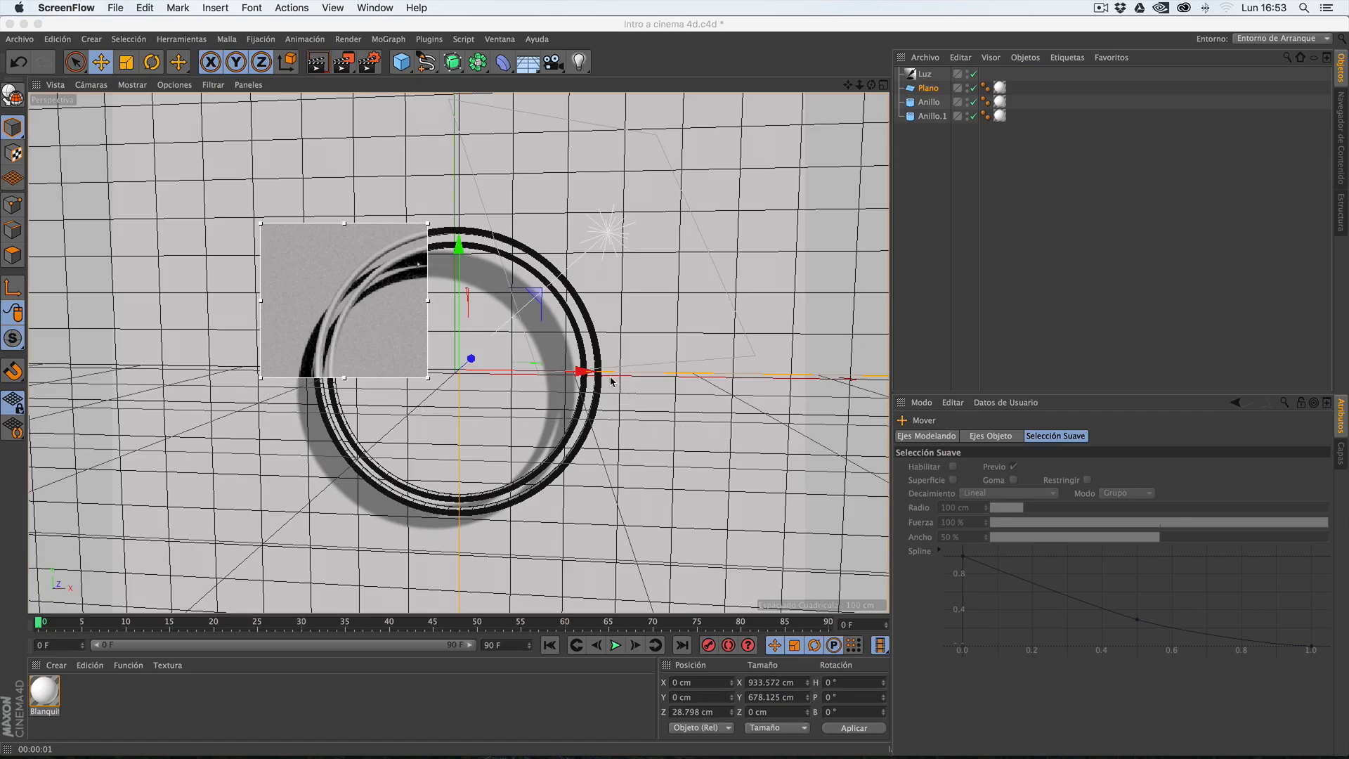
# - Turn off the interactive render region and enable shadow display (Sombras) in the perspective viewport
pyautogui.click(343, 64)
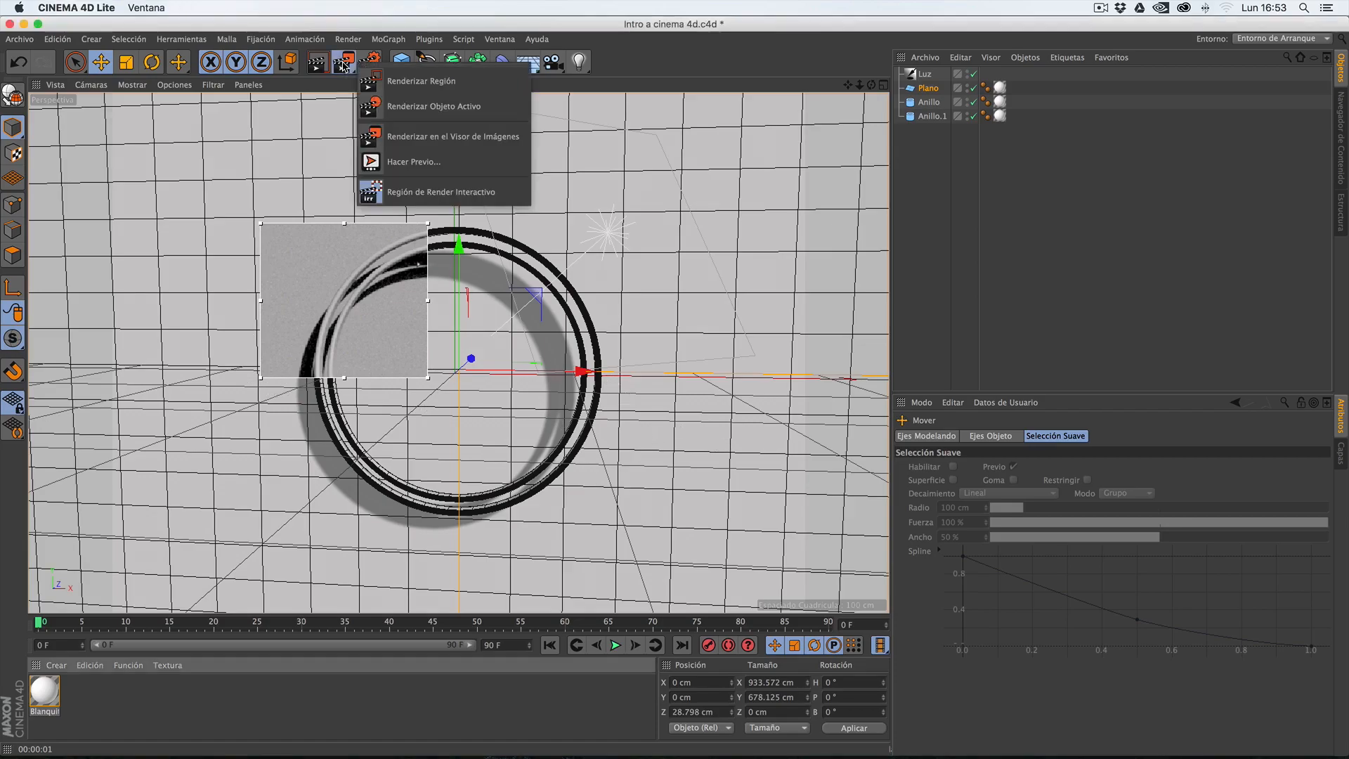
pyautogui.click(433, 201)
pyautogui.click(132, 85)
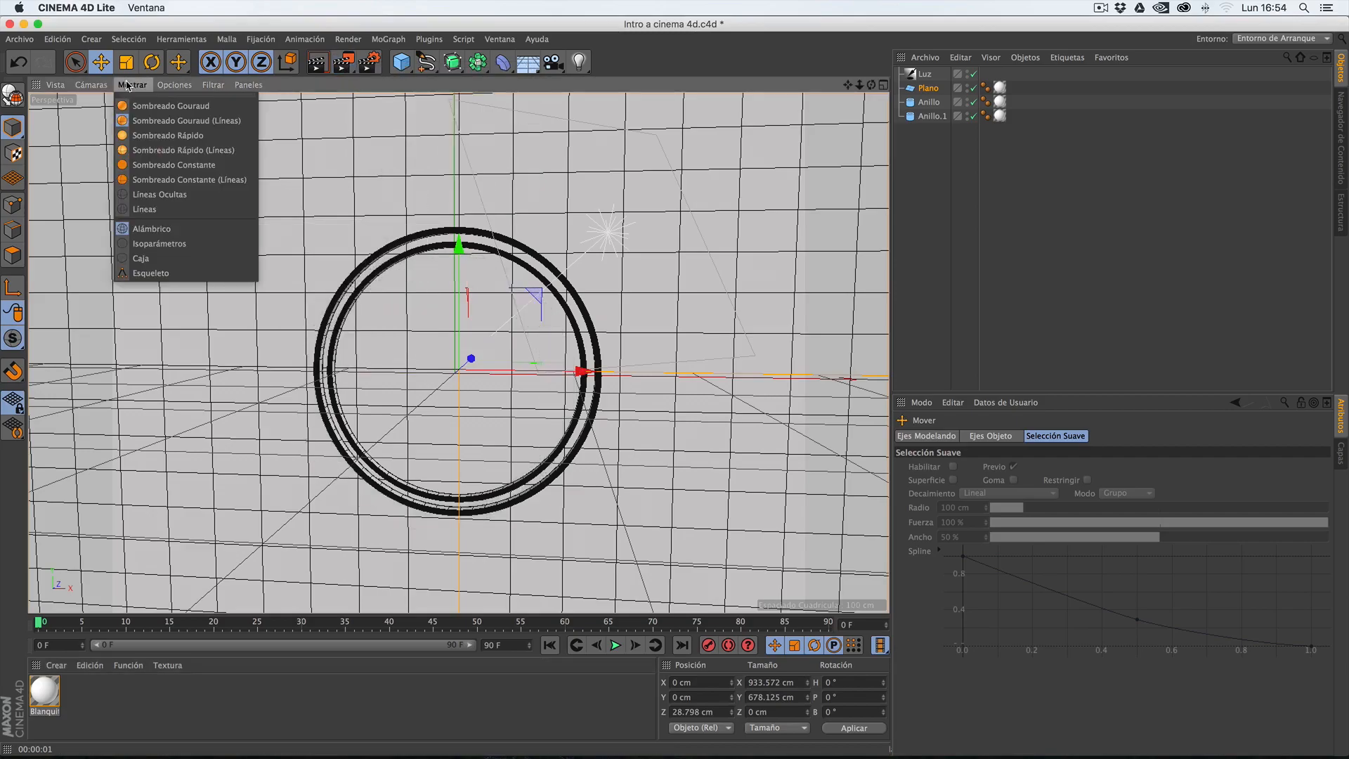
pyautogui.moveTo(189, 88)
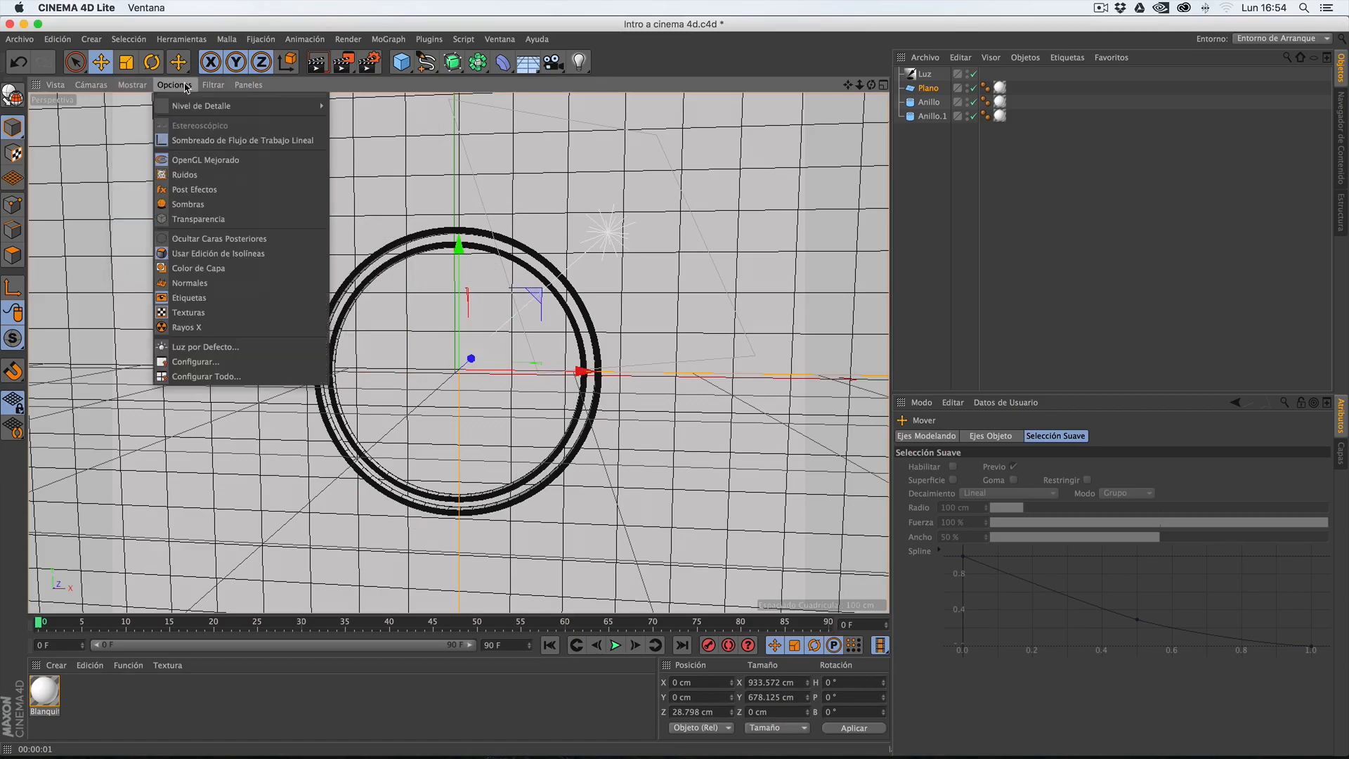
pyautogui.click(197, 214)
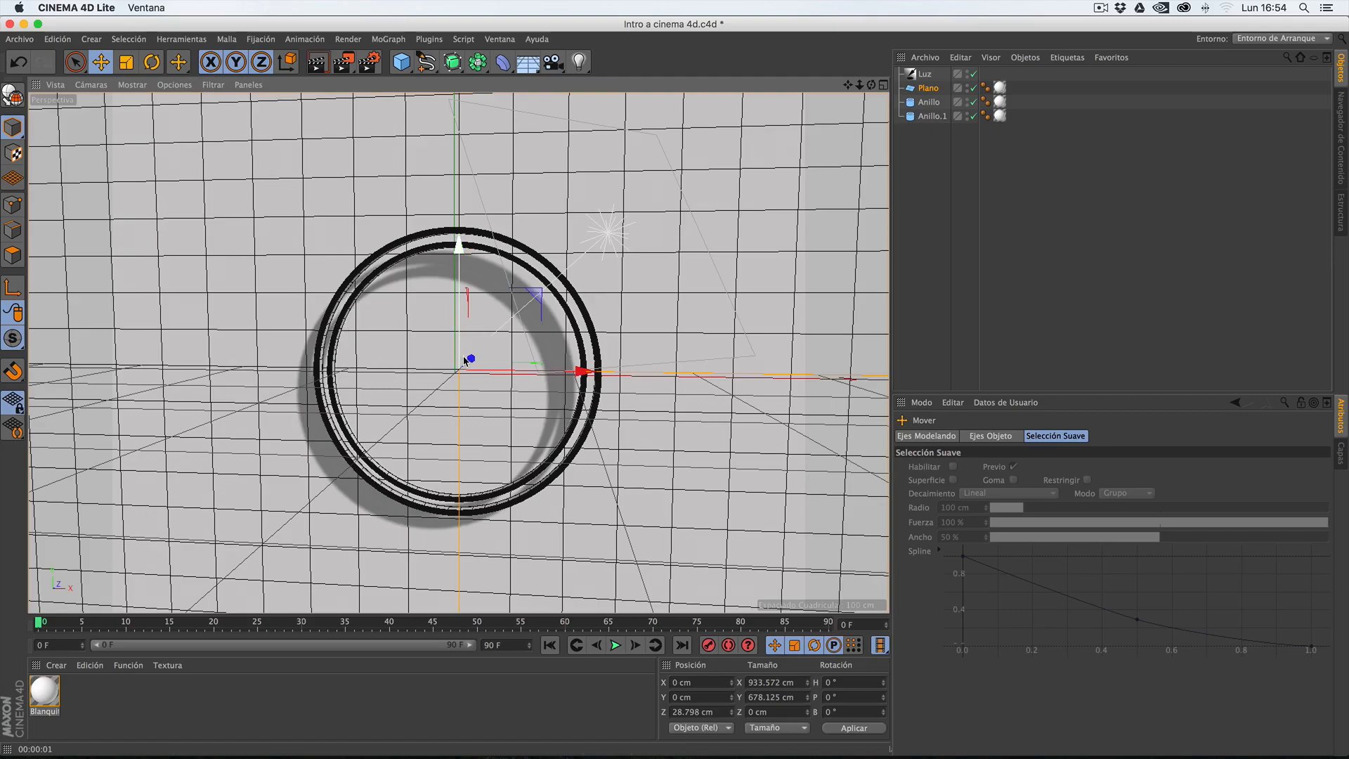
# - Move the background plane closer to the rings, to about 13 cm in Z
pyautogui.moveTo(472, 362); pyautogui.dragTo(470, 362)
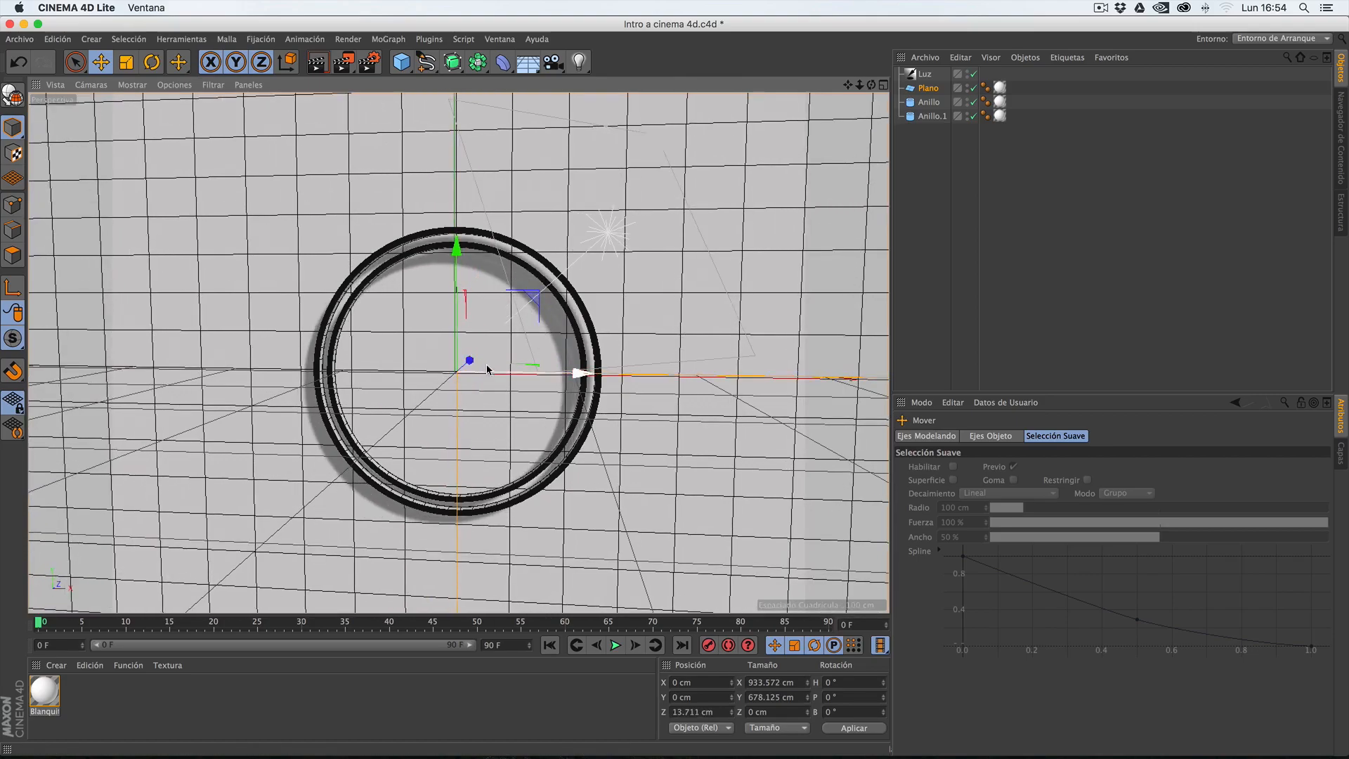
pyautogui.click(927, 88)
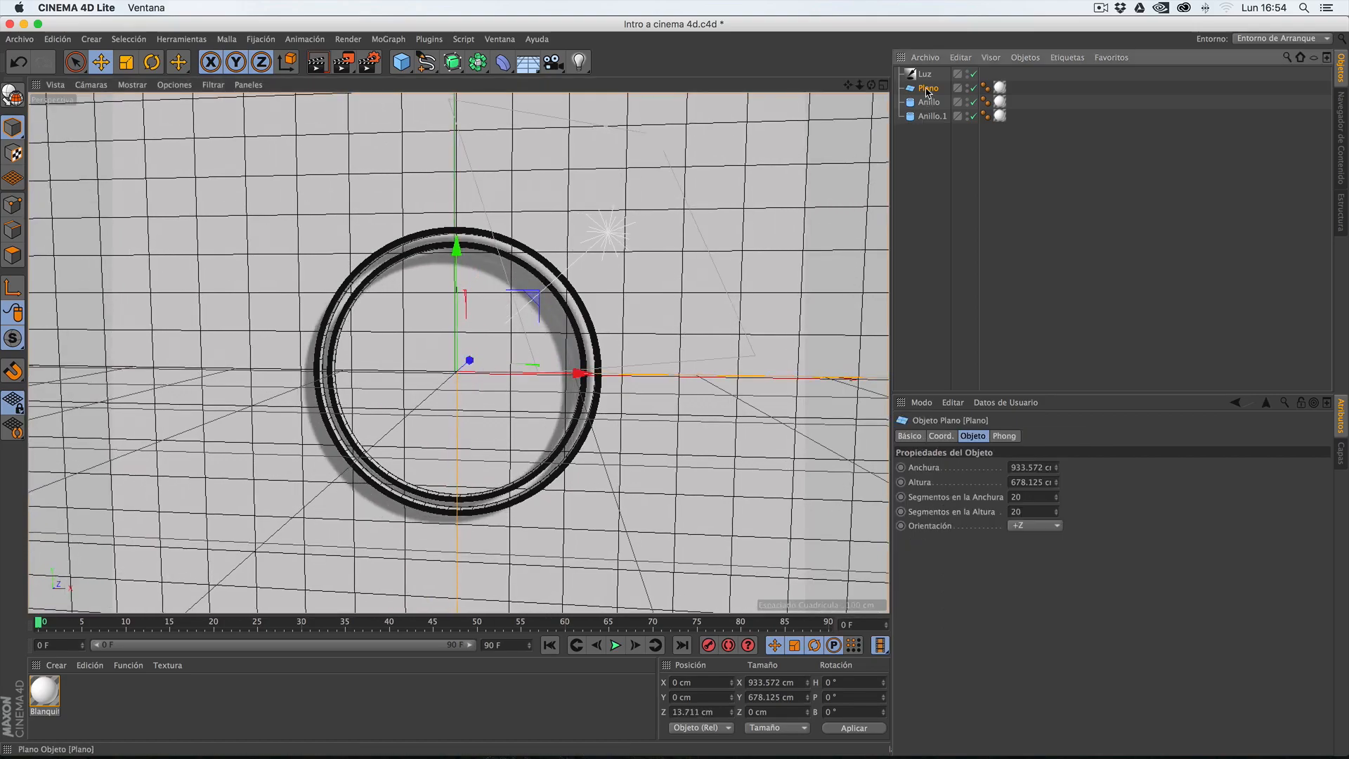
pyautogui.click(102, 63)
pyautogui.moveTo(470, 364); pyautogui.dragTo(473, 365)
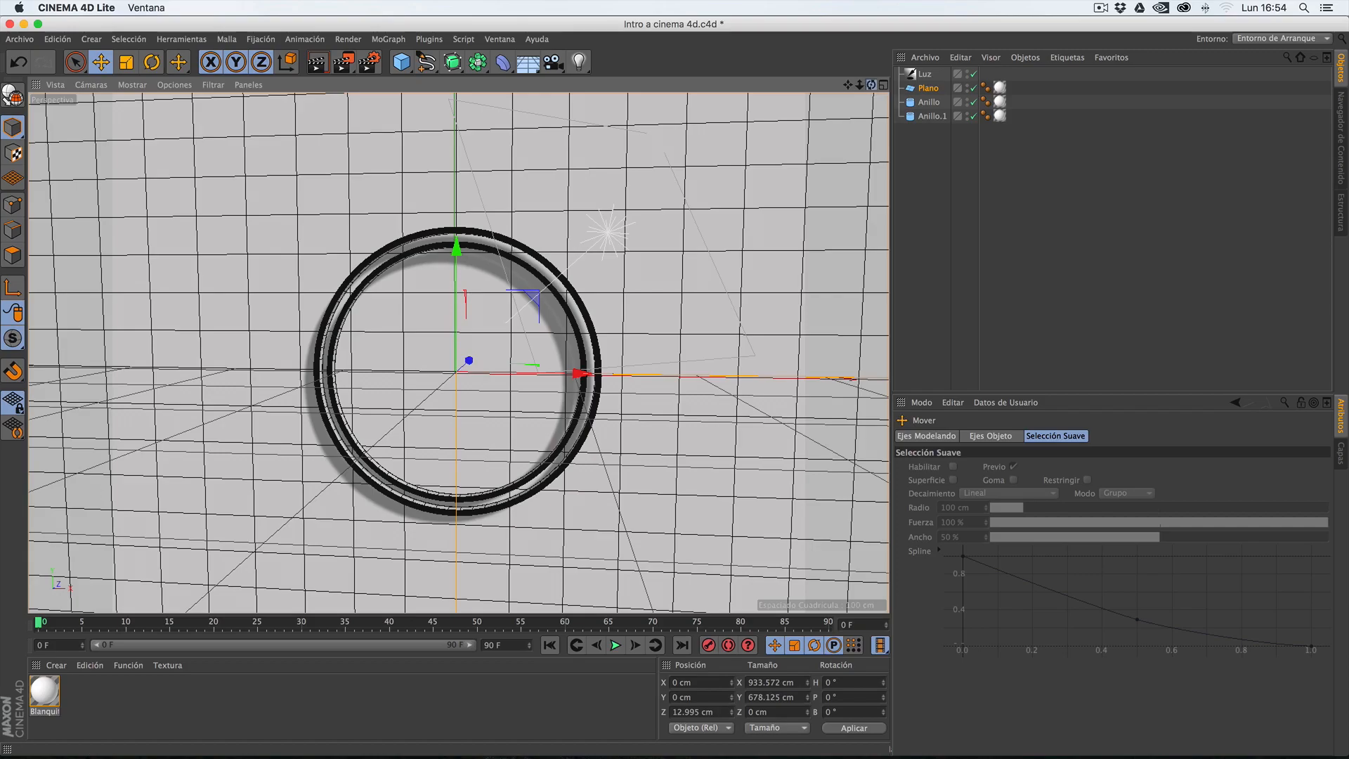
# - Face the rings frontally in the perspective view and add a target camera (Cámara con Objetivo) to the scene
pyautogui.moveTo(871, 84)
pyautogui.mouseDown()
pyautogui.moveTo(881, 35)
pyautogui.moveTo(873, 86)
pyautogui.mouseUp()
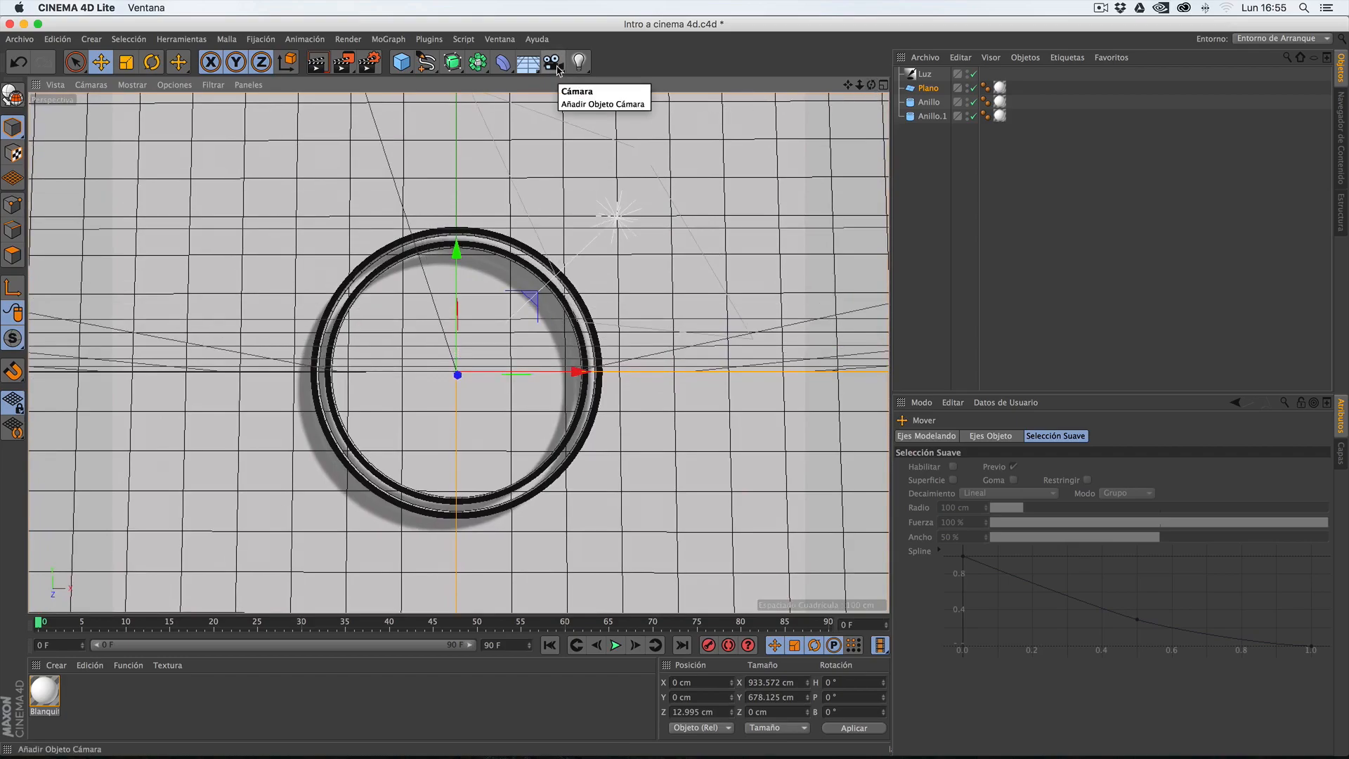
pyautogui.click(553, 64)
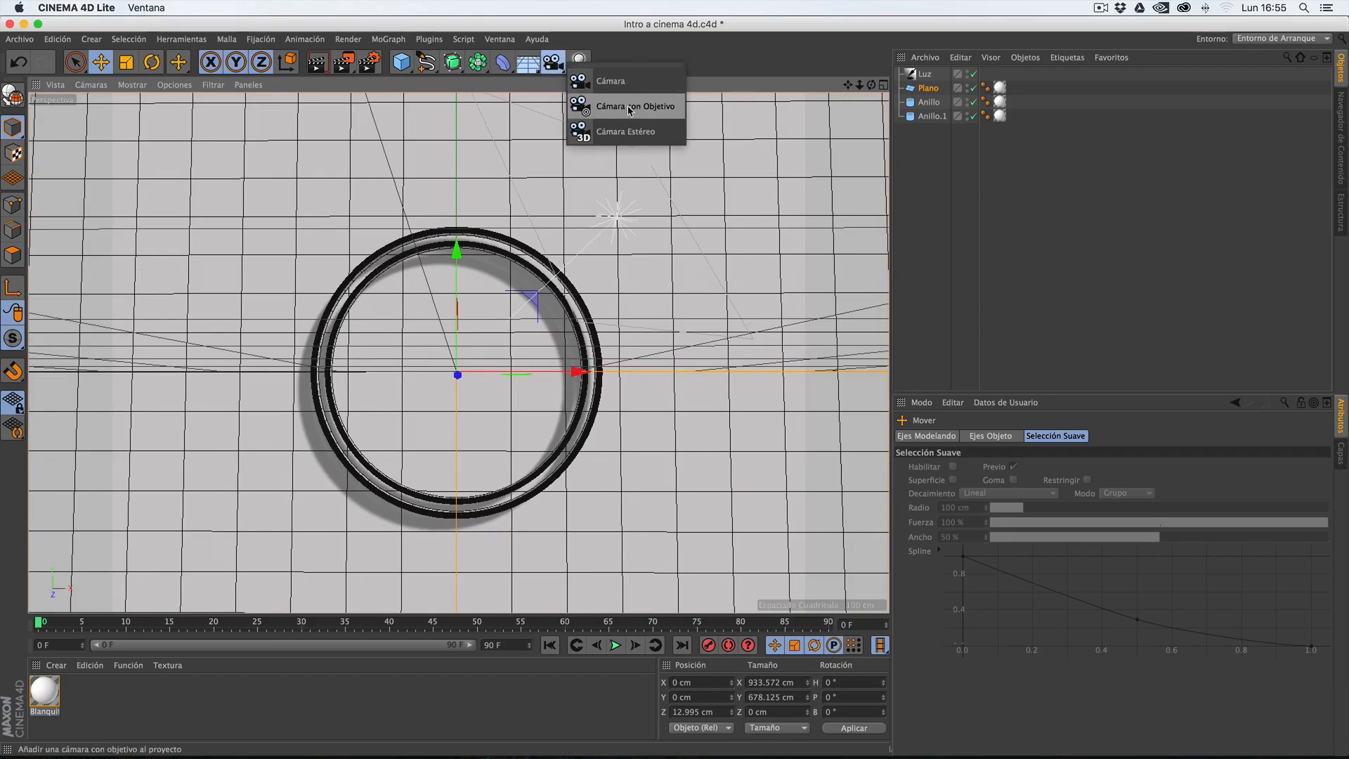
pyautogui.click(629, 107)
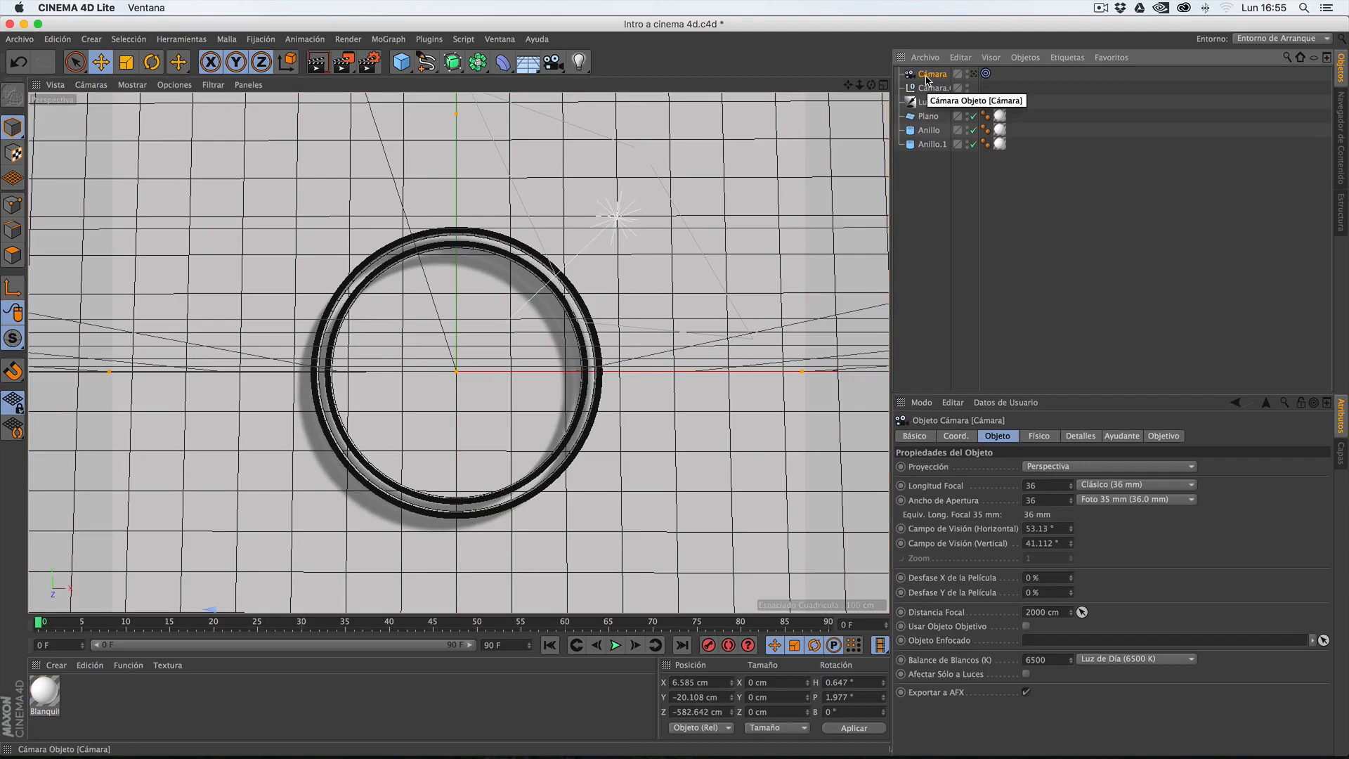
# - Look through the new camera in the viewport and check which object its Objetivo tag targets
pyautogui.click(974, 74)
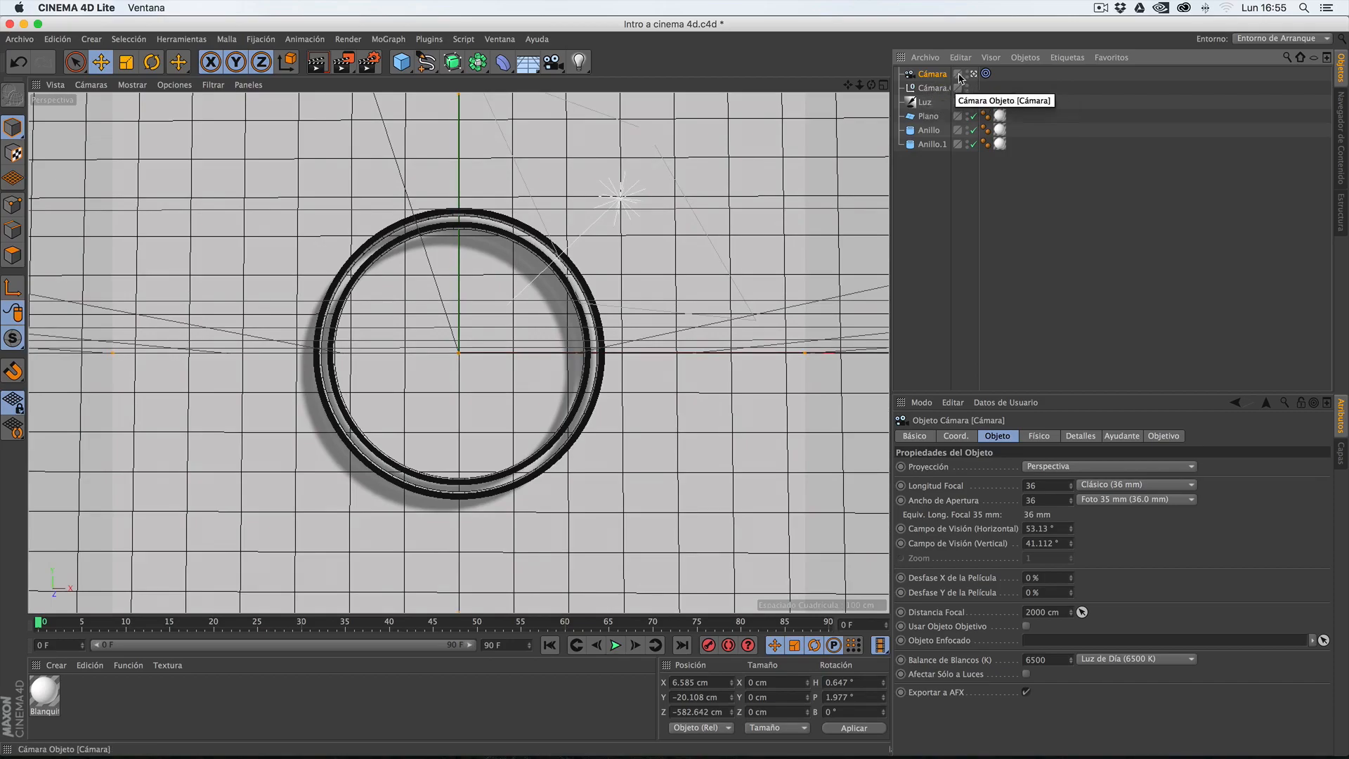
pyautogui.click(986, 74)
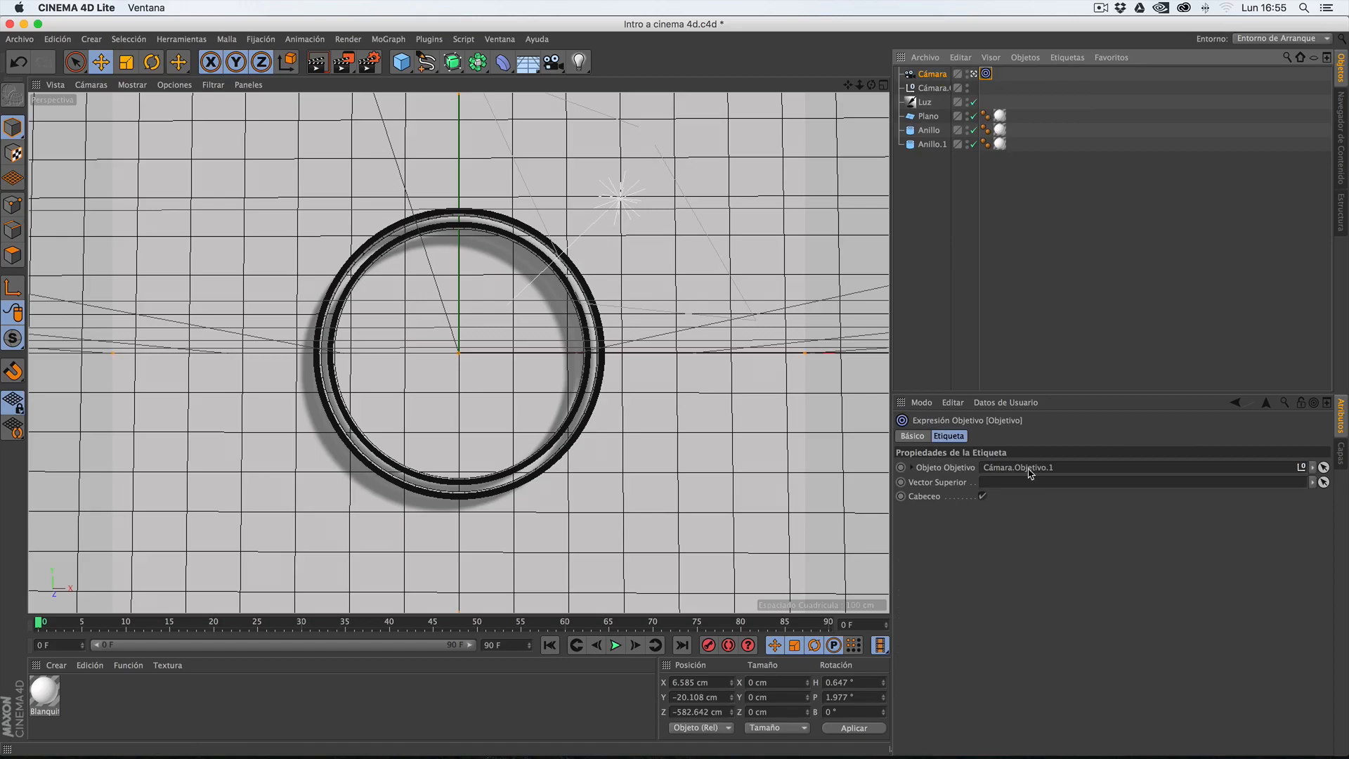
pyautogui.click(932, 76)
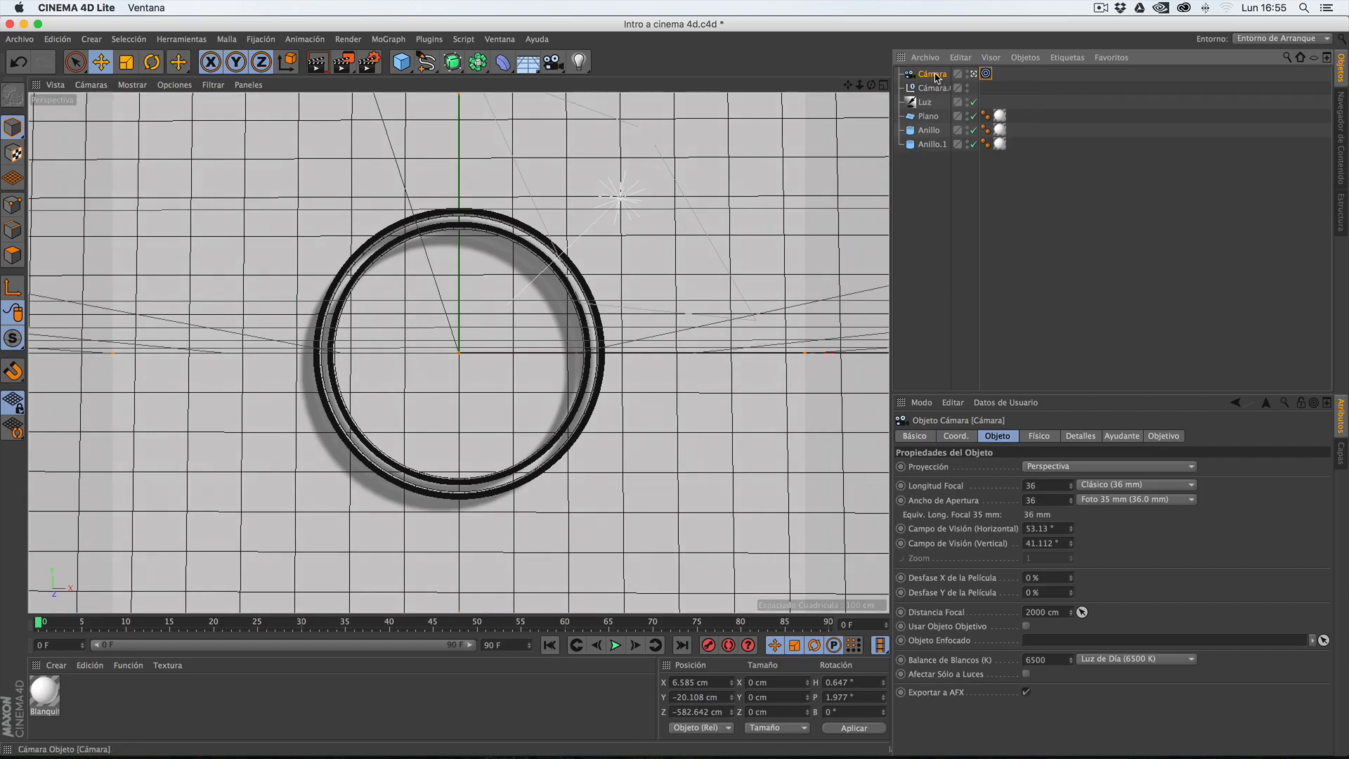
# - Set the camera's X and Y position coordinates to 0 cm to centre it on the rings
pyautogui.click(956, 437)
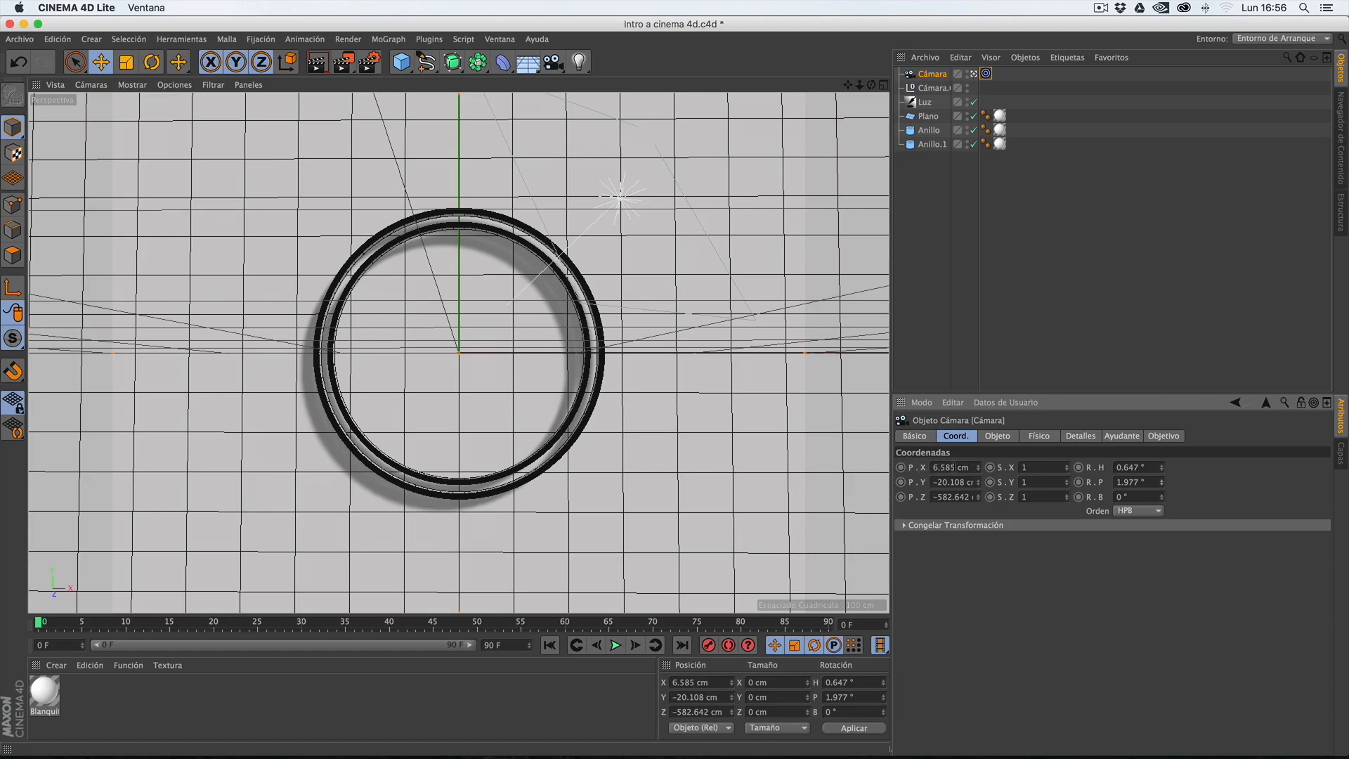
pyautogui.write('0')
pyautogui.press('Return')
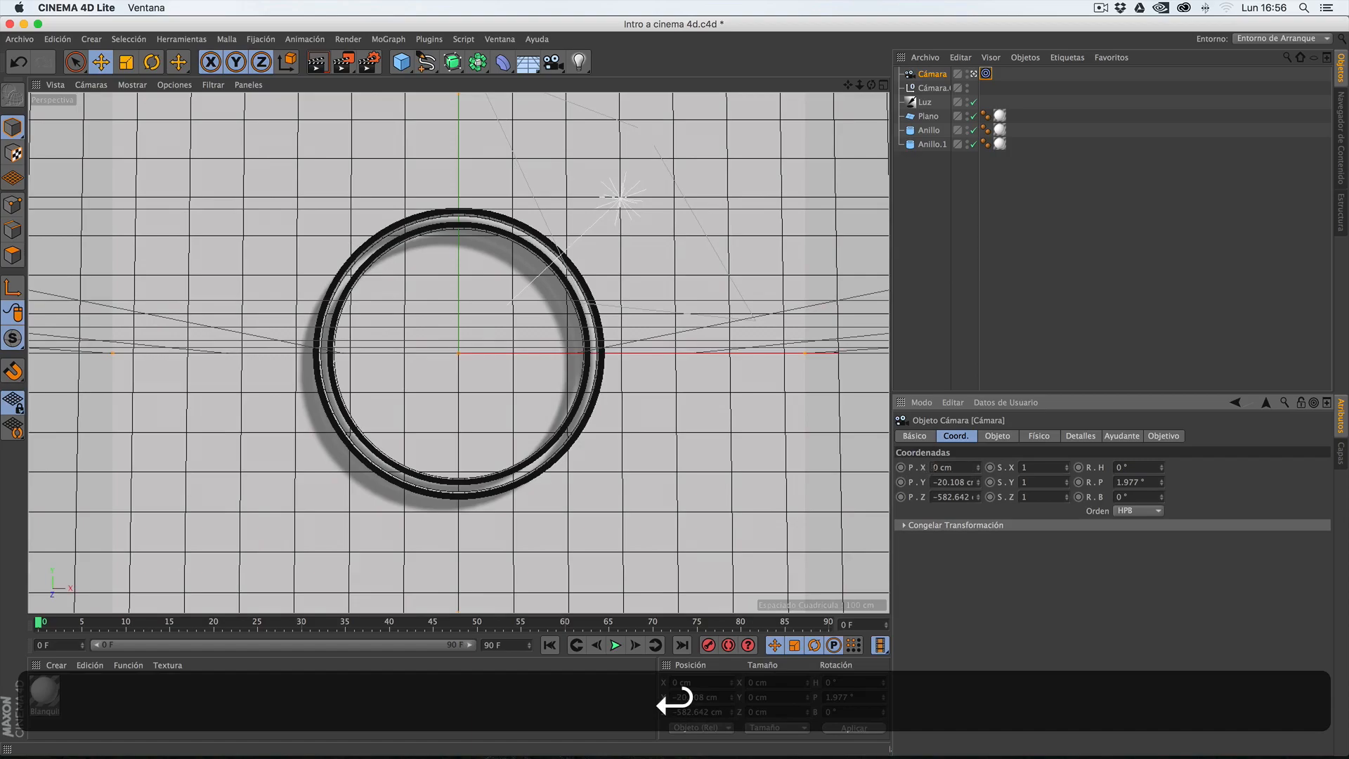
pyautogui.write('0')
pyautogui.press('Return')
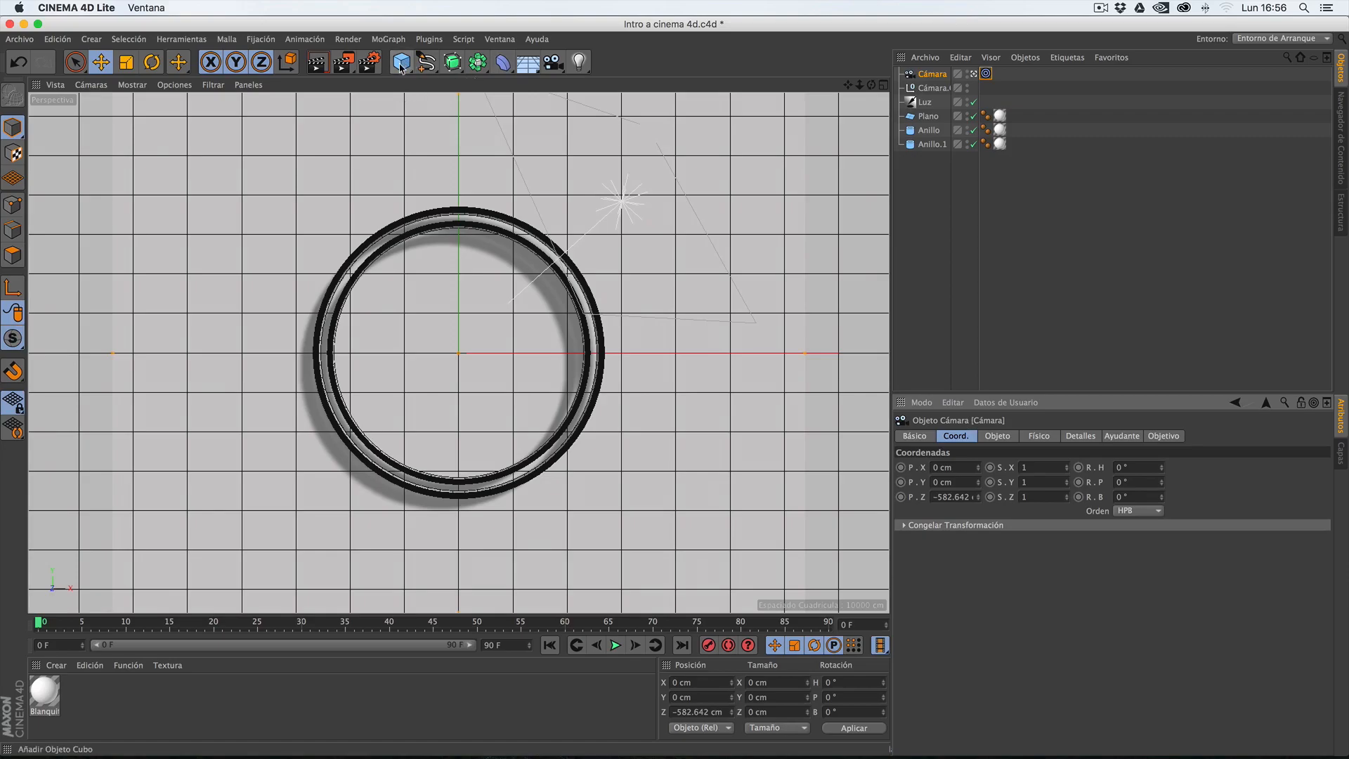
# - Add a null object (Nulo) to the scene and nest the camera inside it
pyautogui.click(399, 62)
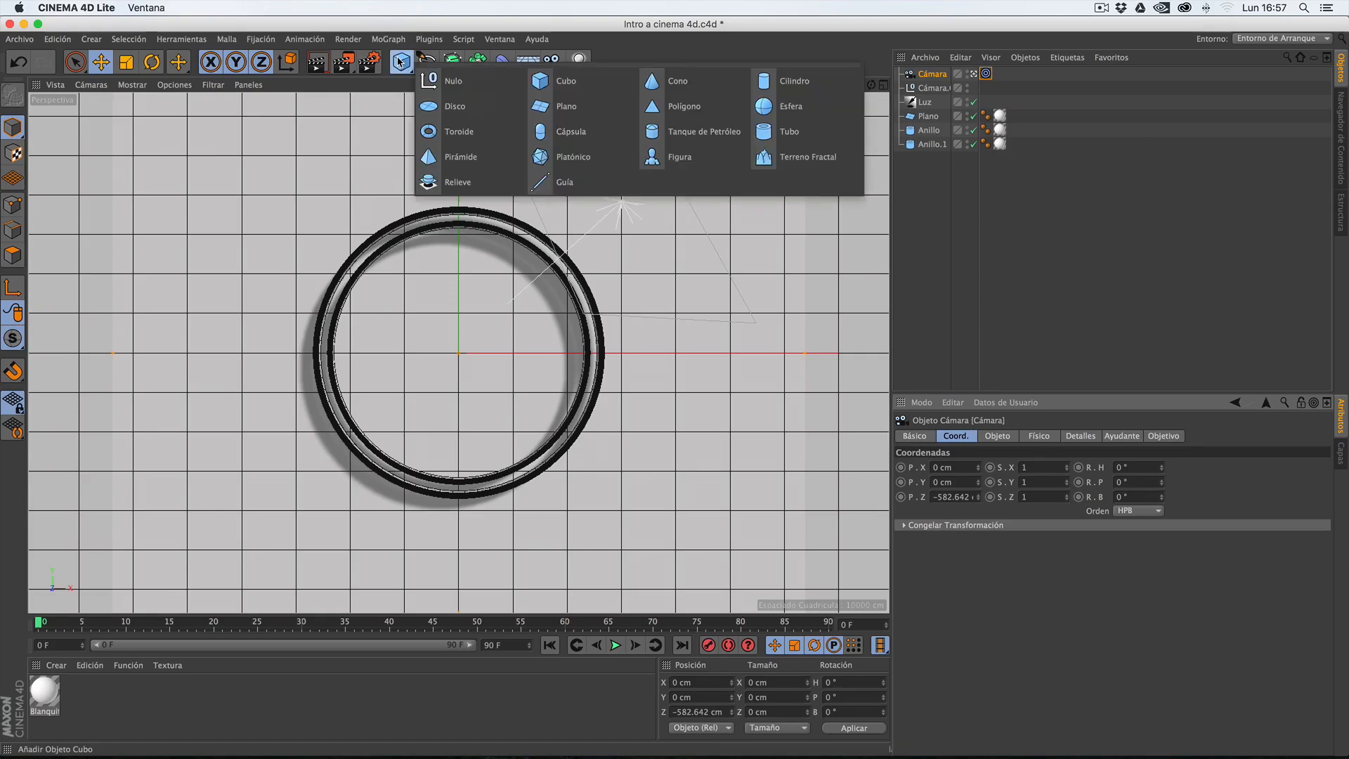
pyautogui.click(447, 81)
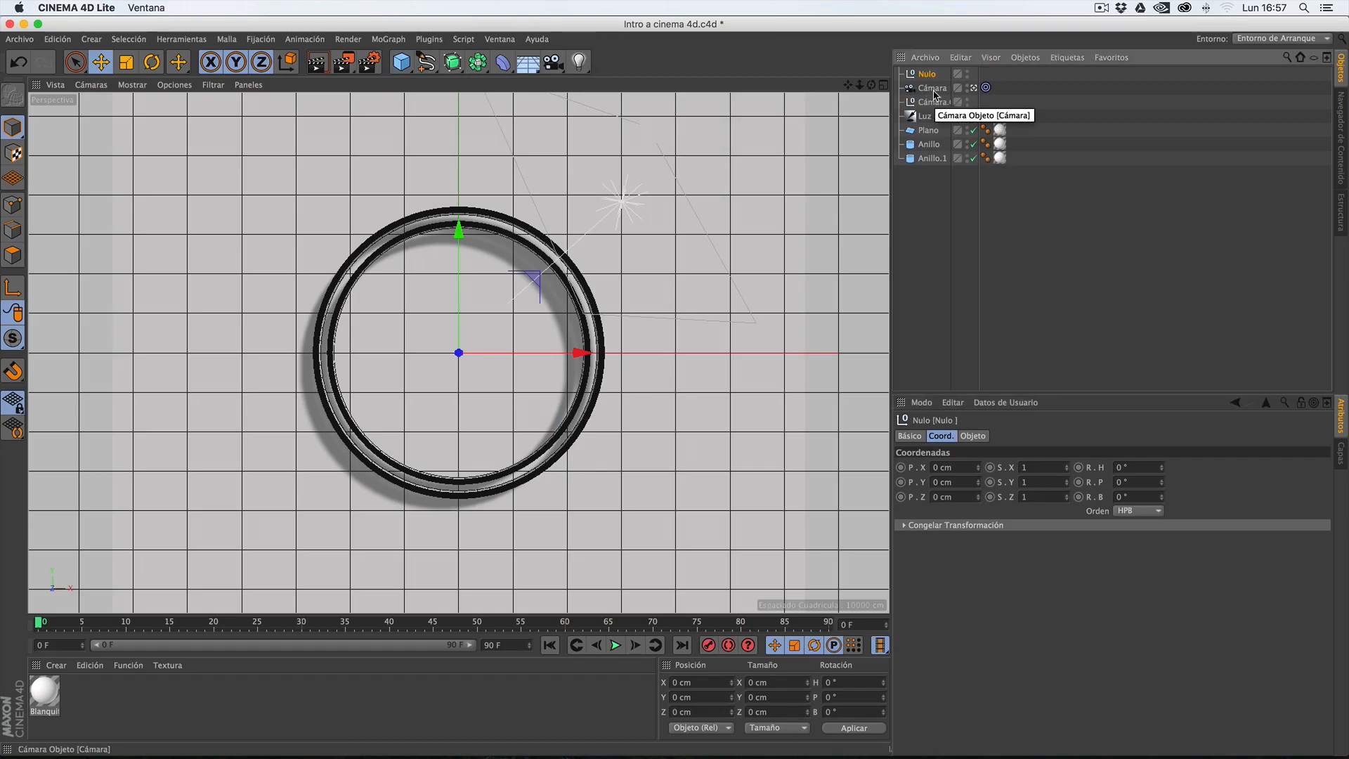
pyautogui.moveTo(934, 94); pyautogui.dragTo(938, 77)
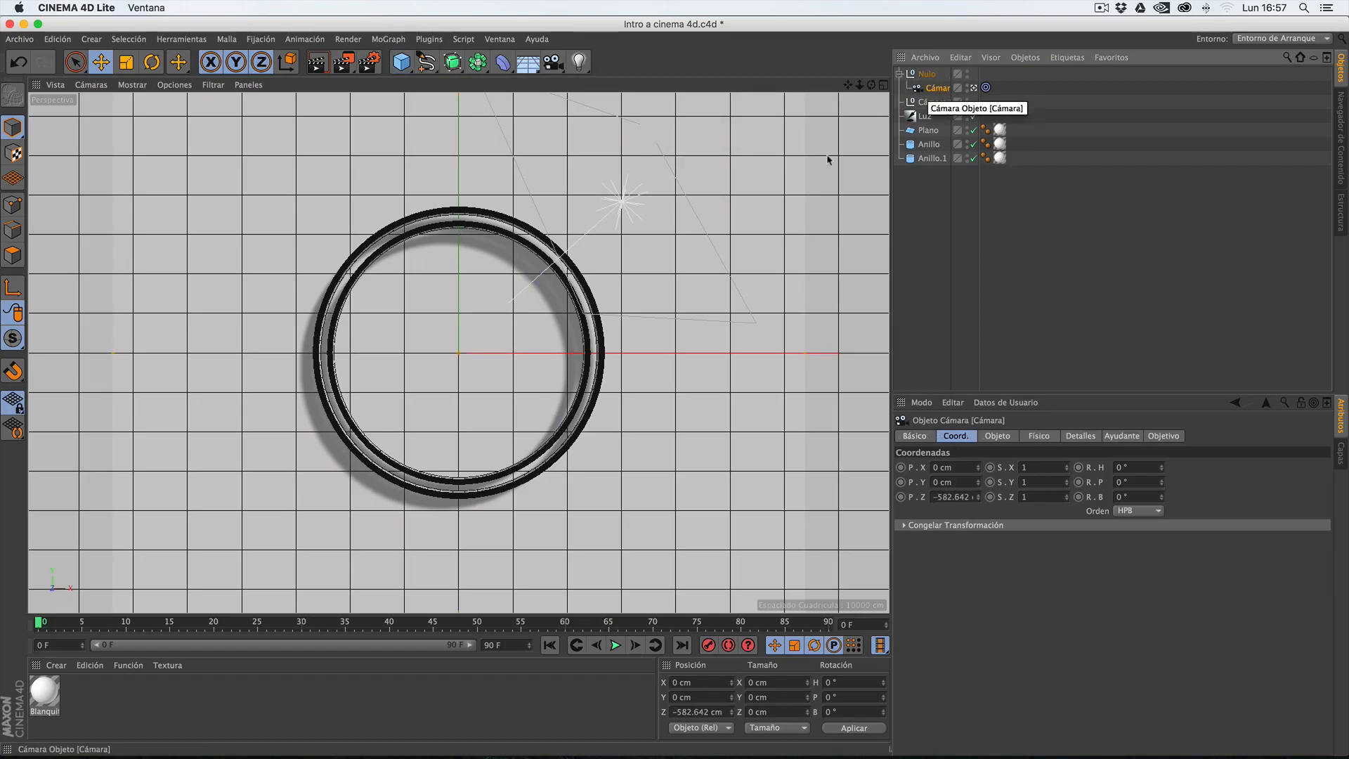
# - Set the null's pitch rotation (R.P) to 90° and keyframe its rotation at frame 0
pyautogui.moveTo(49, 626); pyautogui.dragTo(116, 631)
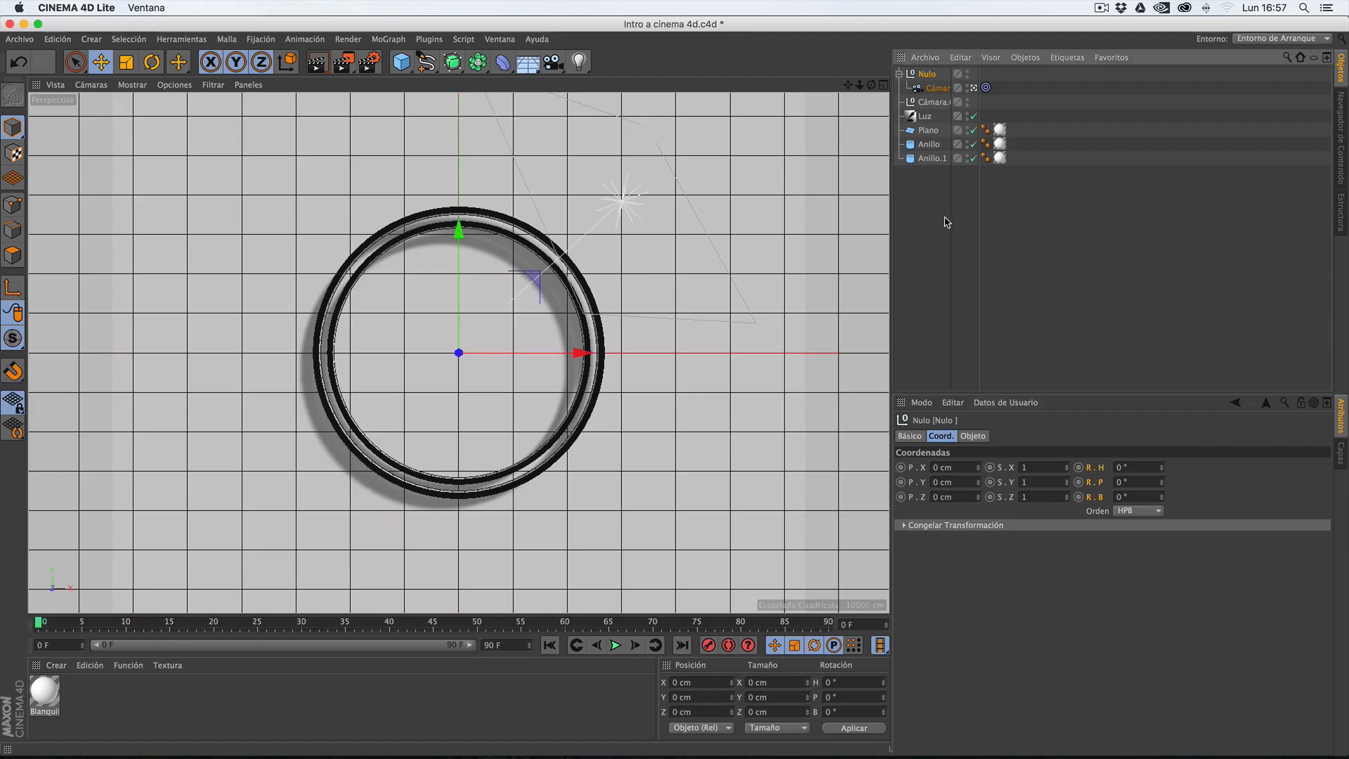
pyautogui.click(947, 222)
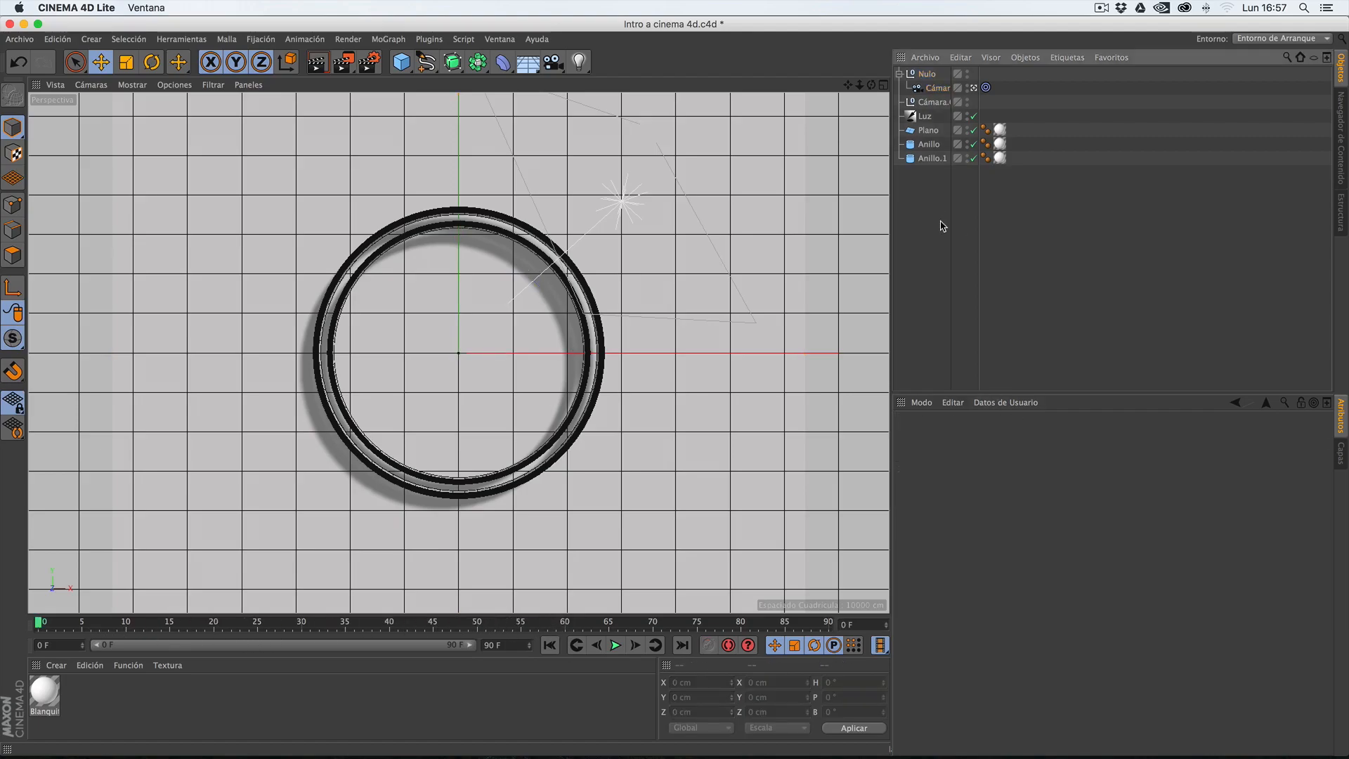
pyautogui.click(928, 74)
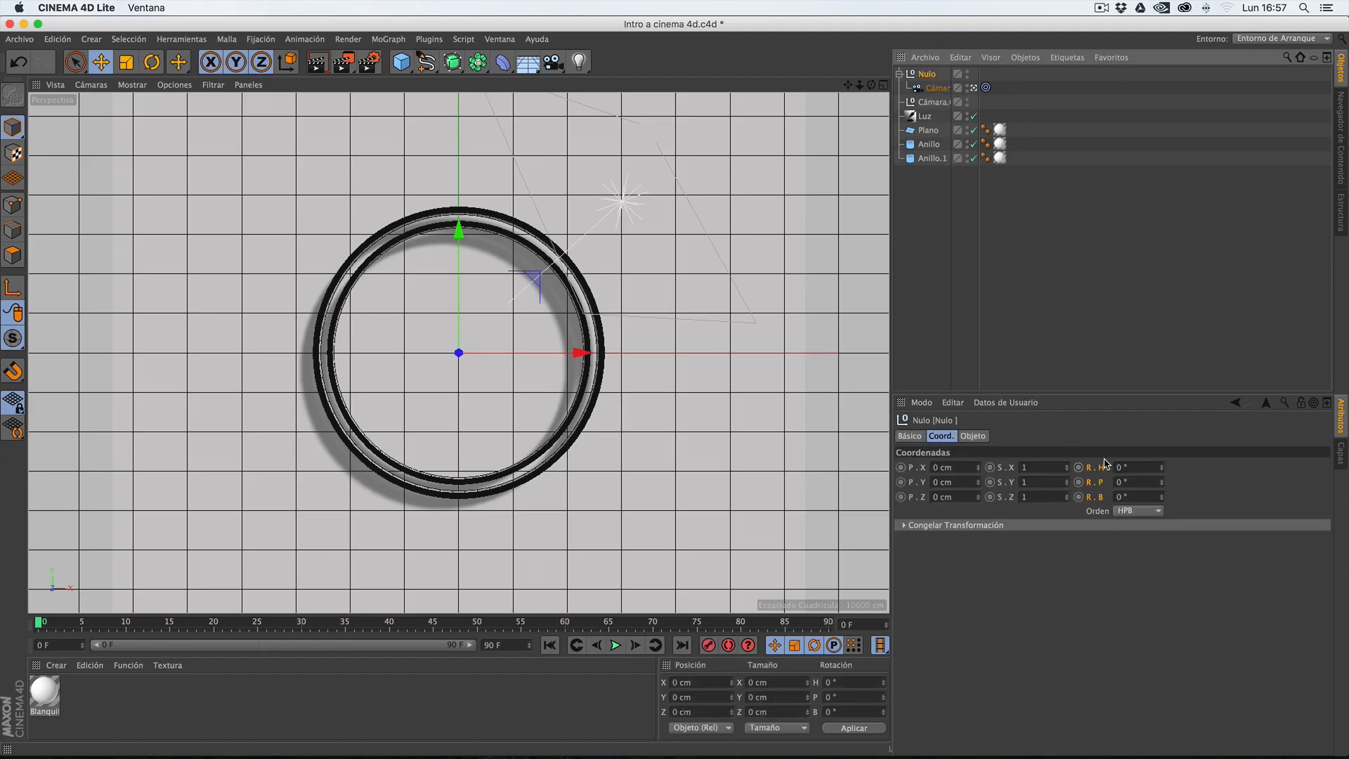
pyautogui.doubleClick(1122, 482)
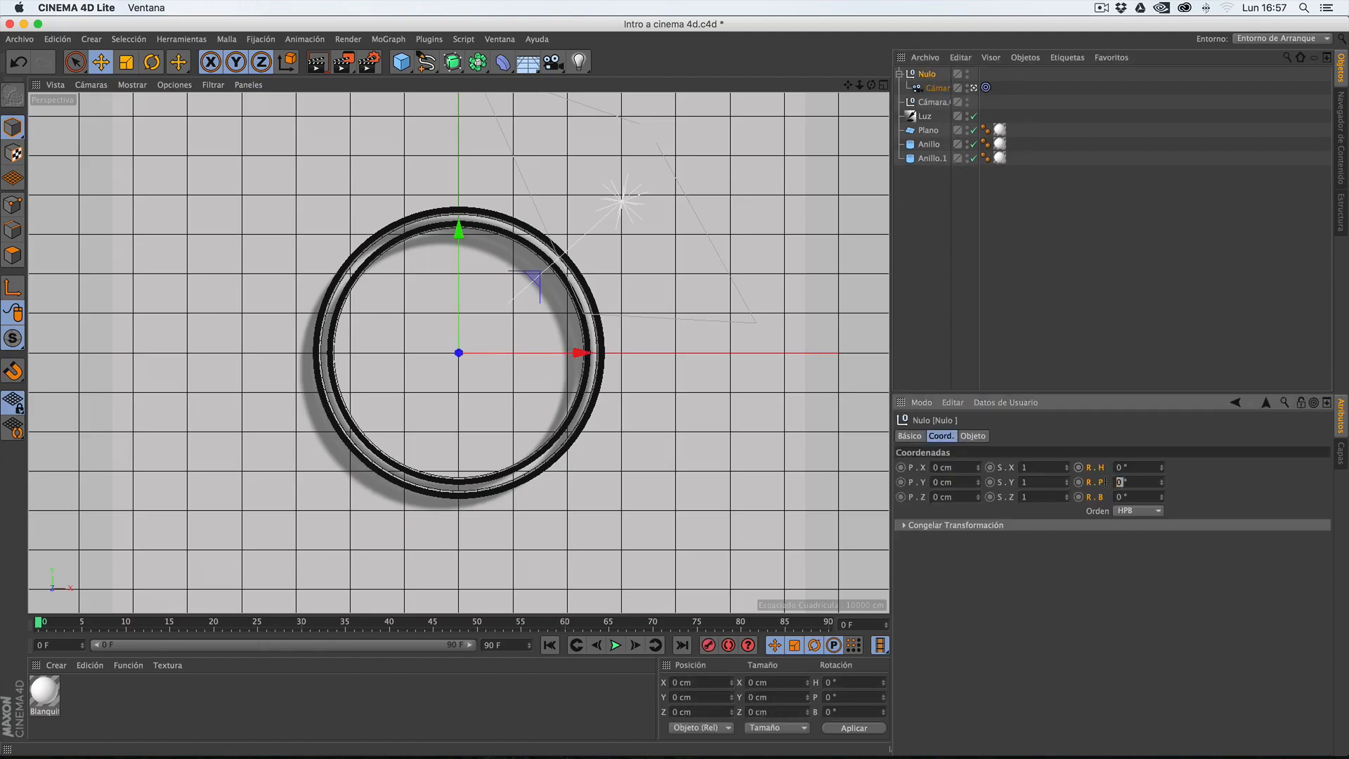
pyautogui.write('90')
pyautogui.press('Return')
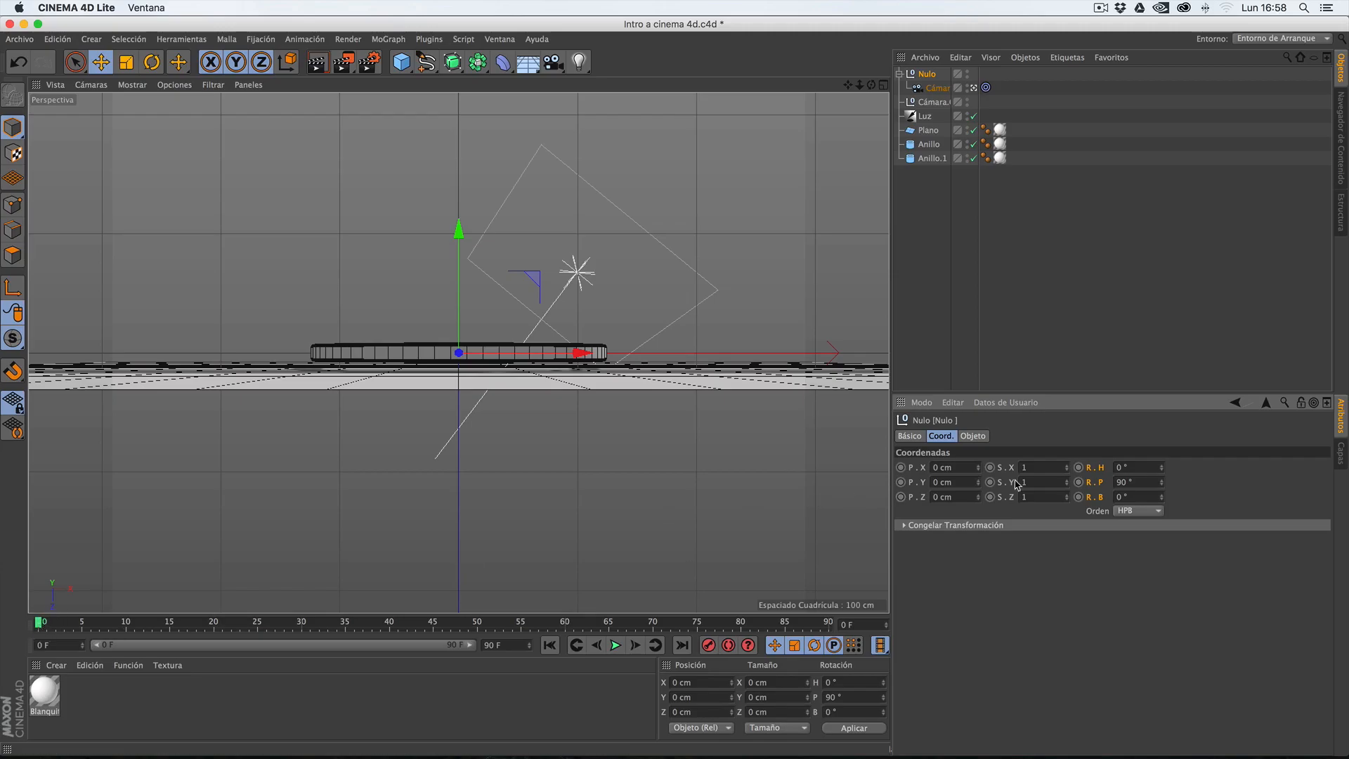
pyautogui.keyDown('ctrl'); pyautogui.click(1079, 483); pyautogui.keyUp('ctrl')
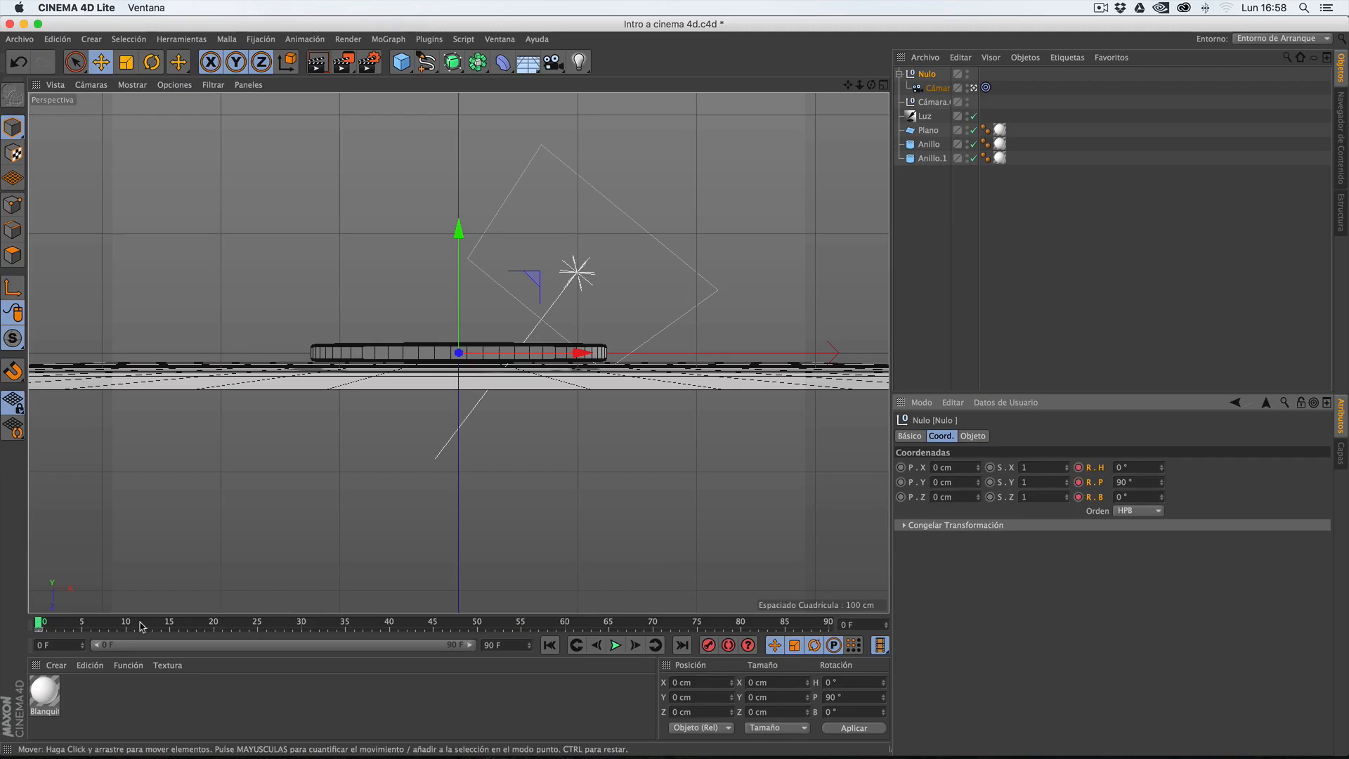
# - Set the null's pitch rotation to 0° at frame 90, keyframe it, and scrub through the camera move
pyautogui.moveTo(39, 623); pyautogui.dragTo(829, 623)
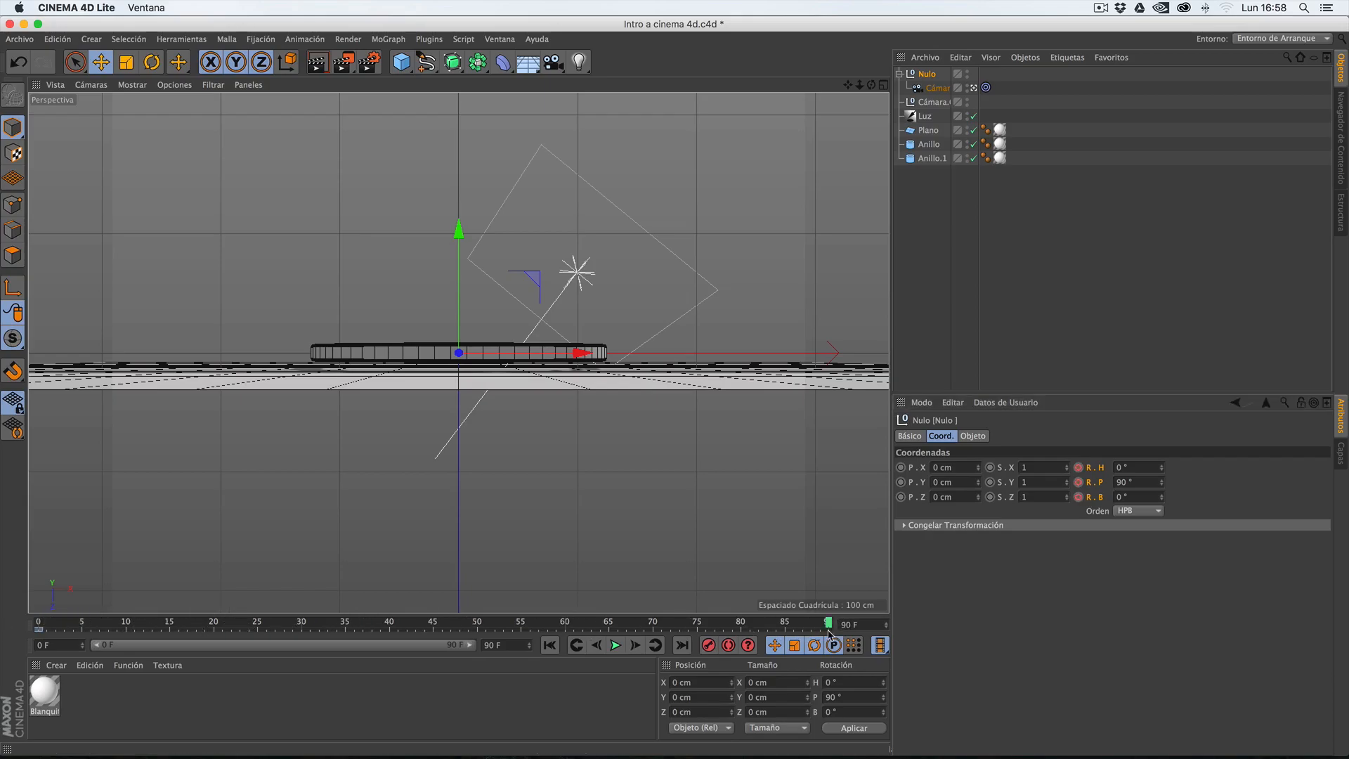
pyautogui.doubleClick(1123, 482)
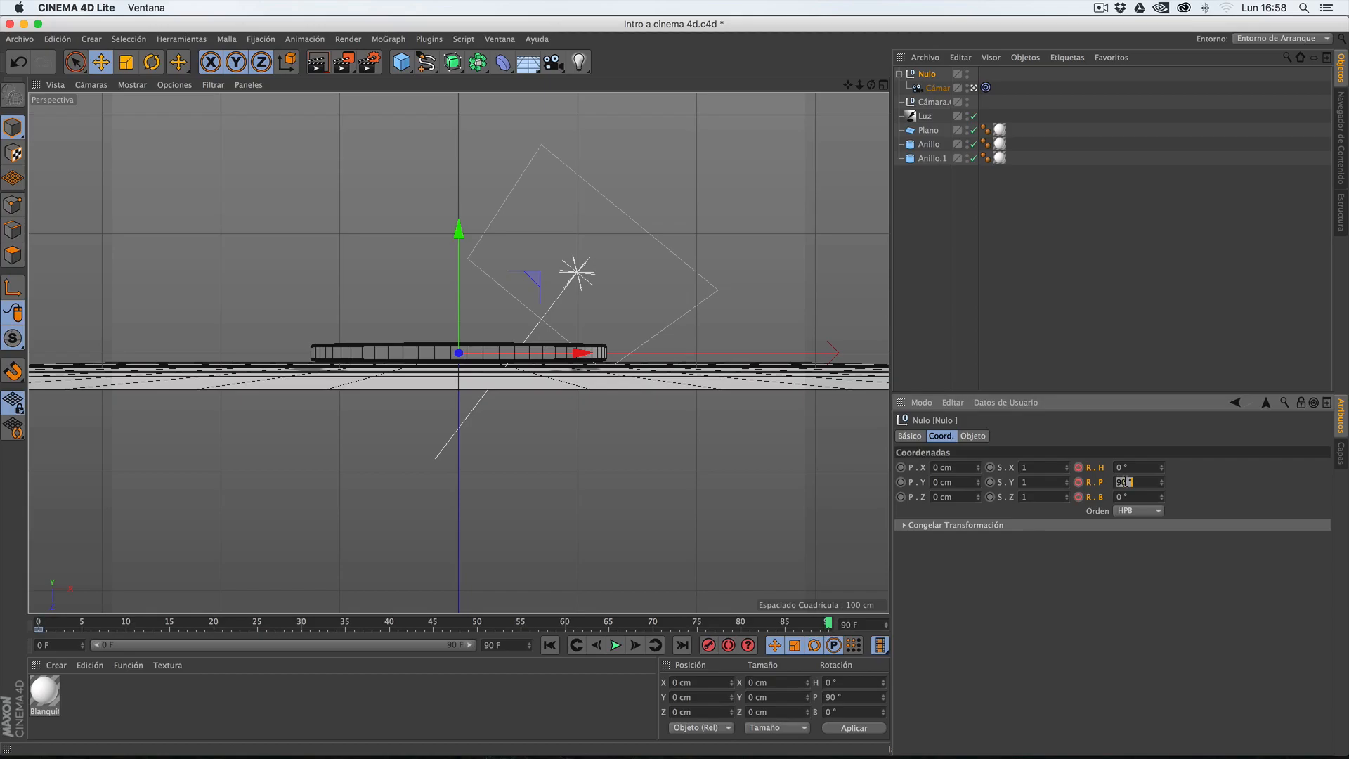
pyautogui.write('0')
pyautogui.press('Return')
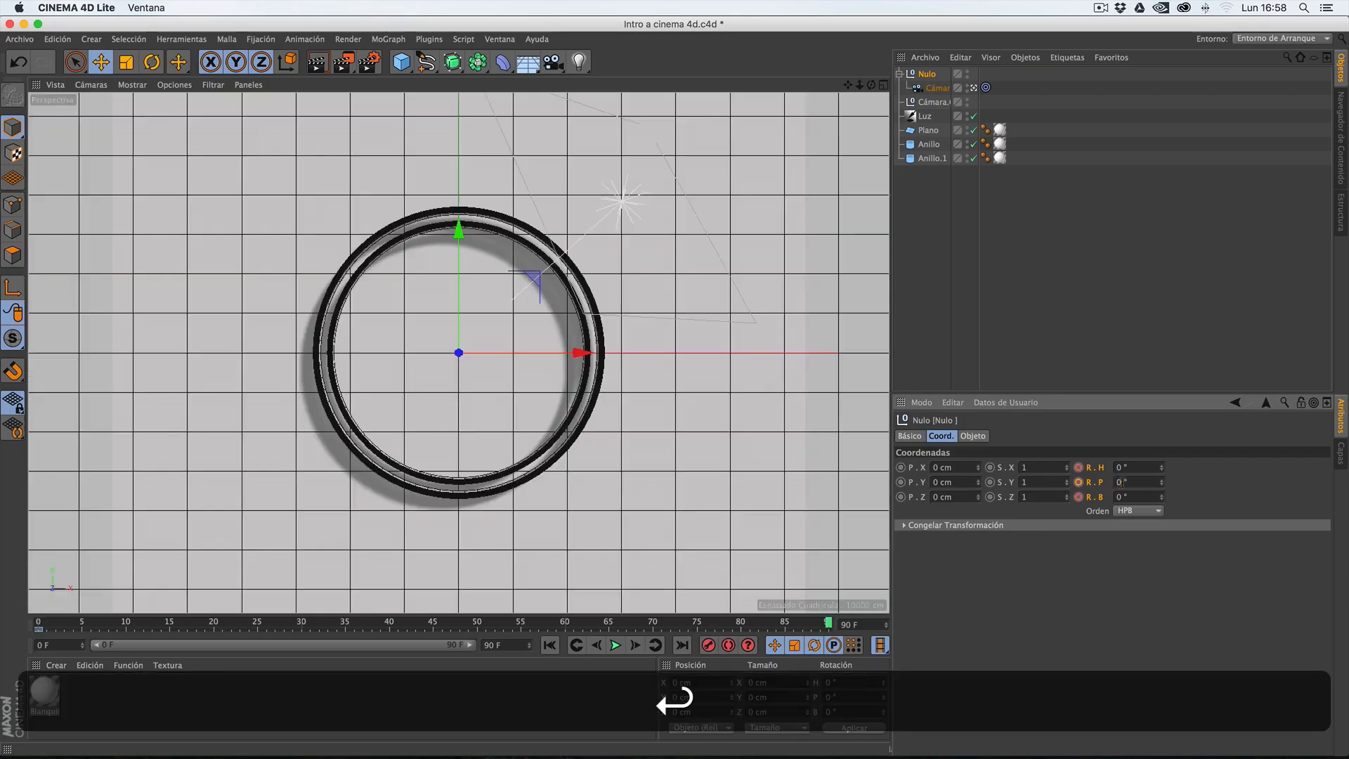
pyautogui.click(1078, 483)
pyautogui.moveTo(749, 622); pyautogui.dragTo(829, 624)
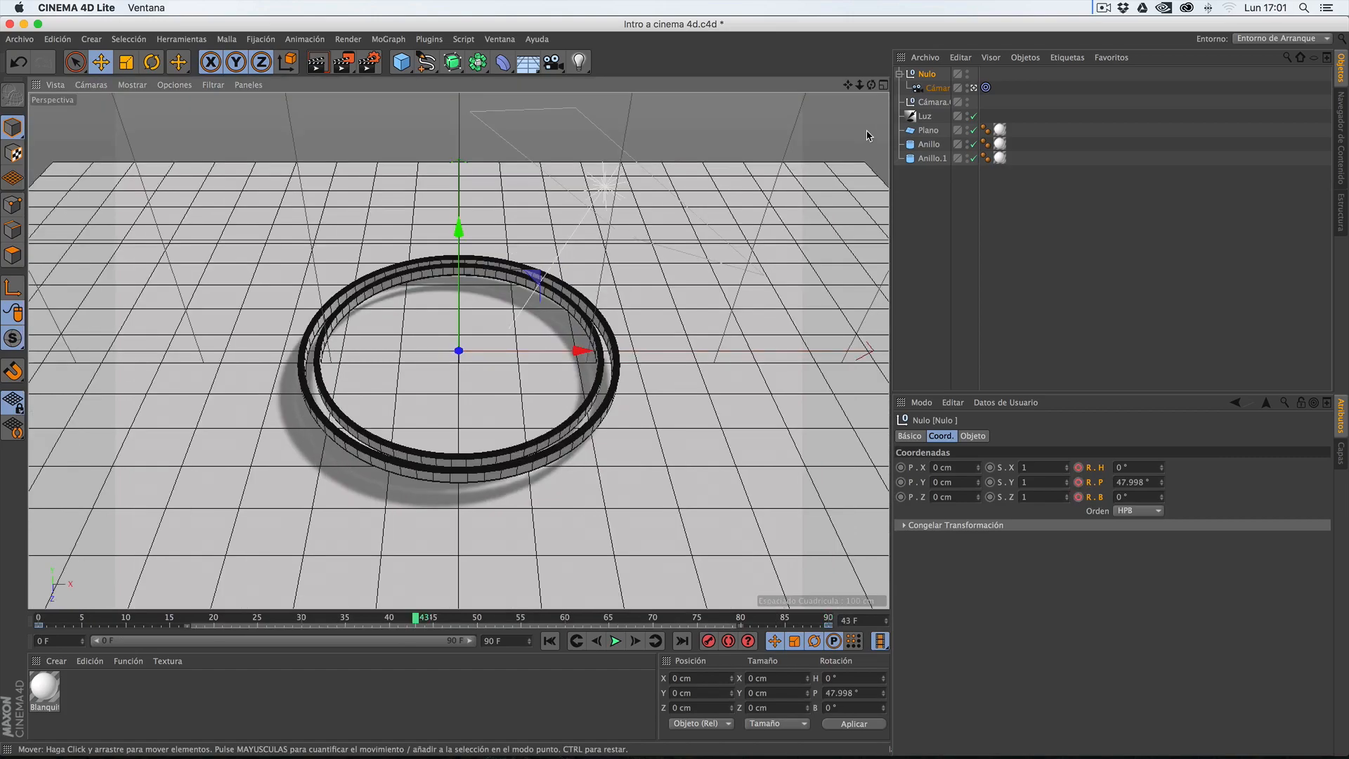
# - Enable automatic keyframing for the camera at frame 0 and dolly it in to about -236 cm in Z
pyautogui.click(936, 88)
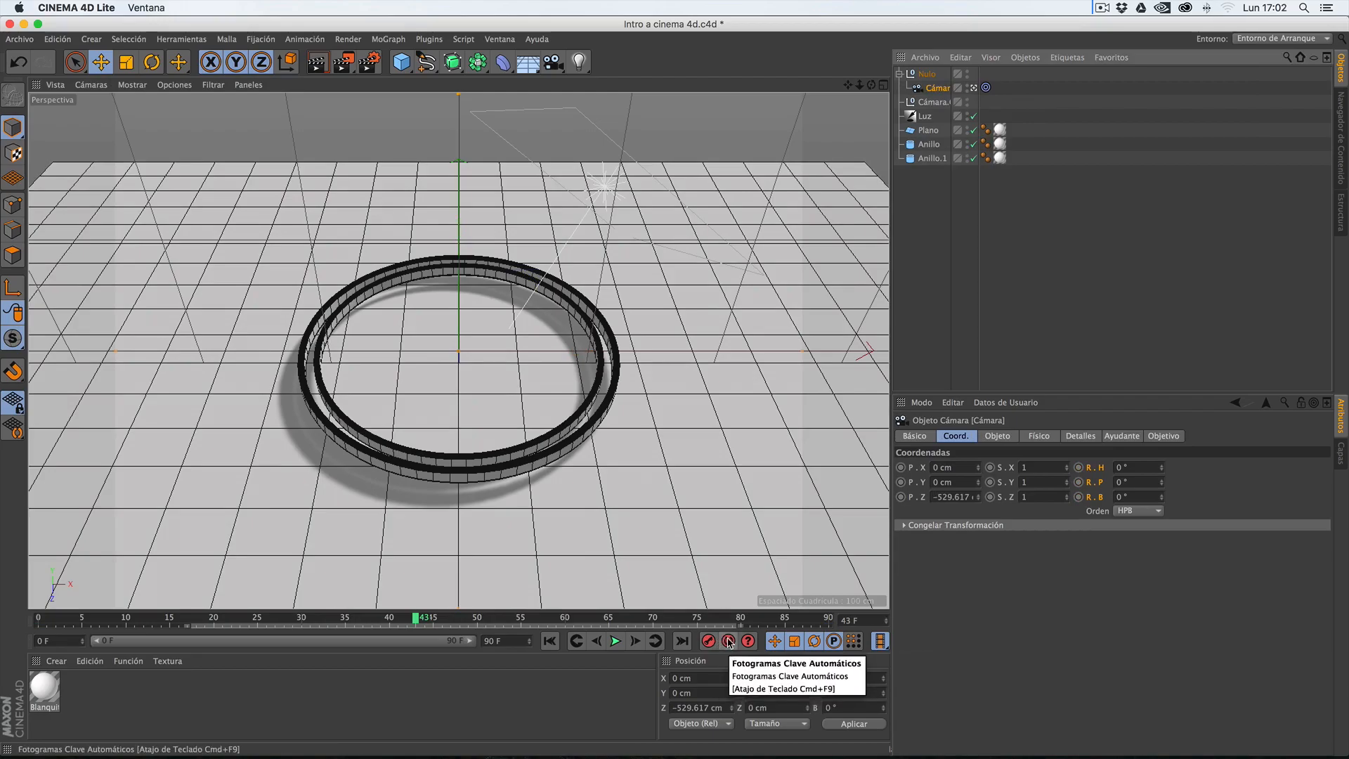
pyautogui.moveTo(416, 620); pyautogui.dragTo(41, 628)
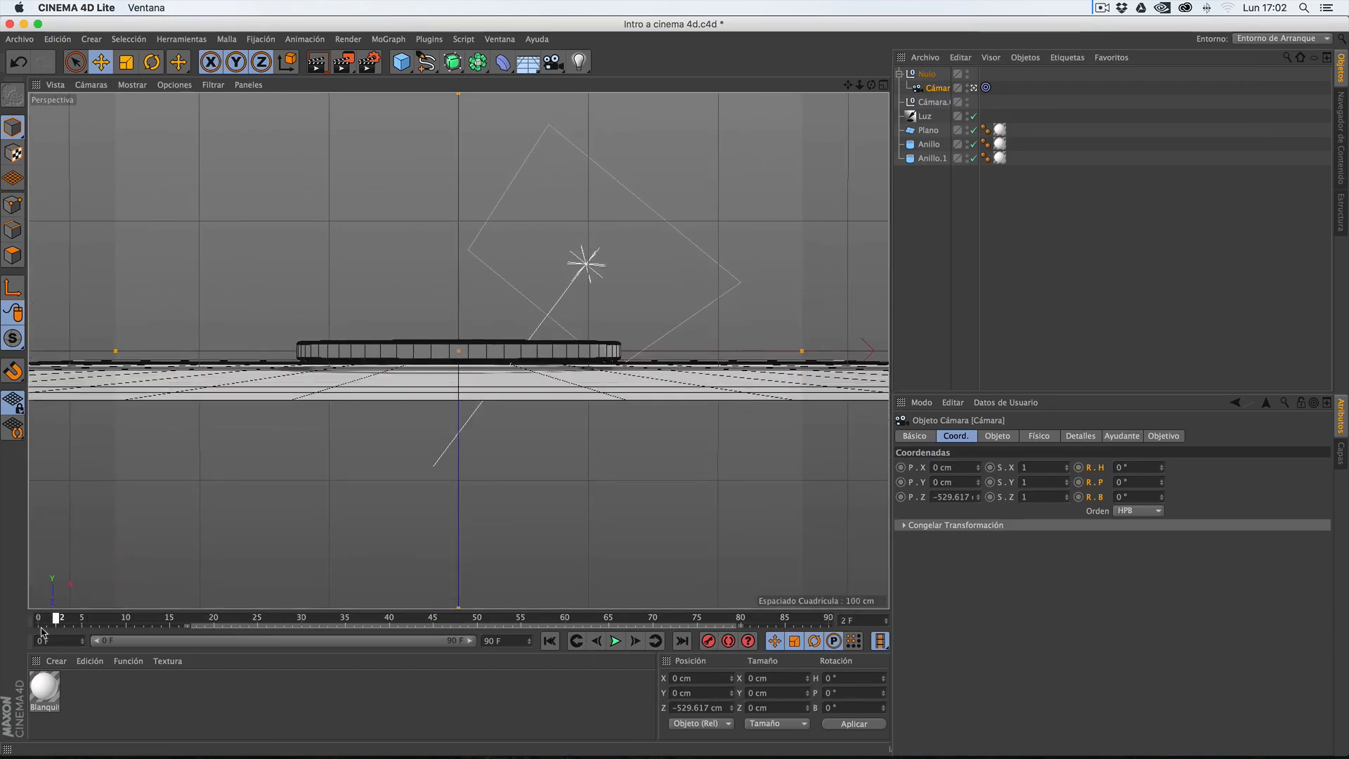
pyautogui.click(726, 642)
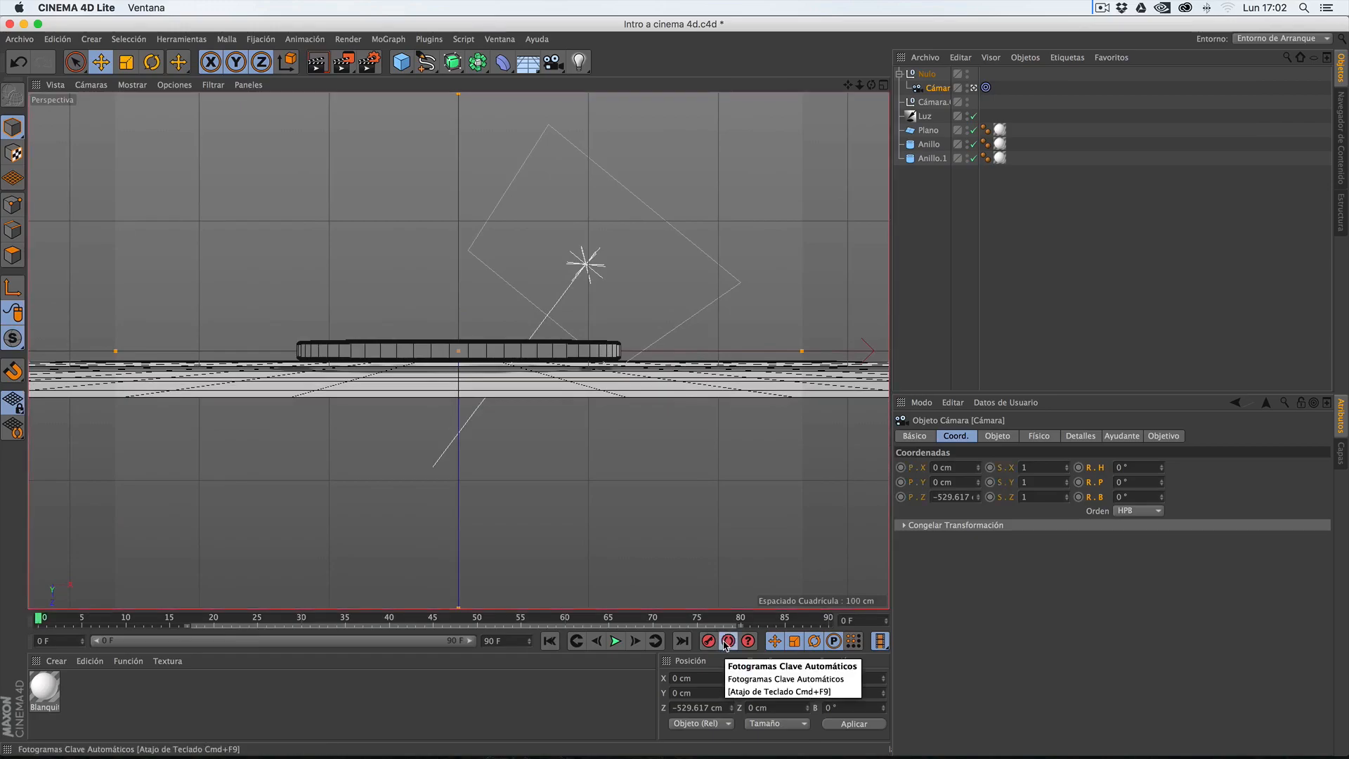
pyautogui.moveTo(859, 85); pyautogui.dragTo(938, 85)
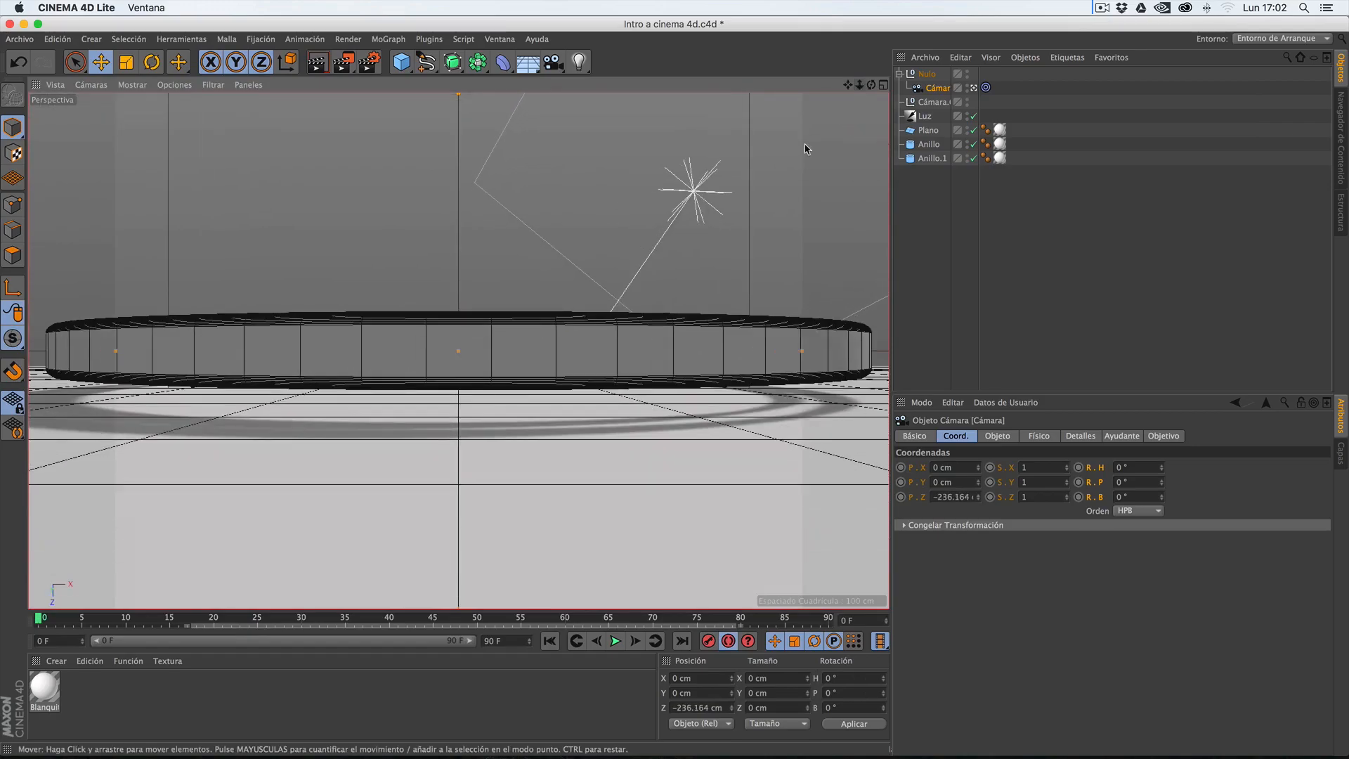
# - Dolly the camera out to about -572 cm in Z at frame 90, turn off automatic keyframing, and scrub through the animation
pyautogui.moveTo(736, 621); pyautogui.dragTo(830, 619)
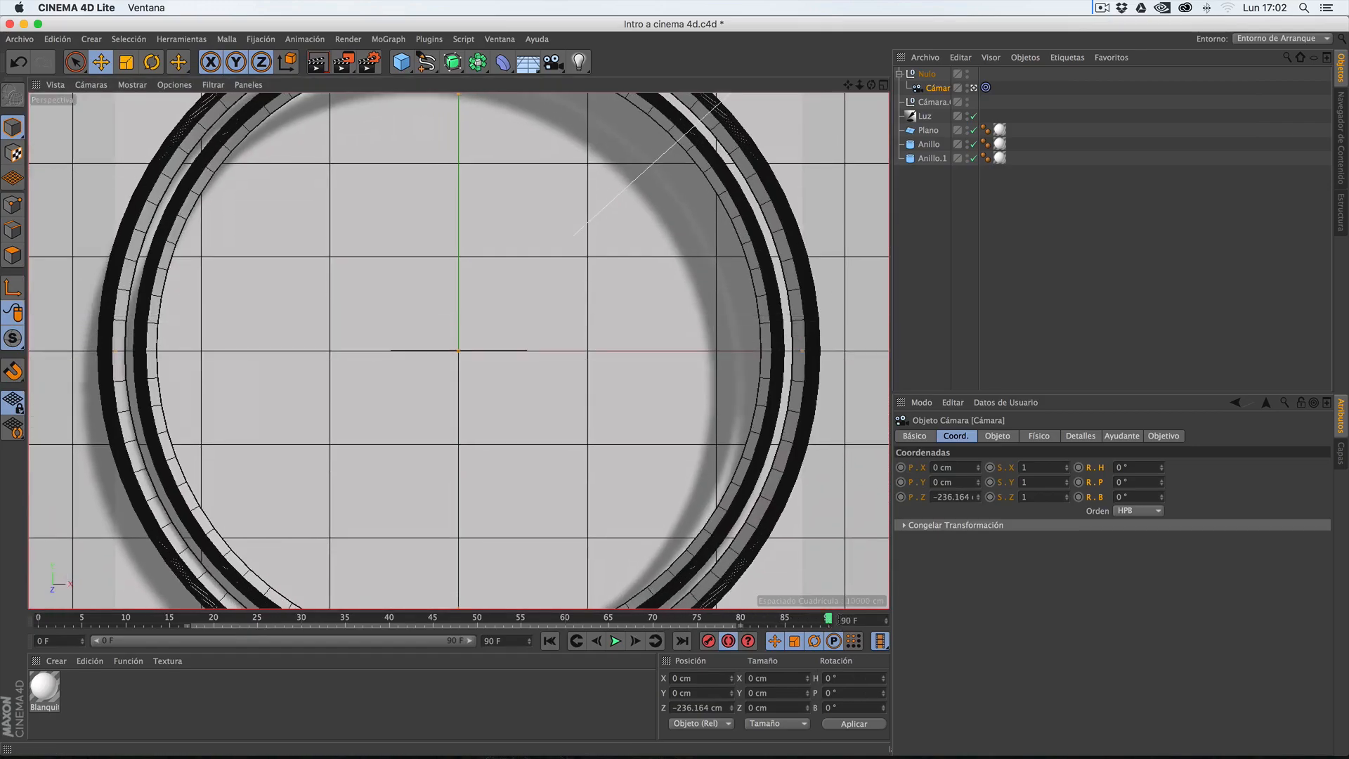
pyautogui.moveTo(859, 85)
pyautogui.mouseDown()
pyautogui.moveTo(798, 85)
pyautogui.moveTo(859, 85)
pyautogui.mouseUp()
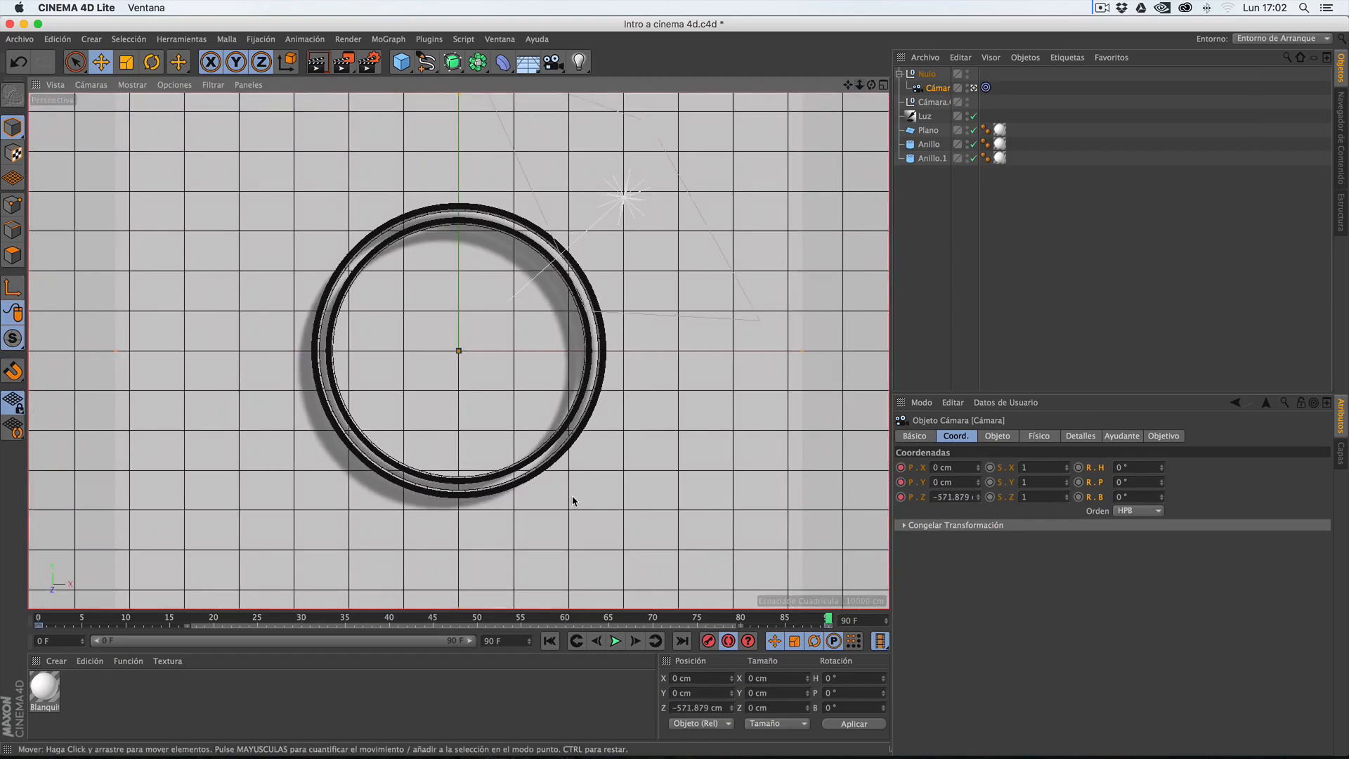
pyautogui.click(731, 643)
pyautogui.moveTo(394, 622); pyautogui.dragTo(874, 617)
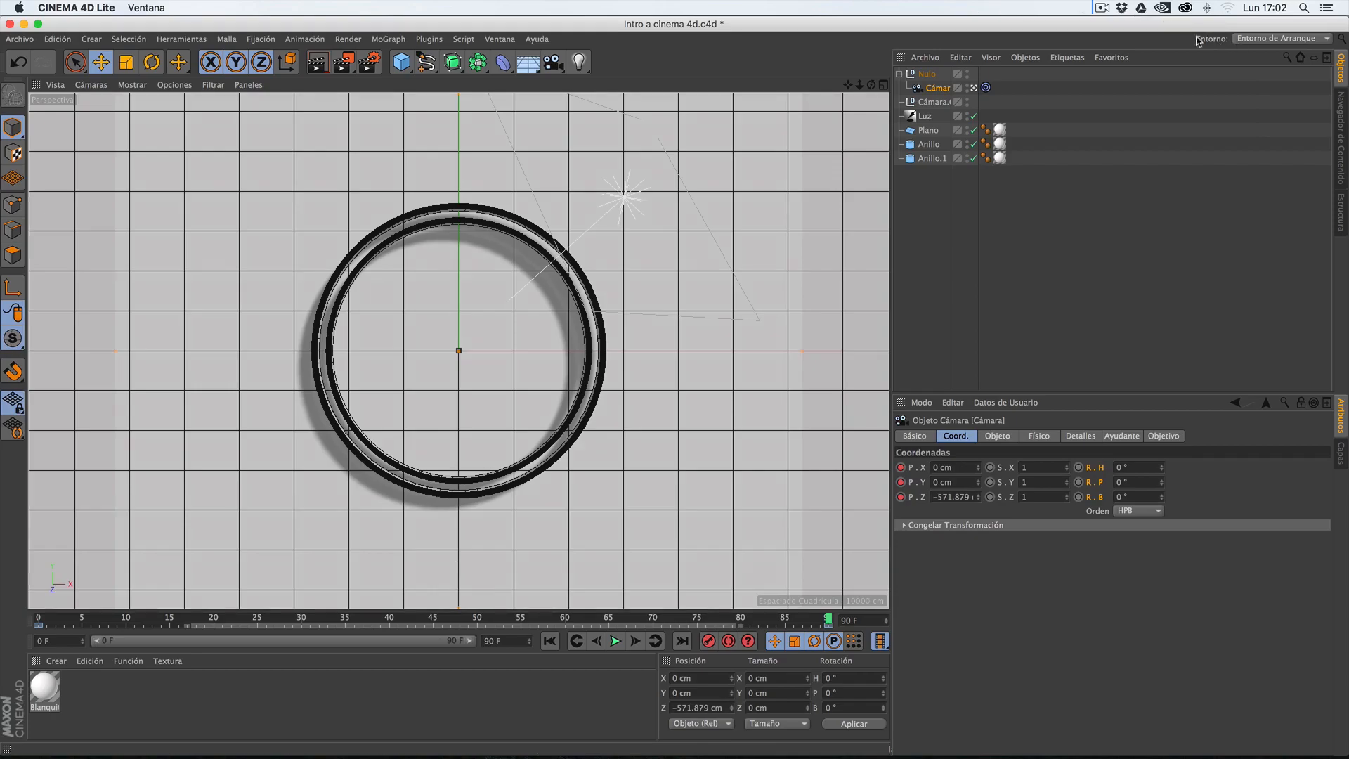
# - Switch to the Animation layout, expand the null's tracks in the timeline, and select its Rotación track
pyautogui.click(1249, 39)
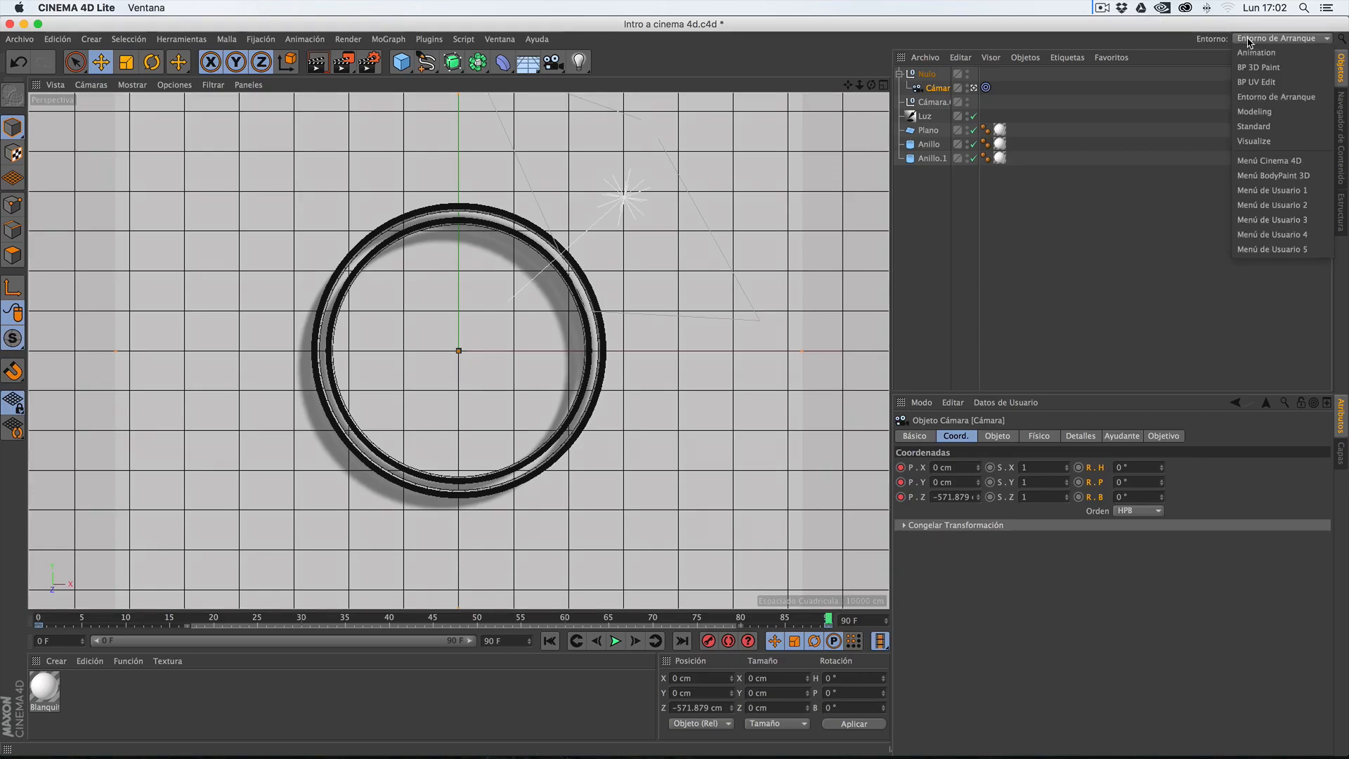
pyautogui.click(1251, 51)
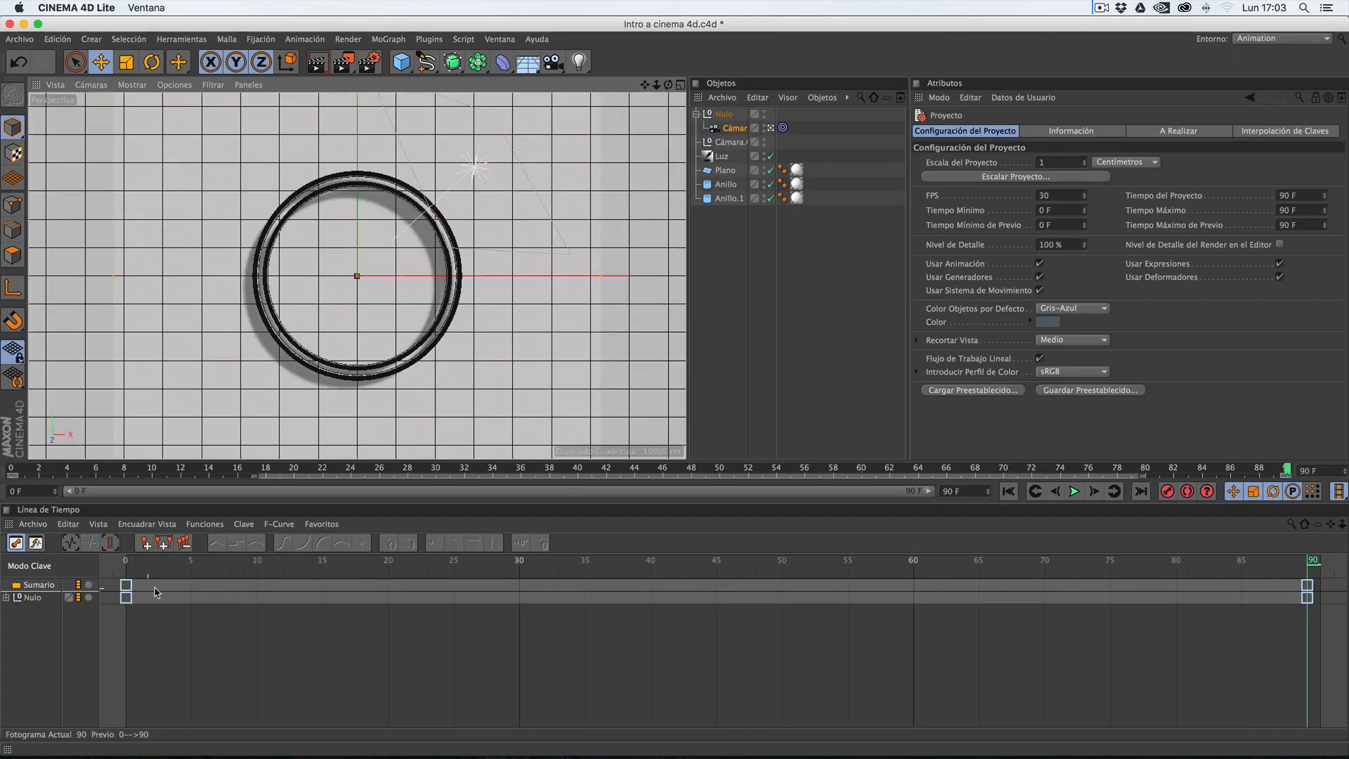
pyautogui.click(34, 598)
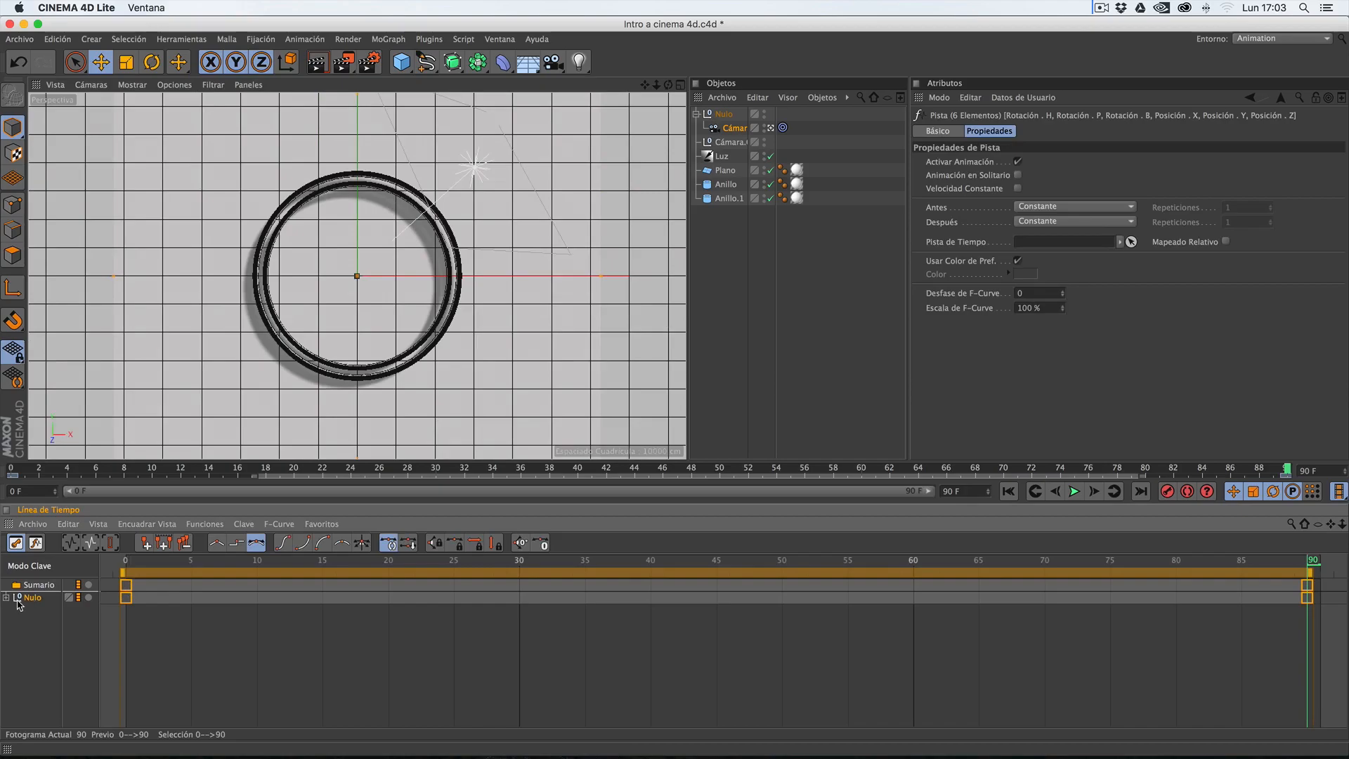
pyautogui.click(7, 598)
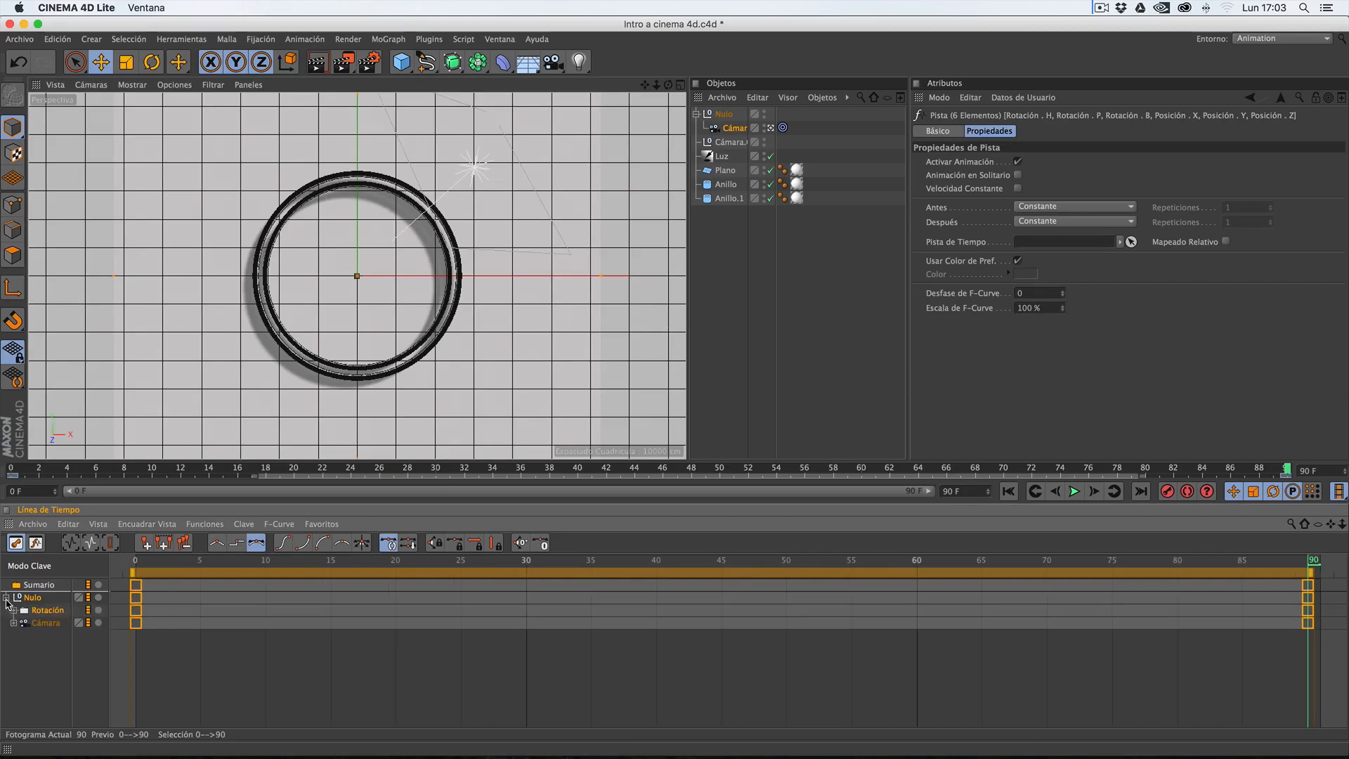
pyautogui.click(47, 612)
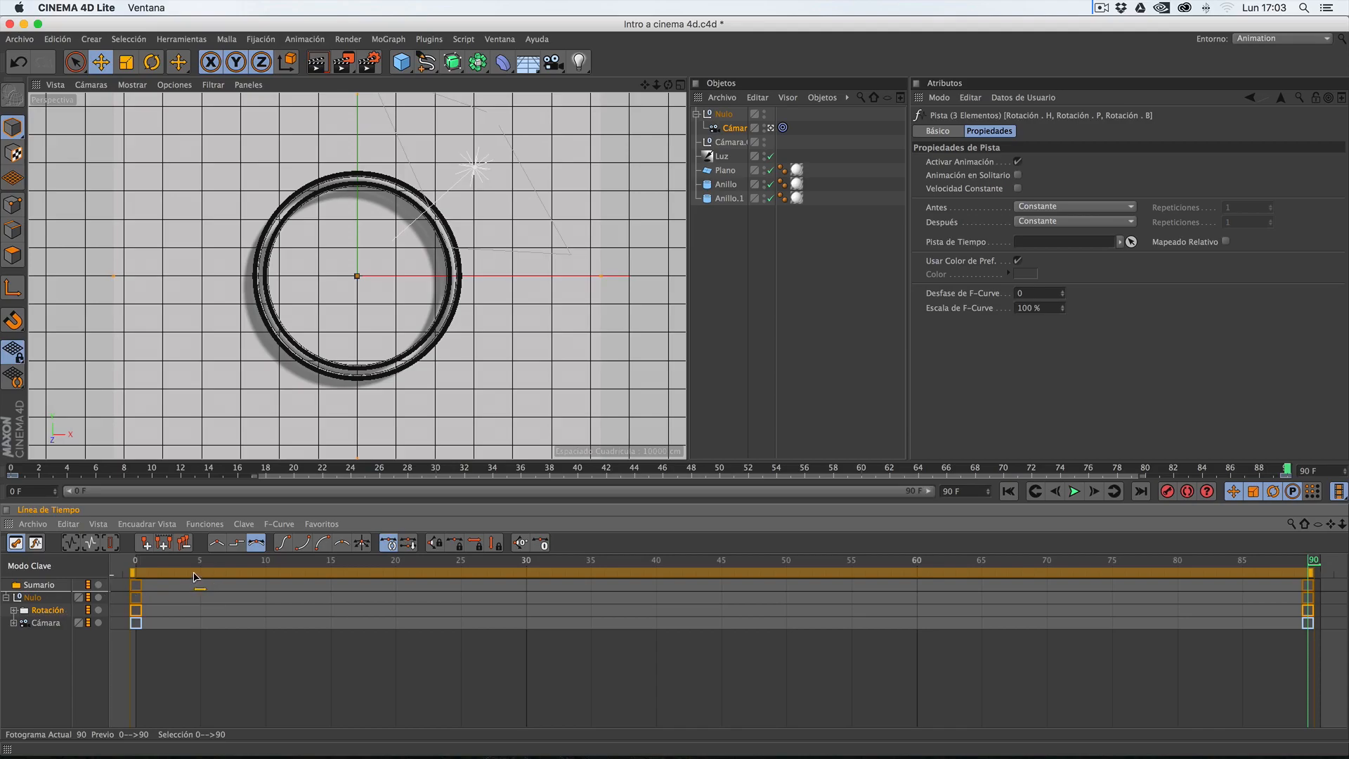
# - Try shifting the null's rotation keys to start at frame 29, scrub to preview the timing, and undo the shift
pyautogui.moveTo(198, 574); pyautogui.dragTo(570, 576)
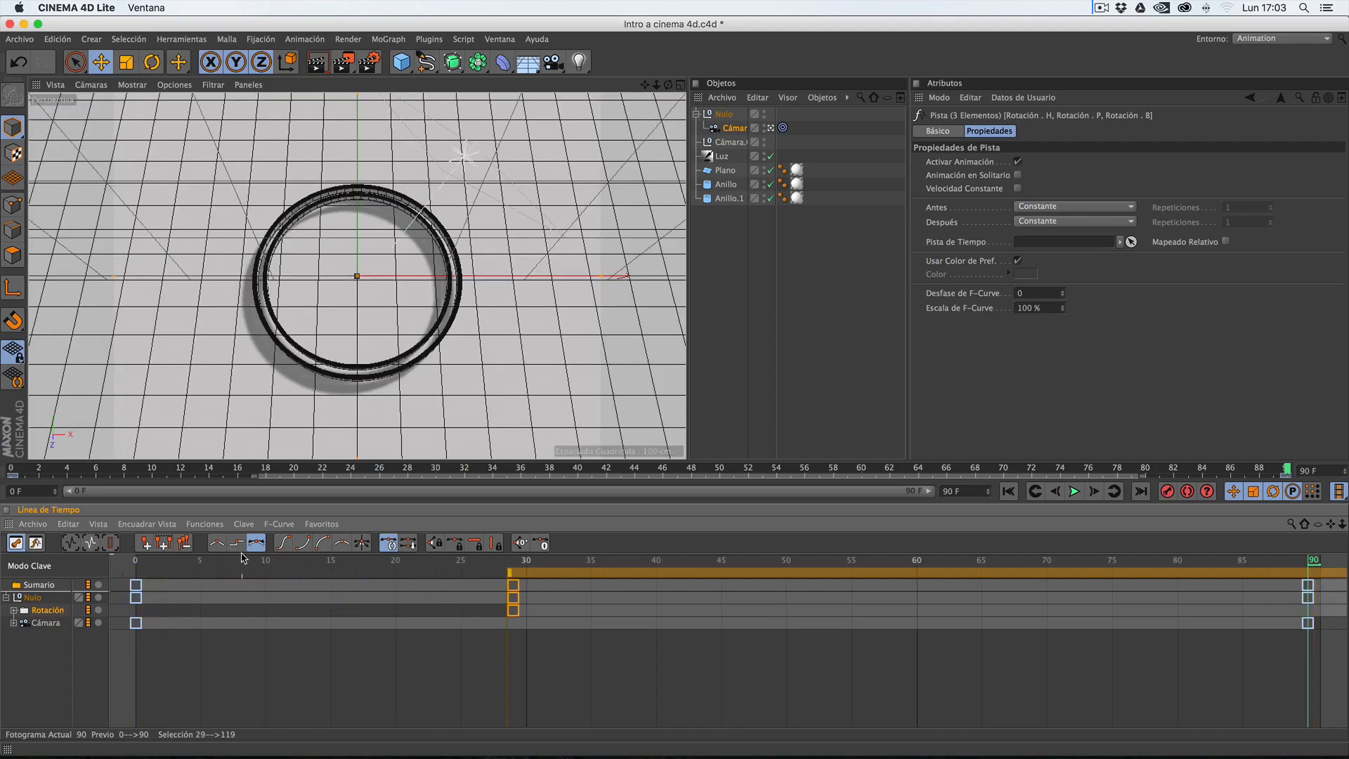
pyautogui.moveTo(138, 564); pyautogui.dragTo(868, 541)
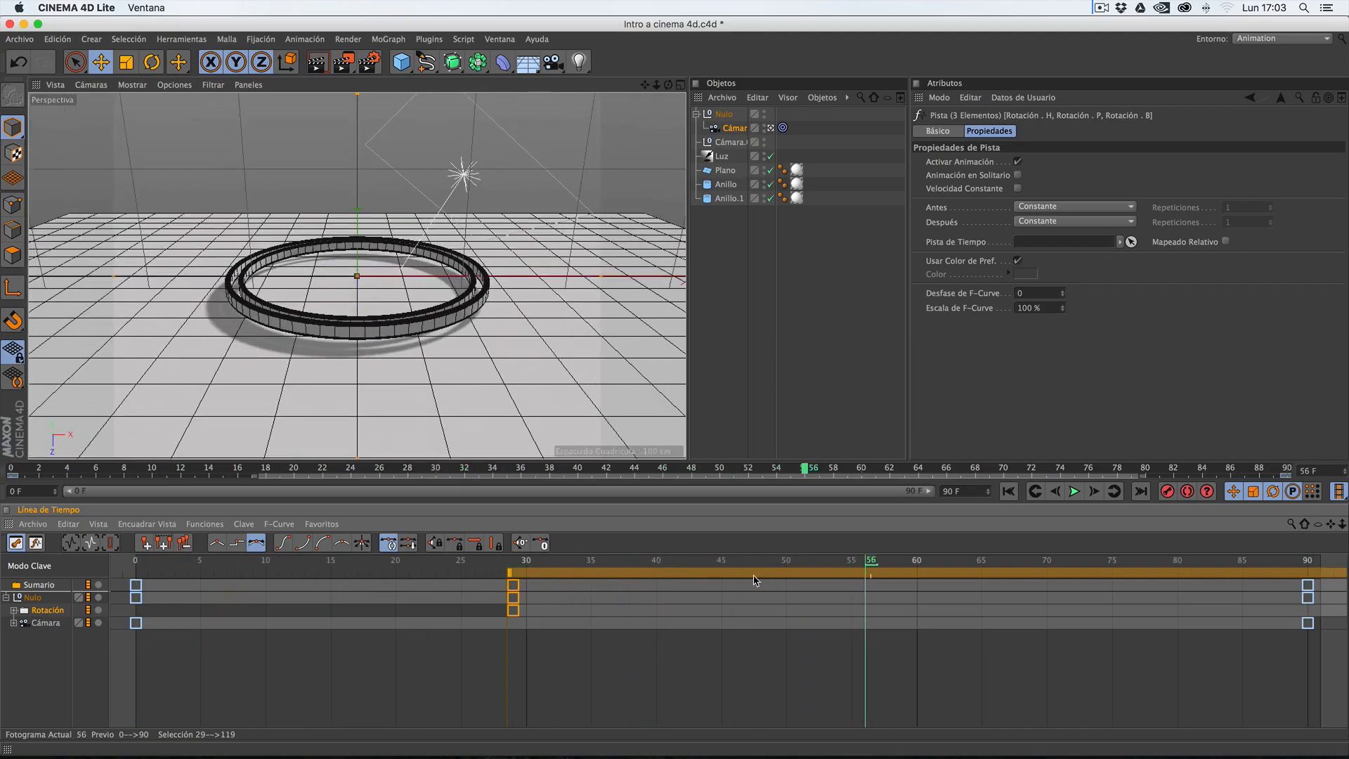
pyautogui.press('super+z')
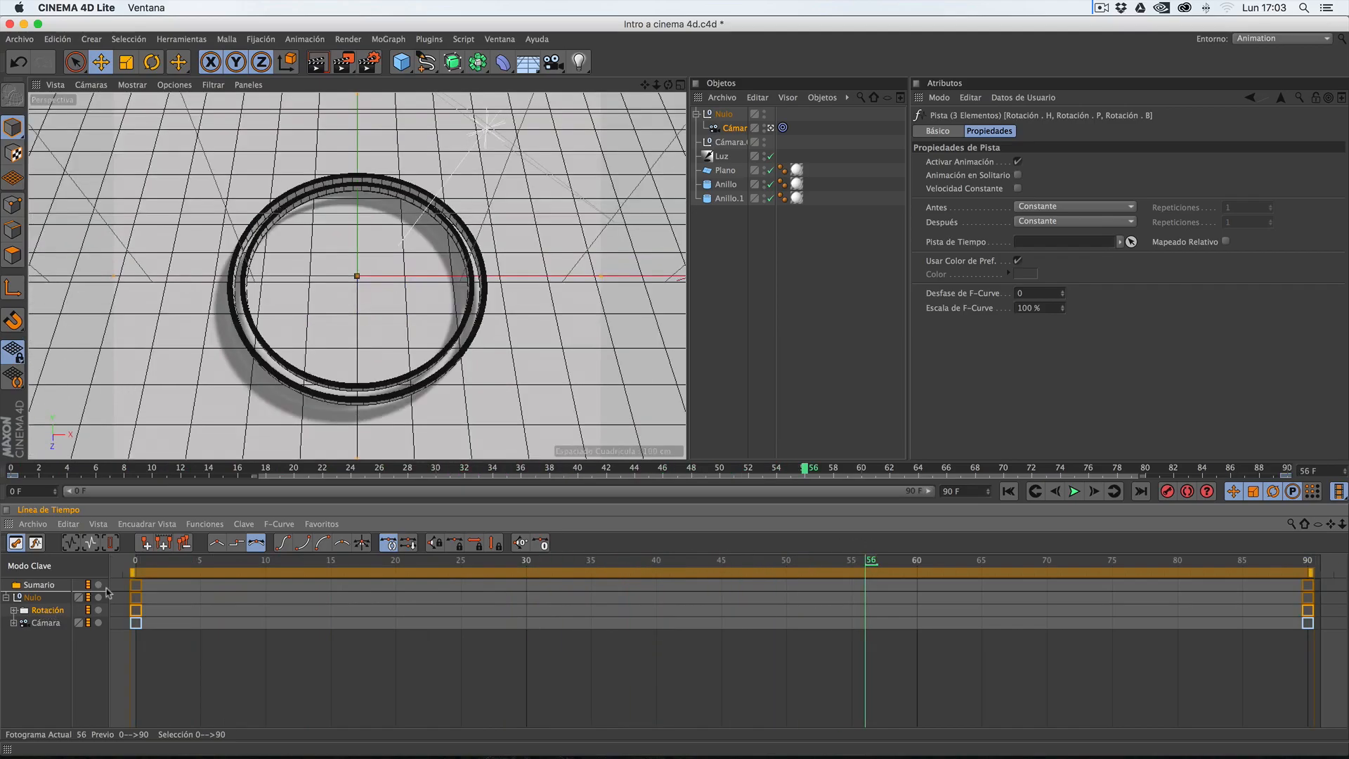
pyautogui.moveTo(153, 575)
pyautogui.mouseDown()
pyautogui.moveTo(500, 575)
pyautogui.moveTo(150, 580)
pyautogui.mouseUp()
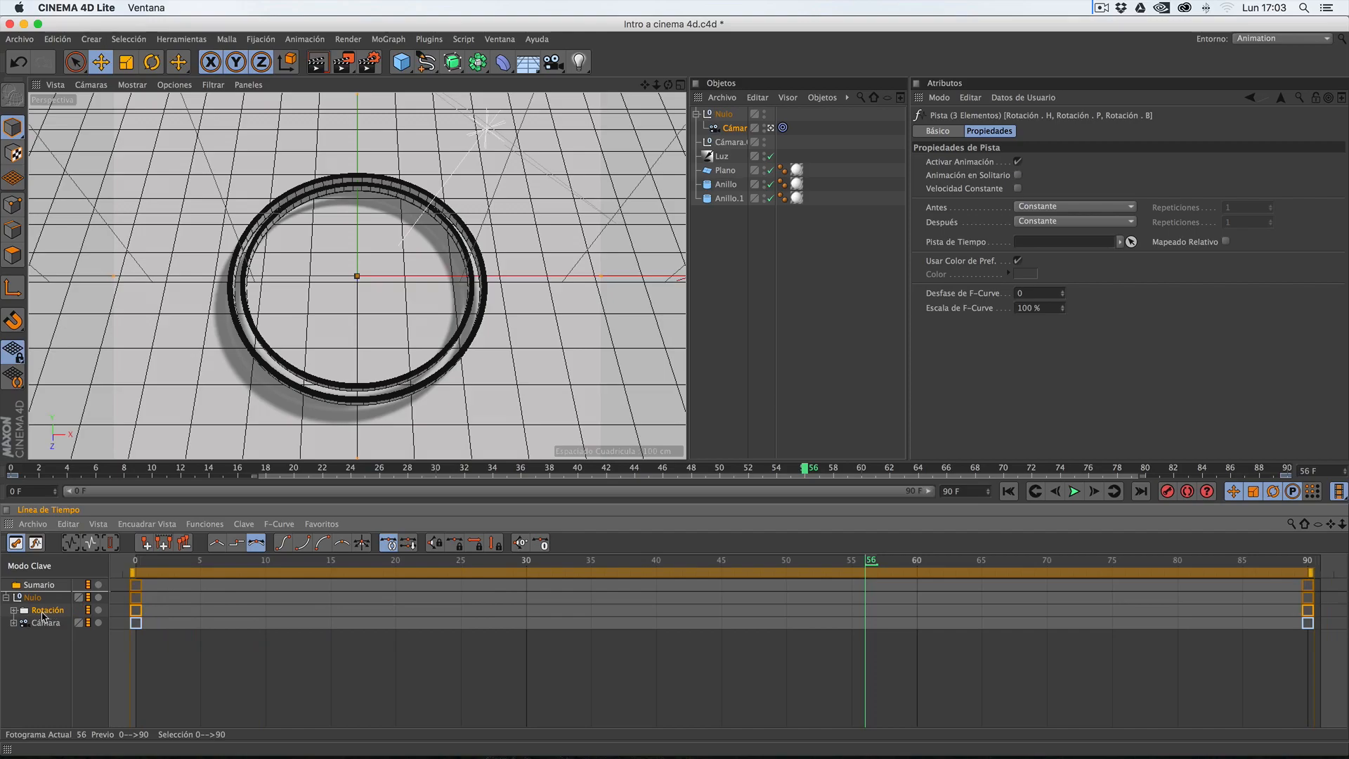
# - Switch the timeline to F-Curve mode, show the null's Rotación curves, and frame all of their frames
pyautogui.click(37, 545)
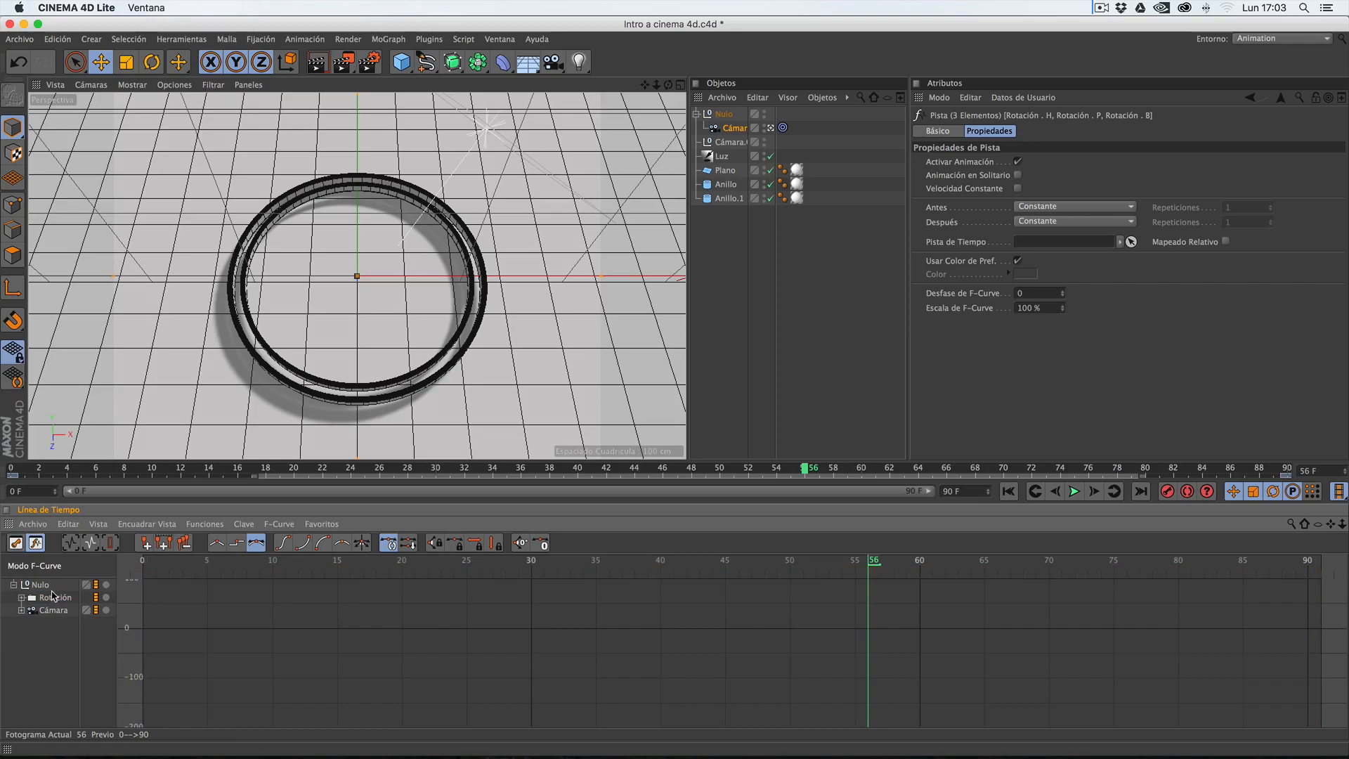
pyautogui.click(53, 598)
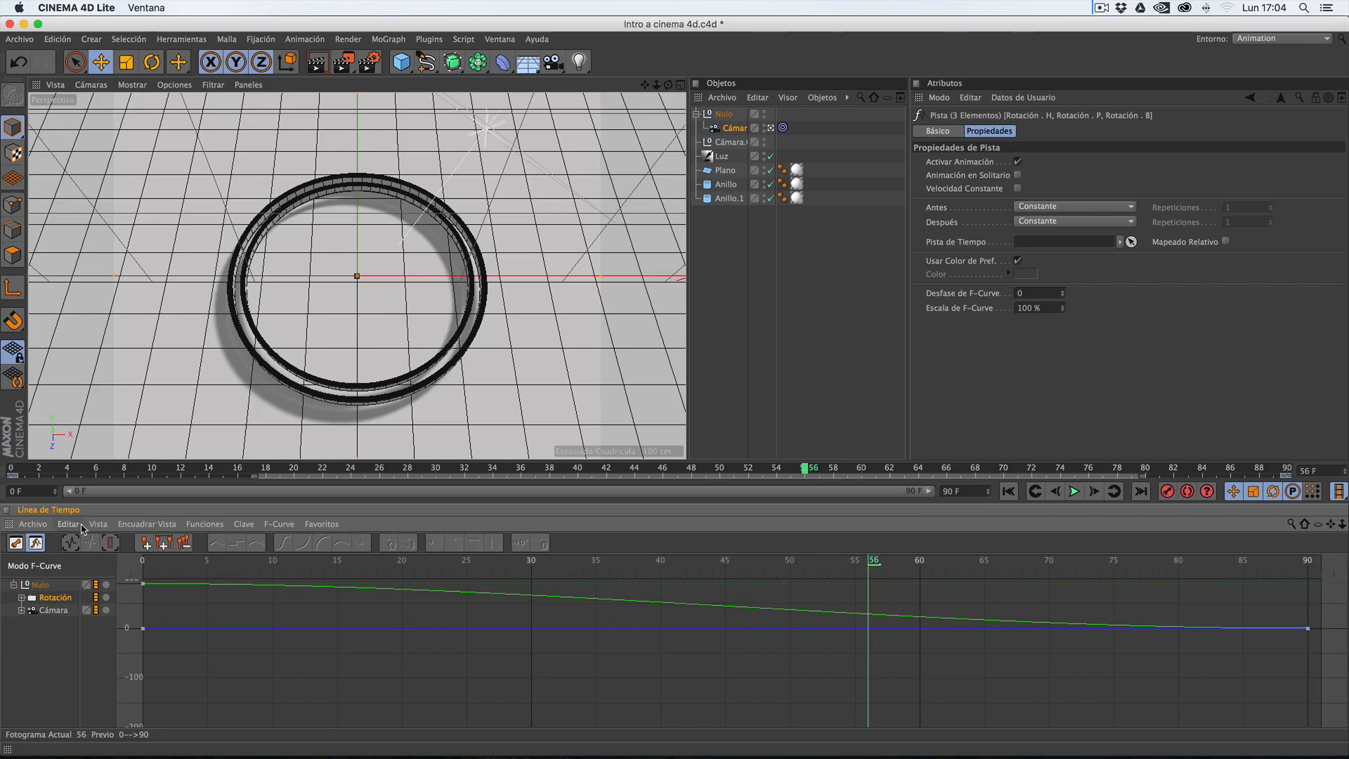
pyautogui.click(117, 525)
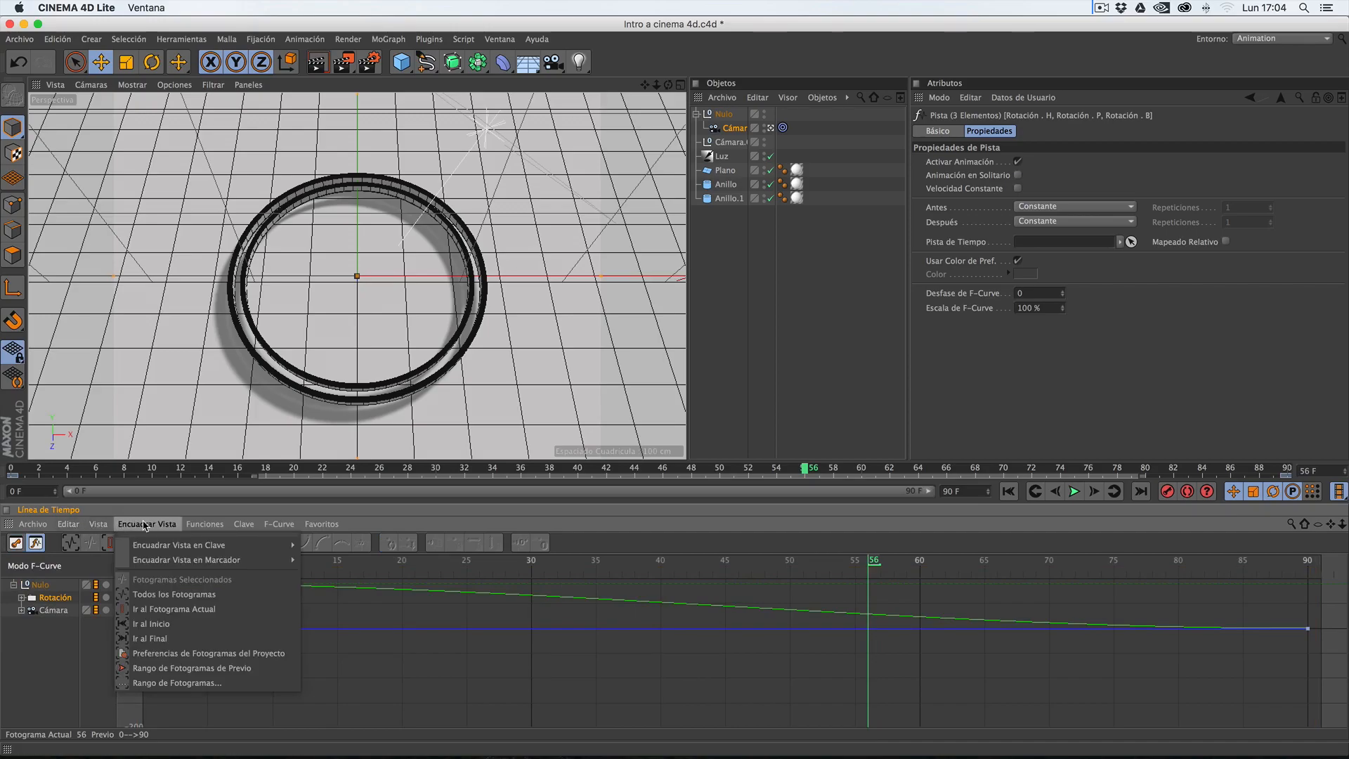
pyautogui.click(159, 594)
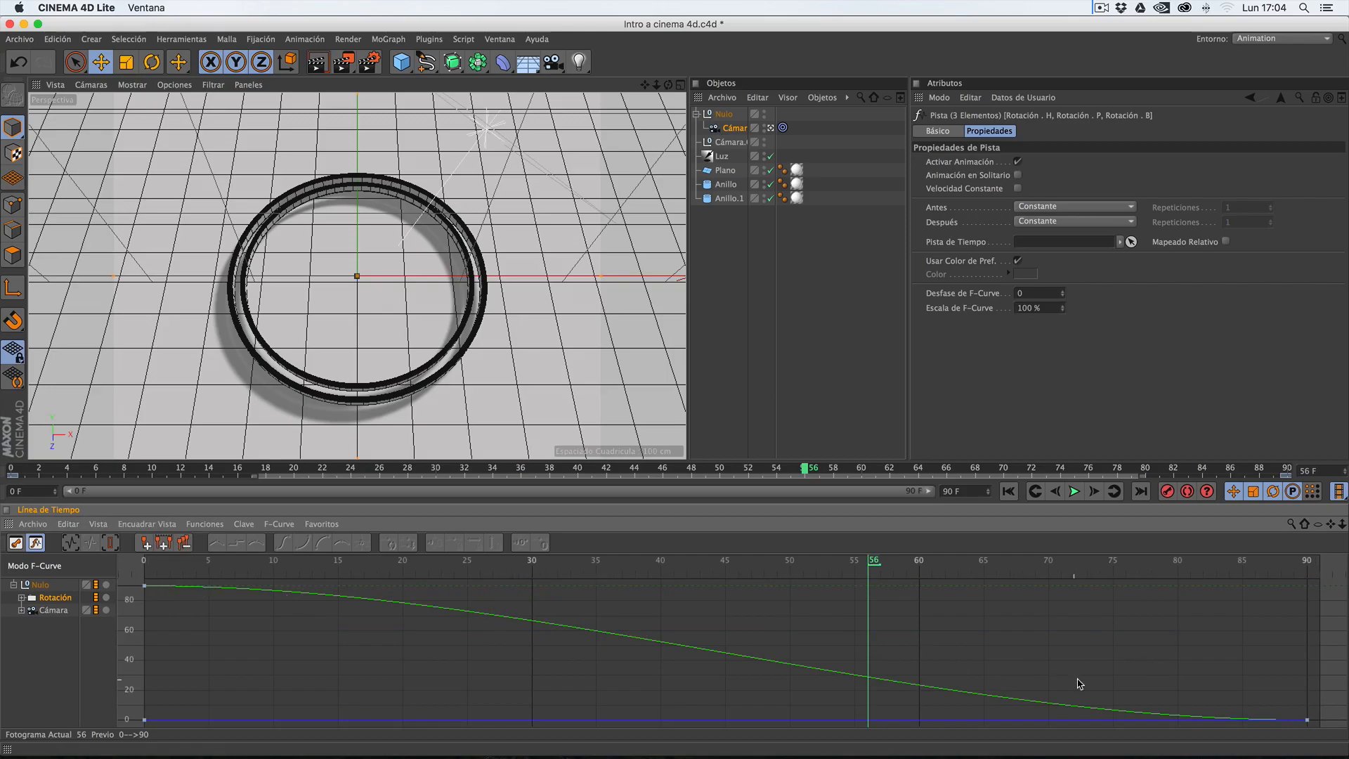
# - Reshape the null's rotation curve by pulling the frame 90 keys' tangents left and raising the frame 0 key's right tangent to about 24.66 F, 27.83°
pyautogui.moveTo(1337, 690); pyautogui.dragTo(1278, 735)
pyautogui.moveTo(1017, 721); pyautogui.dragTo(964, 749)
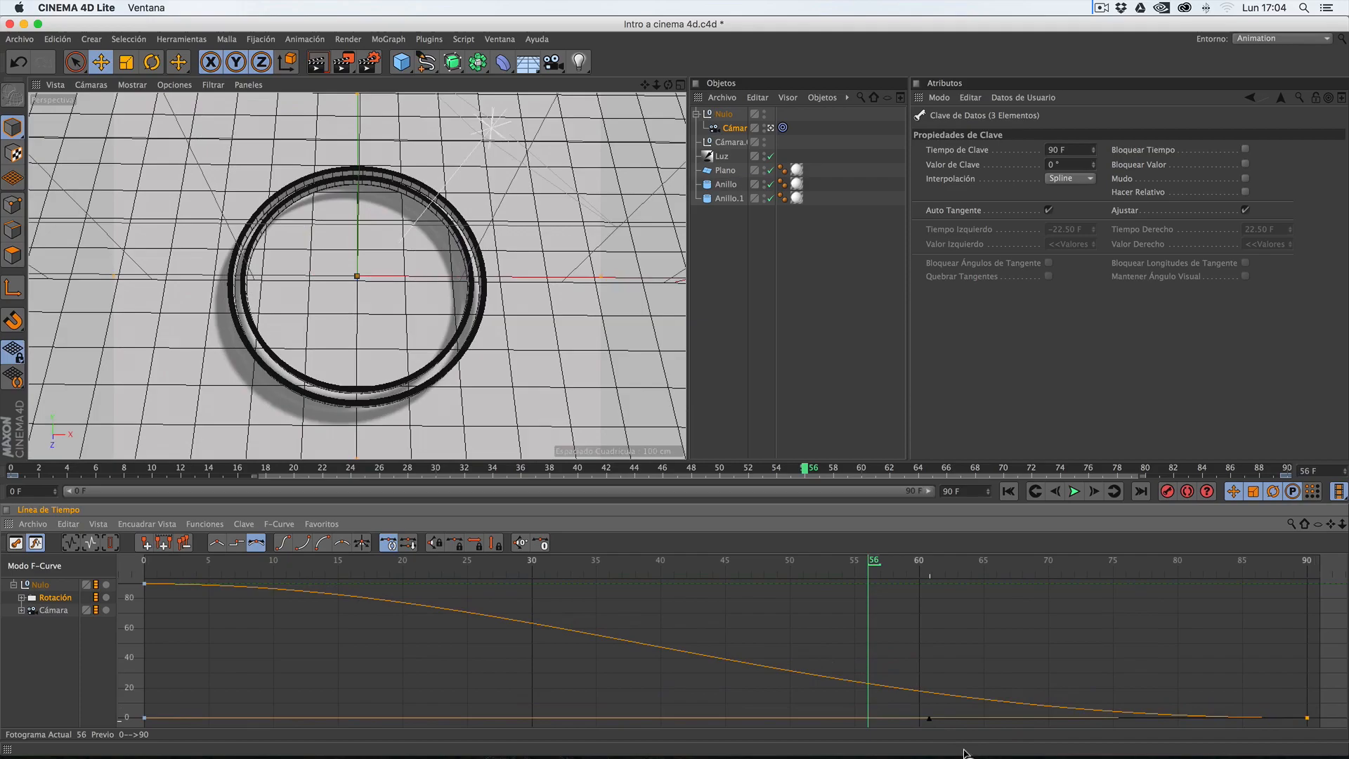
pyautogui.click(145, 585)
pyautogui.moveTo(435, 585); pyautogui.dragTo(356, 602)
pyautogui.moveTo(468, 525); pyautogui.dragTo(462, 618)
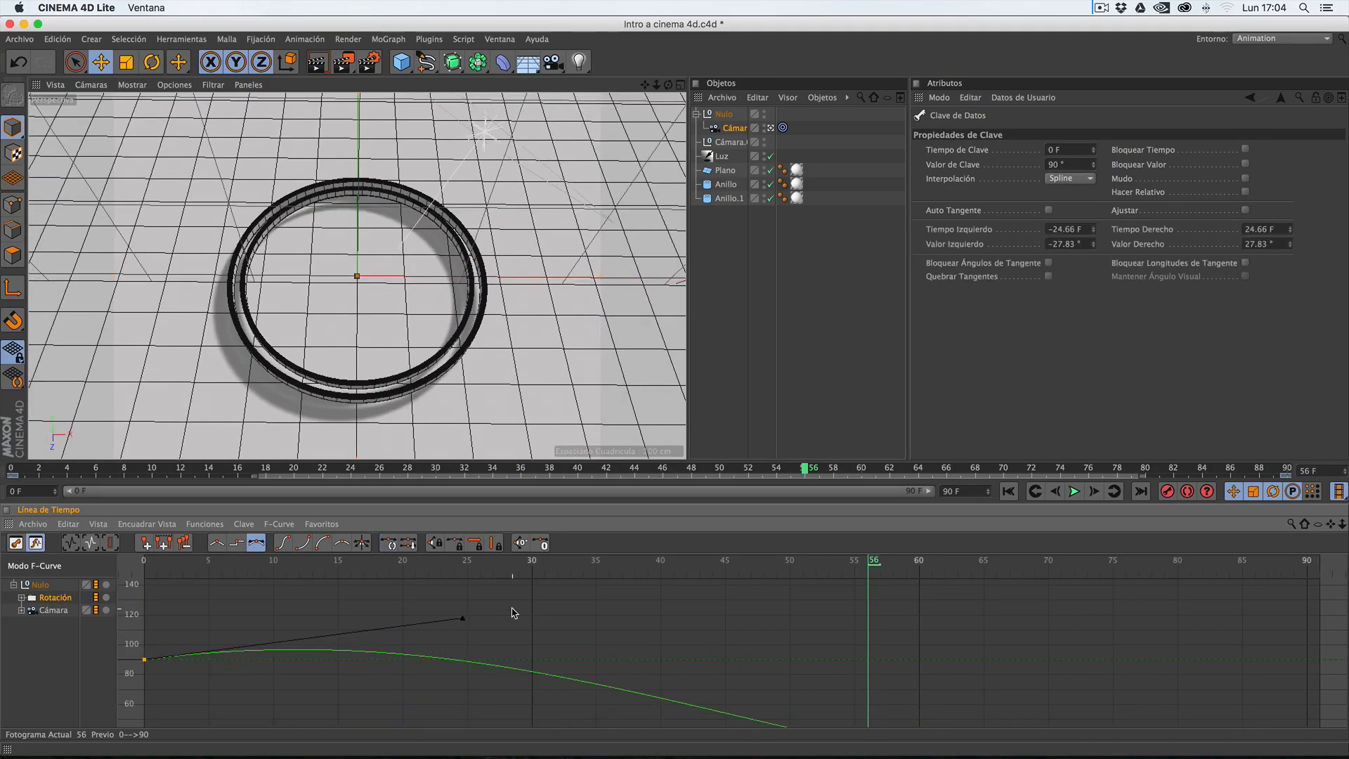